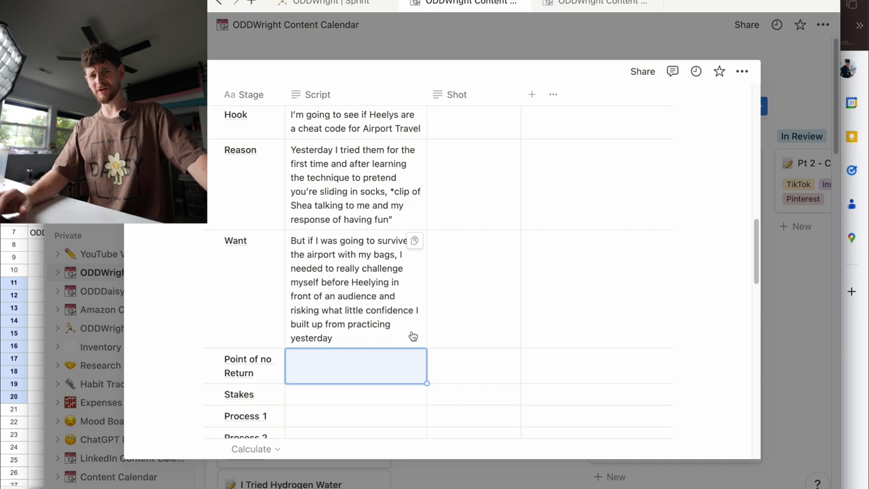
End the Want row's script text with a period after "yesterday"
scroll(413, 336, down, 3)
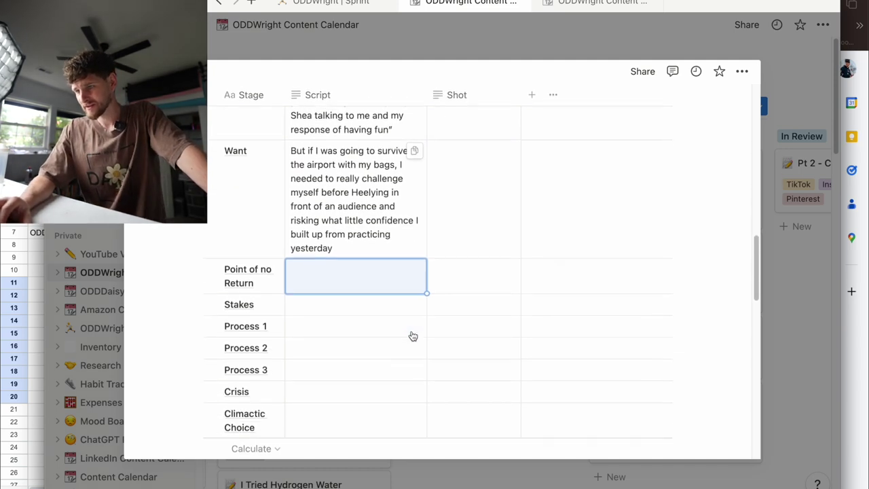
click(362, 313)
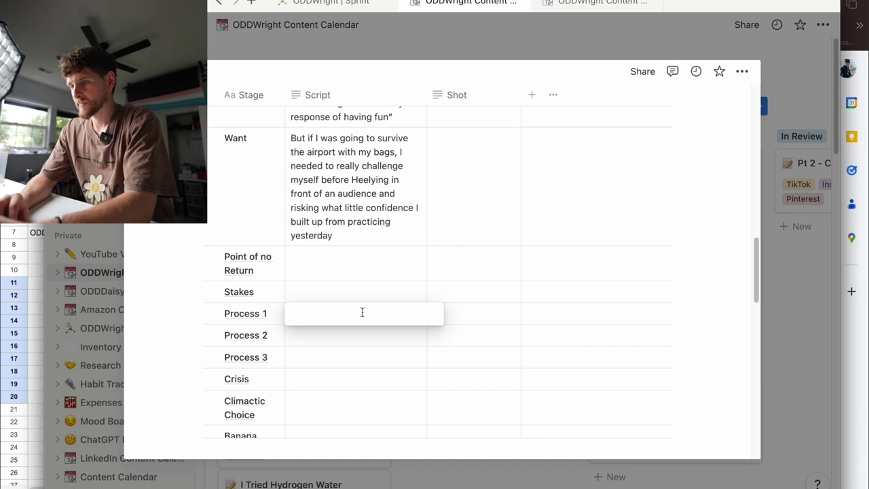
click(382, 243)
click(378, 241)
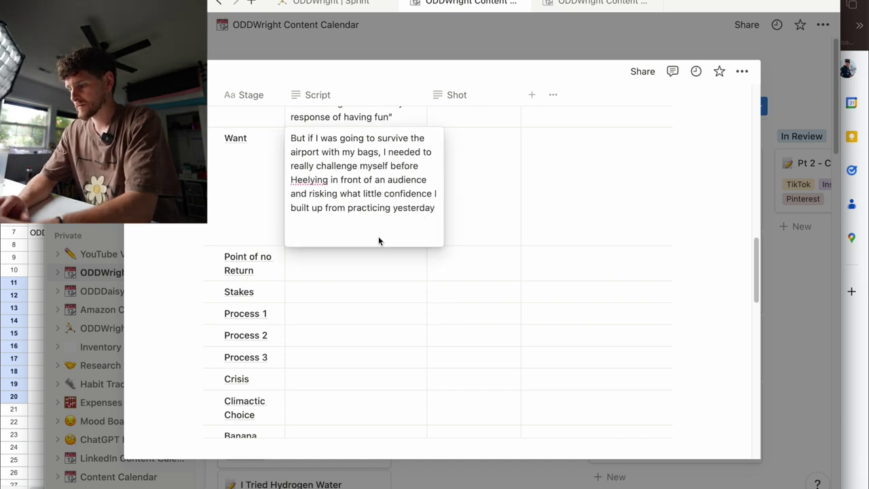
text(.)
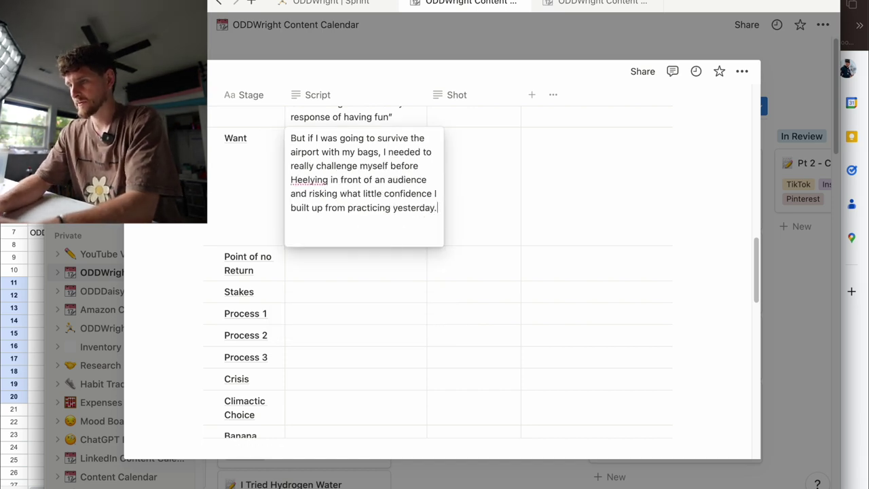
Append the note "*comments about doing it with bags *" to the Want row's script
text( *comments about d)
key(BackSpace)
text(doing it )
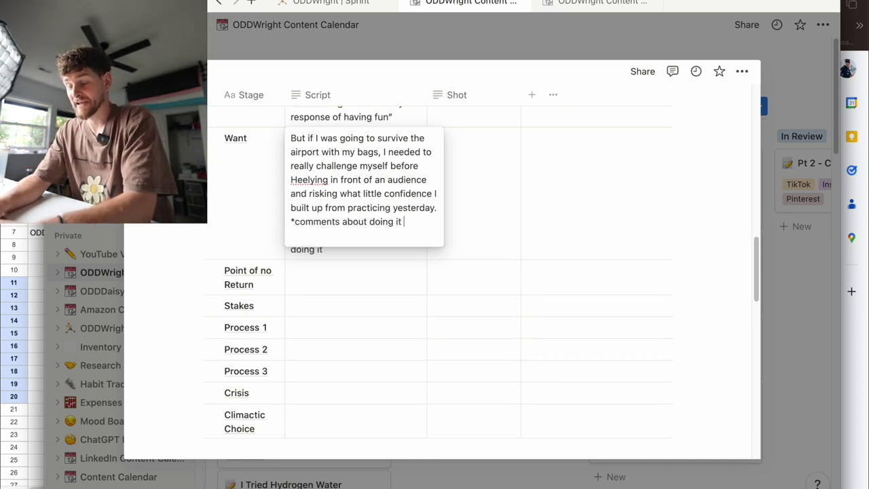
text(with bags)
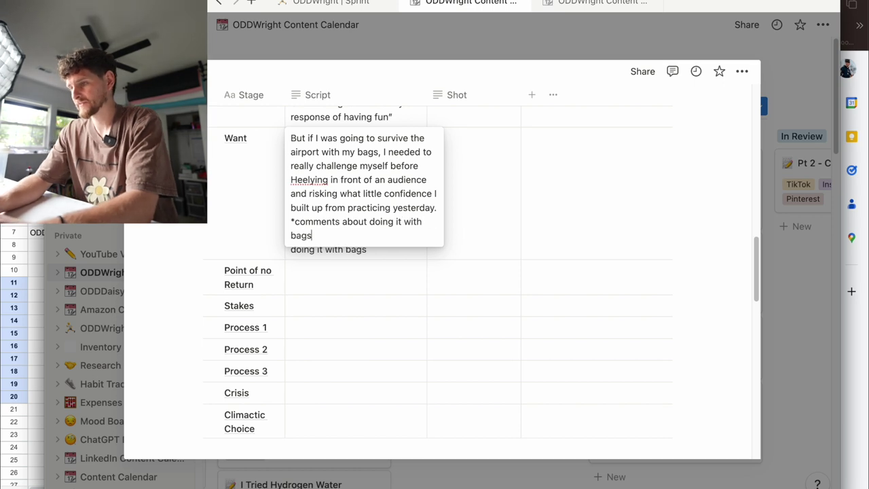
key(Escape)
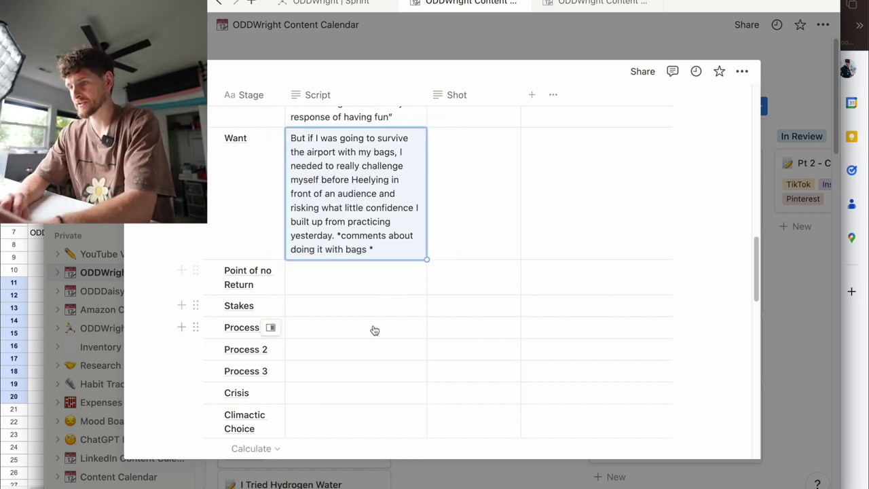
Switch to Final Cut Pro and review the timeline footage around clips C3817 and C3810, including the parking-lot luggage shot
click(373, 328)
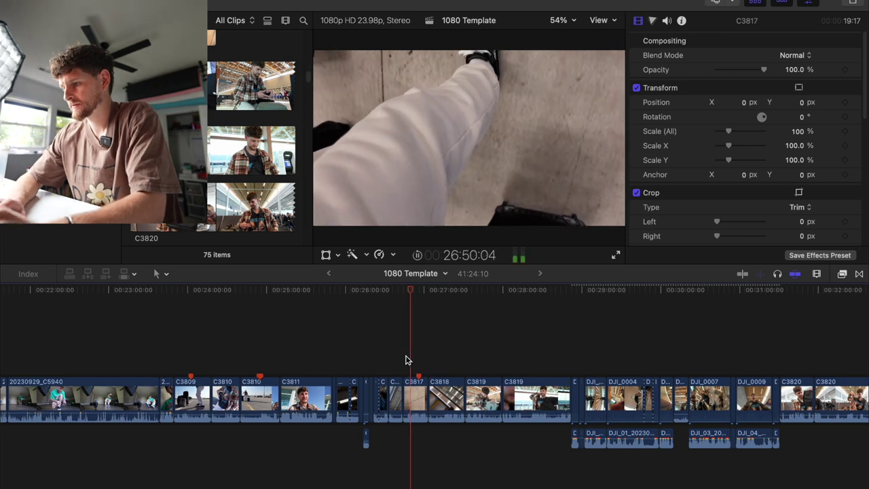
key(super+Tab)
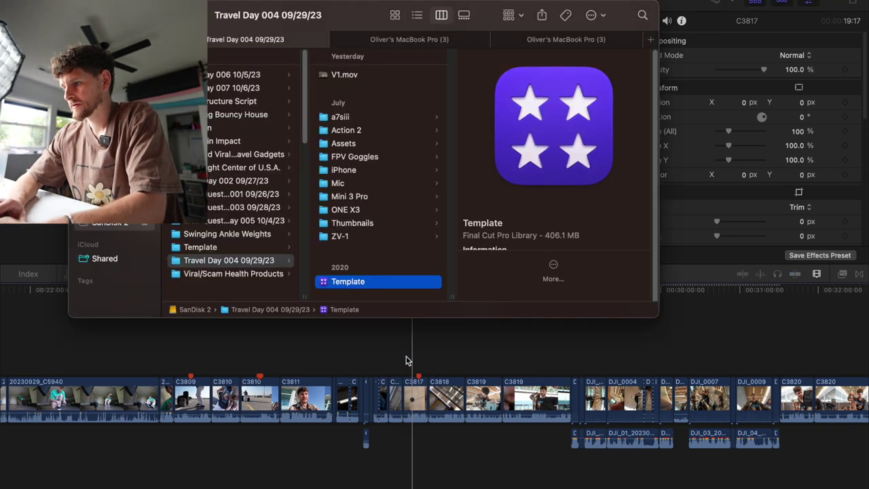
key(super+Tab)
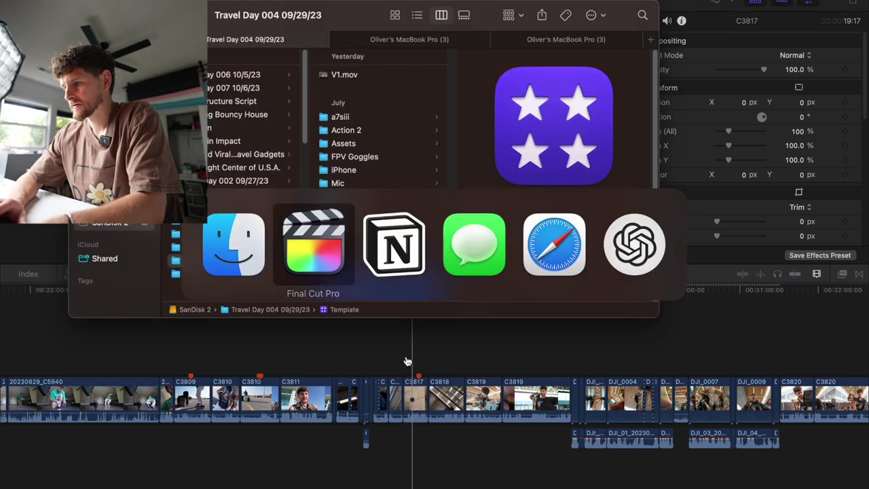
key(super+Tab)
key(super+Tab)
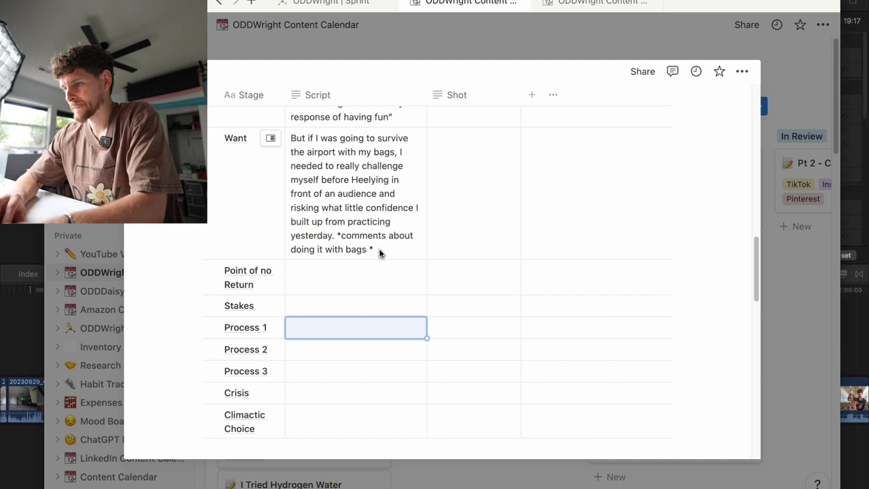
key(super+Tab)
scroll(419, 349, left, 2)
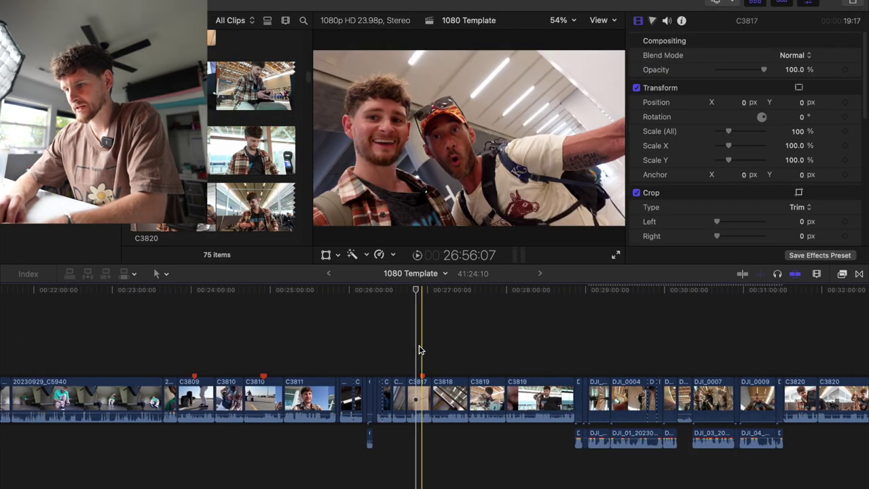
key(space)
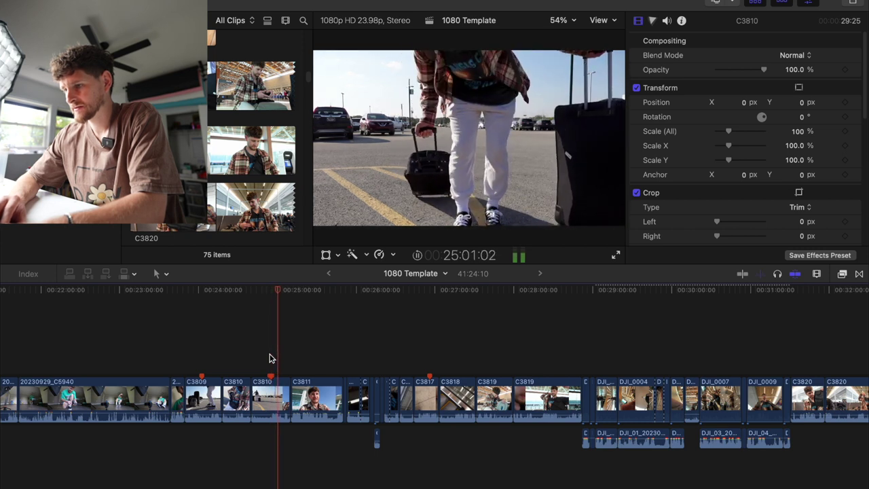
key(space)
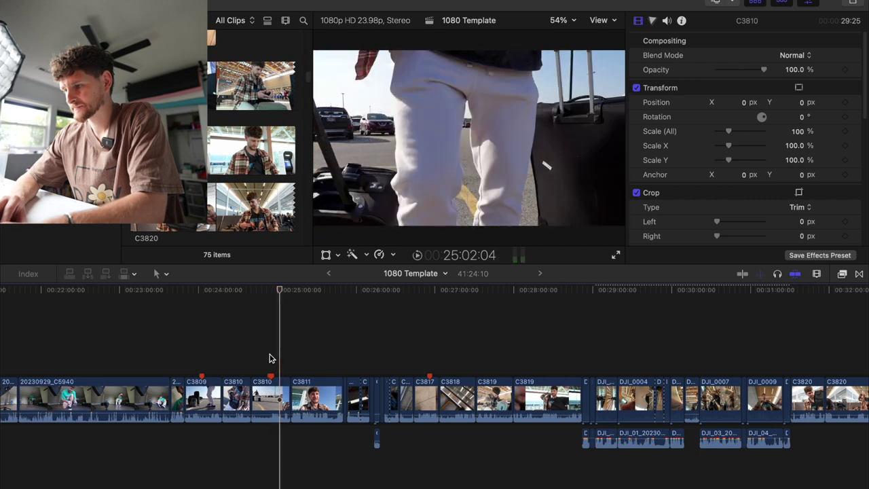
Switch back to Notion and remove the note "*comments about doing it with bags *" from the Want row's script
key(super+Tab)
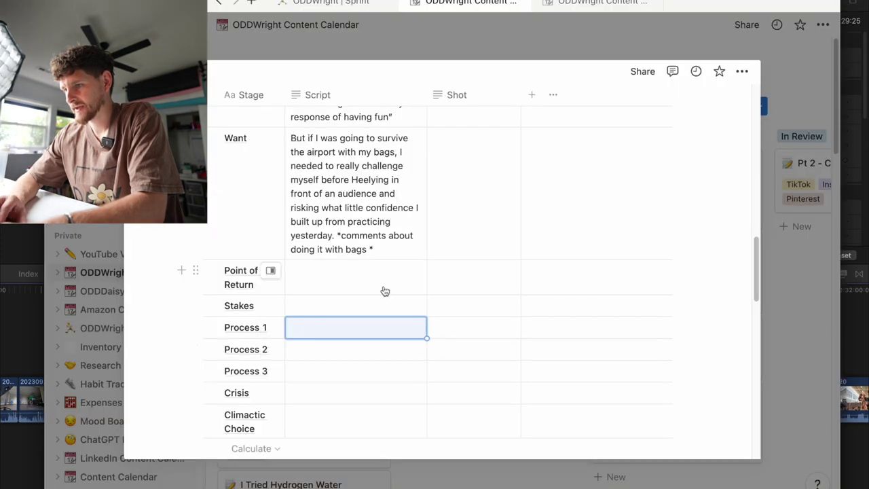
click(378, 250)
drag(341, 237, 297, 224)
key(BackSpace)
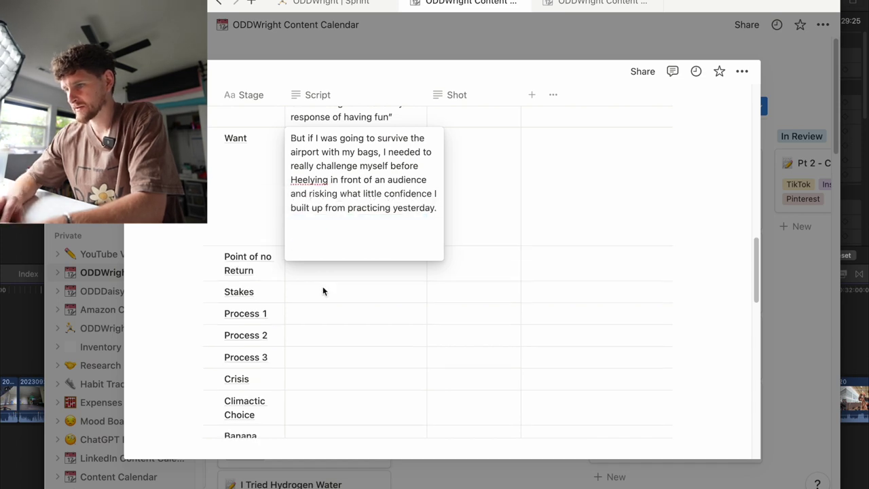
key(Escape)
Play clip C3817 around 26:35 in Final Cut Pro and start the Process 1 script in Notion with “Alright, first ride”
click(343, 316)
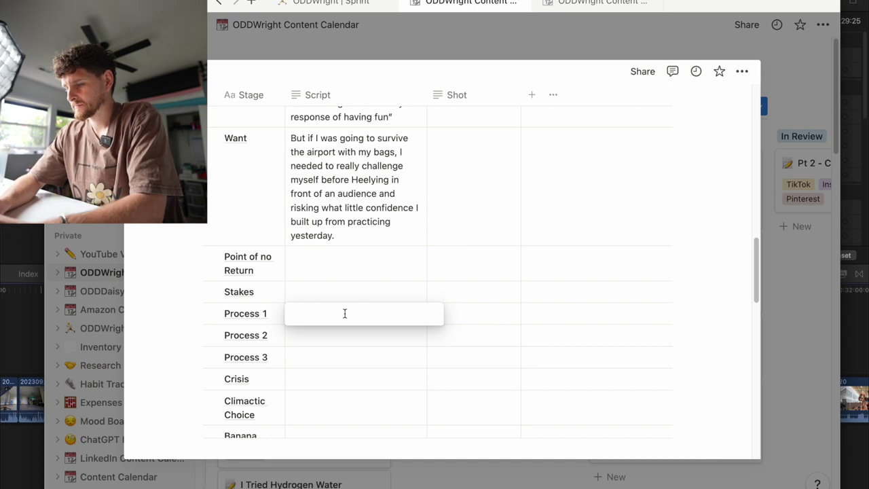
key(super+Tab)
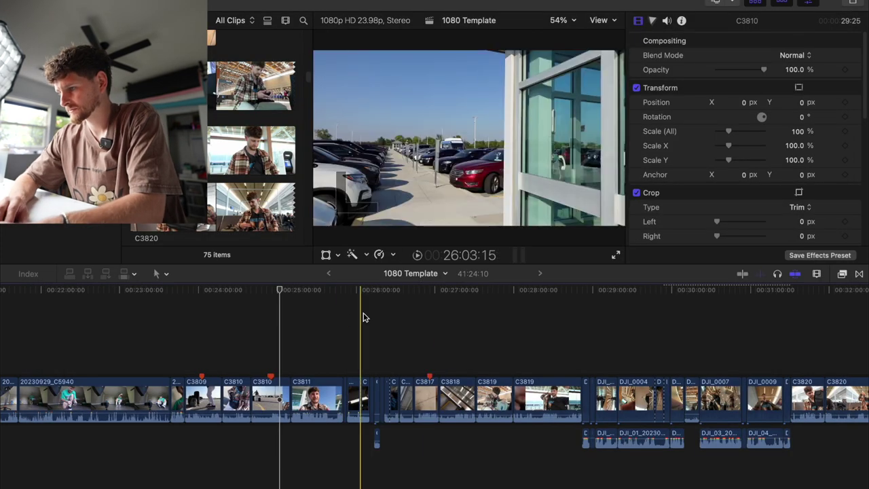
click(402, 338)
key(space)
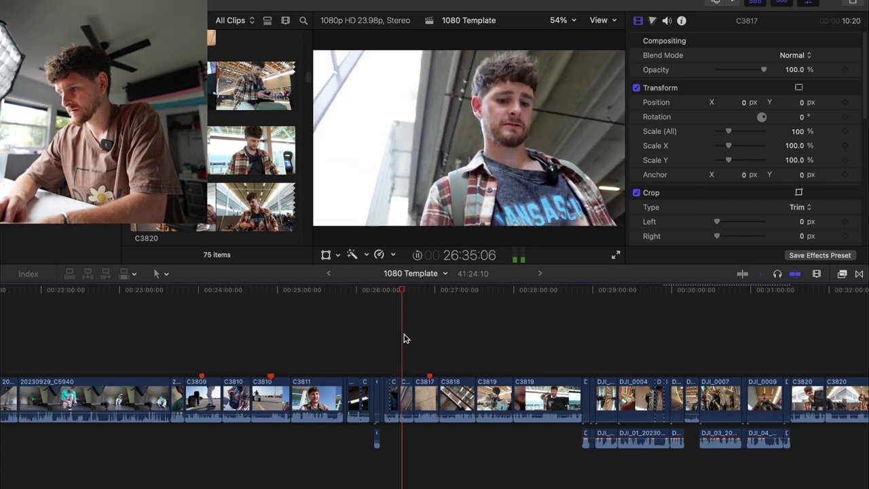
key(super+Tab)
text("Alright)
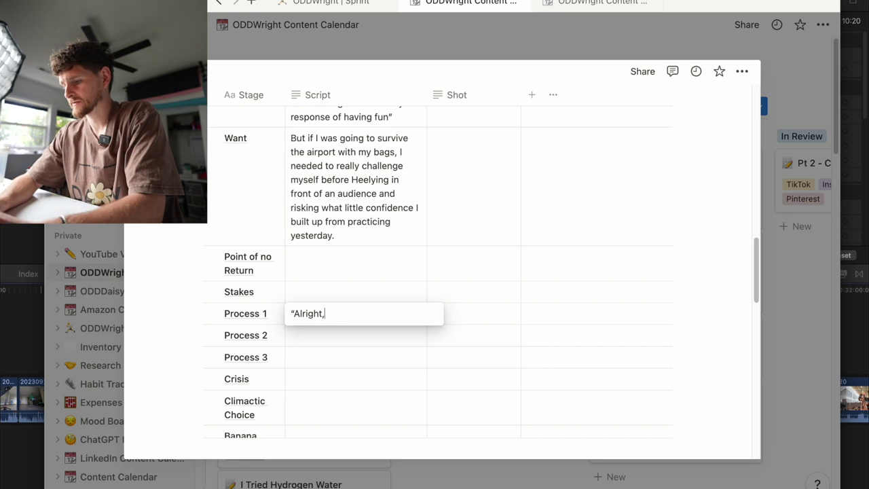
text(, first ride")
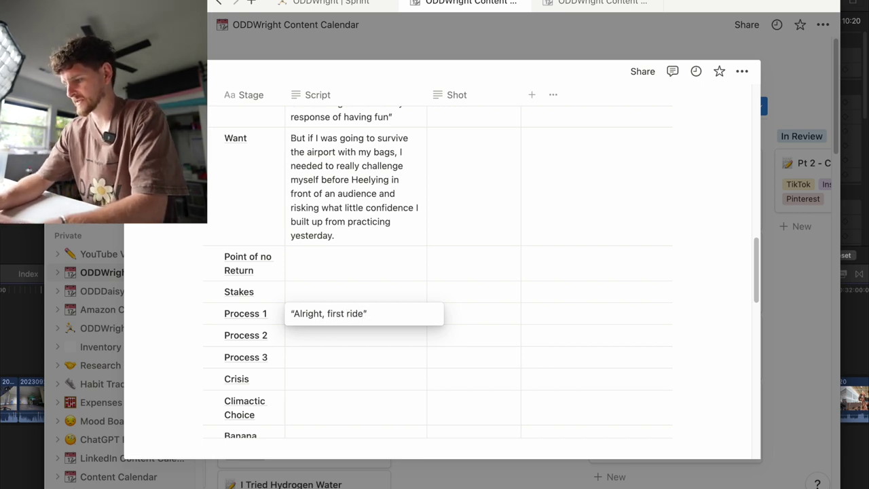
Continue the Process 1 script with *Skating * “I’m a pro”, keeping all the text in the same cell
text( *Skatin)
text(g * "I')
key(Return)
text(m)
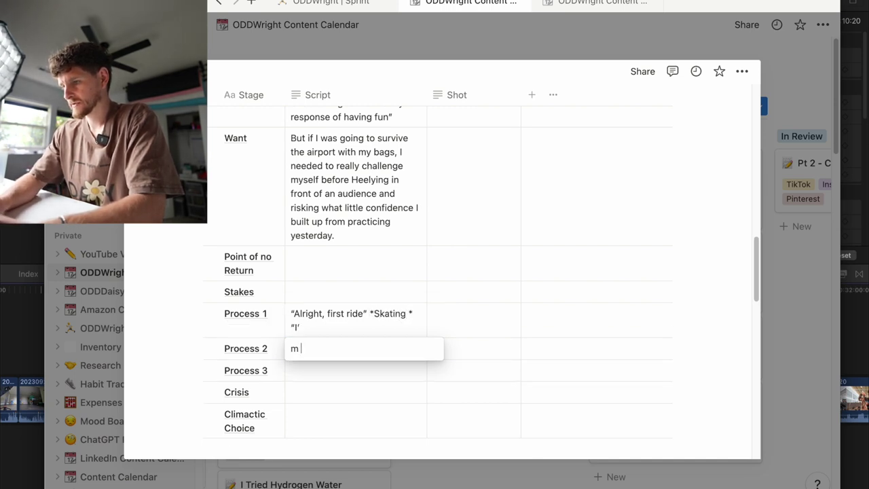
click(359, 331)
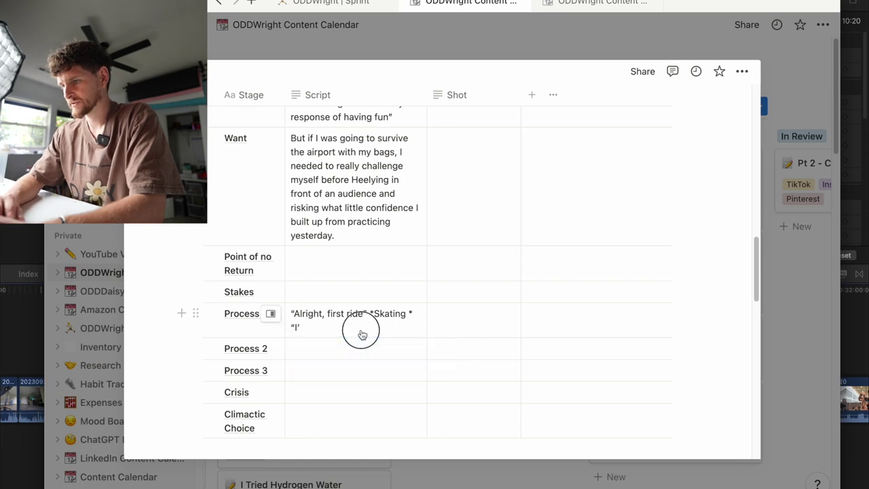
text(m a pro” *H)
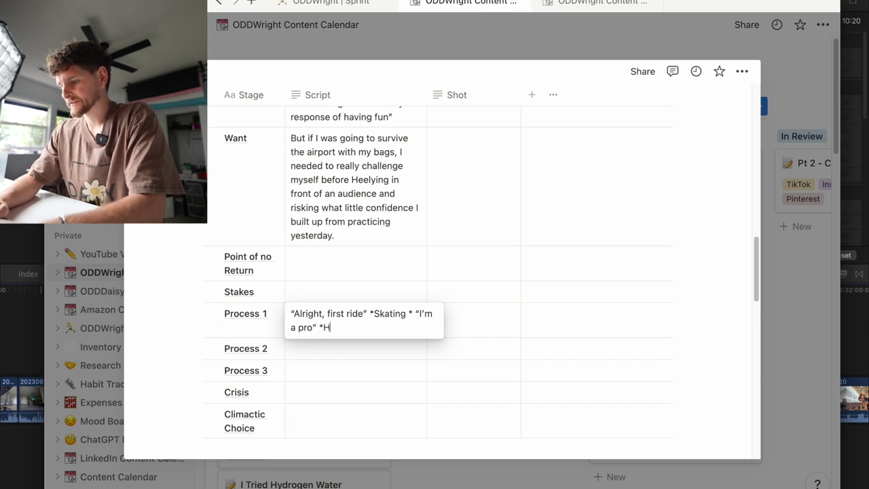
Finish the Process 1 script with the note "*Heely dude conversation *"
text(elly dude)
key(BackSpace)
key(BackSpace)
key(BackSpace)
text(ely dude con)
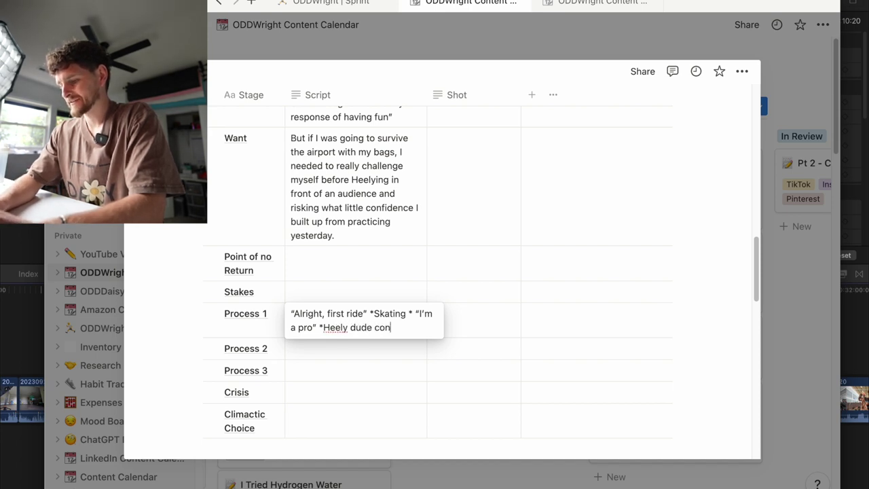
text(versation *)
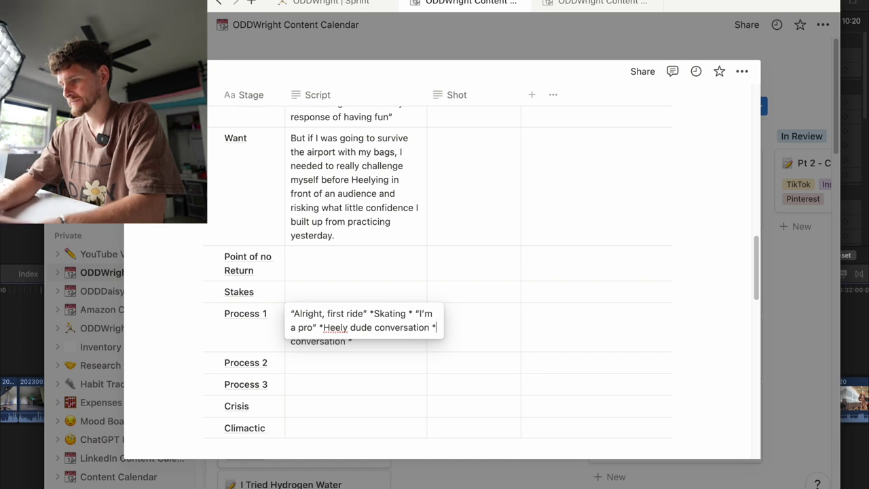
key(Return)
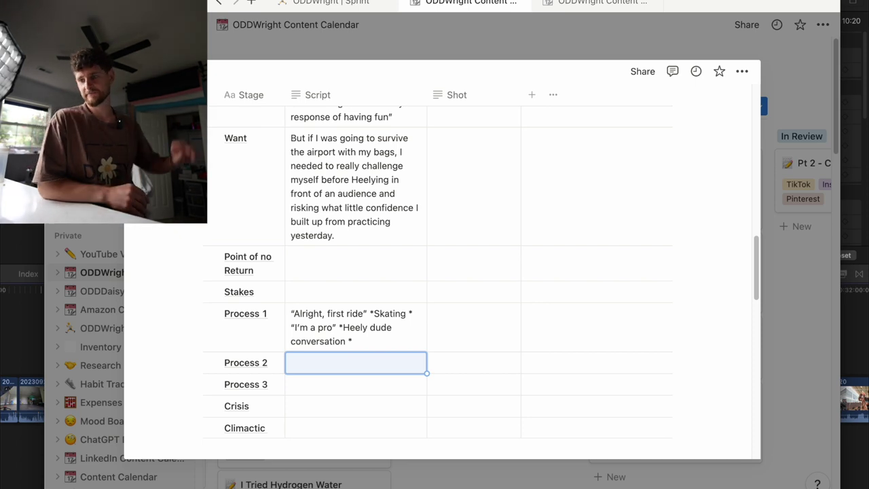
Switch to Final Cut Pro and review clip C3819 in the timeline between about 28:05 and 28:33
key(super+Tab)
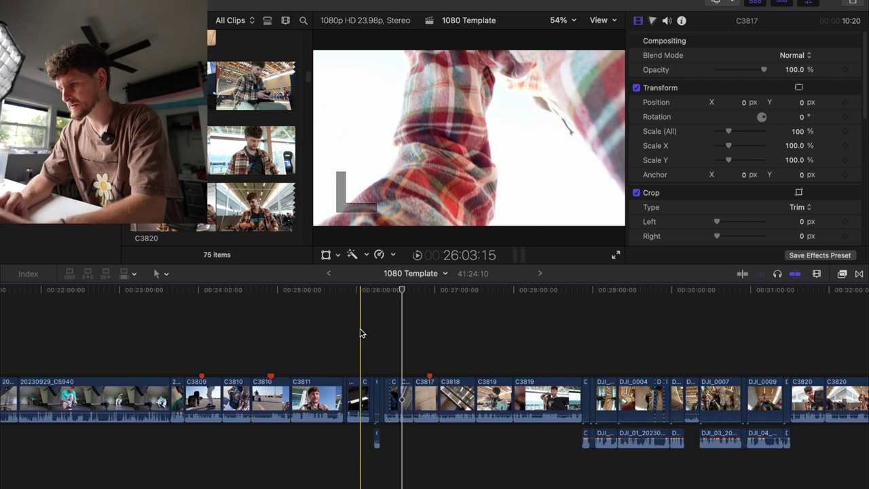
key(space)
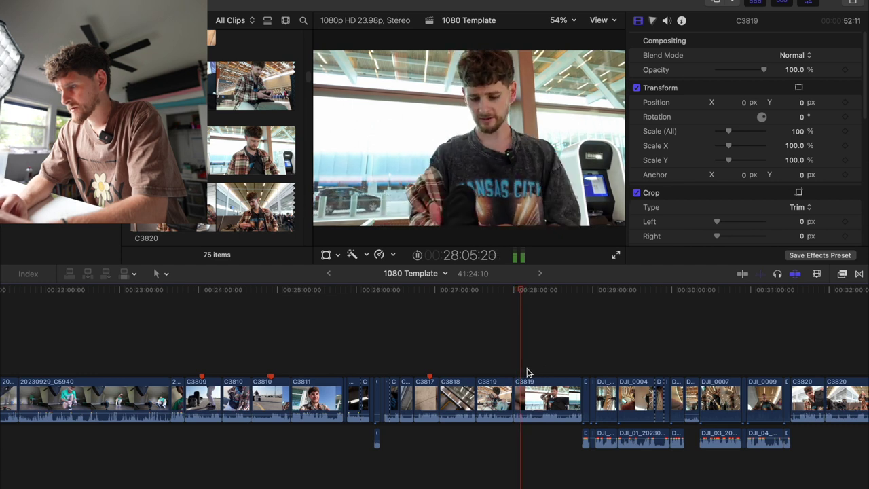
scroll(527, 373, right, 5)
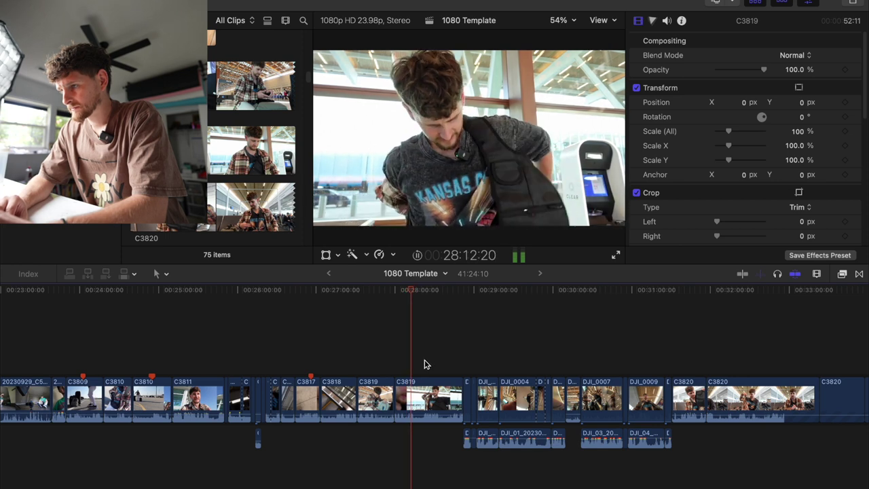
click(424, 364)
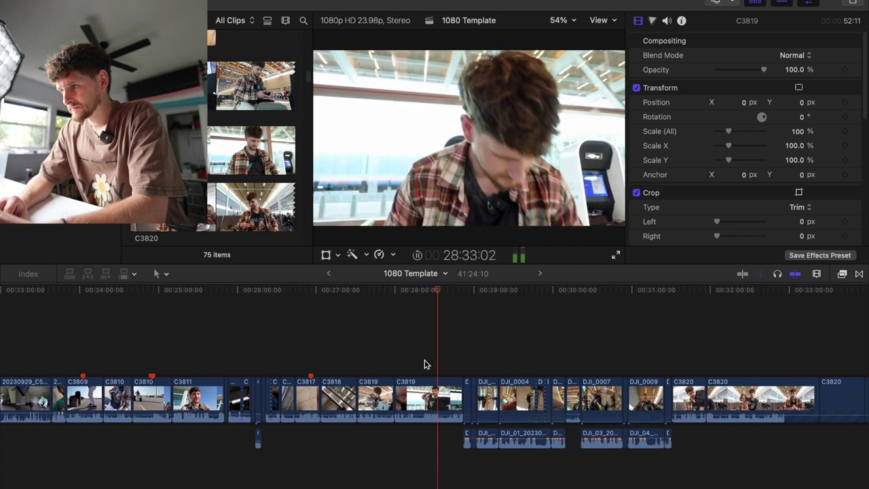
key(space)
click(424, 365)
key(space)
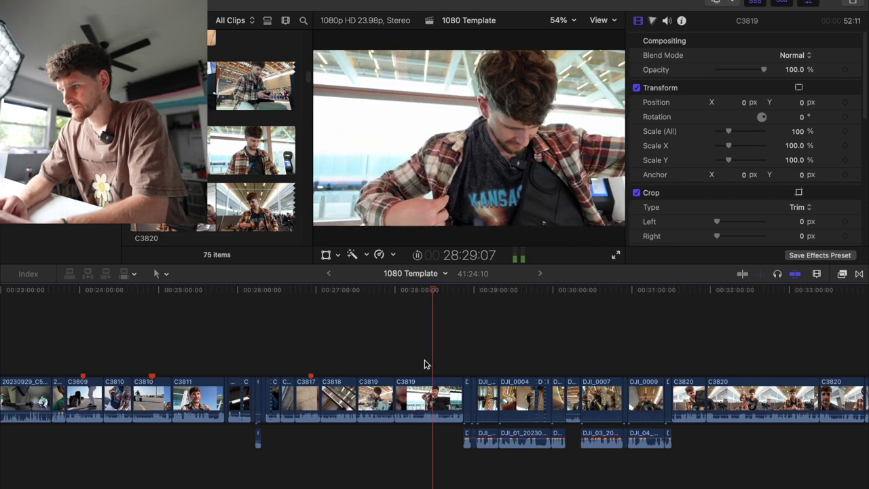
key(space)
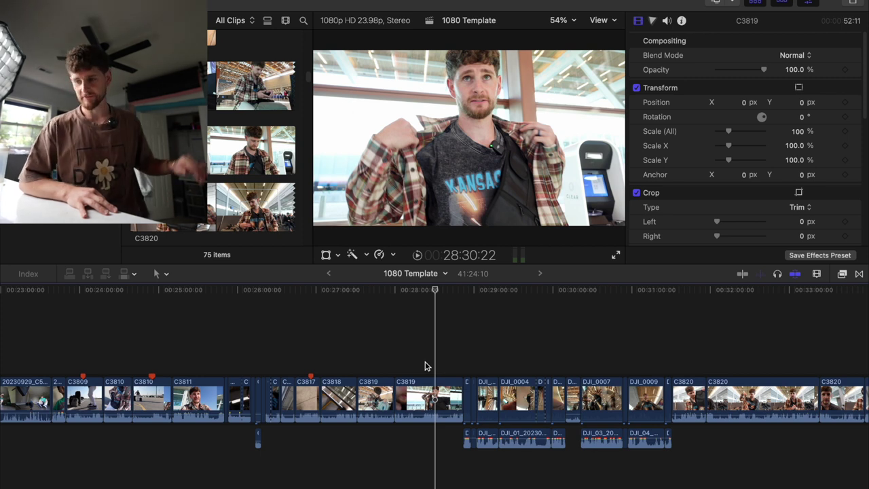
Switch to Notion and start the Process 2 script with “With Heely Dude giving me a massive confidence boost, I”
key(super+Tab)
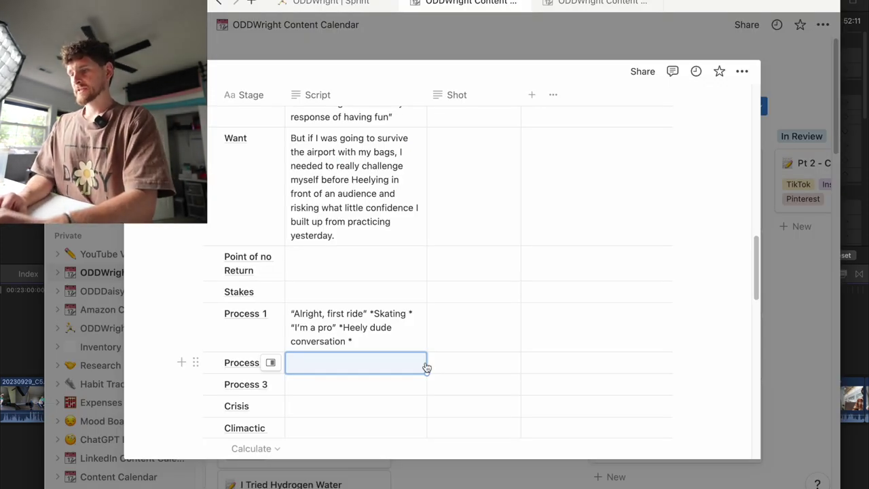
click(391, 366)
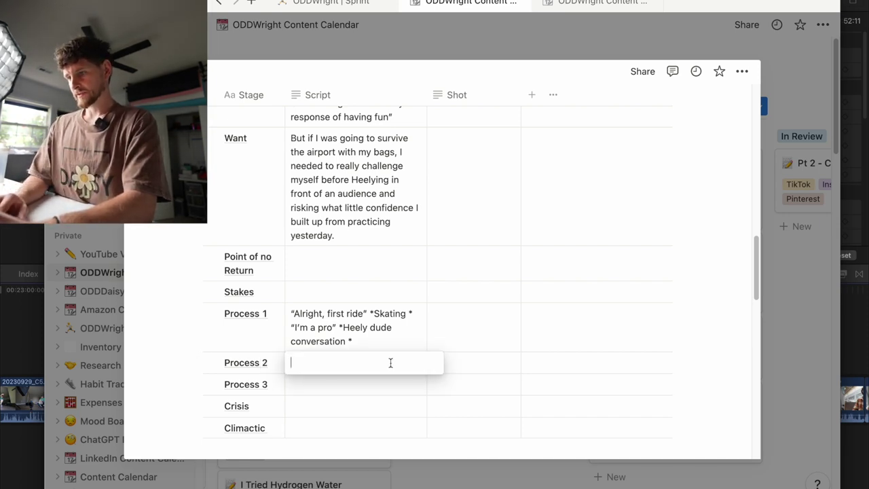
key(Escape)
scroll(386, 304, up, 3)
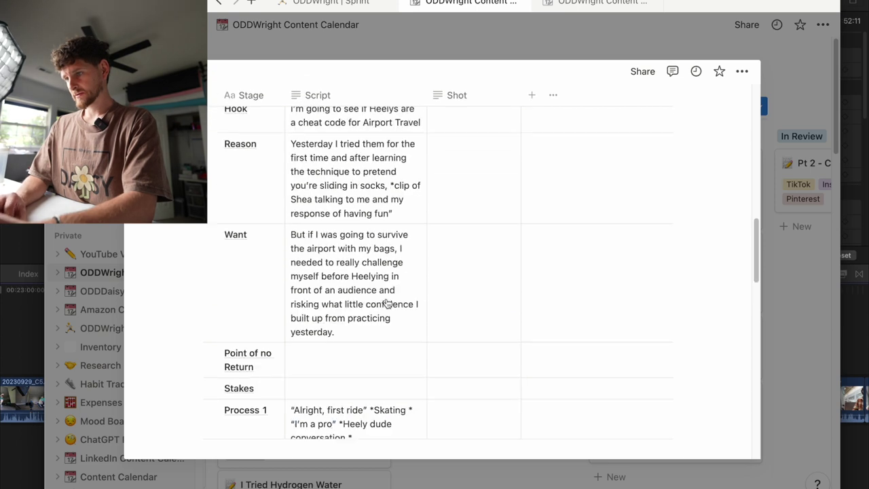
scroll(386, 305, down, 3)
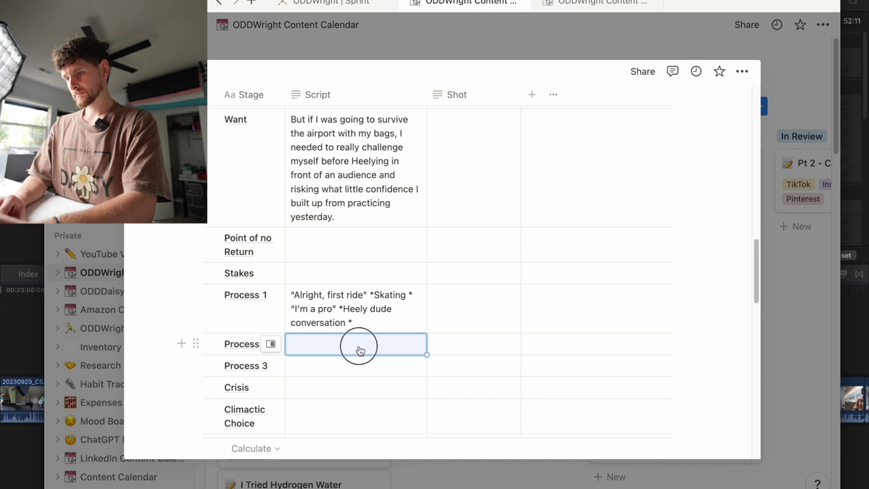
click(360, 349)
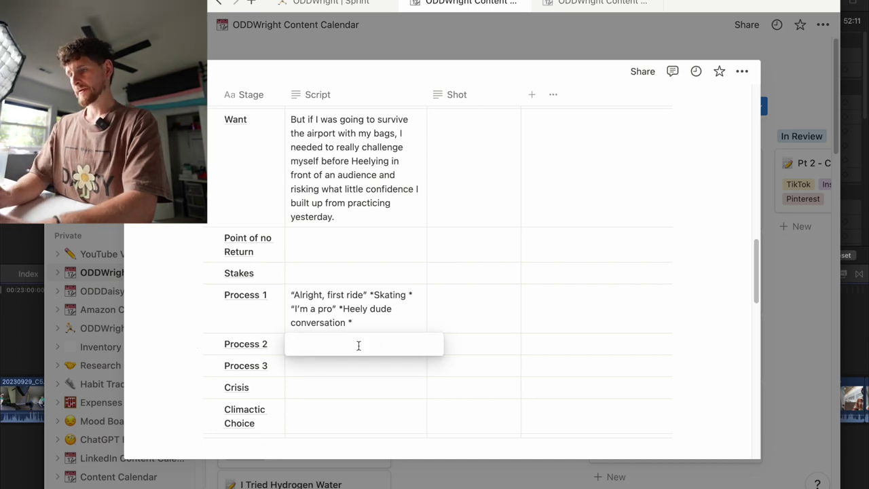
text(With H)
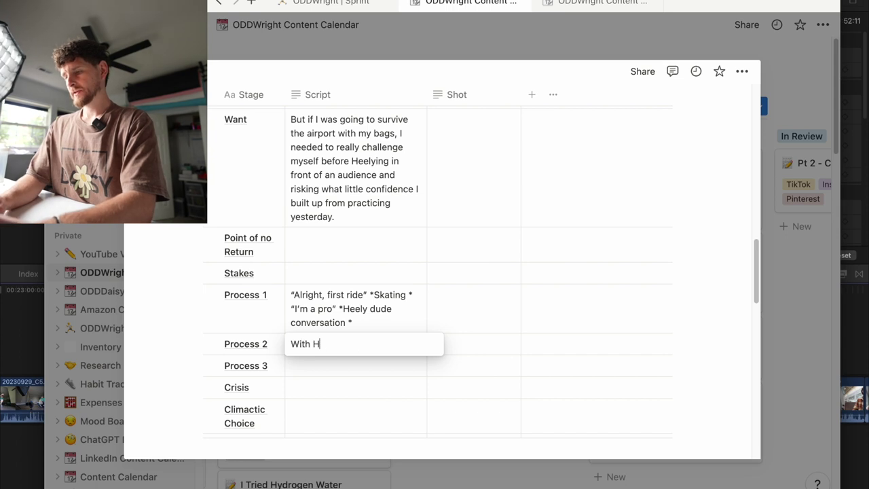
text(eely Dude)
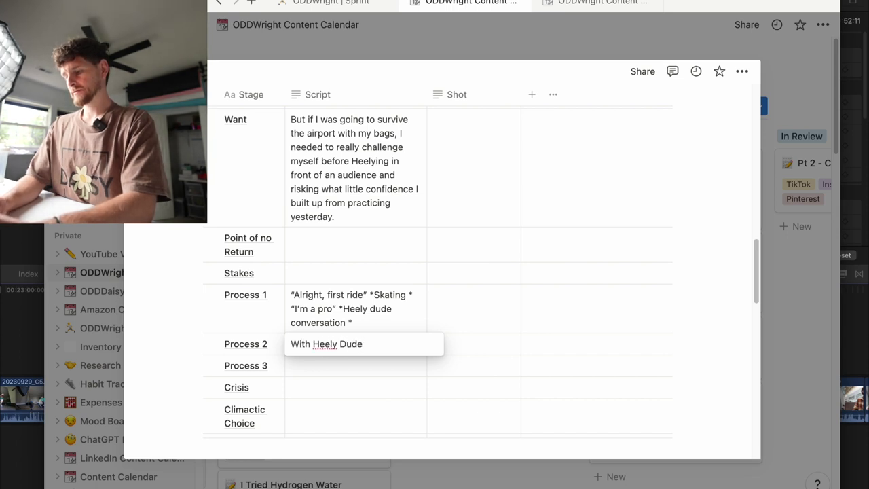
text( giving me a massiv)
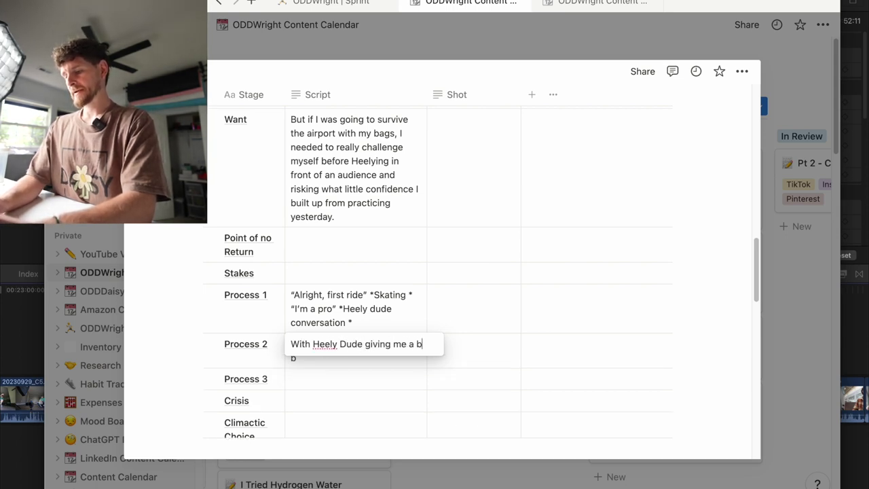
text(e confidence boost,)
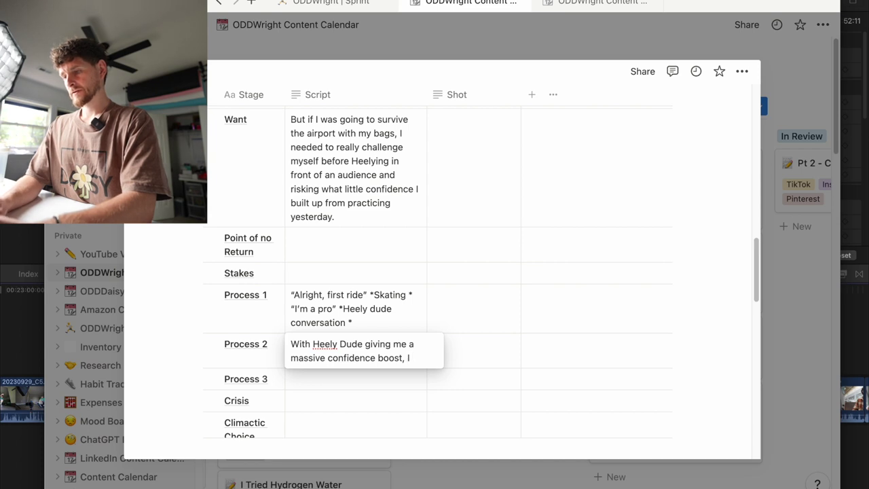
Continue the Process 2 sentence with “whacked on my trendy Passport holder”
text(I whacked on )
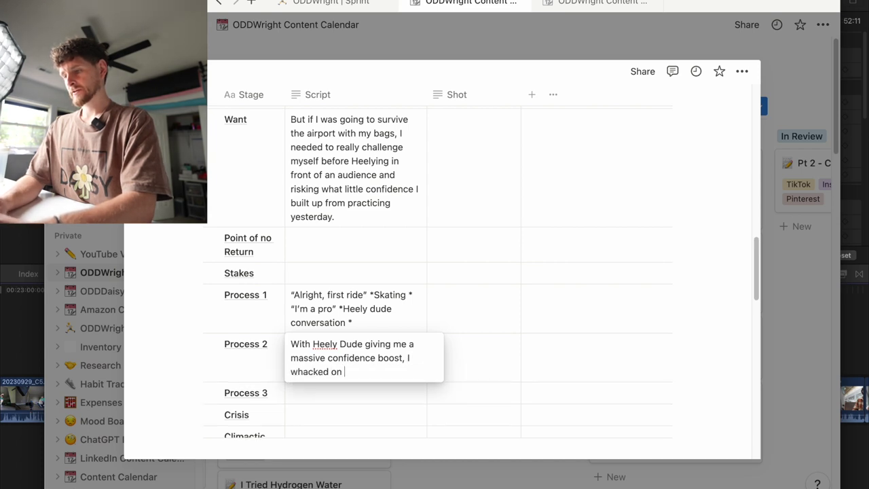
text(my)
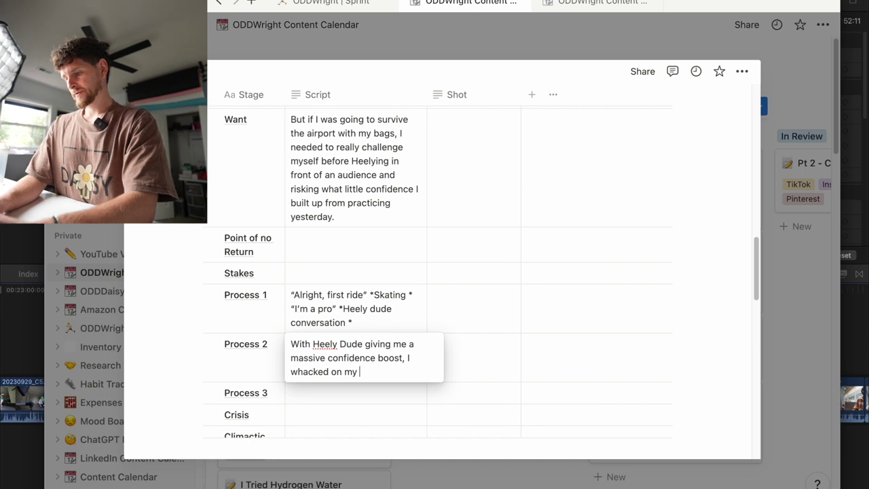
text(trendy p)
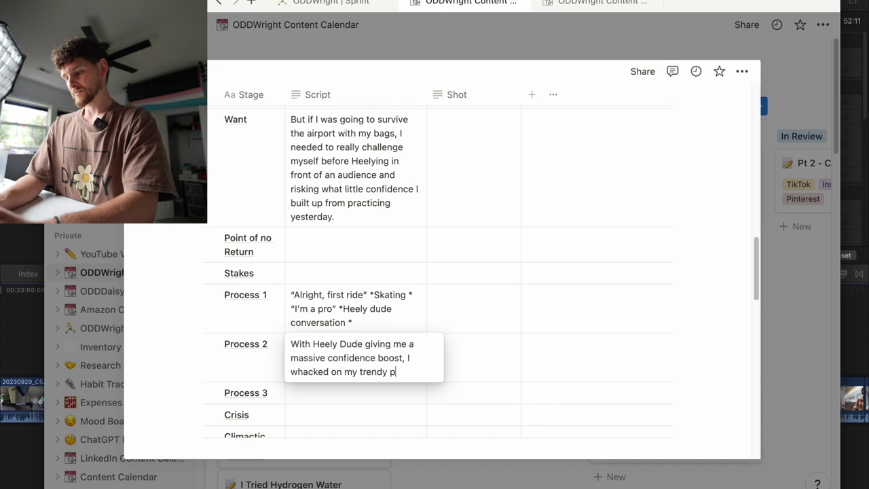
key(BackSpace)
text(Passport )
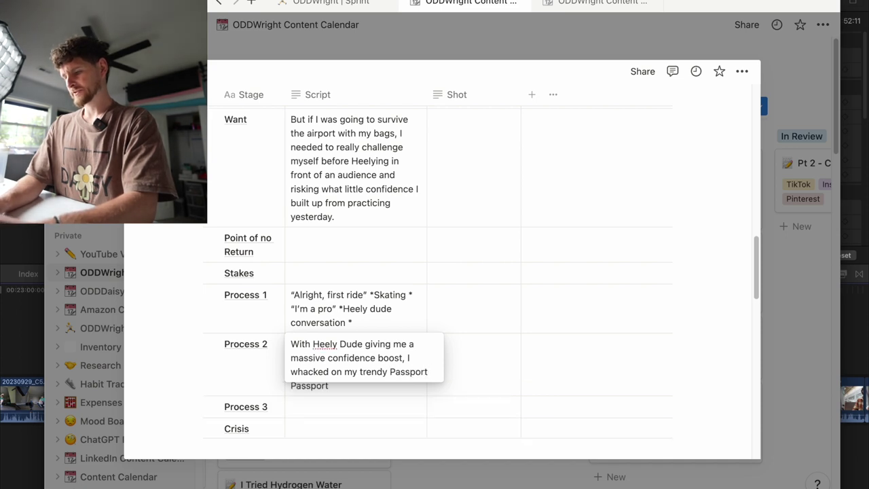
text(holder)
Switch to Final Cut Pro and review the footage from clip C3819 around 28:28 through to DJI_0003 at about 29:03
key(super+Tab)
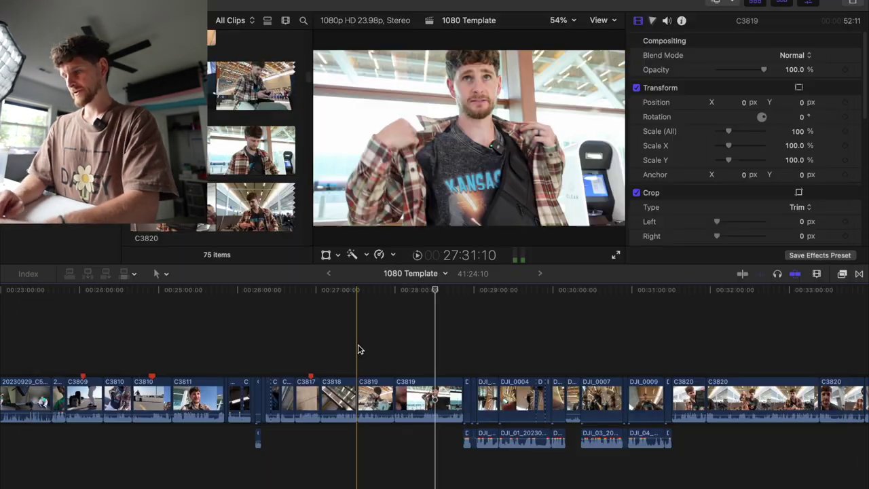
key(space)
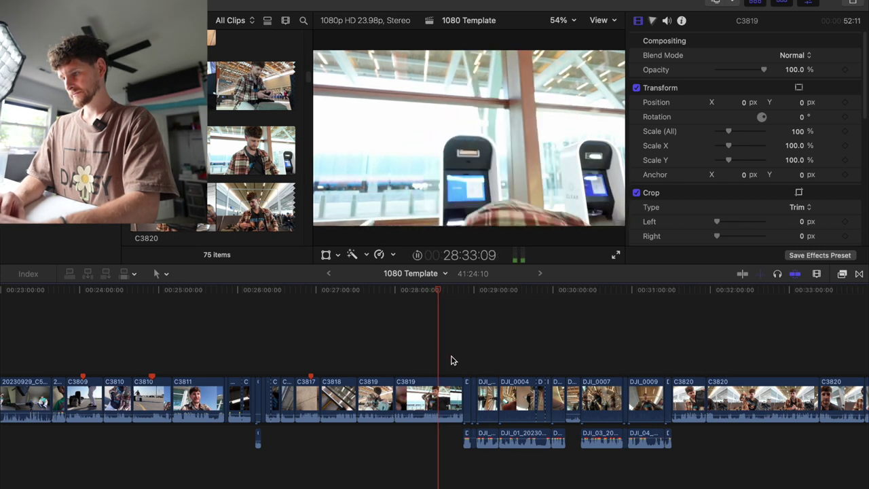
click(435, 360)
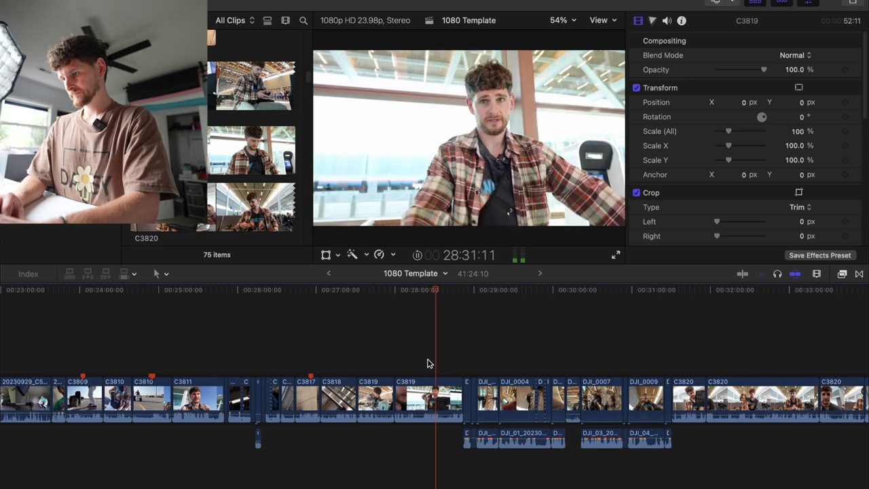
click(428, 362)
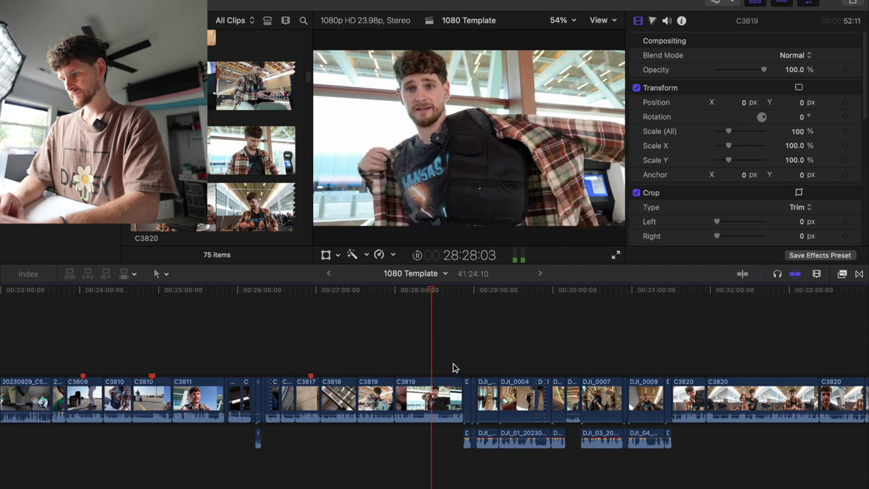
click(454, 366)
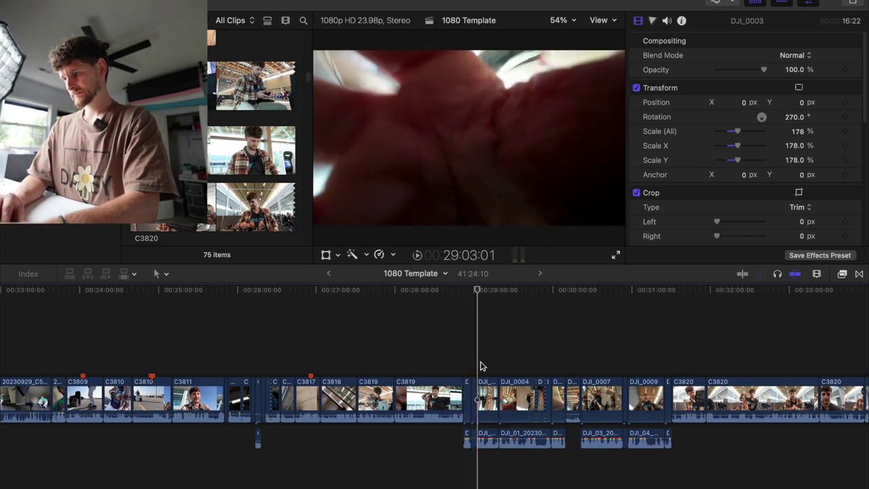
key(space)
Back in Notion, replace “whacked on my trendy Passport holder” in Process 2 with “plucked up the courage to Heely right in front of”
key(super+Tab)
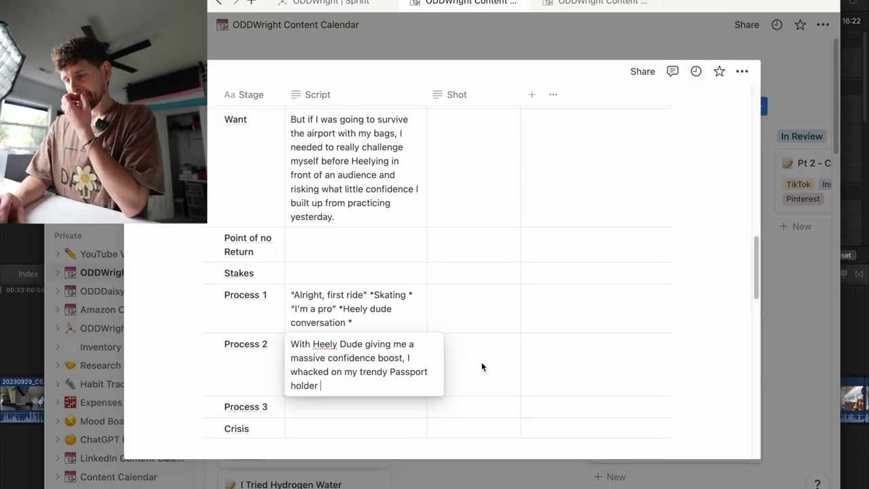
click(404, 358)
text(,)
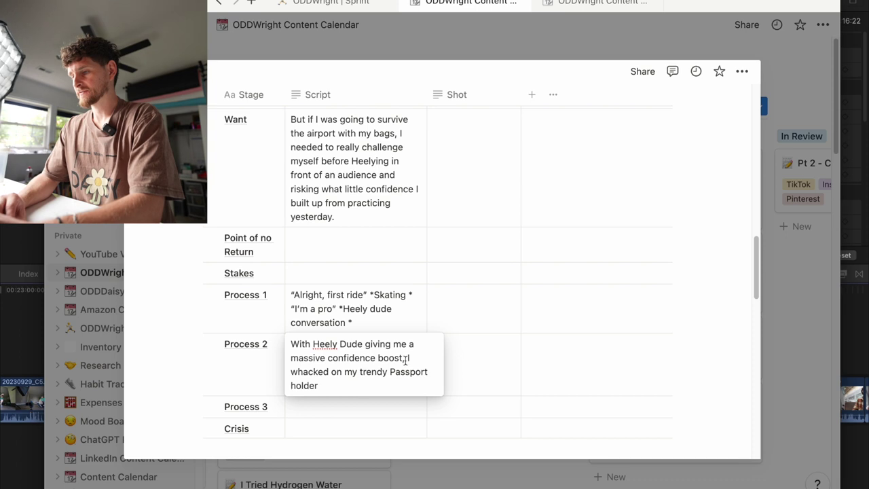
drag(291, 371, 320, 385)
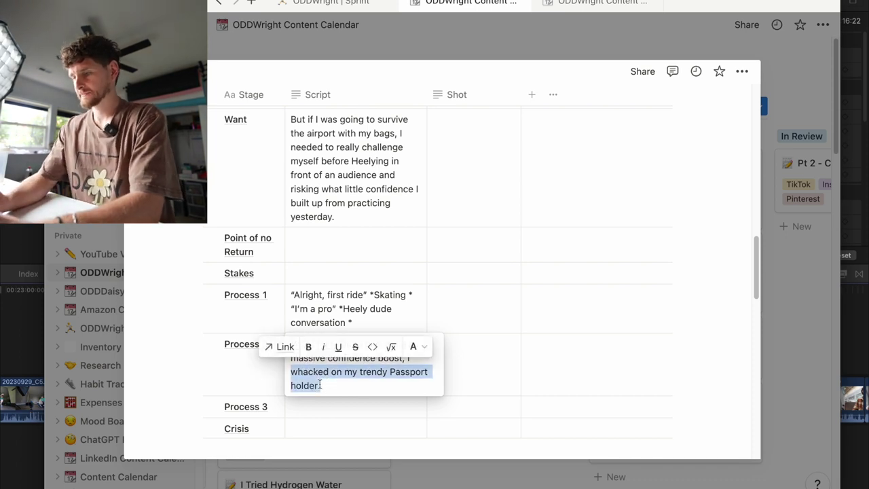
text(plucked up the courage )
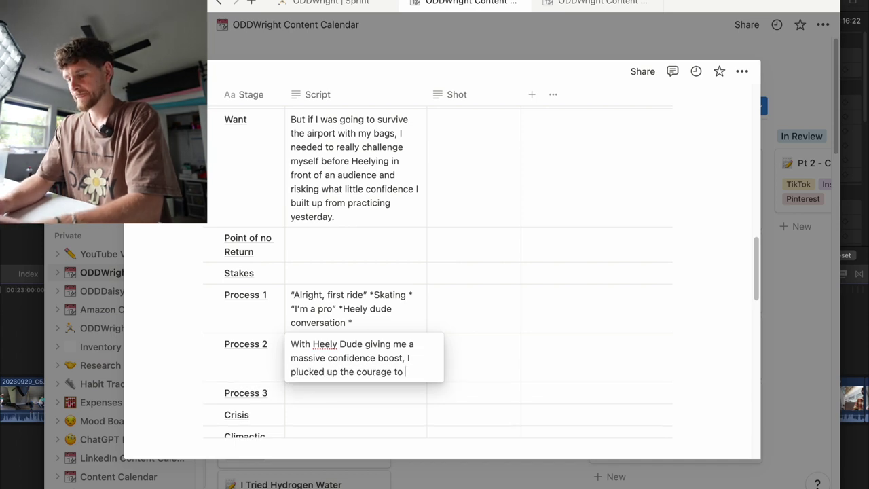
text(to He)
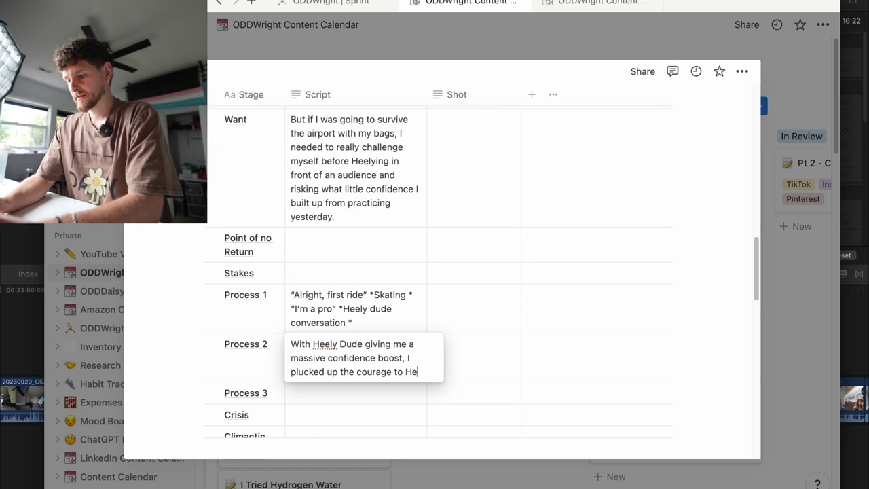
text(ely )
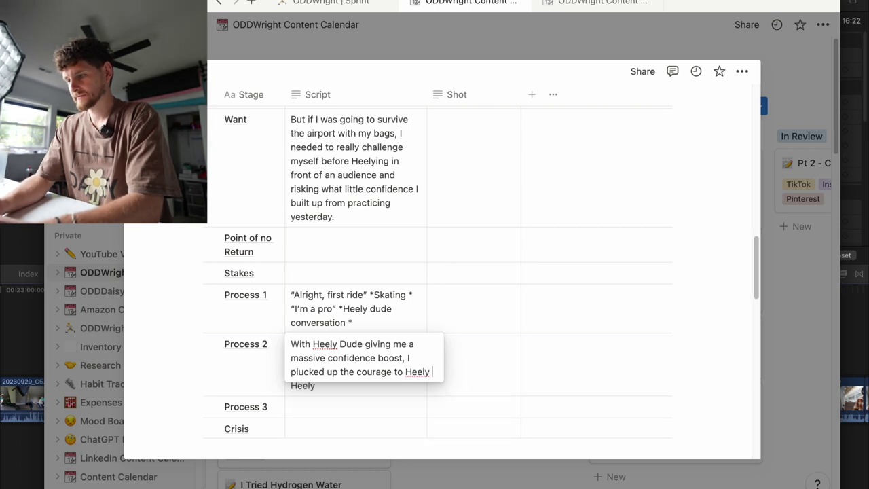
text(righ)
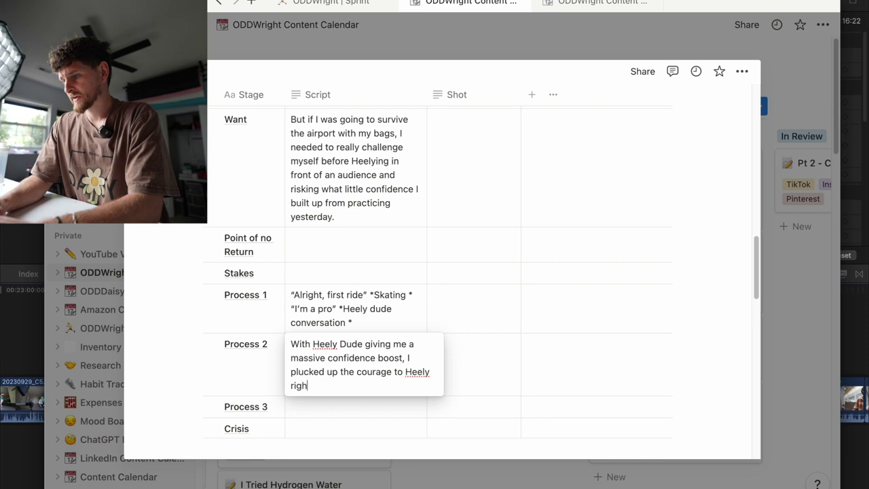
text(t infront of)
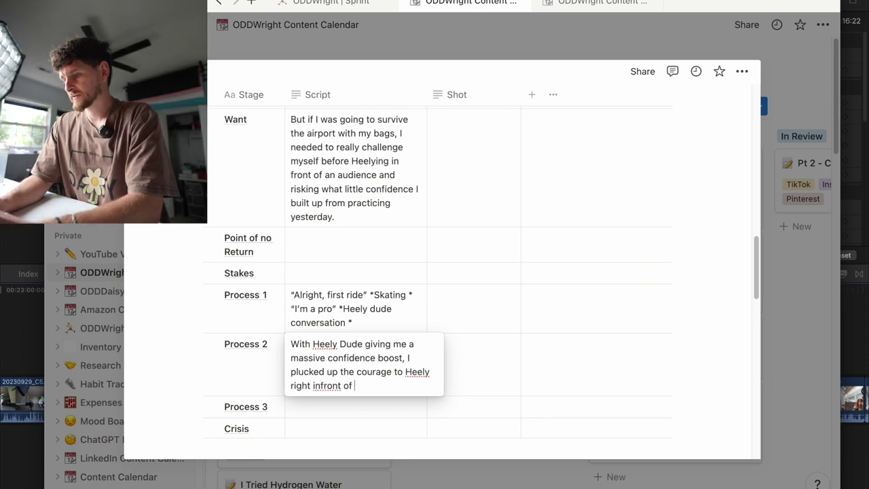
click(321, 385)
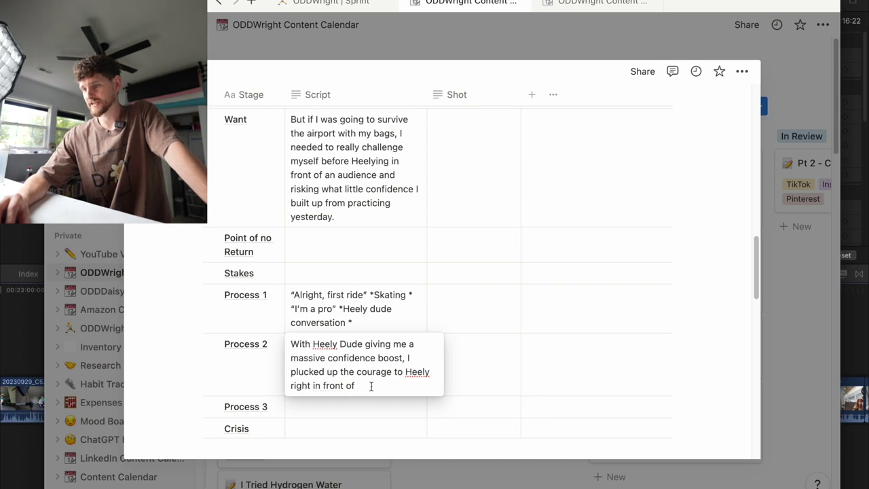
Remove “right” from the Process 2 sentence and finish it with “the huge queues”
click(371, 386)
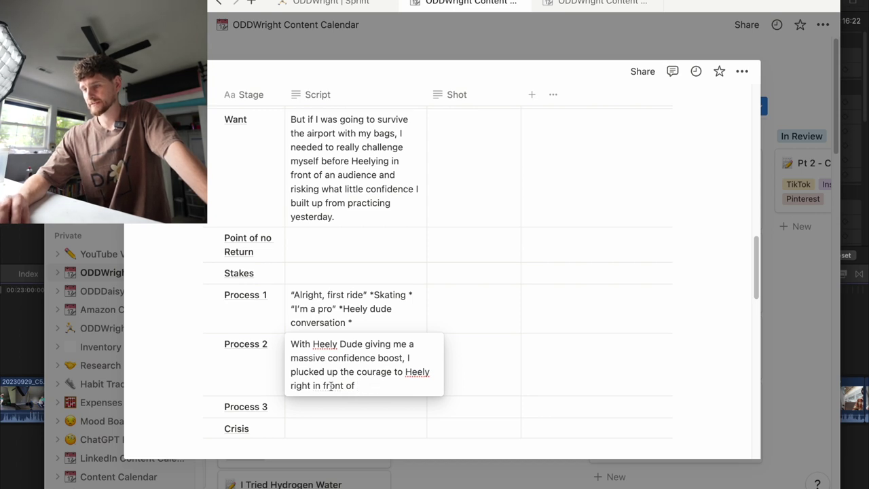
drag(314, 386, 291, 386)
key(BackSpace)
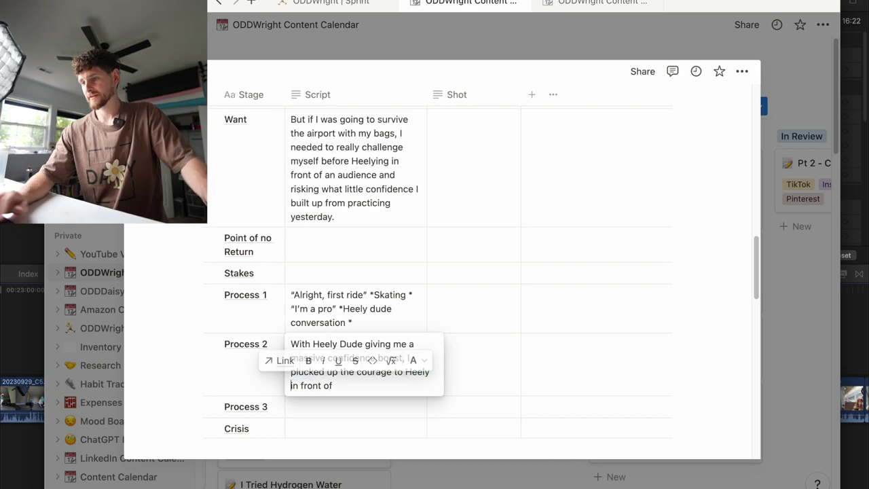
click(355, 386)
text(the huge )
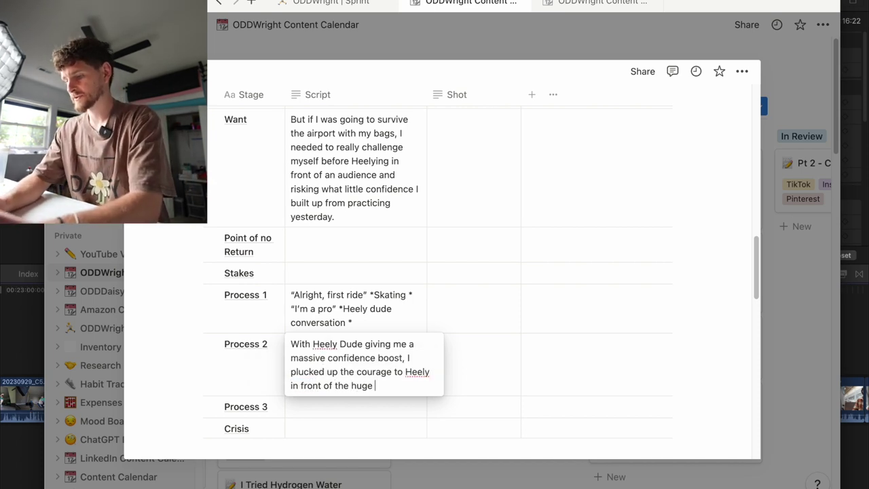
text(queues)
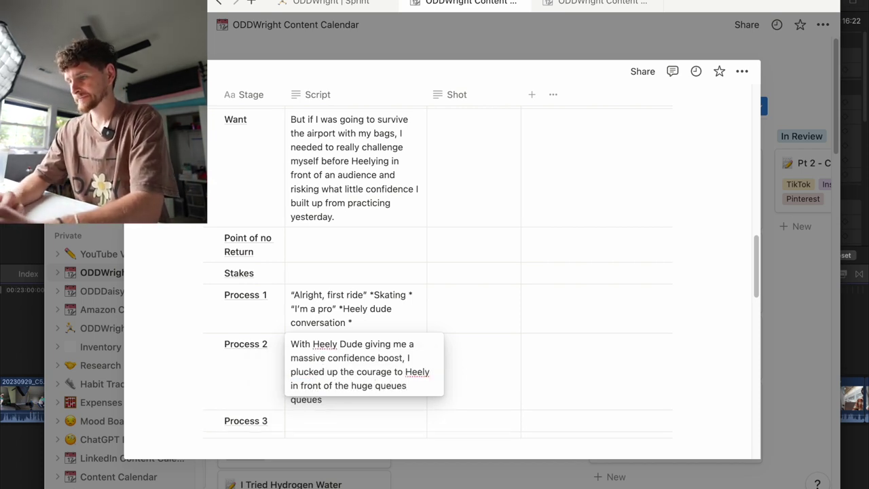
In the Process 2 script, replace “plucked up the courage” with “was able” and insert “put my” before “Heely”
click(290, 372)
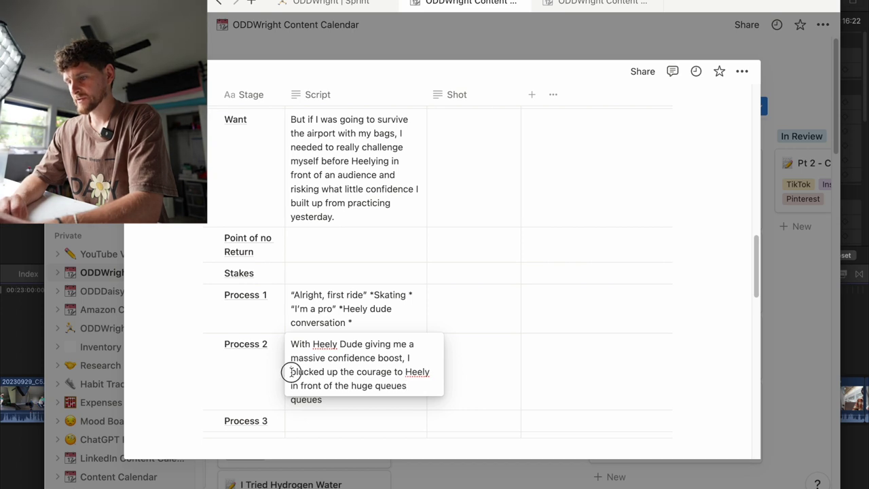
drag(291, 372, 392, 373)
text(w)
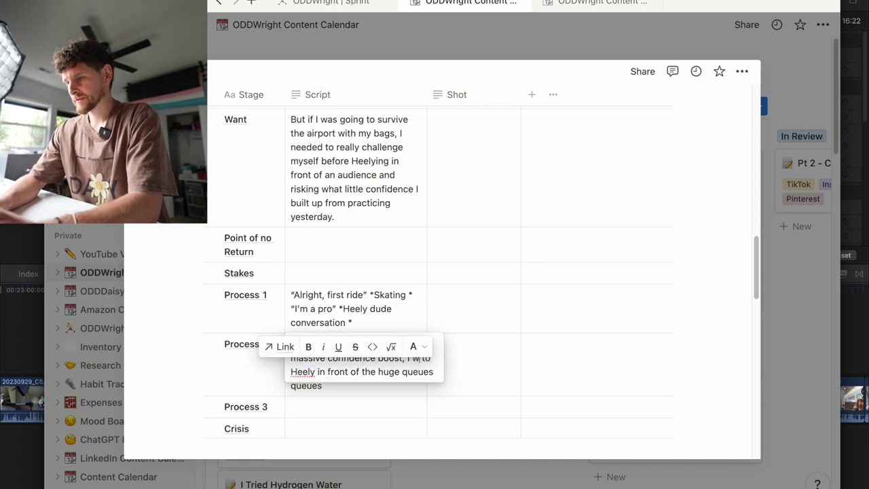
text(as able)
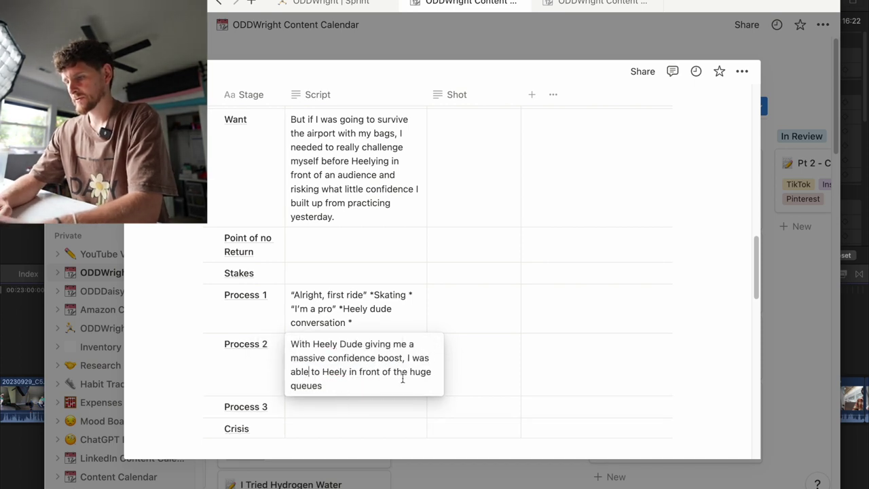
click(322, 372)
text(put my)
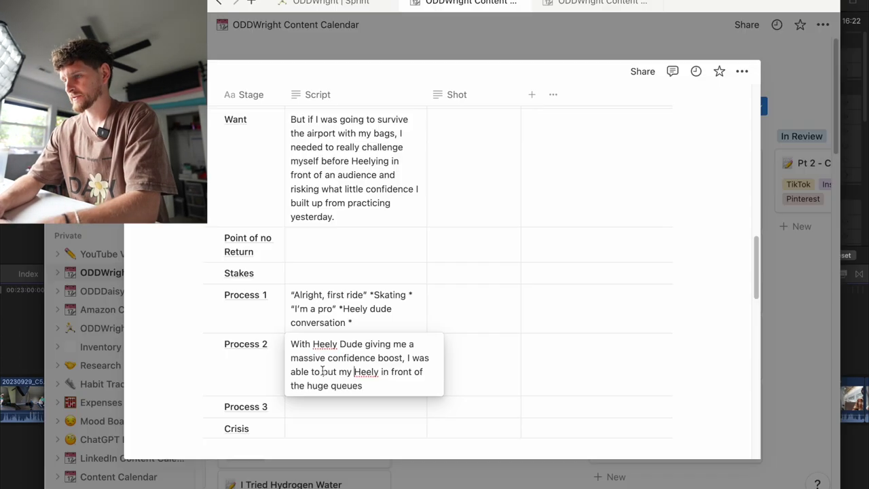
Switch to ChatGPT and ask for an “antonym for confident”
key(super+Tab)
key(super+Tab)
key(super+Tab)
key(super+Tab)
key(super+Tab)
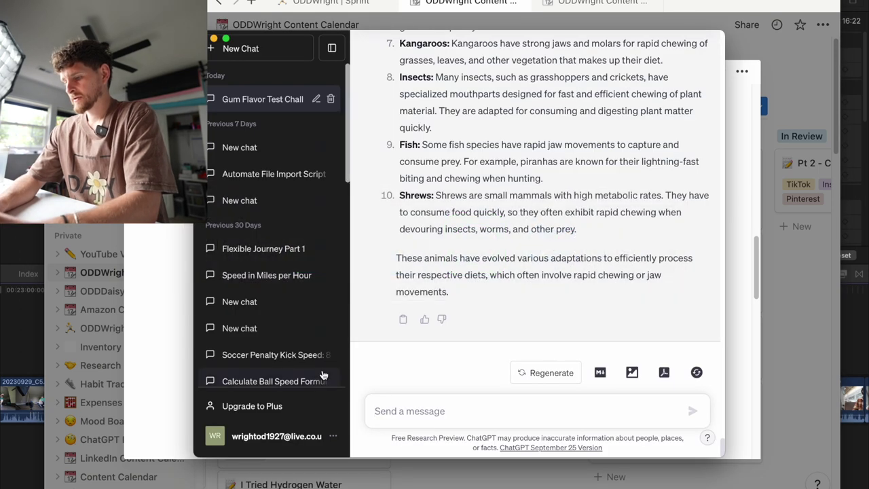
text(antonu)
key(BackSpace)
text(ym)
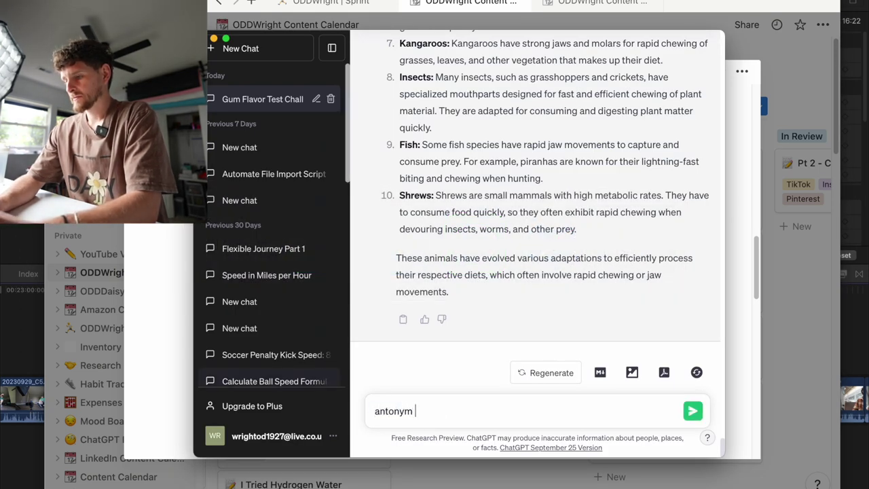
text( for confi)
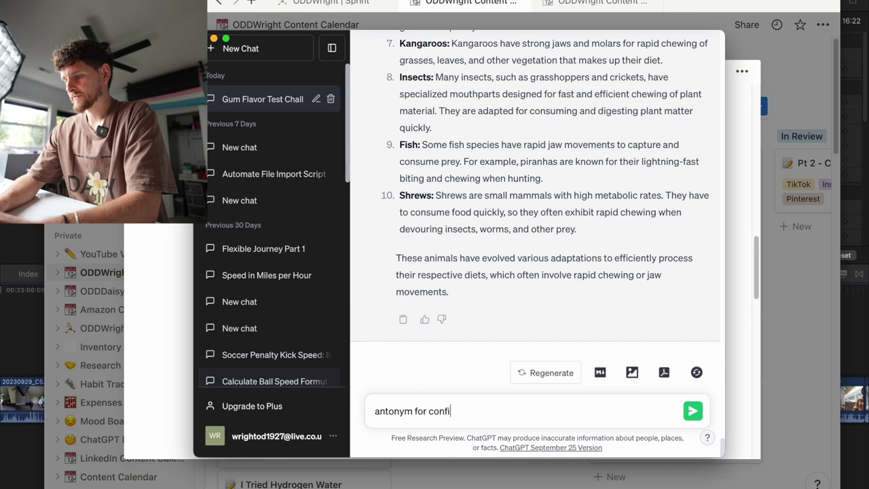
text(dent)
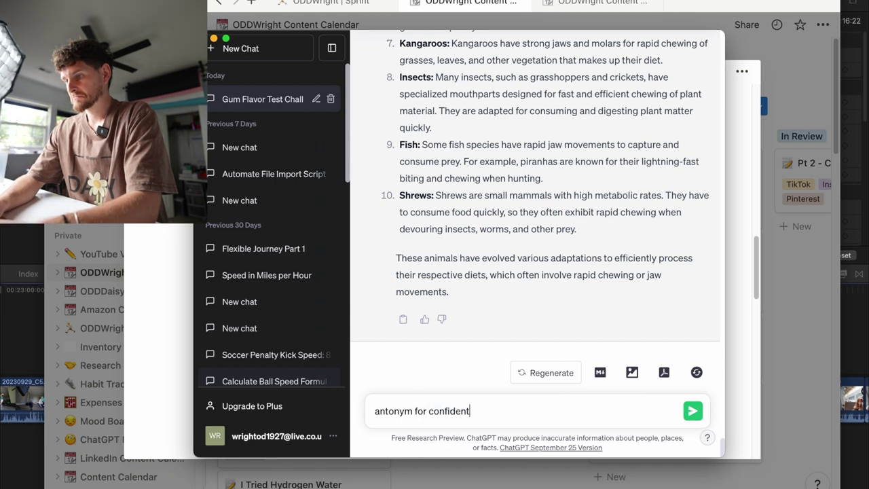
key(Return)
scroll(326, 374, down, 5)
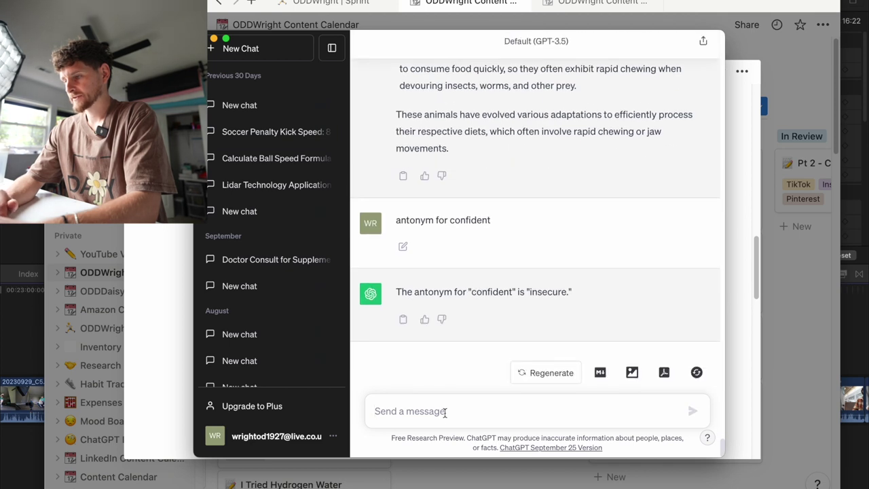
Back in Notion, insert “fear of falling aside and” before “Heely” in Process 2 and finish the sentence with “for Security”
key(super+Tab)
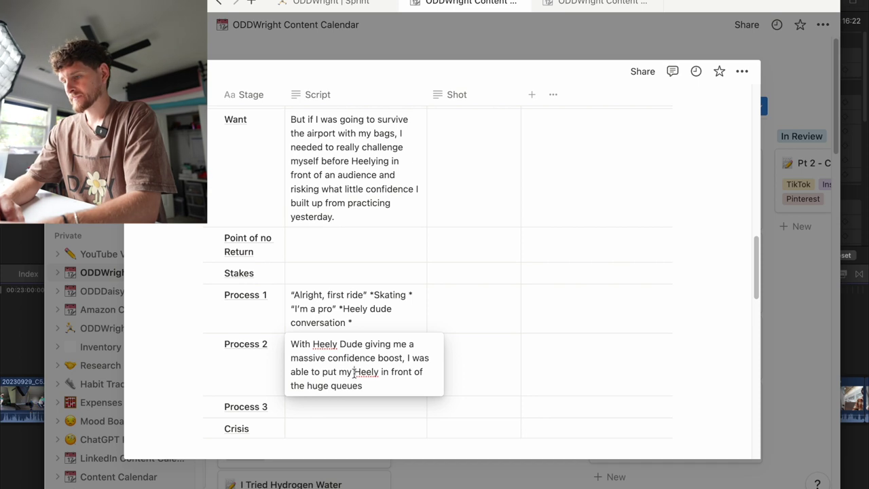
text(fear of)
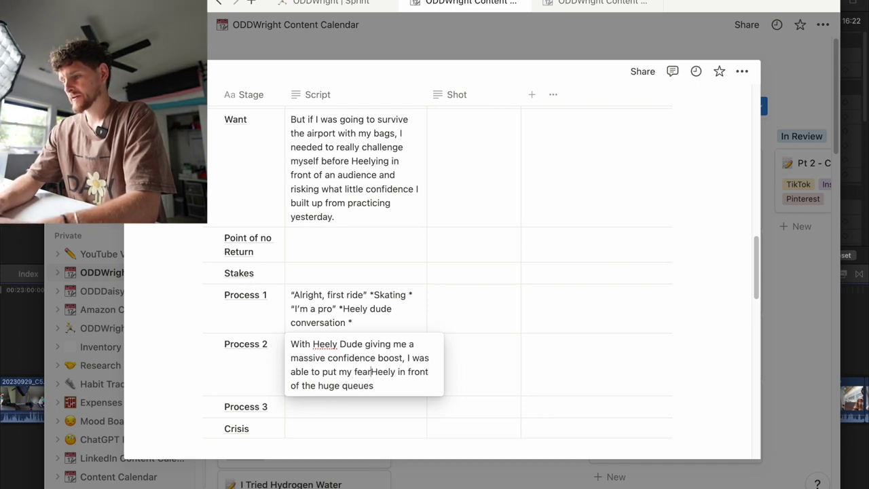
text( falling )
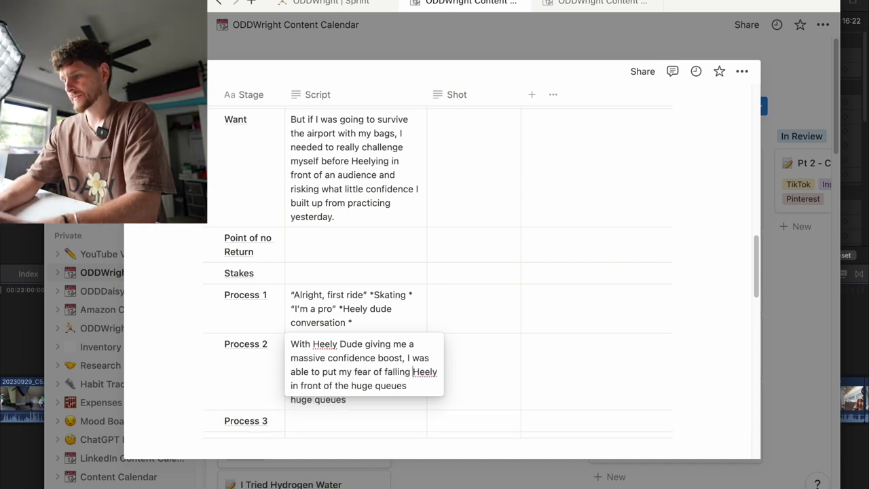
text(aside and)
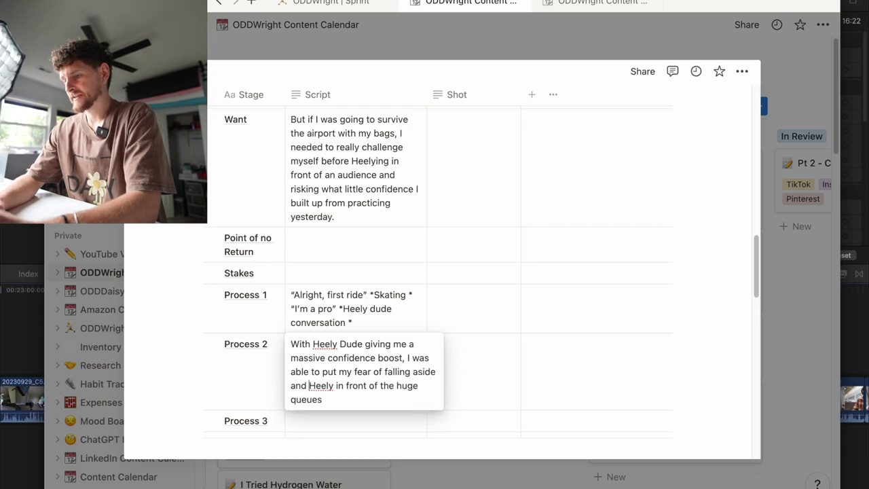
click(352, 397)
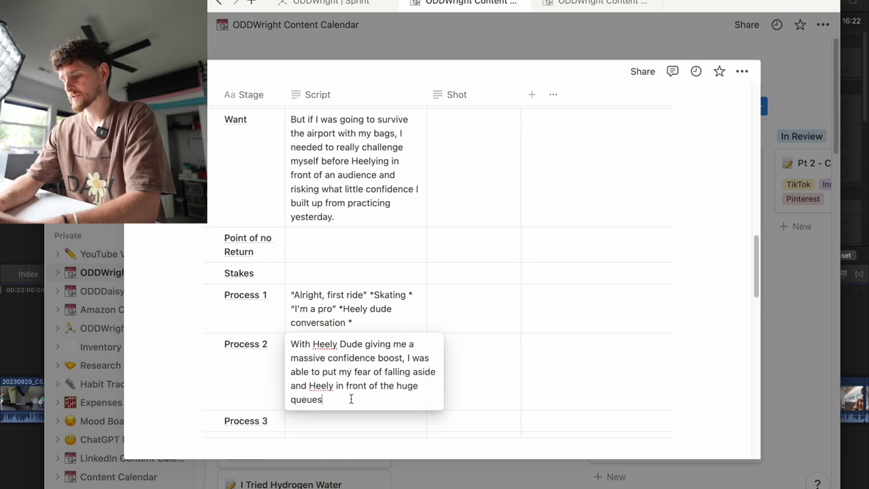
text(Security)
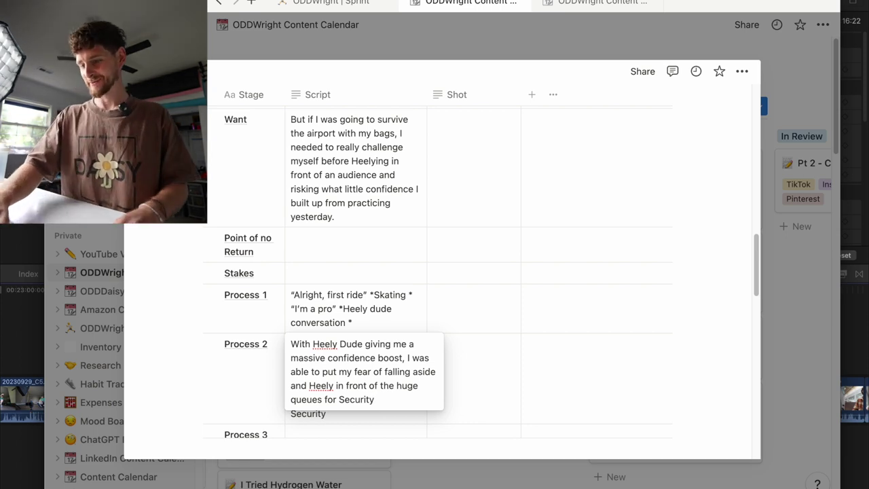
key(Escape)
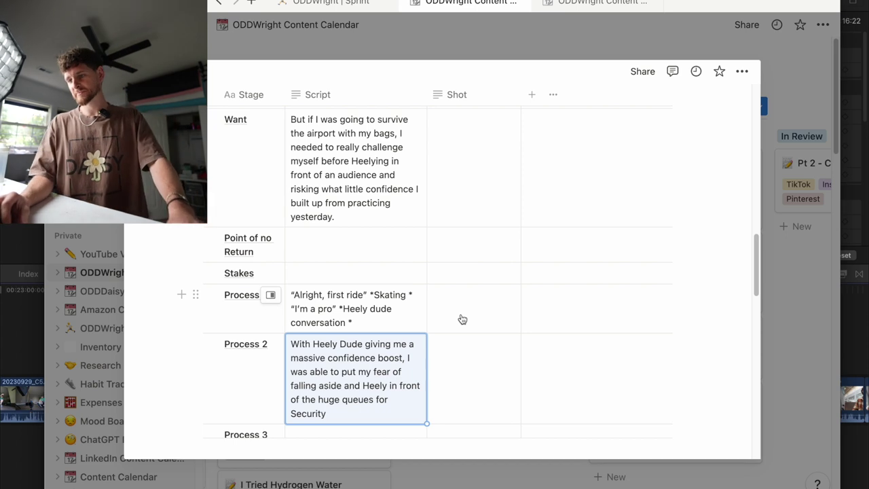
Start the Process 3 script with “But feeling overconfident”
scroll(463, 319, down, 2)
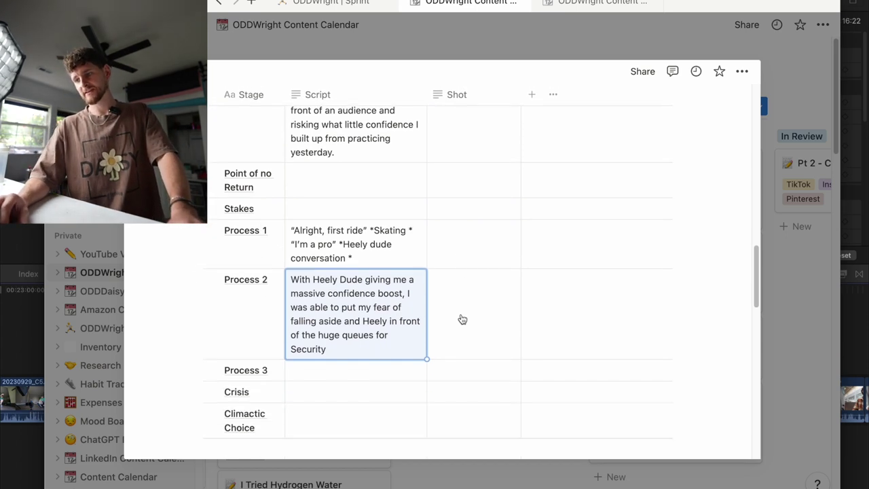
click(354, 371)
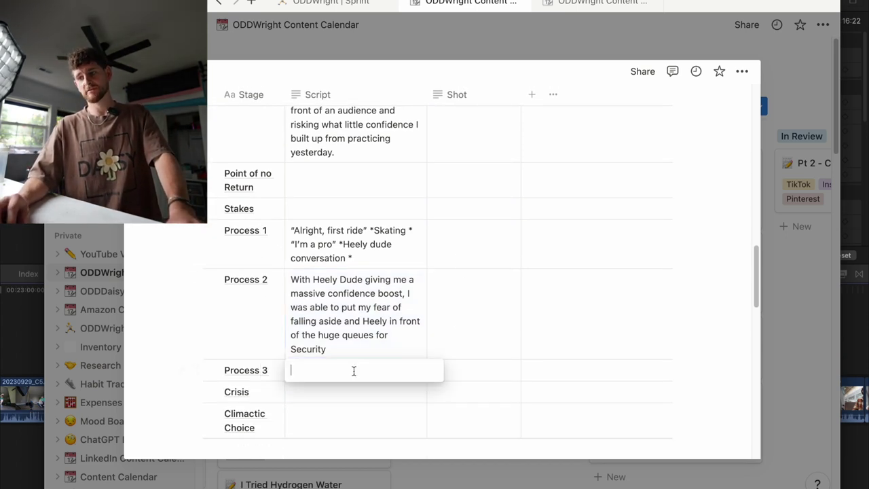
text(But feeling )
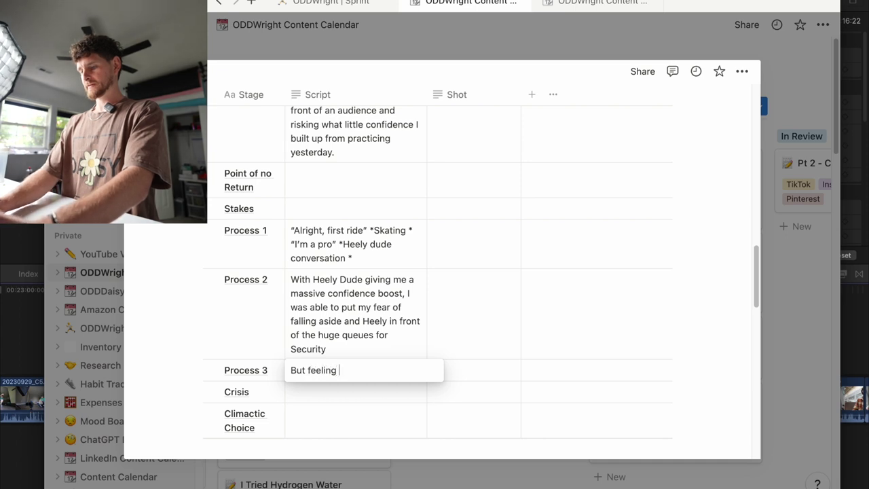
text(overconfident)
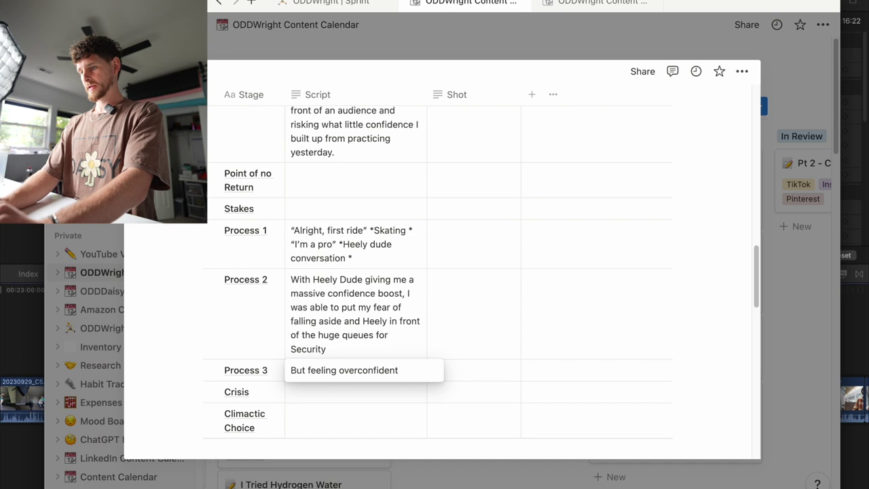
Reword the Process 3 script after “But”, replacing “feeling overconfident” with “that confidence grew too much”
click(316, 370)
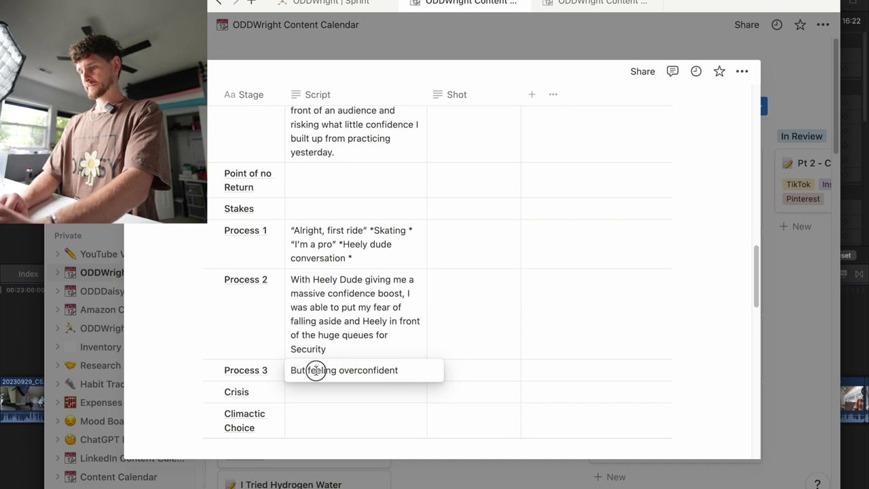
double_click(315, 370)
text(that confi)
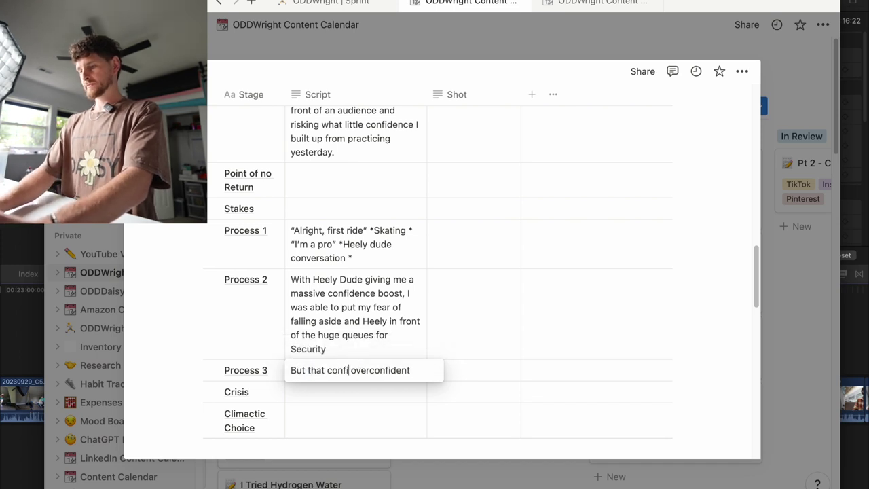
text(dence grew too much)
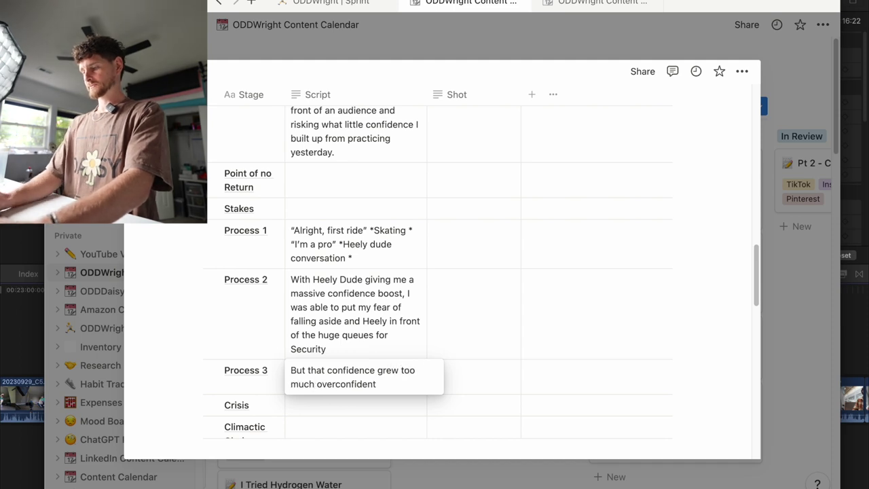
key(alt+shift+Right)
key(BackSpace)
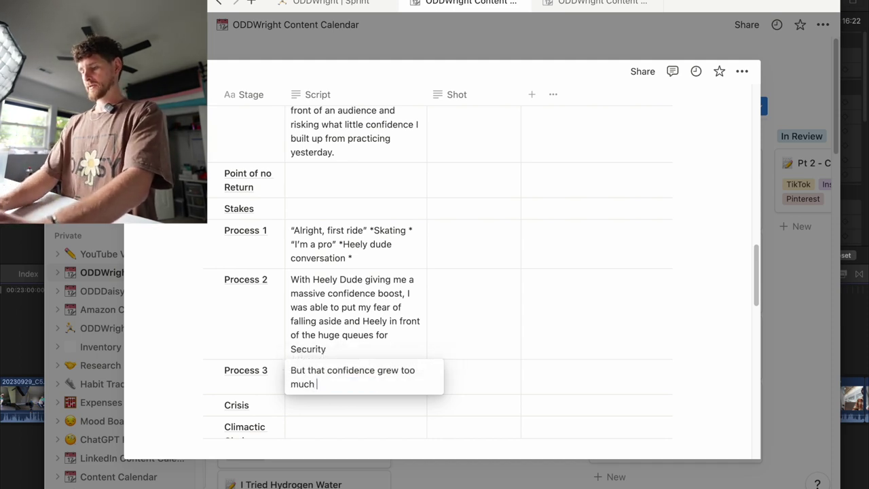
Continue the Process 3 sentence with “and disaster struck as I”
text(and disa)
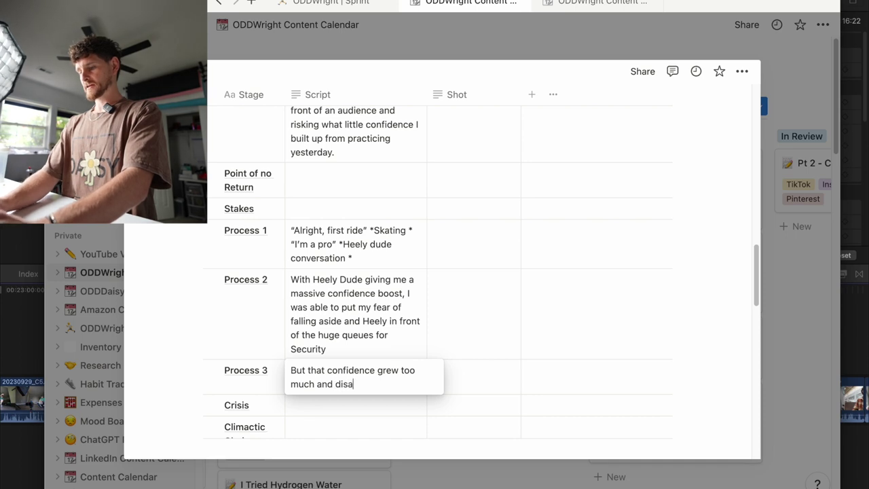
text(ster struck as)
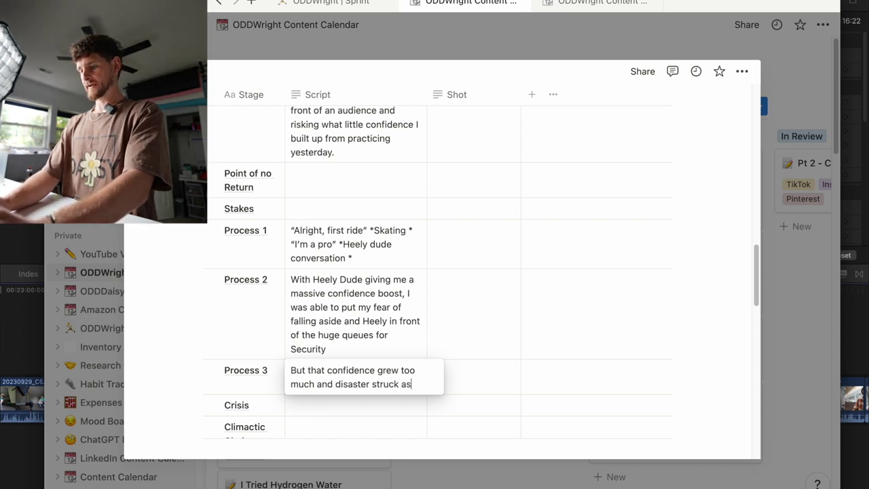
text( I feel feel)
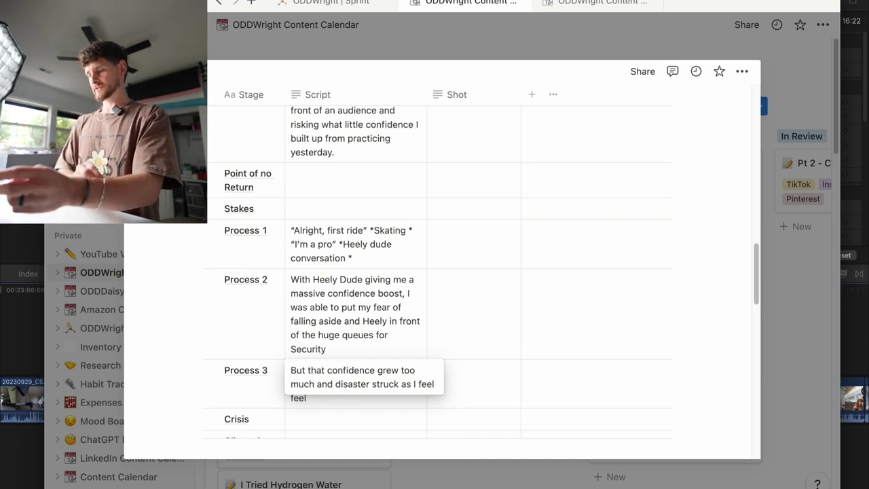
key(BackSpace)
key(BackSpace)
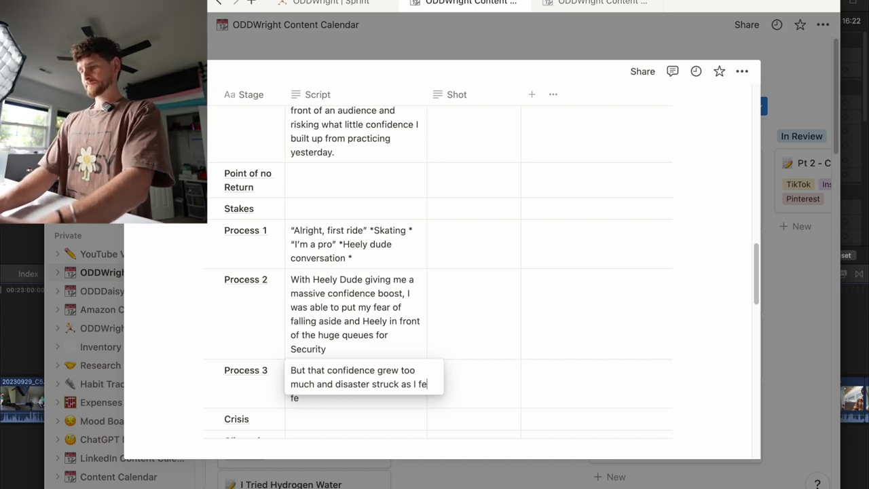
key(BackSpace)
key(BackSpace)
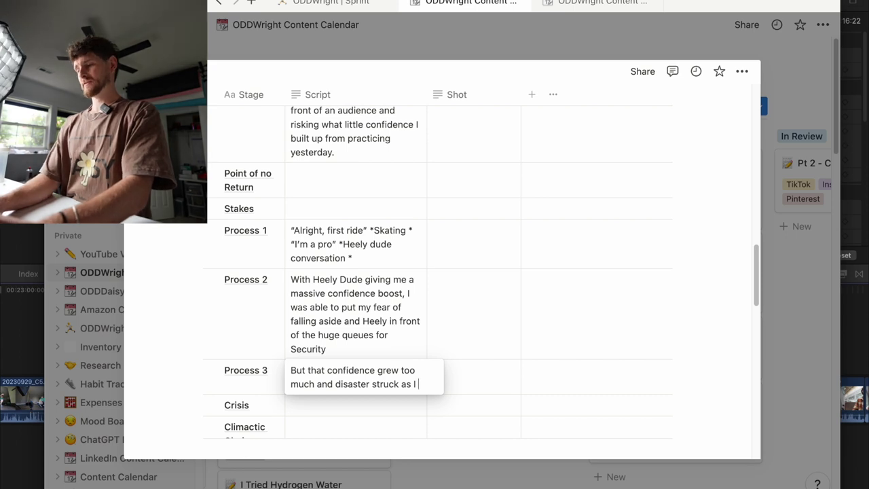
Replace everything after “But that confidence” in Process 3 with “became arrogance and the Heelys put me back in my place”
drag(425, 383, 378, 370)
text(be)
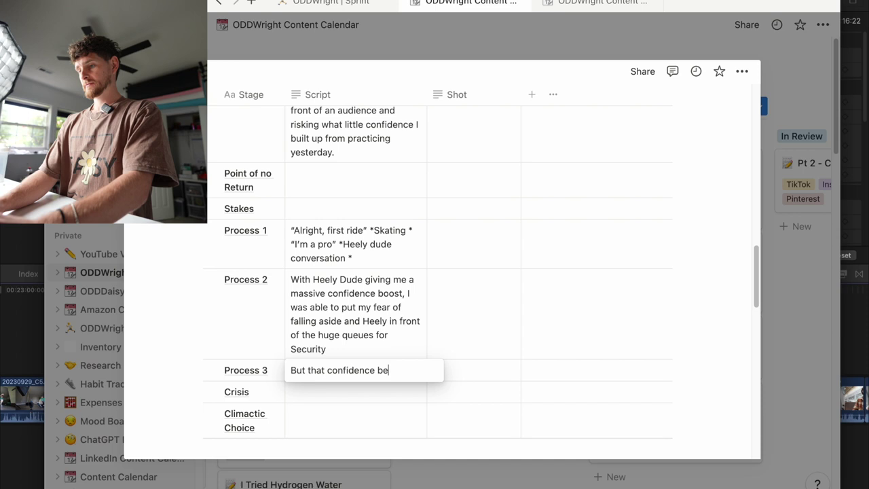
text(came arrogance)
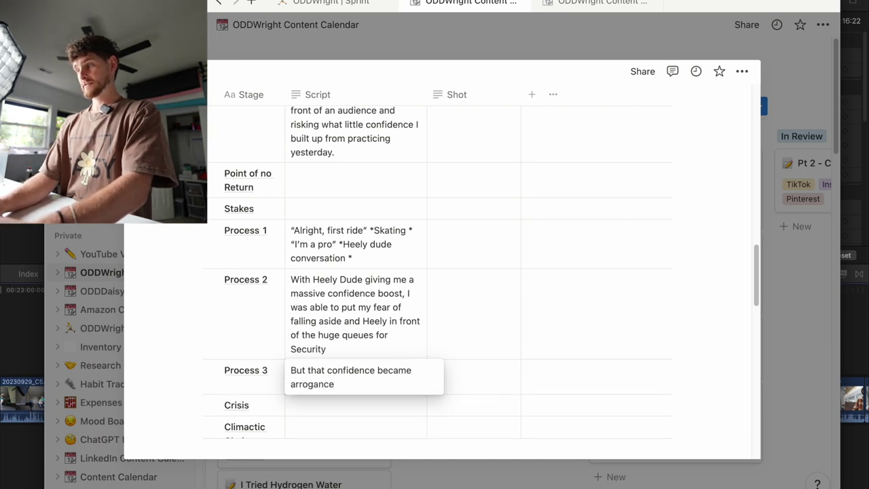
text( and tha)
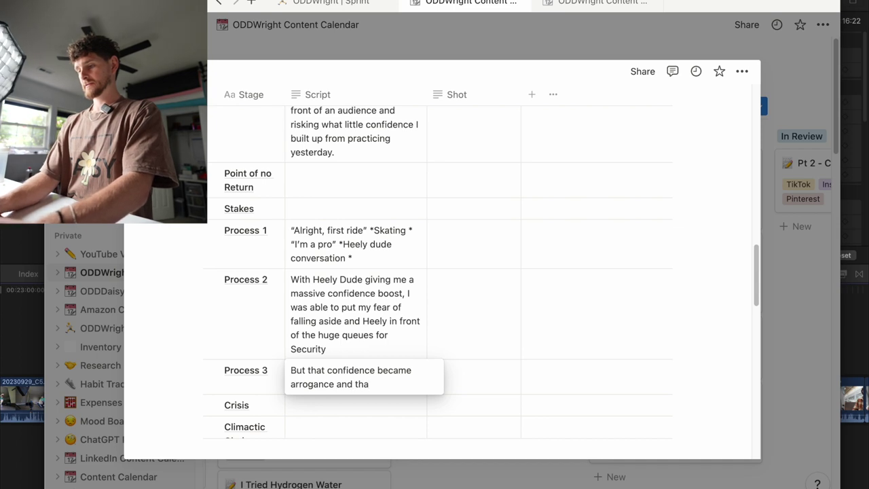
key(BackSpace)
text(e )
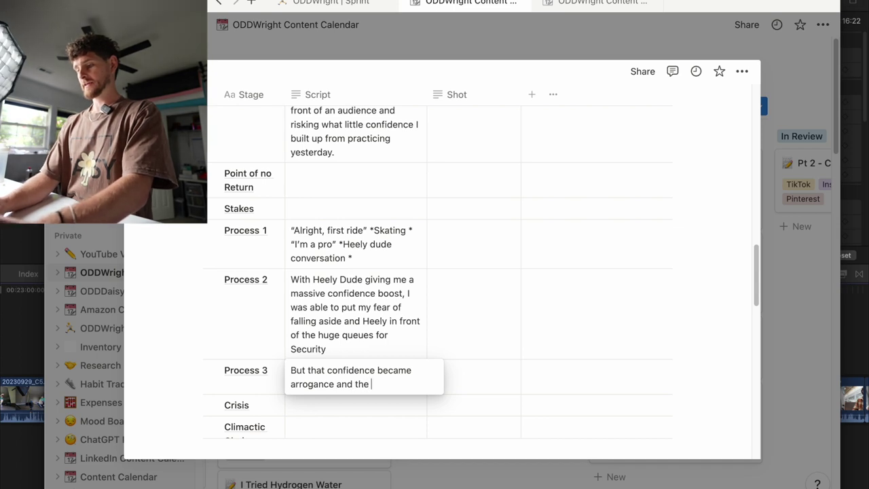
text(Heelys put)
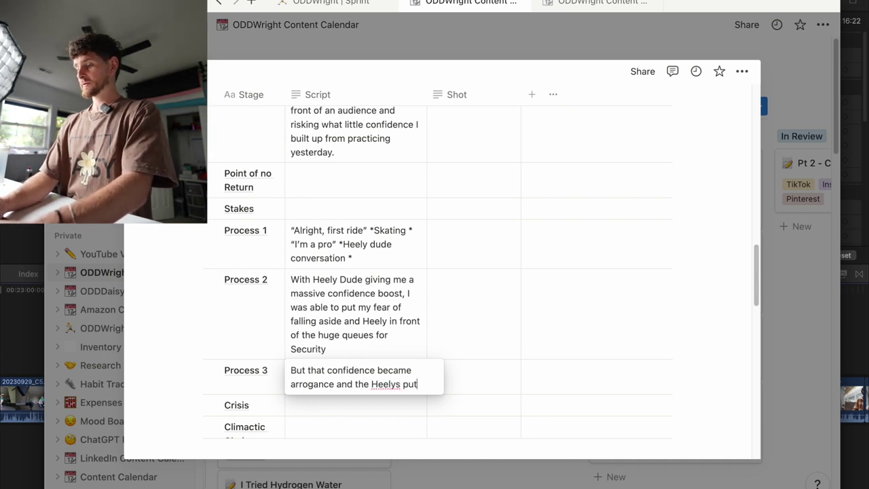
text( me back in my place )
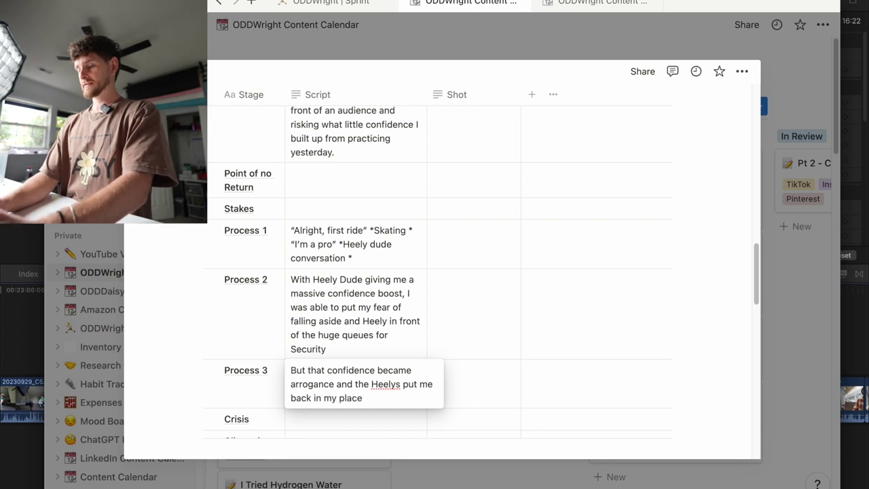
Finish the Process 3 script with “as I fell at my Gate surrouned by all the people I would spend the next 8 hours with”
text(as I fell at)
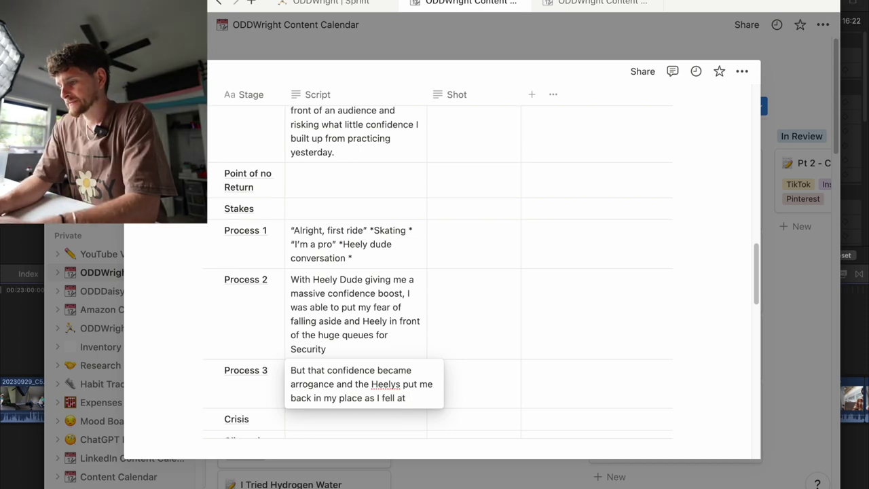
text( my)
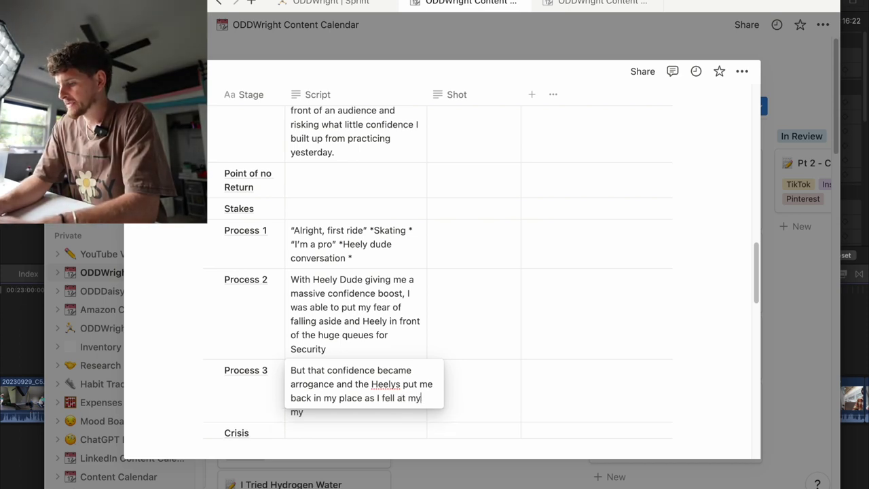
text( Gate surrouned by)
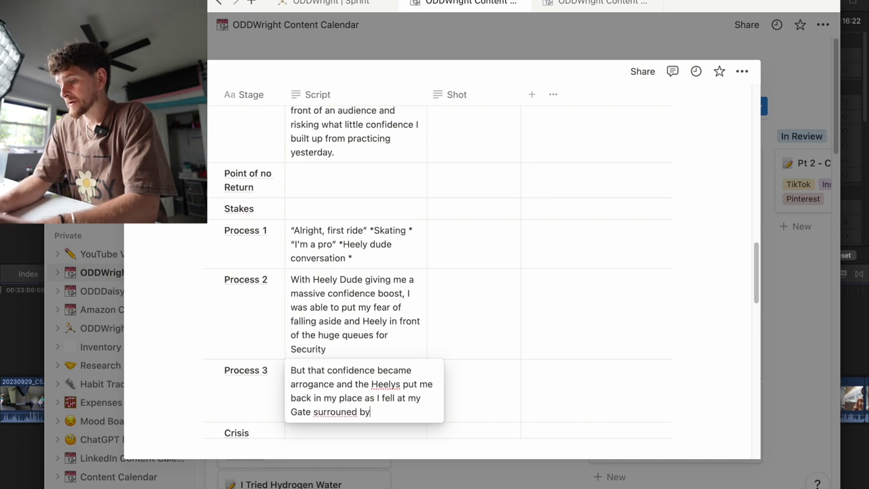
text( all the people I would pse)
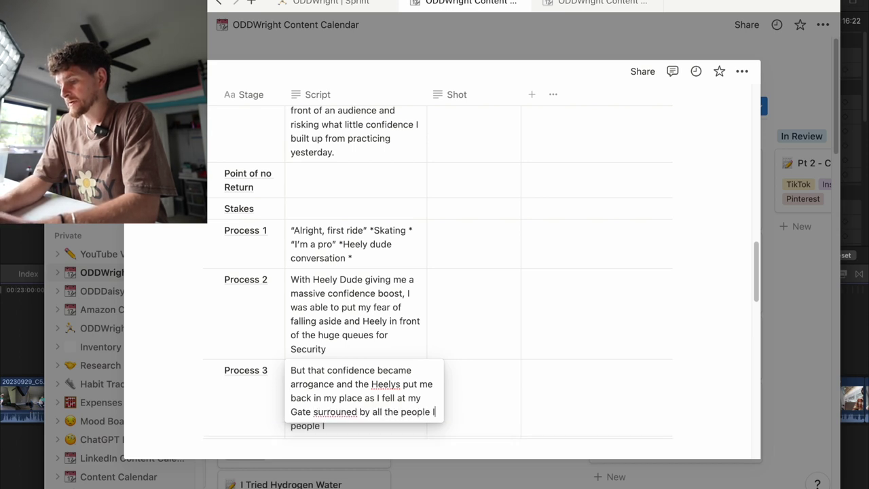
key(BackSpace)
key(BackSpace)
key(BackSpace)
text(spend the next 8 hours with)
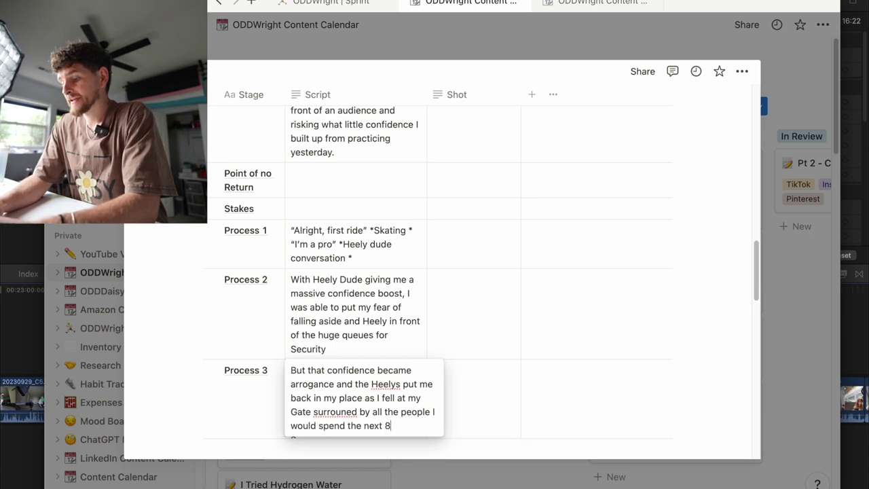
key(Escape)
key(Down)
Write “I spent my whole flight questioning if I should give up the Heelys or keep practicing” as the Climactic Choice script
scroll(363, 334, down, 3)
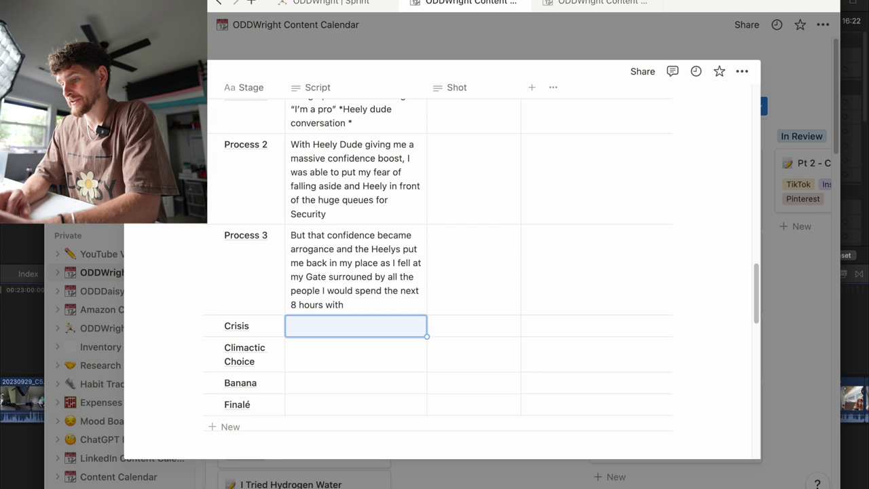
click(356, 301)
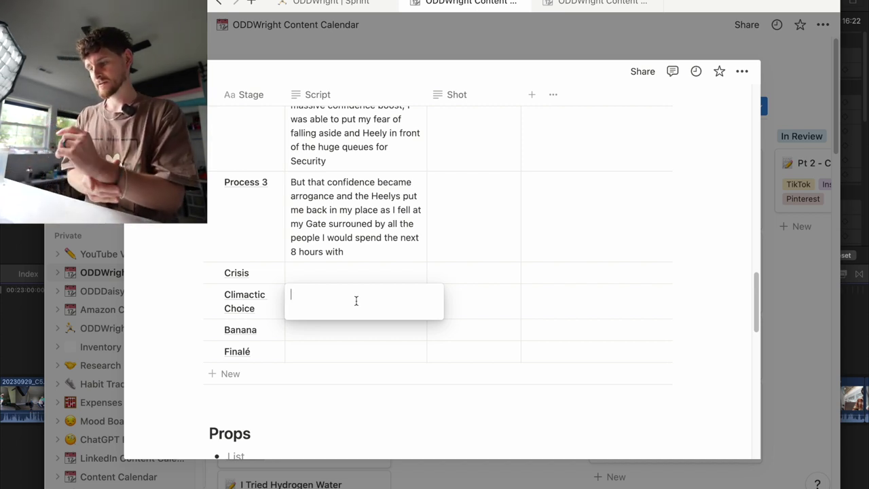
text(I spent my)
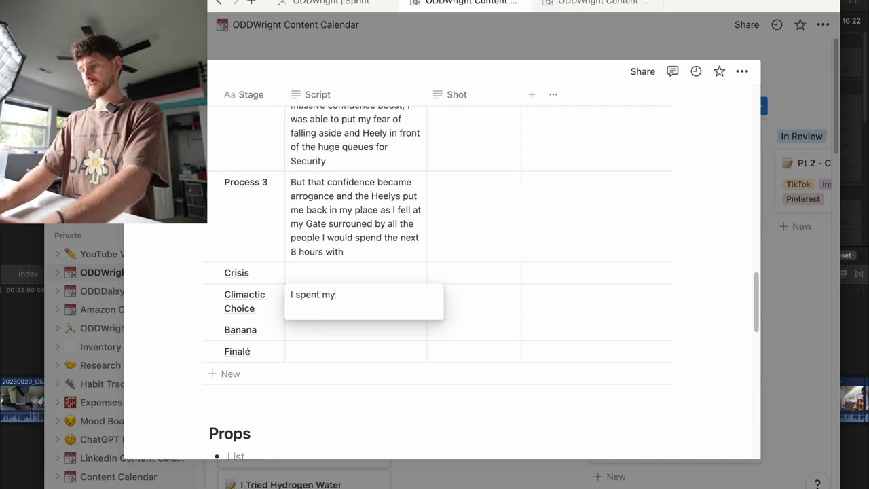
text( whole flig)
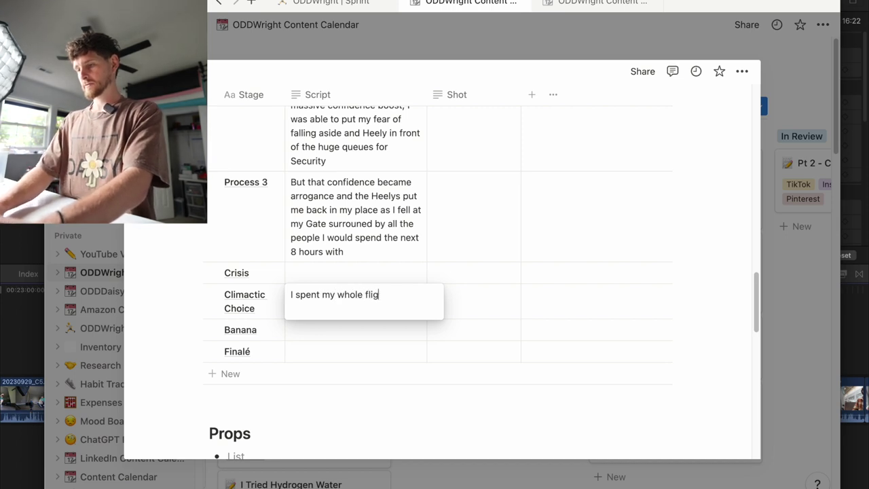
text(ht)
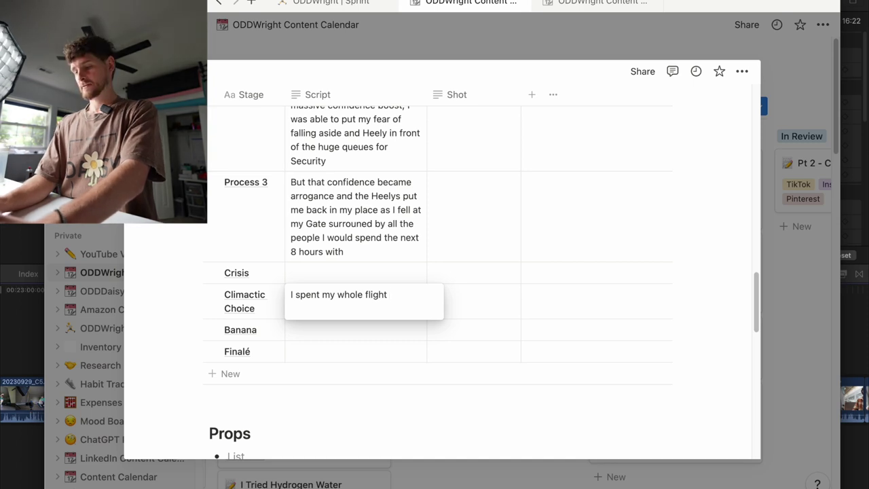
text( questioning if I should give up the Heelys or keep practicing)
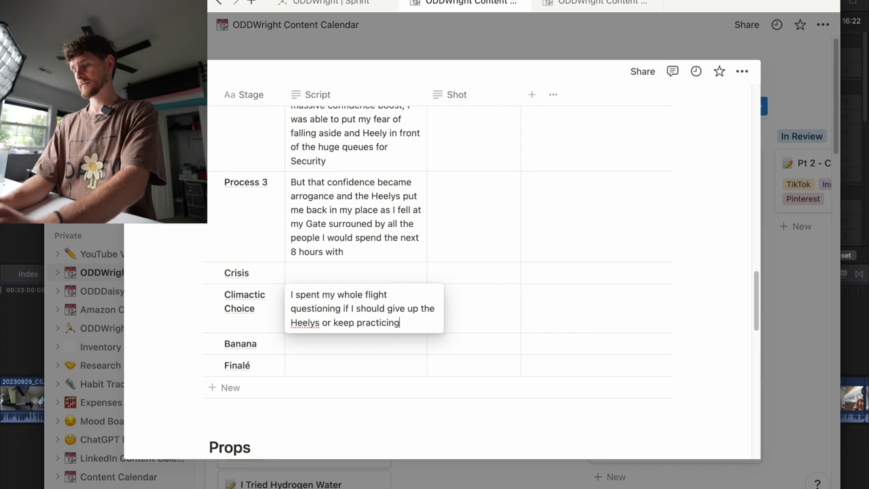
Start the Banana script with “But the confidence from Heely Dude”
click(355, 344)
text(But Heely)
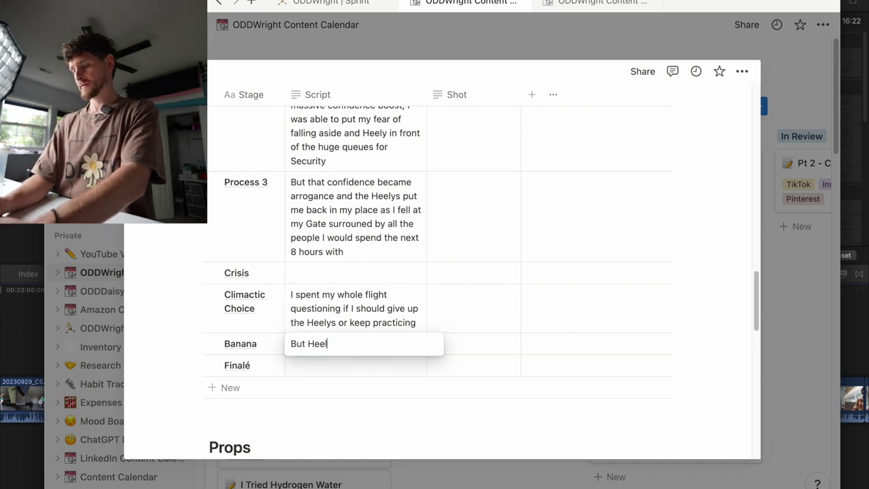
key(BackSpace)
key(BackSpace)
key(BackSpace)
key(BackSpace)
key(BackSpace)
text(t)
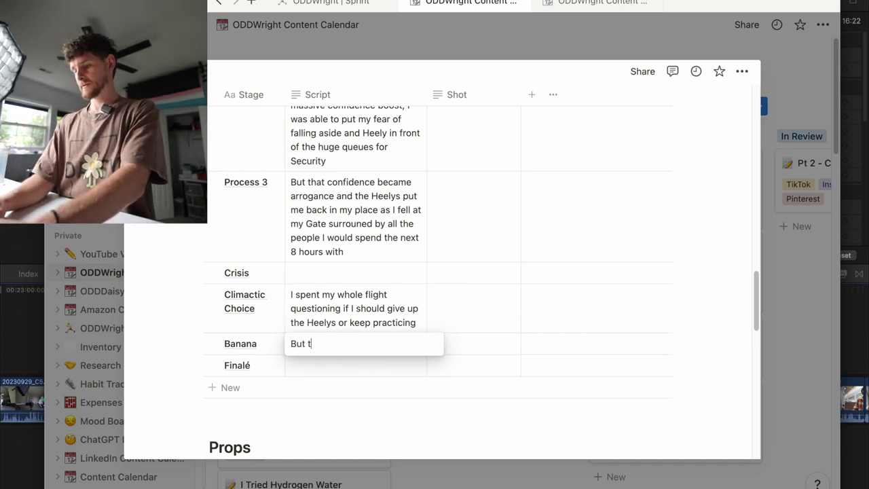
text(he confidence fr)
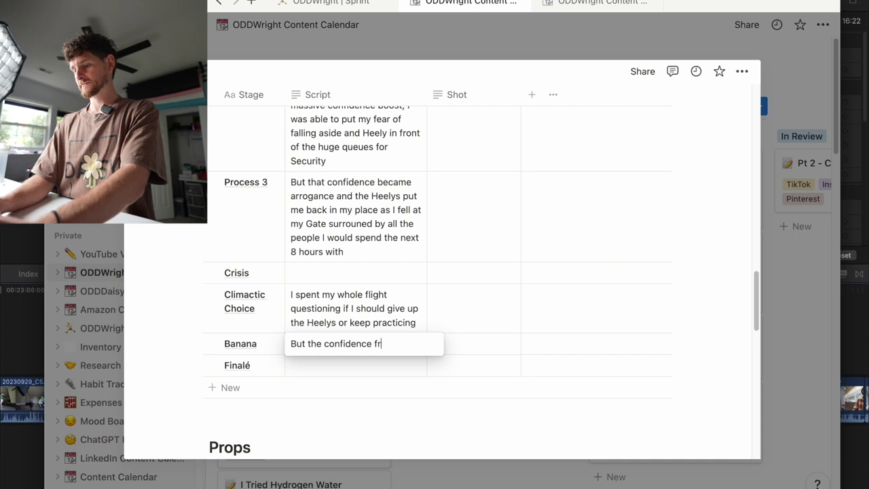
text(om Heely Dude)
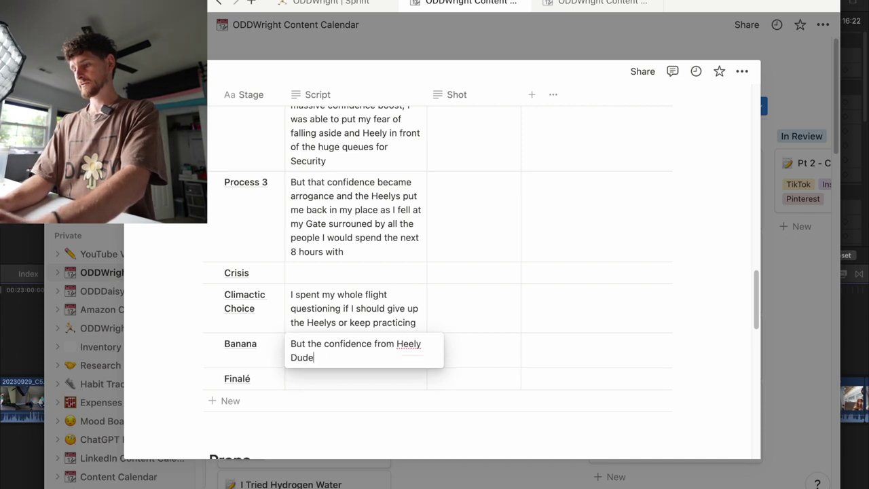
Replace “the confidence from” in the Banana script with “with”, before “Heely Dude”
drag(396, 343, 305, 344)
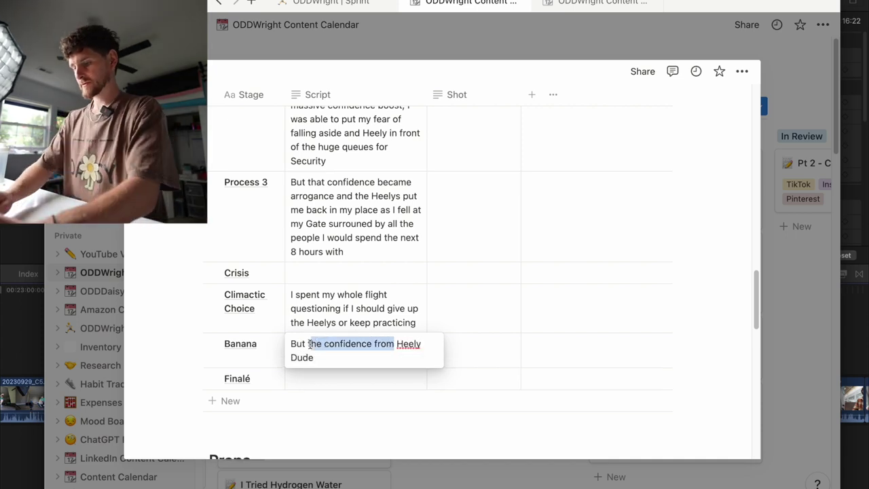
text(twith)
key(BackSpace)
key(BackSpace)
key(BackSpace)
key(BackSpace)
key(BackSpace)
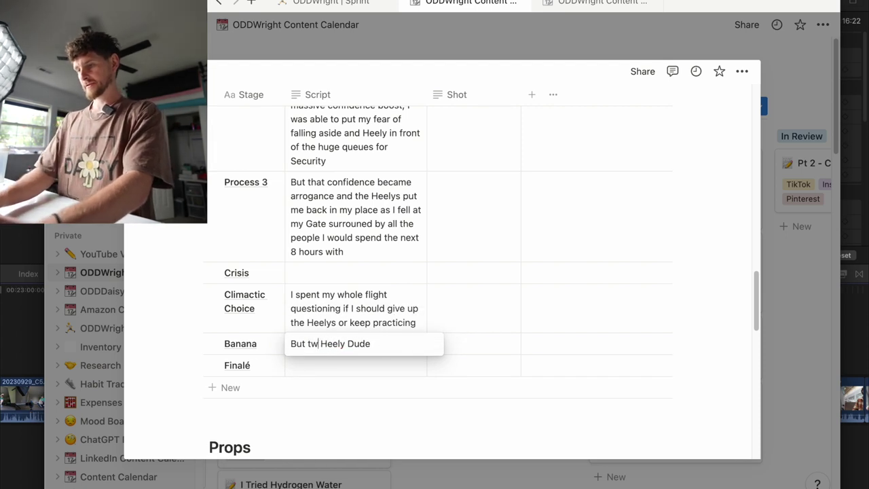
text(with)
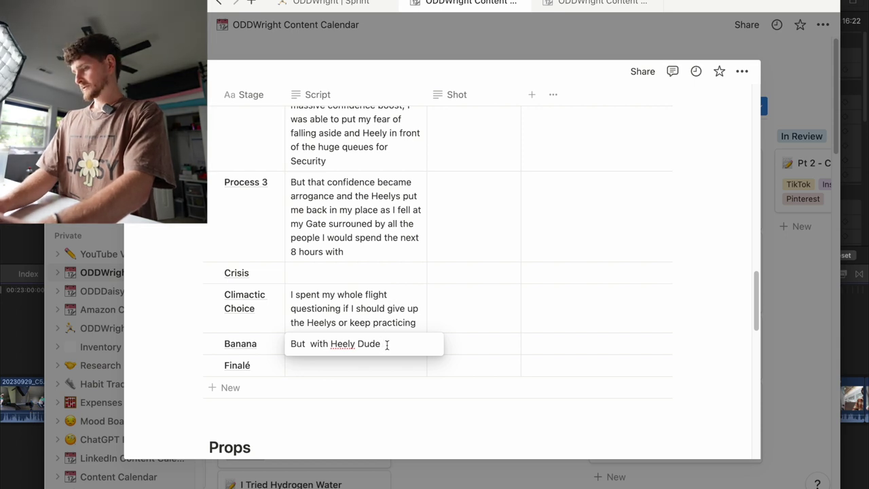
Switch to ChatGPT and send the word “engrained” as a message
key(super+Tab)
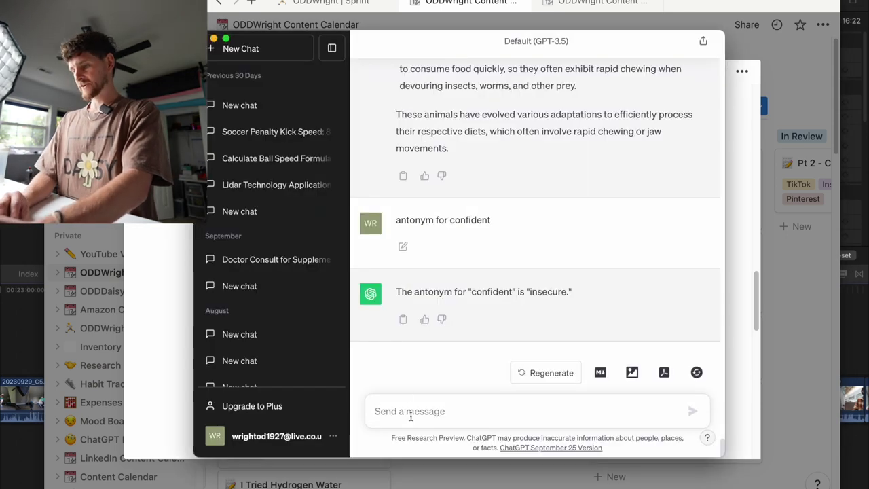
text(engrained)
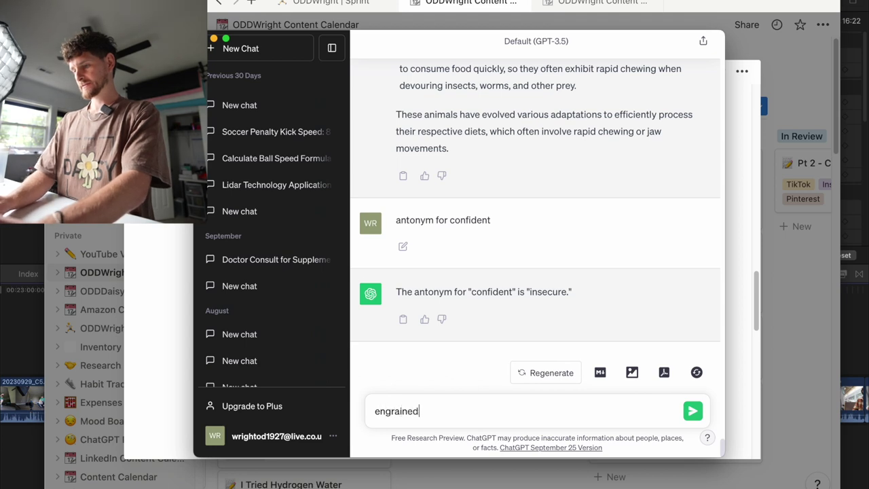
key(Return)
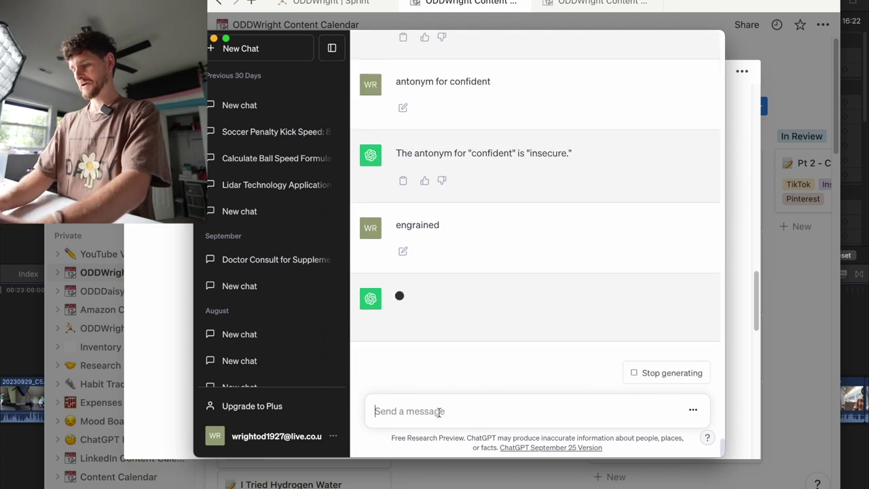
Ask ChatGPT for “10 synonyms for engrained”
text(sysn)
key(super+a)
text(10)
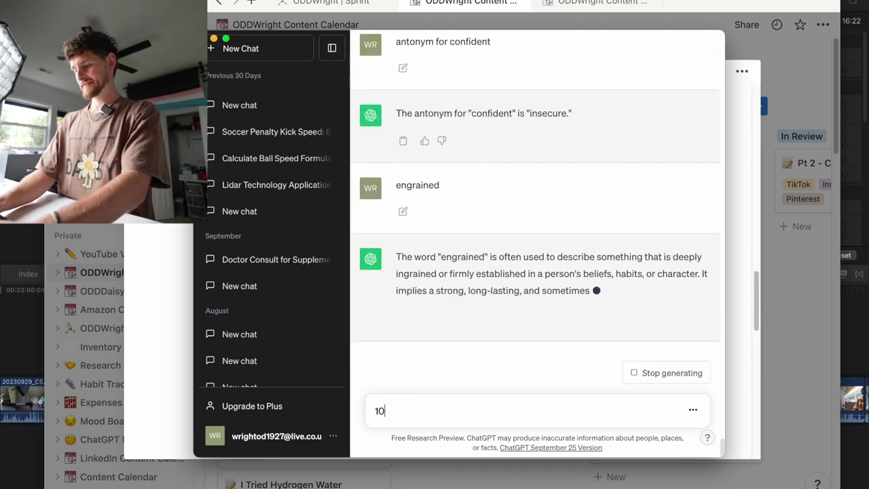
text( synonyms for engrained)
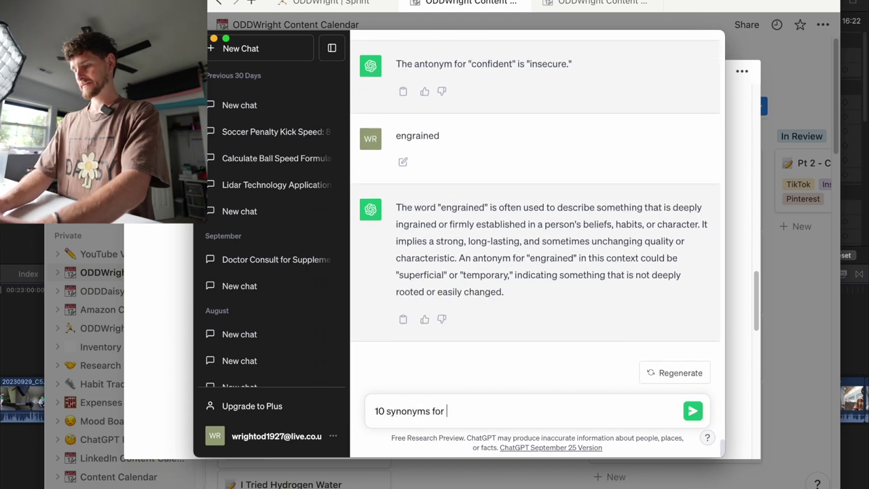
key(Return)
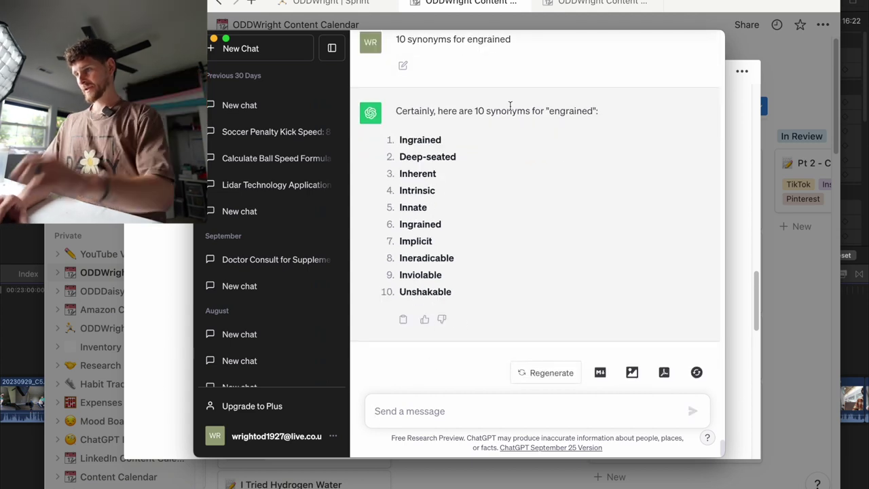
Edit the synonym prompt to “10 5th grade reading level synonyms for engrained”, resubmit it and review the answer
scroll(510, 106, up, 2)
click(402, 112)
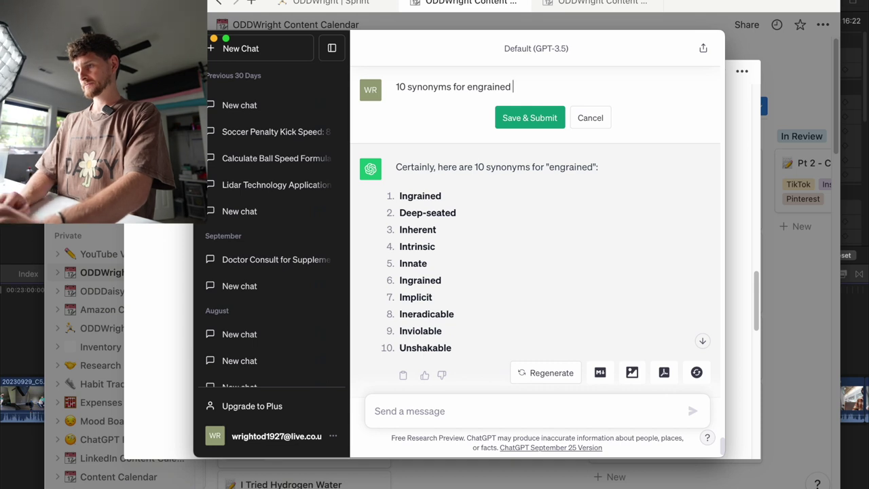
click(408, 86)
text(5th grade )
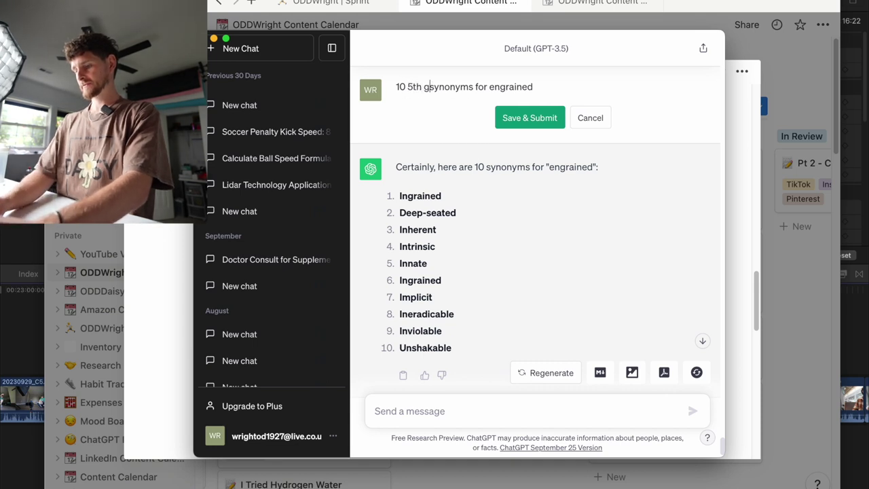
text(reading level)
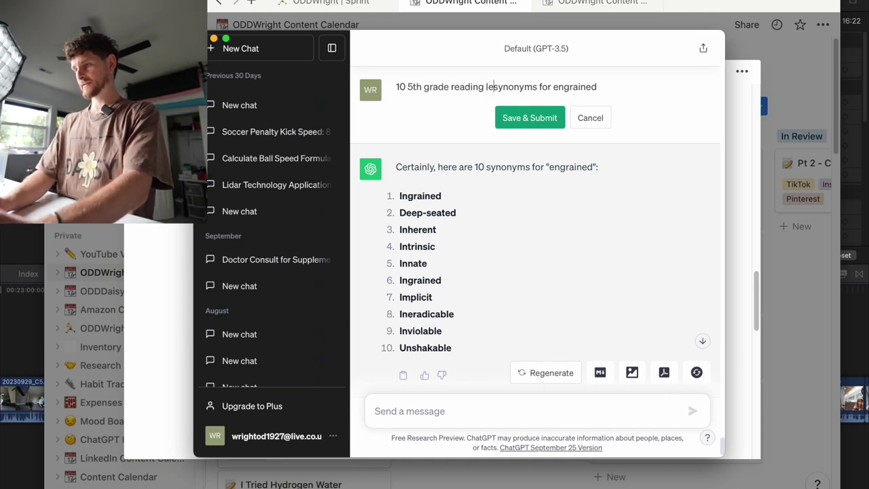
key(Return)
key(BackSpace)
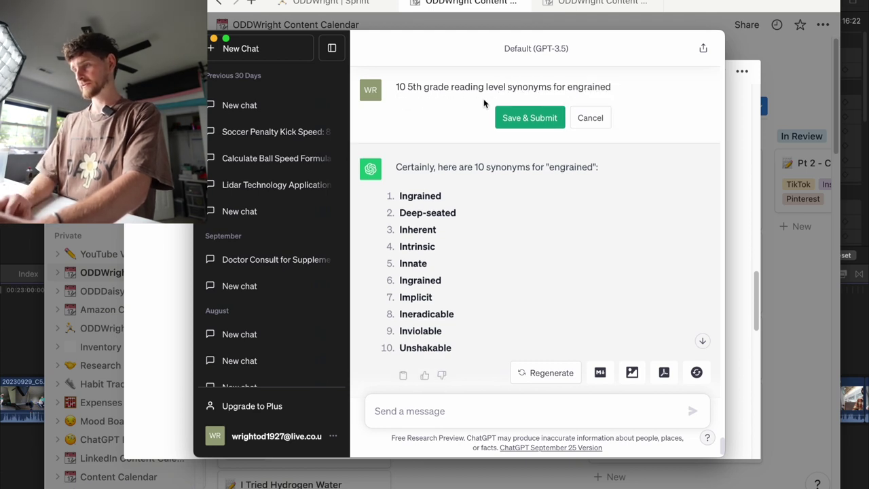
click(516, 116)
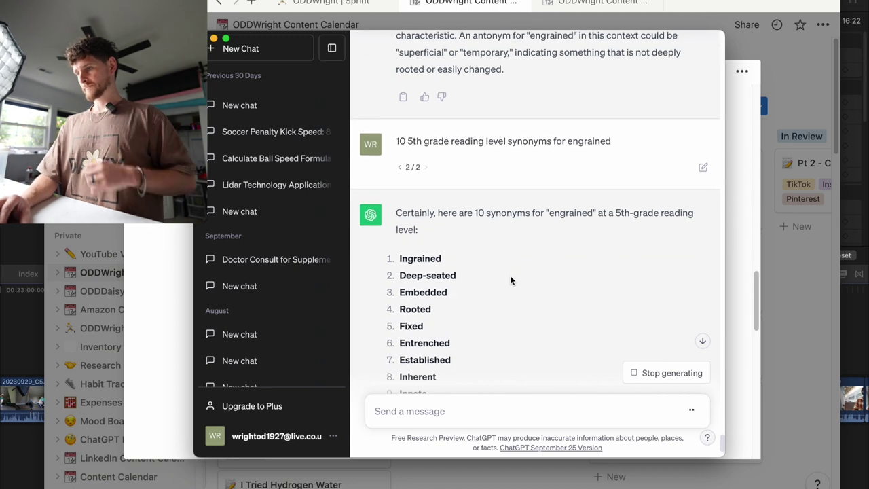
scroll(510, 276, down, 1)
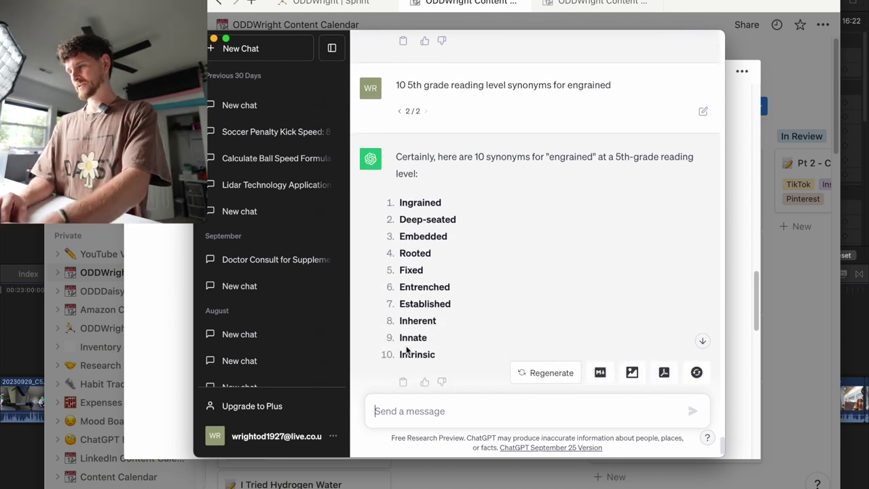
Start drafting a new prompt with “10 5th grade reading level synonyms for”, without sending it
click(436, 411)
text(10 5th grade reading level synonyms for)
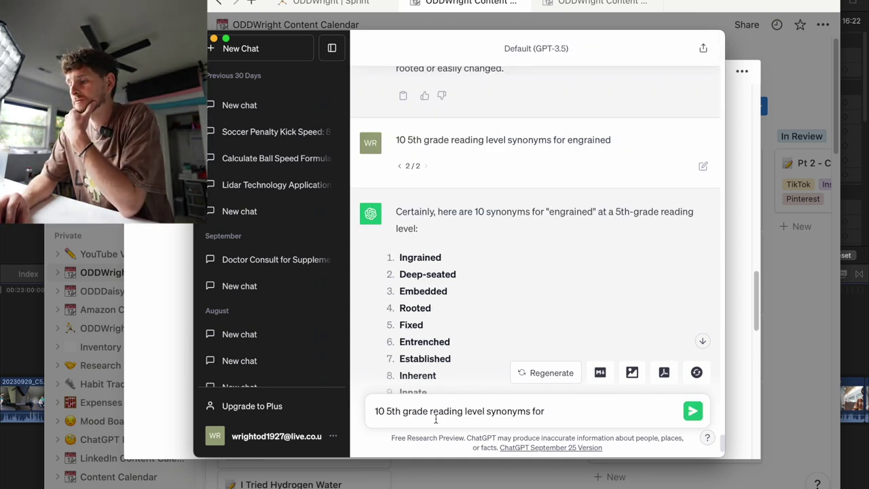
Switch back to Notion and continue the Banana script after “Heely Dude” with “going round in my head”
key(super+Tab)
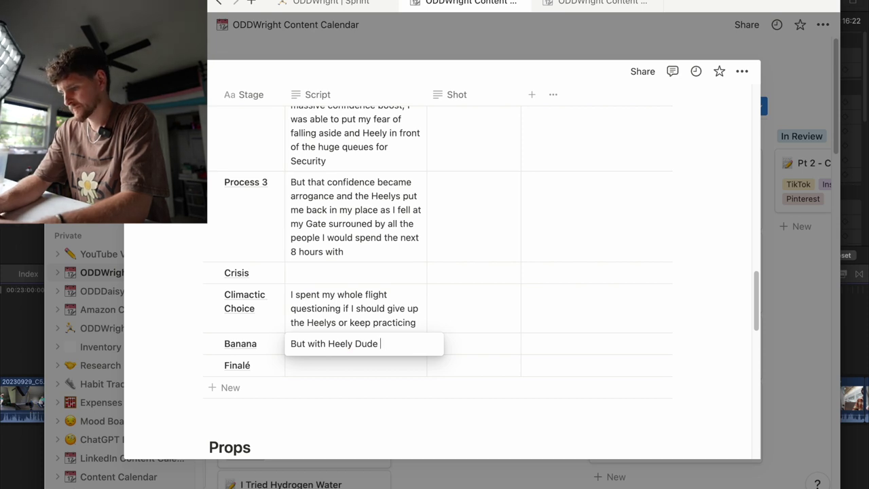
text(oun)
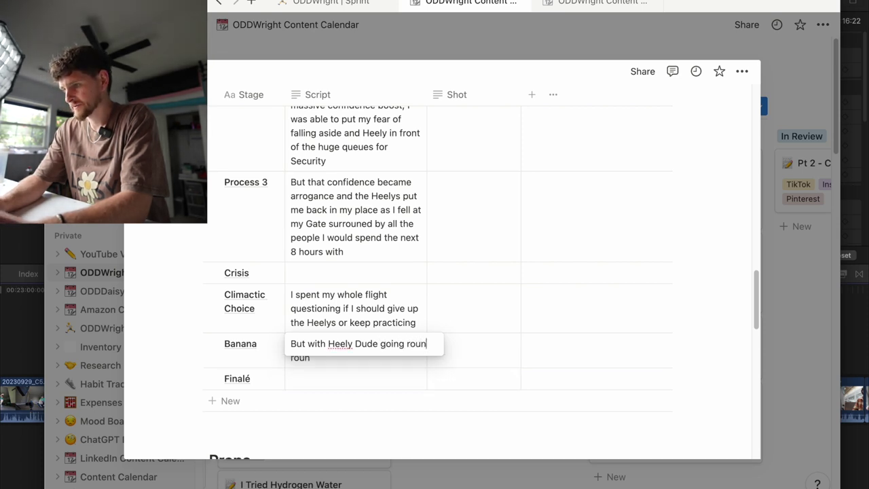
text(d in my head)
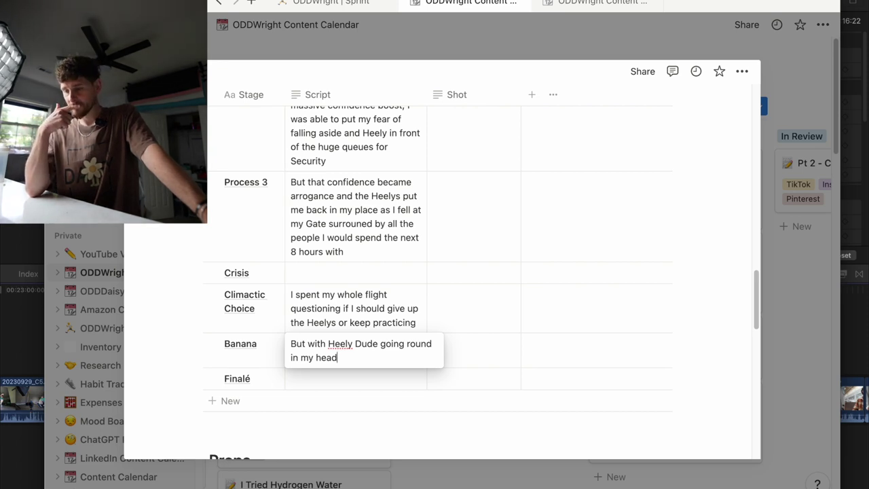
Insert “the inspiration of” before “Heely Dude” in the Banana script and continue the sentence with “, I”
click(326, 343)
text(the inspiration )
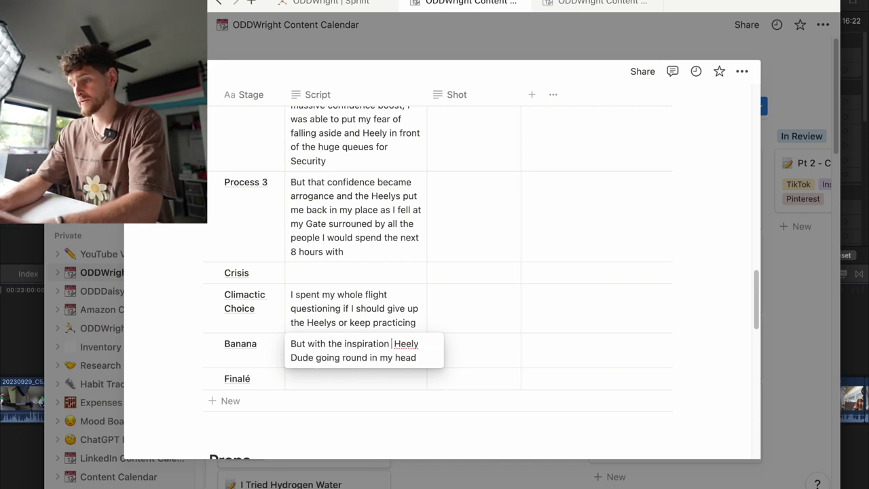
text(of)
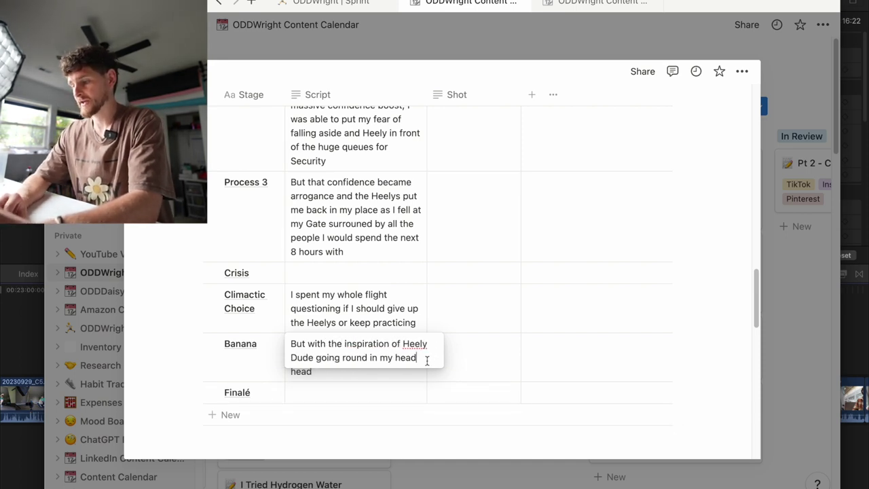
text(, I)
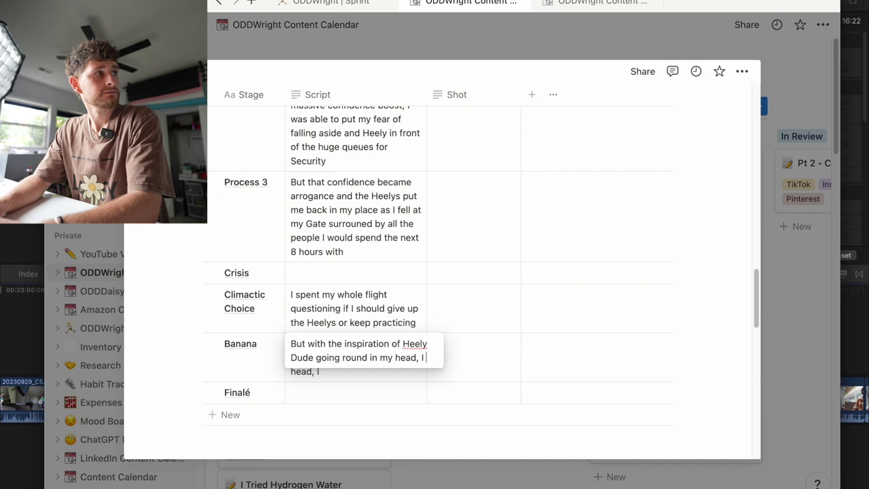
Switch to Final Cut Pro and review the airport footage around clip DJI_0011, between about 37:50 and 38:20
key(super+Tab)
key(super+Tab)
key(super+Tab)
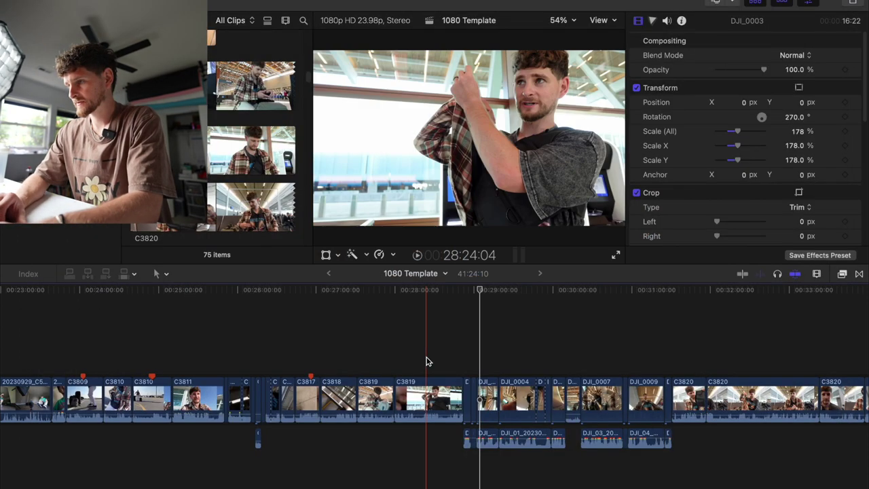
scroll(427, 361, right, 10)
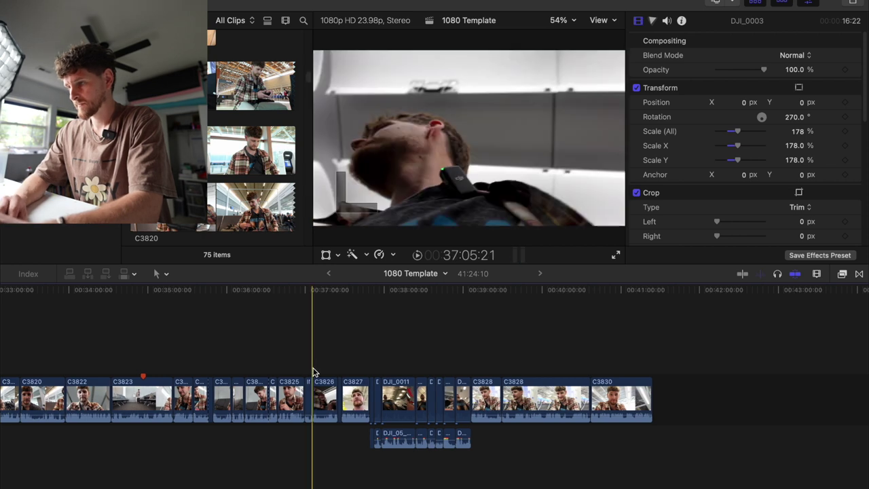
scroll(333, 374, left, 5)
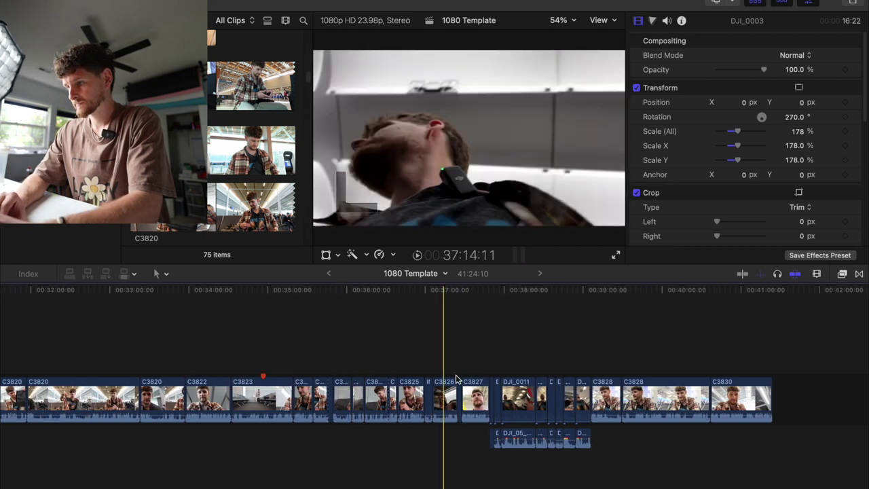
click(501, 378)
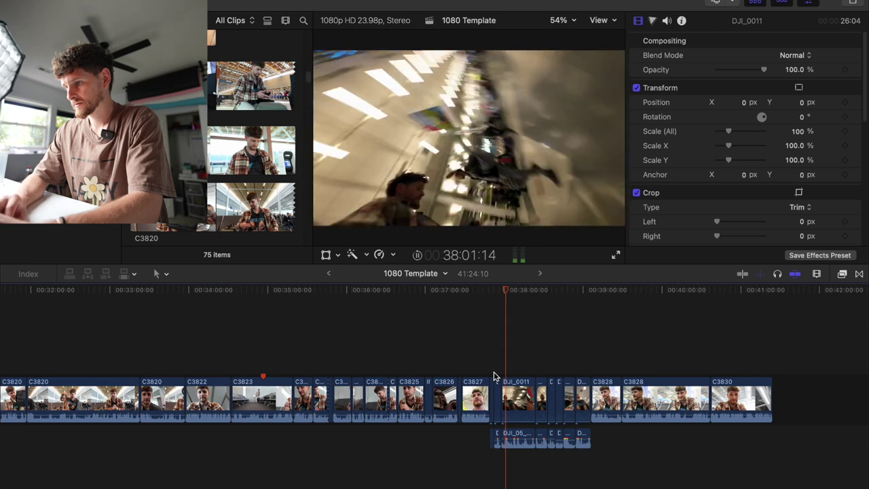
click(494, 371)
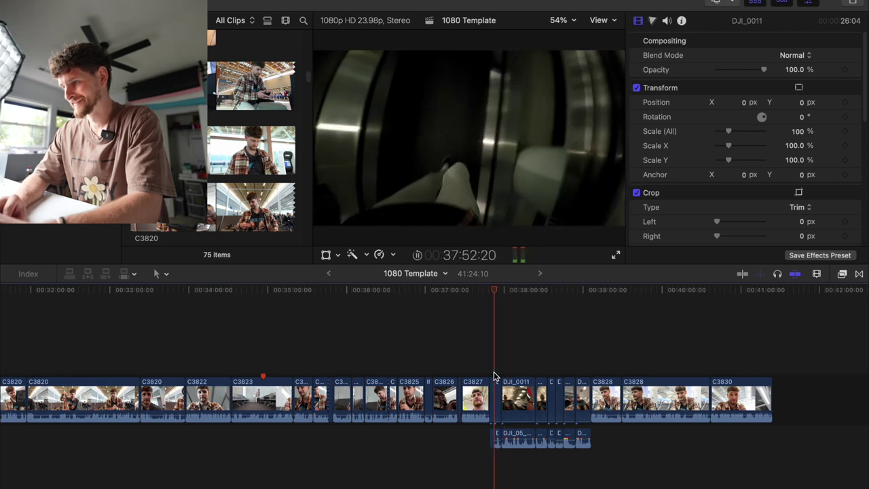
click(504, 373)
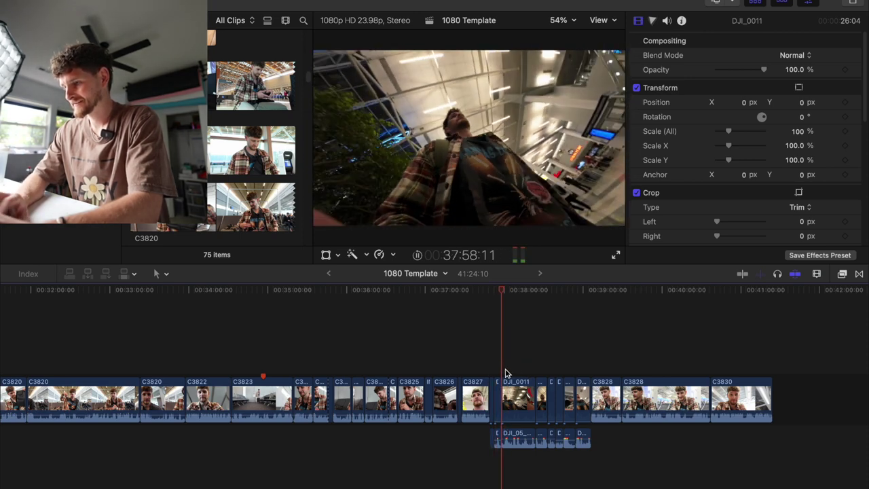
click(511, 366)
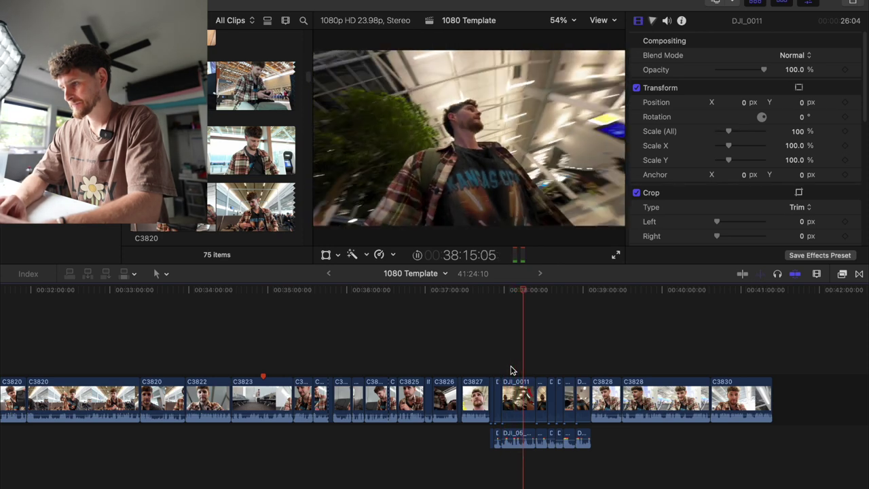
key(space)
Return to Notion and replace the trailing “I” in the Banana script with “This guy doesn't know it, but I'm racing him”
key(super+Tab)
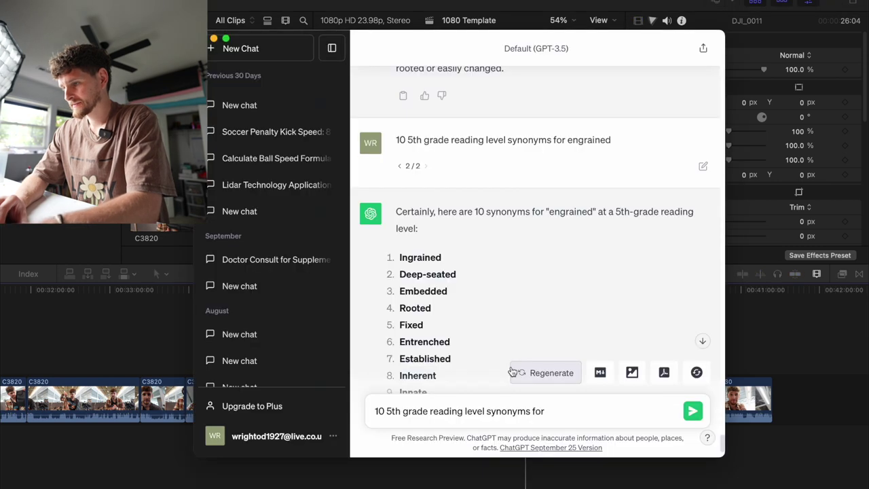
key(super+Tab)
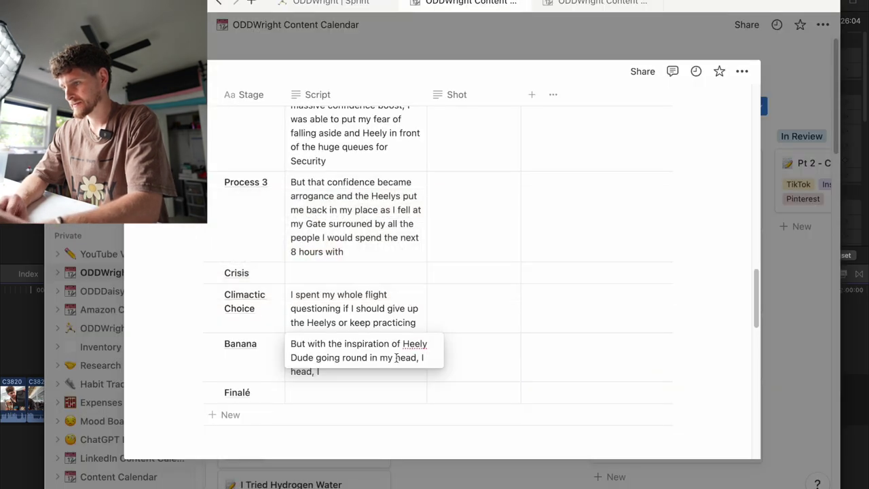
key(BackSpace)
text("This gu)
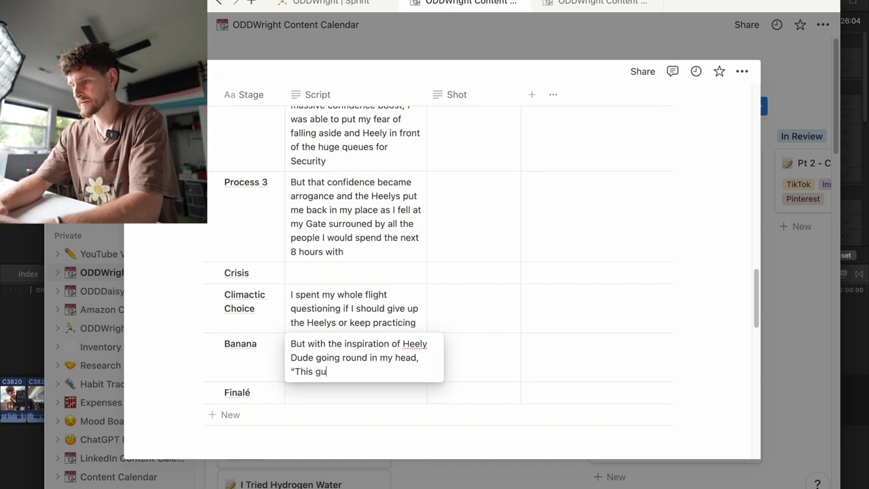
text(y doesn't know i)
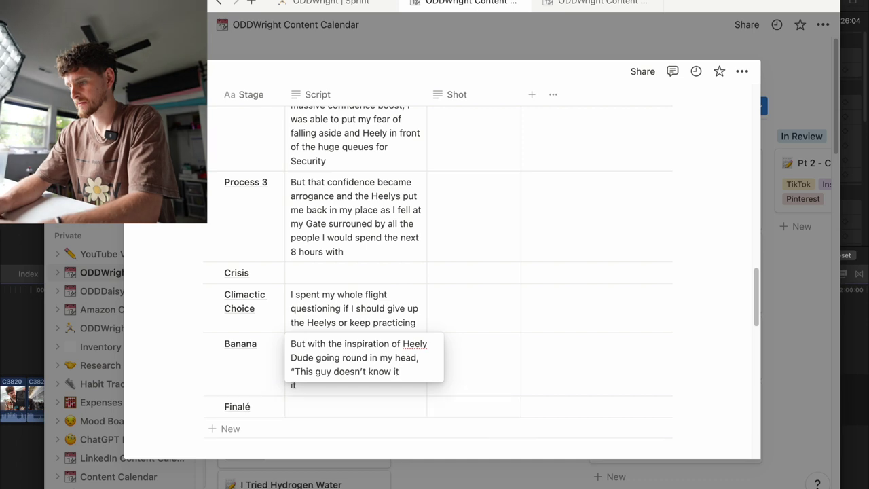
text(t, but )
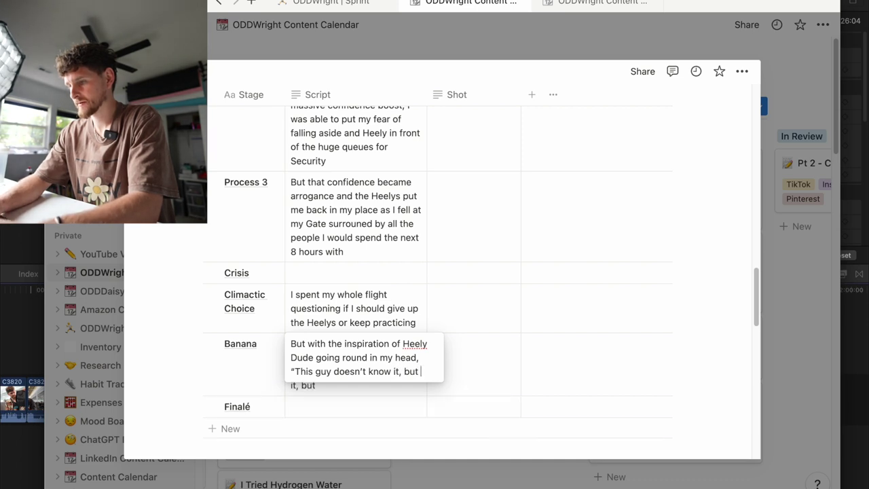
text(I'm racing him)
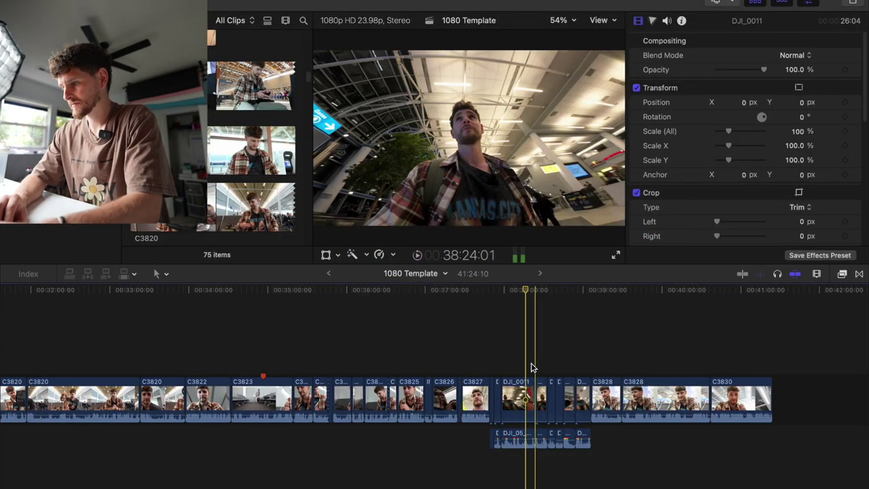
Play the DJI_0011 footage in Final Cut Pro from about 38:24 to check the racing scene
click(533, 367)
key(space)
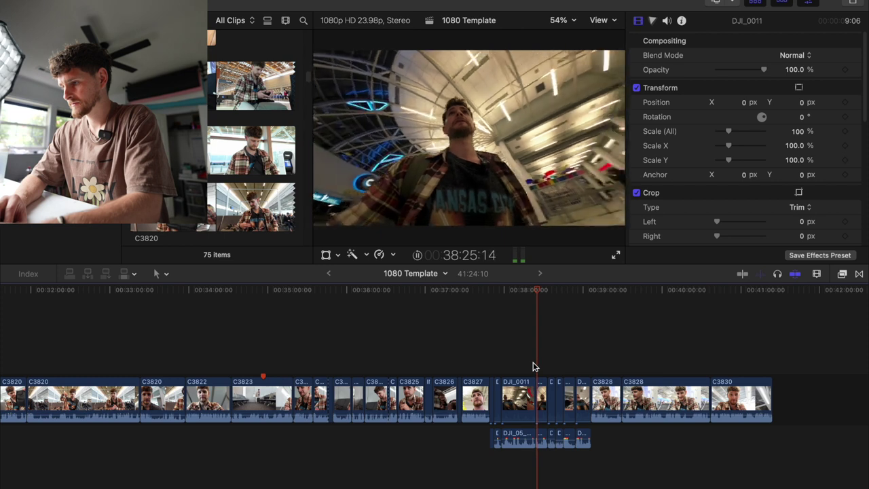
key(space)
Switch back to Notion and start the Finalé script with an opening quotation mark and “Absolutely destroyed him”
key(super+Tab)
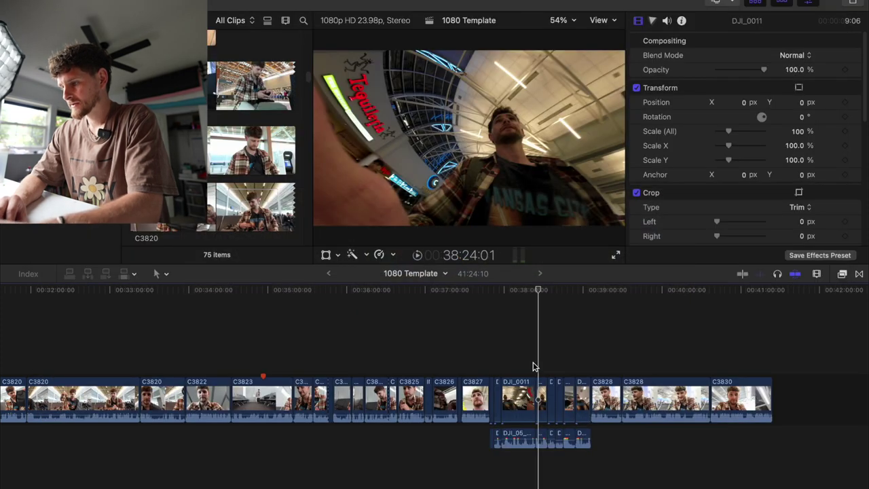
key(super+Tab)
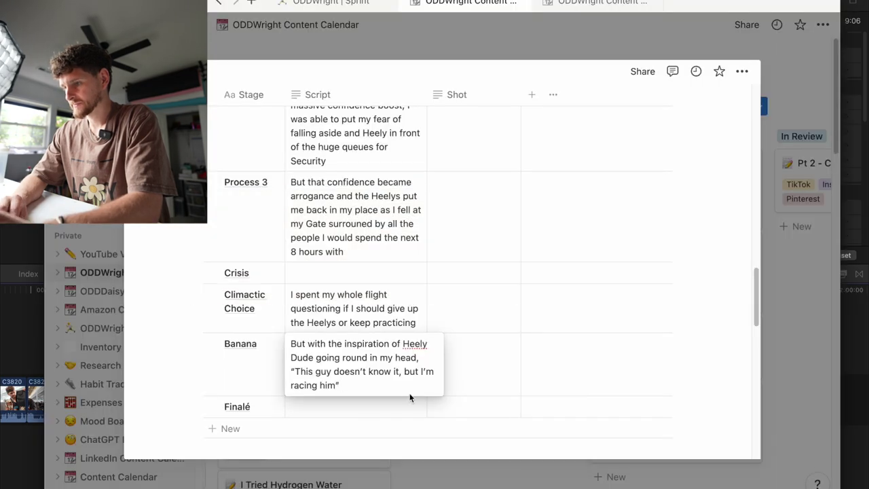
key(Escape)
click(382, 410)
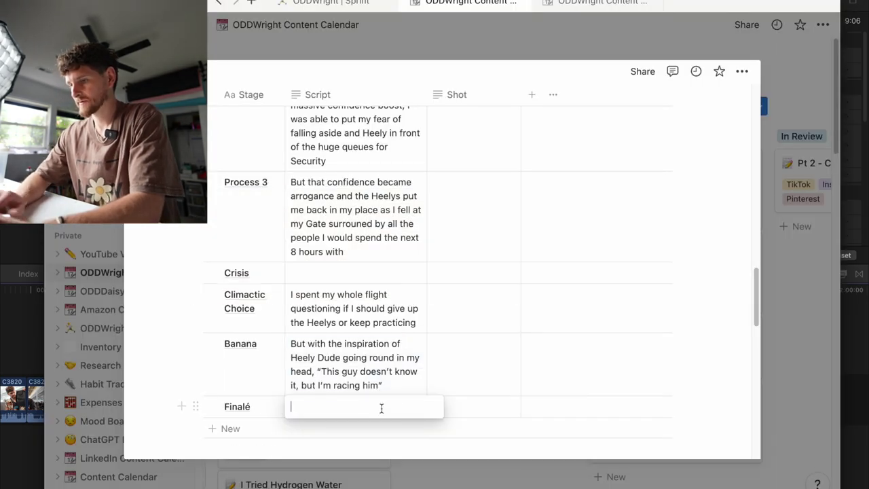
text("Absolutely )
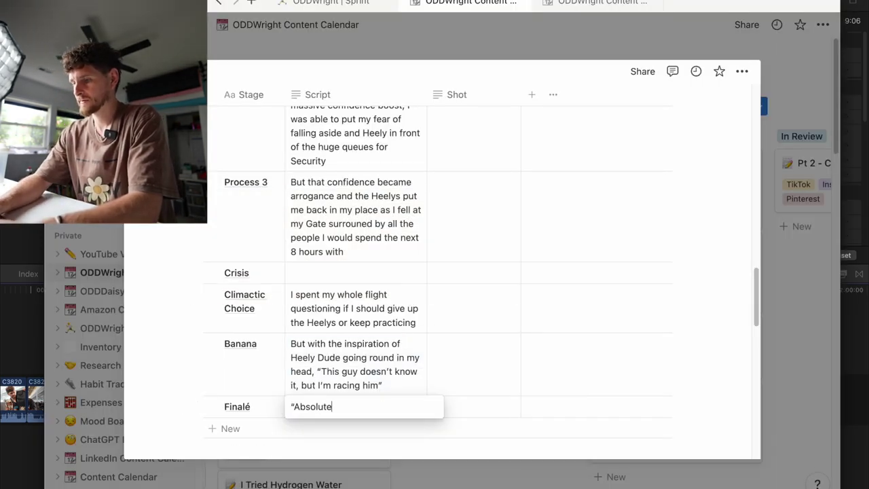
text(destroyed him)
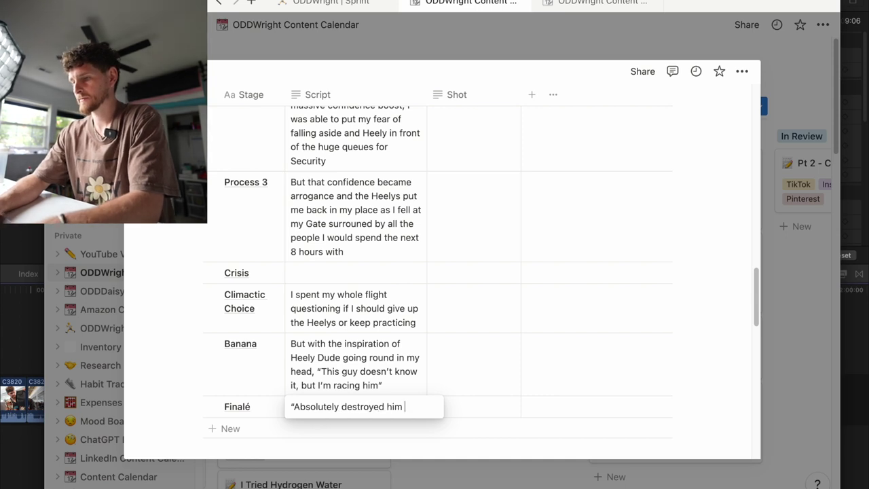
Review the C3828 footage in Final Cut Pro and close the quotation after “Absolutely destroyed him” in Notion's Finalé script
key(super+Tab)
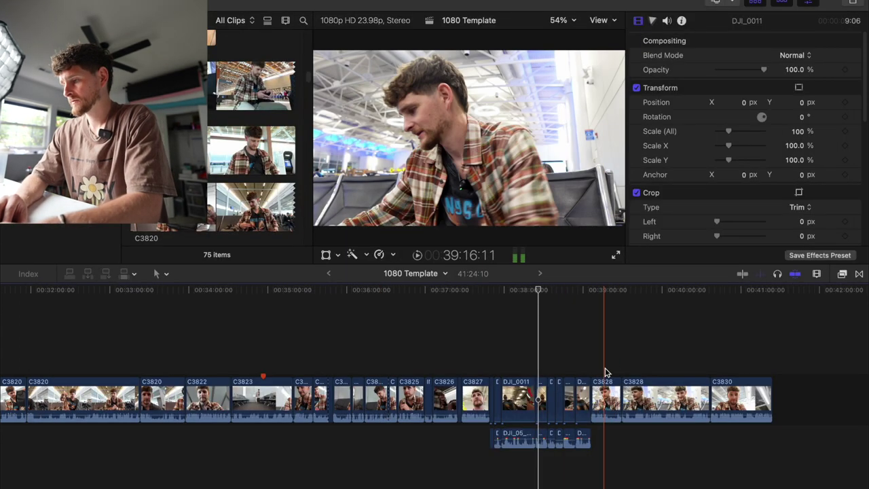
key(space)
click(595, 371)
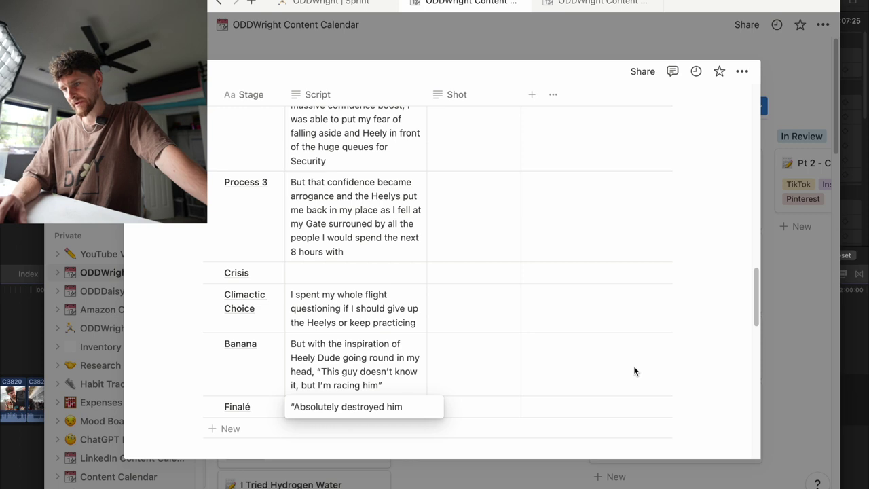
key(BackSpace)
text(")
Delete “the inspiration of” from the Banana script
click(365, 344)
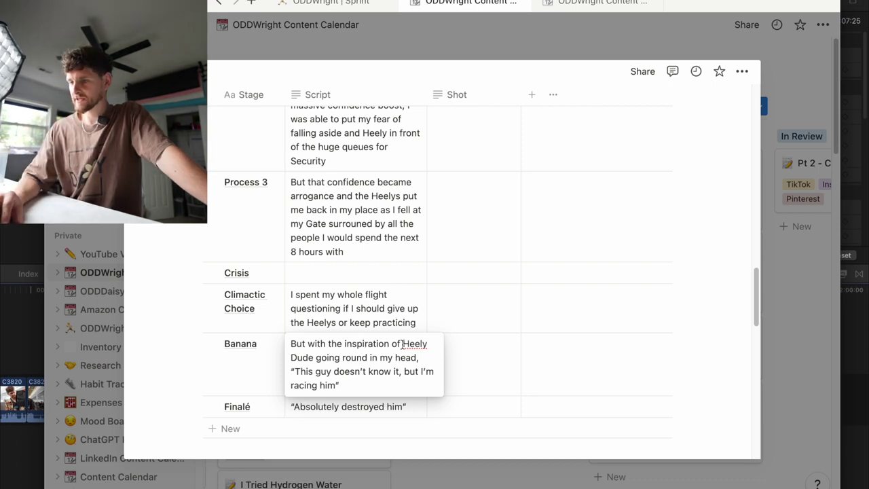
drag(403, 344, 325, 348)
key(BackSpace)
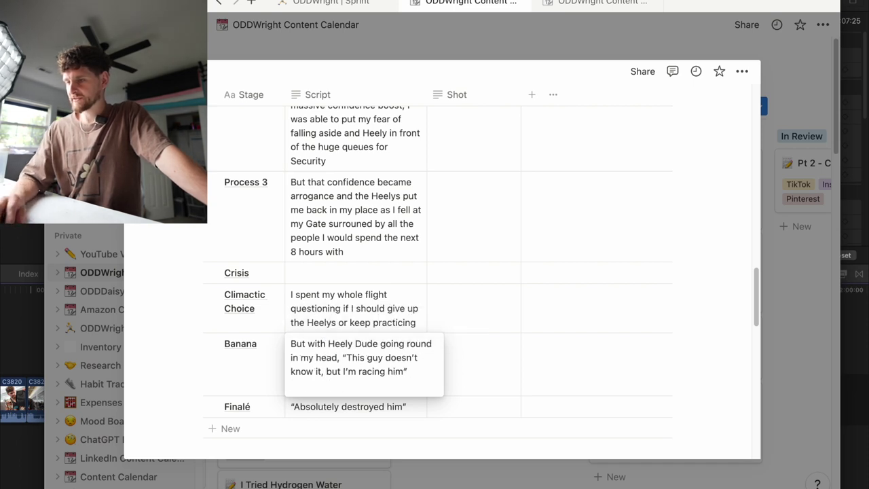
Insert “my confidence was so high, nothing could stop me” before the quotation in the Banana script
click(343, 358)
text(my confidence )
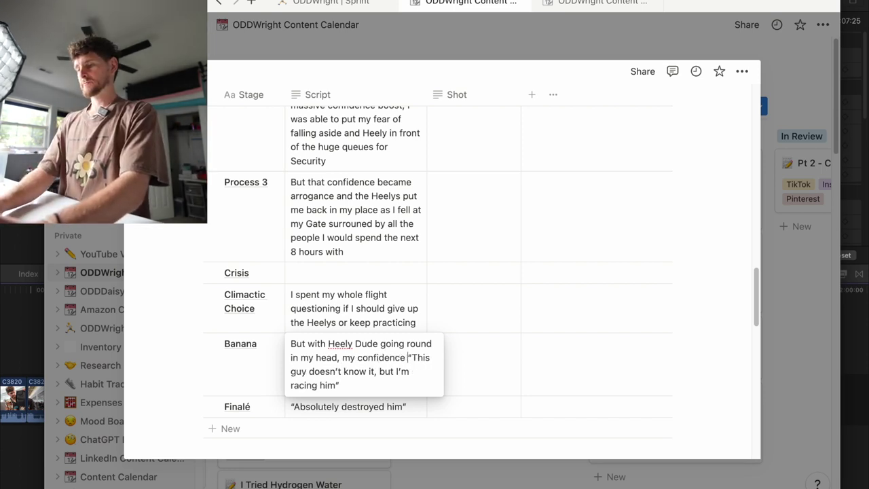
text(was so high)
key(BackSpace)
text(, nothe)
key(BackSpace)
text(ing could stop)
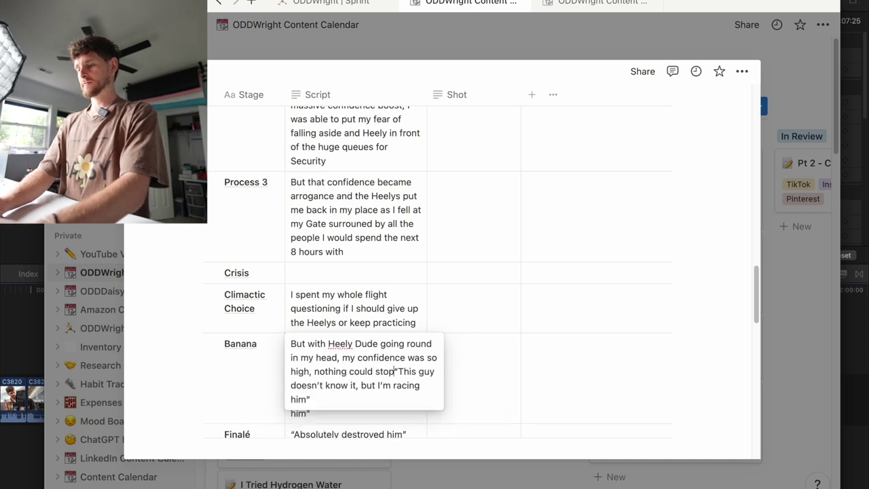
text( me)
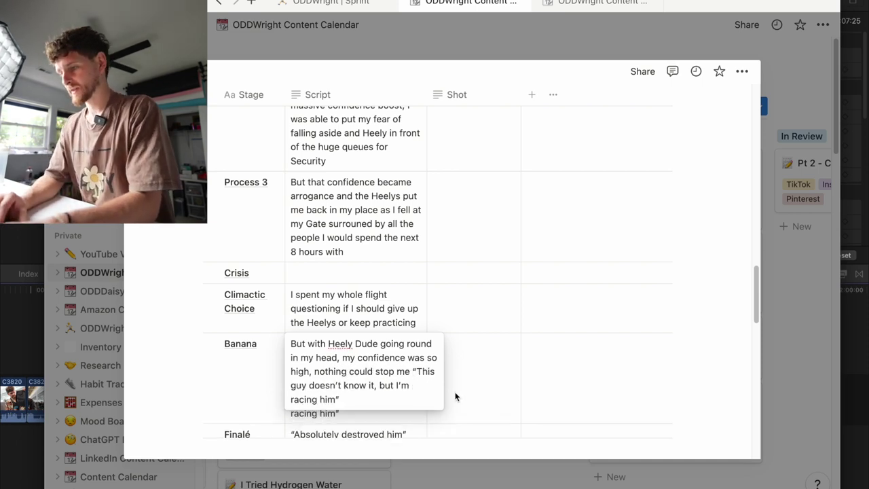
key(Escape)
Read back through the script table from the Finalé stage up to the Hook stage
scroll(467, 398, down, 4)
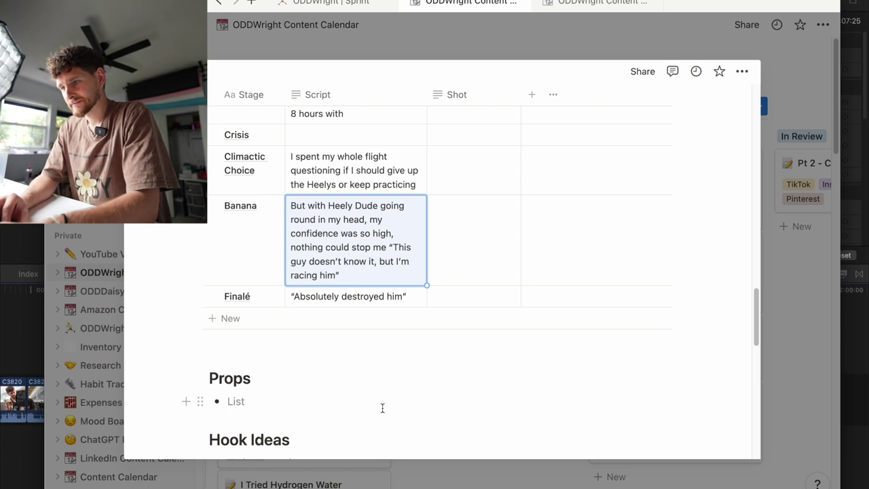
scroll(382, 408, up, 10)
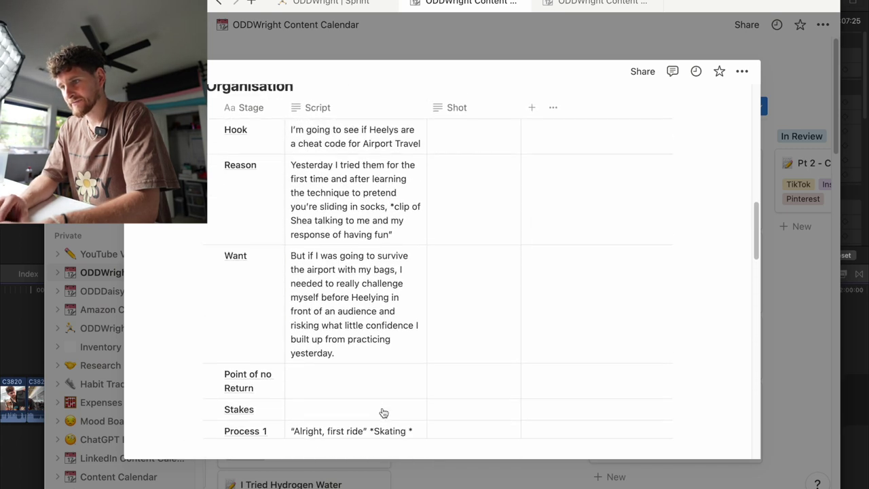
scroll(383, 412, up, 2)
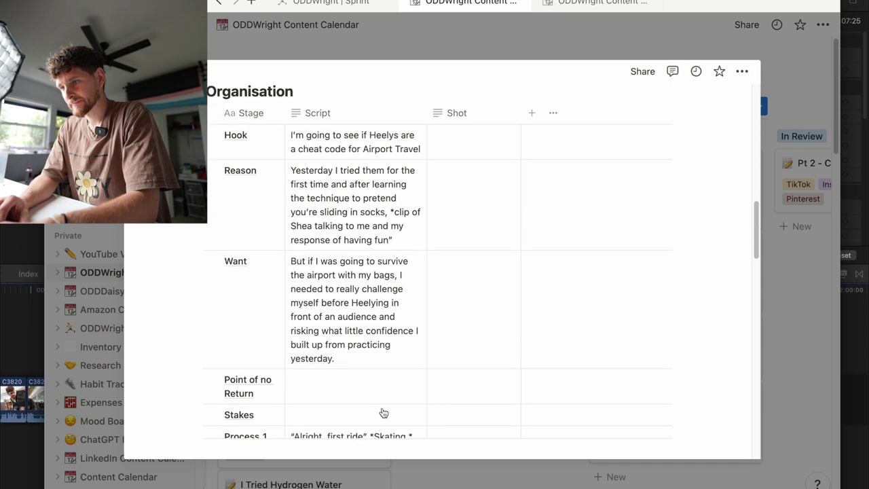
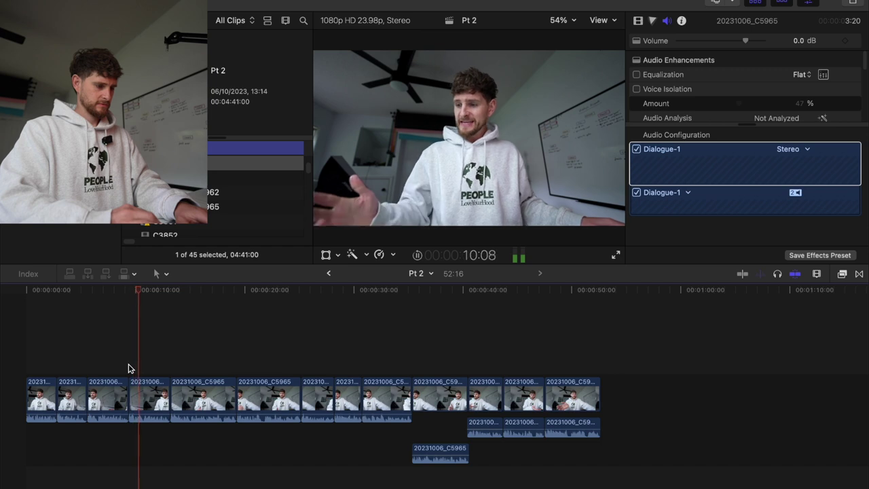
Play the Pt 2 edit through its fourth clip and check the Reason script in Notion
key(space)
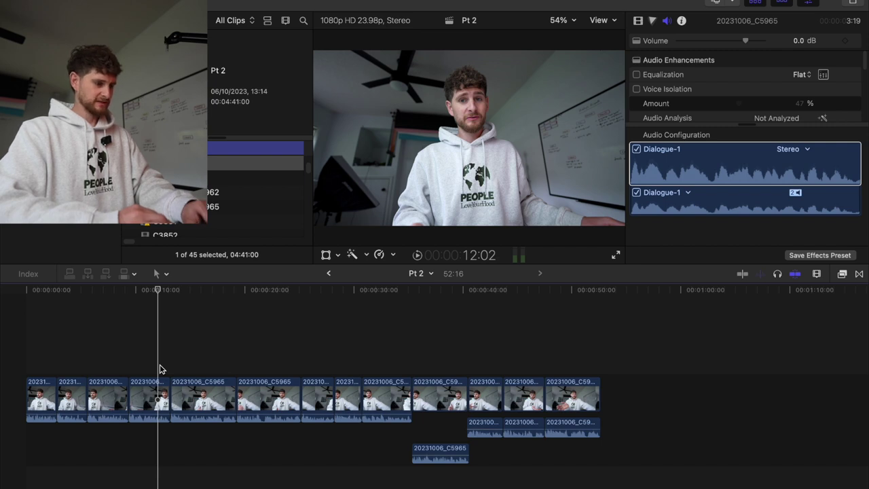
key(space)
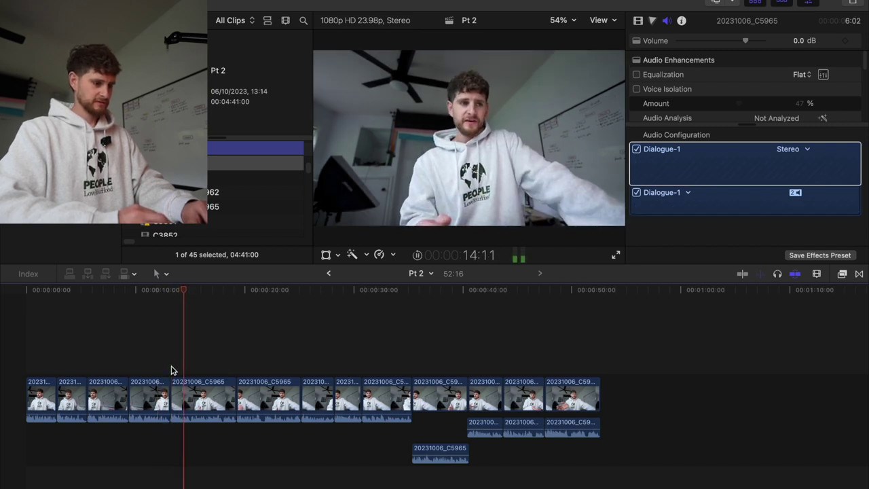
key(super+Tab)
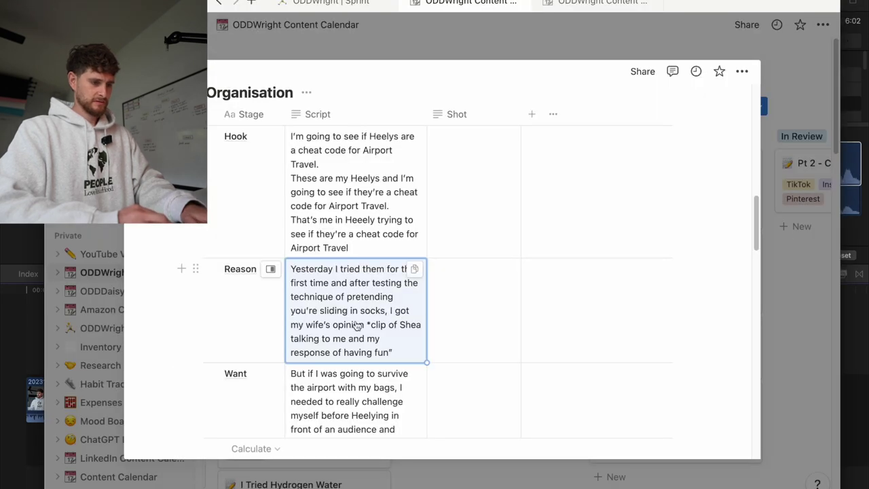
key(super+Tab)
Open the Pt 1 project from the Final Cut Pro library
click(41, 40)
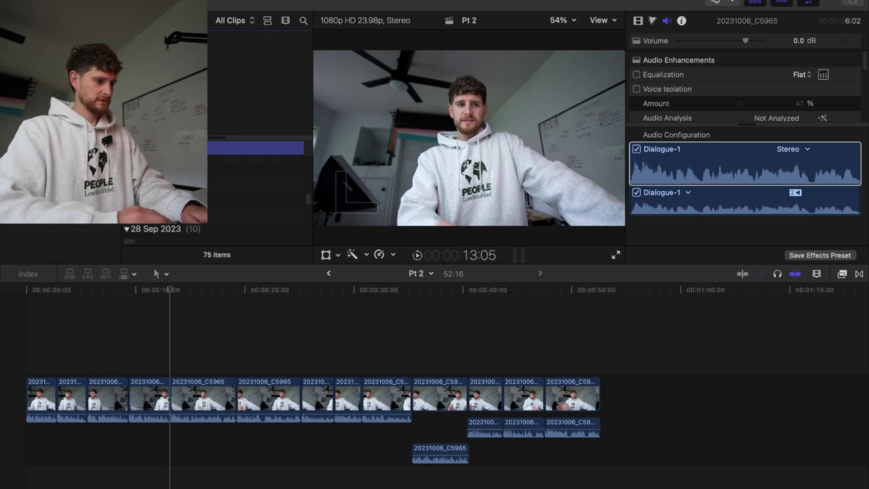
scroll(271, 197, up, 5)
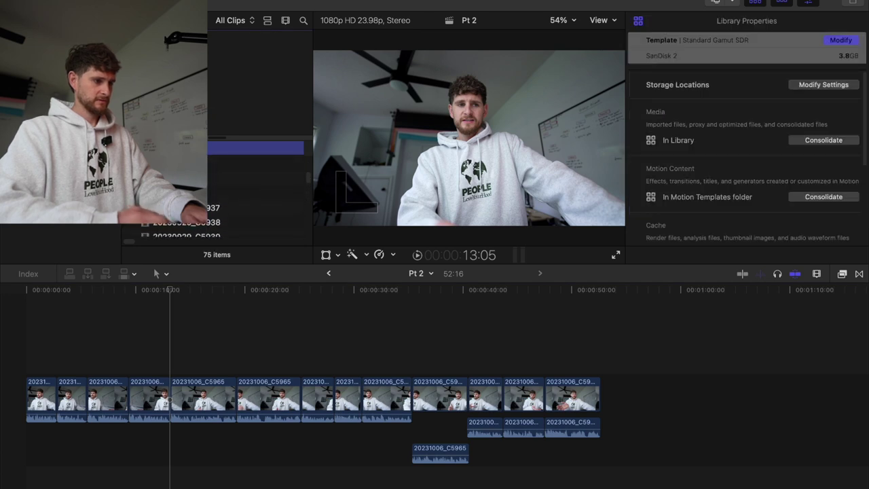
click(68, 176)
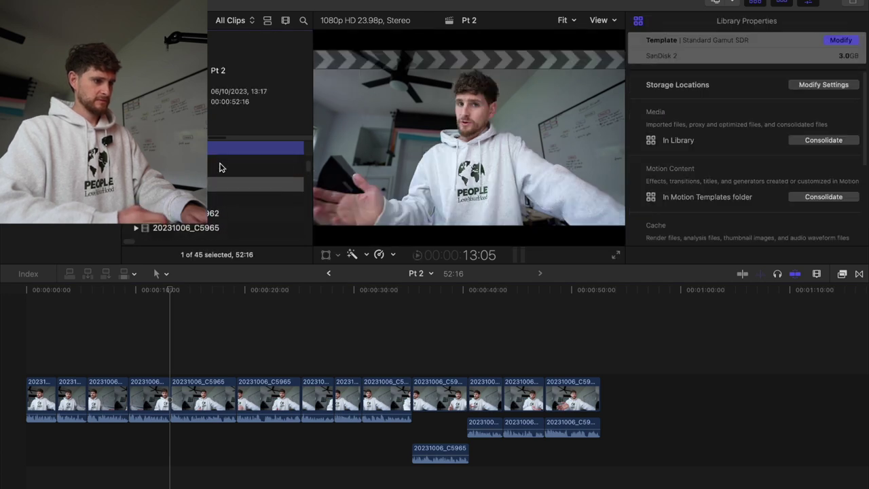
double_click(219, 168)
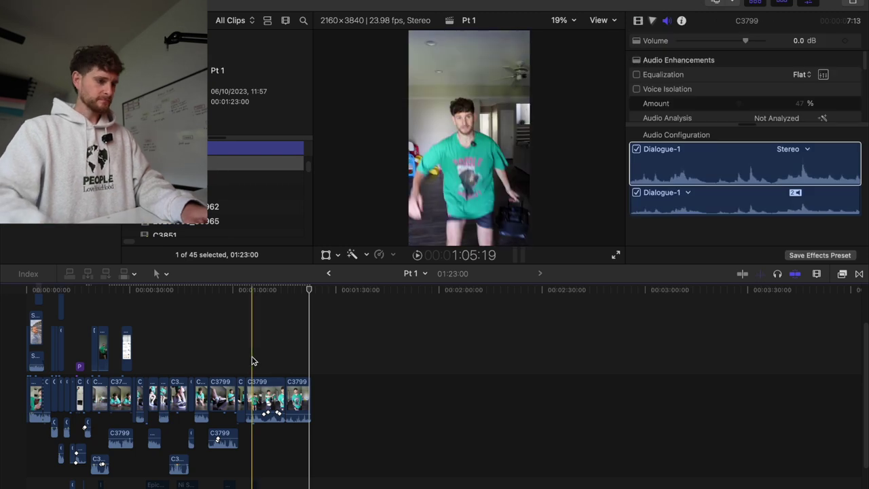
Copy the consecutive C3799 clips from about 0:32 to 0:38 in Pt 1, plus the long second-to-last C3799 clip
key(super+equal)
scroll(183, 353, left, 5)
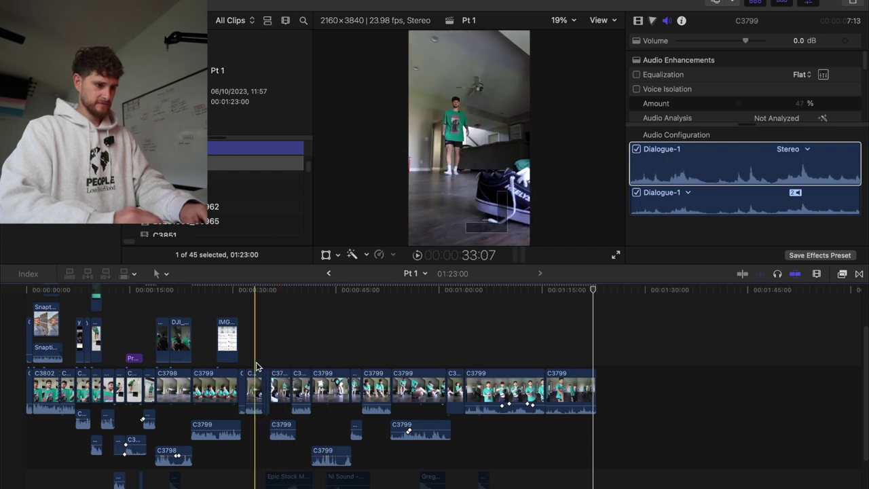
click(280, 385)
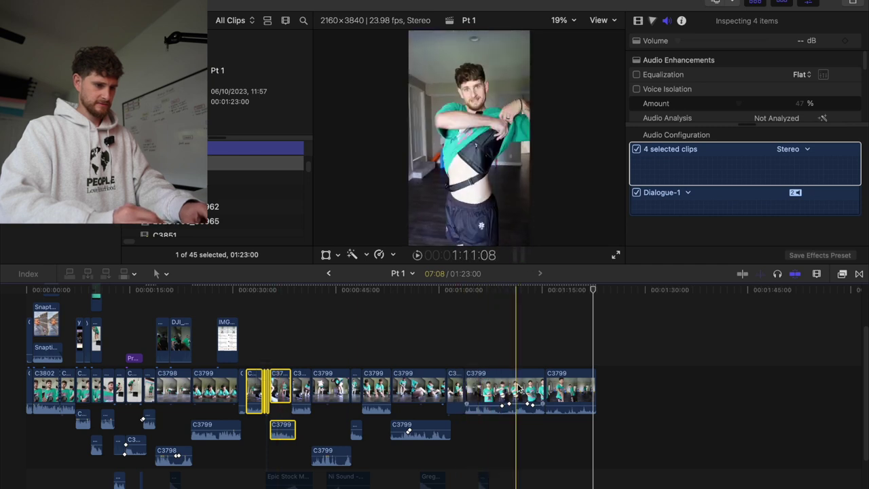
super+click(530, 387)
Return to Pt 2 and paste the copied C3799 clips at 13:05, after the fourth clip
click(328, 273)
click(122, 371)
key(space)
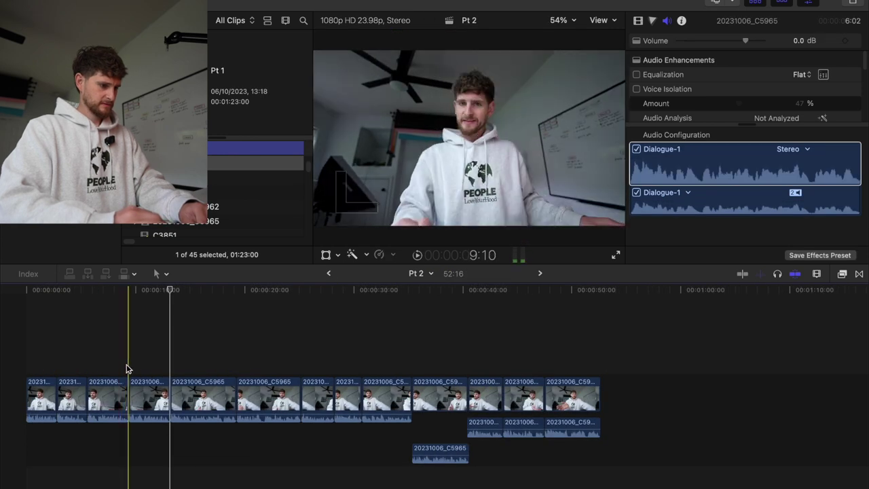
key(space)
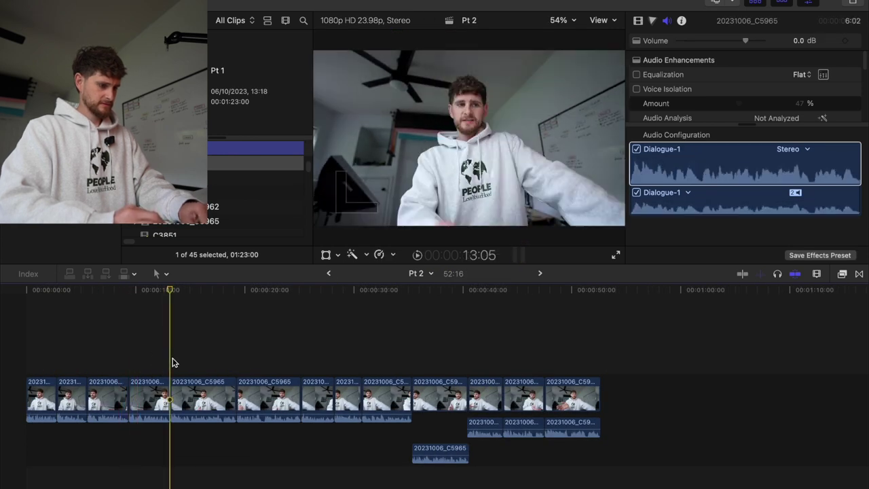
key(super+v)
Delete the long gap between the pasted C3799 clips in Pt 2
scroll(366, 401, right, 2)
click(366, 401)
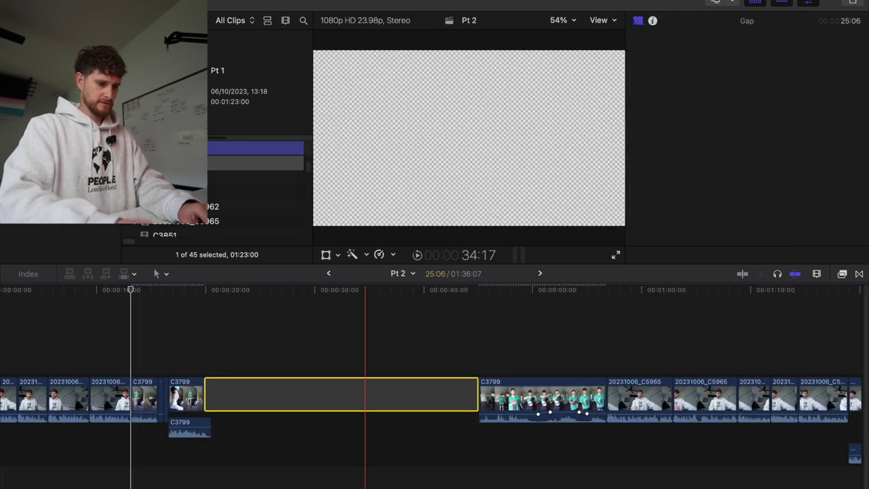
key(Delete)
Move the long pasted C3799 clip so it follows the first 20231006_C5965 clip after the shorter C3799 clips
drag(243, 399, 315, 345)
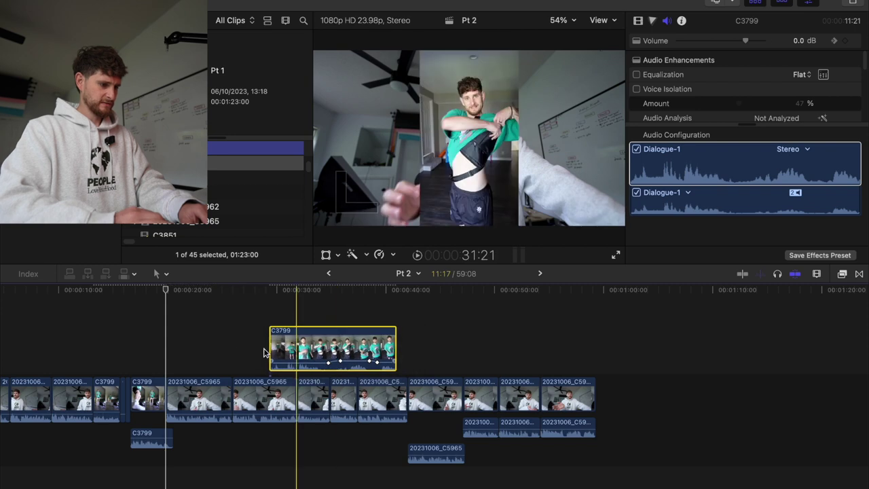
click(227, 351)
key(space)
click(219, 353)
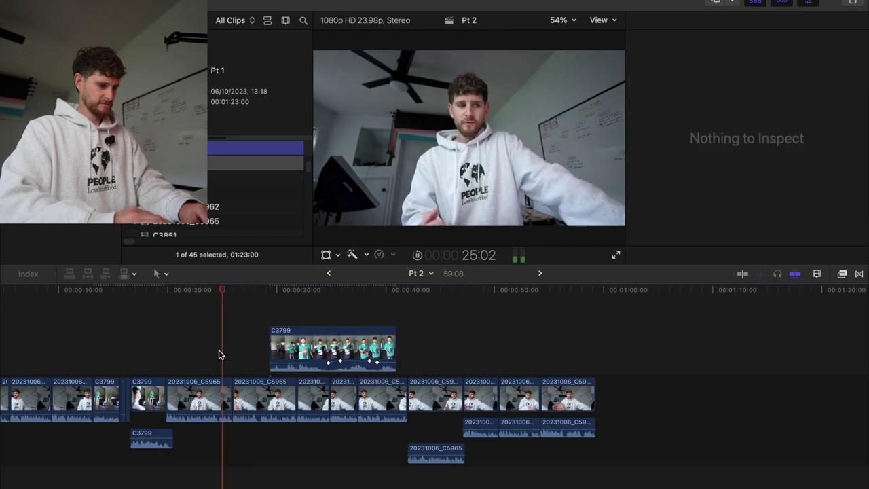
drag(278, 350, 241, 400)
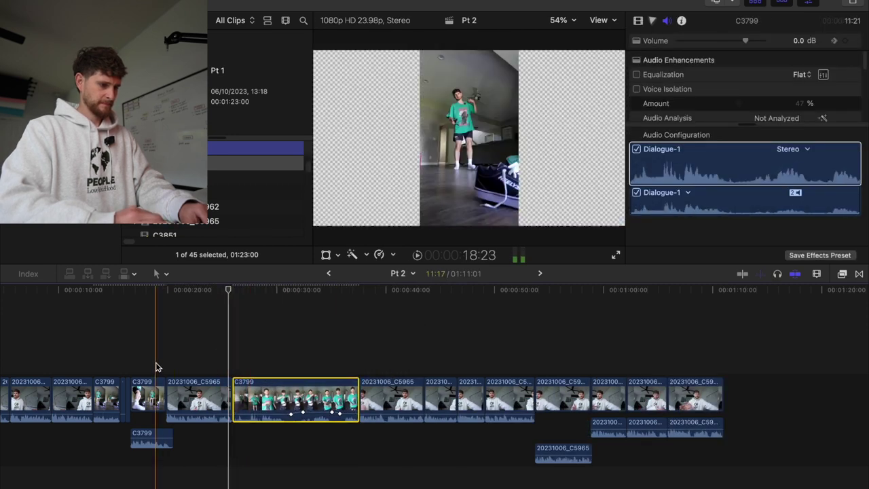
Play back the shorter C3799 clips and the 20231006_C5965 clip after them, then cue the playhead at 19:21
key(space)
click(98, 368)
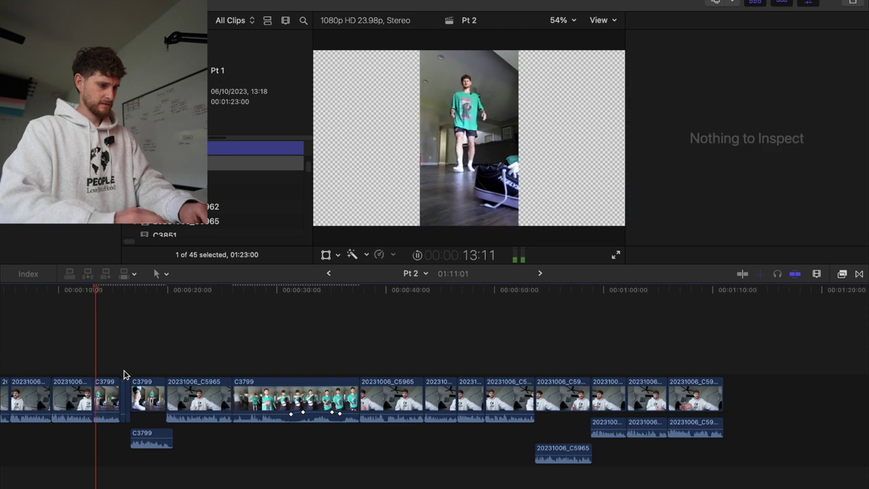
click(161, 366)
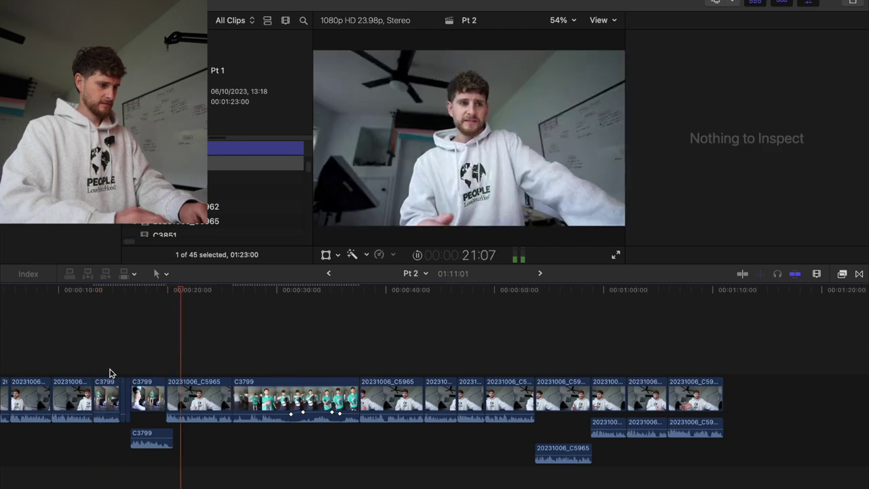
key(space)
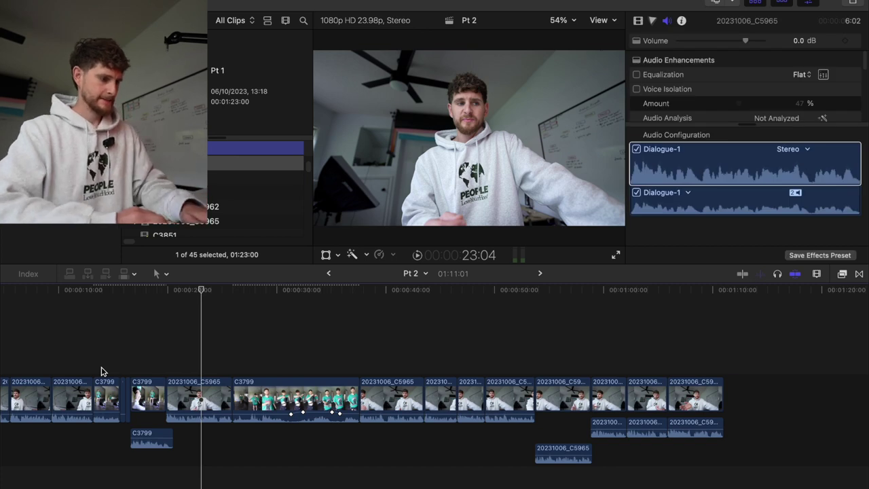
click(166, 375)
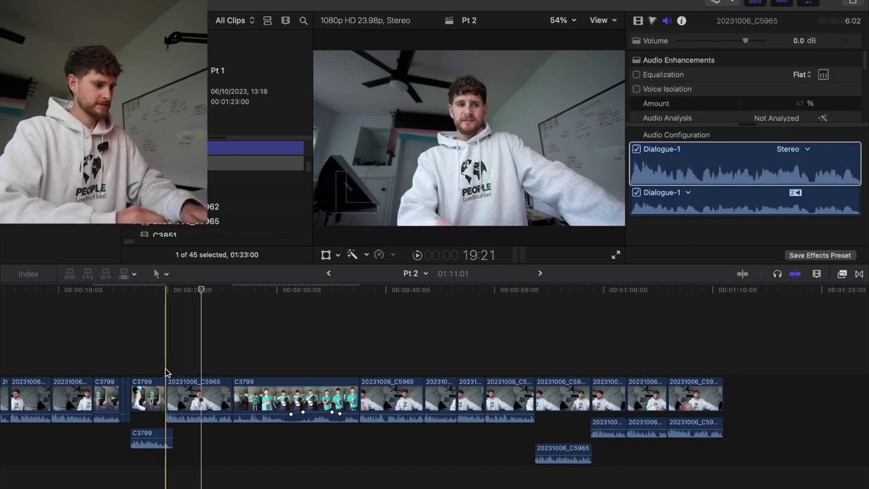
Examine the Pt 1 timeline from its opening clips to the DJI_0005 clips for reusable overlay footage
click(540, 274)
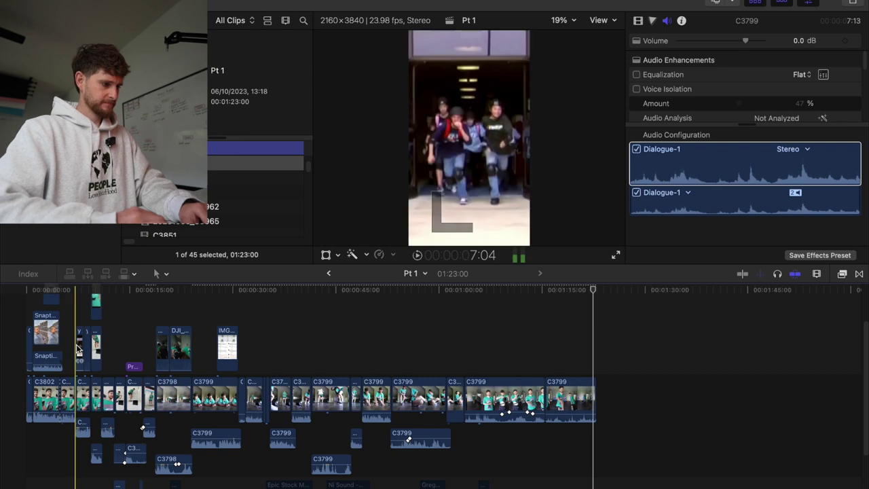
key(super+equal)
key(super+equal)
key(space)
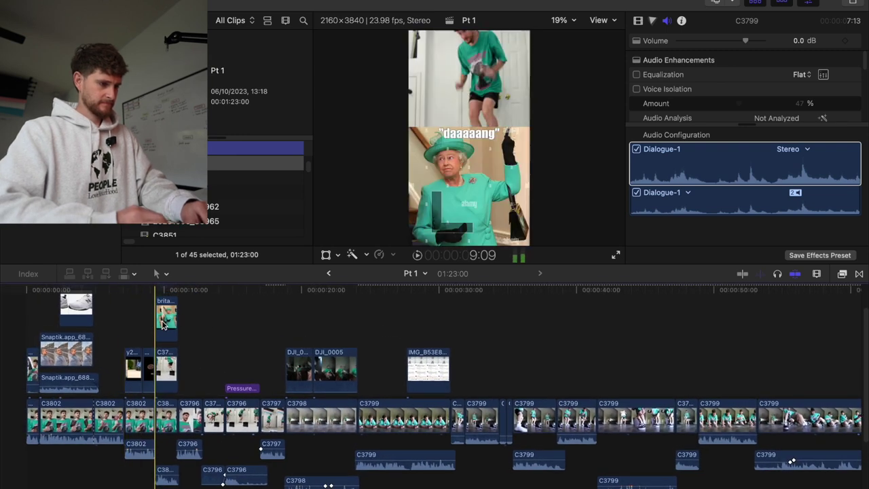
key(space)
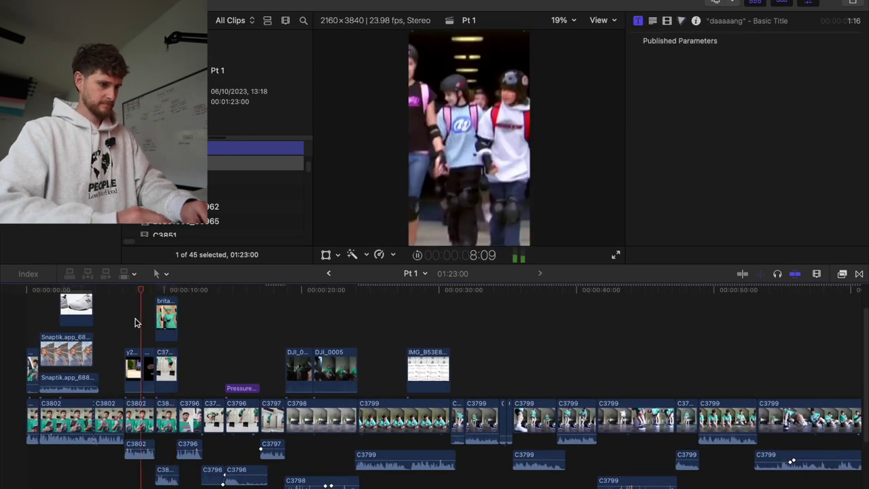
click(135, 319)
key(space)
click(202, 329)
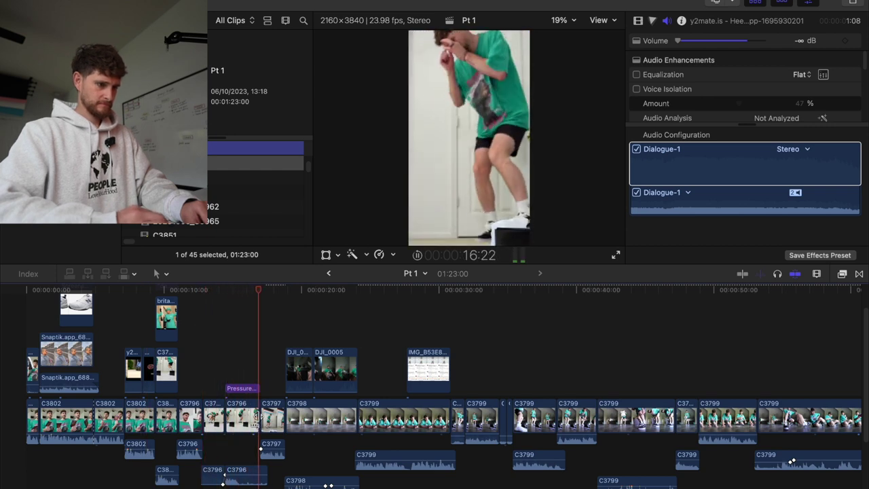
click(273, 418)
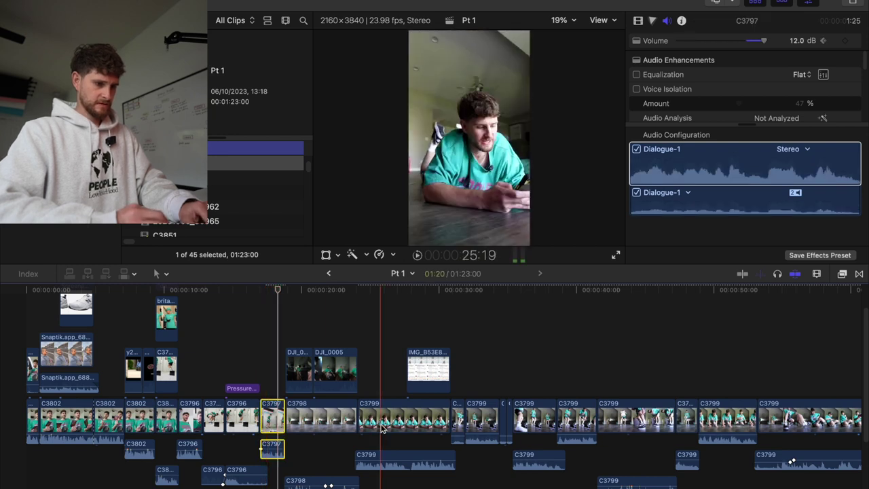
scroll(383, 427, right, 2)
scroll(381, 427, right, 1)
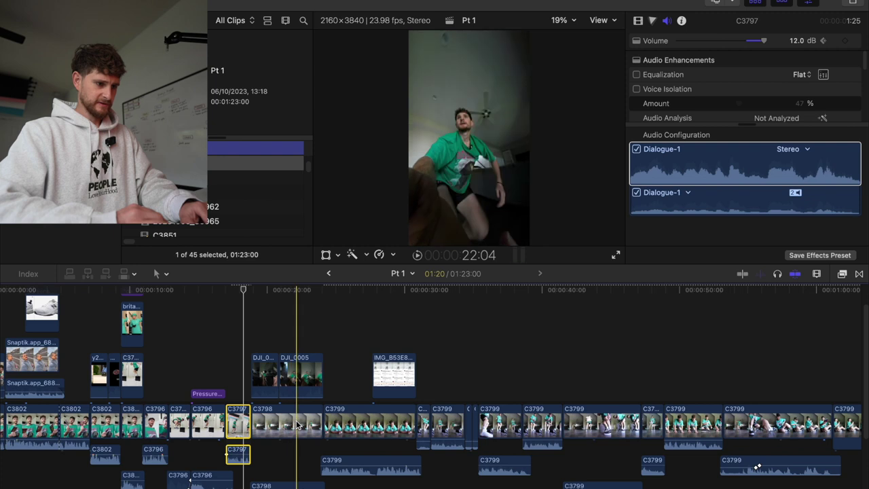
Copy the two DJI_0005 clips from Pt 1 and paste them above the 20231006_C5965 clip at 19:21 in Pt 2
drag(272, 330, 292, 377)
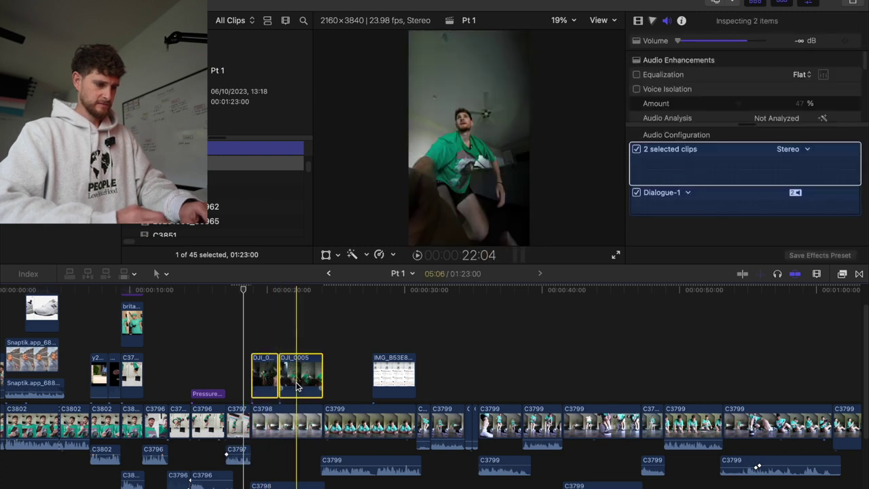
click(328, 273)
click(165, 354)
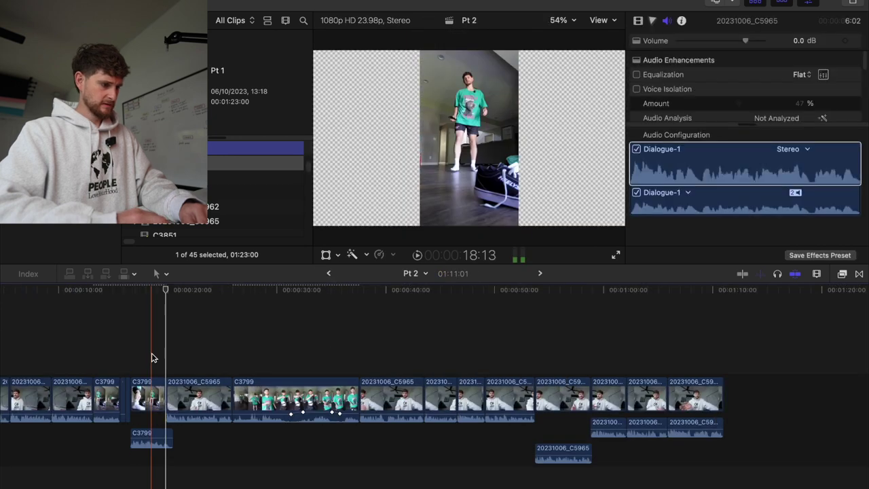
key(ctrl+v)
Play the pasted overlay and delete the second DJI_0005 clip
key(space)
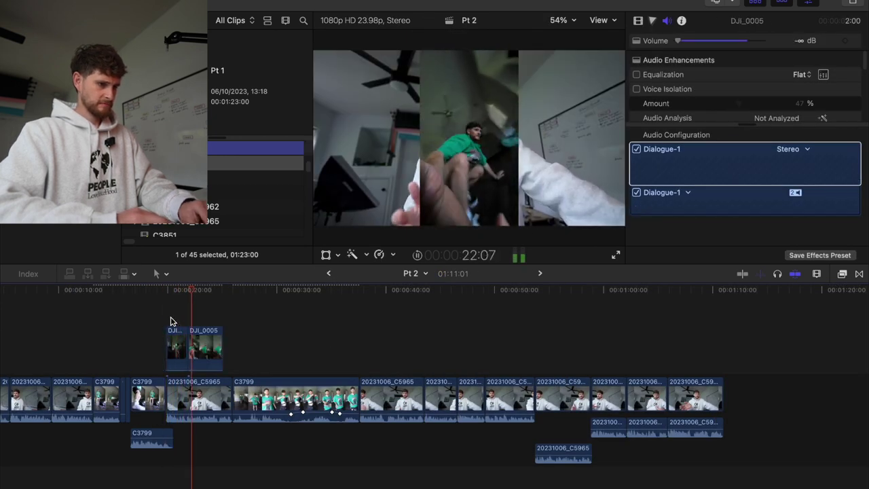
click(190, 339)
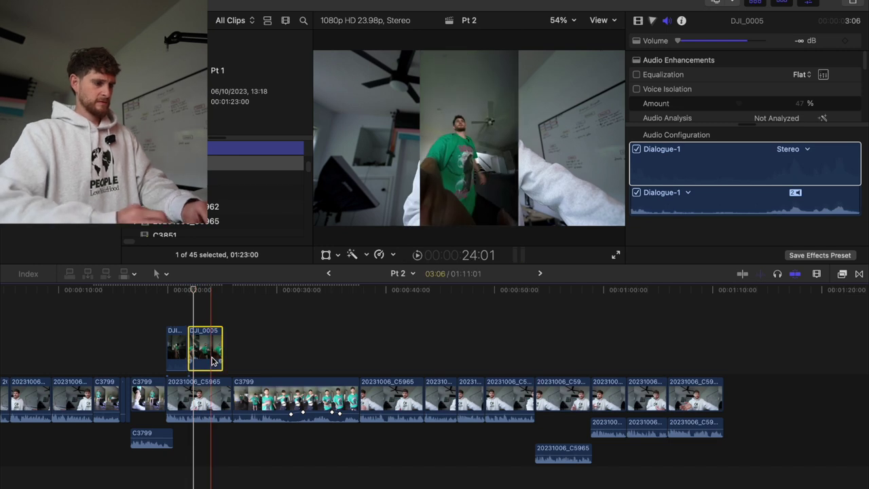
click(184, 315)
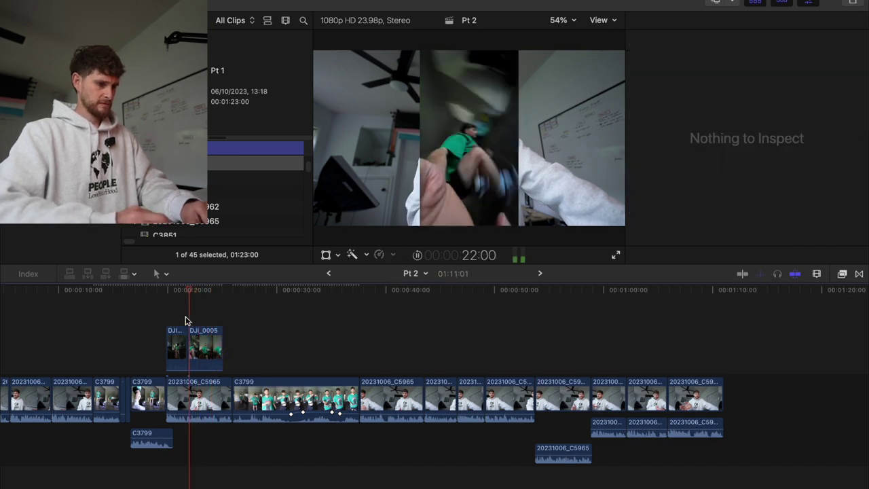
click(204, 344)
key(Delete)
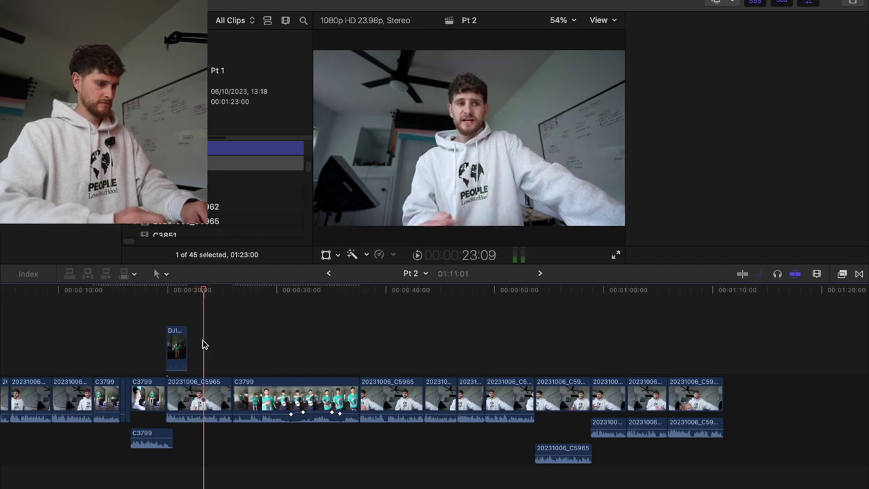
Play back the remaining DJI_0005 overlay and delete the first pasted C3799 clip from the main storyline
key(space)
click(173, 313)
key(space)
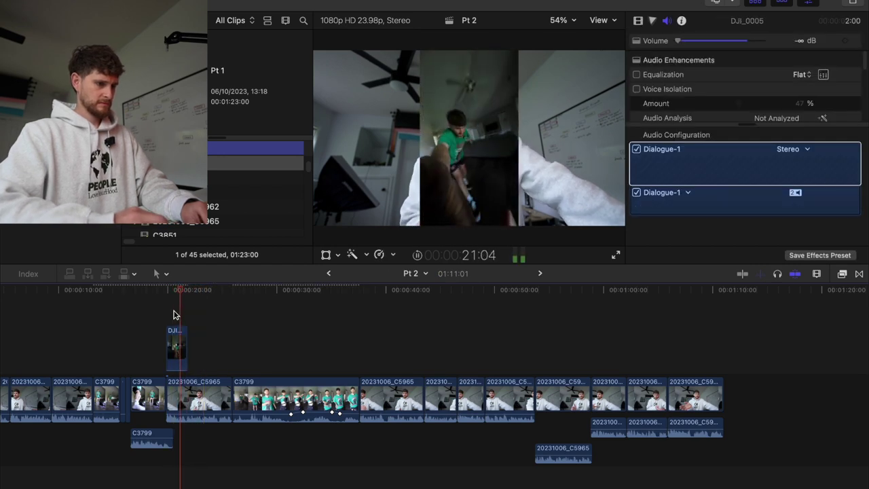
key(space)
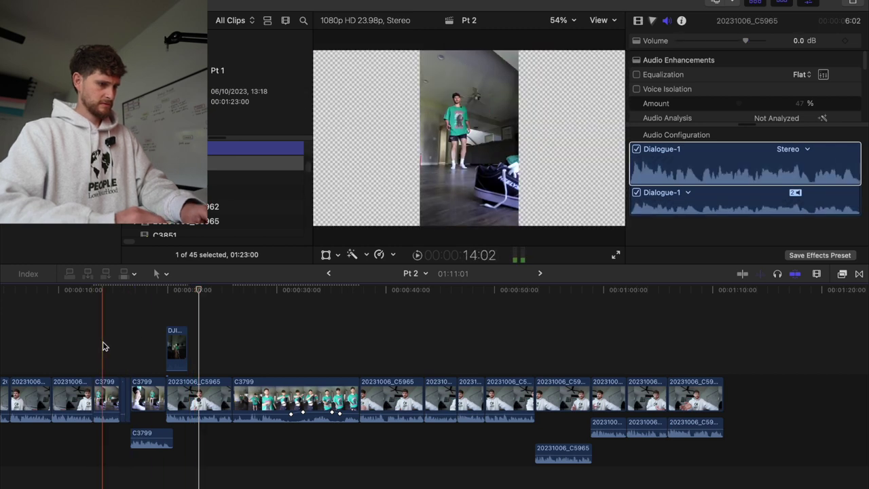
click(112, 386)
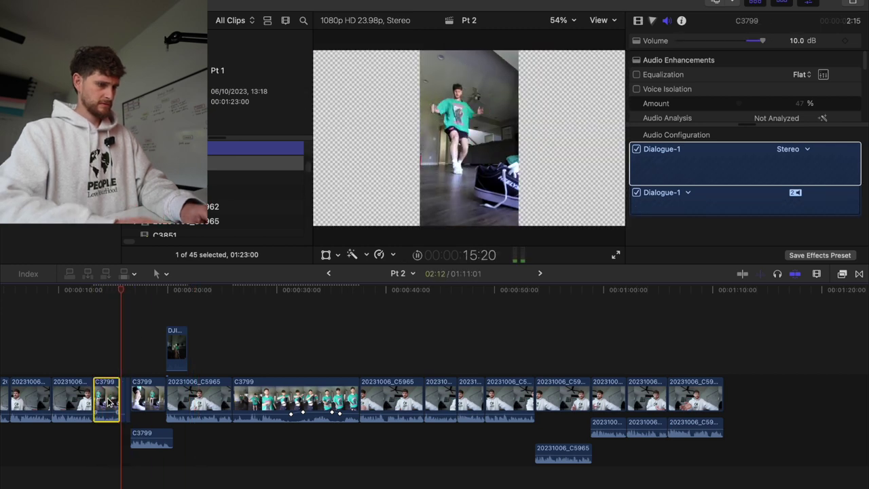
key(BackSpace)
Move the remaining short C3799 clips above the 20231006_C5965 clip, directly after the DJI_0005 overlay, with the audio muted
click(116, 392)
drag(116, 392, 135, 386)
click(136, 367)
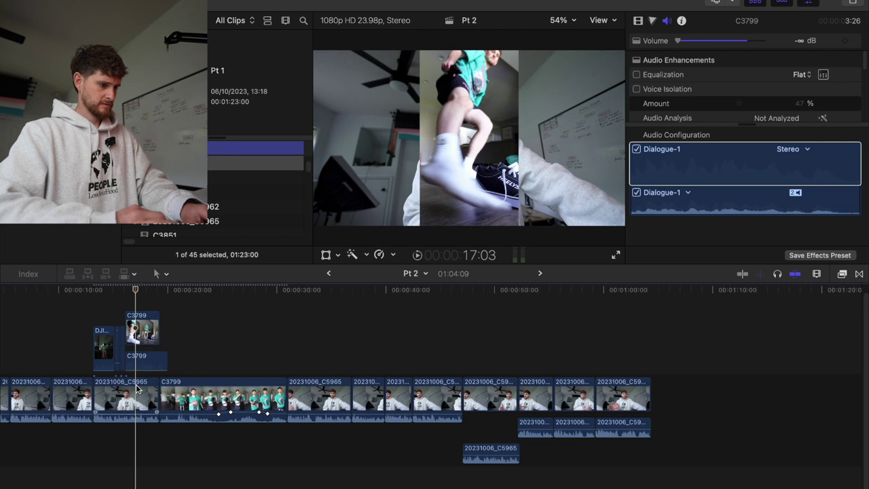
Play the C3799 overlay above the 20231006_C5965 clip and trim its end, video and audio, back to 18:00
key(space)
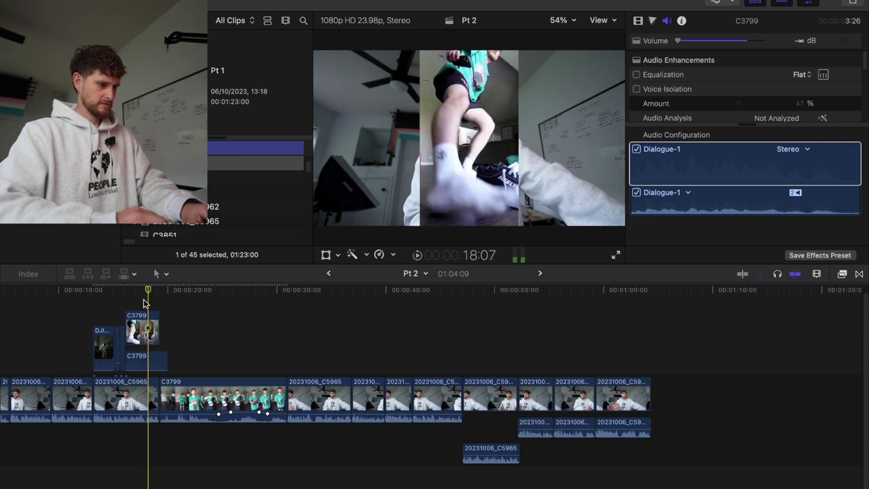
drag(149, 293, 146, 293)
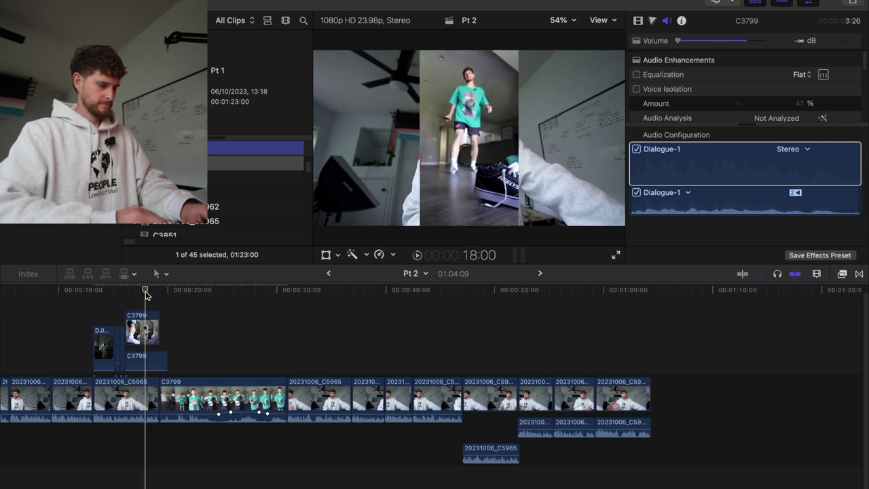
drag(159, 329, 145, 355)
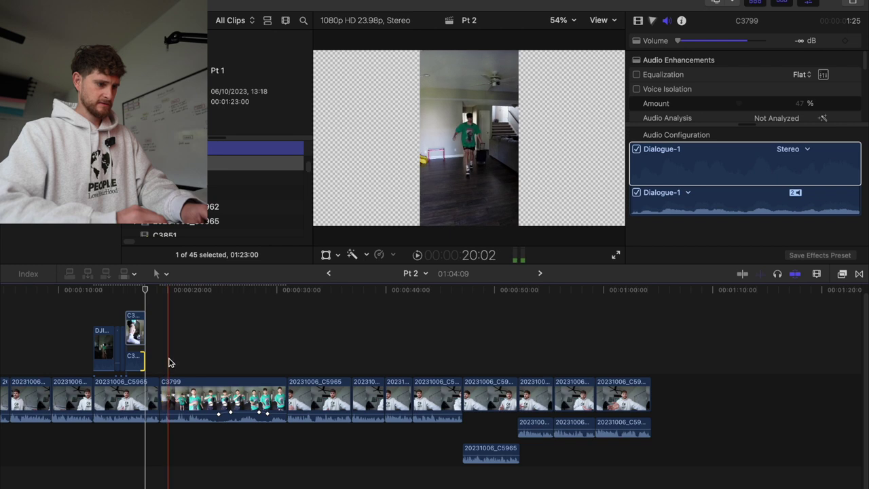
Play into the C3799 clip in the main storyline and add a marker on it at 21:00
key(space)
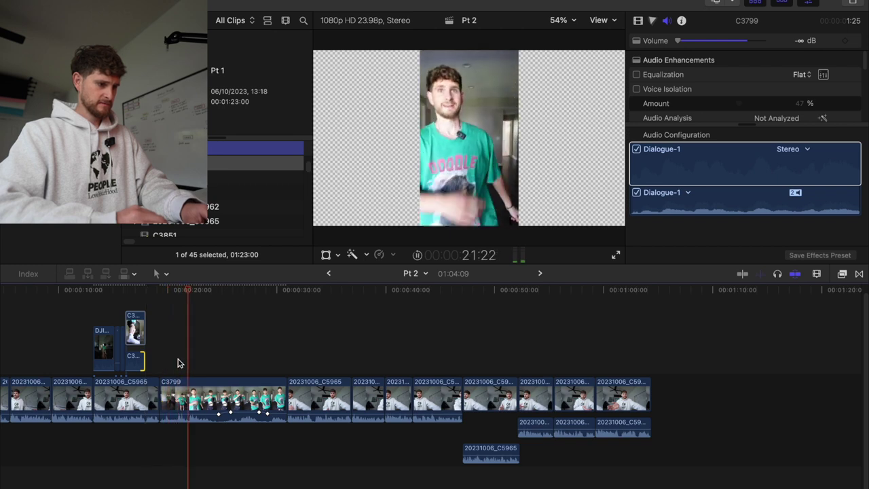
drag(193, 289, 178, 292)
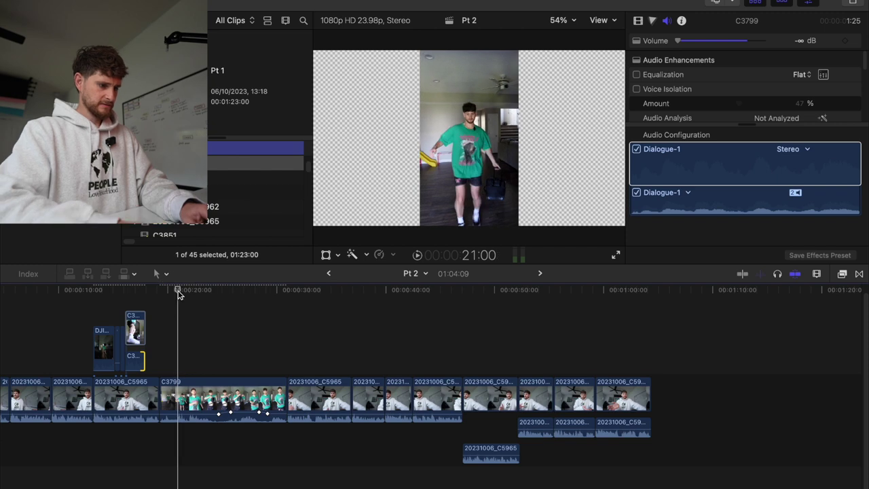
key(super+equal)
key(super+minus)
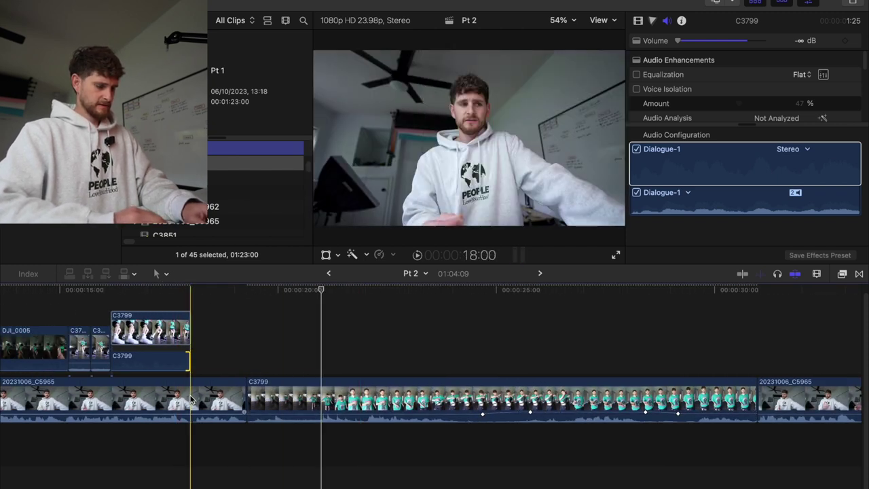
click(319, 397)
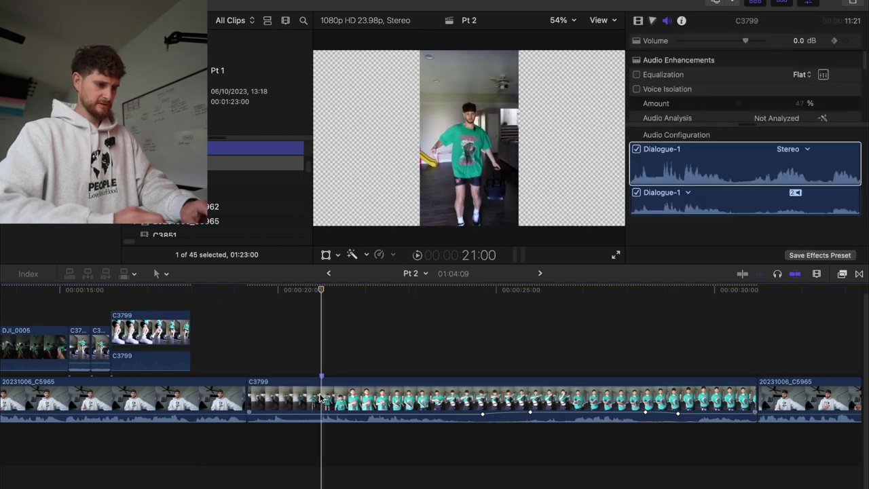
Expand the audio of the 20231006_C5965 clip under the overlays, trim only its video to end at 18:00, and play back the result
double_click(191, 414)
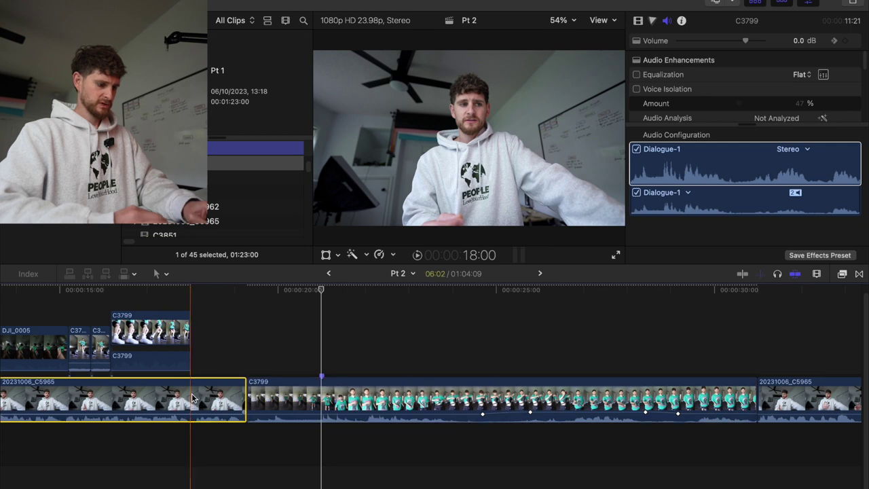
drag(243, 406, 219, 398)
click(193, 304)
key(space)
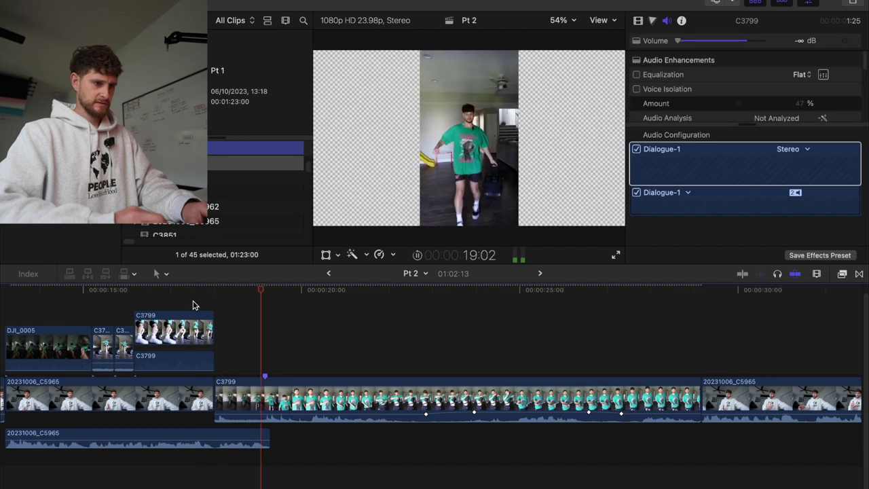
key(super+minus)
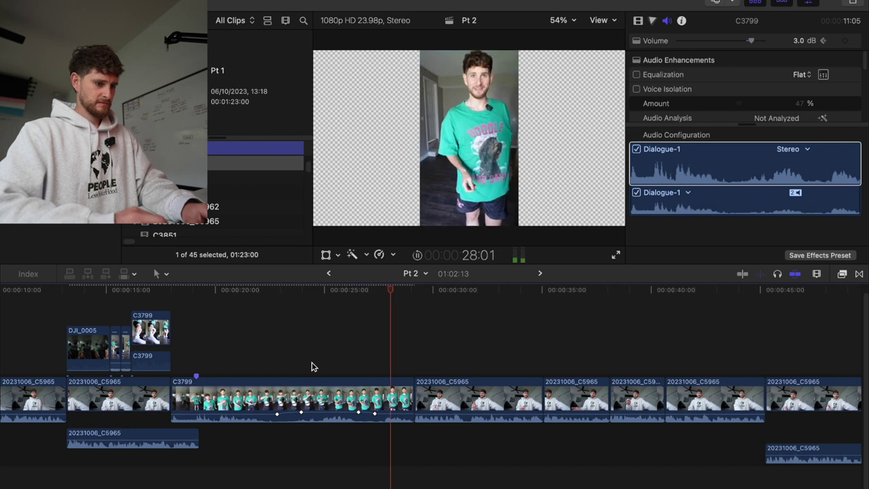
scroll(311, 366, right, 3)
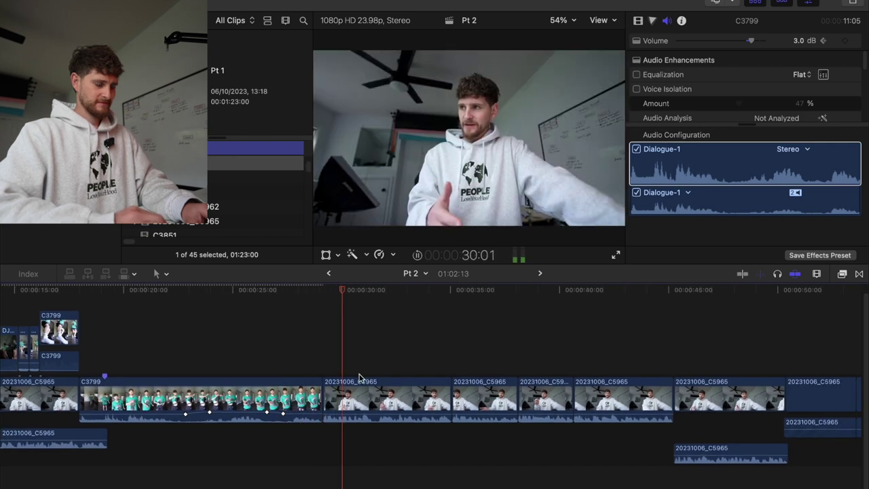
click(321, 368)
Switch to Finder and browse the SanDisk 2 project folders for airport footage, ending on Travel Day 004 09/29/23
key(super+Tab)
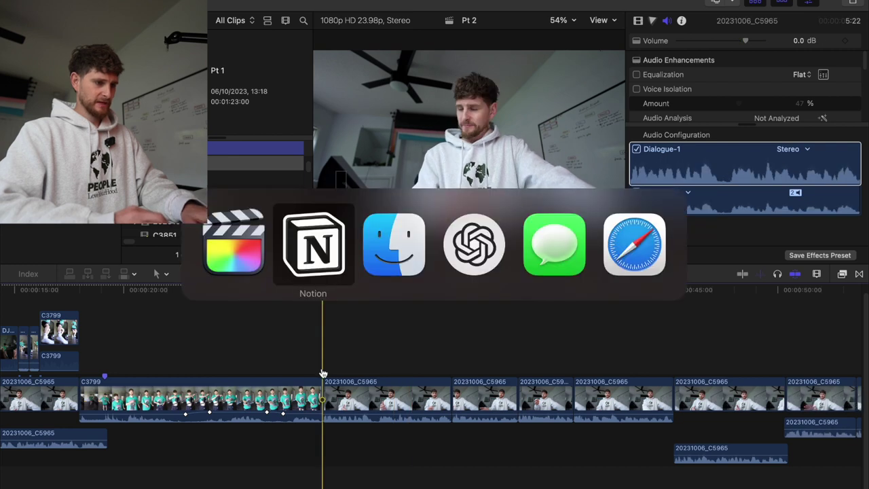
key(super+Tab)
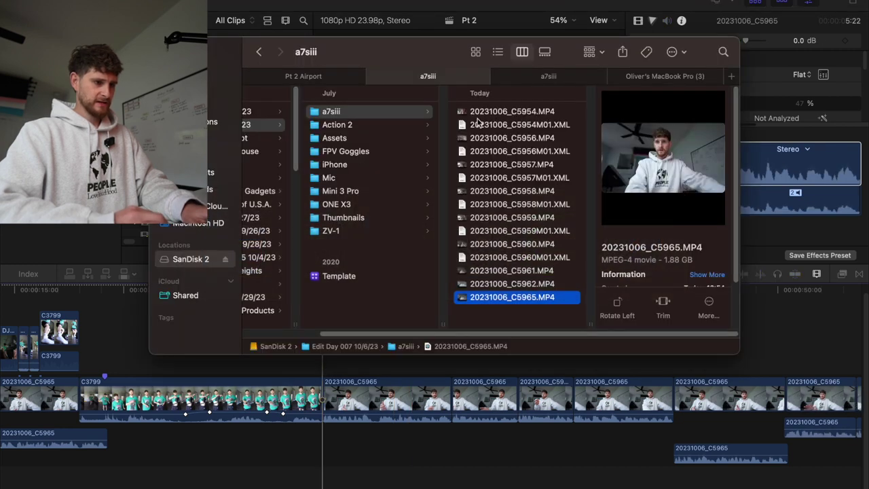
click(309, 78)
scroll(413, 227, left, 3)
click(438, 84)
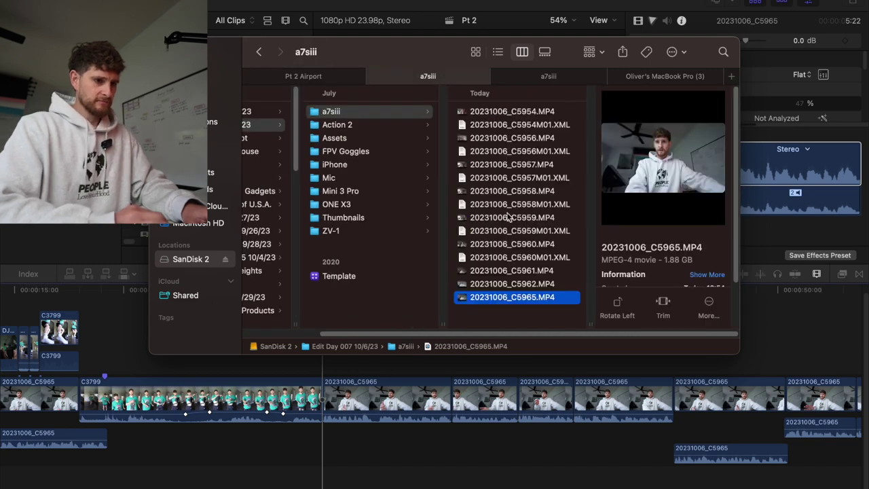
scroll(506, 216, left, 2)
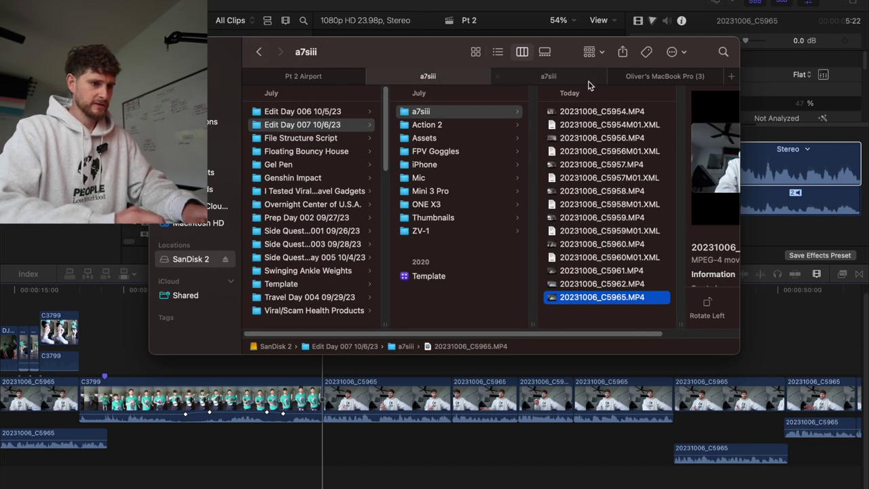
click(325, 257)
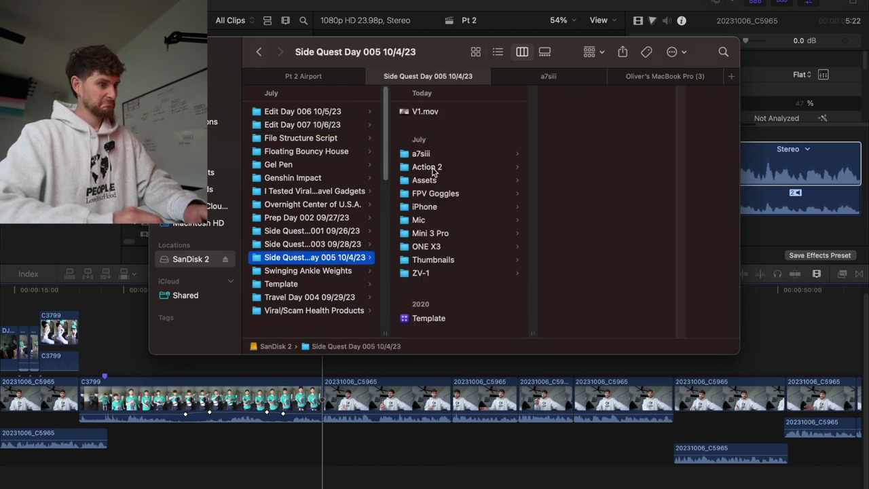
click(304, 194)
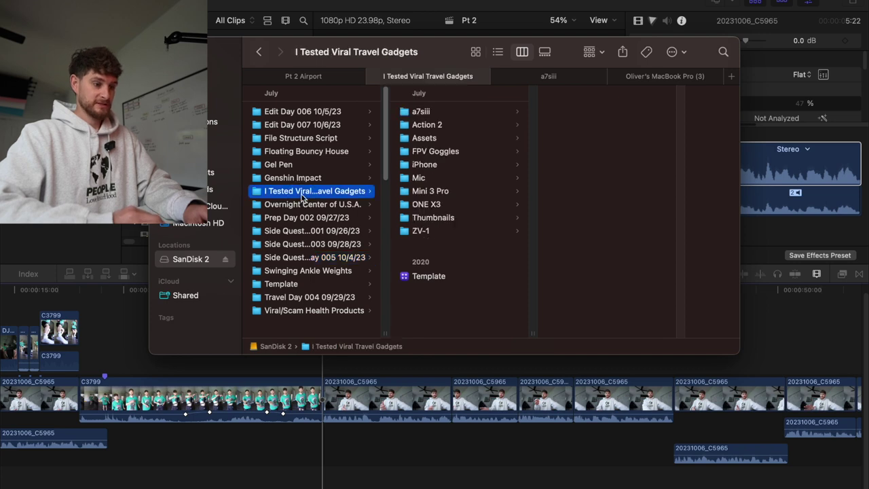
click(303, 298)
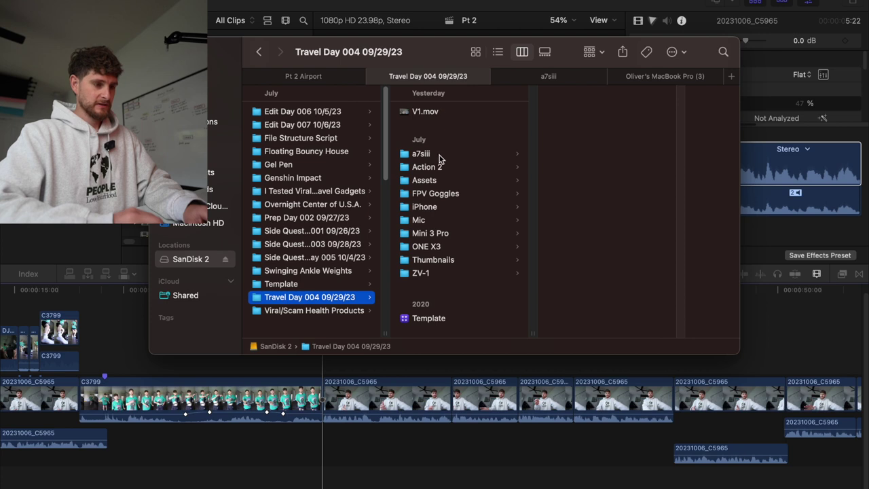
Look through the a7siii and ZV-1 footage of Travel Day 004 09/29/23, previewing C3809.MP4
click(440, 154)
click(581, 112)
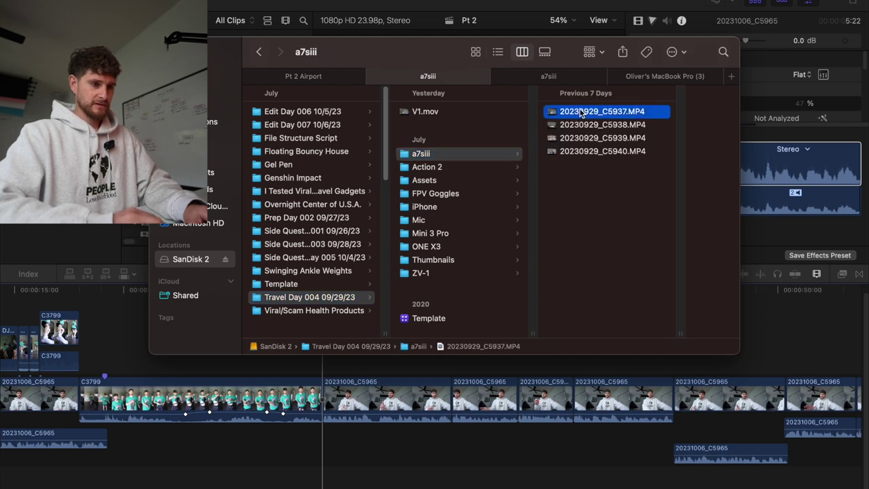
click(360, 273)
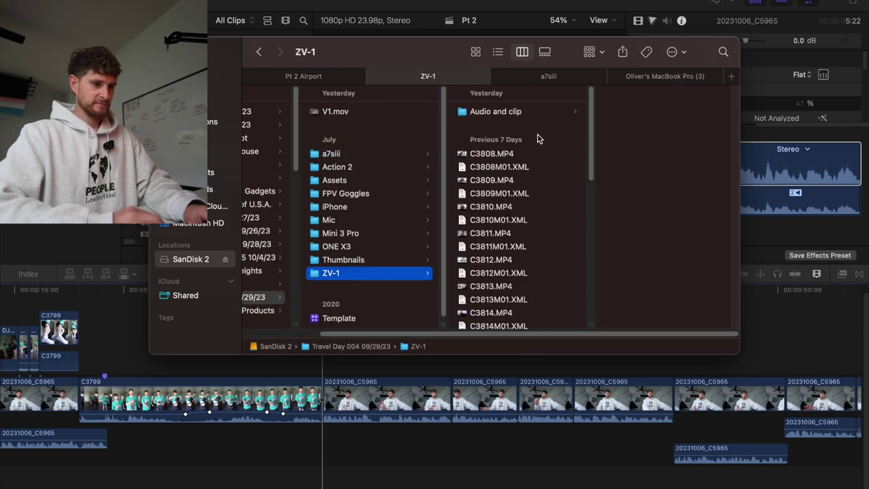
click(500, 155)
key(Down)
key(Down)
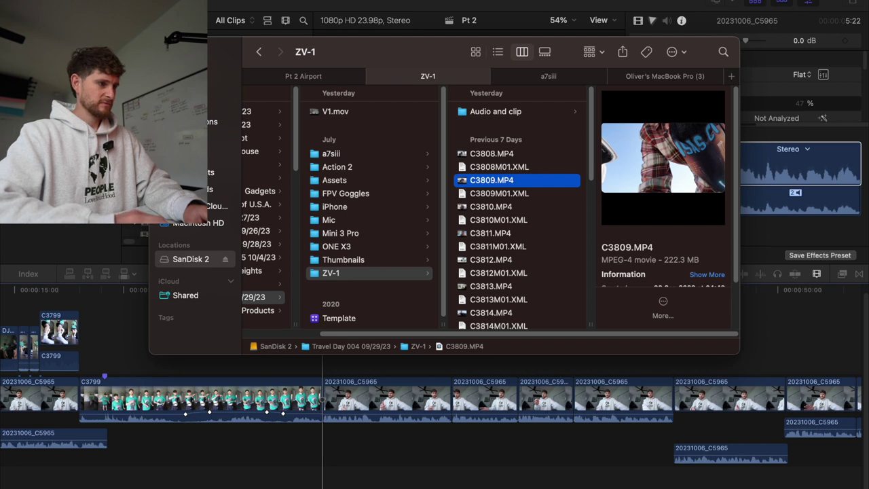
Switch back to Final Cut Pro and open the 1080 Template project in the timeline
key(super+Tab)
key(Down)
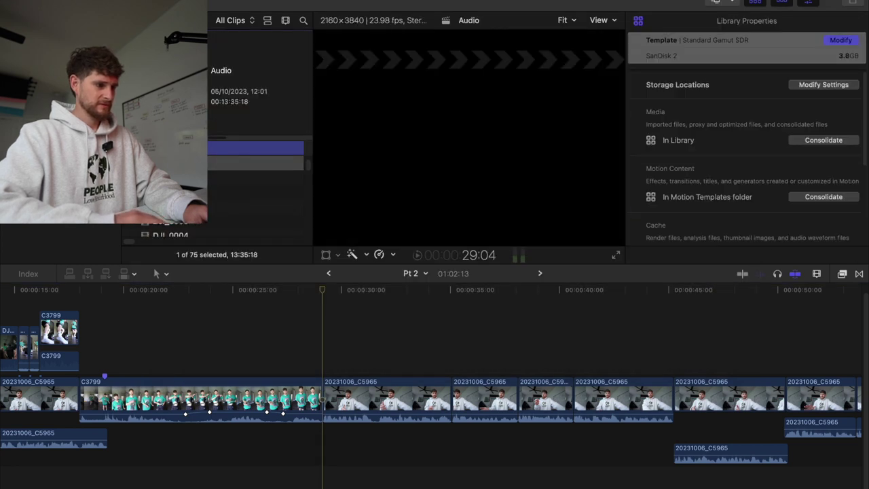
scroll(264, 177, up, 2)
double_click(236, 178)
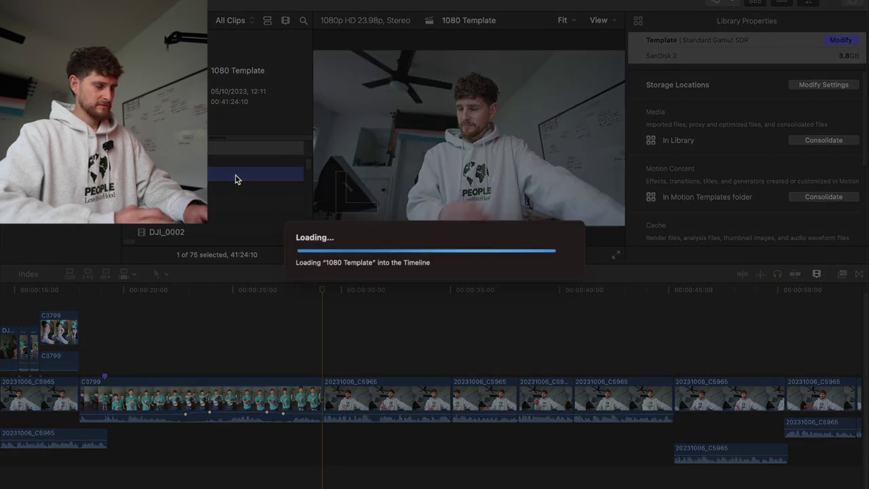
Skim the parking-lot and airport clips from C3809 onward in the 1080 Template timeline, and return to Pt 2
key(super+minus)
scroll(346, 360, right, 5)
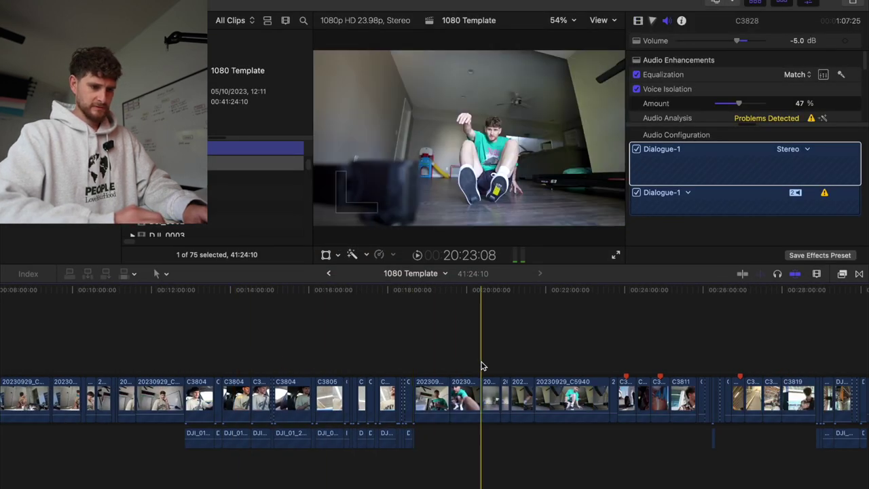
scroll(481, 363, right, 5)
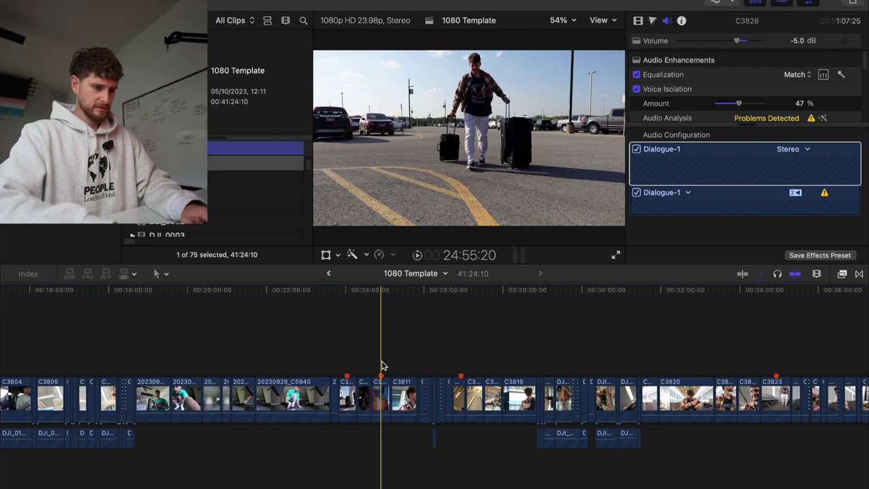
key(super+equal)
key(super+equal)
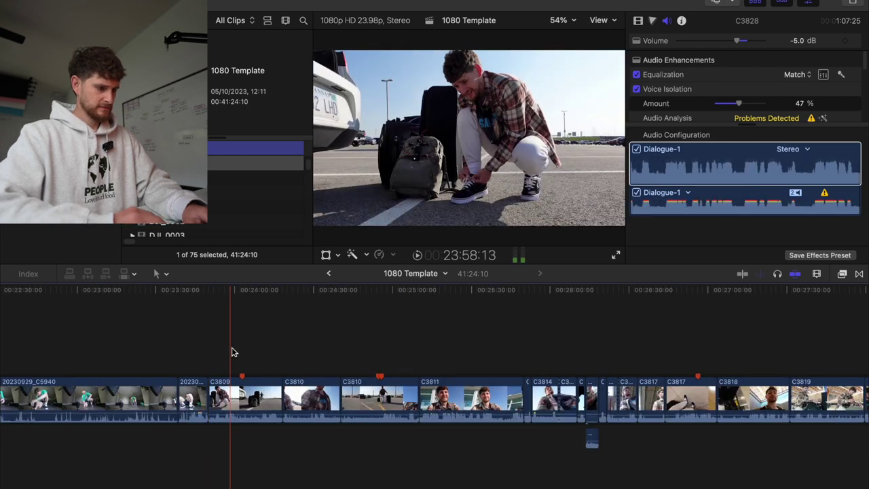
drag(233, 349, 563, 405)
click(328, 273)
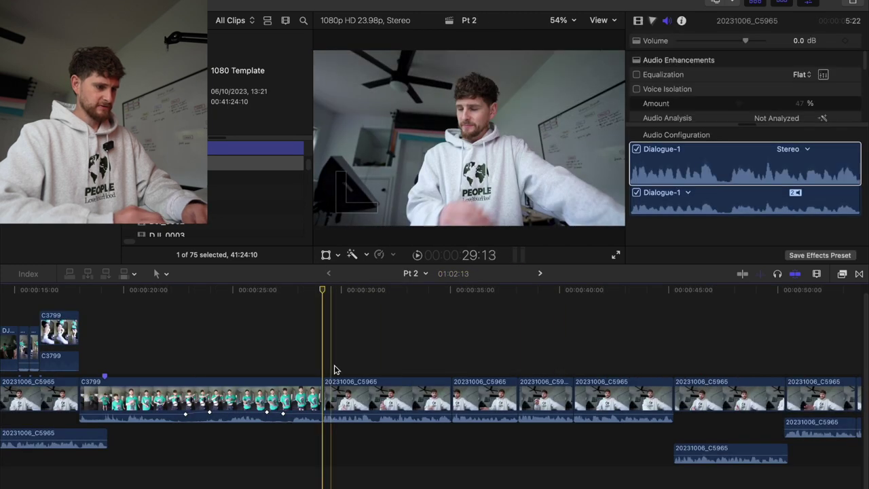
Expand the audio of the main-storyline C3799 clip and trim only its video end back about five frames before the next 20231006_C5965 clip
key(super+equal)
key(super+equal)
key(super+equal)
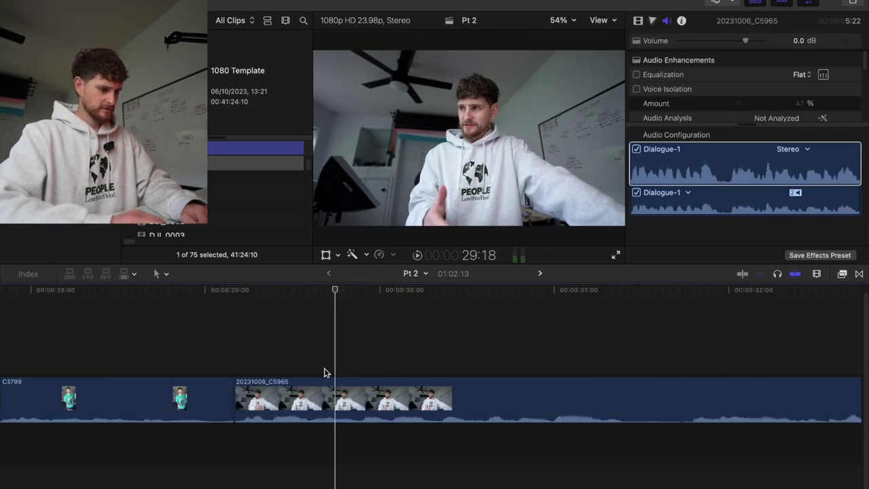
scroll(326, 373, left, 3)
key(space)
key(space)
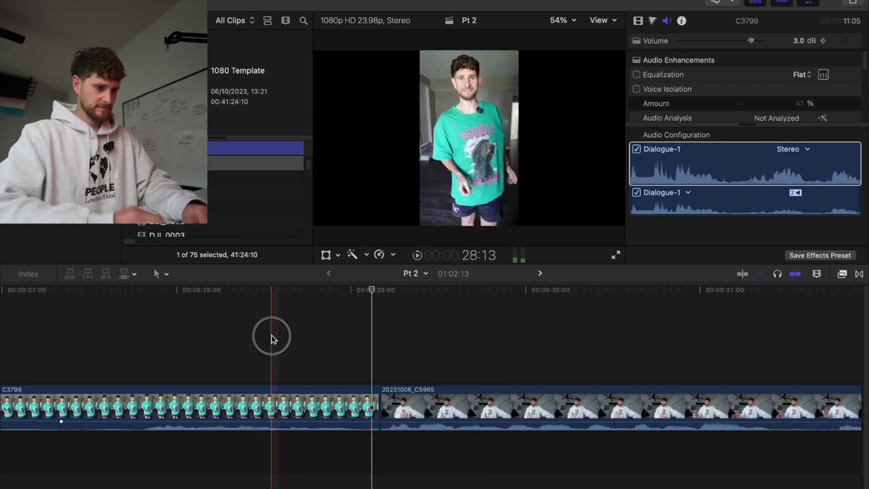
click(345, 405)
key(ctrl+s)
drag(377, 408, 343, 407)
Play back the cut from the C3799 clip through the following 20231006_C5965 clip
key(space)
click(297, 355)
scroll(297, 355, right, 3)
key(super+minus)
key(super+minus)
key(space)
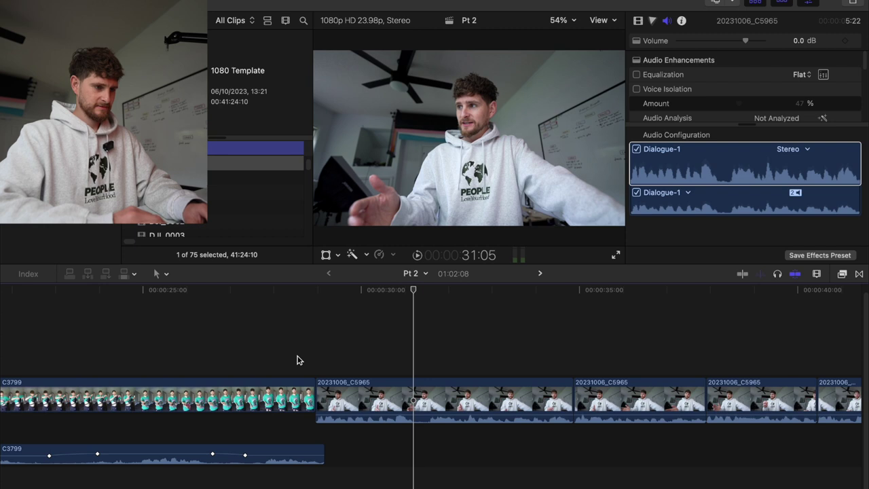
key(space)
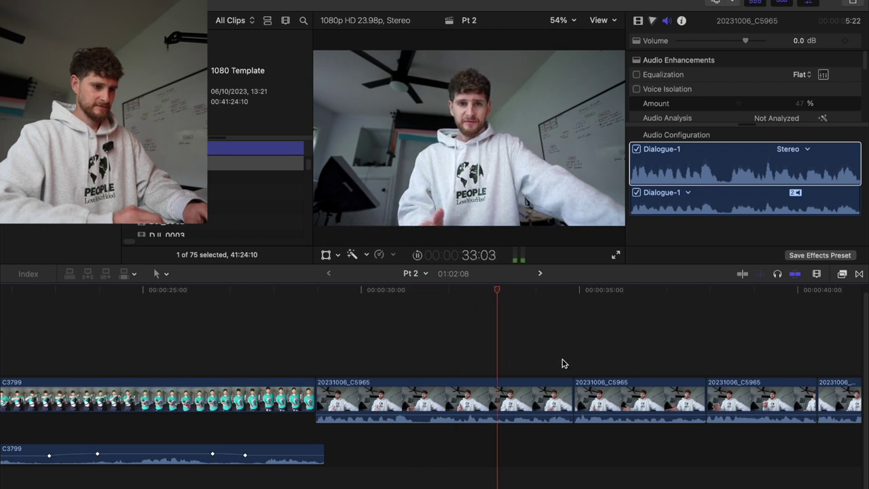
Split the 20231006_C5965 clip at 34:22 and delete the one-frame piece at its start
key(ctrl+equal)
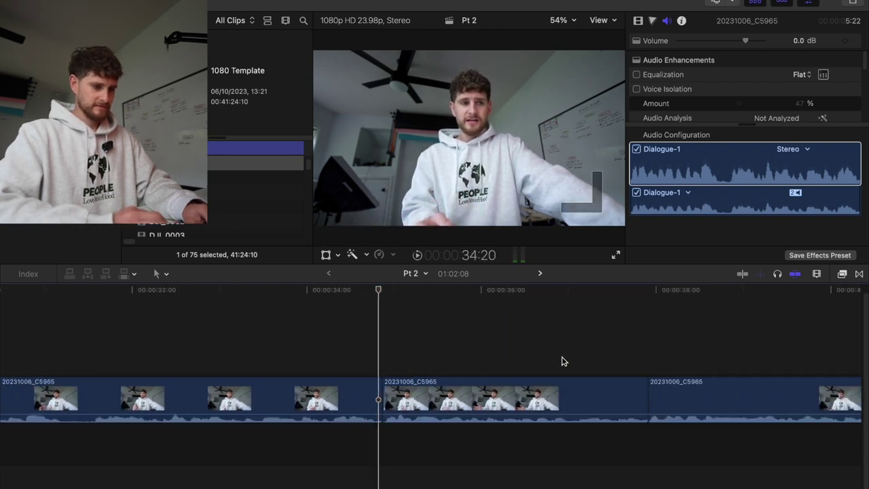
click(380, 350)
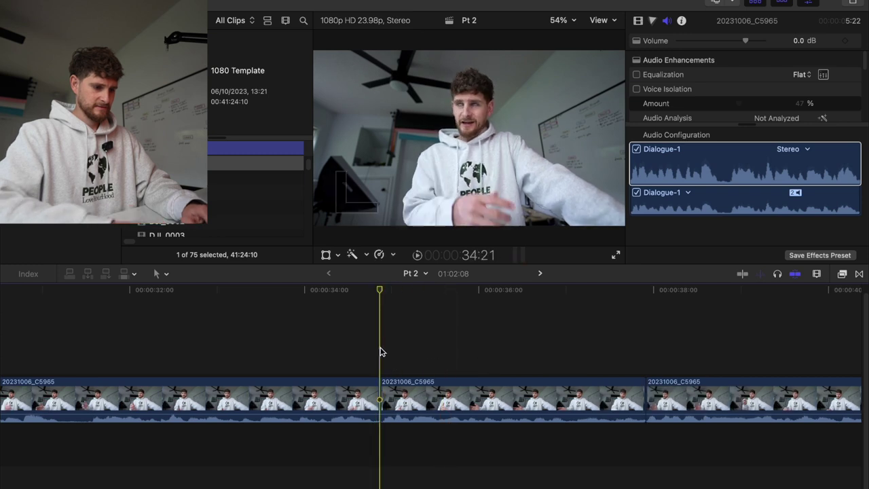
key(super+equal)
key(Right)
key(Right)
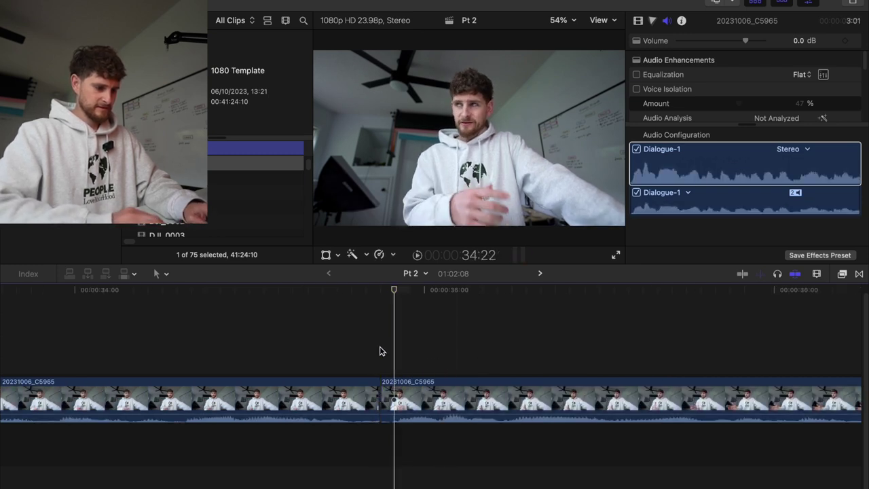
key(super+b)
click(386, 399)
key(BackSpace)
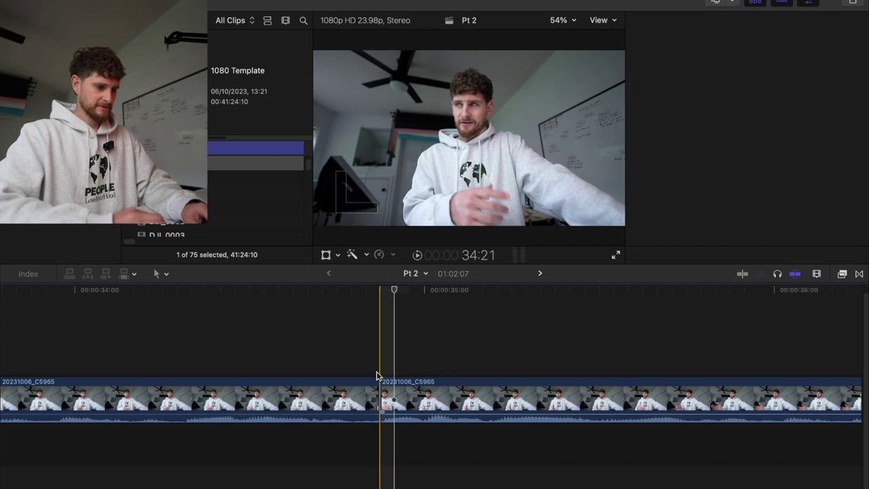
Expand the audio of the 20231006_C5965 clip ending at 34:21 and trim only its video end back about one frame
click(367, 355)
key(ctrl+s)
drag(377, 397, 365, 397)
key(space)
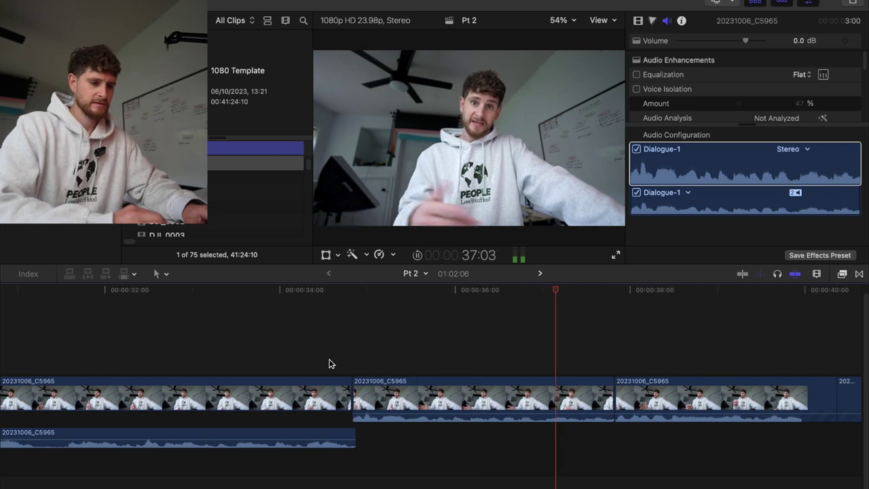
key(space)
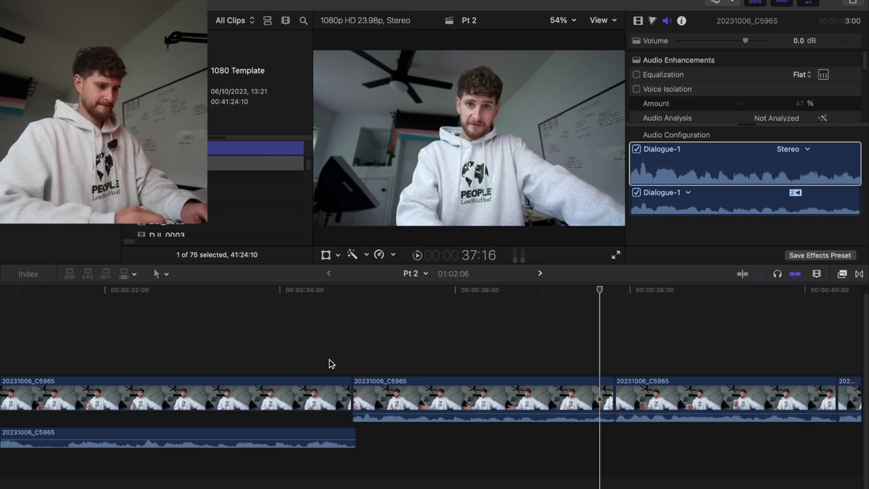
scroll(329, 364, left, 10)
click(95, 349)
key(space)
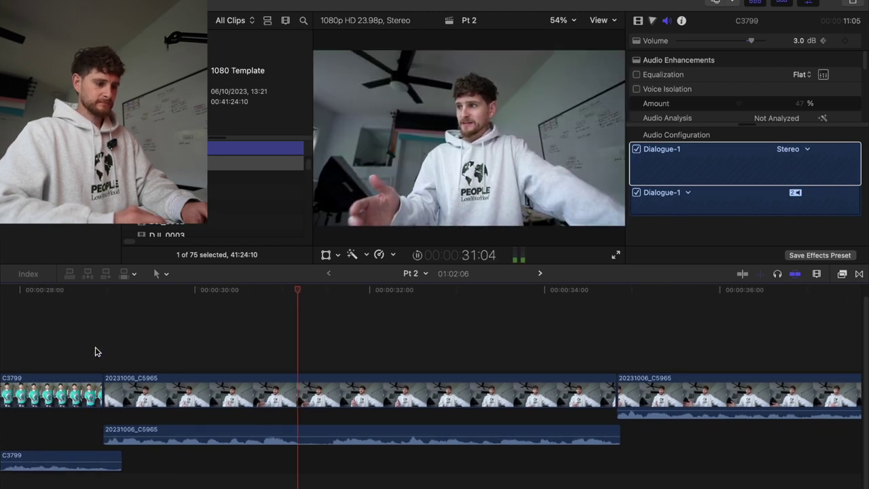
key(space)
Paste the copied parking-lot and airport clips at 37:20, right after the second 20231006_C5965 clip
scroll(539, 378, right, 5)
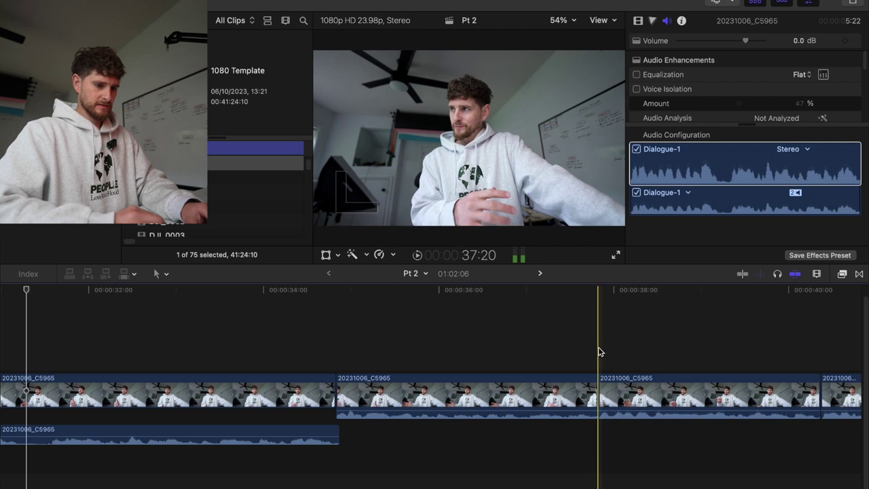
key(super+v)
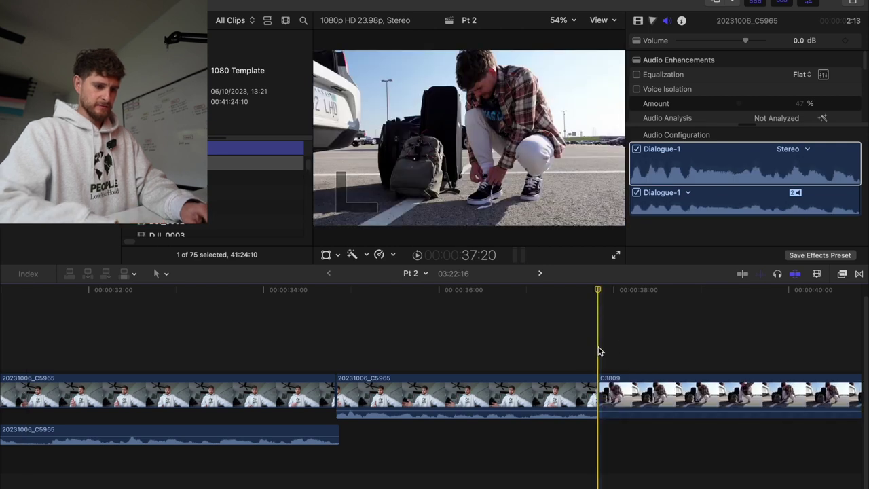
key(super+minus)
key(super+minus)
scroll(599, 351, right, 8)
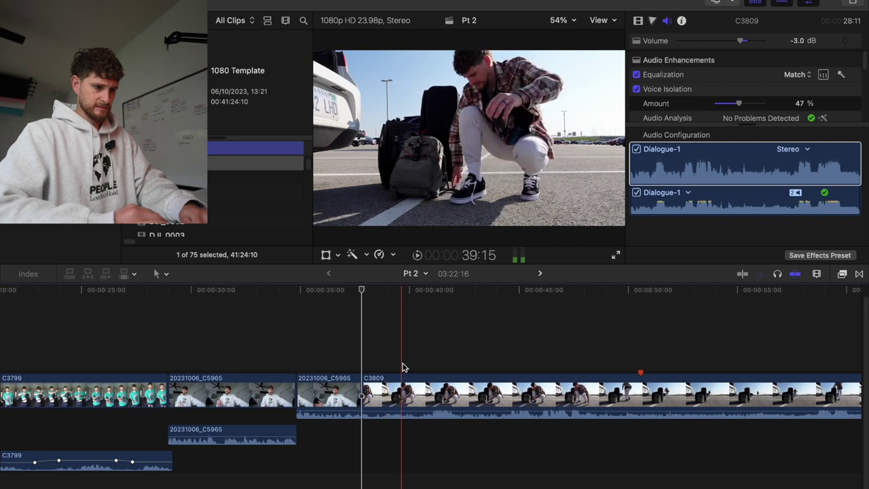
Split off the opening 2:08 of C3809, mute it, and connect it above the start of the 20231006_C5965 clip following C3799
key(cmd+b)
click(386, 392)
drag(386, 392, 185, 377)
click(165, 325)
key(space)
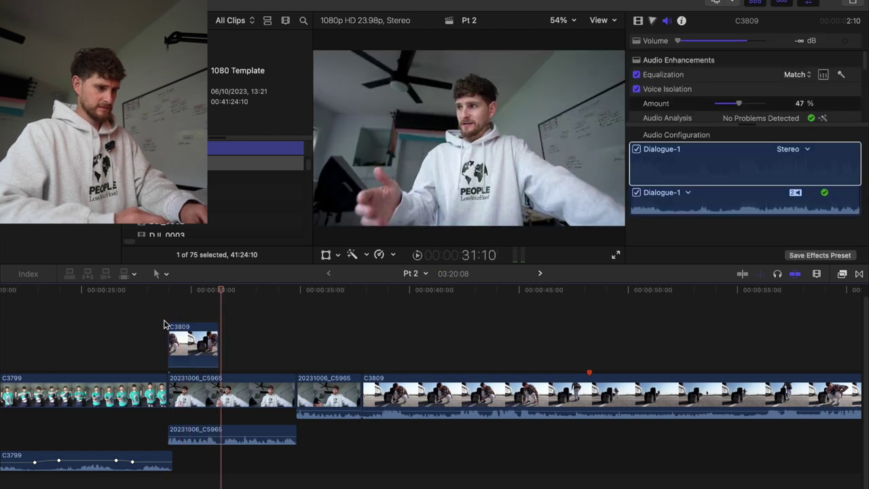
key(space)
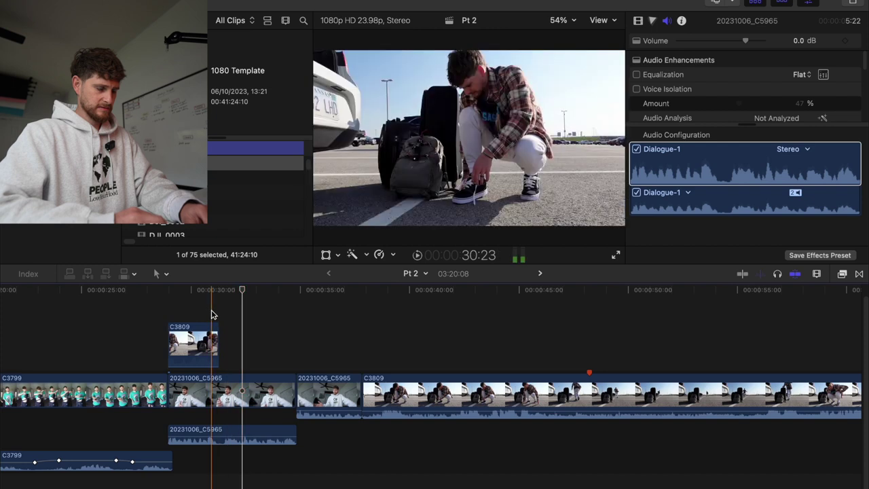
Play the section with the connected C3809 clip disabled, and enable the clip again
click(199, 343)
key(v)
click(169, 310)
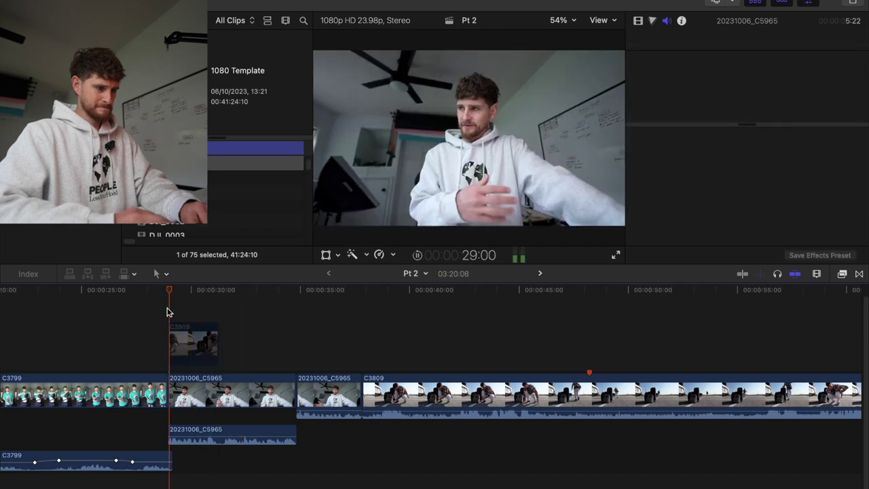
key(space)
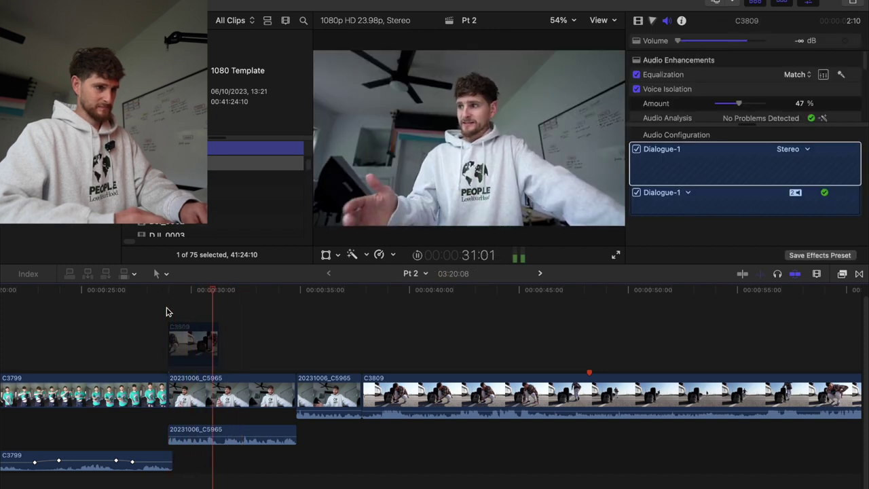
key(space)
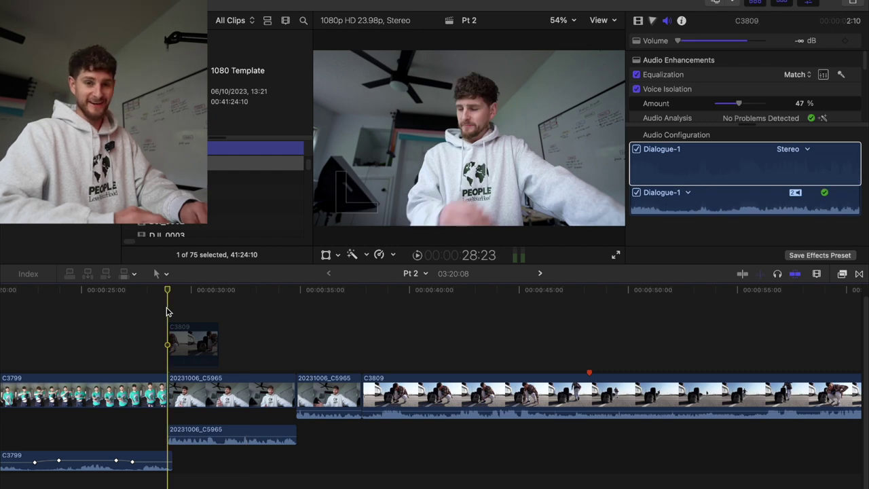
key(space)
click(176, 331)
key(v)
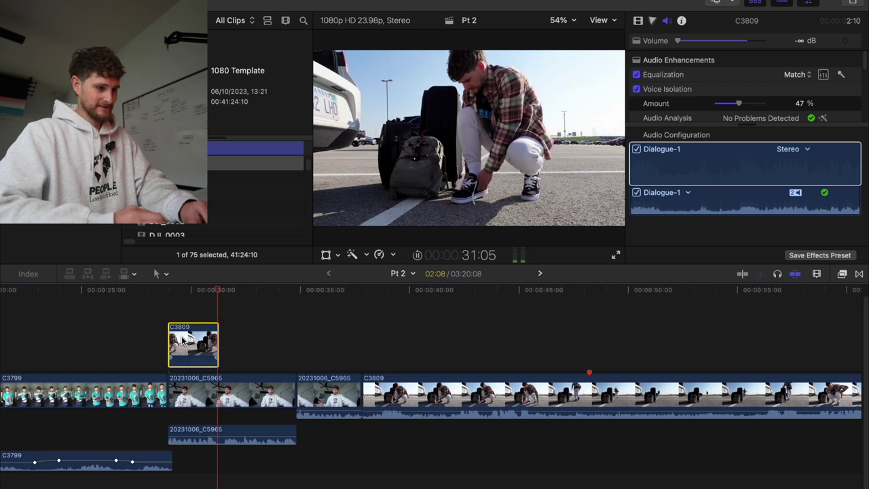
key(space)
key(space)
key(space)
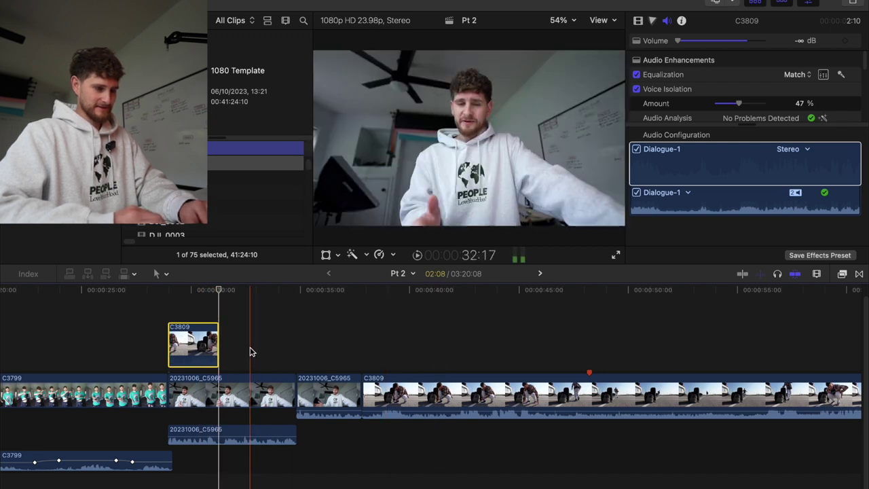
click(169, 311)
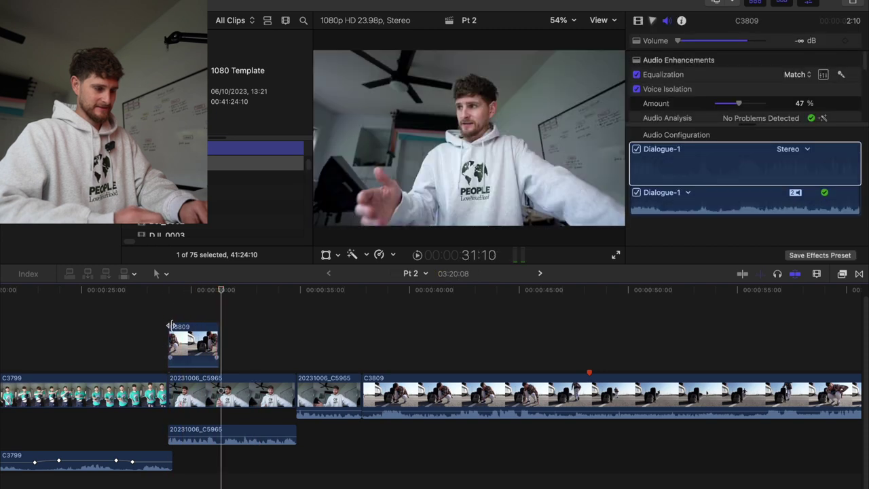
Cut a 3:06 piece from C3809 at about 49:15 and connect it above the talking clip, directly after the first connected C3809 clip
scroll(171, 328, right, 5)
scroll(407, 349, right, 4)
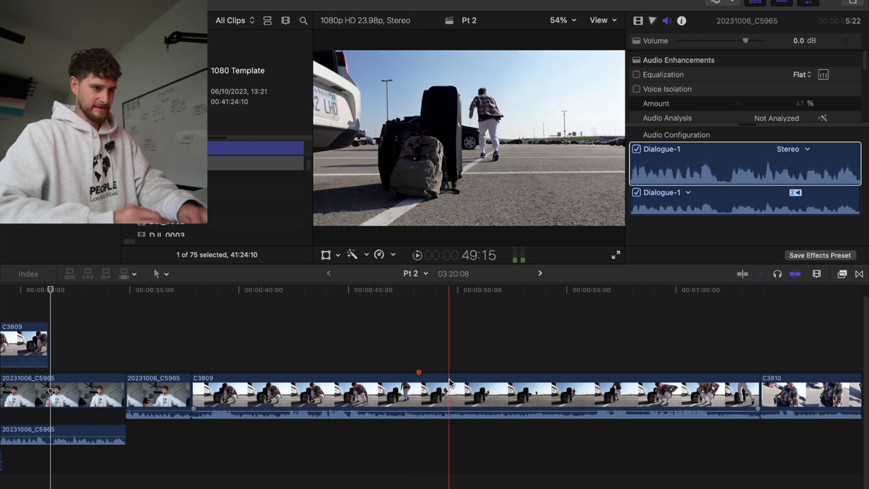
key(super+b)
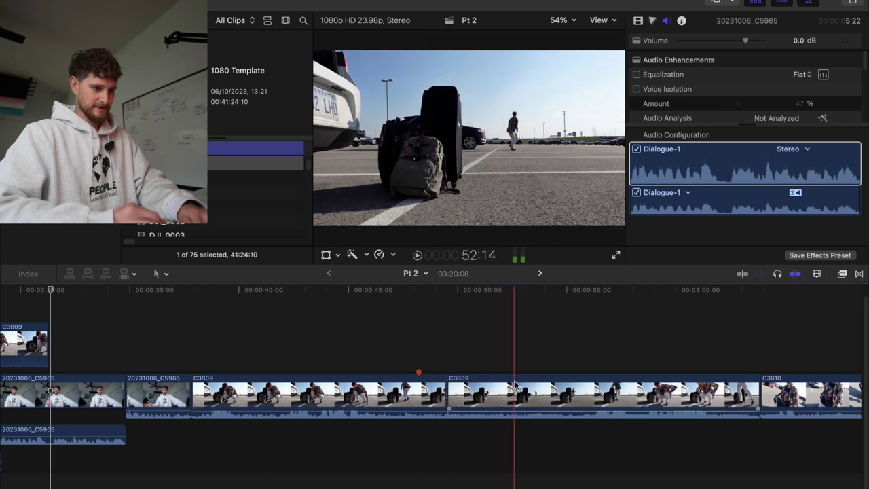
key(super+b)
drag(516, 385, 78, 347)
key(space)
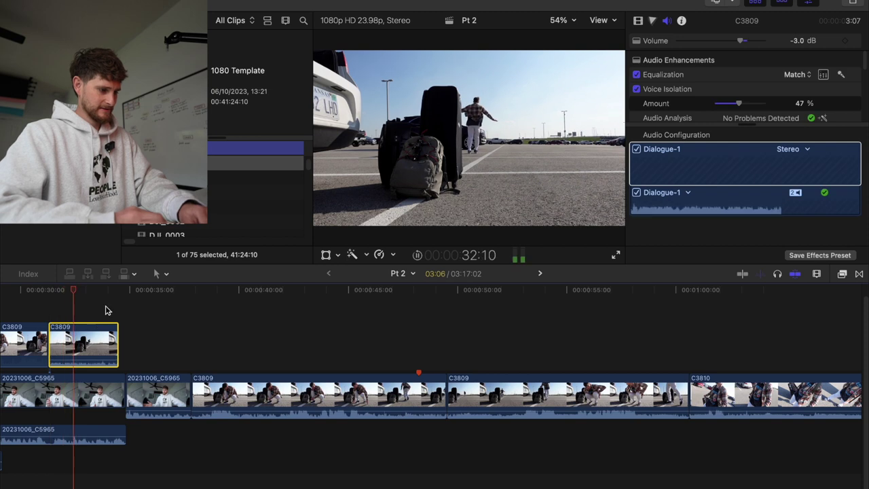
click(107, 309)
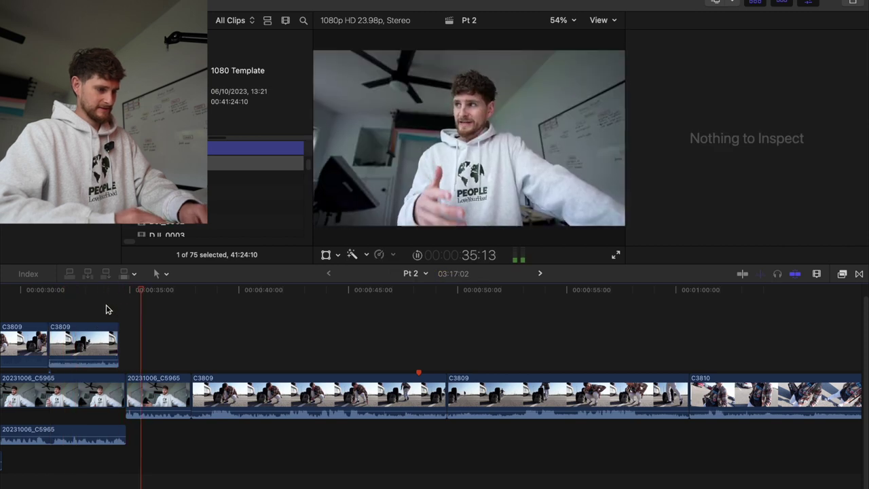
key(space)
Delete the two remaining C3809 pieces and the first C3810 clip from the main storyline
scroll(466, 361, right, 1)
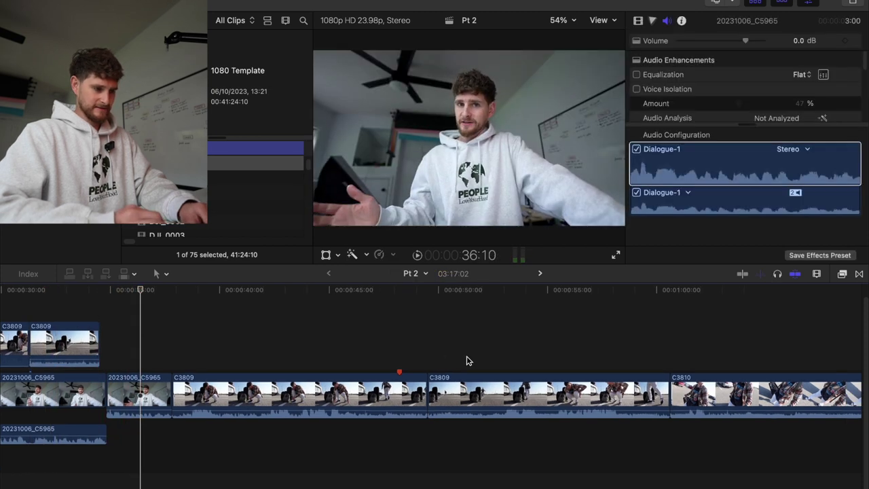
drag(383, 358, 483, 398)
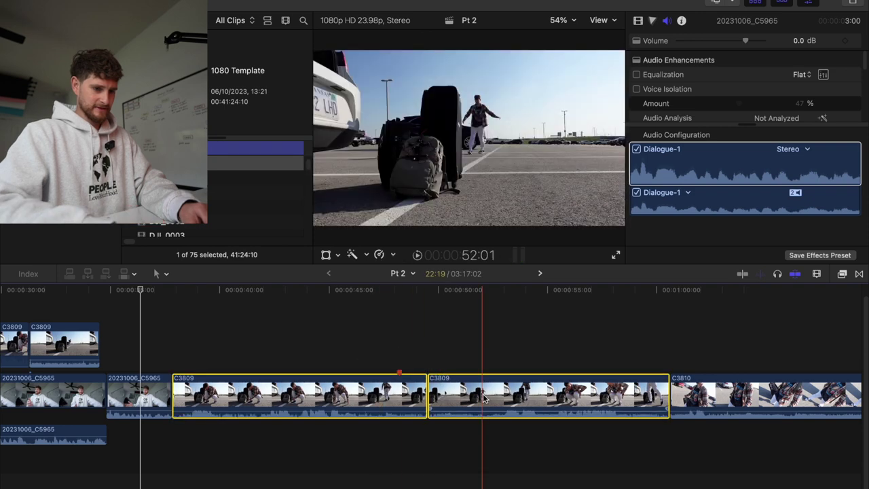
key(Delete)
key(l)
click(483, 399)
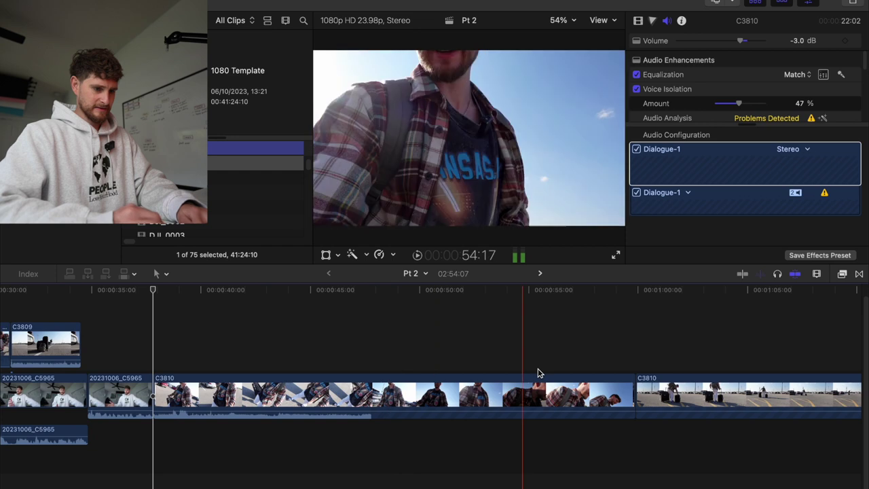
key(Delete)
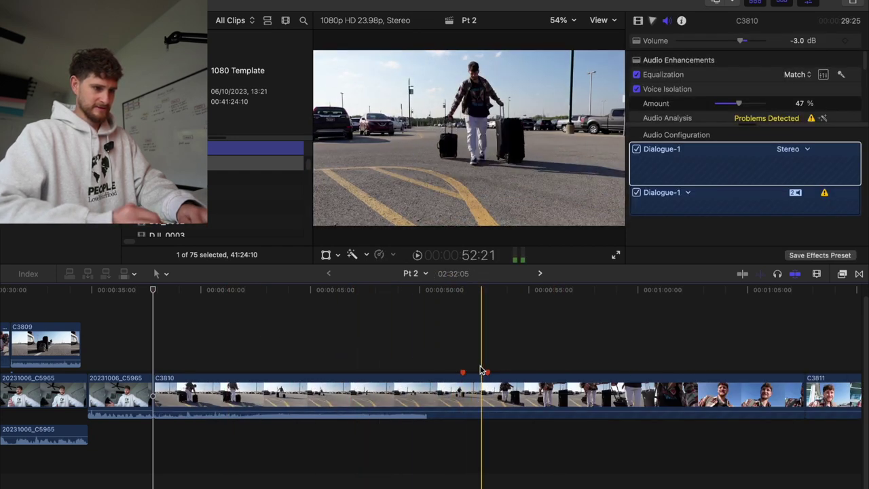
Split C3810 to isolate a 2:04 piece starting at about 51:12, and delete the 13:17 piece before it
key(super+b)
key(space)
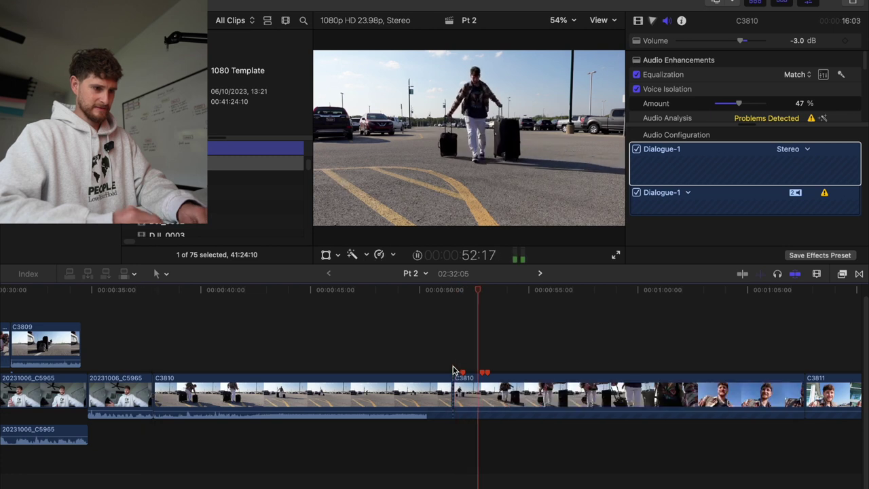
key(space)
click(449, 383)
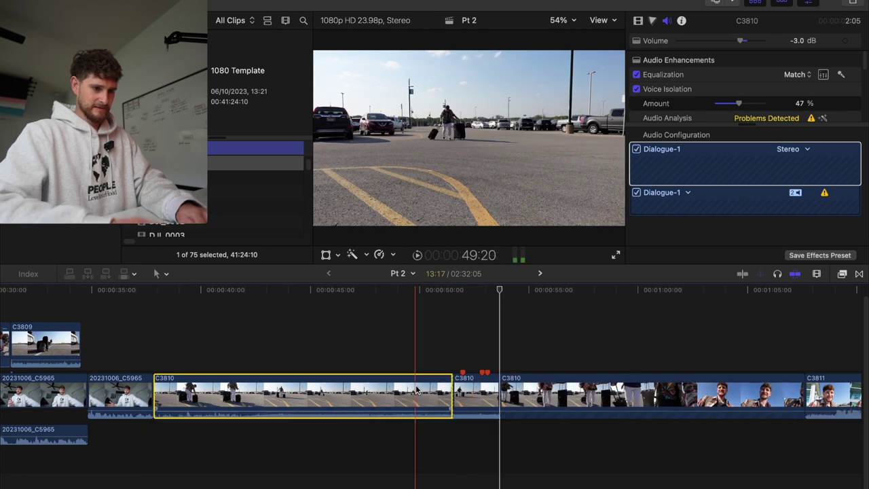
key(BackSpace)
Connect the 2:04 C3810 piece above the talking clips right after the second C3809 clip, with its volume at -18 dB
scroll(415, 386, left, 5)
drag(478, 392, 387, 373)
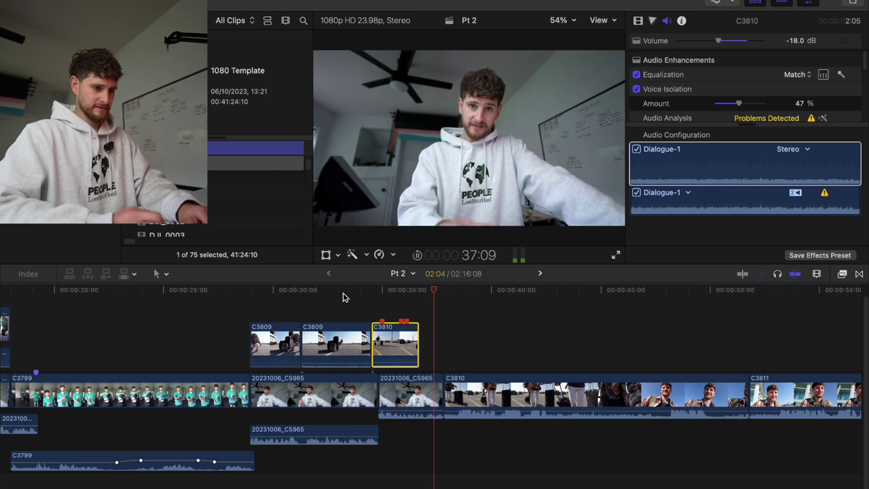
scroll(343, 297, right, 4)
key(space)
scroll(343, 297, left, 5)
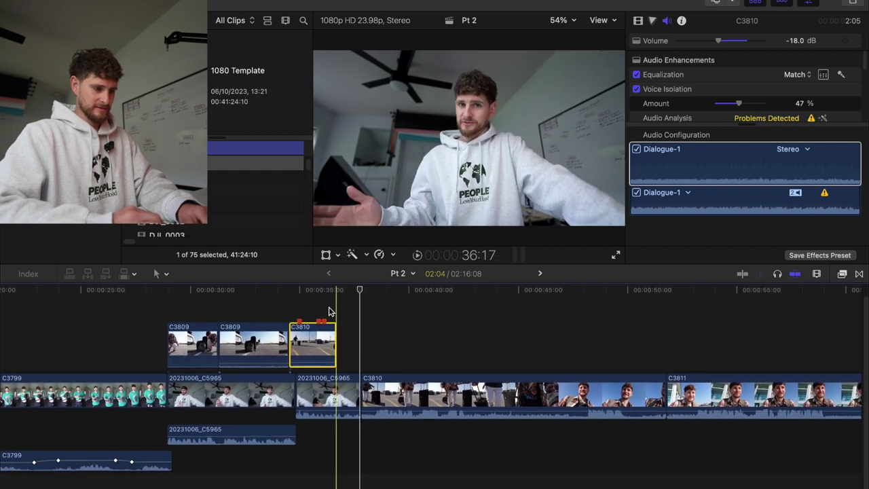
scroll(314, 311, right, 5)
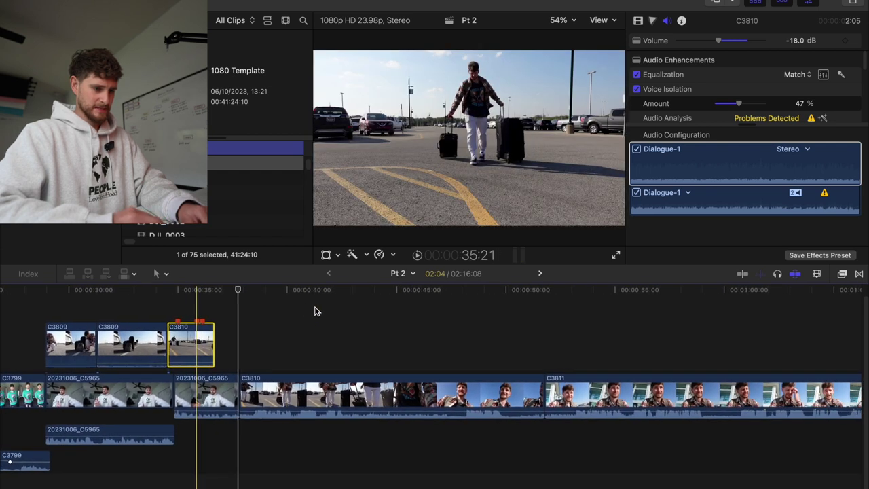
Delete the remaining C3810 clip from the main storyline and split C3811 at about 45:00 and 46:18
click(432, 390)
key(Delete)
click(435, 385)
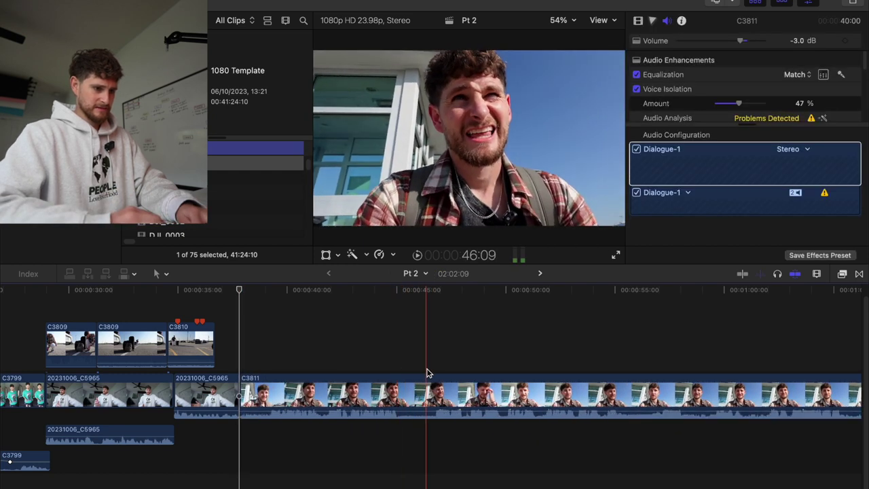
key(super+b)
key(super+b)
Try deleting the C3811 pieces on both sides of the short middle piece, and undo the deletion
click(493, 387)
super+click(372, 387)
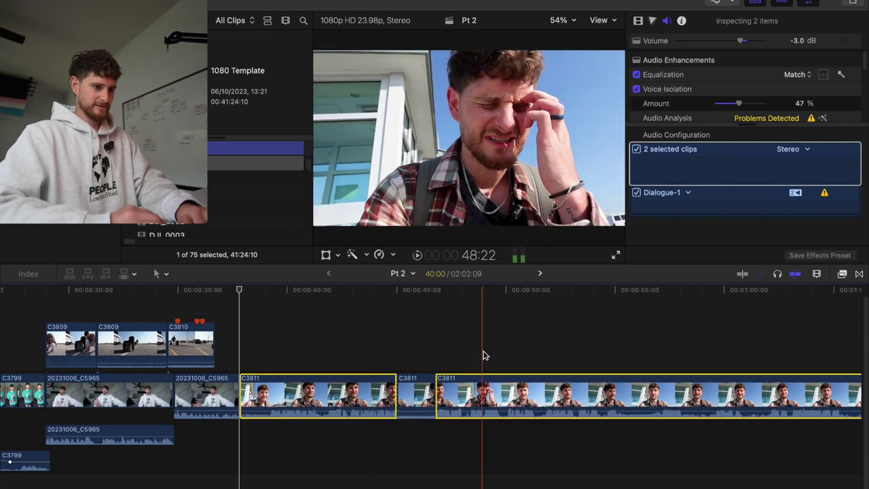
scroll(521, 356, right, 10)
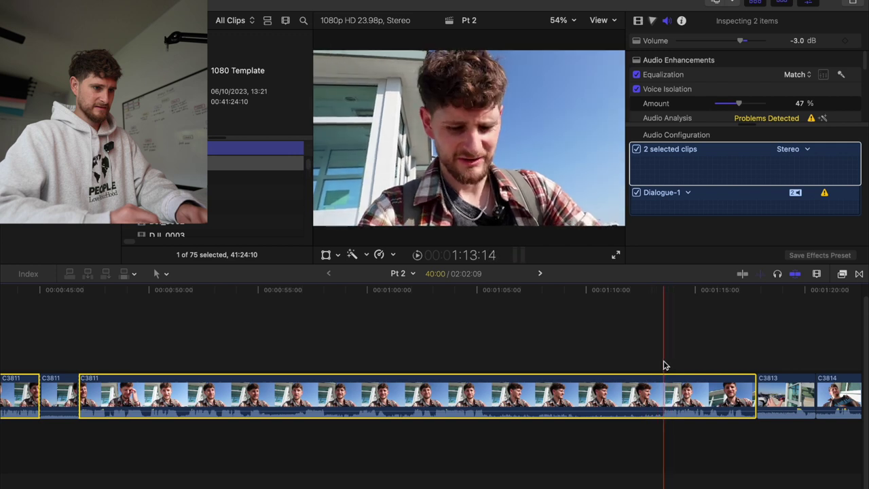
scroll(583, 367, left, 3)
key(BackSpace)
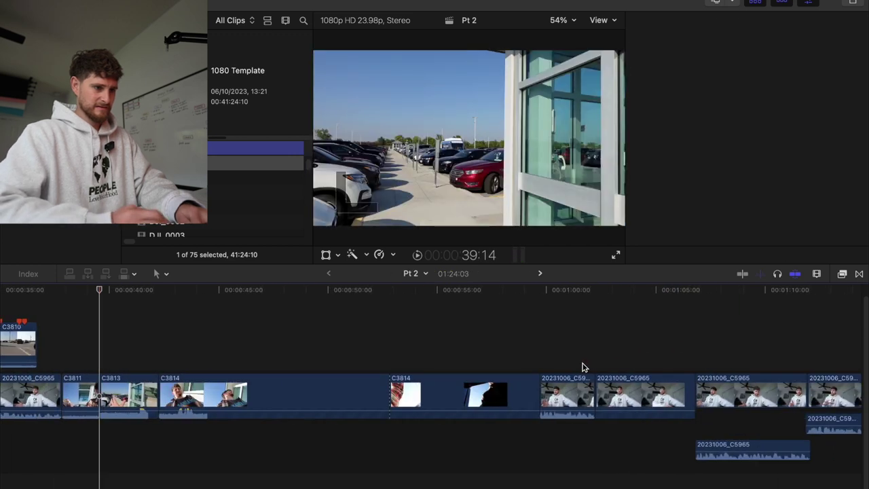
scroll(583, 368, left, 4)
key(super+z)
key(super+z)
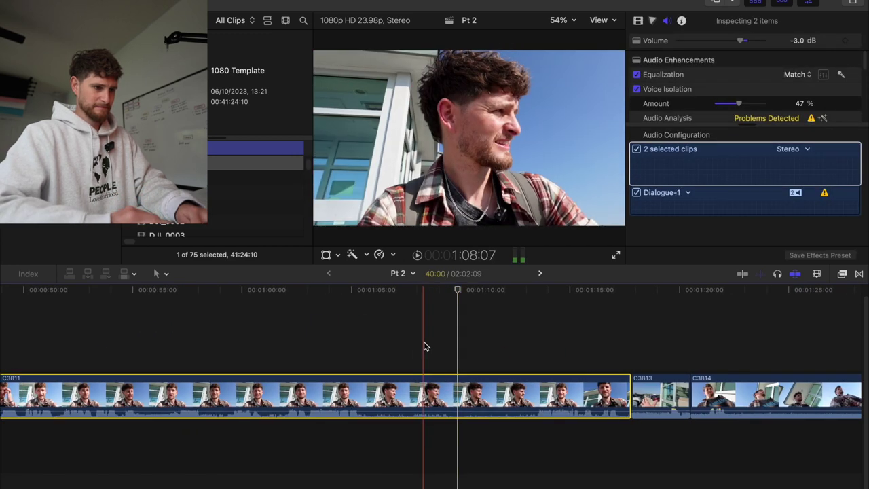
Isolate a piece of the last C3811 section lasting 1:06 from about 1:06:01, and delete the footage on both sides of it
key(super+b)
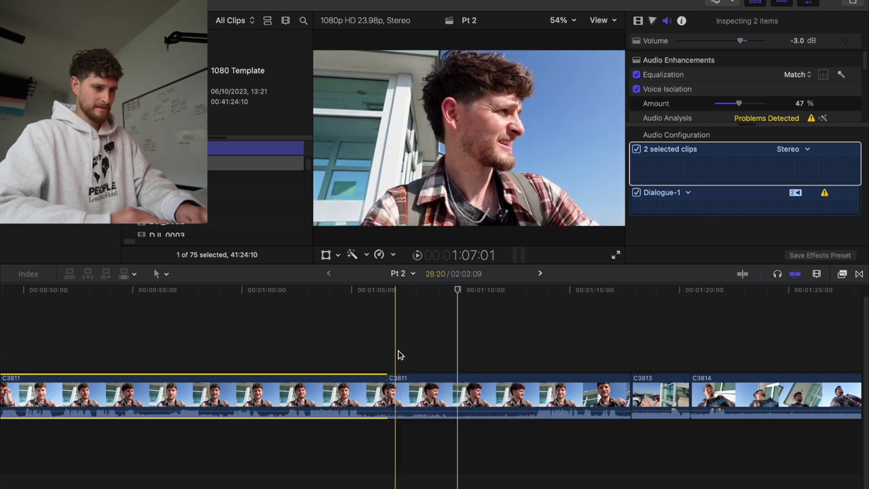
key(super+z)
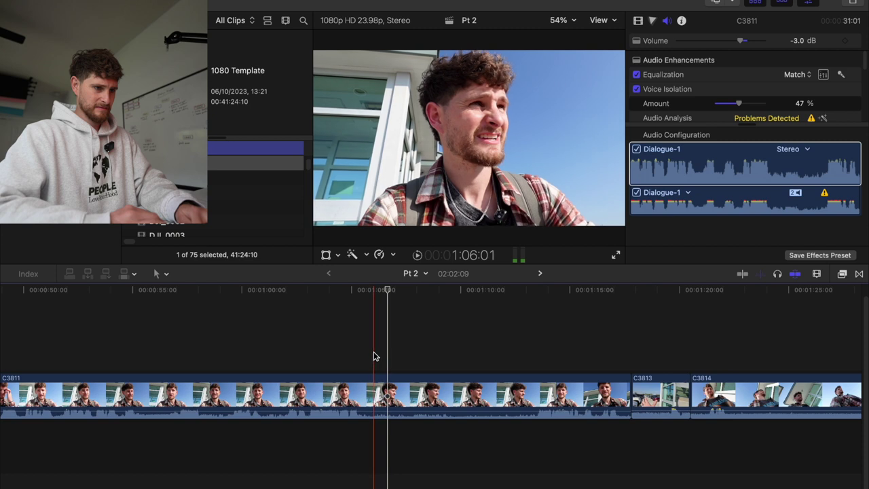
key(super+b)
key(super+b)
click(419, 376)
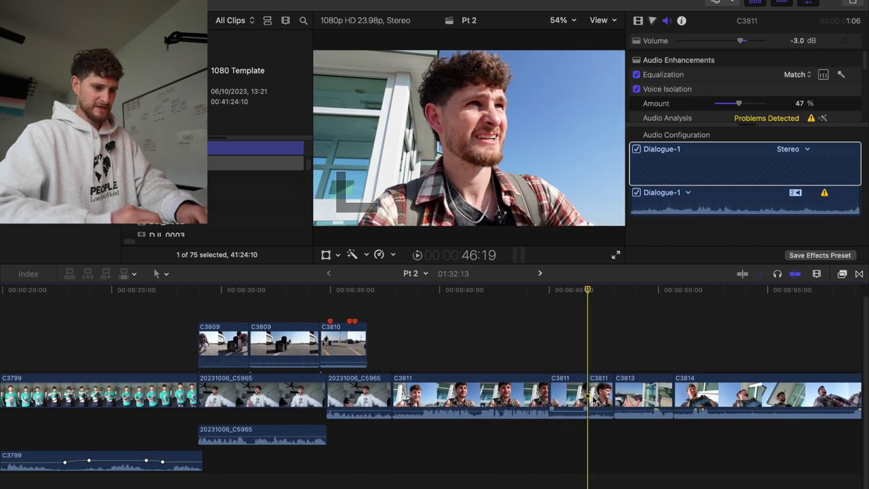
Connect the short C3811 piece above the talking clip after C3810, and delete the long C3811 and C3813 clips from the main storyline
drag(601, 396, 379, 371)
key(space)
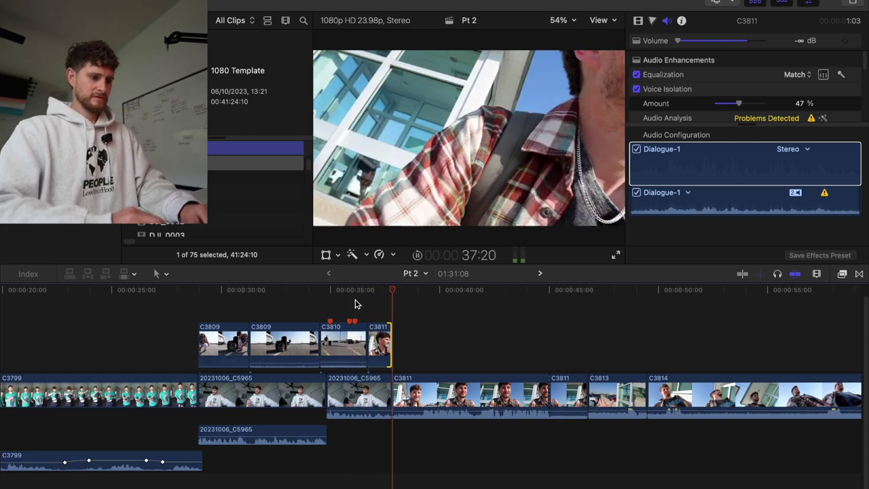
key(Delete)
click(462, 395)
key(Delete)
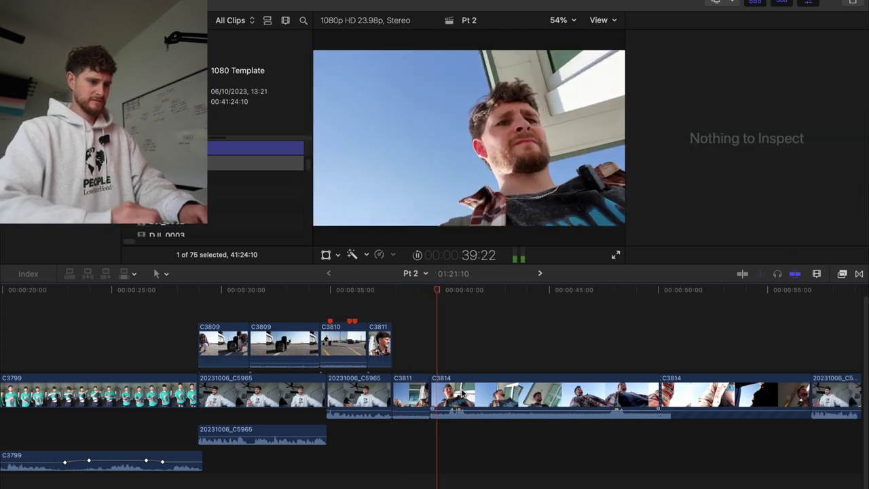
Delete the remaining C3811 piece and both C3814 clips between the talking clips in the main storyline
drag(422, 367, 471, 401)
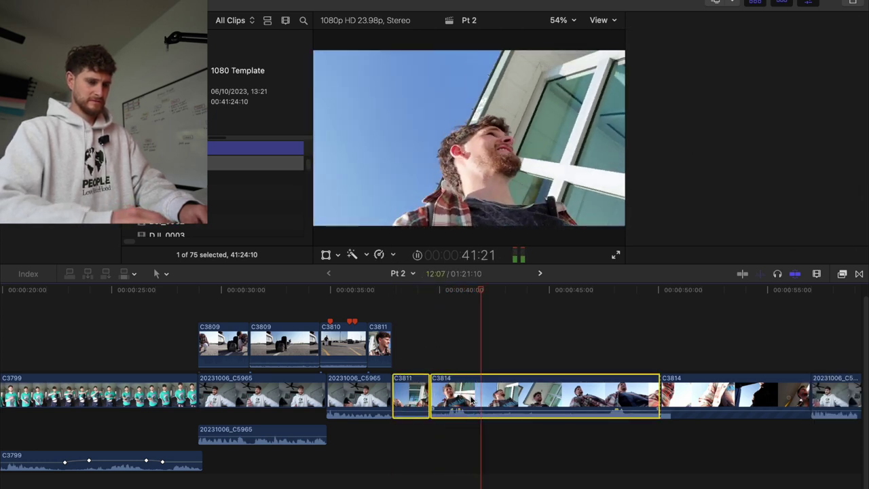
key(space)
scroll(472, 400, right, 3)
scroll(472, 400, right, 3)
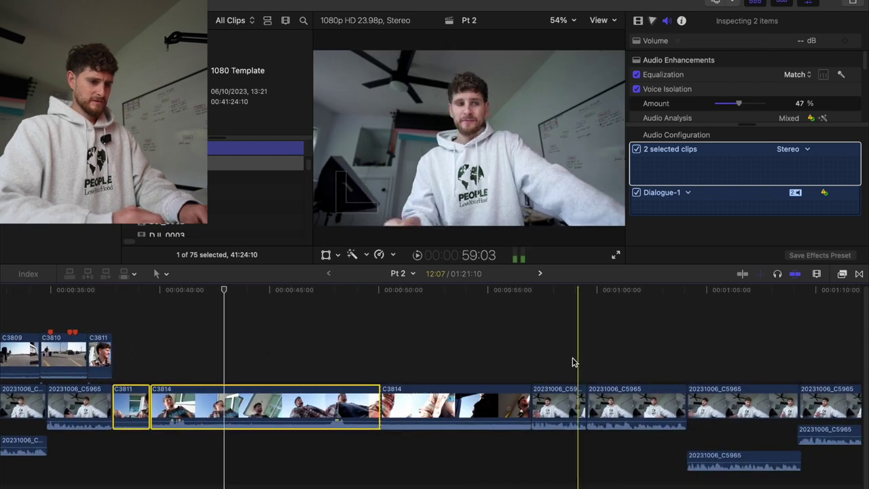
click(532, 362)
key(space)
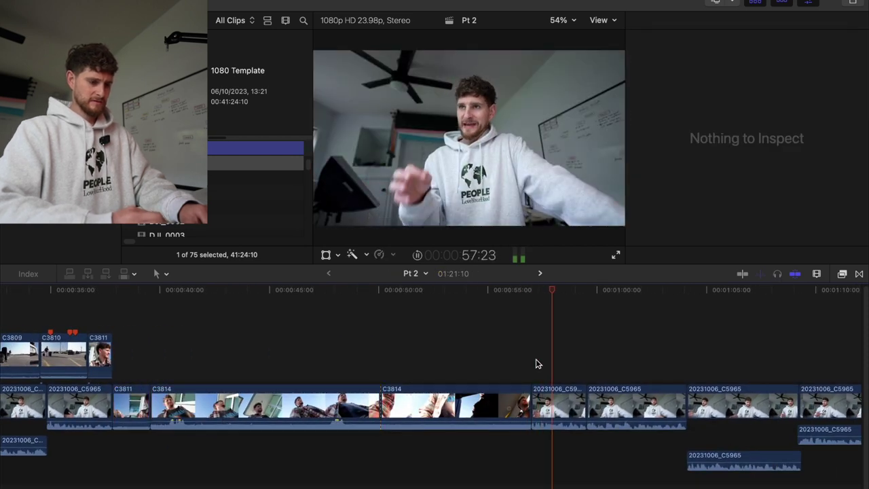
key(space)
scroll(537, 363, left, 3)
drag(519, 354, 190, 407)
key(BackSpace)
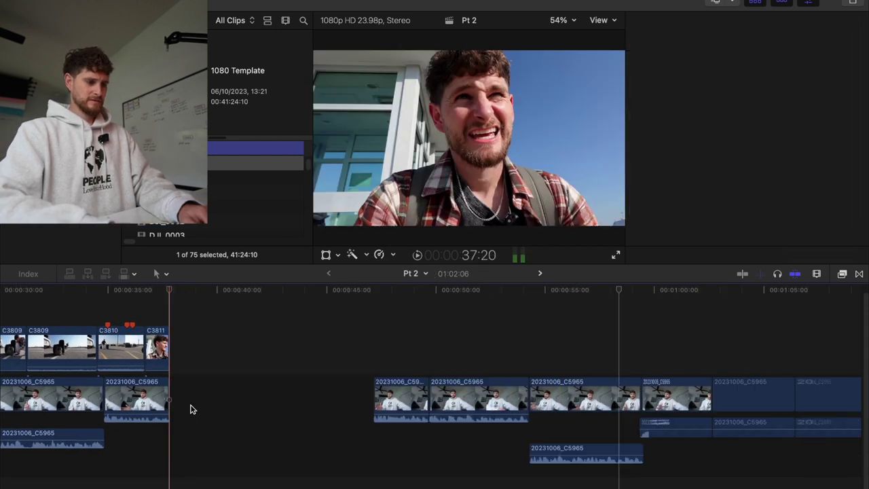
Switch to the Notion script and review the Reason, Want and Process rows against the Pt 2 timeline
key(super+Tab)
key(super+Tab)
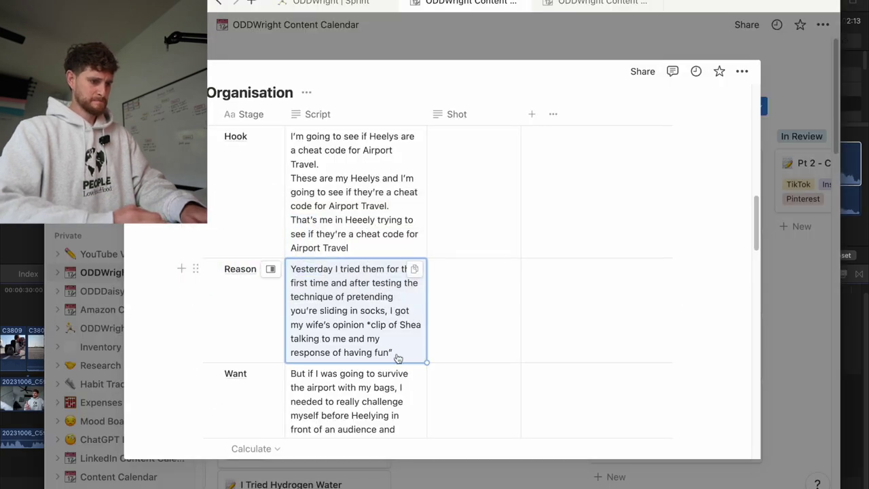
scroll(397, 357, down, 3)
scroll(396, 355, up, 5)
scroll(398, 354, down, 5)
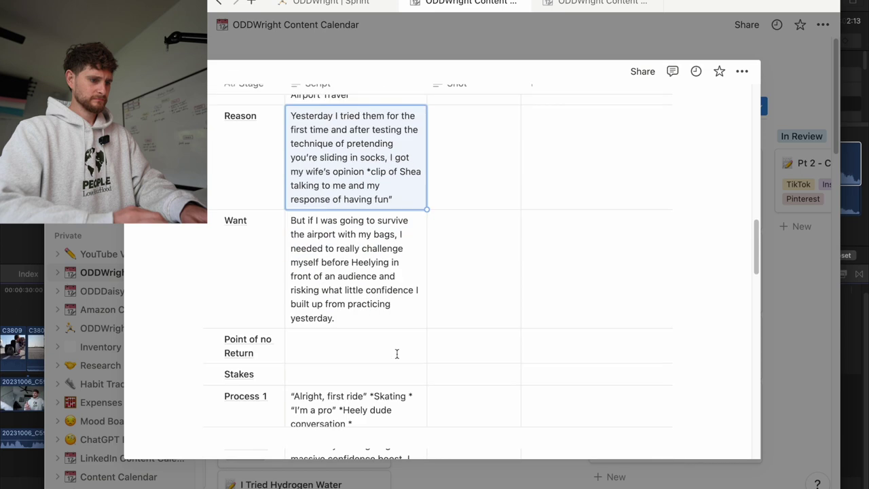
scroll(398, 354, down, 3)
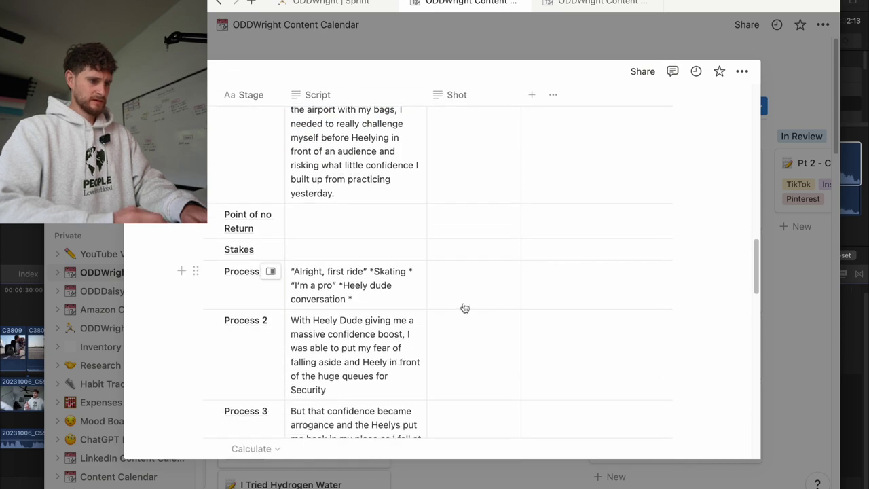
key(super+Tab)
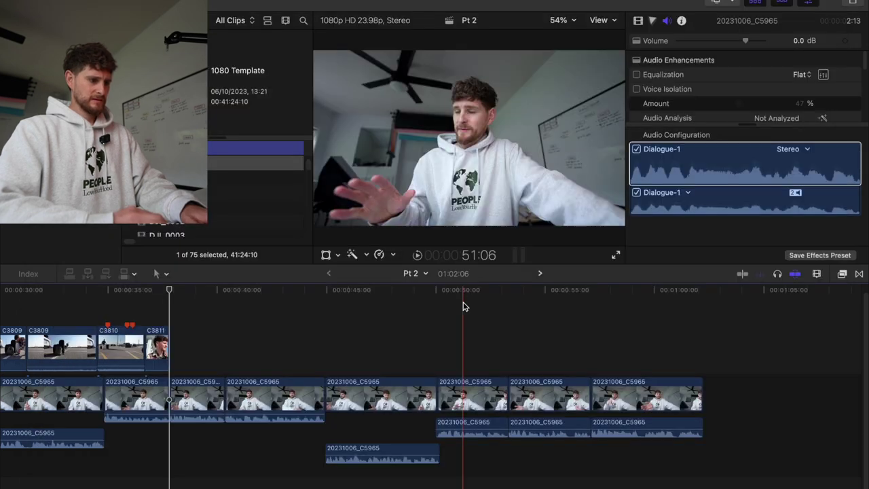
scroll(463, 307, left, 5)
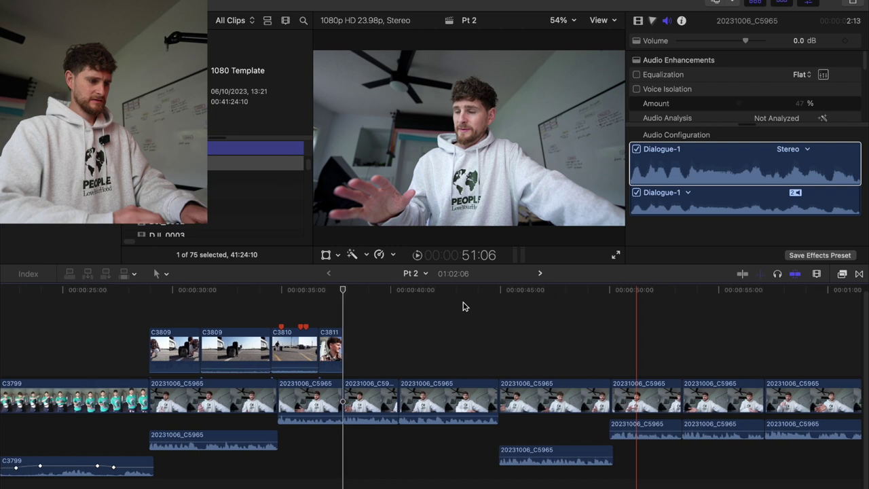
key(super+Tab)
key(Escape)
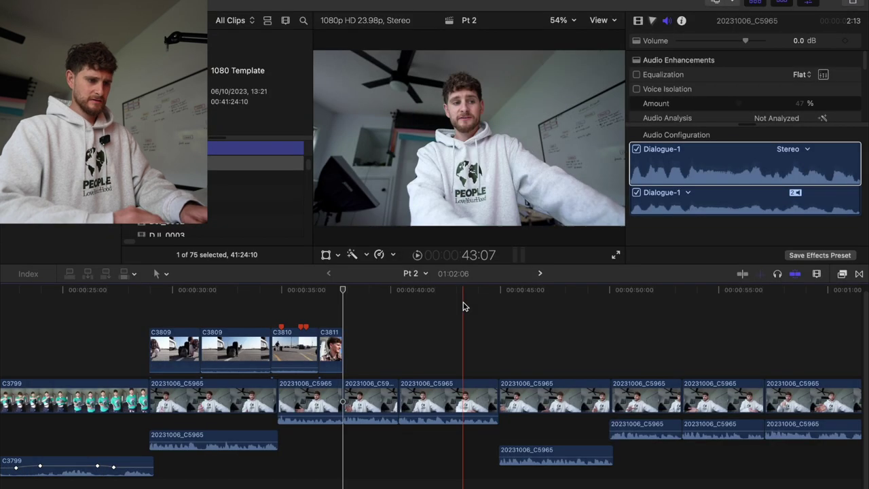
Copy the two adjacent C3817 clips from the 1080 Template project and insert them into Pt 2 at 37:20
click(541, 275)
click(462, 339)
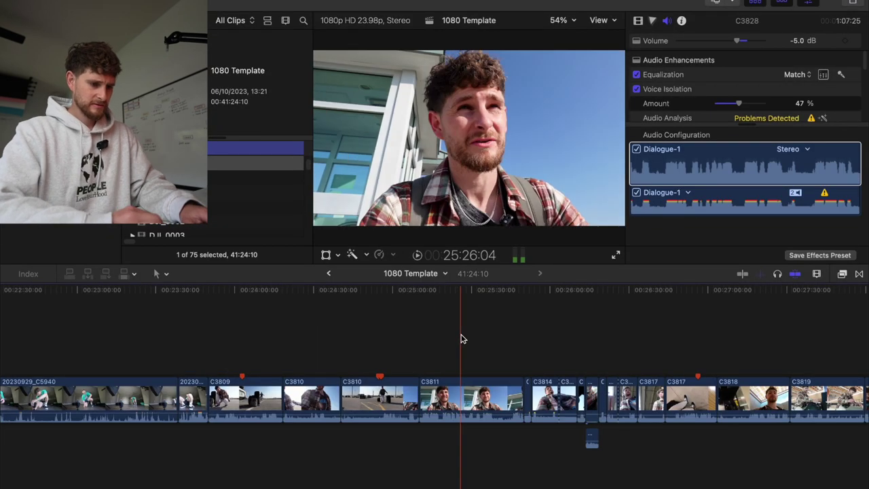
scroll(464, 341, right, 6)
key(space)
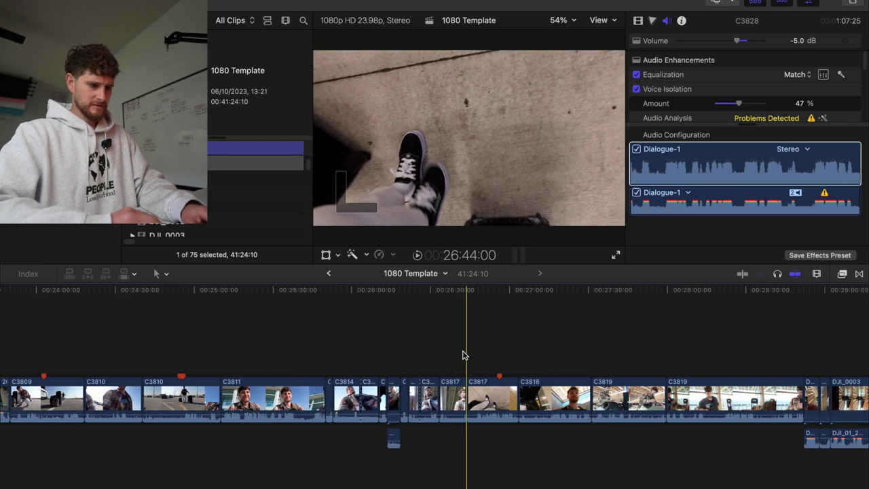
click(440, 357)
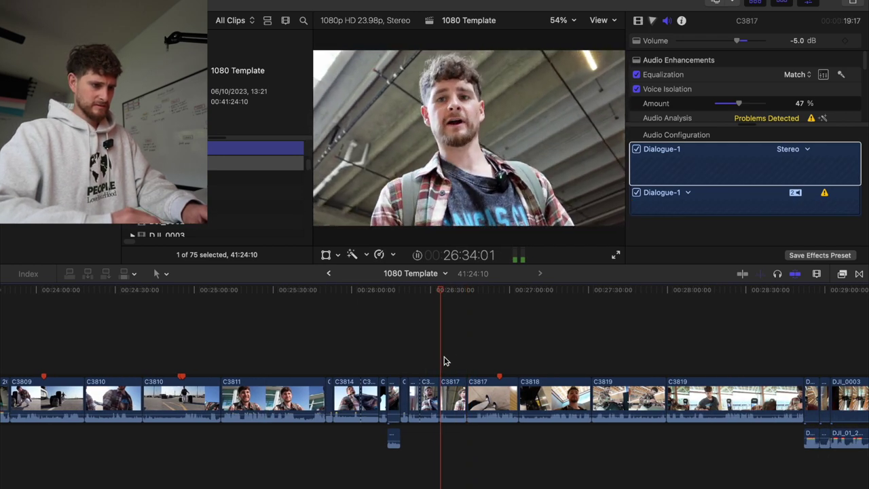
drag(439, 348, 519, 420)
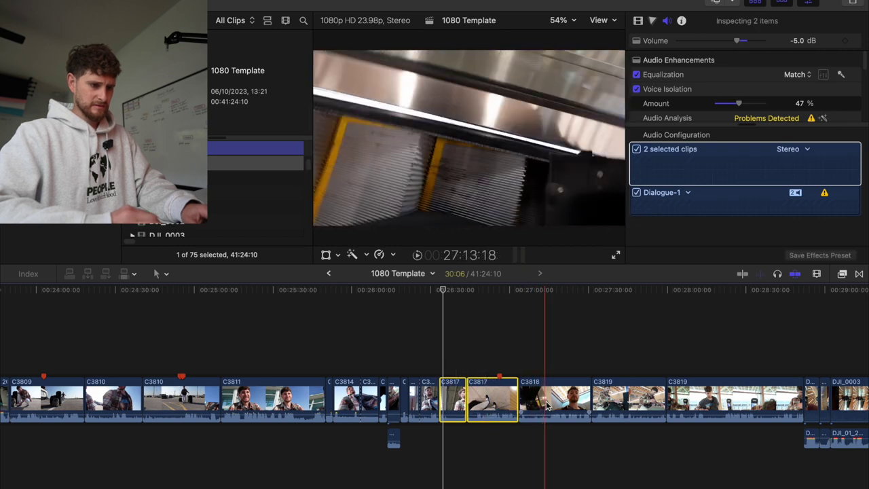
click(329, 273)
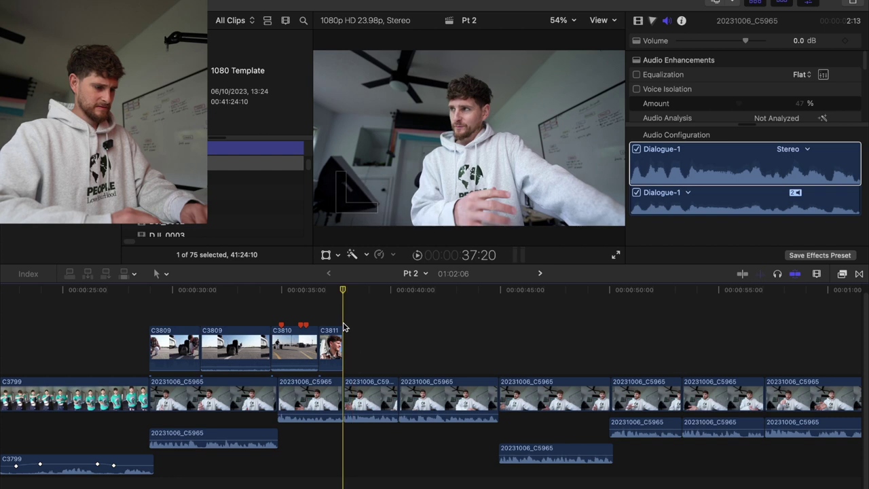
key(super+v)
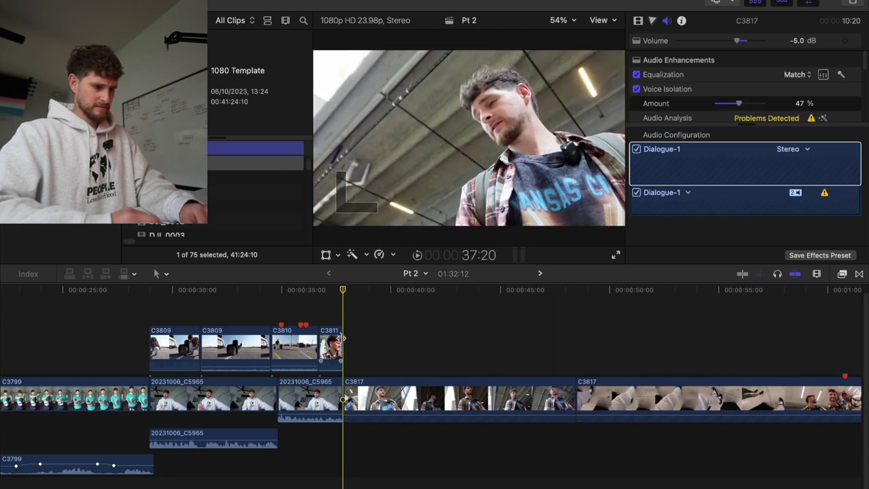
Play the transition into C3817 and delete the connected C3811 clip above the talking clip
key(space)
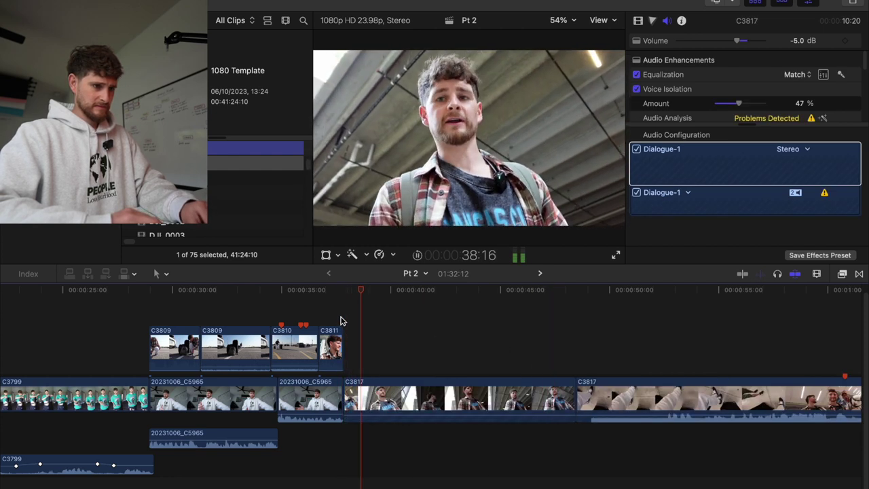
click(316, 319)
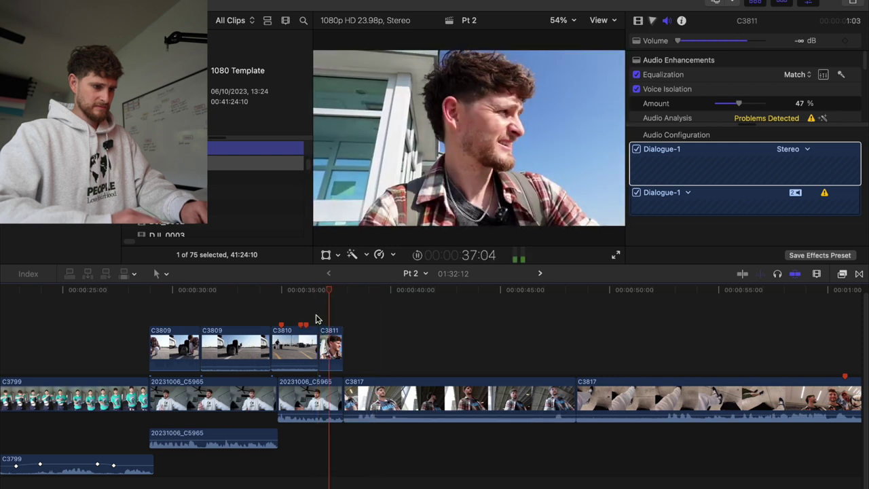
click(331, 346)
key(Delete)
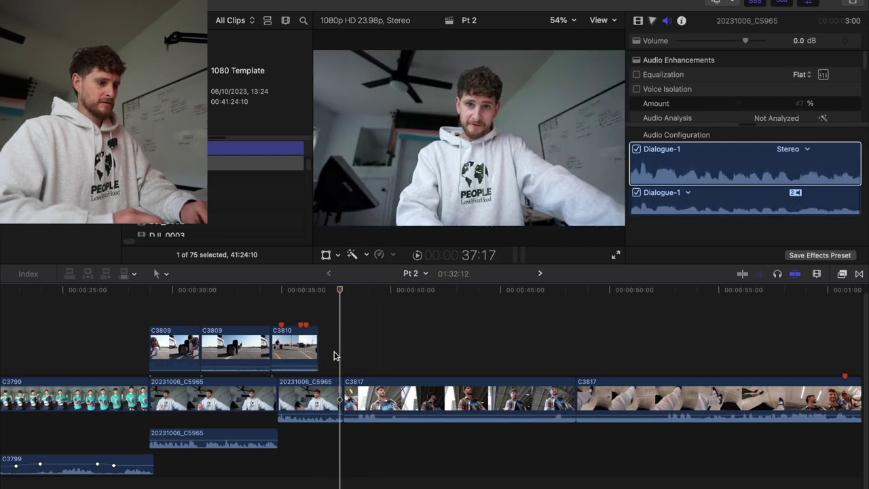
Extend the start of the first C3817 clip to a clip length of 11:10 and add a marker at 39:04
drag(348, 392, 335, 401)
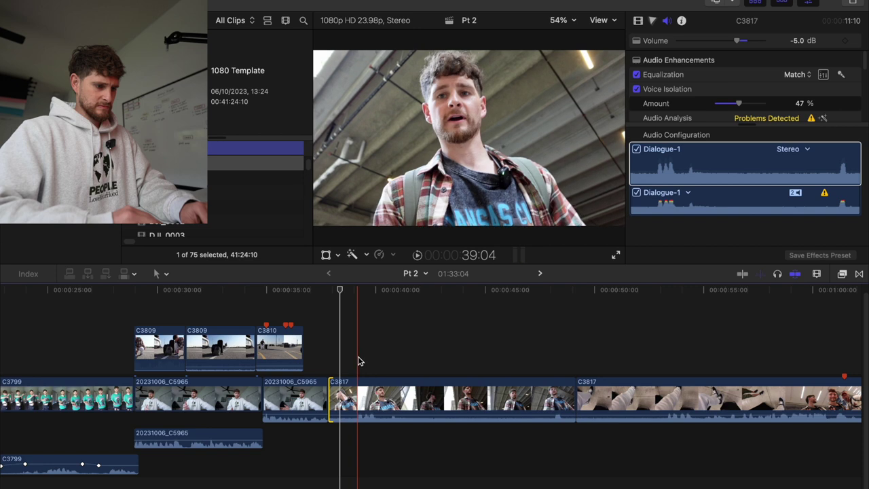
click(358, 361)
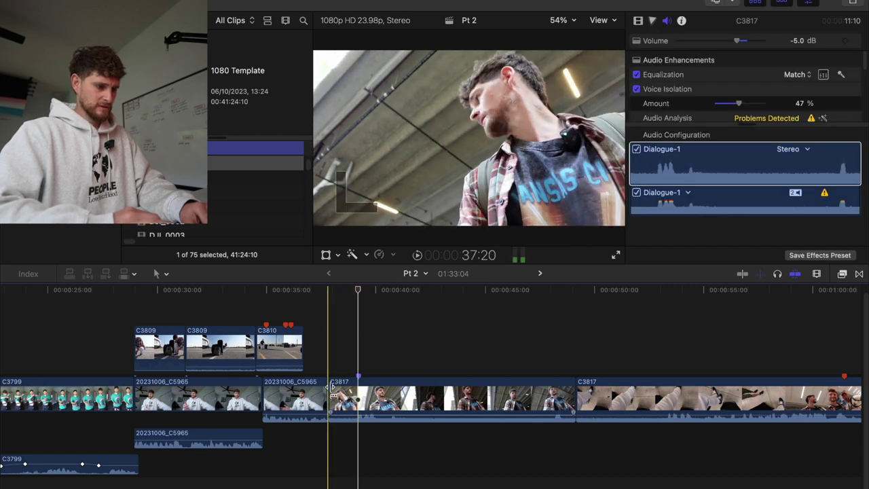
Expand the audio of the talking clip before C3817 and shorten its video so the voice runs under C3817 up to the marker
click(318, 399)
key(ctrl+shift+s)
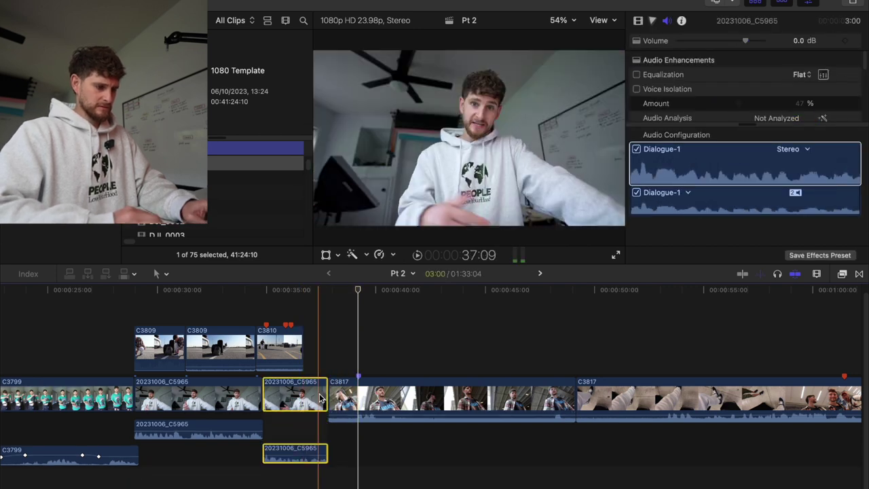
mouse_move(325, 399)
mouse_down()
mouse_move(303, 397)
mouse_move(313, 400)
mouse_up()
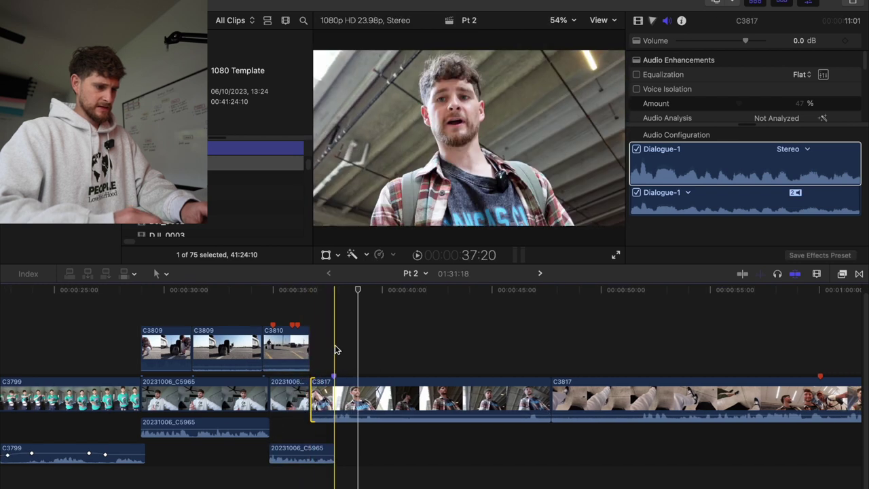
key(alt+super+a)
key(space)
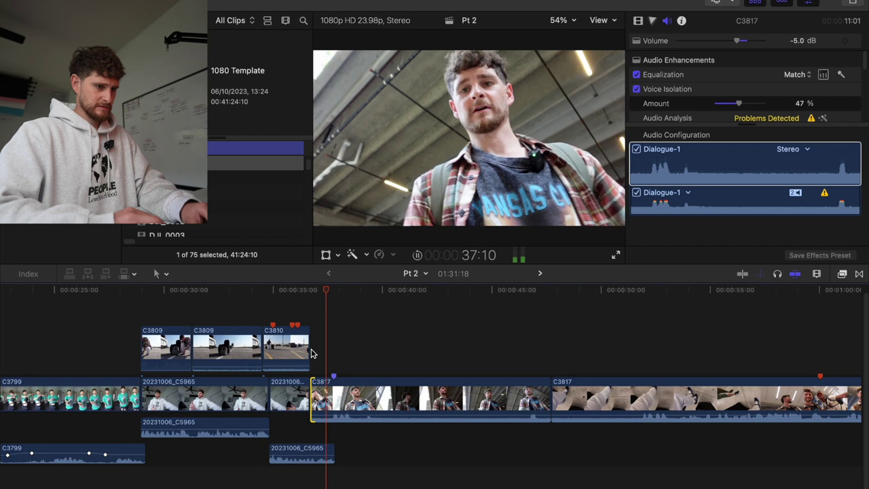
key(space)
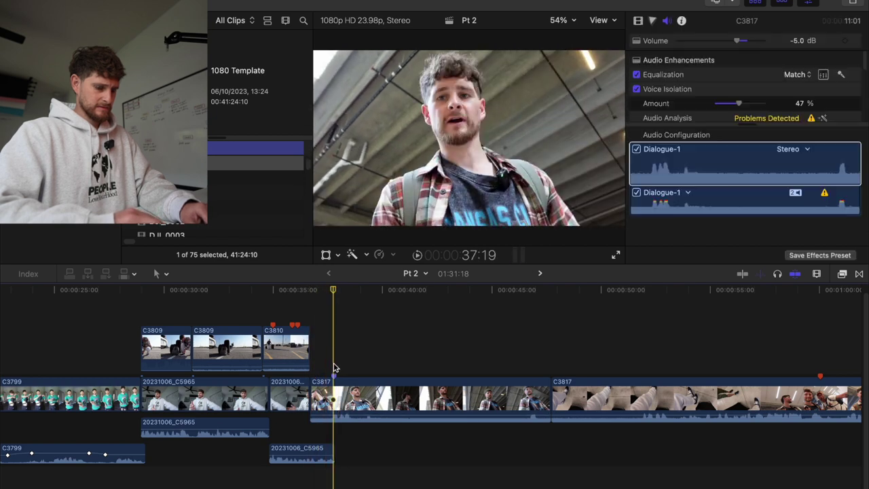
Add two volume keyframes to C3817 just before the marker and lower the audio ahead of them to -28 dB
key(super+=)
key(super+=)
key(super+=)
key(super+=)
click(334, 414)
alt+click(333, 416)
alt+click(287, 416)
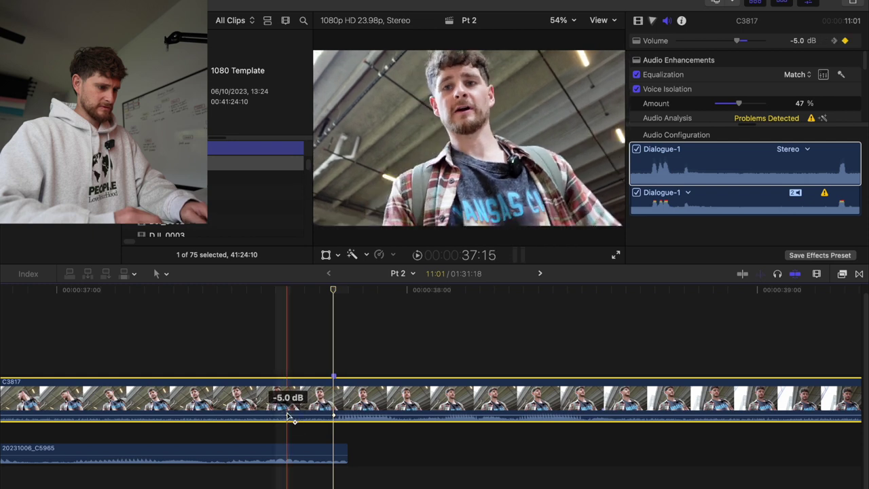
drag(264, 416, 264, 460)
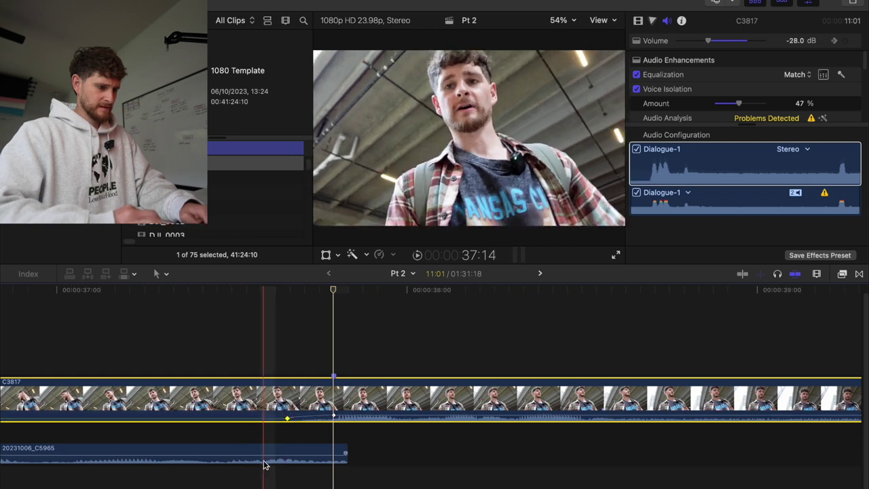
Play back the first C3817 clip while reviewing its audio enhancement settings
key(super+minus)
key(super+minus)
key(space)
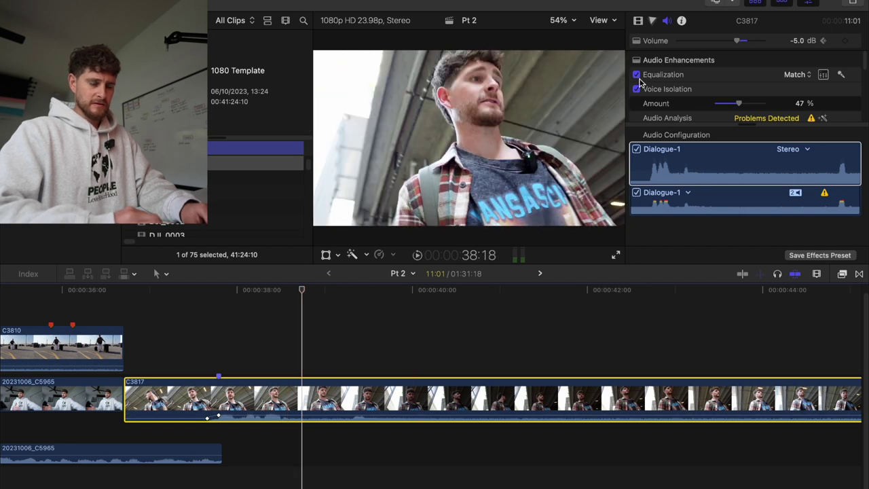
scroll(639, 81, down, 3)
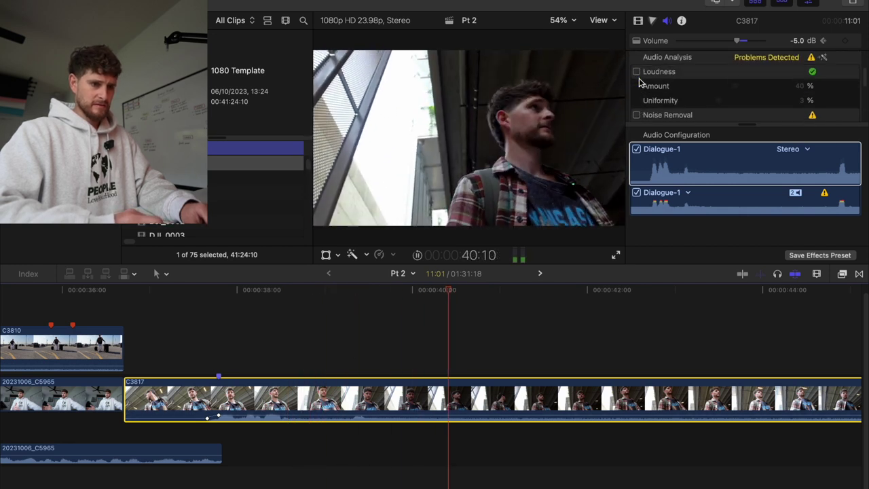
scroll(639, 81, down, 3)
scroll(639, 82, up, 5)
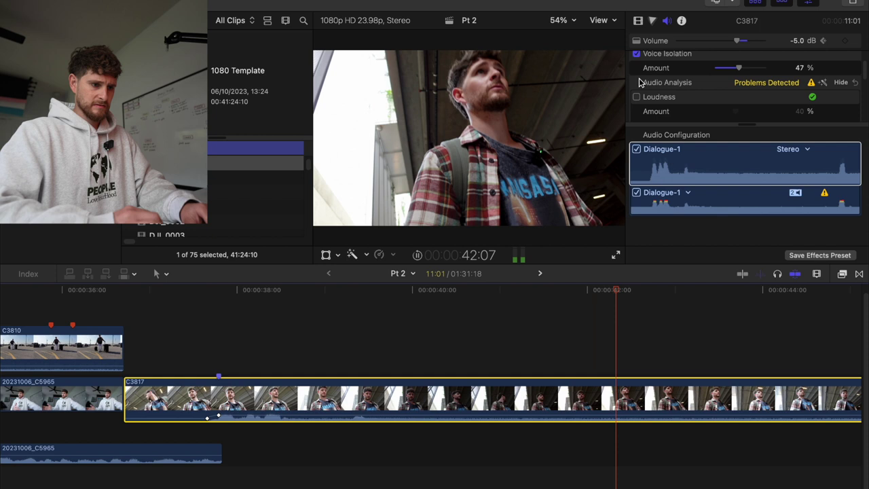
key(space)
Replay the C3817 opening line and split the clip at 38:17
key(super+minus)
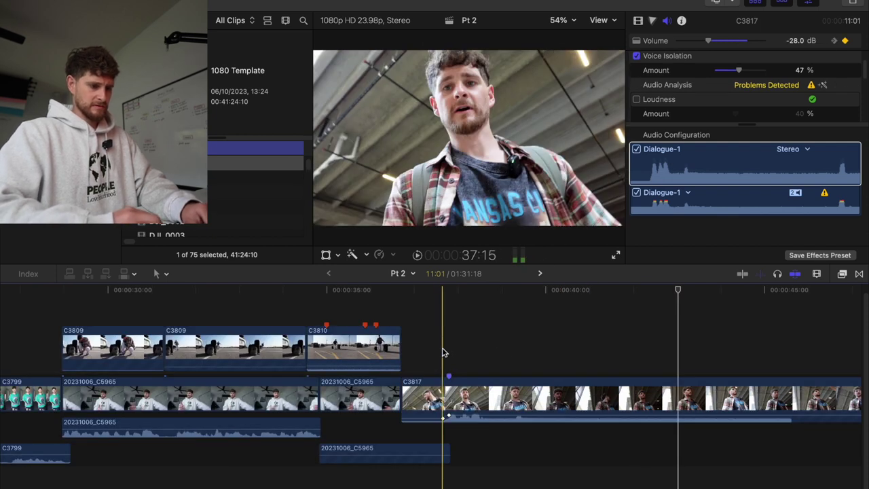
click(443, 352)
key(space)
key(space)
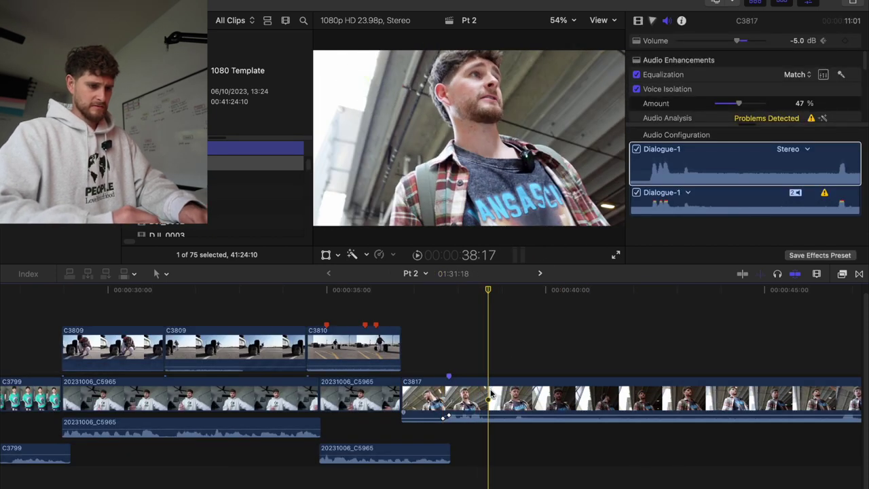
key(super+b)
key(super+minus)
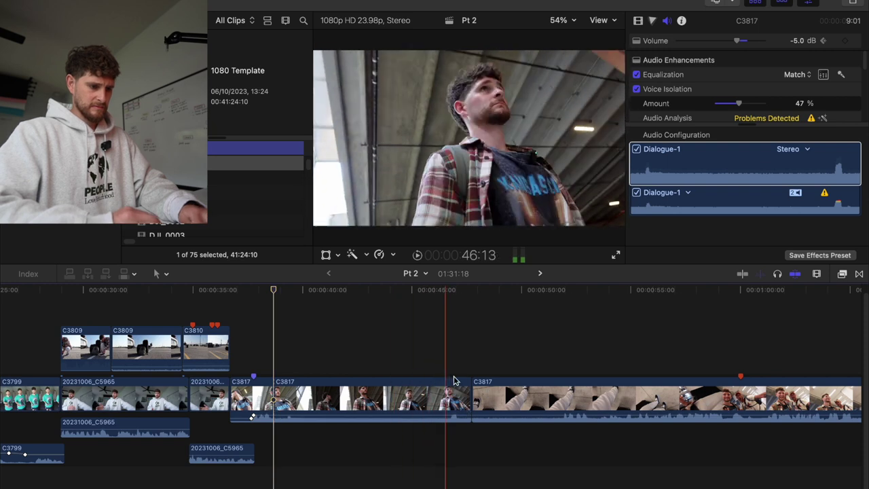
Delete the C3817 section after the opening line, and cut the following C3817 clip at 41:15, removing everything before the cut
click(406, 403)
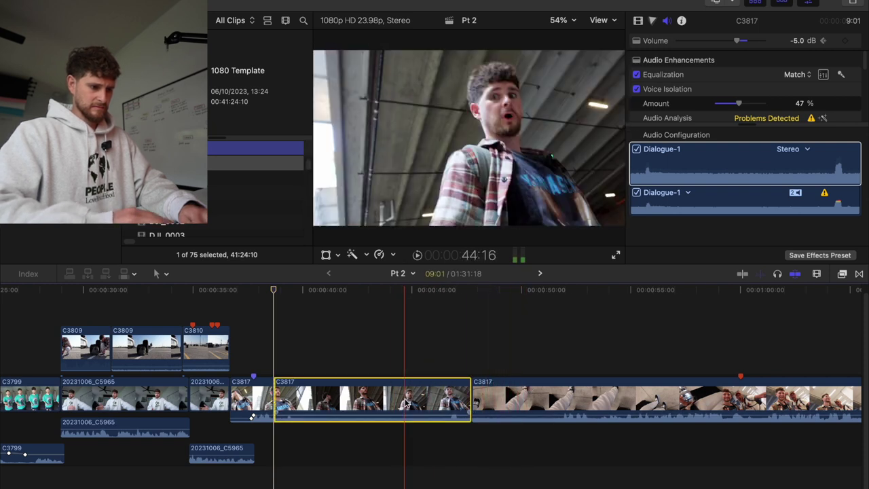
key(Delete)
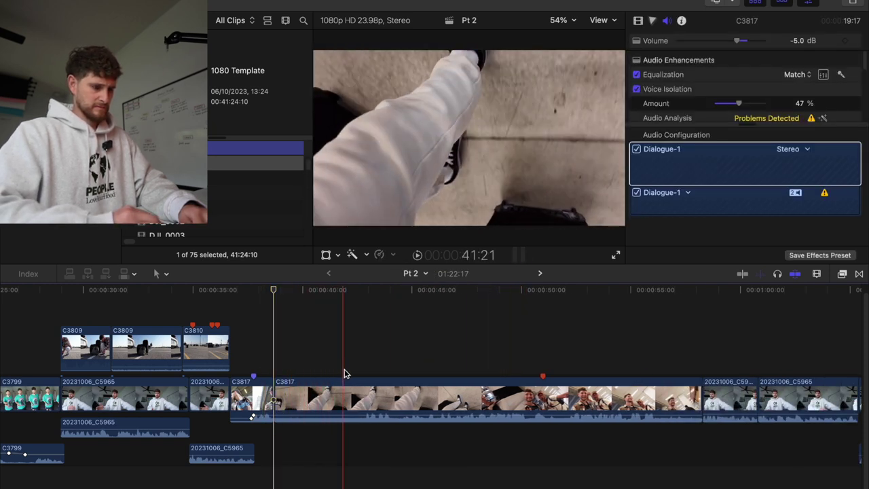
key(space)
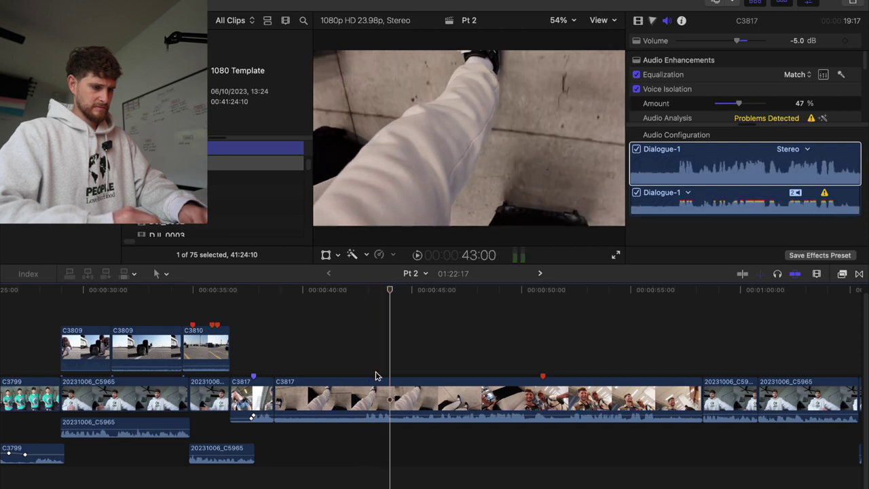
key(space)
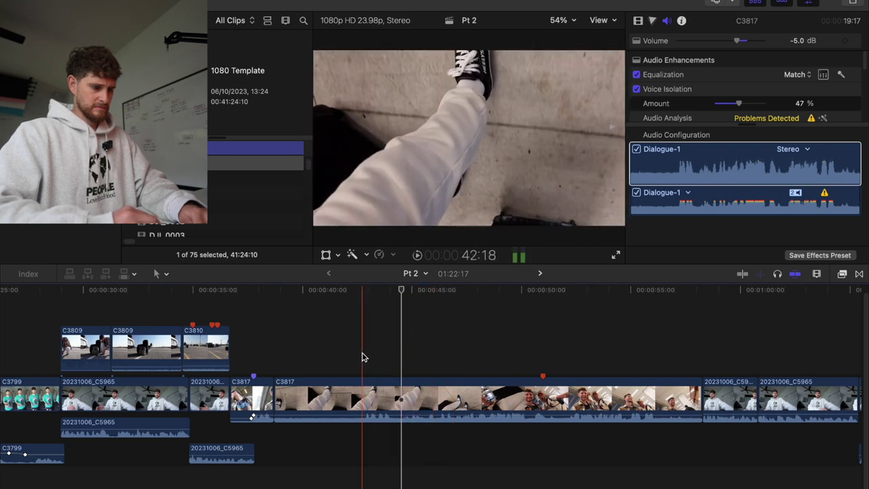
key(super+b)
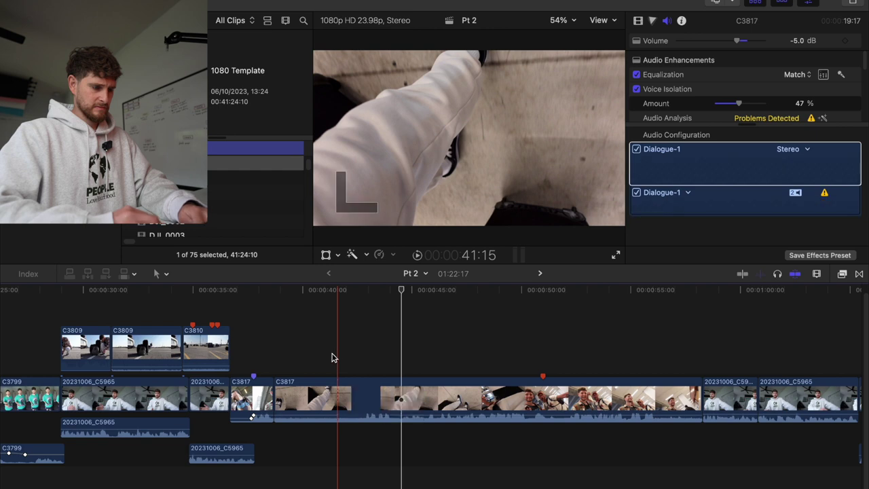
click(304, 397)
key(BackSpace)
key(space)
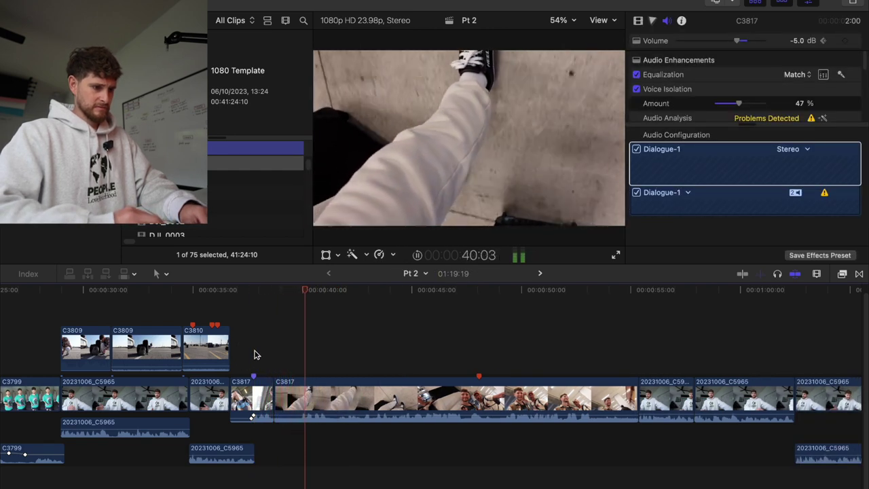
key(space)
key(space)
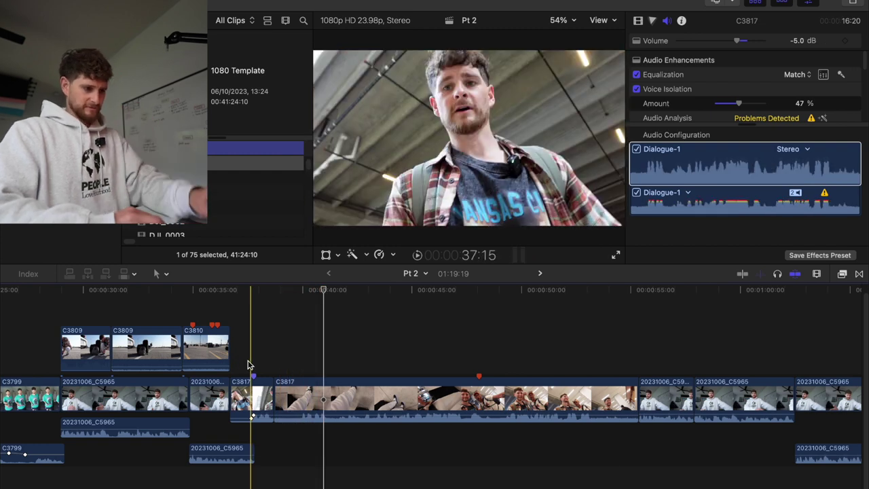
Copy the opening C3817 clip above itself, keep only the copy's detached audio below the timeline, and shift it 14 frames earlier
drag(251, 397, 251, 346)
right_click(251, 346)
click(278, 275)
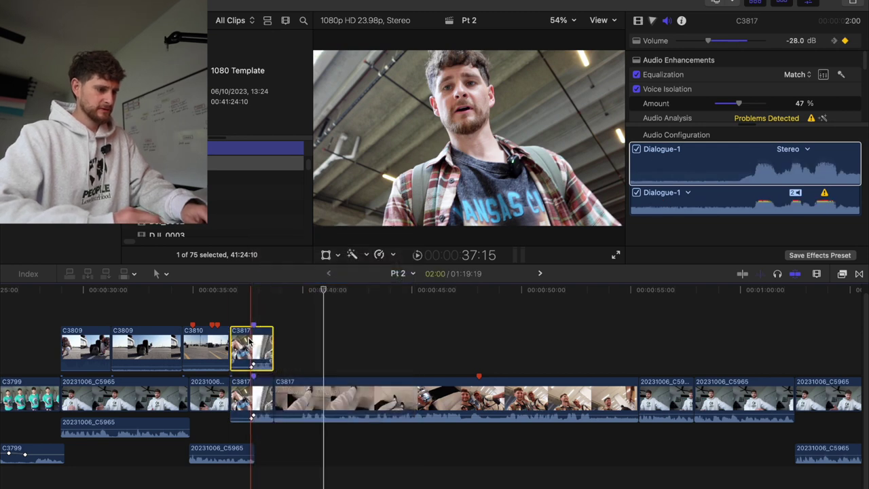
click(251, 319)
click(251, 350)
key(BackSpace)
click(250, 397)
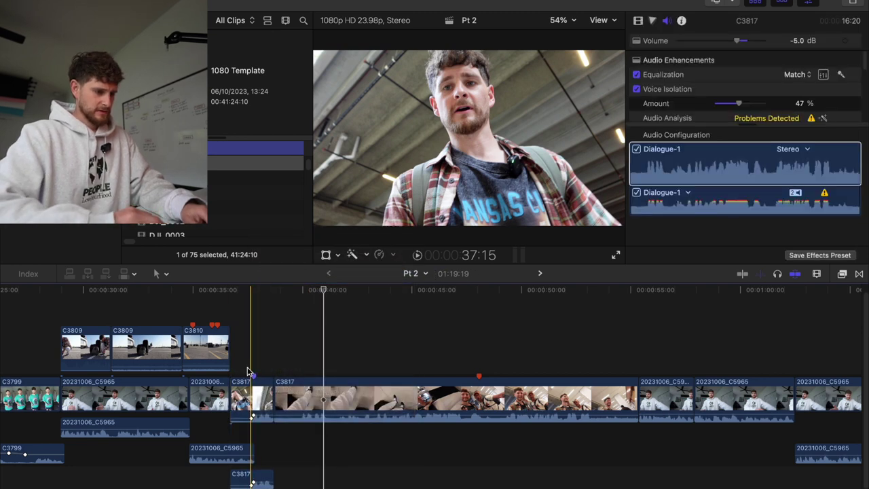
drag(248, 483, 234, 479)
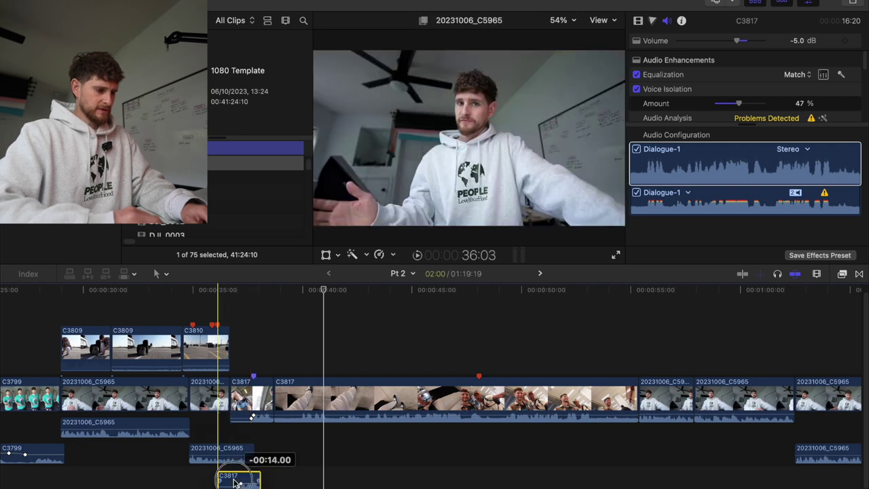
Move the opening C3817 clip out of the primary storyline to a connected position above the end of the feet shot, and play the join
drag(251, 399, 609, 354)
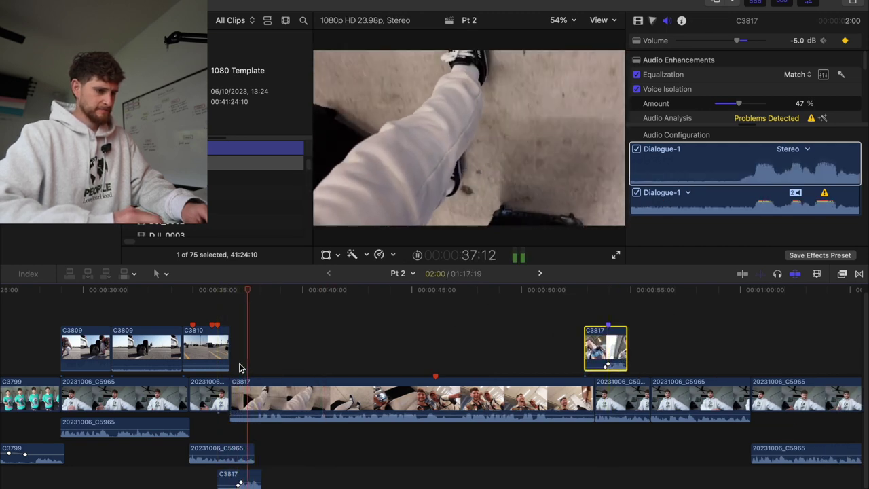
click(233, 354)
key(space)
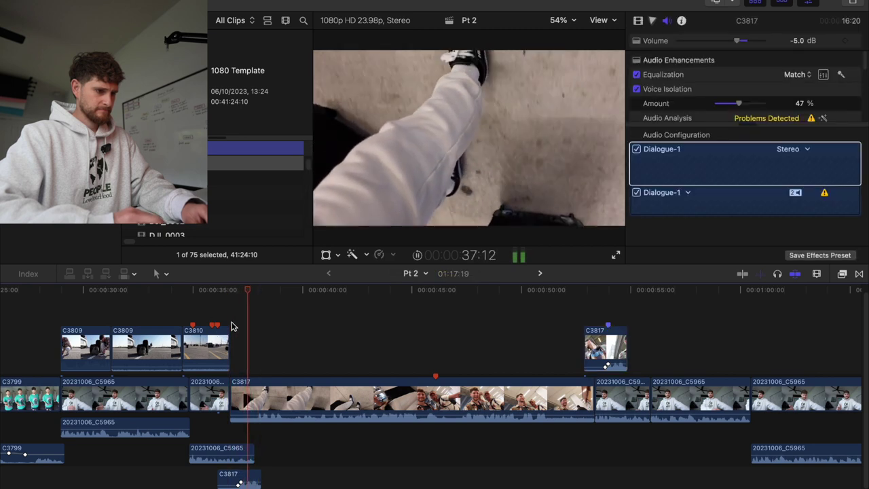
key(space)
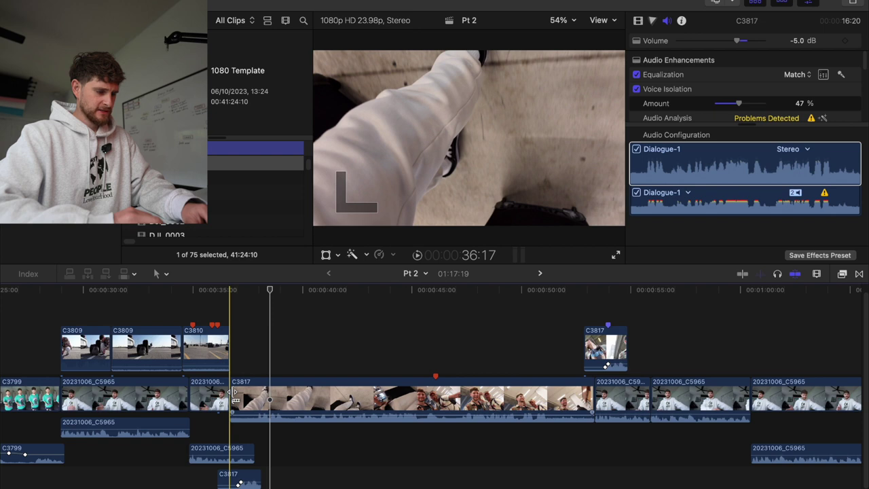
Extend the start of the C3817 feet shot about one second earlier and play back the cut
drag(234, 398, 209, 397)
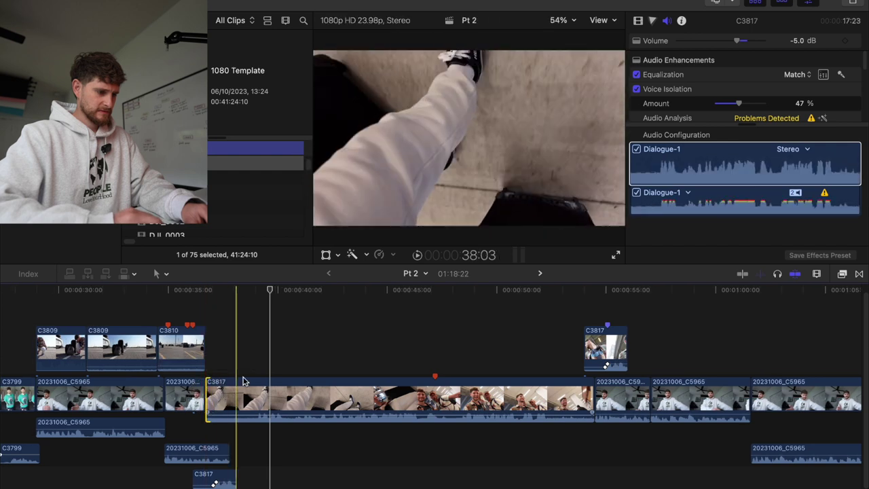
key(space)
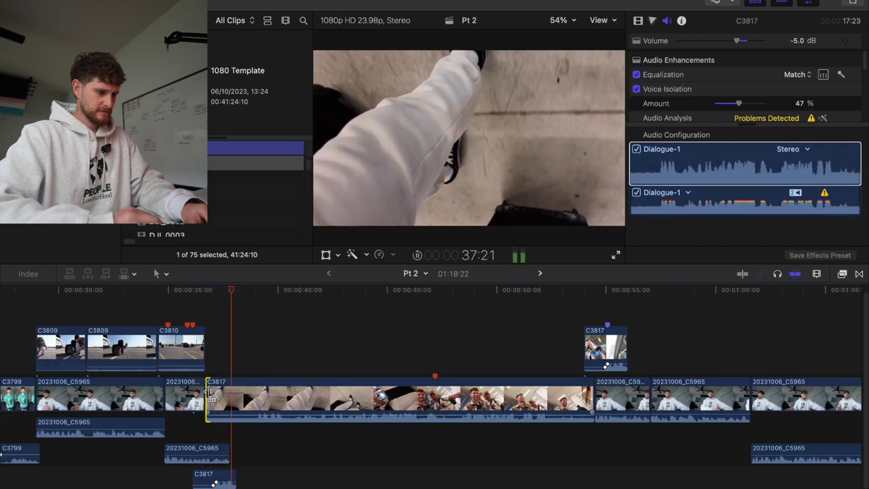
key(space)
click(229, 369)
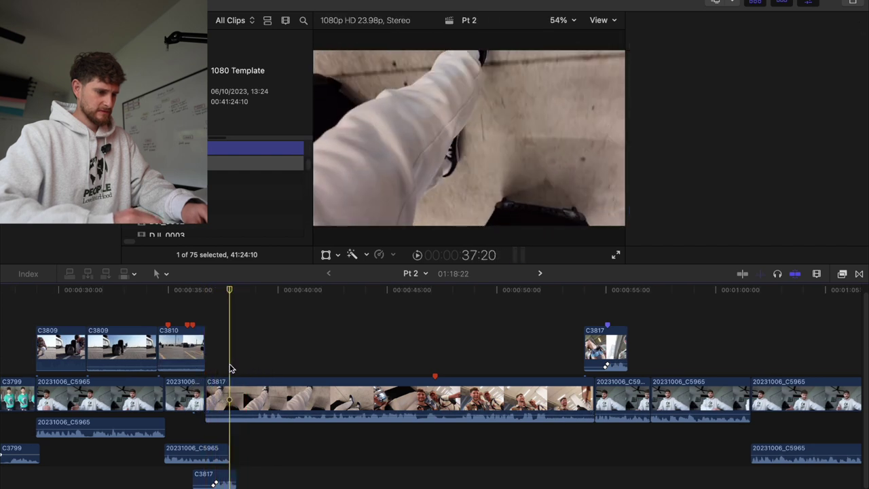
Align the detached C3817 audio with the start of the feet shot and play back the sequence
drag(226, 475, 243, 478)
key(space)
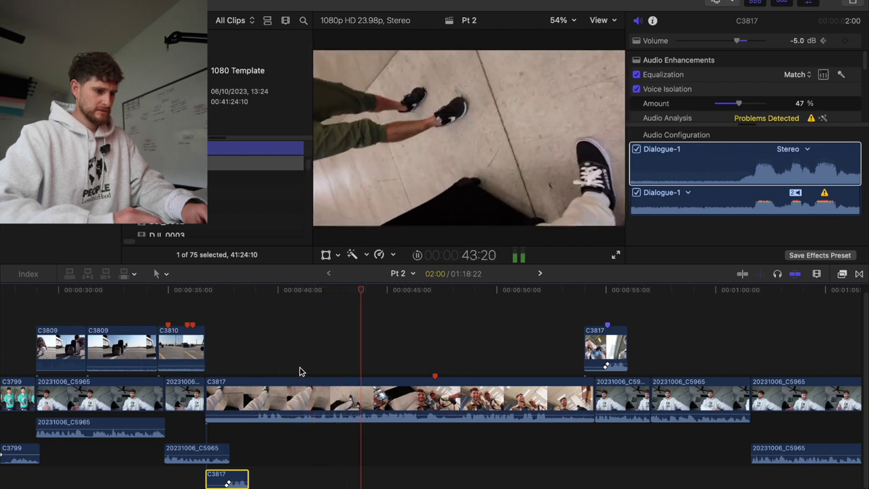
key(space)
Check the Process rows of the script in Notion, return to Final Cut Pro and split the C3817 clip at 48:11
key(super+Tab)
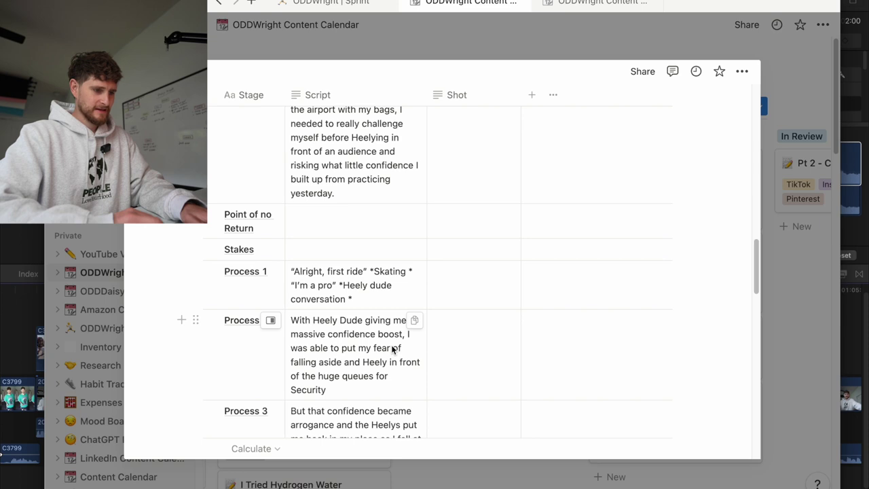
key(super+Tab)
key(space)
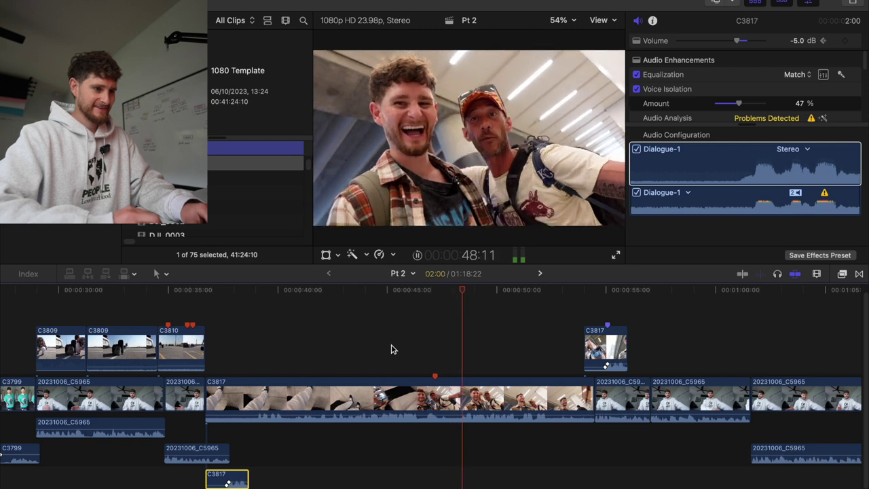
scroll(392, 349, right, 3)
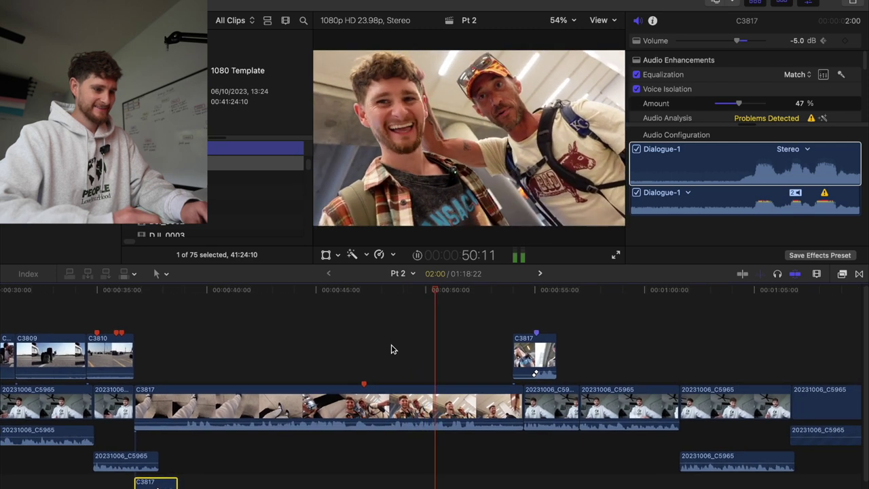
key(space)
key(super+b)
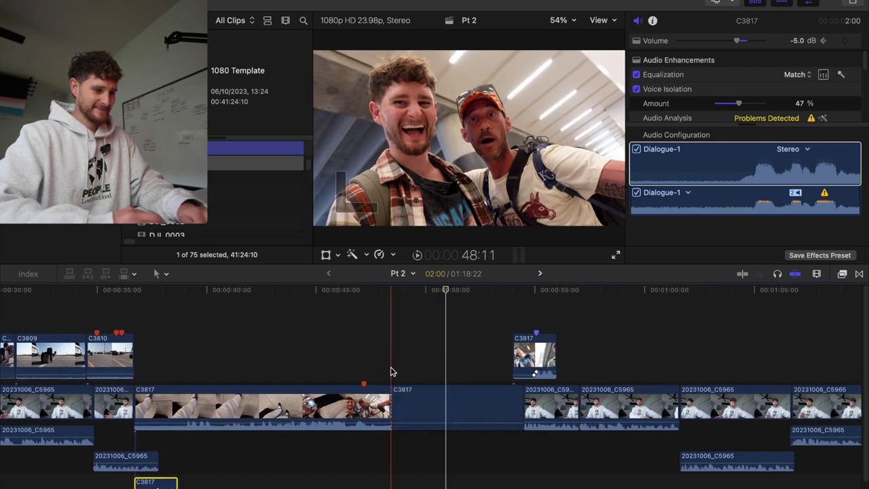
Split the C3817 feet shot at 40:06, delete the section between the two cuts and play back the shortened ride
key(space)
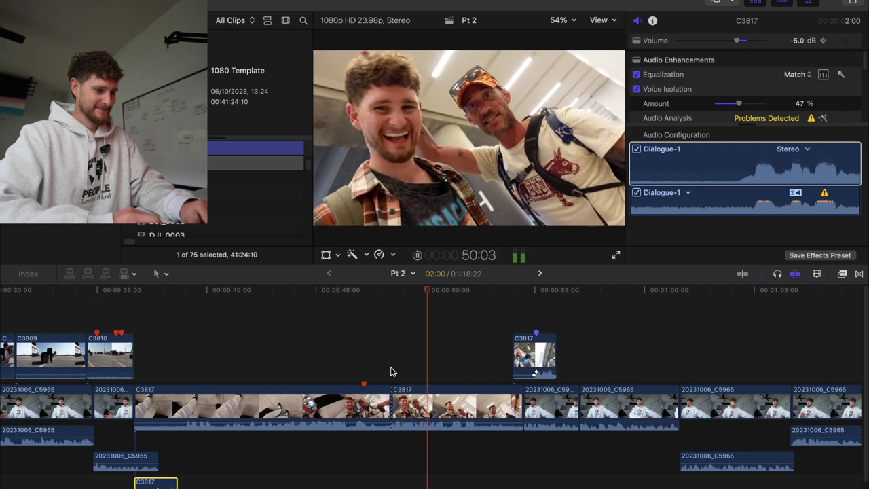
key(space)
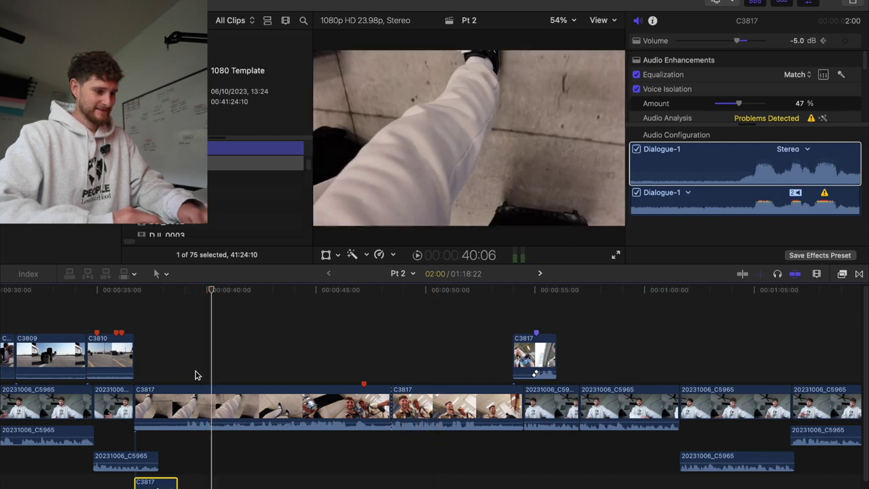
key(space)
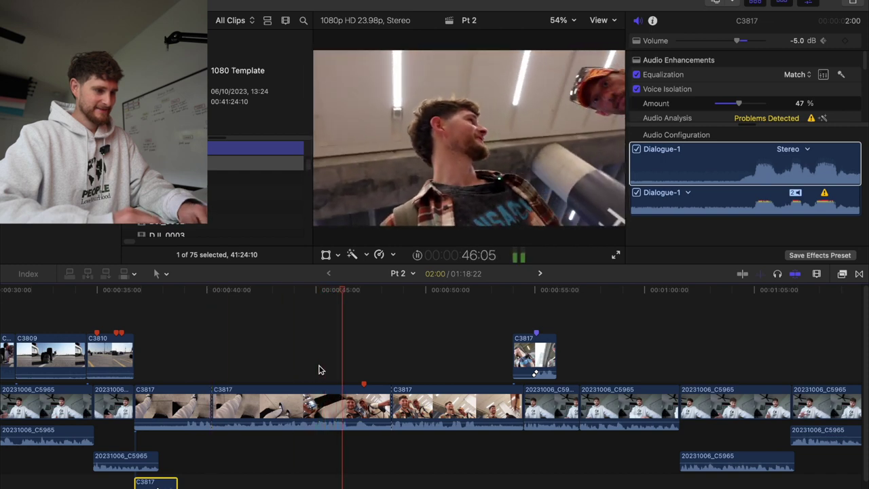
click(303, 369)
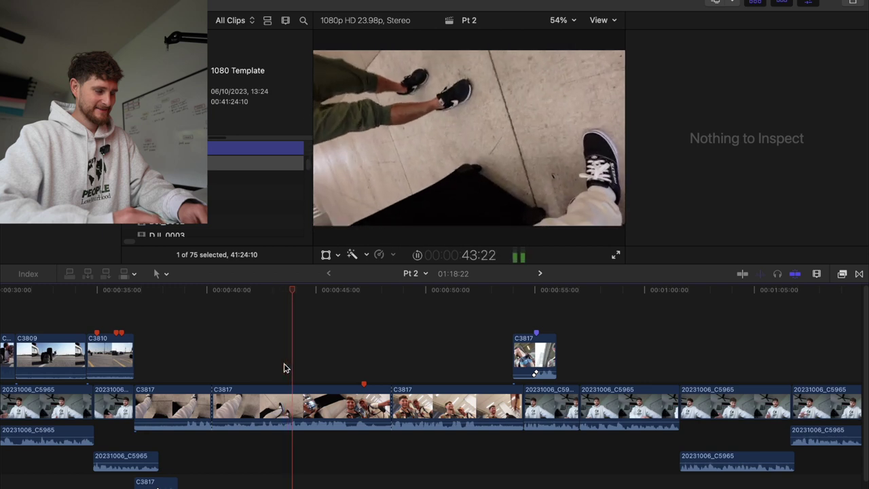
click(324, 405)
key(Delete)
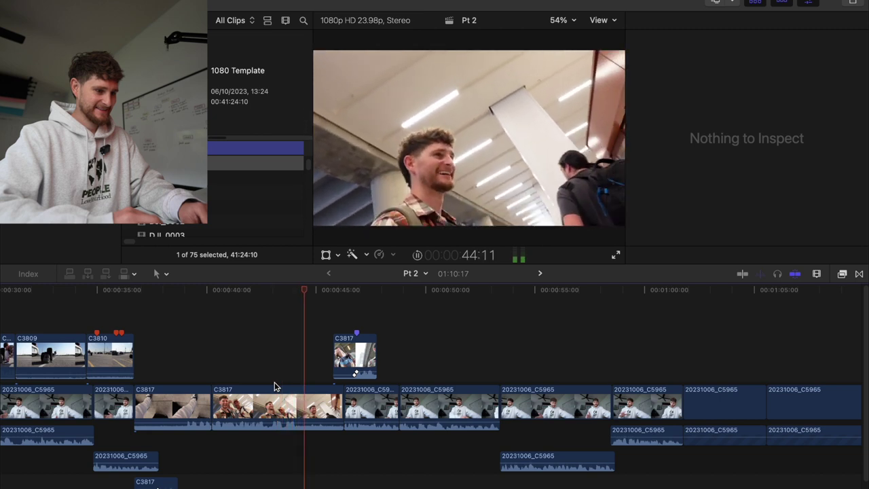
key(space)
click(182, 366)
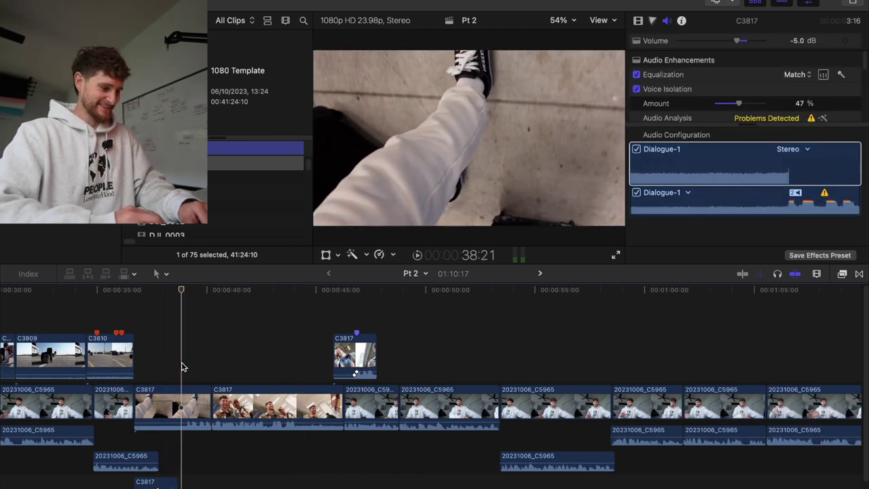
key(space)
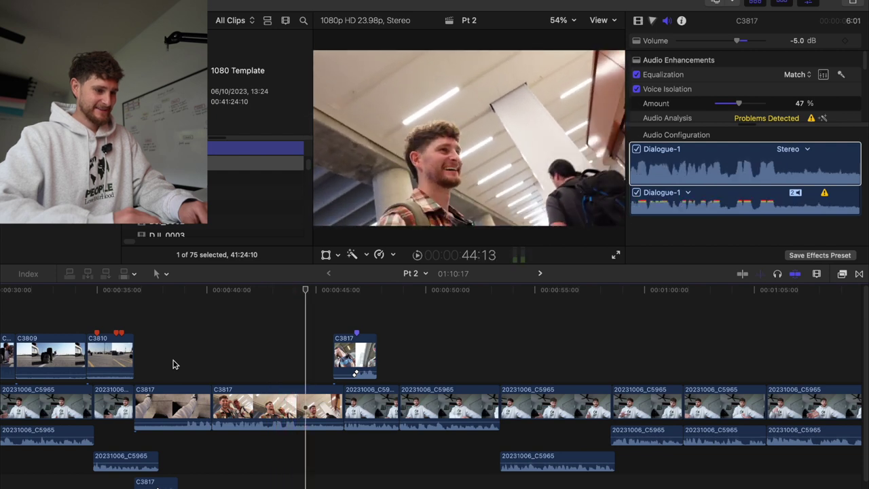
Delete the spare connected C3817 clip and play back the transition from C3810 into the C3817 clips
click(341, 345)
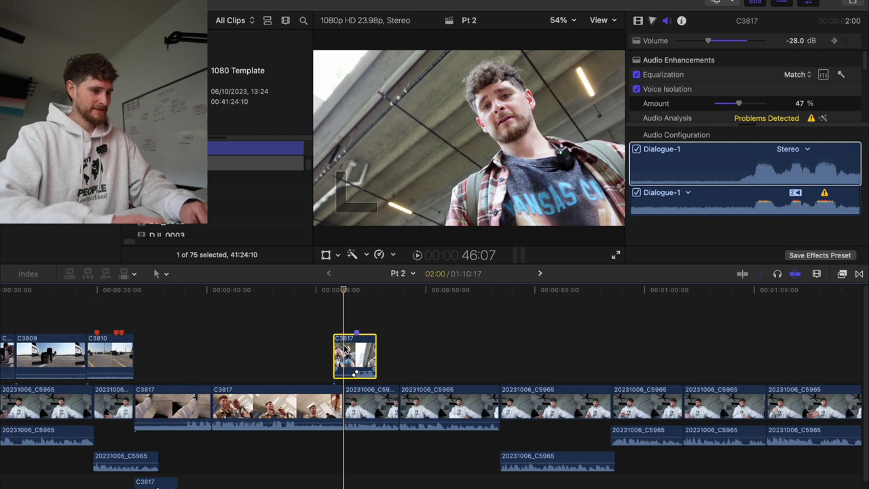
key(Delete)
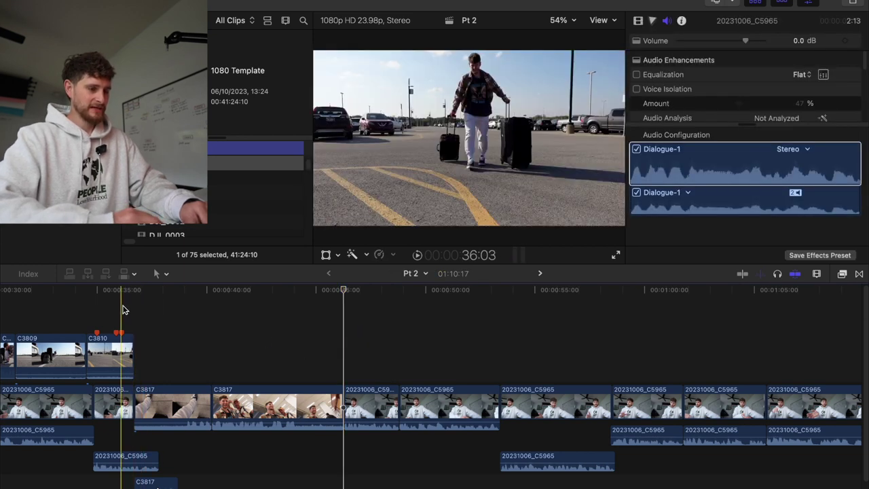
click(123, 309)
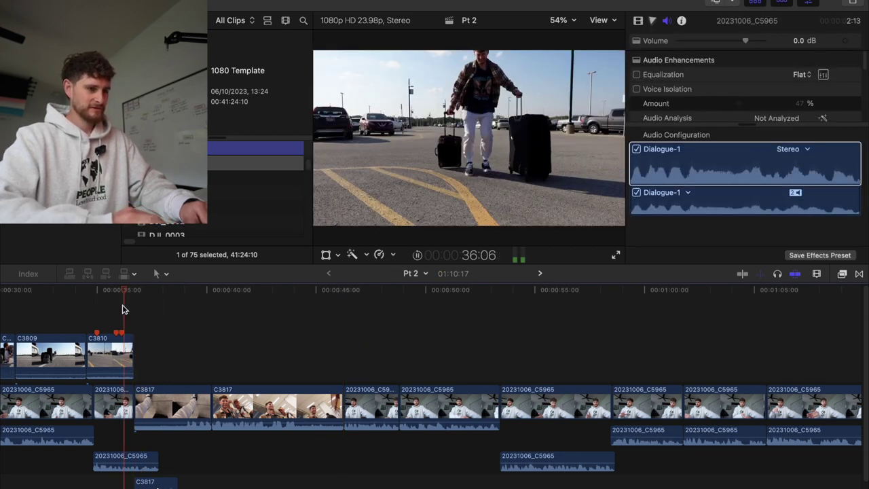
key(space)
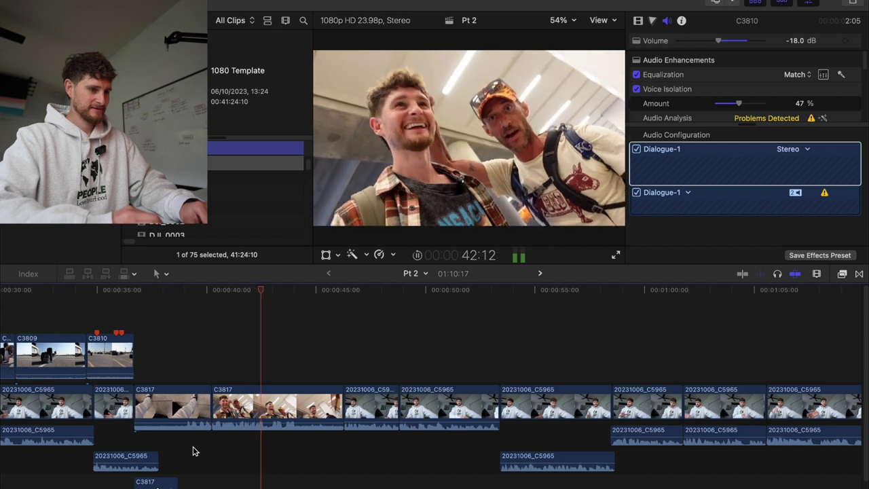
key(space)
Expand the audio of the second C3817 clip and shorten its video by about two seconds so the sound overlaps the next talking clip
click(353, 360)
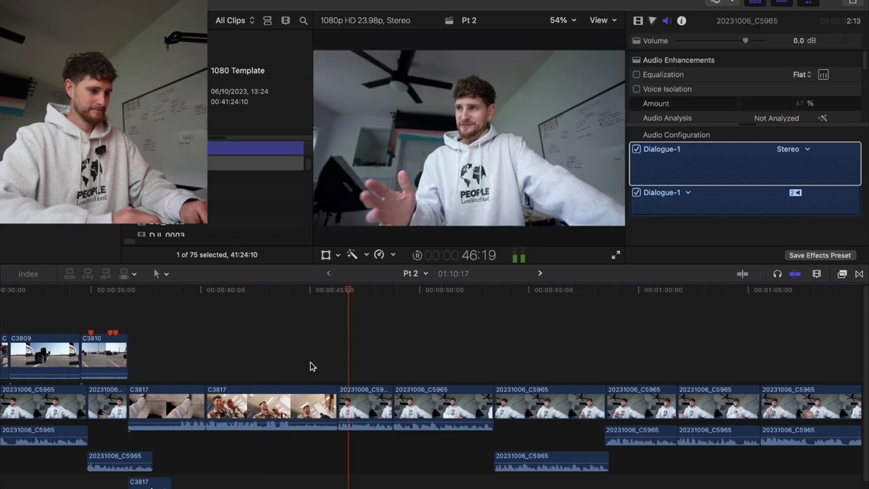
key(space)
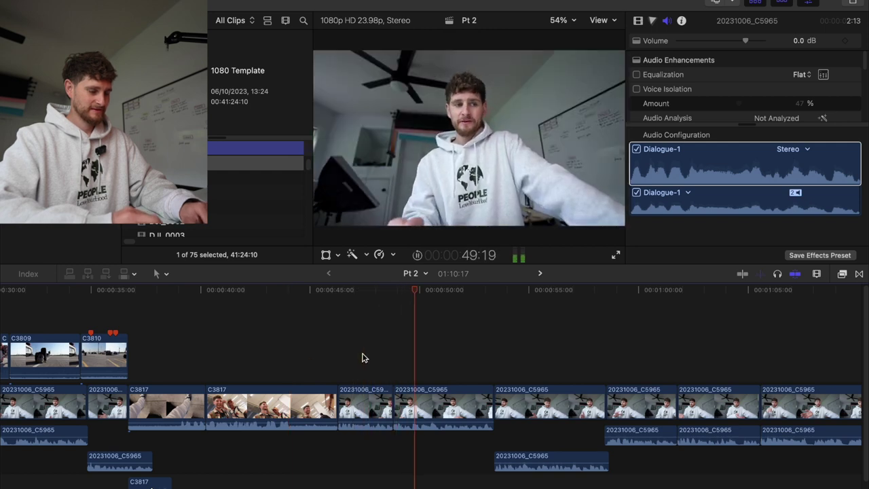
key(space)
drag(336, 404, 285, 447)
double_click(274, 424)
key(space)
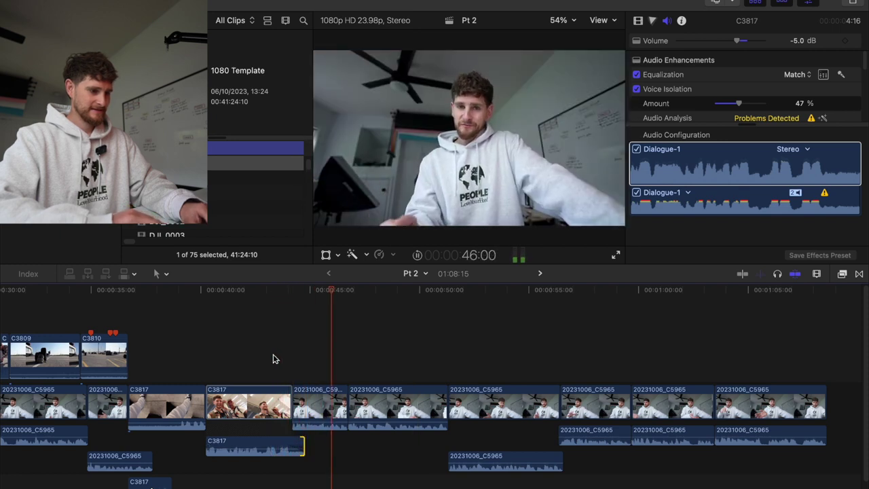
Open the 1080 Template timeline and locate the DJI airport clips around 29:00
click(349, 380)
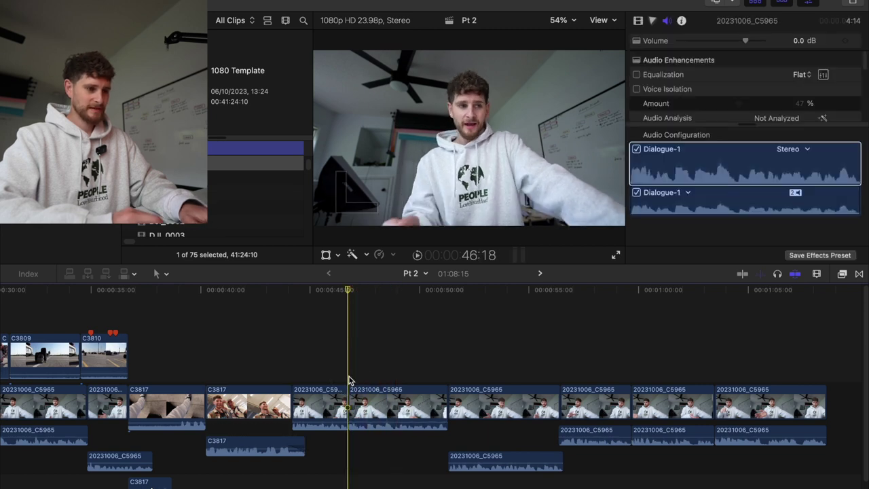
key(super+Tab)
key(super+Tab)
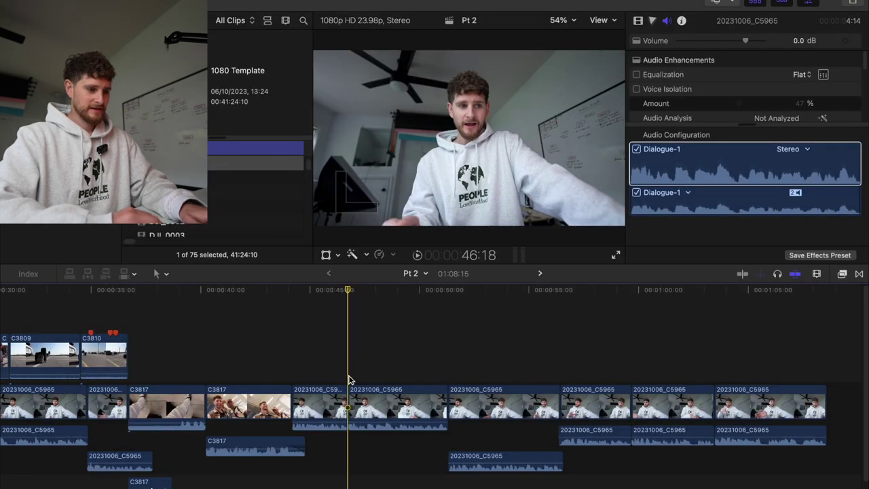
click(541, 274)
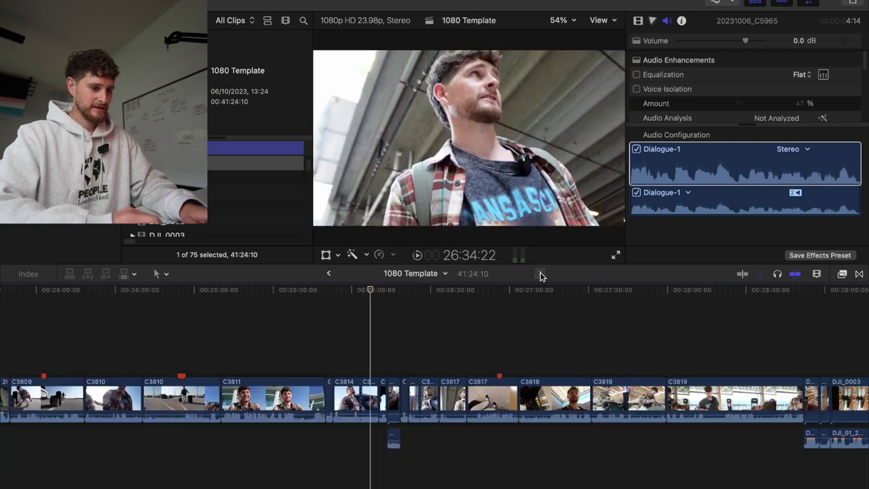
scroll(493, 365, right, 5)
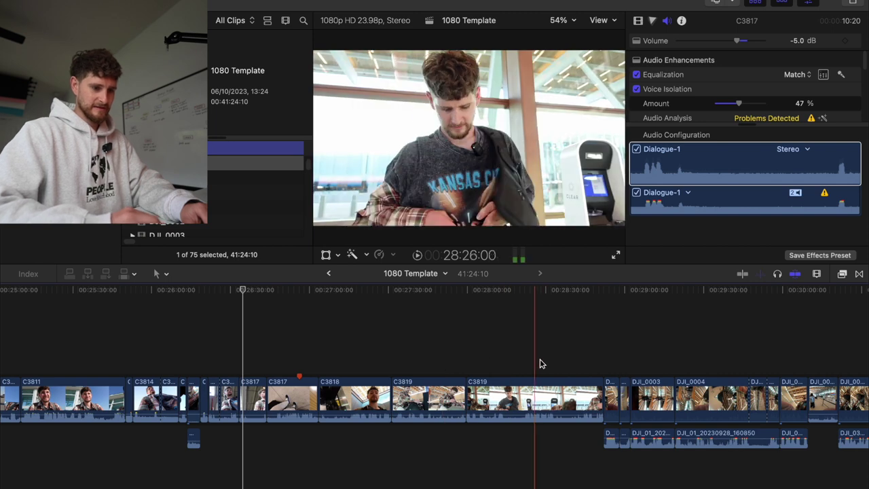
scroll(578, 359, right, 7)
key(space)
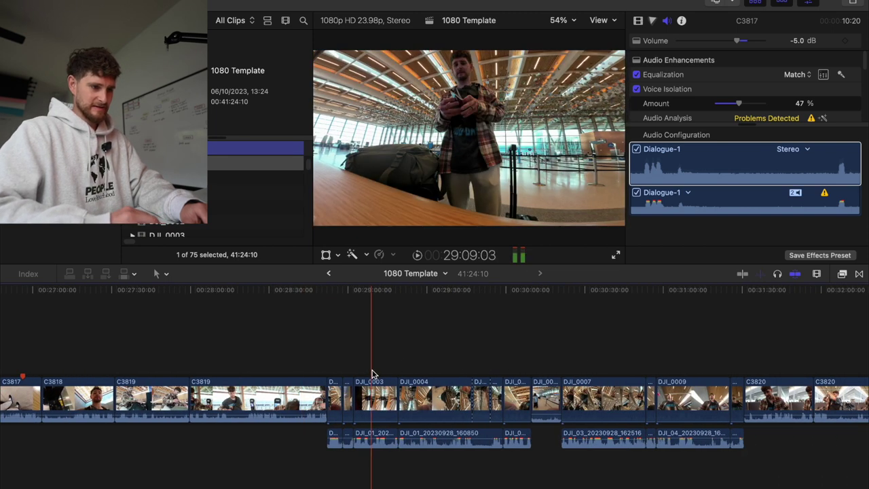
Select and copy the DJI_0001 clip, the three DJI_0004 clips, DJI_0005 and DJI_0006 in the 1080 Template timeline
click(345, 372)
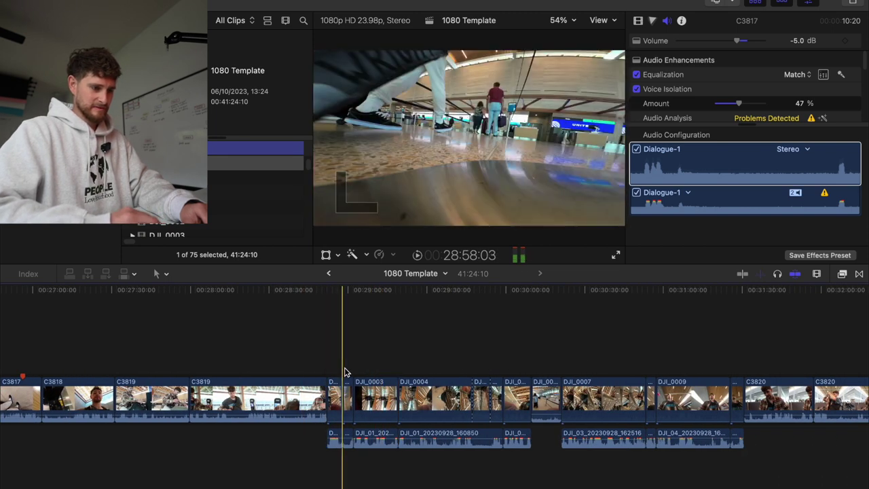
click(347, 399)
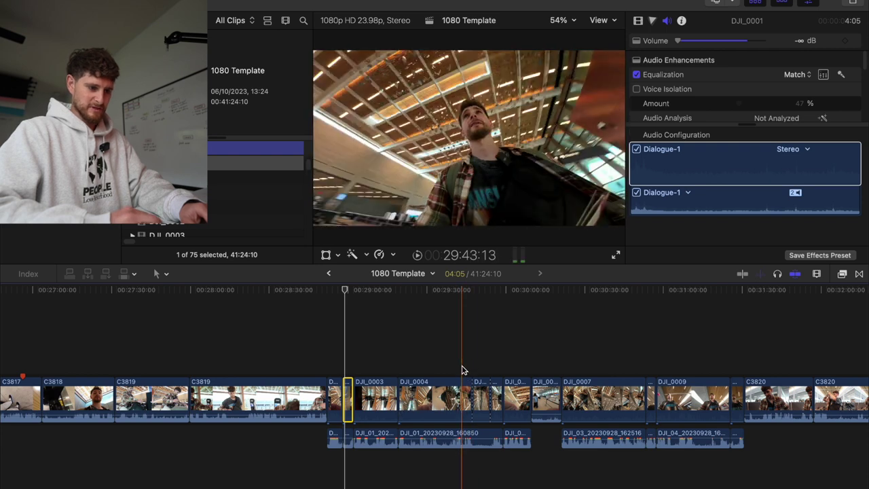
drag(462, 370, 511, 402)
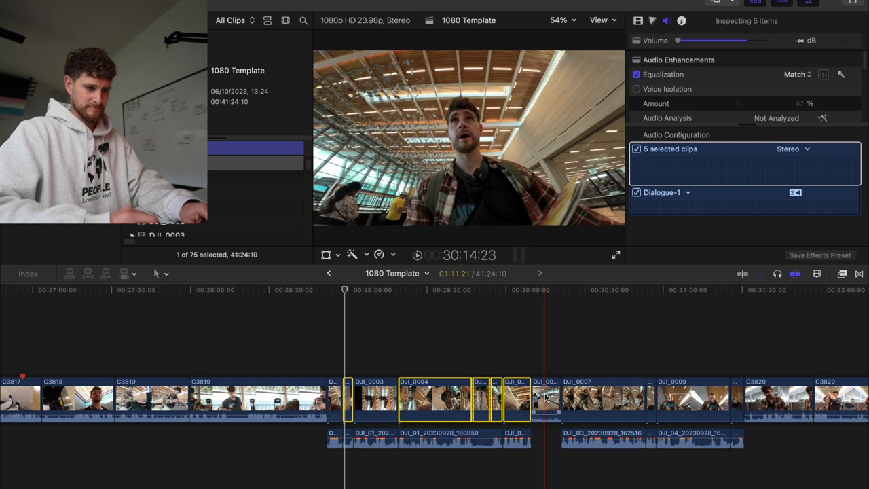
super+click(546, 399)
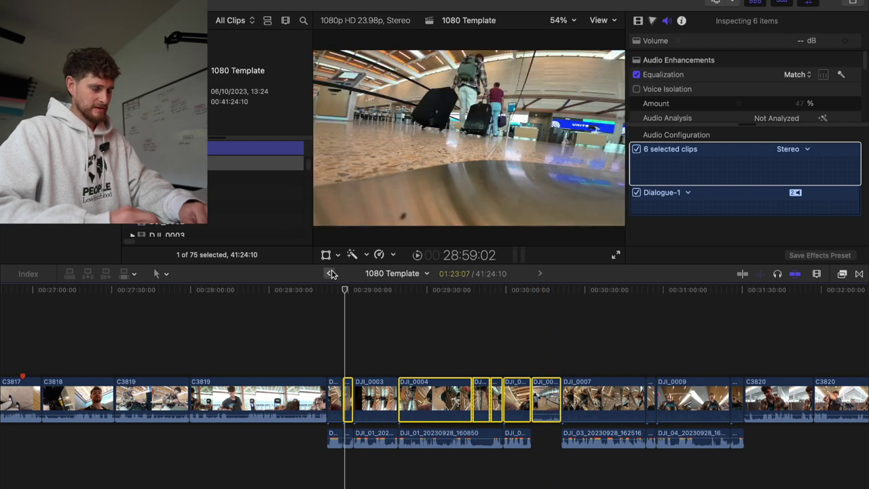
Return to the Pt 2 timeline, paste the copied clips at 51:08, and delete the gap after DJI_0001
click(331, 273)
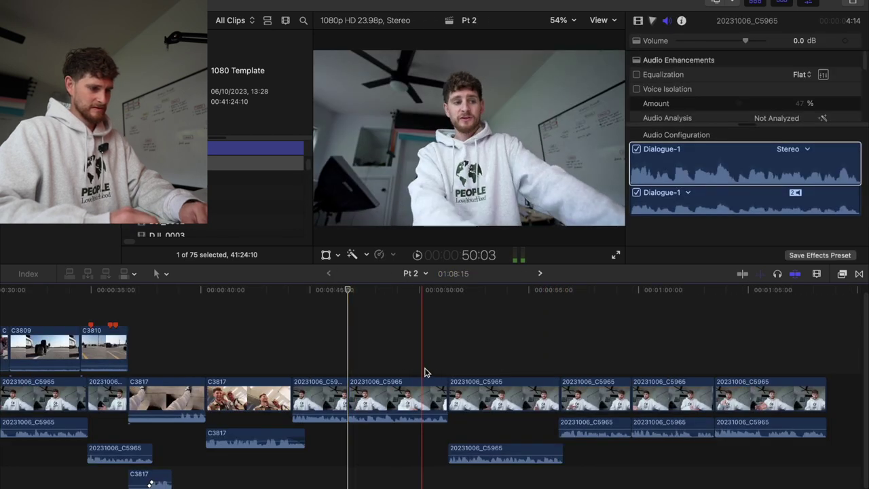
key(space)
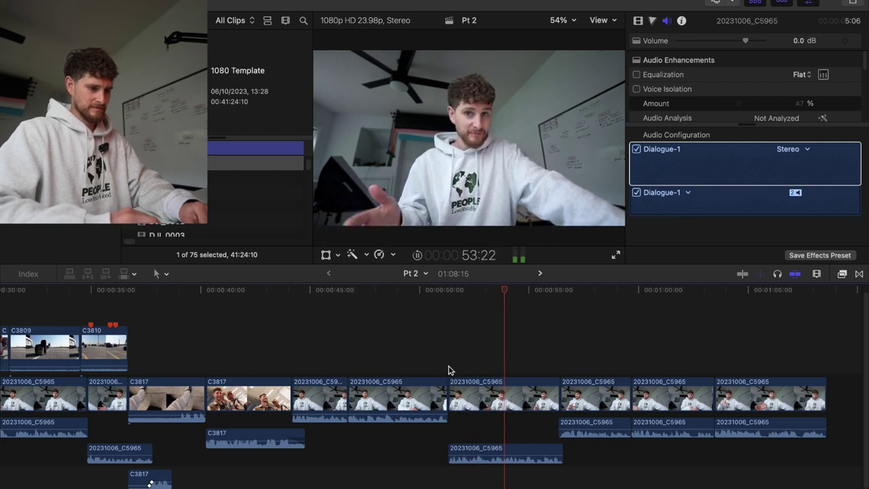
key(space)
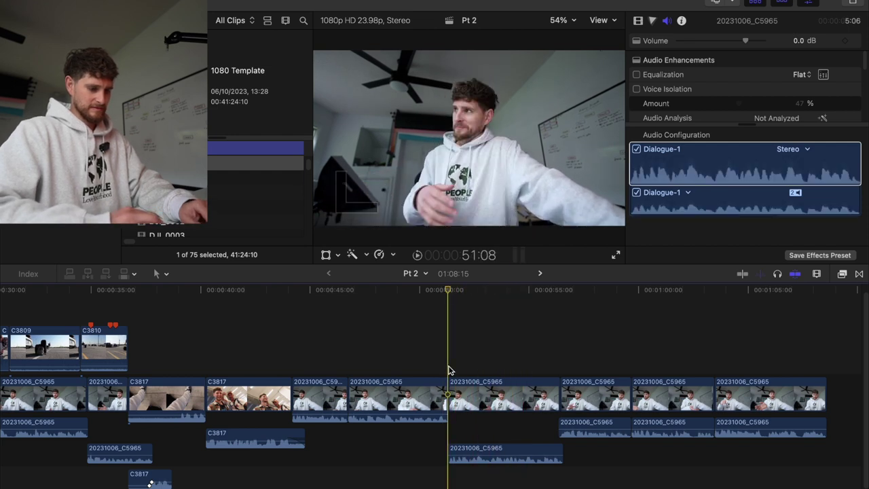
key(super+v)
click(601, 401)
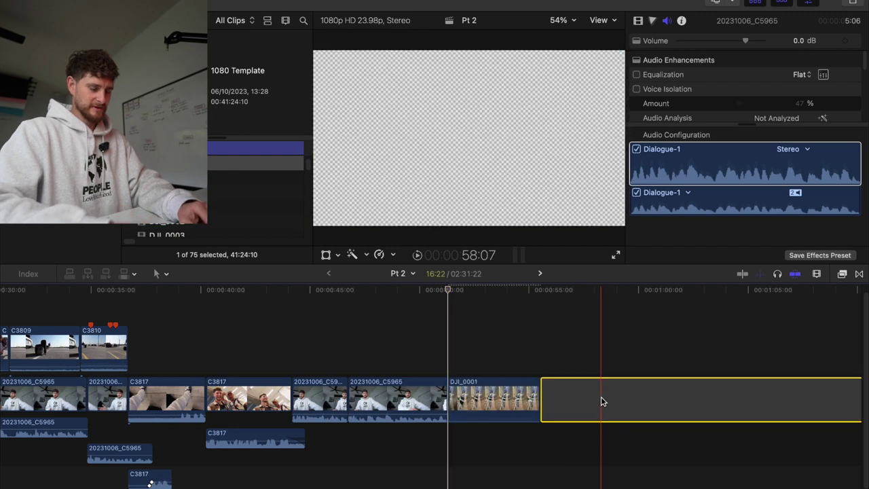
key(BackSpace)
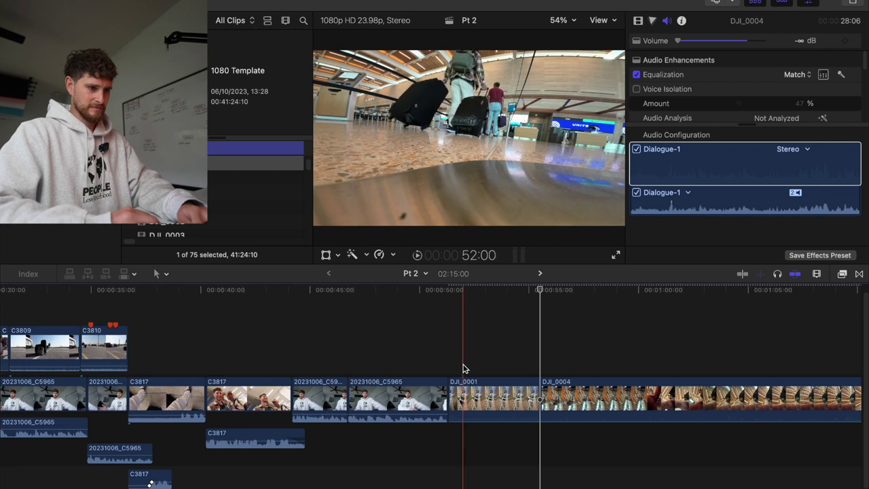
Cut the DJI_0001 clip at 52:09 and delete the part after the cut
click(472, 364)
key(super+b)
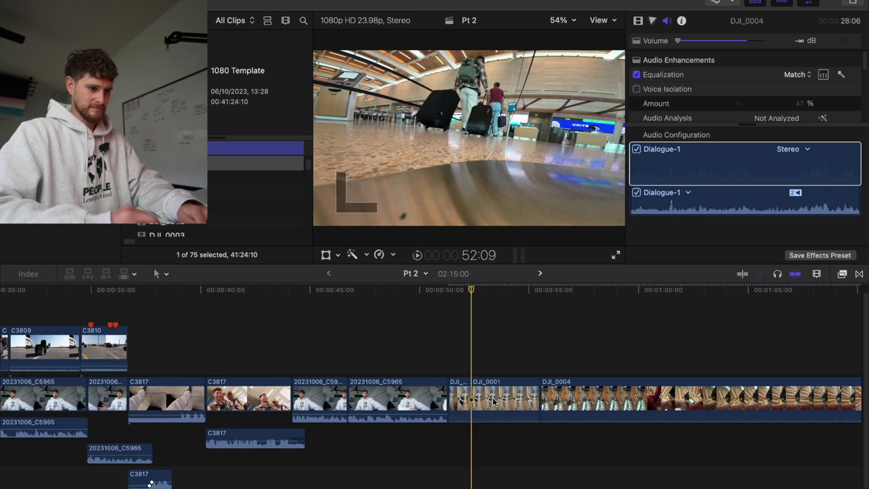
click(491, 393)
key(BackSpace)
Connect the shortened DJI_0001 clip above the 20231006_C5965 clip starting at 46:18 and play back the overlay
click(453, 388)
drag(455, 392, 355, 342)
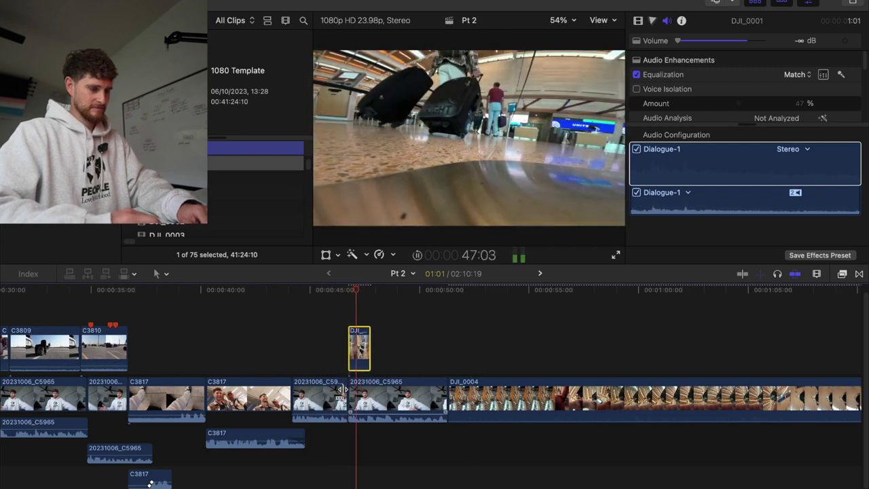
key(space)
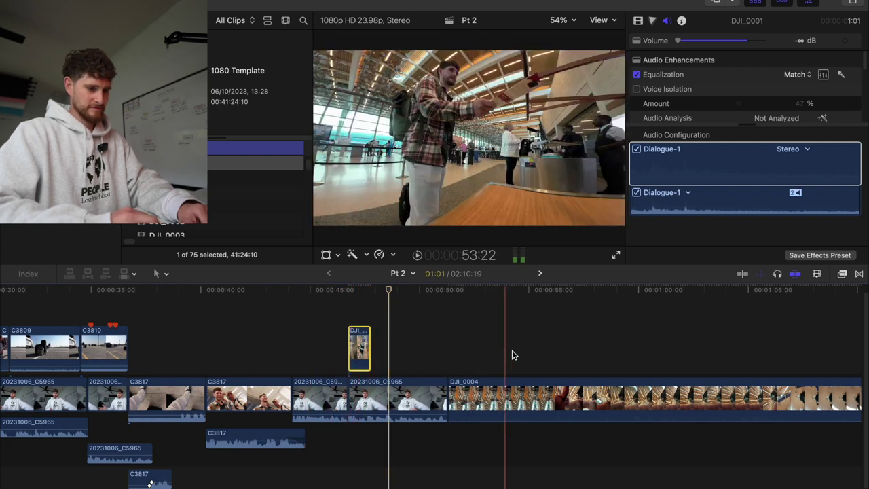
Cut the first DJI_0004 clip at about 1:06 and delete the part before the cut
scroll(578, 364, right, 8)
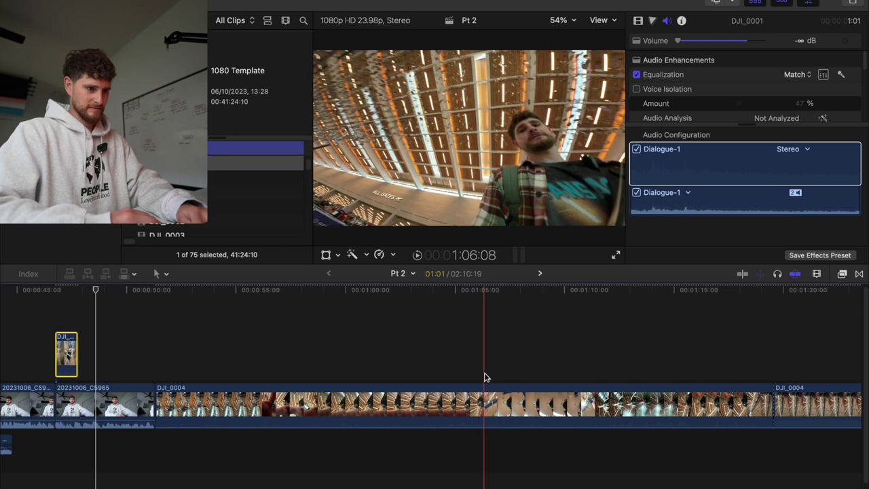
key(super+b)
click(460, 400)
key(BackSpace)
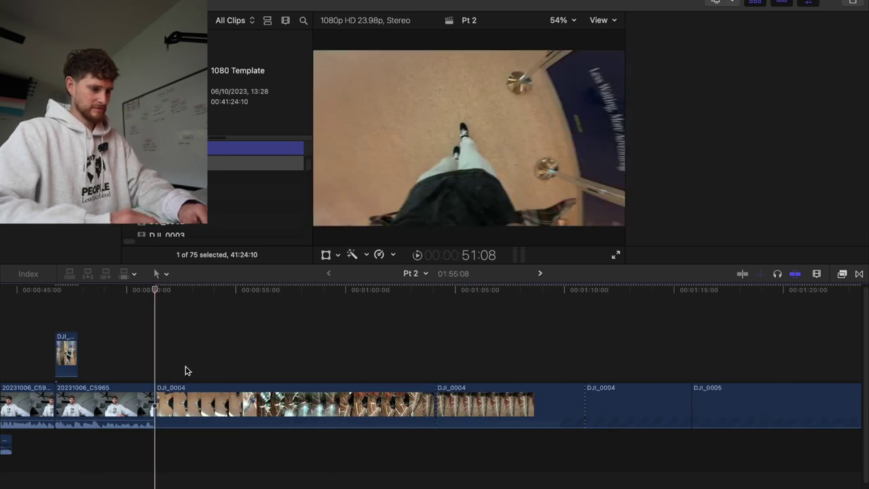
Split off the first 1:01 of DJI_0004, connect it directly after the DJI_0001 overlay, and play back the result
key(space)
key(super+4)
scroll(358, 372, left, 5)
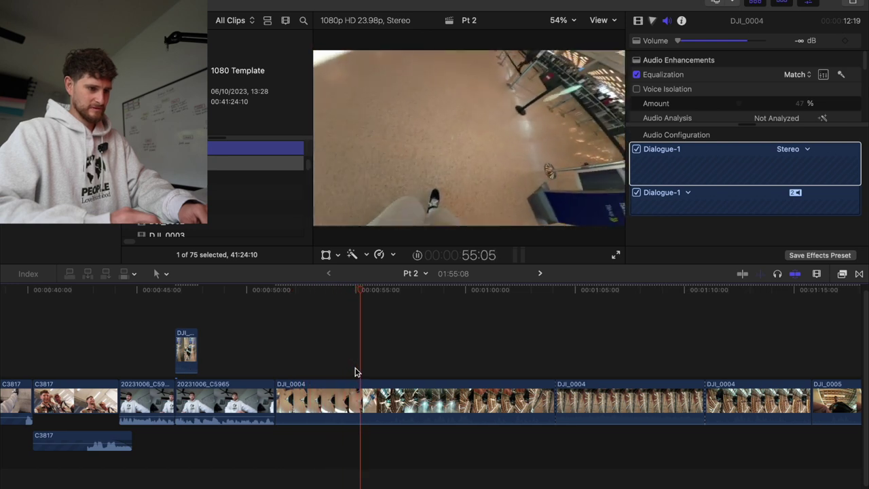
key(space)
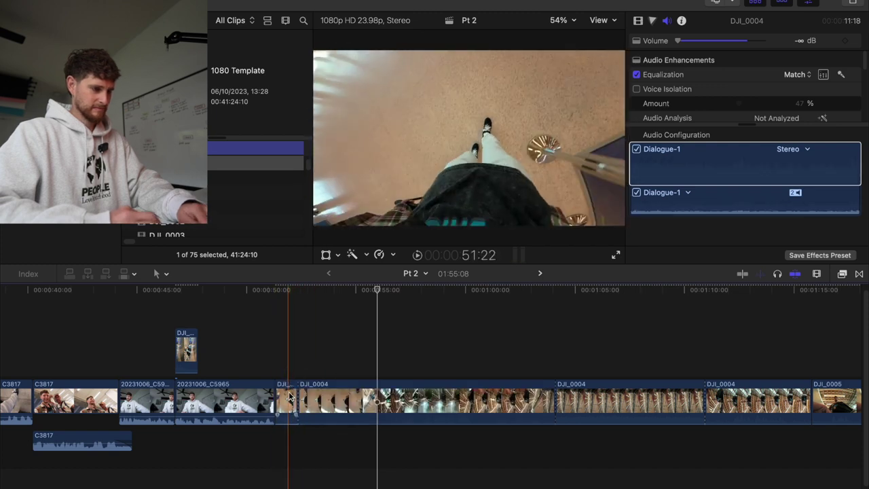
drag(292, 400, 210, 333)
key(space)
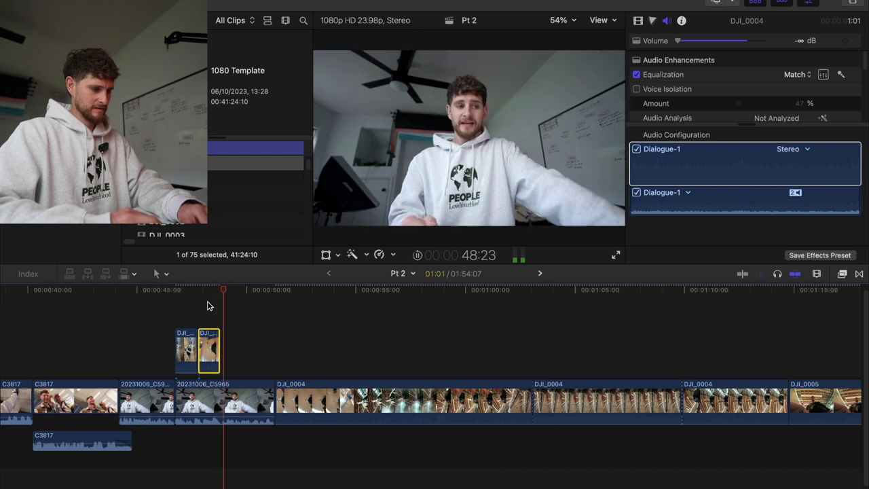
key(space)
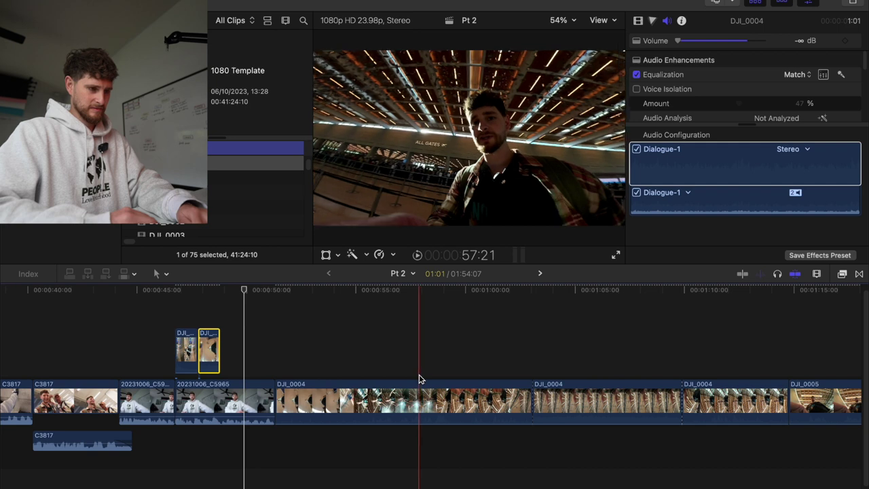
Cut the first DJI_0004 clip in the main storyline at about 57 seconds and delete the part before the cut
key(super+b)
click(374, 401)
key(Delete)
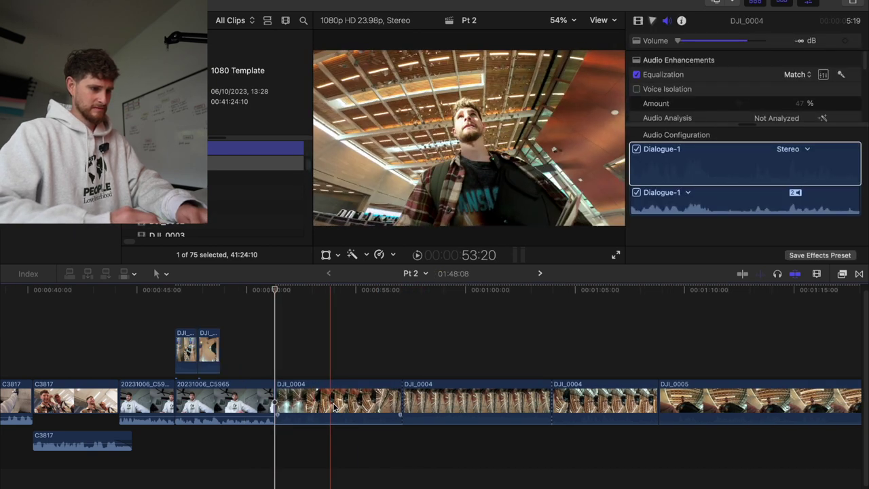
Connect the remaining 5:19 DJI_0004 clip directly after the two short overlays and play it back
drag(311, 406, 257, 340)
key(space)
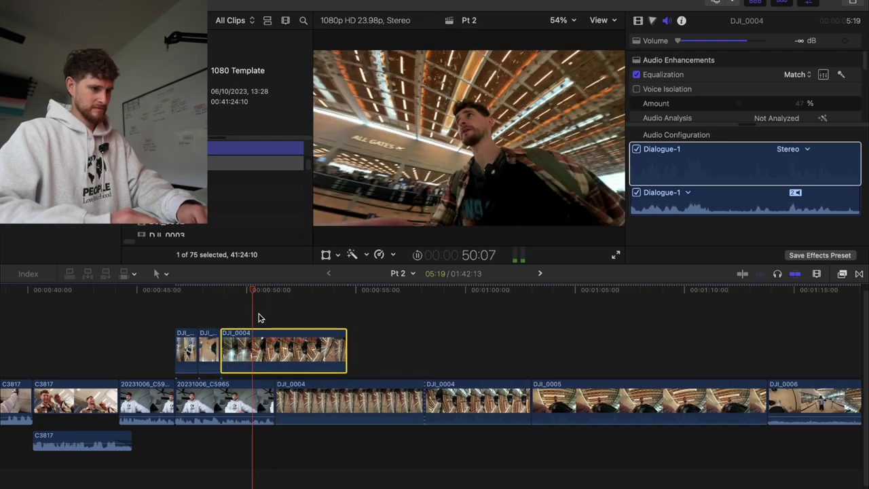
key(space)
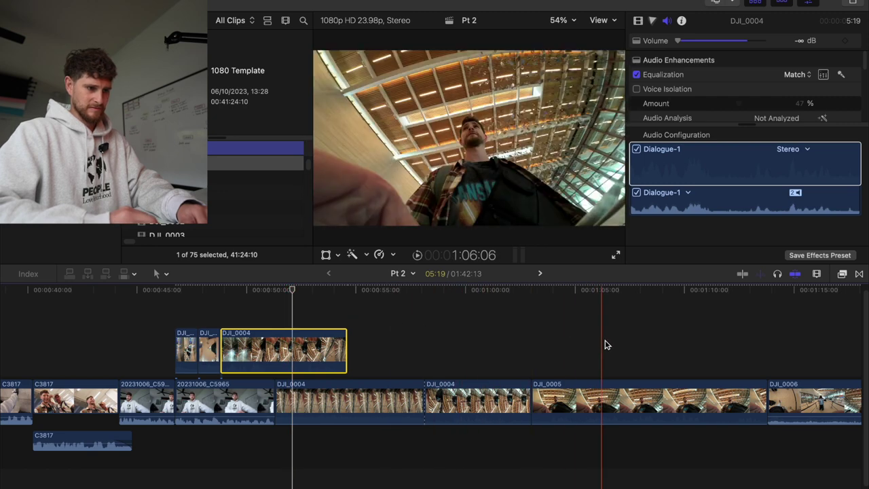
Delete the DJI_0005 clip and trim DJI_0006 to its first 5 seconds
click(657, 394)
key(Delete)
key(super+4)
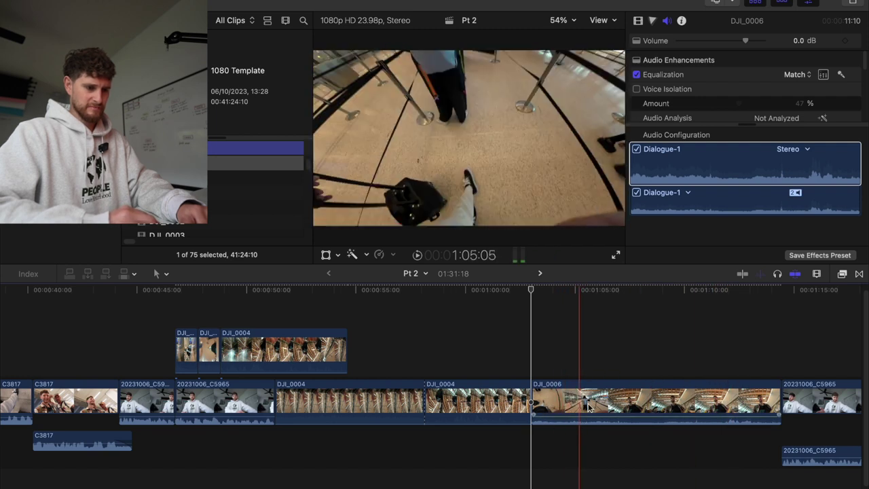
key(super+b)
click(672, 401)
key(Delete)
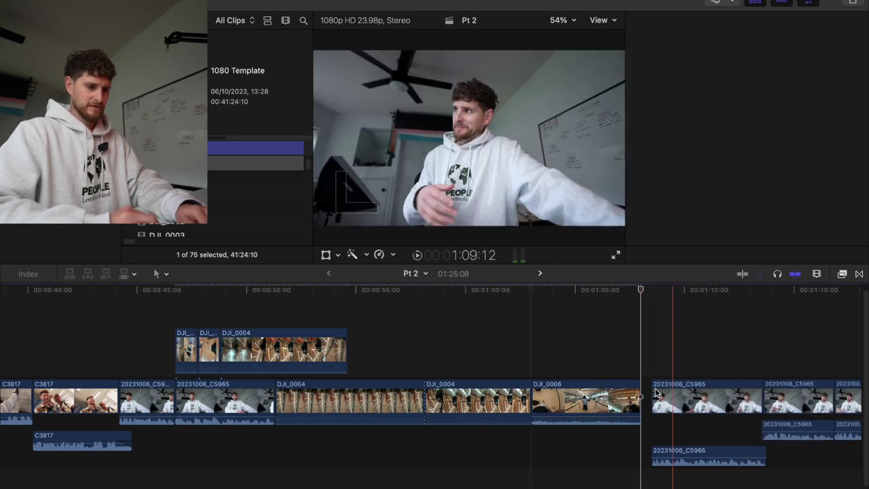
Delete the two remaining DJI_0004 clips and DJI_0006 from the main storyline
key(space)
scroll(638, 361, right, 5)
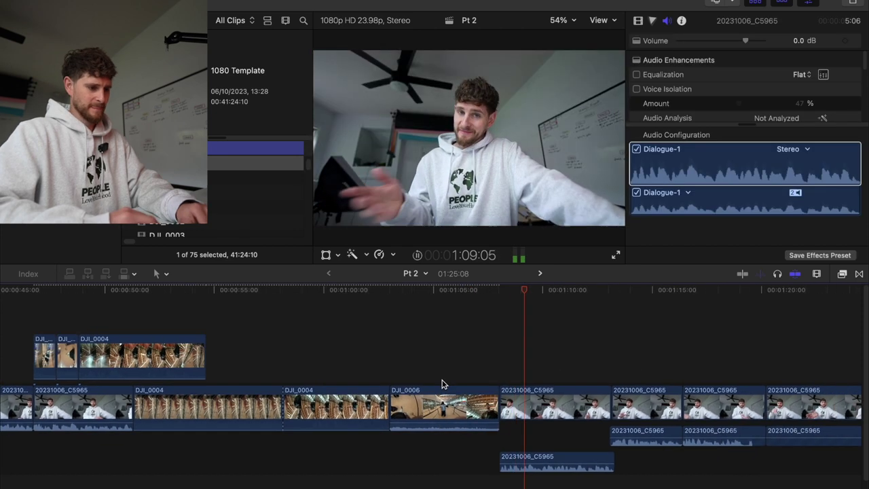
drag(431, 368, 248, 404)
key(Delete)
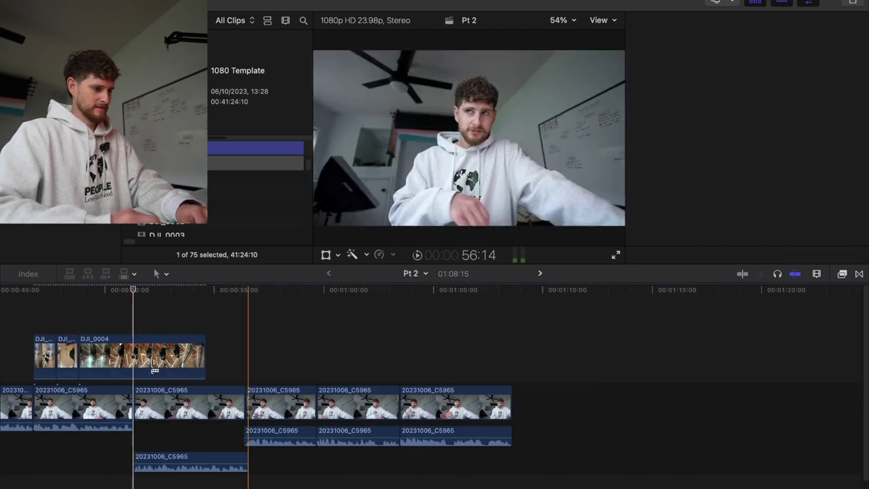
Cut the DJI_0004 overlay at 51:08, delete the part after the cut, and play back the shortened overlay
click(134, 326)
key(super+b)
click(156, 350)
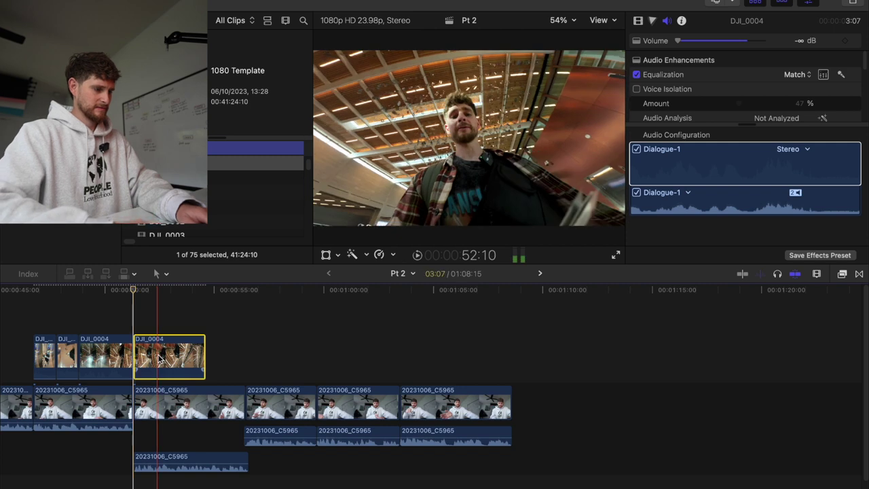
key(Delete)
click(95, 326)
key(space)
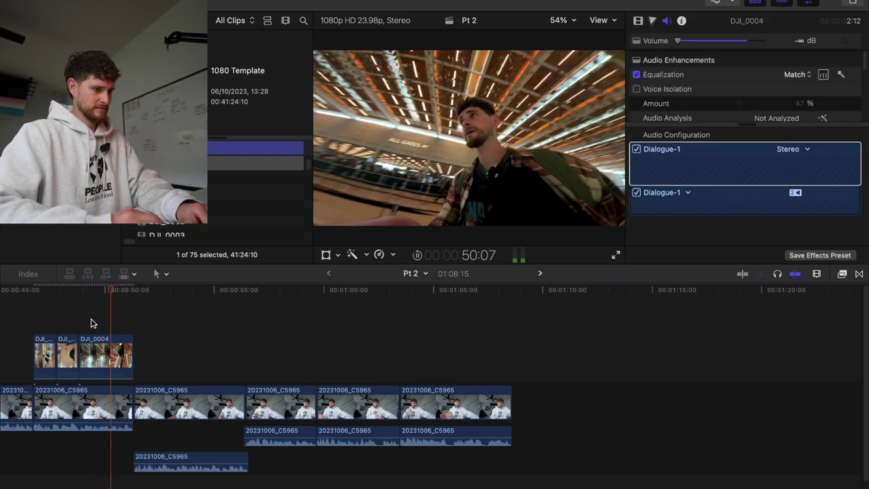
key(space)
Extend the DJI_0004 overlay to the end of the talking-head footage and split it at about 52:09
drag(132, 355, 547, 368)
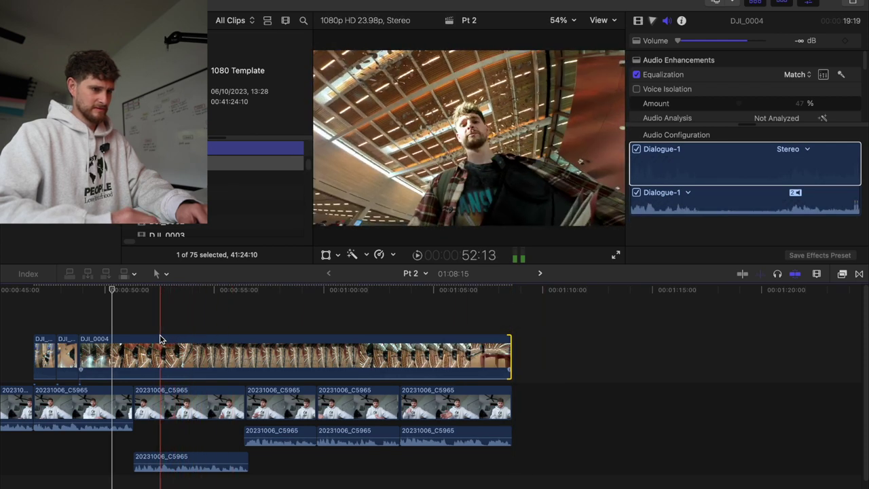
click(157, 329)
key(super+b)
Delete the 3:13 front piece of the DJI_0004 overlay and move the rest up against the preceding overlay clip
click(134, 356)
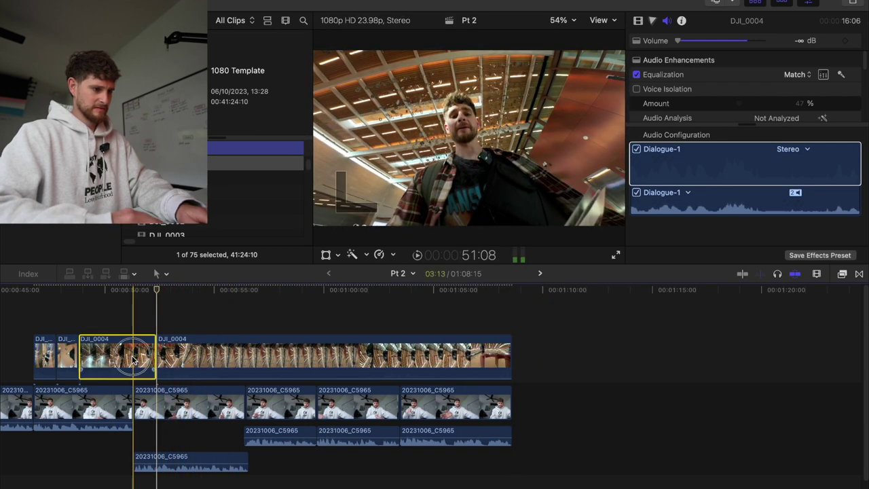
key(BackSpace)
drag(178, 360, 100, 360)
key(space)
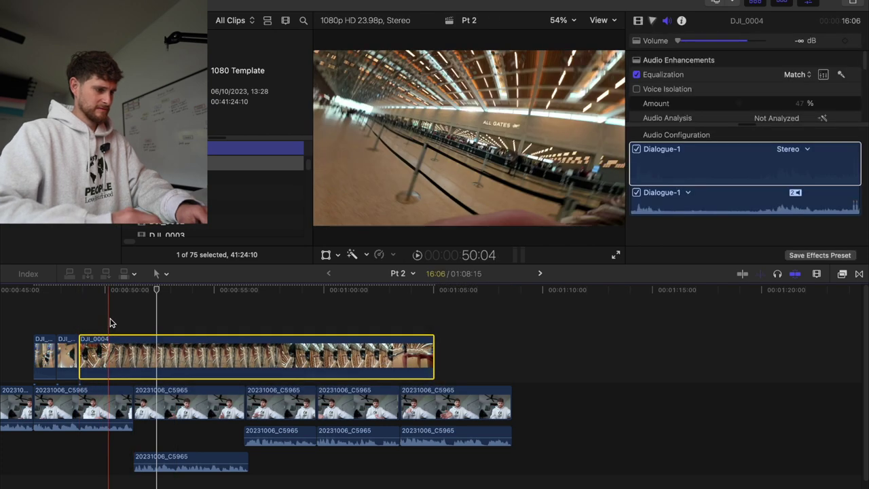
Trim 18 frames off the start of the last DJI_0004 overlay and play back the result
key(space)
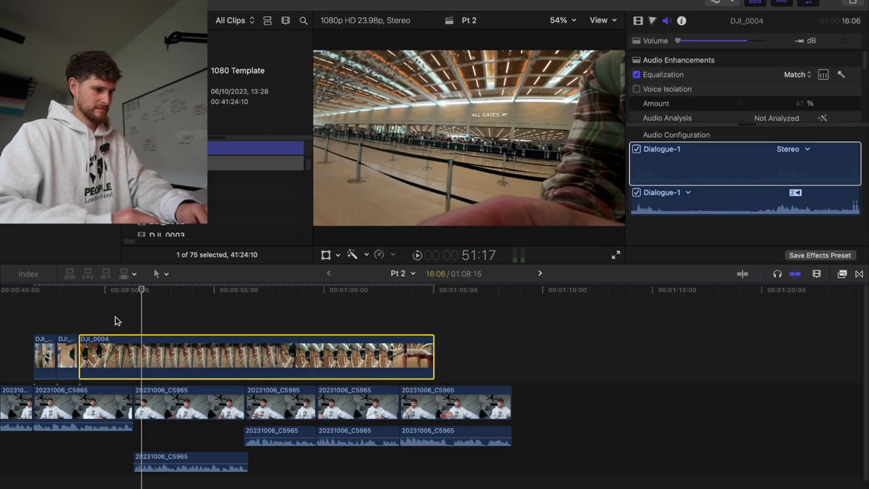
click(95, 324)
click(80, 352)
drag(81, 352, 109, 358)
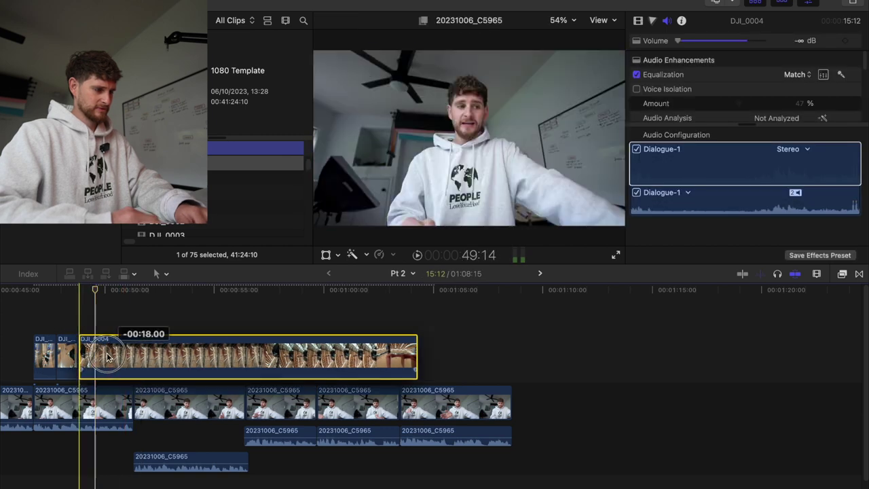
key(space)
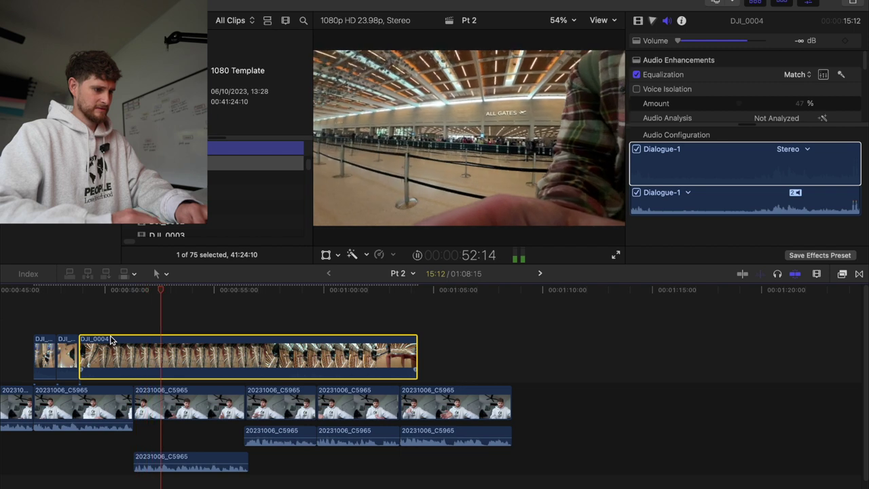
Split the last DJI_0004 overlay at about 53:06 and delete the part after the cut
key(space)
key(b)
click(174, 356)
key(a)
key(Delete)
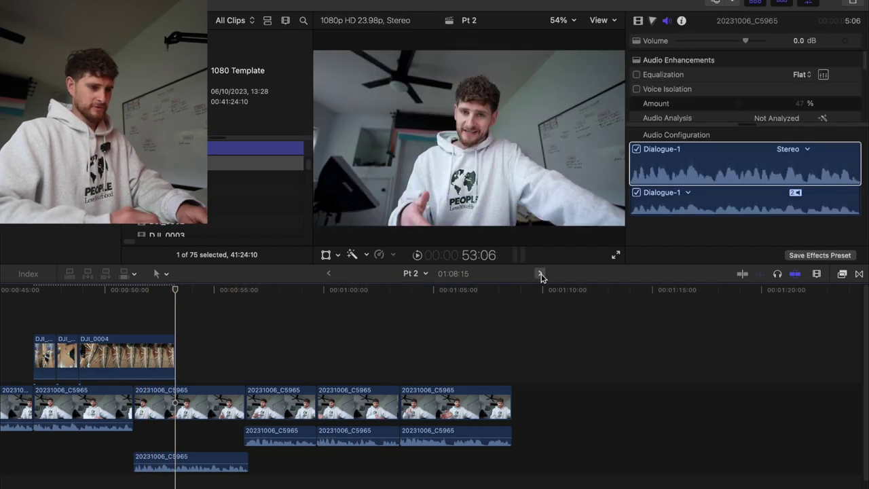
Examine the DJI clips in the 1080 Template timeline, from DJI_0009 back to DJI_0006, for more usable airport footage
click(541, 275)
scroll(591, 361, right, 3)
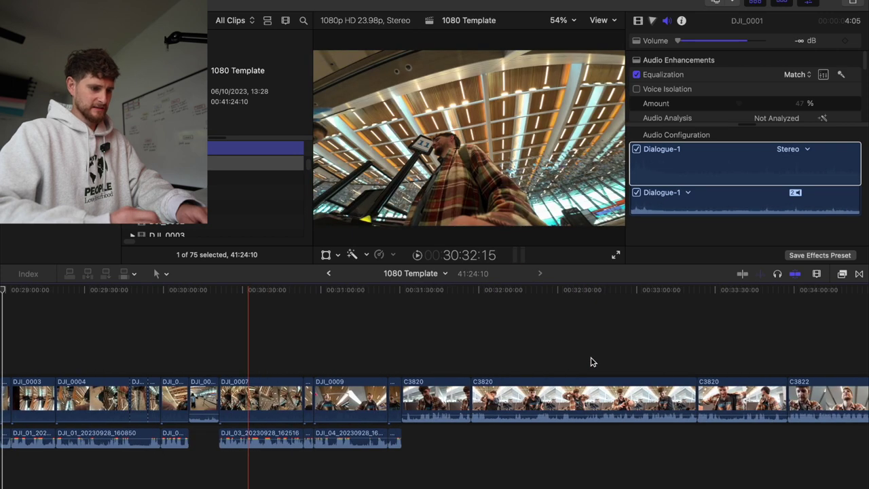
click(304, 360)
key(space)
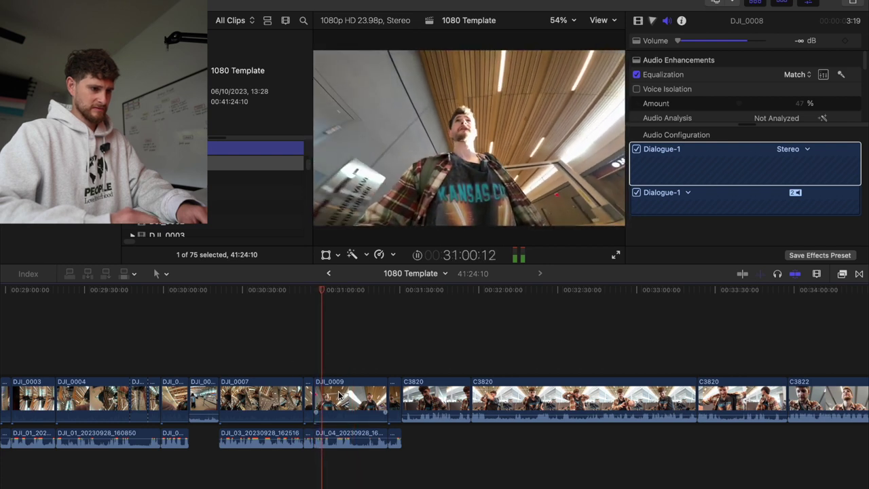
key(space)
click(363, 394)
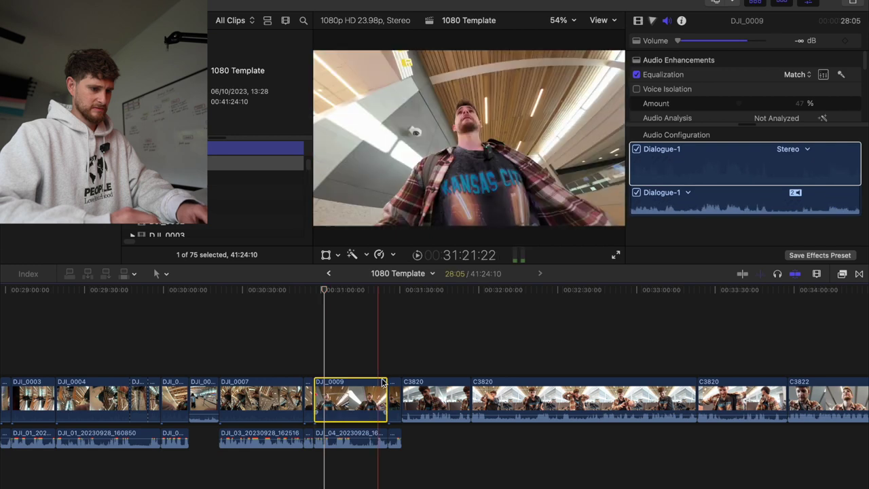
key(space)
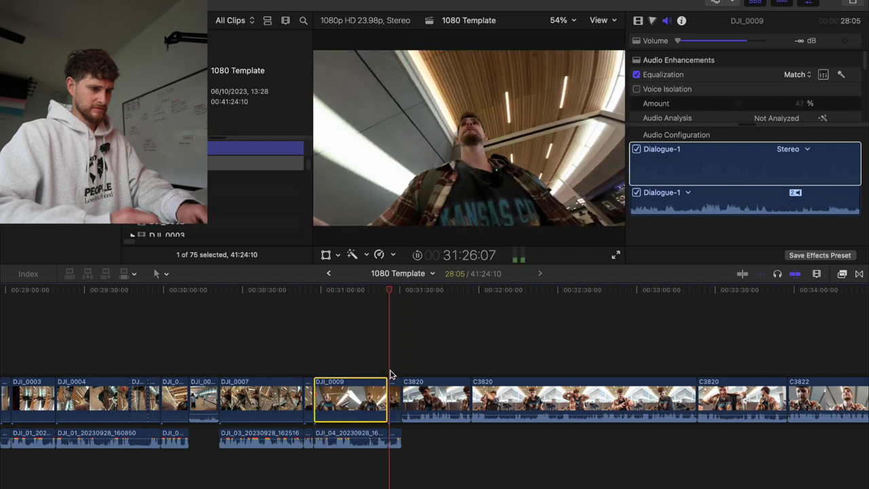
click(303, 368)
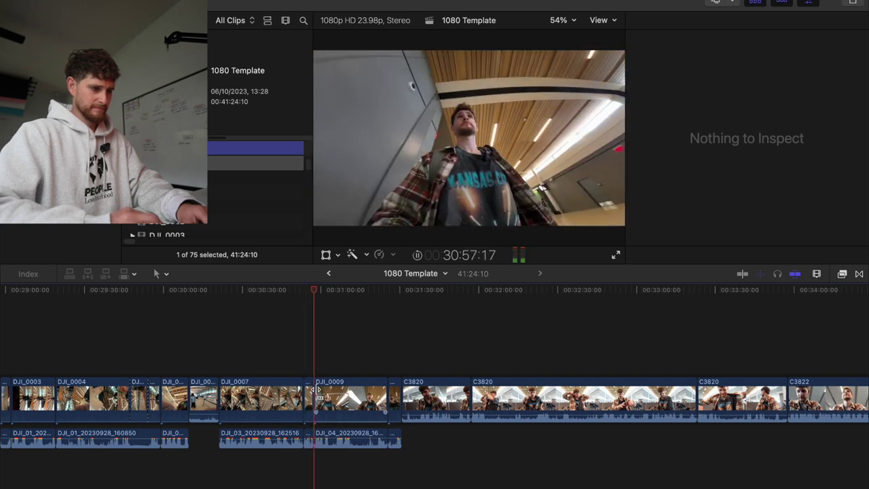
click(266, 362)
click(279, 367)
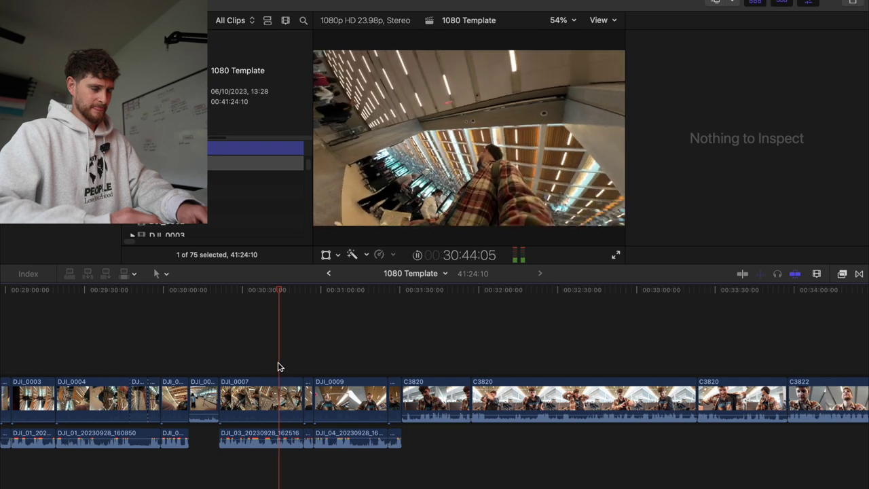
click(239, 371)
click(200, 370)
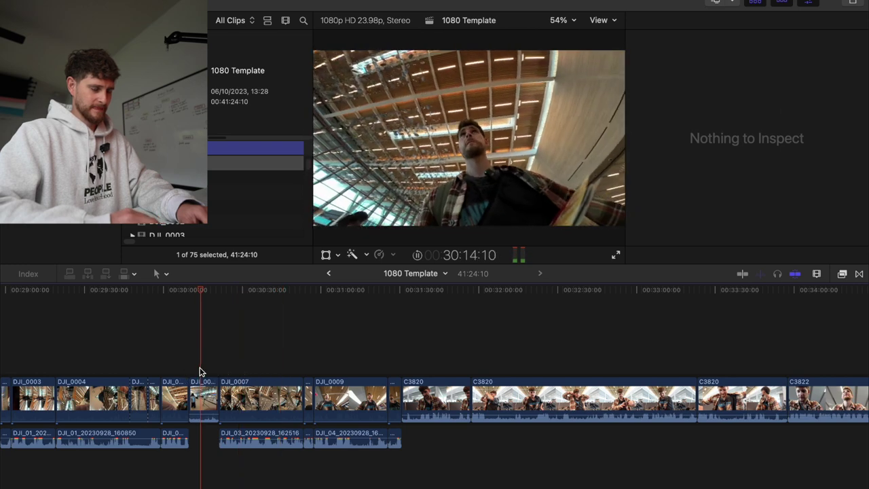
key(space)
Copy DJI_0006 and DJI_0009 from the 1080 Template timeline and paste them between the talking-head clips at about 56:14 in Pt 2
click(206, 380)
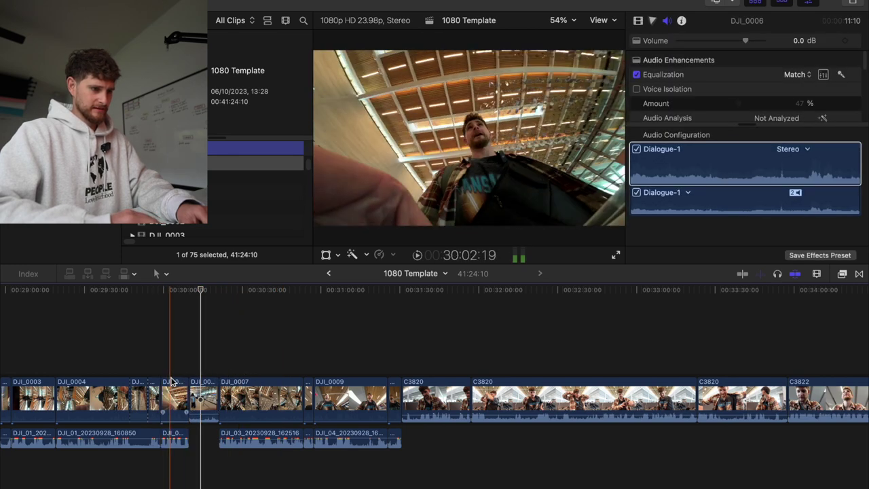
super+click(350, 400)
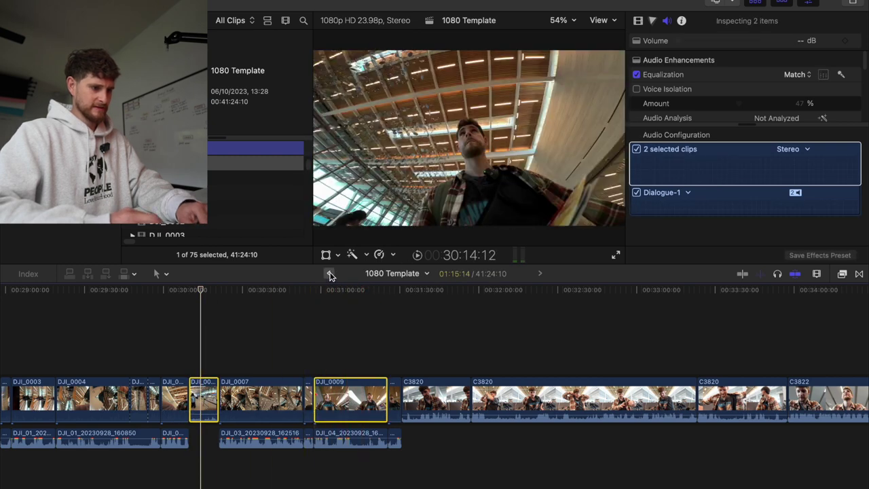
click(329, 273)
scroll(217, 332, left, 4)
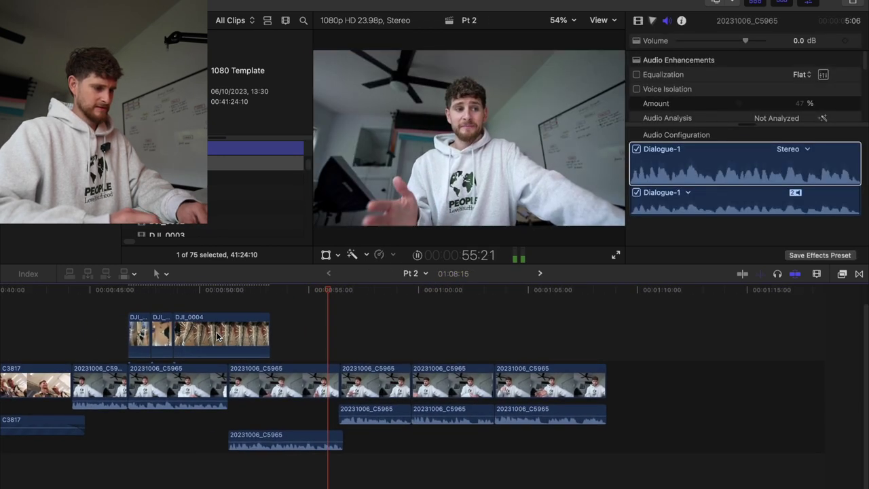
click(377, 344)
key(super+v)
scroll(379, 347, right, 1)
key(e)
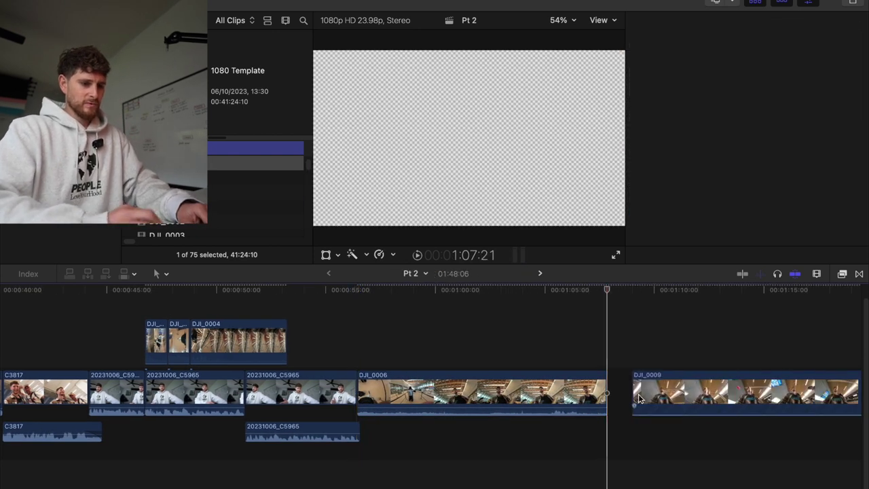
Examine the C3820 and C3822 footage in the 1080 Template timeline for another airport shot
click(540, 275)
scroll(348, 374, right, 10)
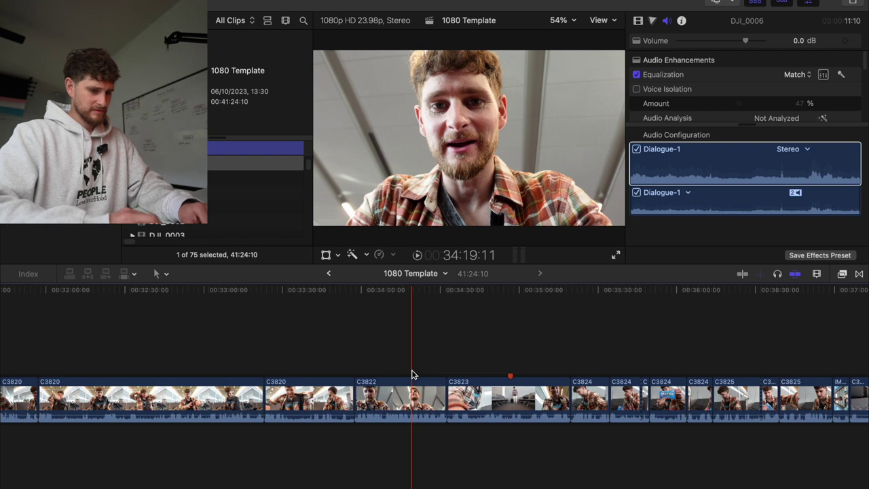
scroll(412, 374, left, 5)
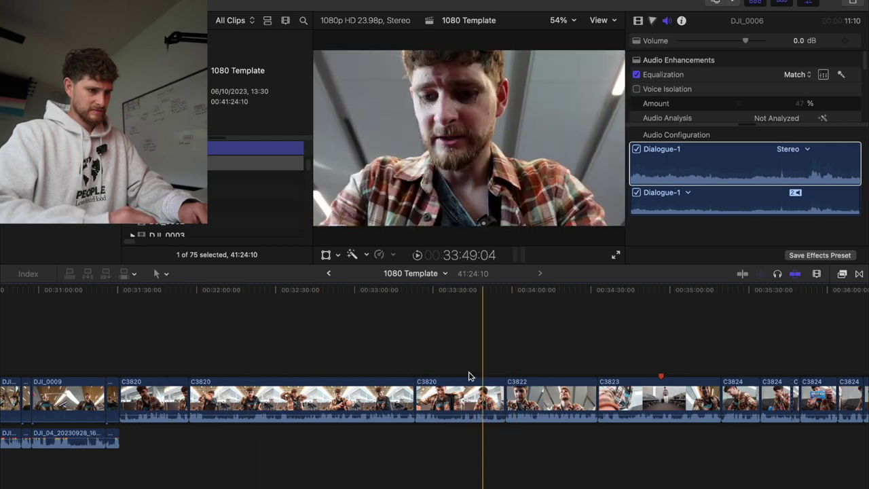
click(425, 370)
key(space)
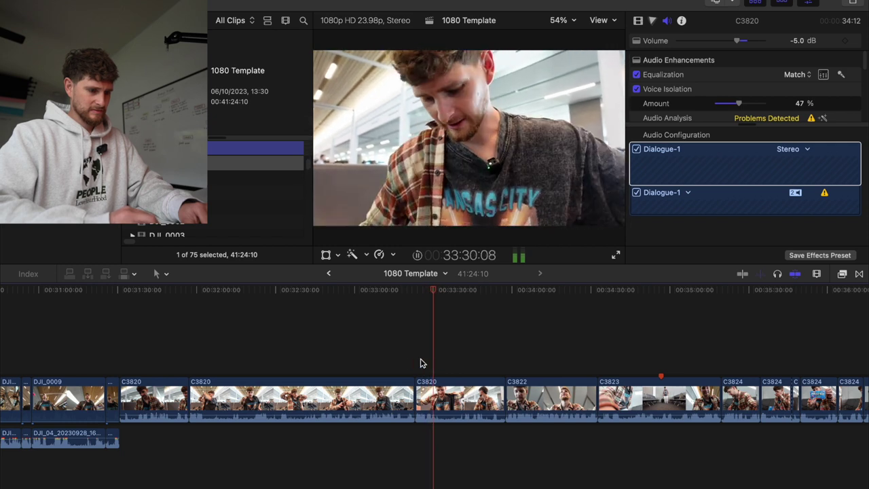
click(423, 362)
click(541, 356)
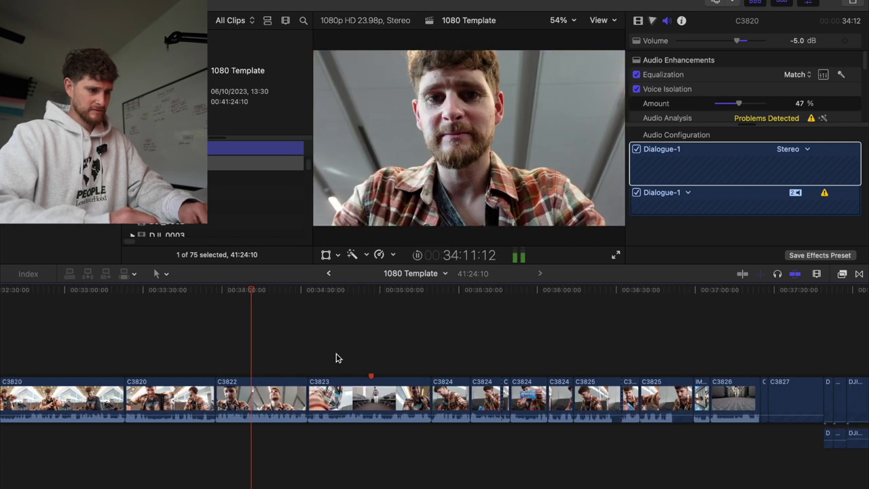
click(214, 368)
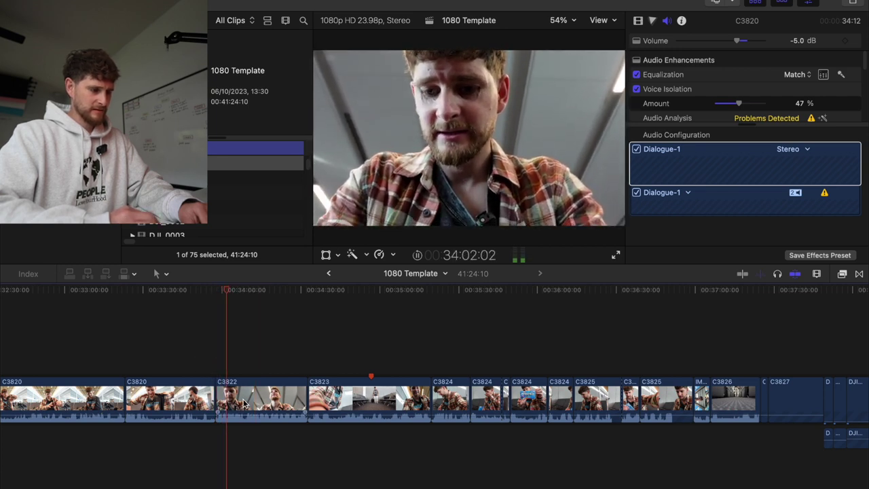
key(space)
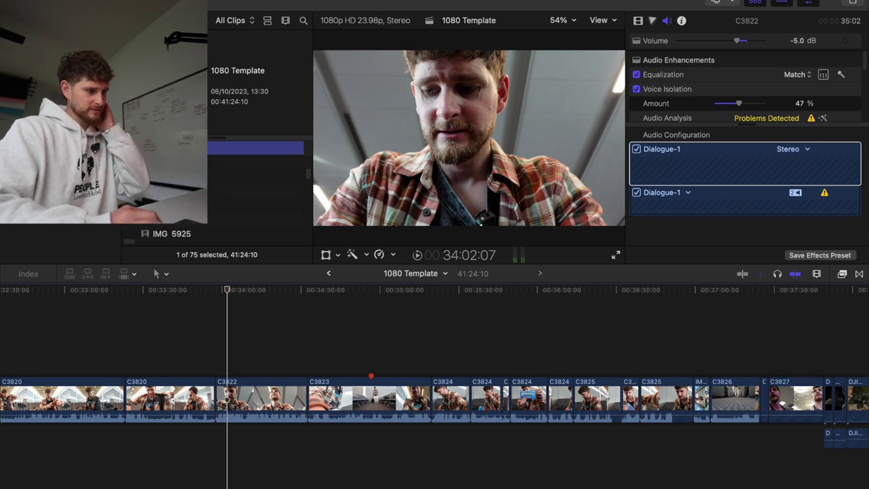
Find the source clip C3821 in the browser and preview its beginning
scroll(217, 190, down, 5)
scroll(217, 235, down, 3)
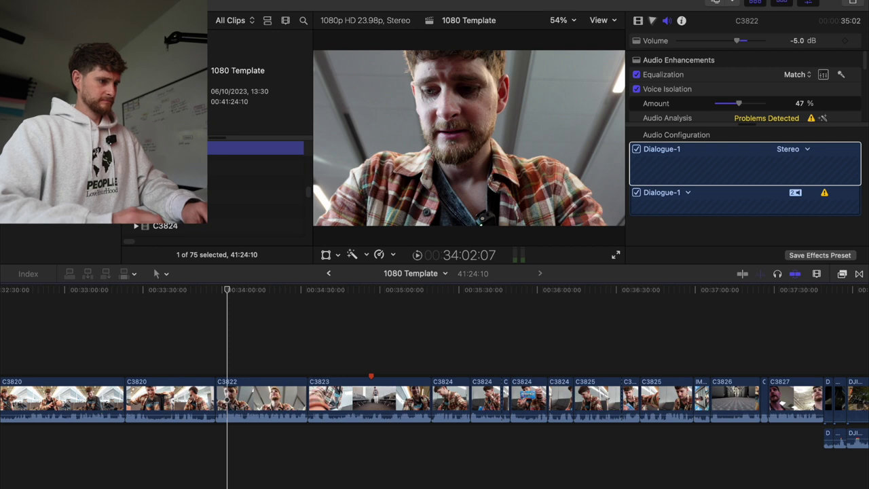
click(199, 181)
key(space)
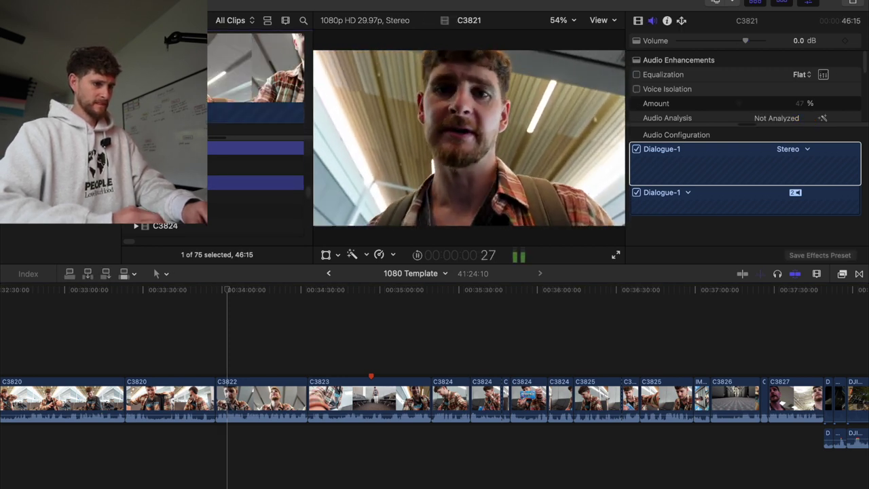
key(space)
Insert C3821 into the Pt 2 timeline directly after DJI_0009 and lower its volume to -17 dB
drag(199, 181, 218, 407)
click(252, 401)
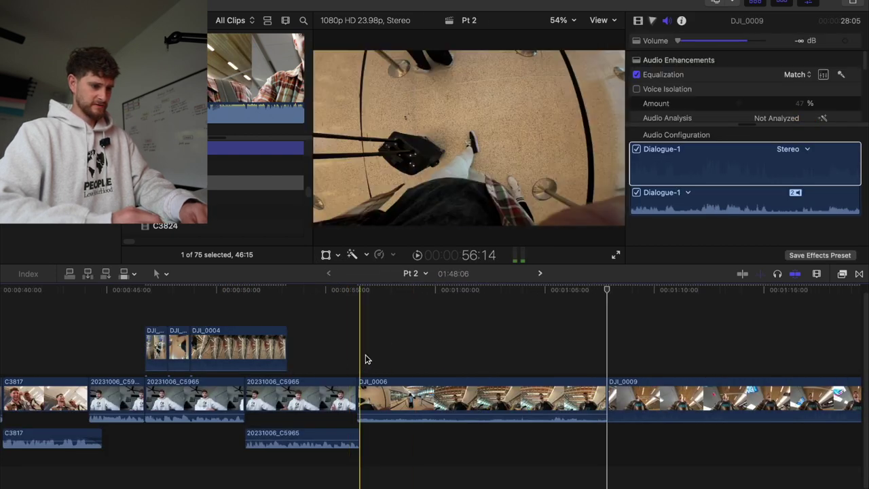
key(super+minus)
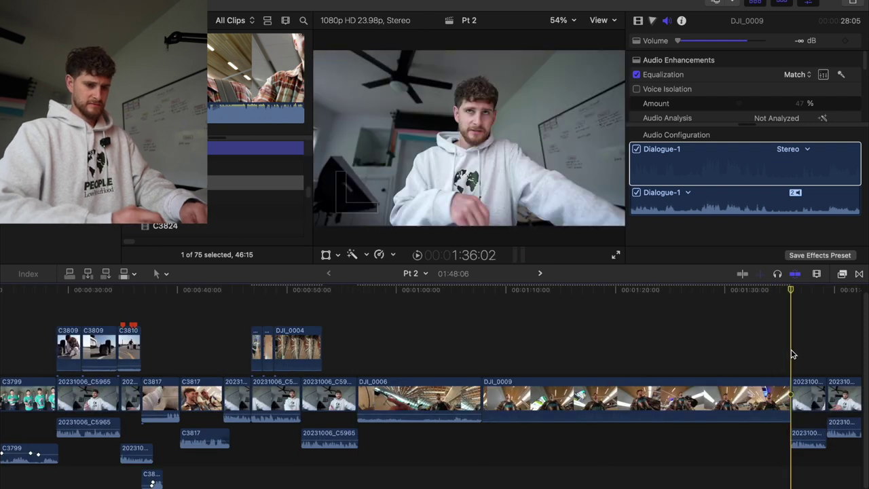
key(w)
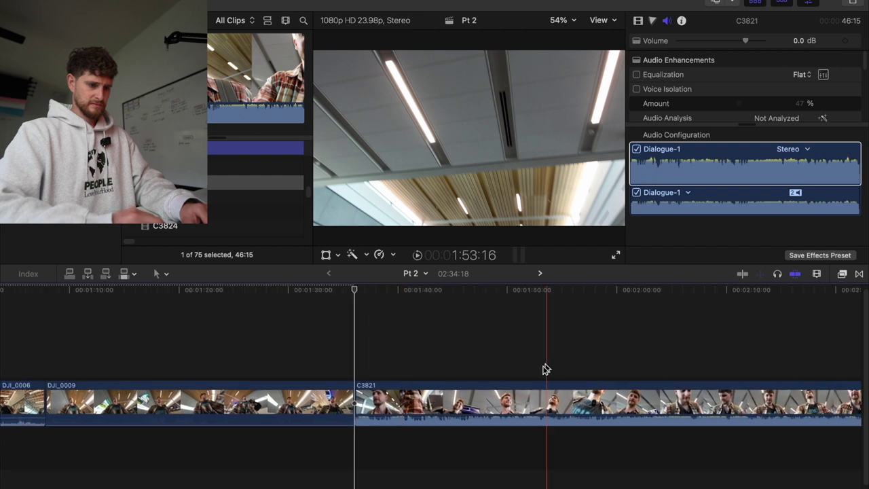
drag(488, 418, 489, 457)
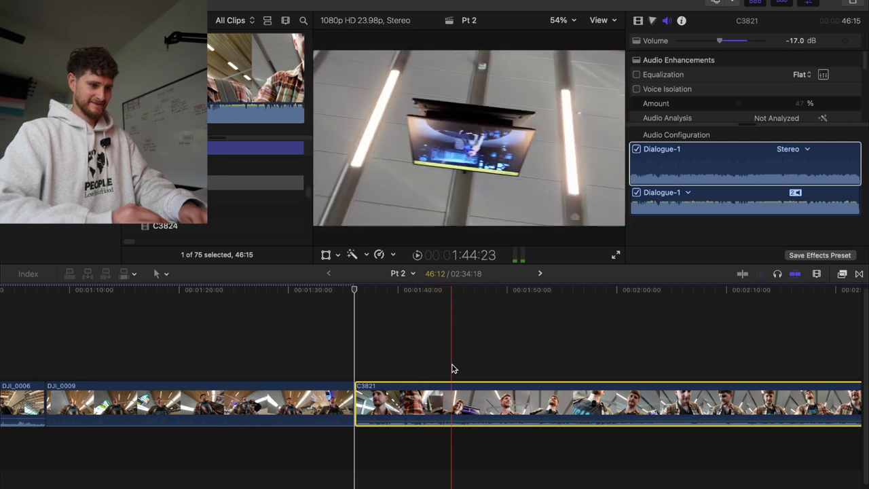
Split C3821 about 10 seconds in and delete its longer second part
key(super+b)
click(508, 400)
scroll(508, 381, right, 5)
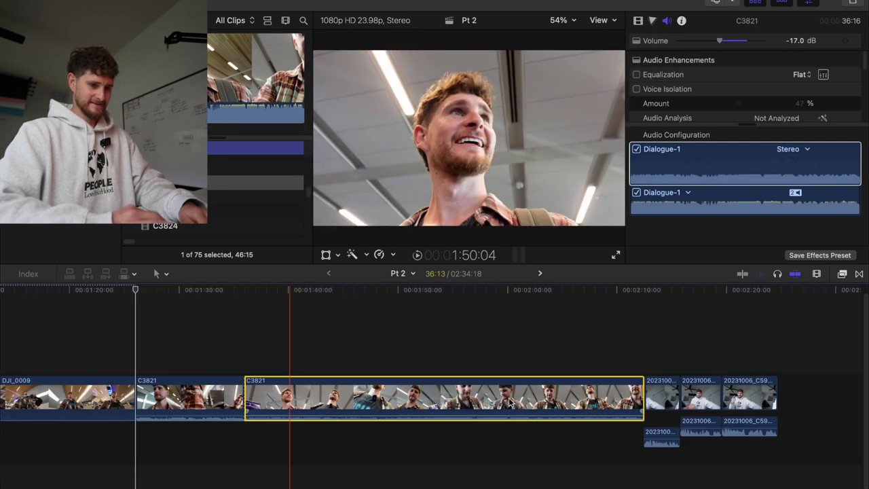
key(space)
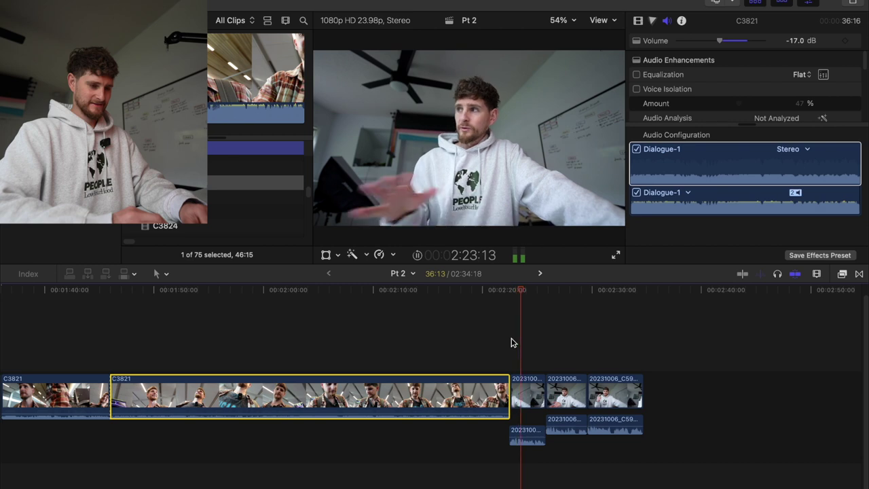
scroll(510, 342, left, 7)
key(space)
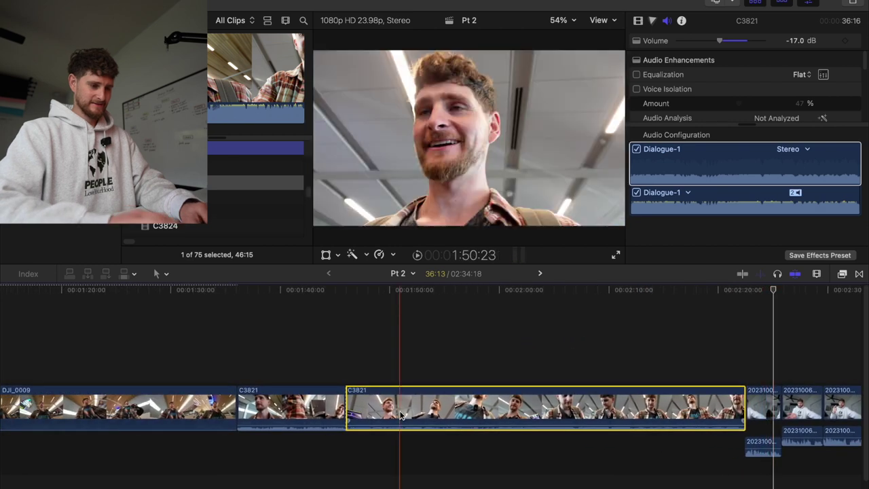
key(Delete)
Play the talking-head passage leading into DJI_0006, and move DJI_0006 and DJI_0009 together to the end of the Pt 2 timeline
scroll(307, 406, left, 10)
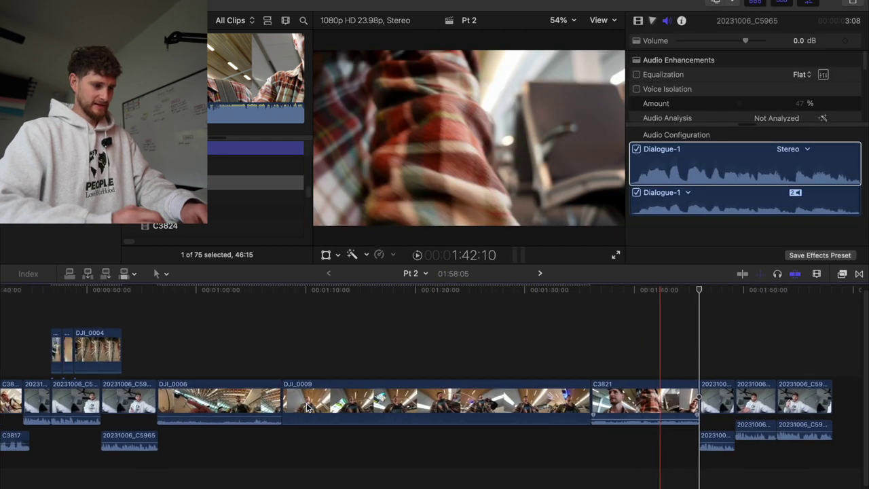
scroll(307, 407, left, 2)
click(184, 333)
key(space)
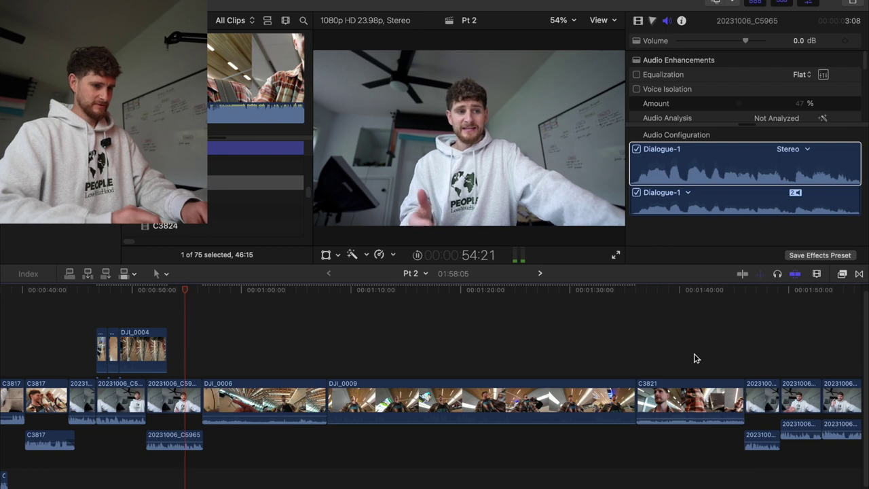
key(space)
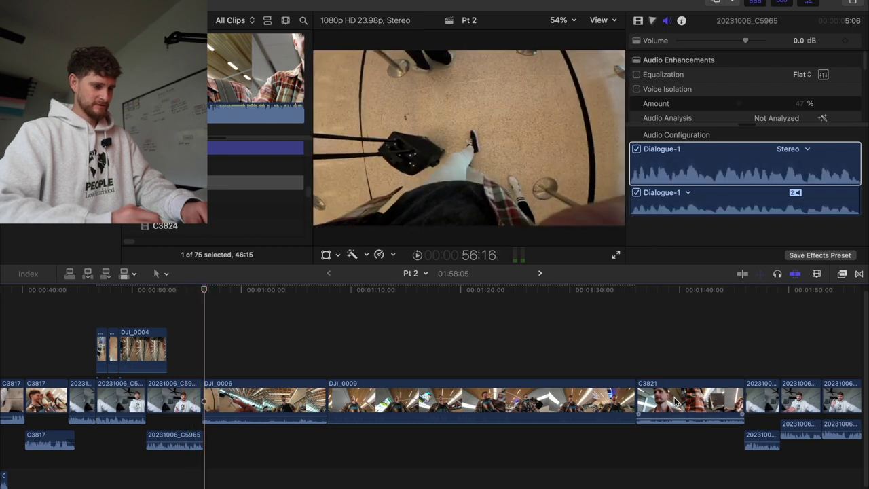
drag(276, 364, 369, 385)
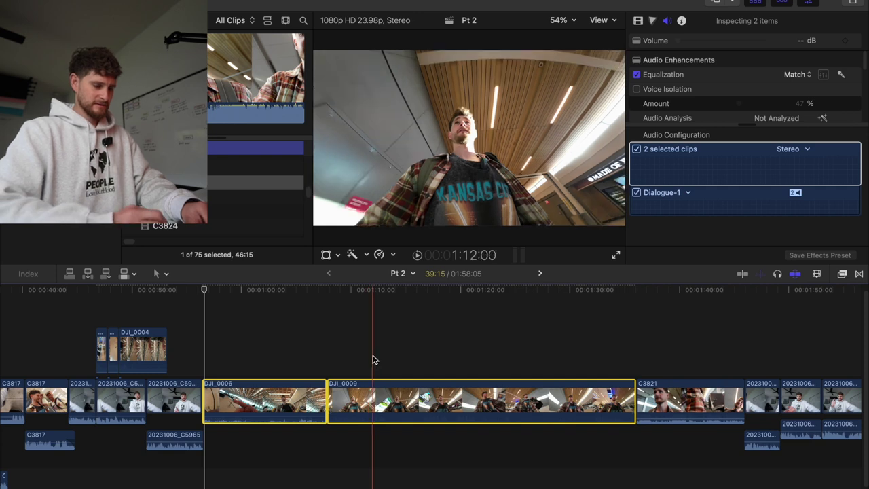
drag(281, 382, 791, 398)
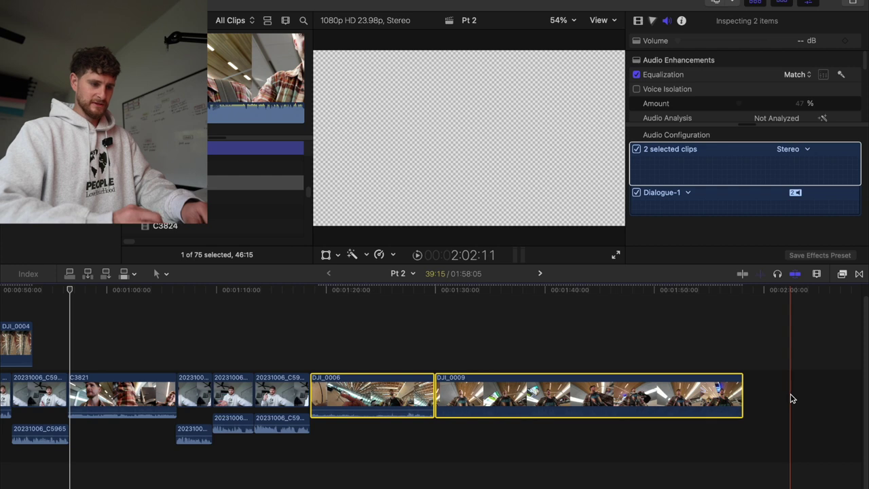
Preview C3821 and move it out of the main storyline to sit as a connected clip directly after DJI_0004
scroll(407, 401, left, 5)
click(408, 401)
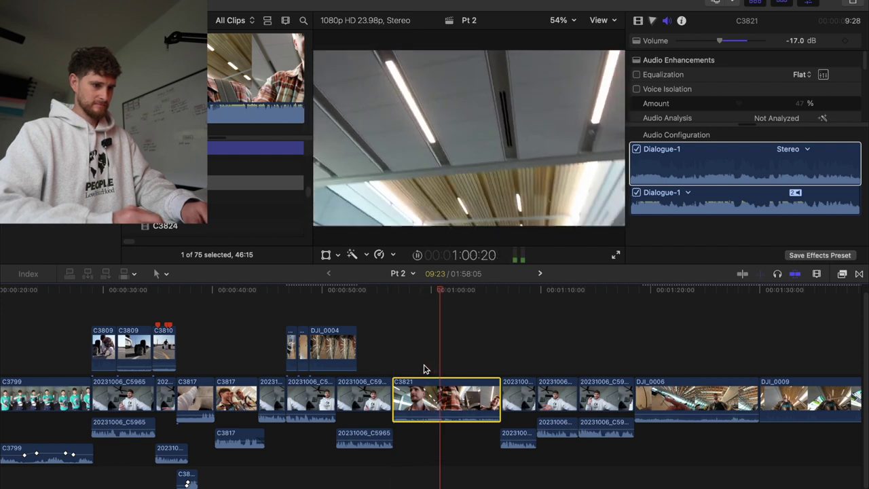
click(421, 362)
key(space)
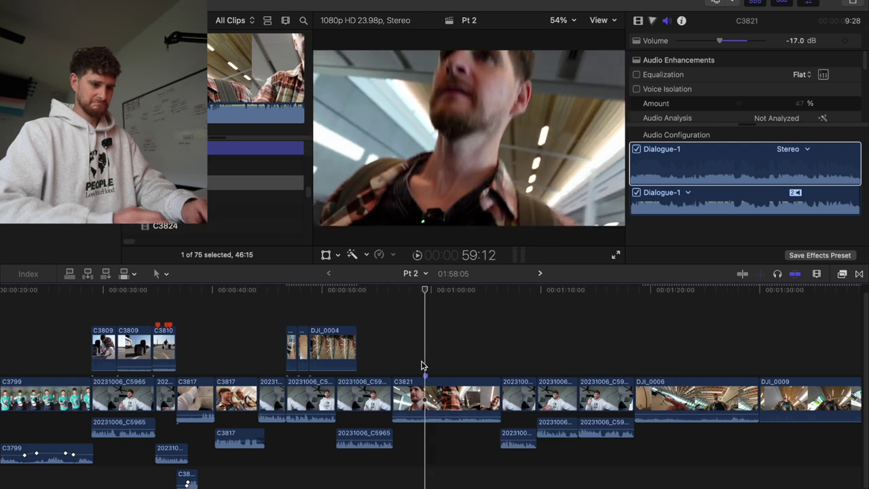
drag(422, 394, 356, 338)
click(336, 300)
key(space)
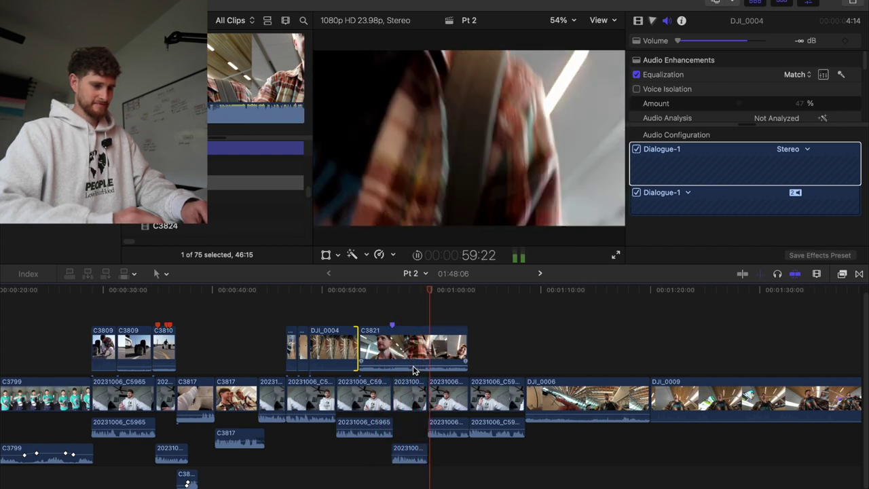
Lower the connected C3821's volume to -24 dB and extend its end slightly to a duration of 10:02
drag(412, 368, 412, 377)
key(space)
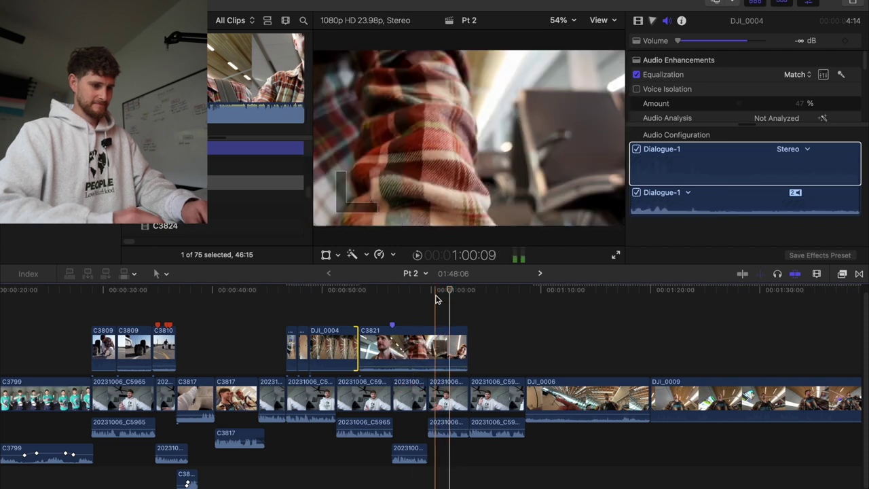
click(429, 301)
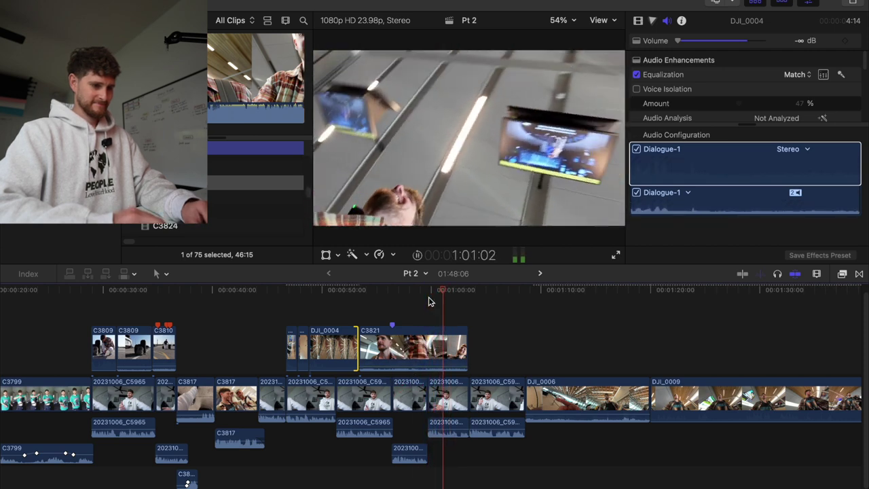
drag(467, 336, 468, 334)
key(space)
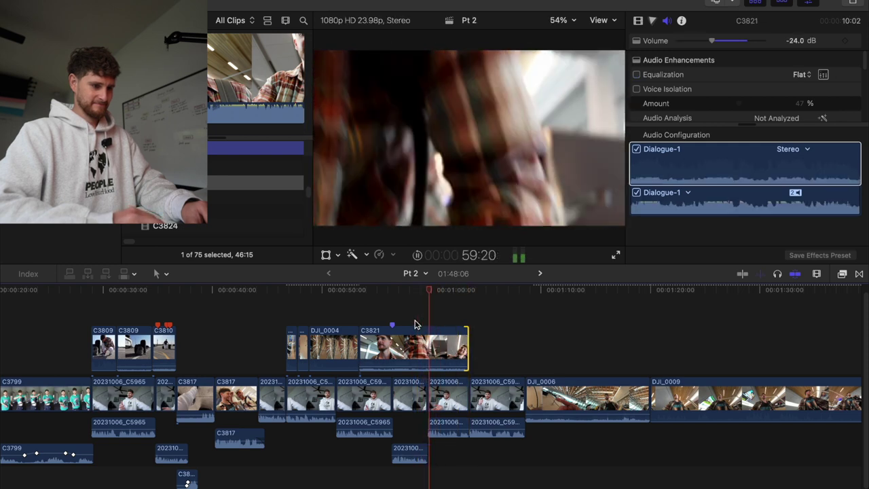
Split the connected C3821 at 59:17 and move its second part down into the main storyline before the next talking-head clip
click(423, 323)
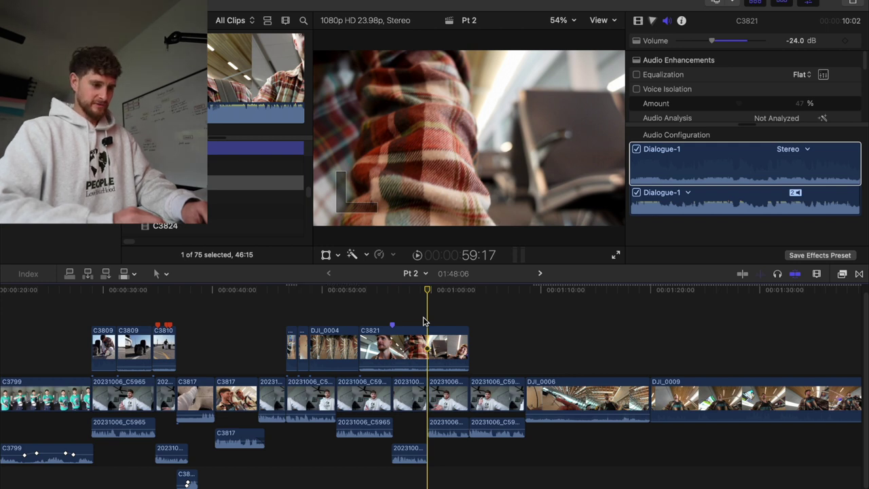
click(408, 310)
key(space)
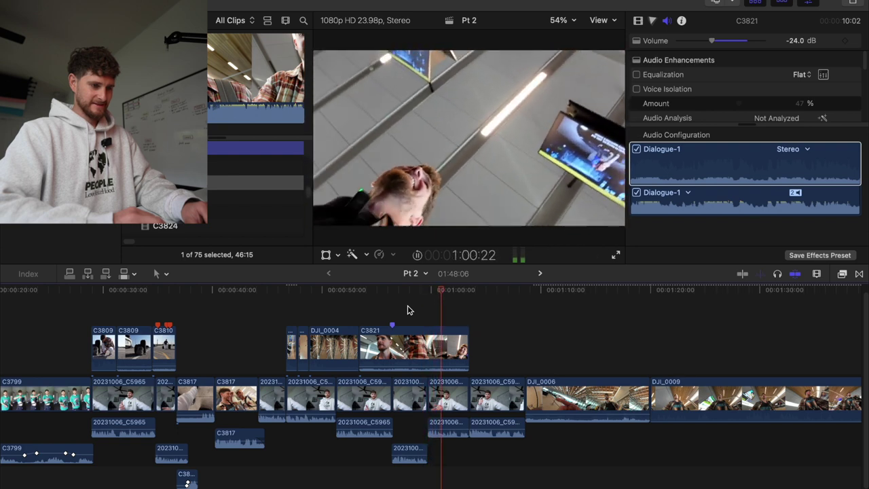
click(408, 310)
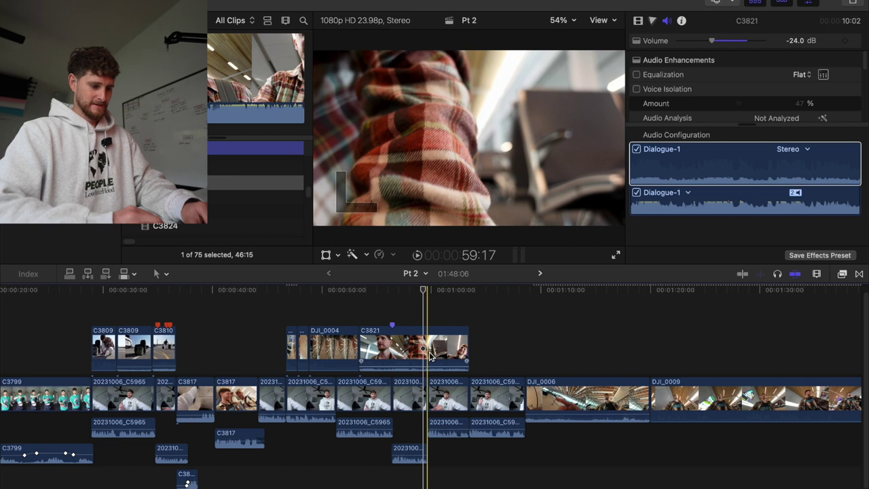
key(super+b)
drag(435, 350, 438, 384)
Play the C3821 piece in the main storyline and raise its volume to -11 dB
key(space)
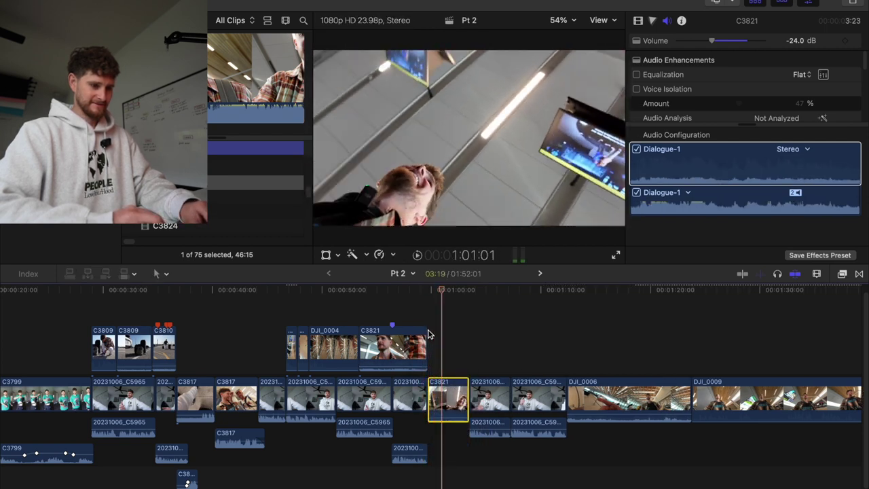
key(space)
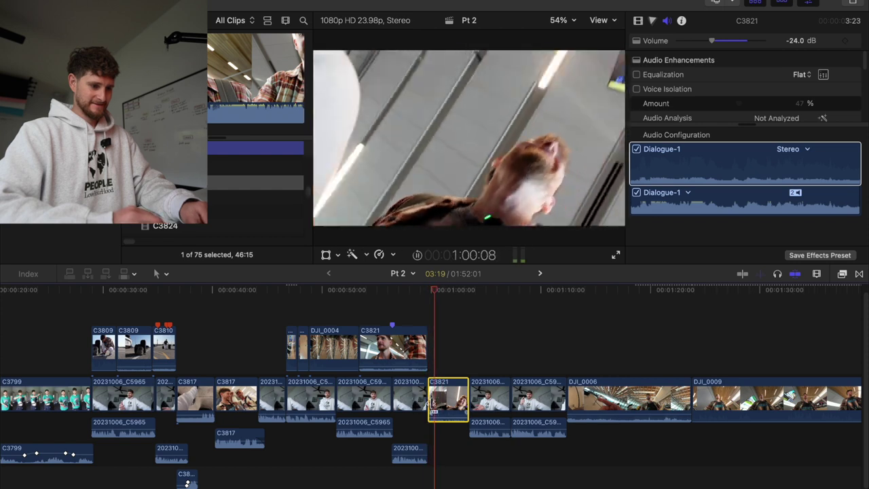
drag(436, 410, 438, 408)
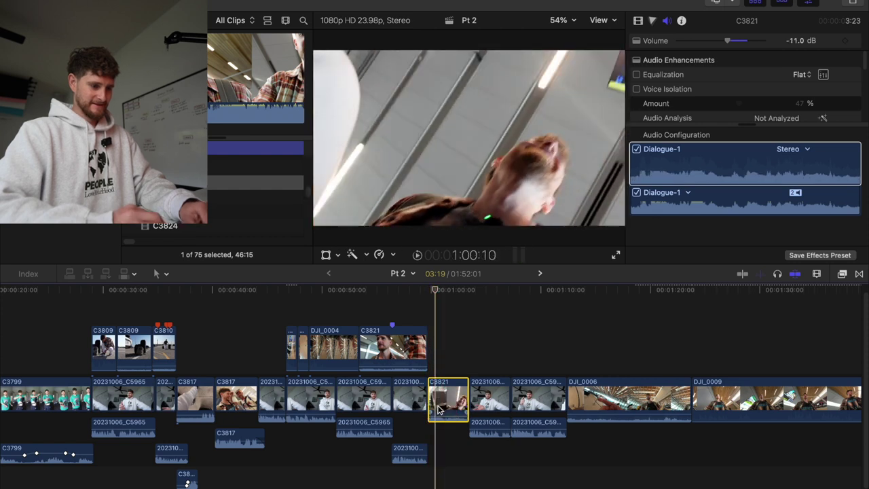
Split the C3821 piece in the main storyline at 1:01:14 and delete the part after the cut
key(space)
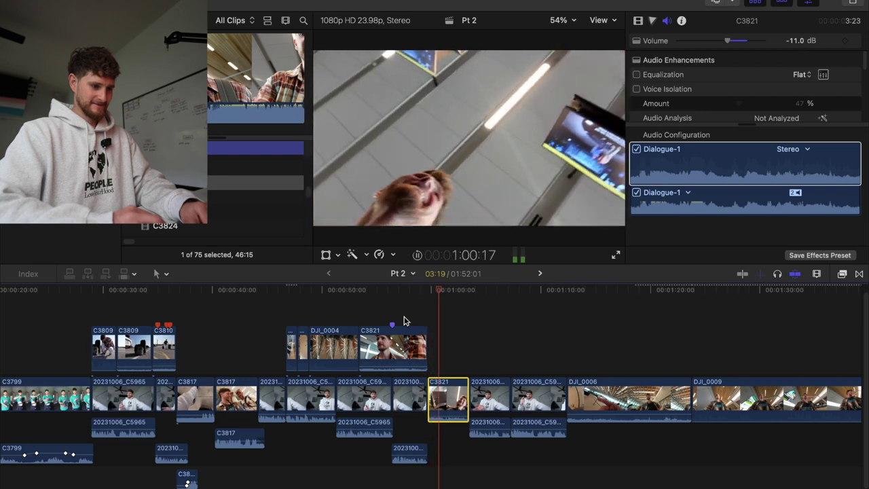
key(space)
key(super+b)
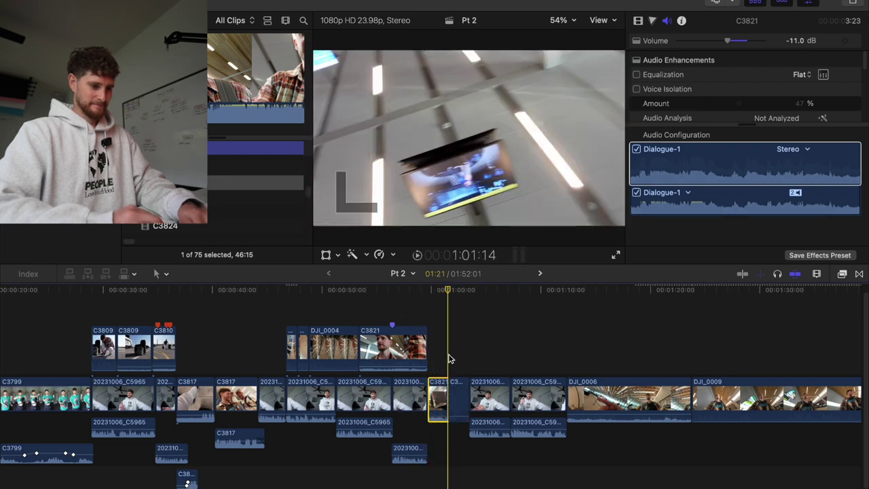
key(BackSpace)
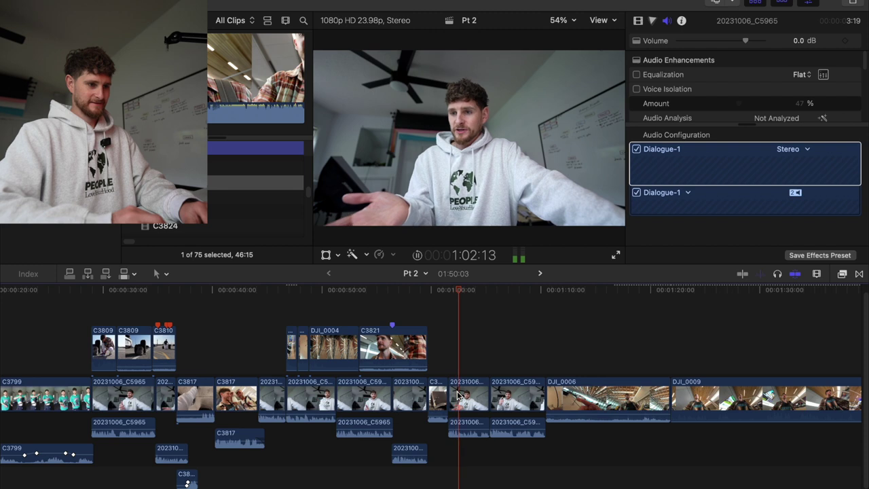
Play the talking-head passage after C3821 and examine the cut between its two clips up close
scroll(458, 396, right, 3)
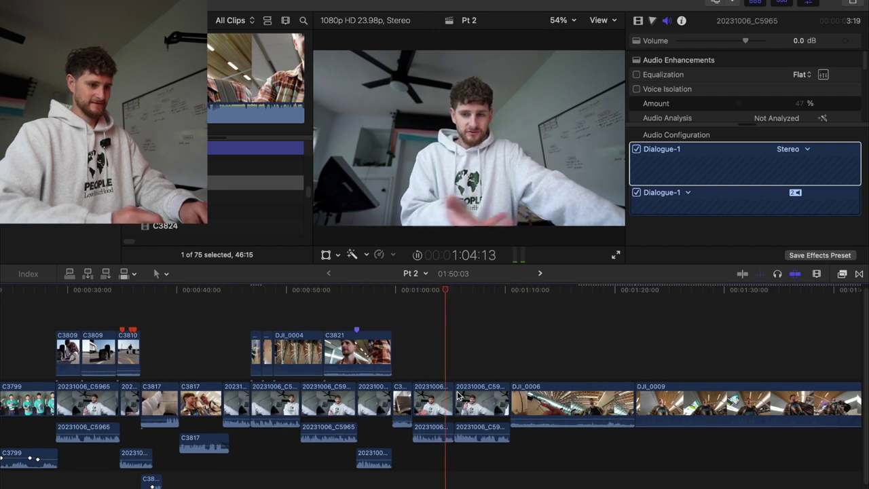
key(space)
key(super+equal)
key(super+equal)
key(super+equal)
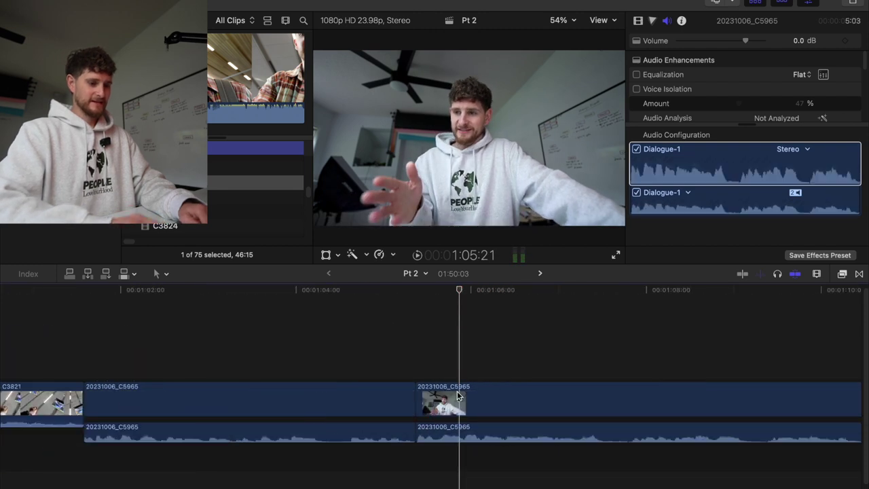
key(space)
key(space)
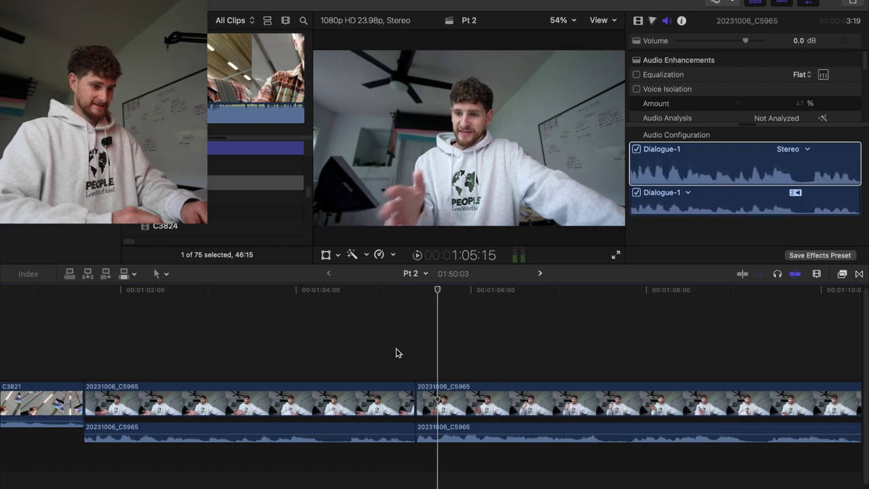
key(super+minus)
key(super+minus)
key(super+minus)
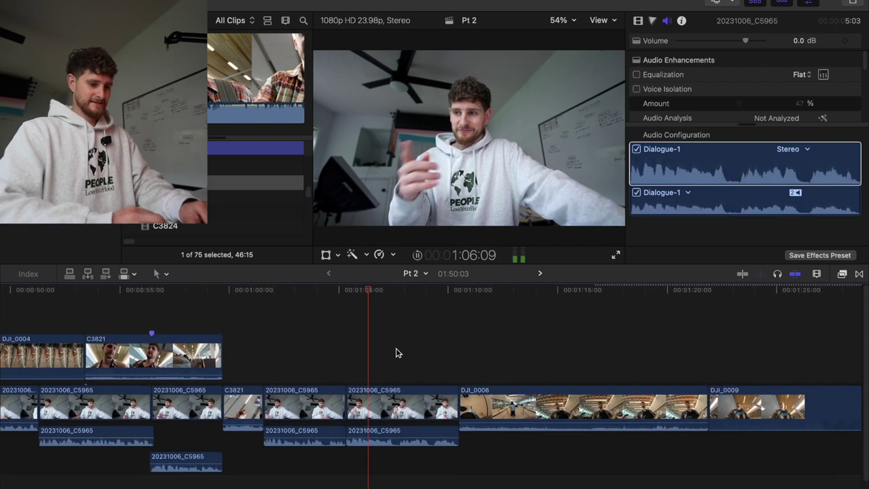
Place a muted copy of C3817 and its audio above the last talking-head clip before DJI_0006, and play it back
key(super+minus)
key(super+minus)
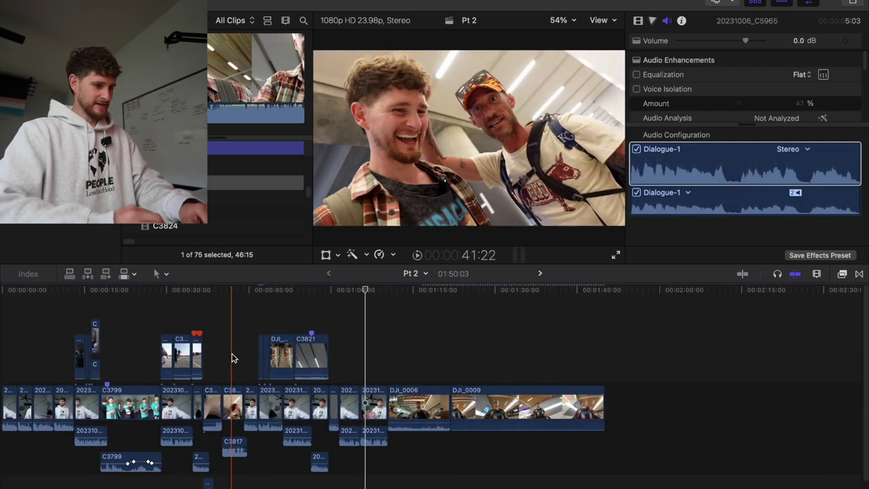
click(232, 406)
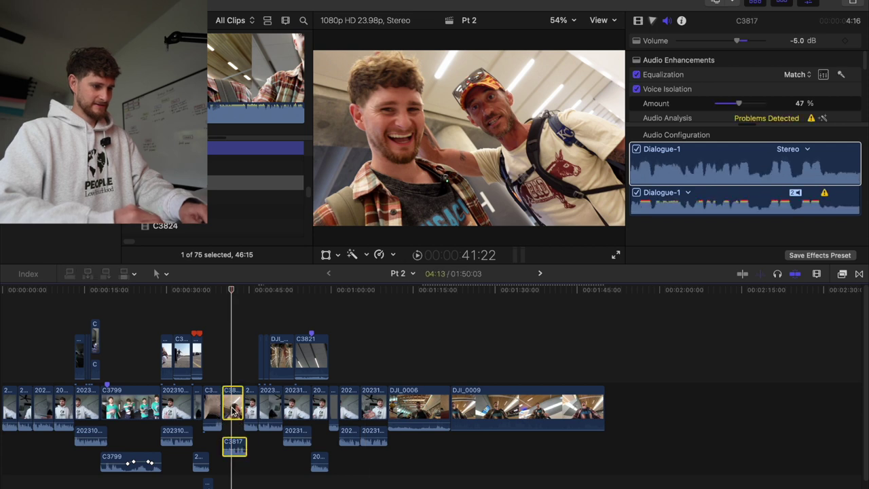
drag(232, 406, 370, 380)
key(space)
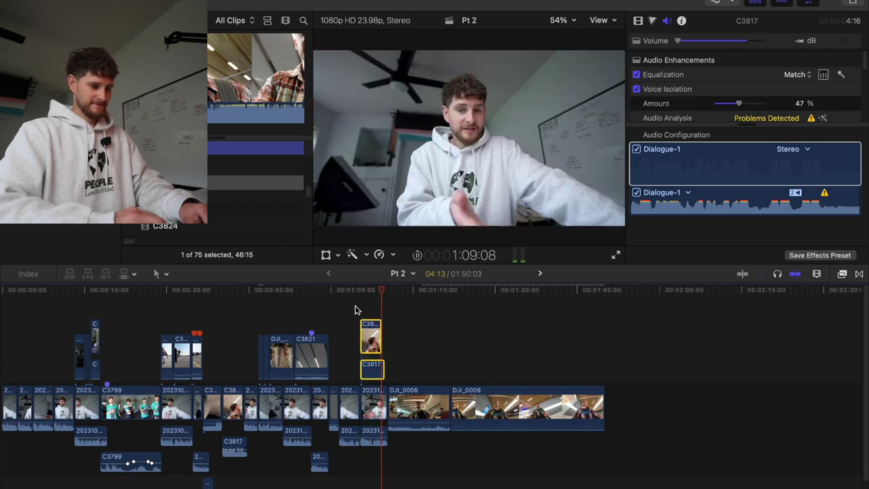
key(space)
Copy the DJI_0011 to DJI_0012 clips with their audio from the 1080 Template timeline and paste them directly before DJI_0006 in Pt 2
drag(421, 368, 475, 390)
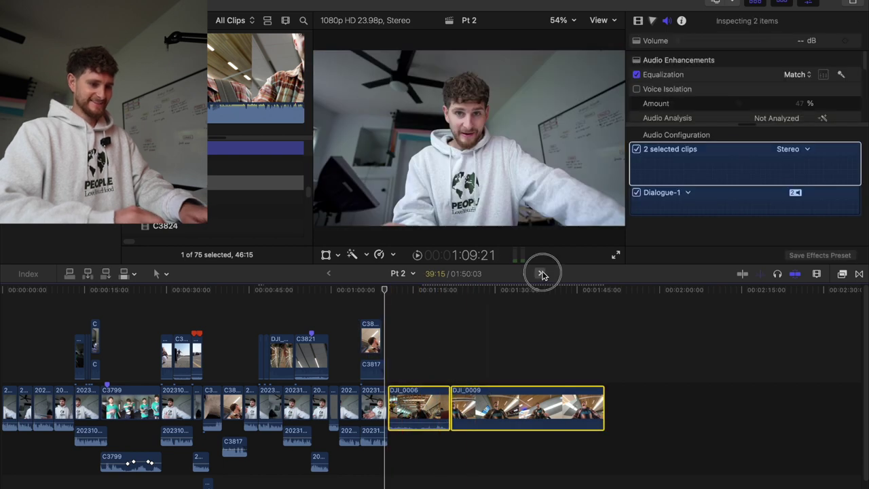
click(541, 273)
key(super+equal)
key(super+equal)
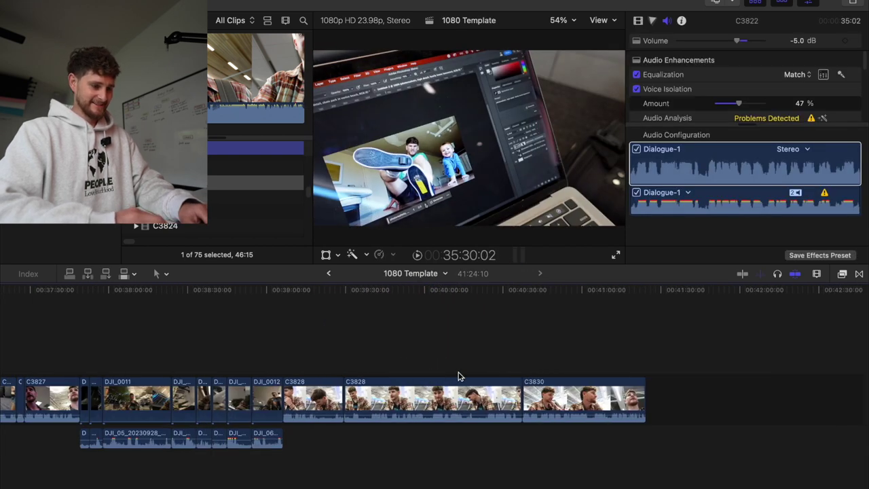
scroll(458, 375, left, 10)
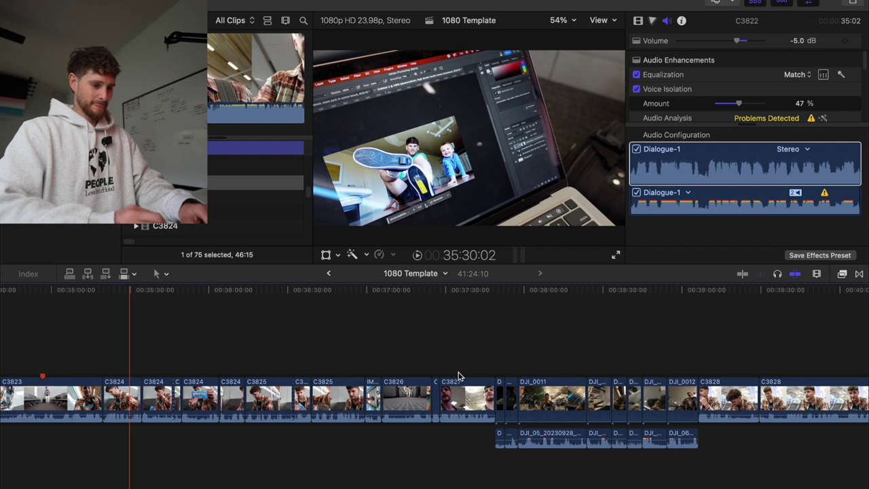
scroll(459, 375, right, 1)
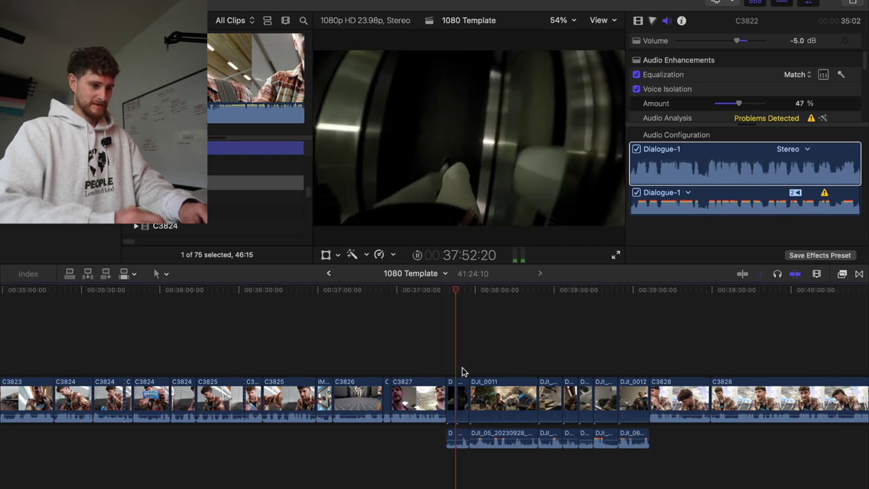
scroll(482, 369, right, 2)
drag(415, 361, 562, 468)
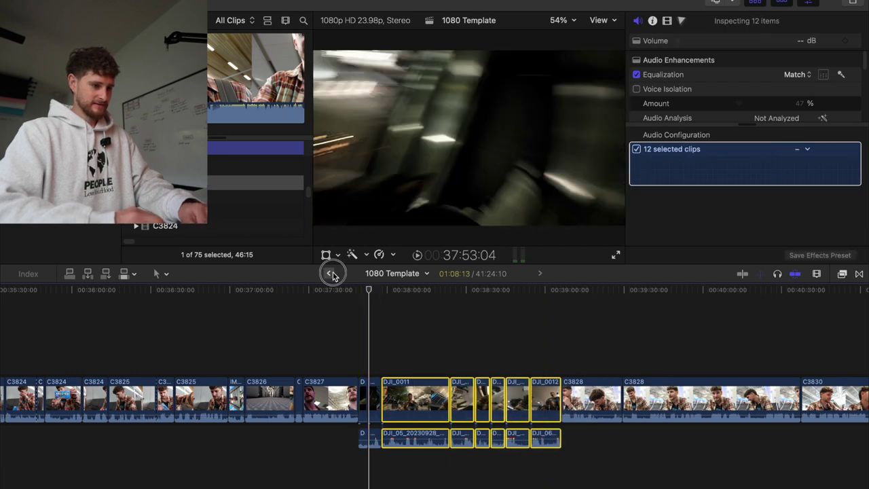
click(331, 273)
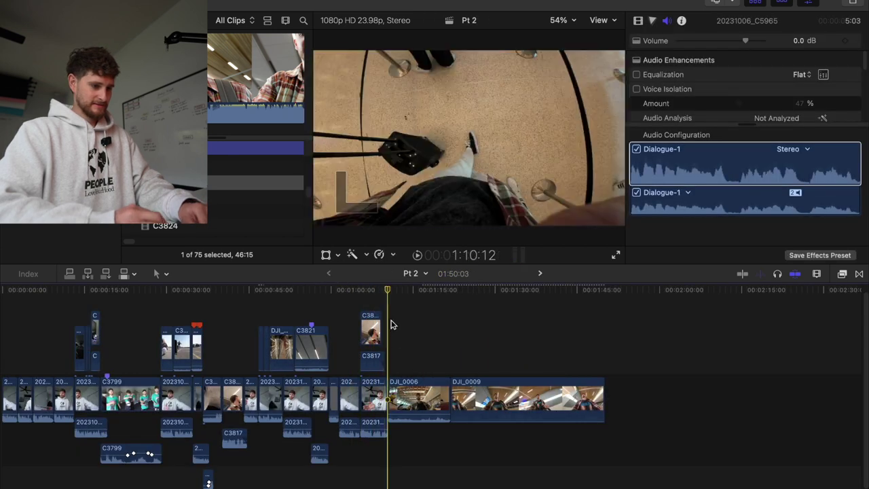
key(super+v)
Play into the pasted clips, split the first DJI_0011 about 10 seconds in and delete the part before the cut
key(space)
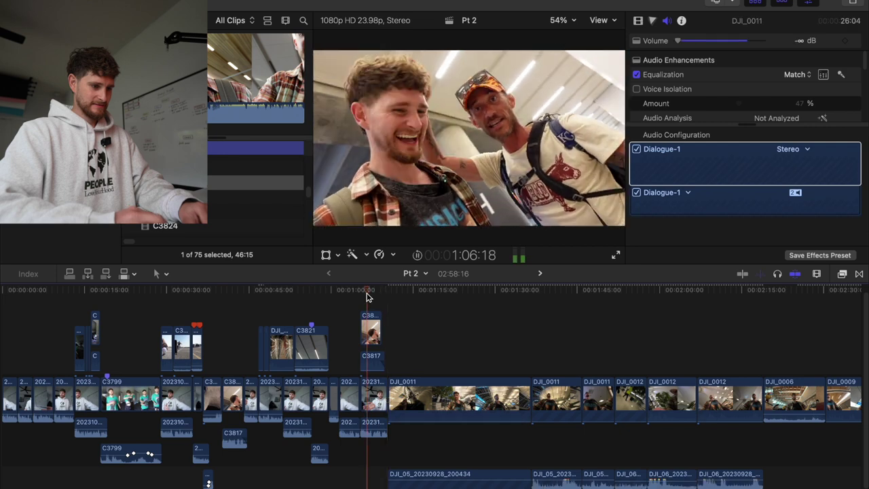
scroll(367, 297, right, 4)
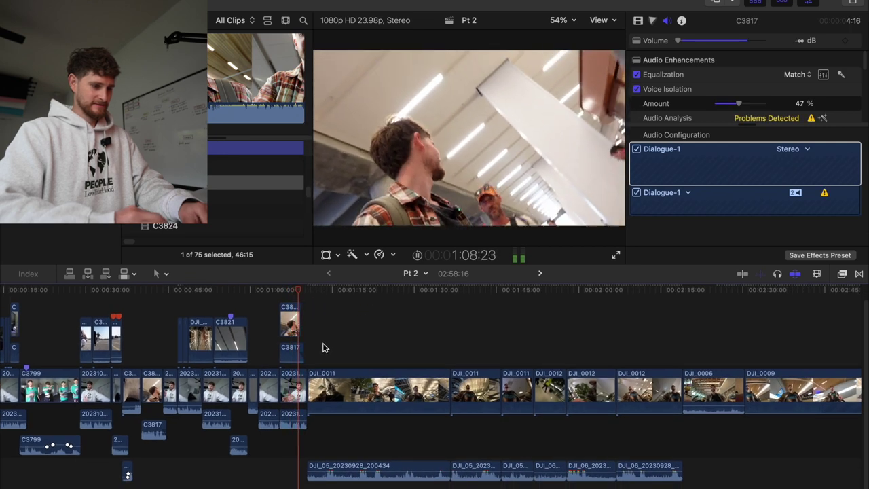
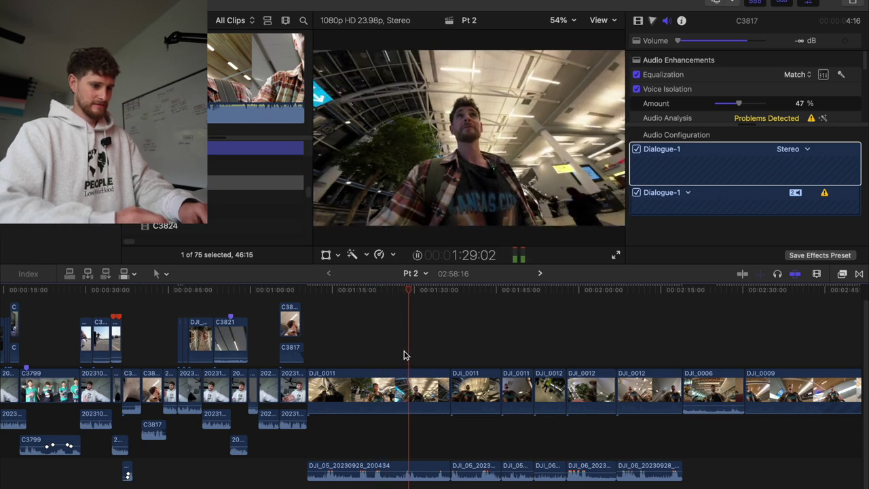
key(space)
drag(358, 292, 359, 301)
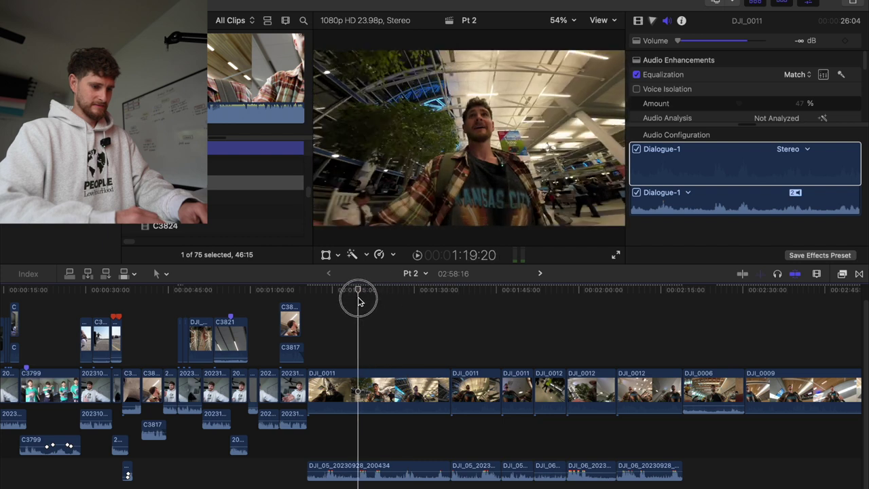
key(super+equal)
key(super+equal)
drag(359, 292, 365, 291)
key(super+b)
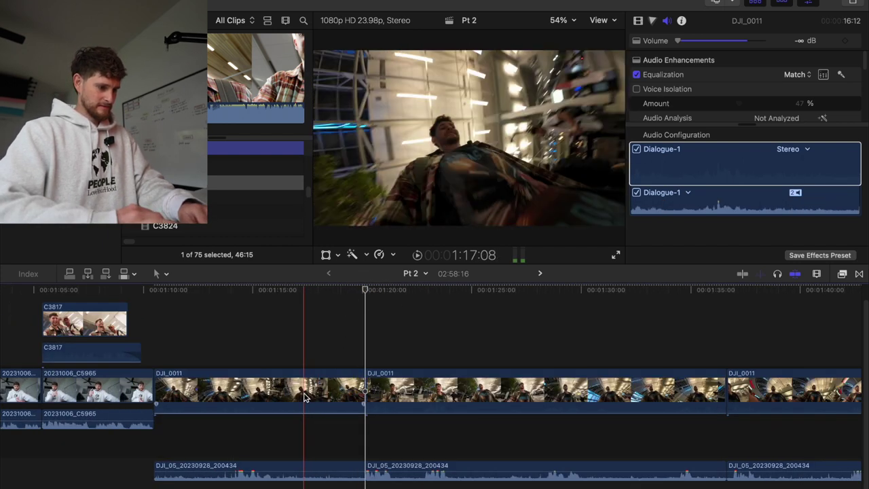
click(304, 397)
key(Delete)
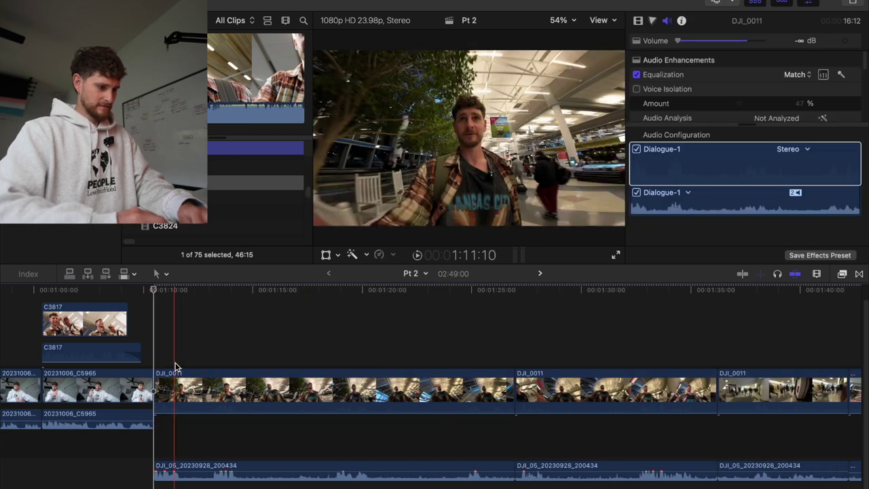
Split the first DJI_0011 about one second in and again near 1:18:17, delete the section between the cuts, and play on
key(super+b)
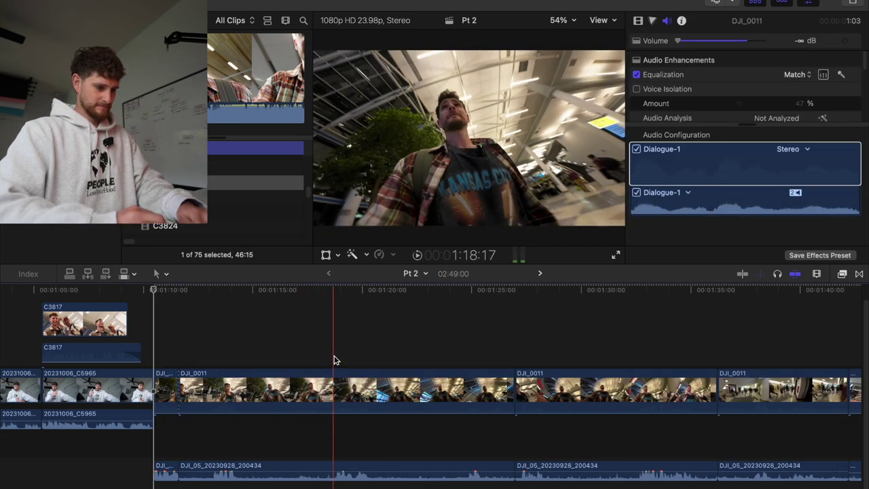
key(super+b)
click(278, 392)
key(Delete)
key(space)
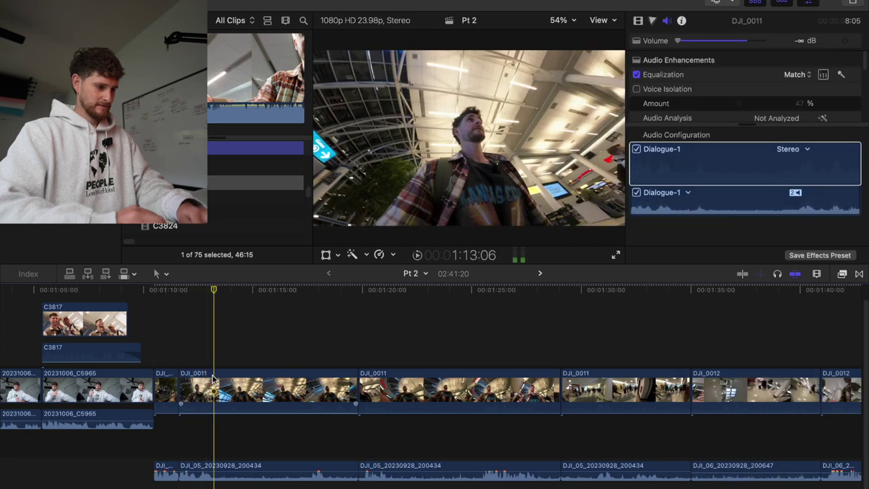
Split the second DJI_0011 piece near 1:13:06, play on, and split the following DJI_0011 at 1:20:03
key(Left)
key(super+b)
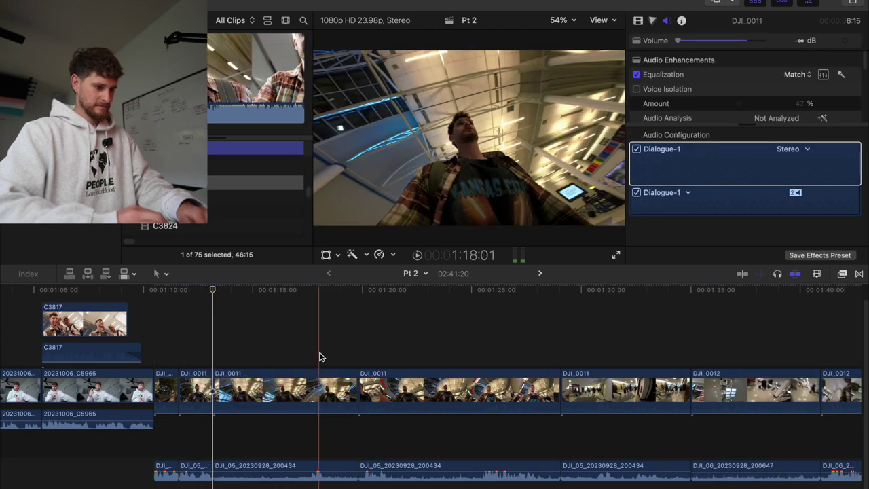
key(space)
scroll(320, 355, right, 3)
click(258, 346)
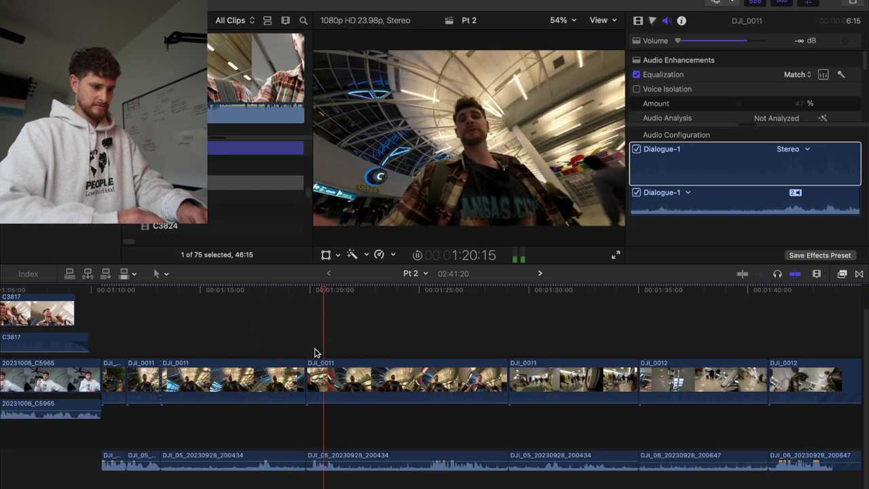
key(space)
click(313, 342)
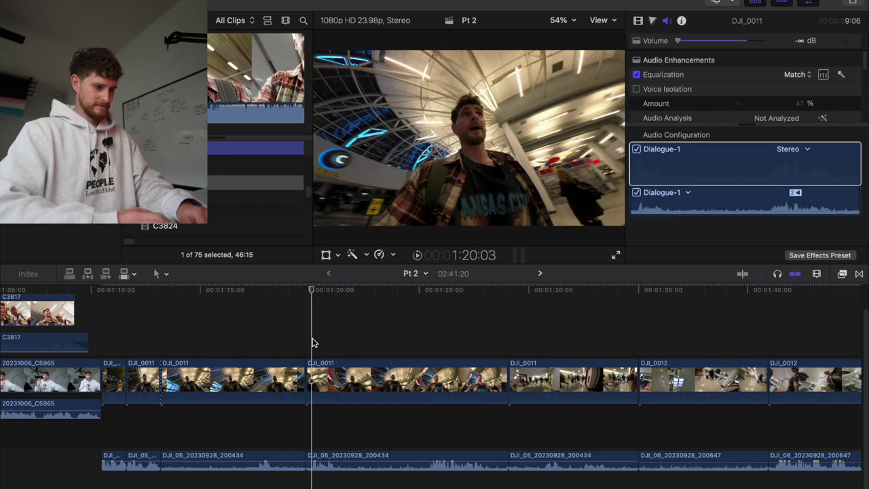
key(super+b)
Play the DJI_0011 section after 1:13:06 and split it just before 1:16
click(204, 352)
key(space)
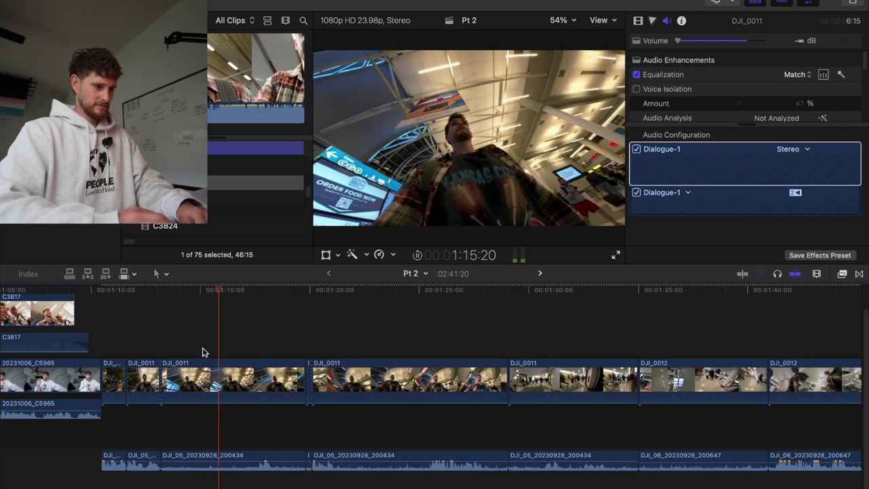
key(space)
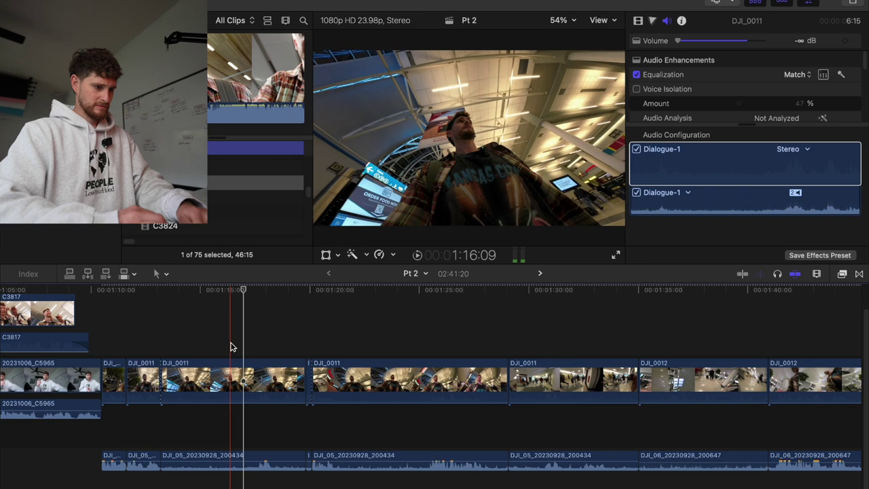
key(super+b)
key(space)
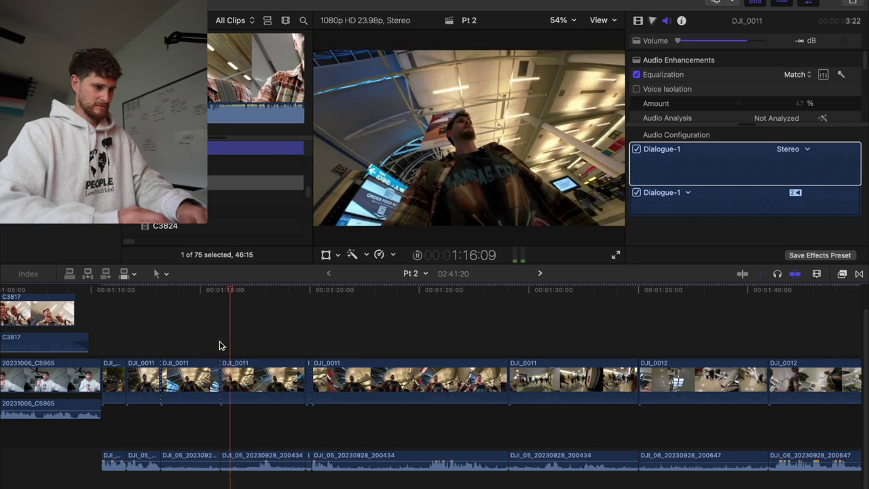
Split DJI_0011 again shortly after 1:17 and delete everything from that cut up to the cut at 1:20:03
key(space)
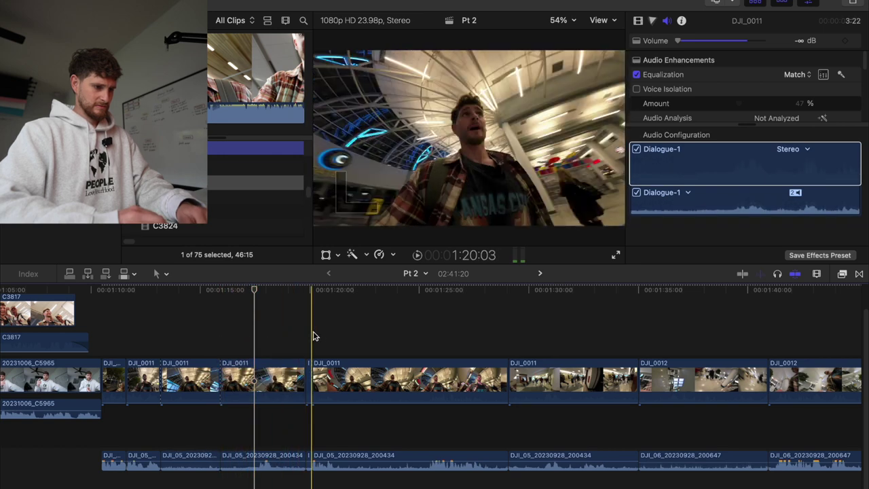
key(space)
key(space)
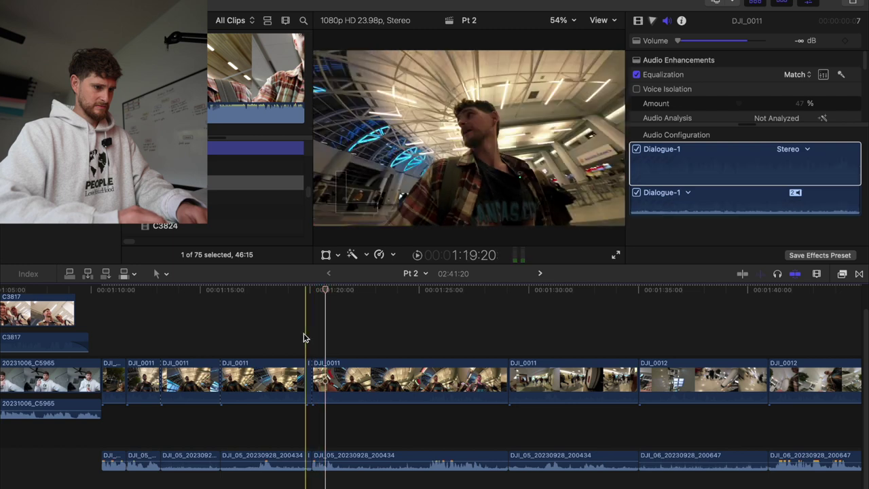
key(super+b)
click(289, 380)
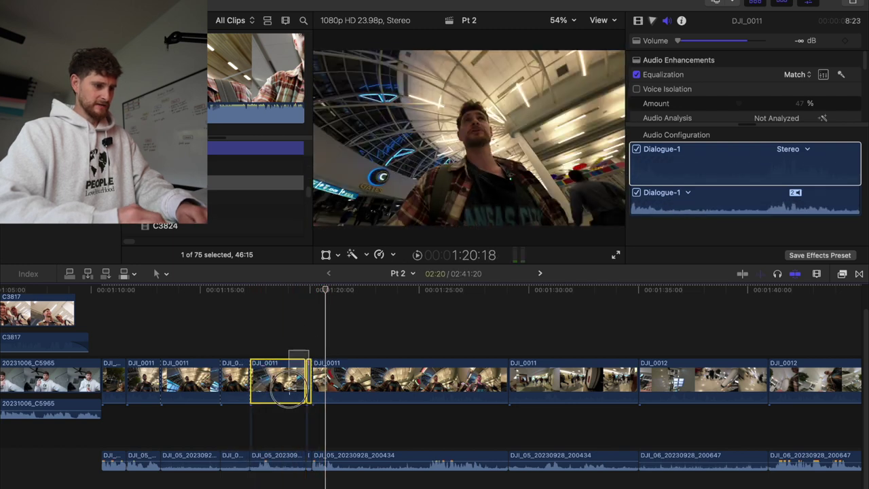
key(Delete)
Delete the DJI_0011 section between the cuts near 1:13:06 and 1:16, and play the shortened sequence
click(289, 393)
scroll(279, 380, left, 5)
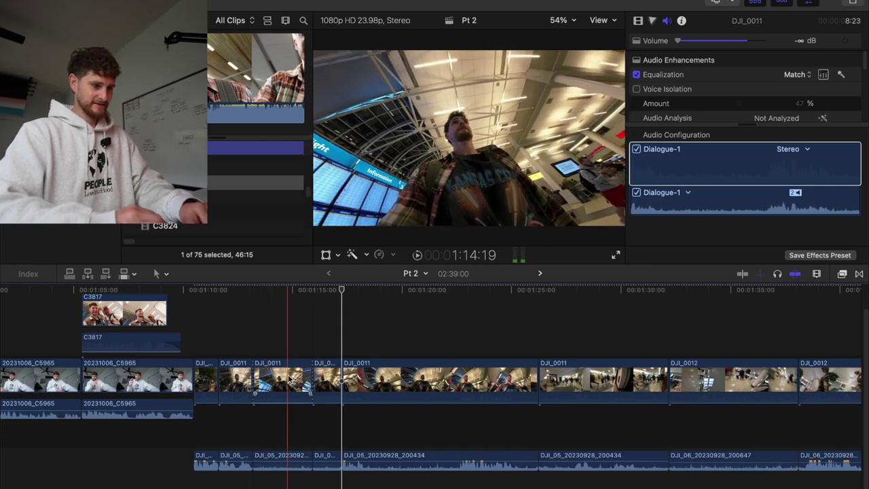
click(288, 378)
key(Delete)
key(space)
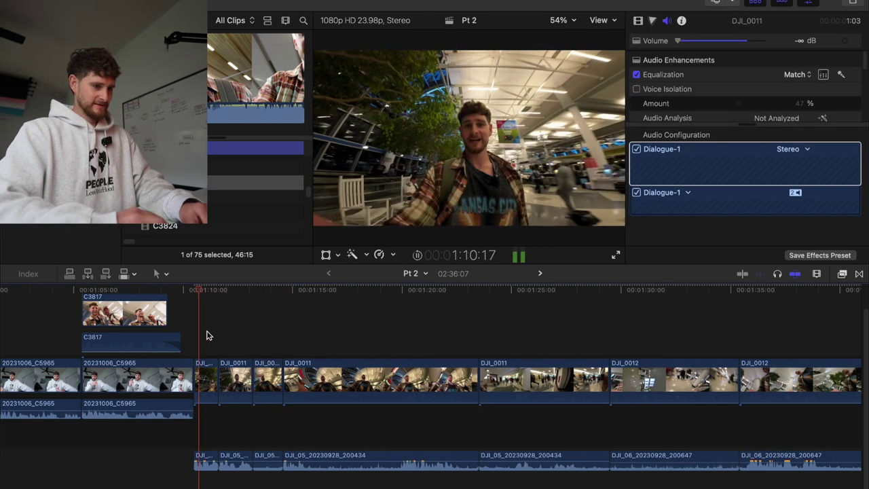
Extend the first DJI_0011's start to a 2:09 length and trim the last talking-head video to end with the C3817 video, keeping its audio
scroll(209, 335, left, 5)
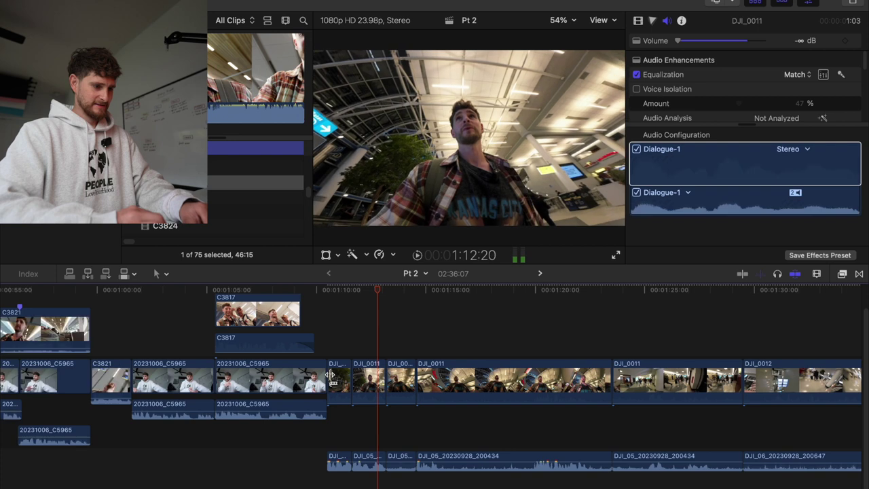
drag(333, 378, 291, 367)
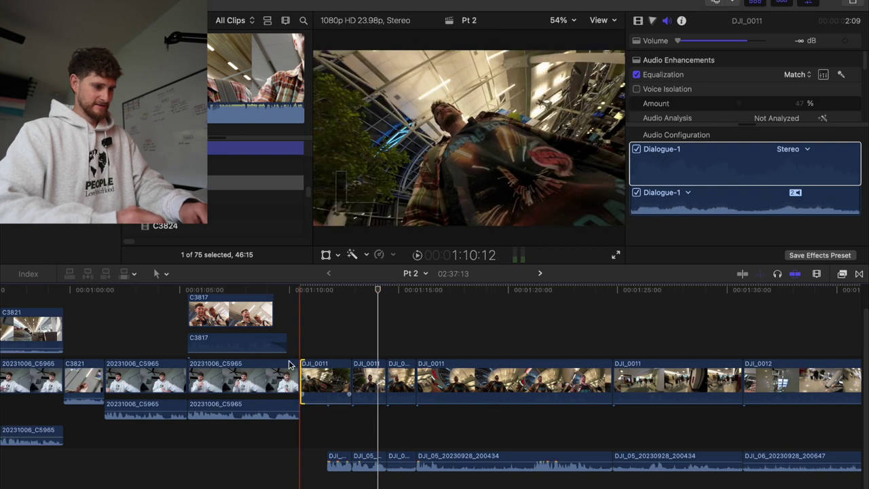
key(space)
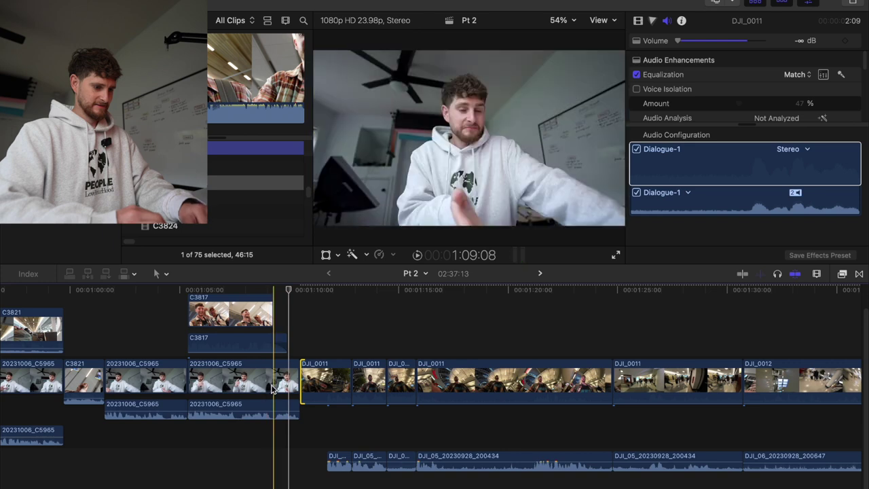
click(272, 385)
drag(299, 380, 269, 382)
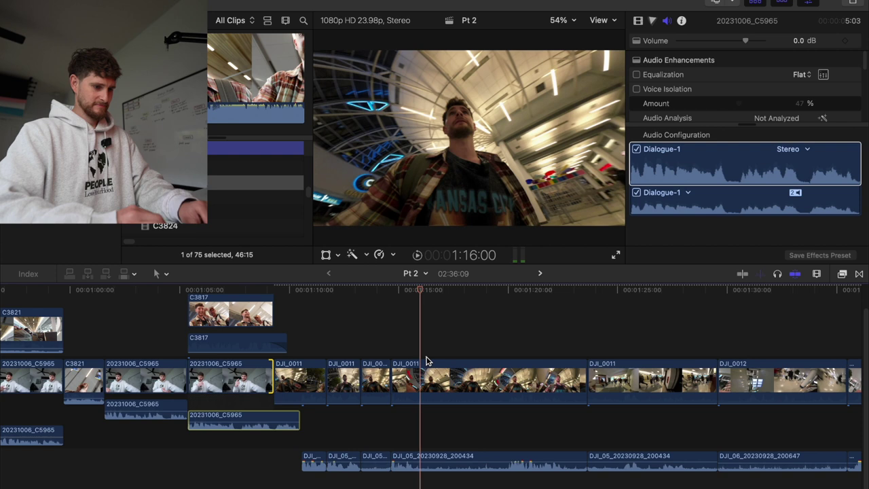
Split the long DJI_0011 clip about one second after its start and play back the short DJI_0011 pieces
click(410, 332)
key(space)
key(space)
key(super+shift+b)
click(324, 338)
key(space)
click(296, 334)
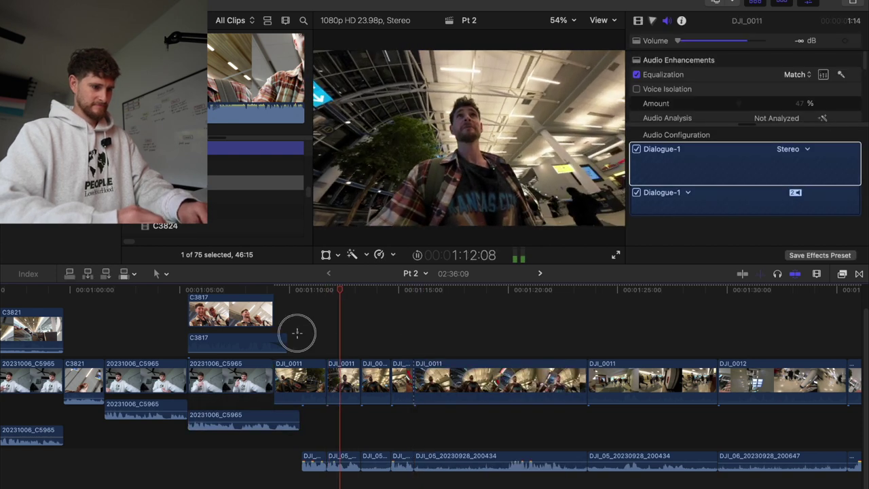
key(space)
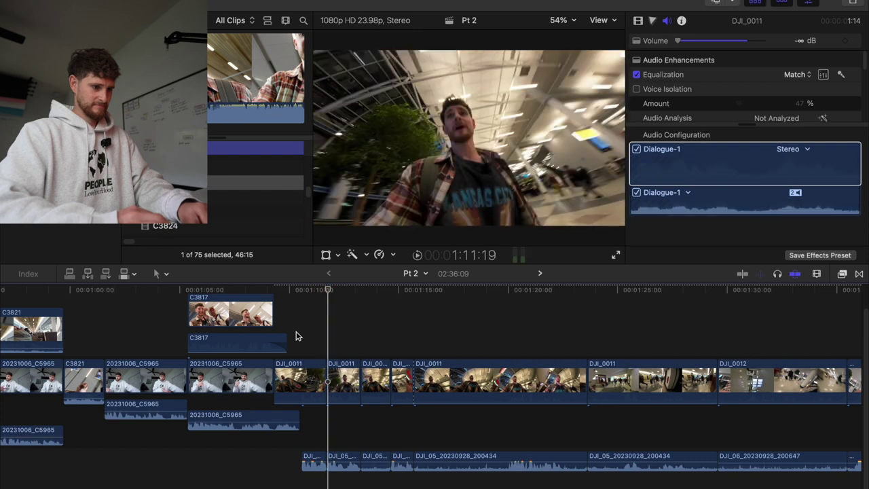
Try extending the first DJI_0011's end to a 9:02 length, splitting it at 1:13:06 and again a little over two seconds on
drag(325, 385, 471, 388)
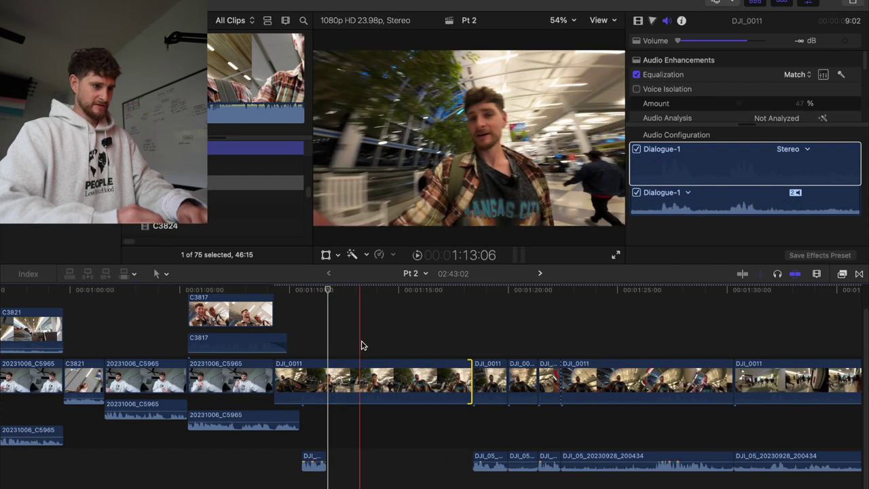
key(super+b)
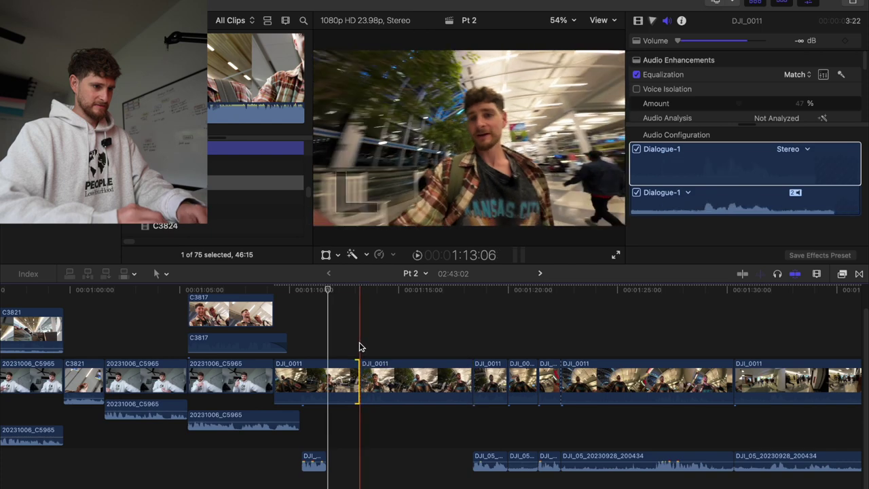
key(space)
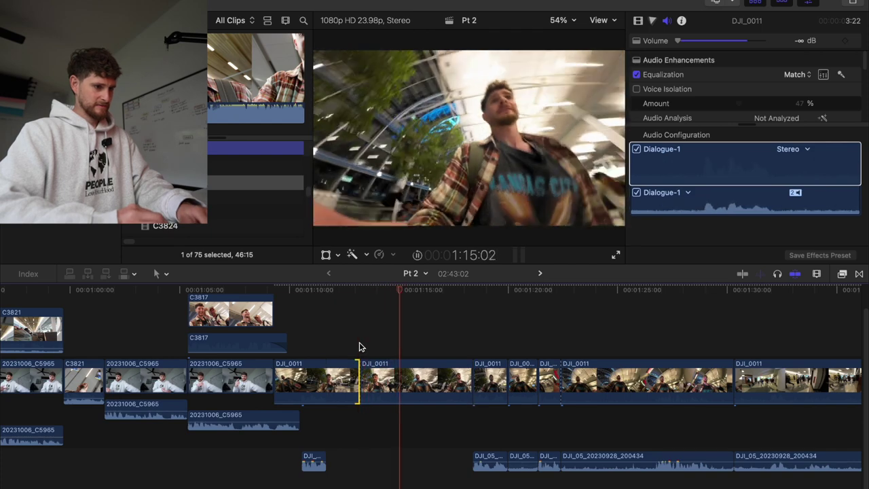
key(super+b)
click(423, 388)
Split the extended DJI_0011 near 1:11:17, delete the pieces around its middle section, and move the following DJI_05_20230928_200434 audio underneath
key(b)
click(327, 385)
key(a)
click(339, 380)
super+click(438, 380)
key(Delete)
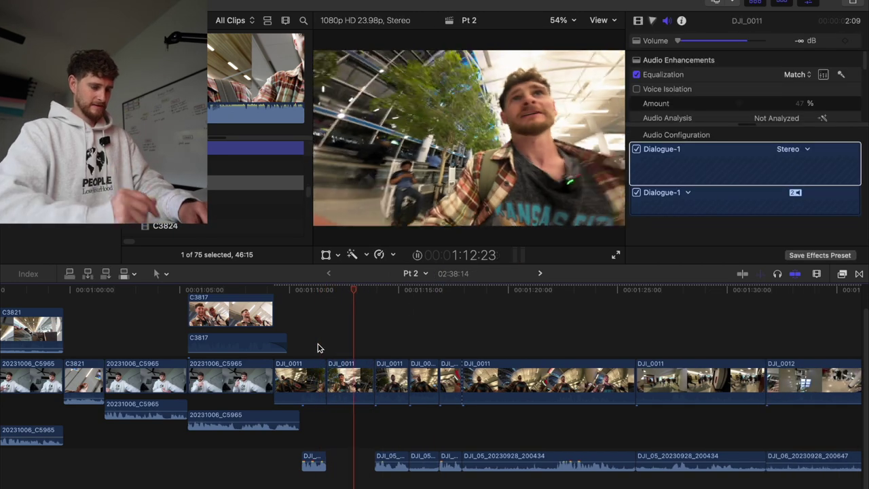
drag(391, 461, 342, 462)
key(space)
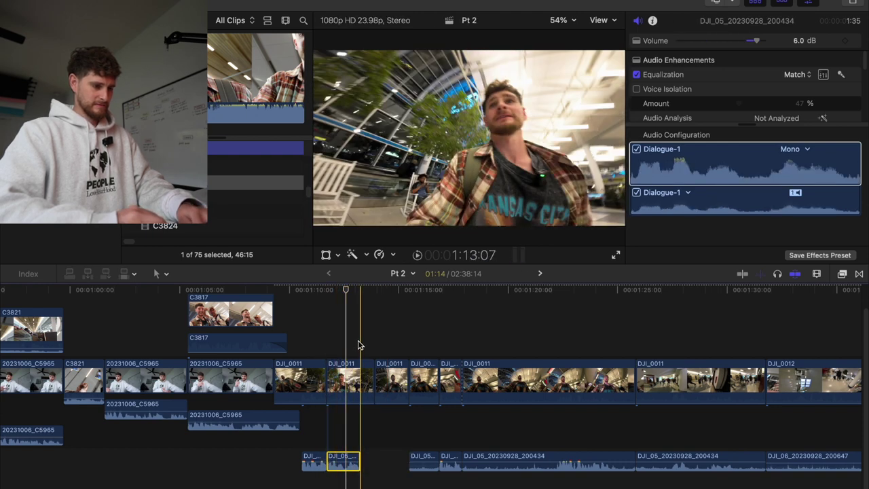
Undo the audio move and the piece deletion, and delete all the pieces added by extending the first DJI_0011
key(super+z)
key(super+z)
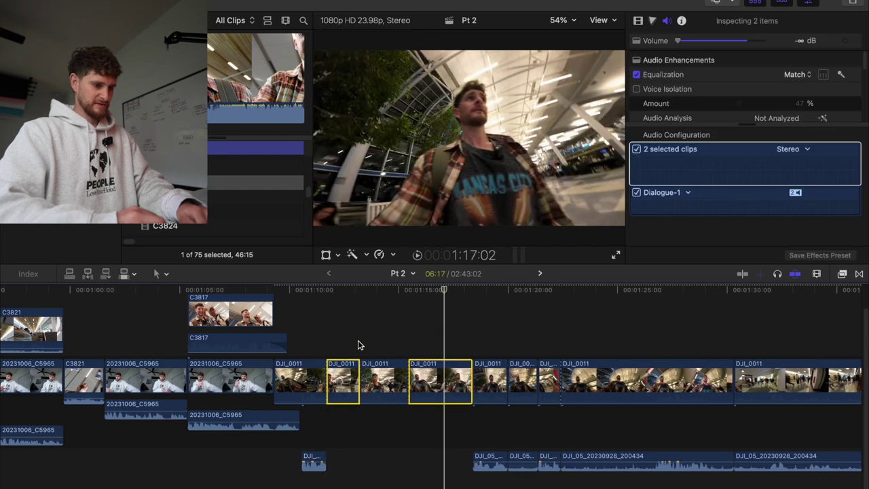
drag(419, 341, 331, 394)
key(BackSpace)
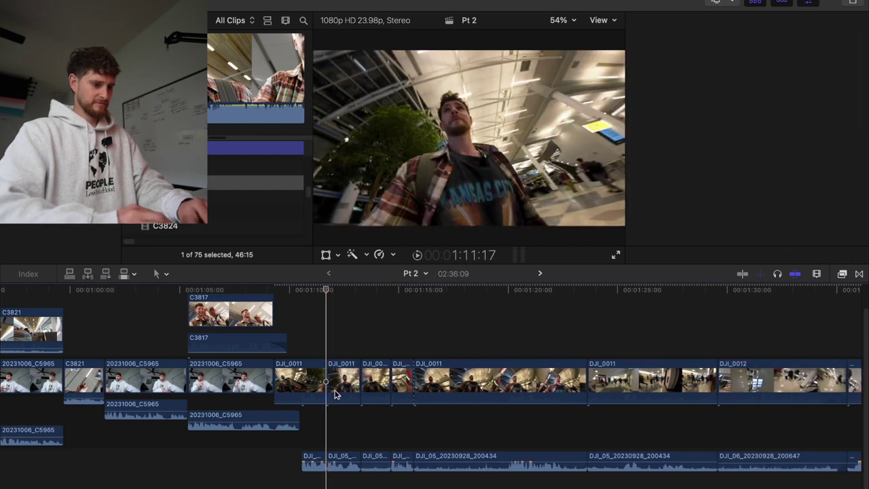
Play the second DJI_0011 piece, split it at 1:12:13, delete its last 18 frames, and play back the result
key(space)
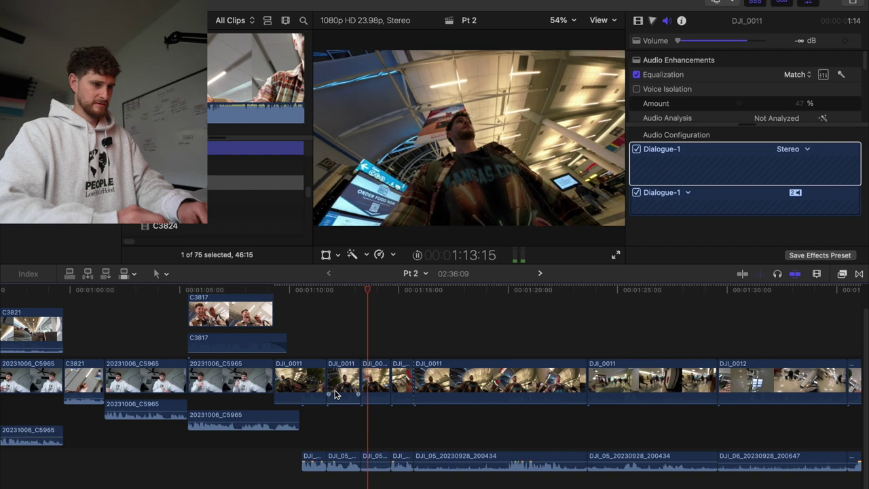
click(334, 347)
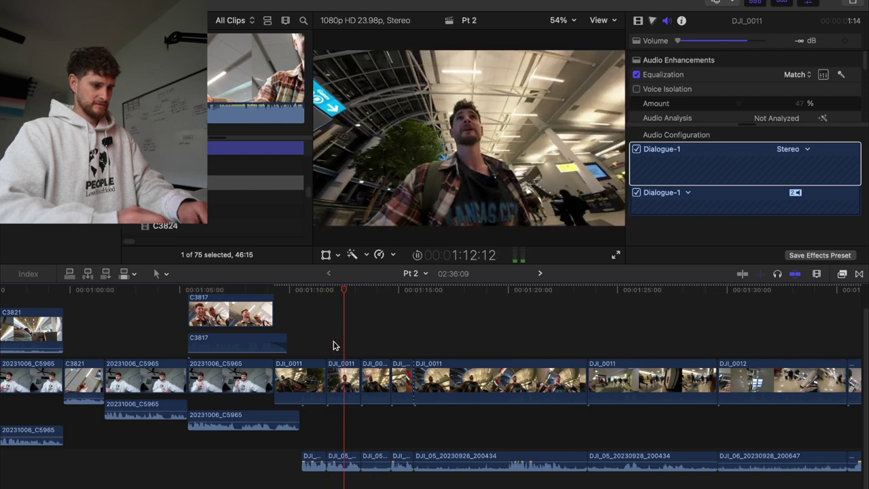
key(space)
click(348, 383)
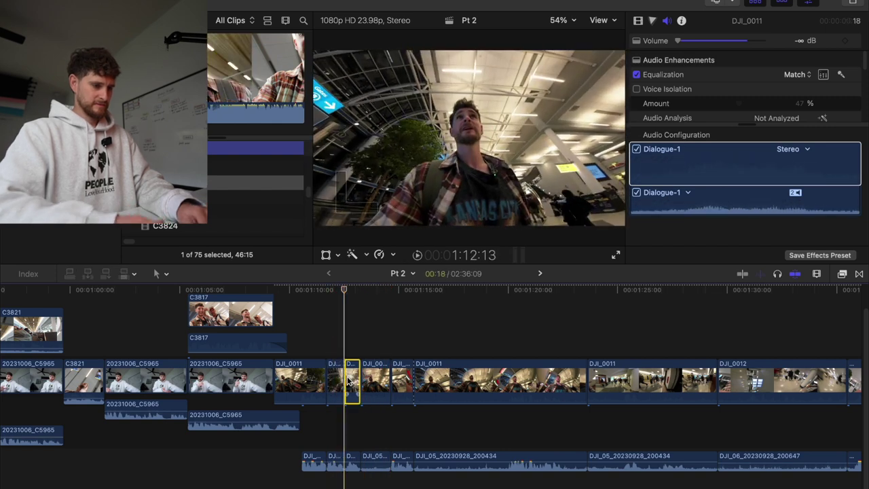
key(Delete)
key(space)
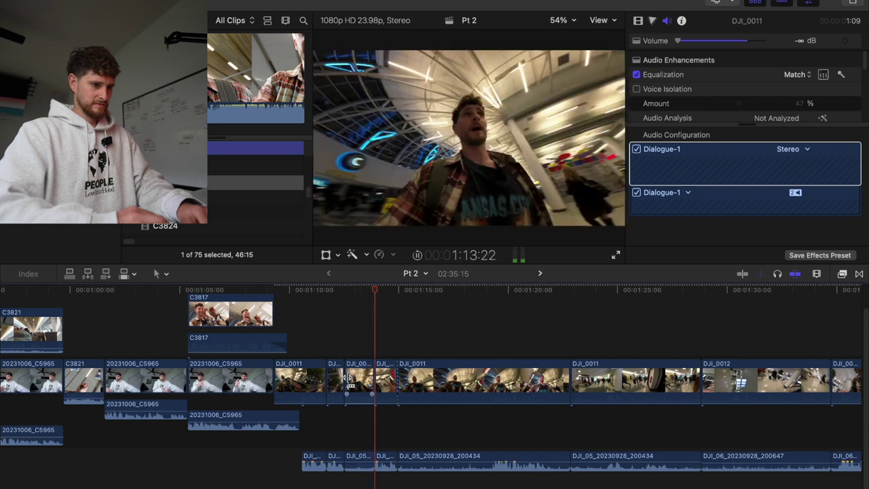
Delete all the remaining DJI_0011 and DJI_0012 clips between the last short DJI_0011 piece and DJI_0006
scroll(465, 381, right, 1)
scroll(465, 380, right, 5)
key(space)
drag(400, 357, 743, 422)
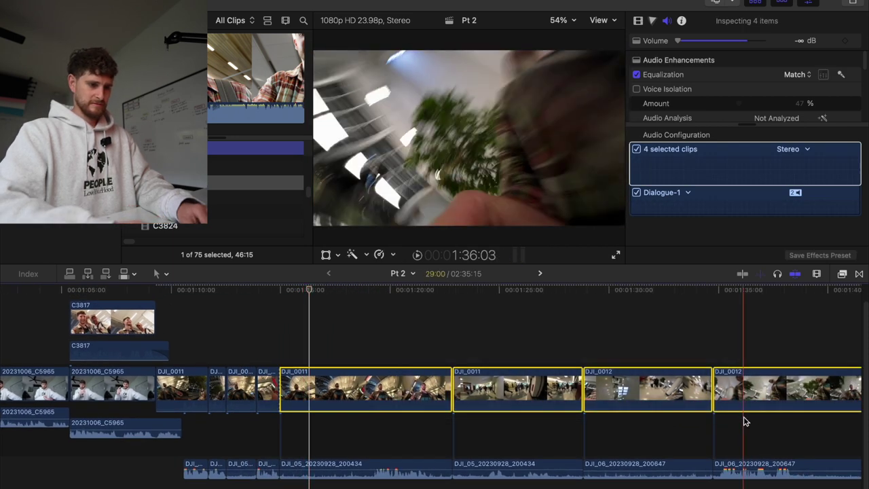
key(Delete)
click(366, 387)
key(Delete)
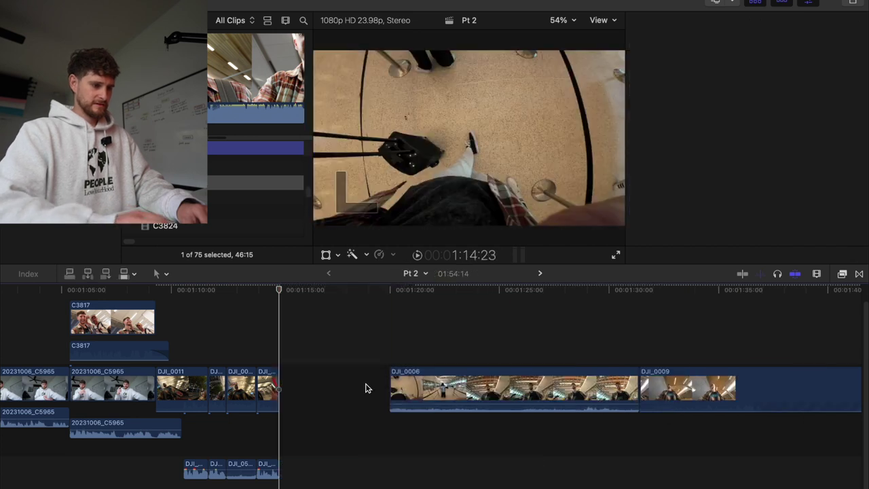
Insert a 3-second gap between the last short DJI_0011 piece and DJI_0006, and return to the start of the Pt 2 timeline
scroll(366, 388, left, 3)
key(alt+w)
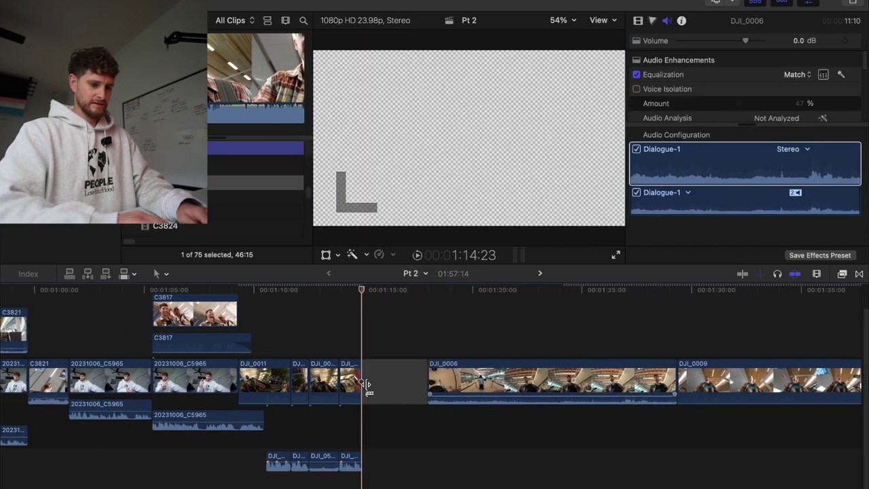
key(super+minus)
scroll(367, 384, left, 7)
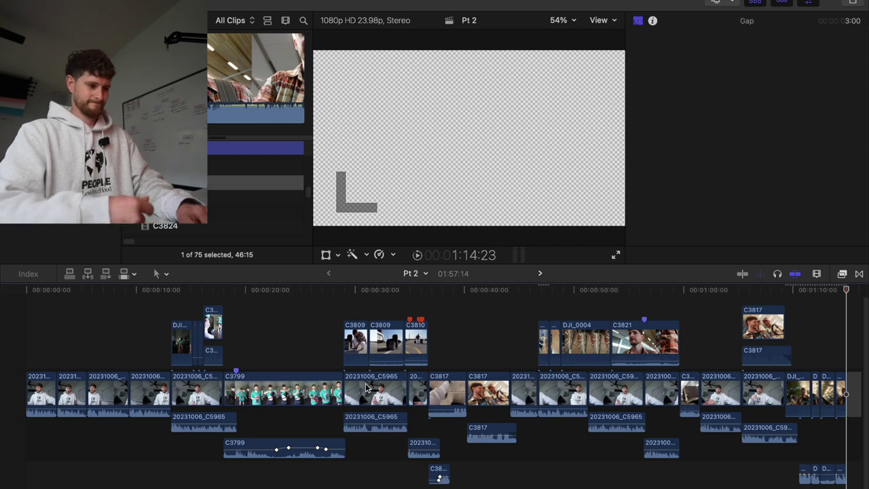
key(Home)
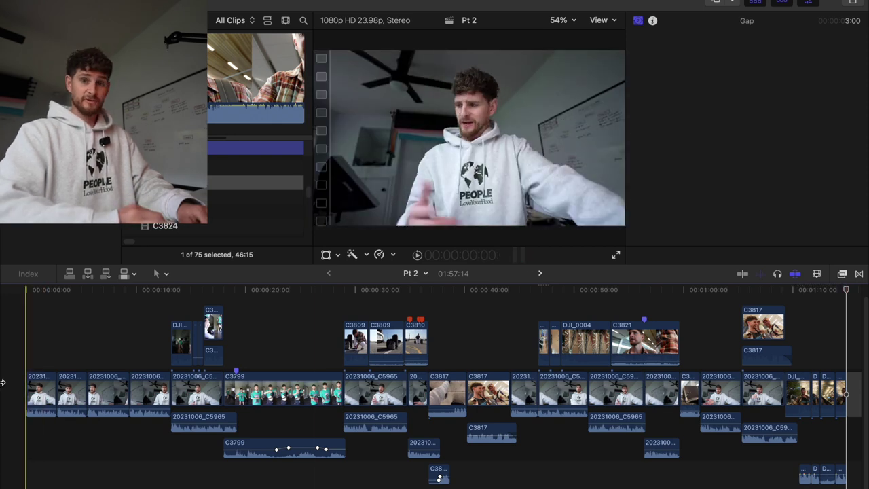
Play the opening of Pt 2, delete the second and third talking-head clips, and play the shortened opening
key(space)
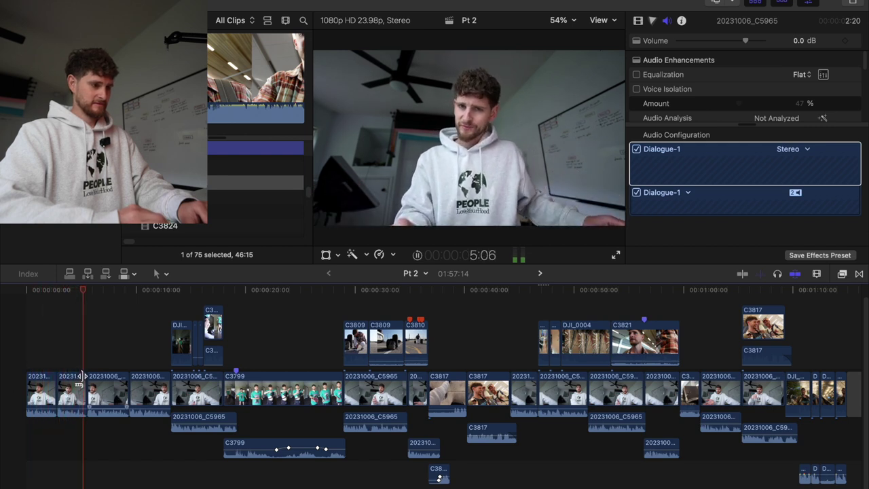
key(Home)
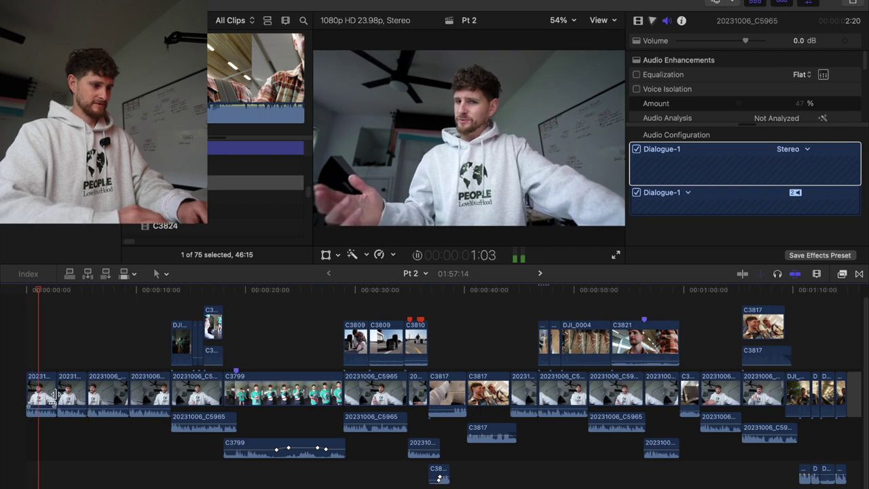
click(87, 364)
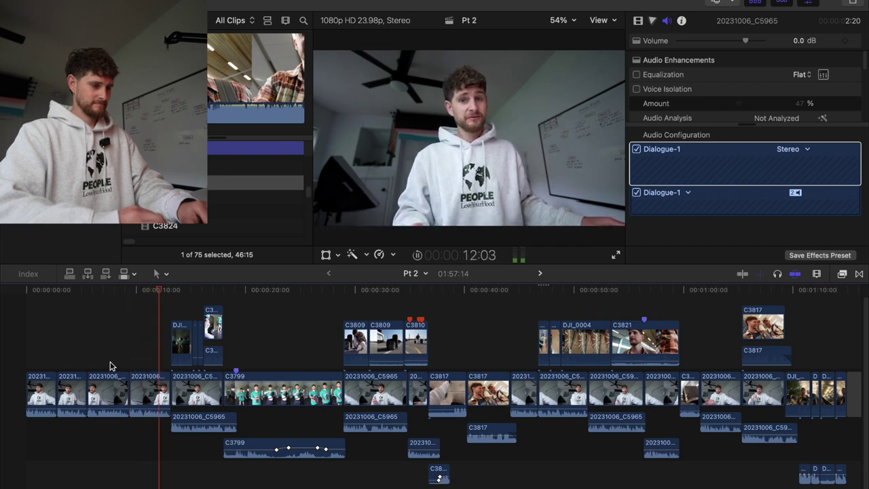
key(space)
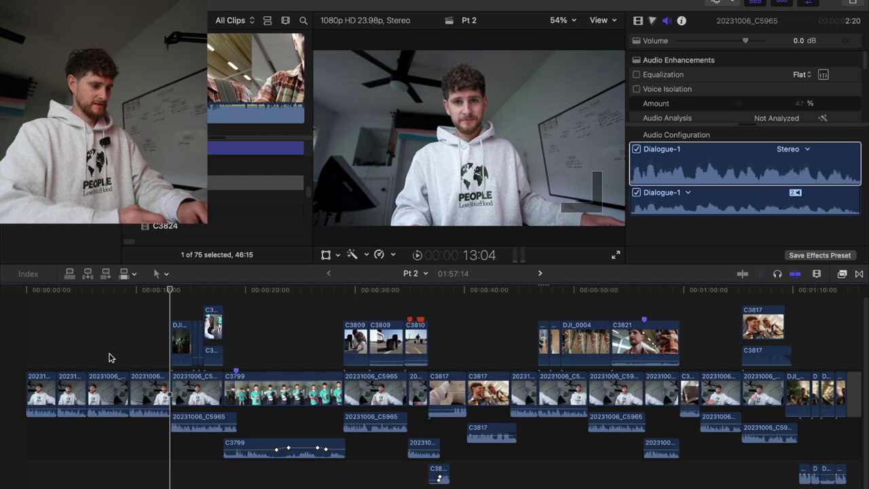
drag(109, 357, 76, 394)
key(Delete)
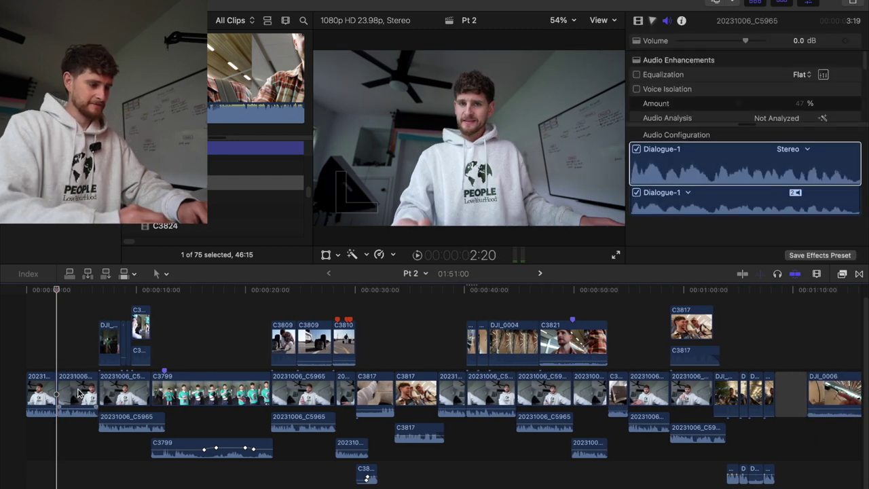
key(space)
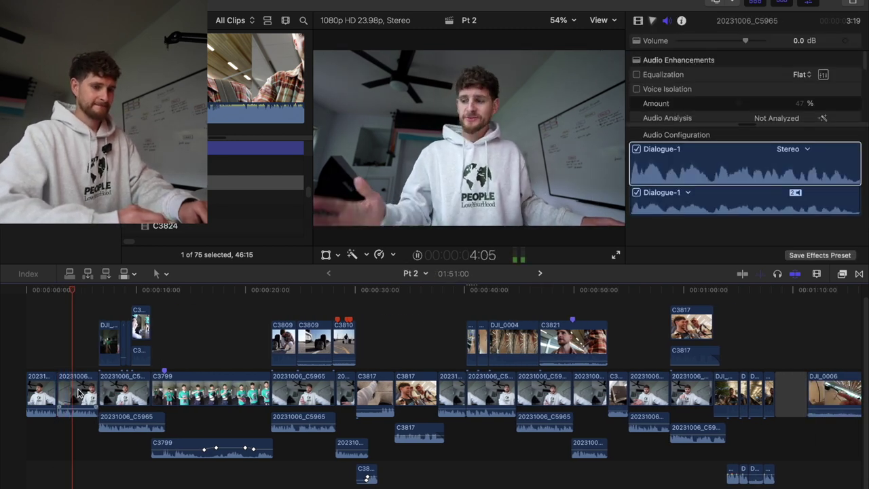
key(space)
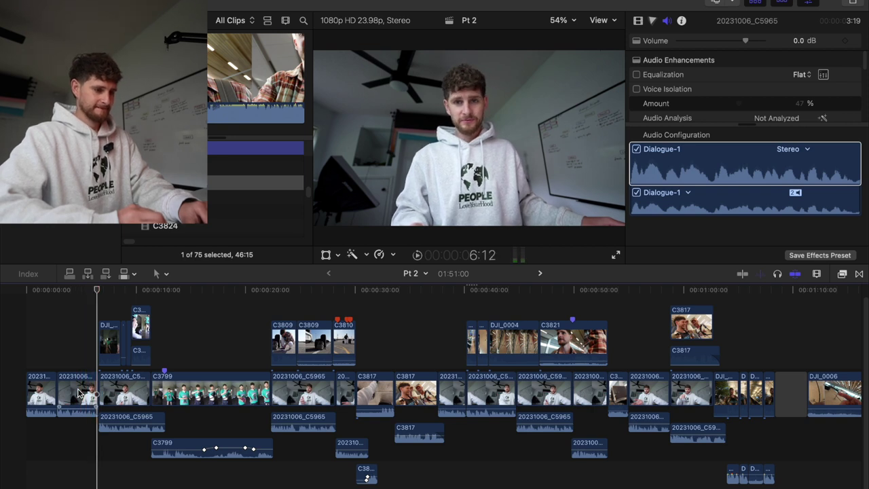
Play the connected DJI_0001 and DJI_0004 clips around 0:40 and look over the DJI_0006 and DJI_0009 footage
scroll(80, 393, right, 5)
click(339, 314)
key(space)
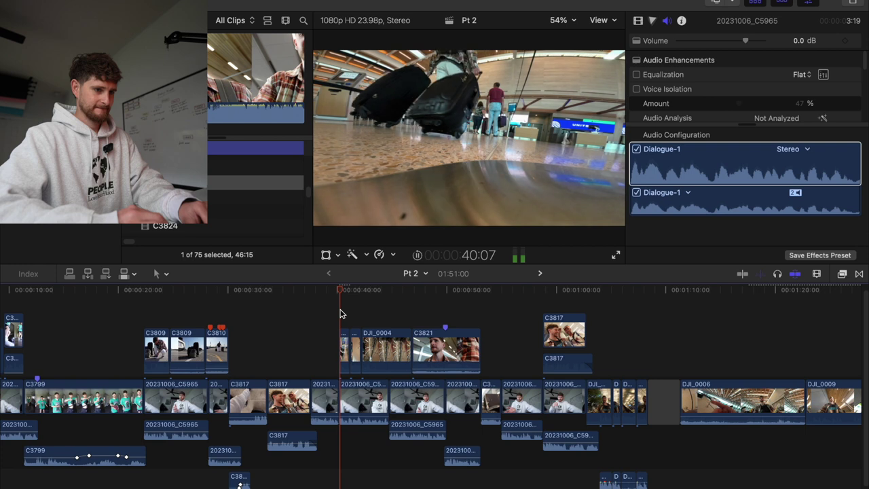
click(340, 314)
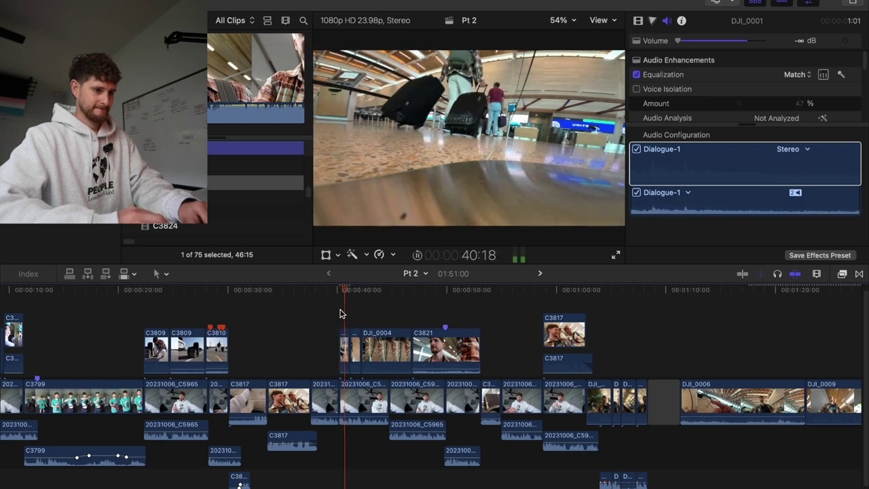
key(space)
key(space)
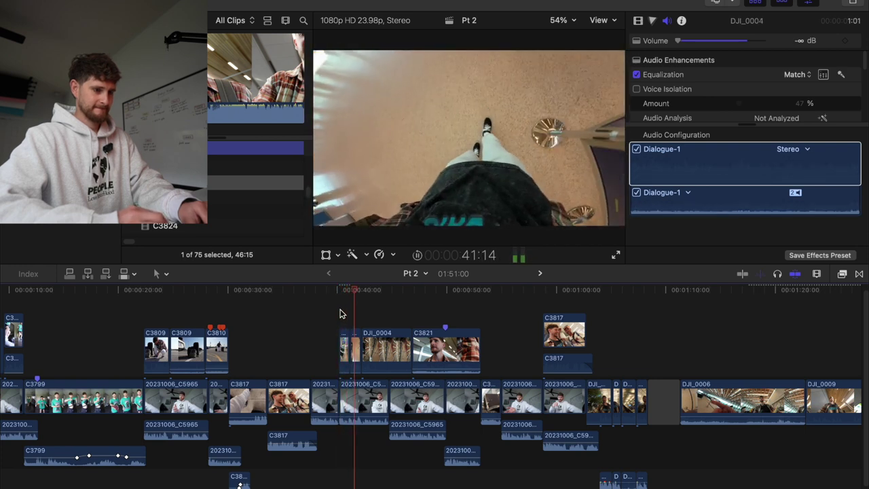
key(space)
scroll(339, 313, left, 5)
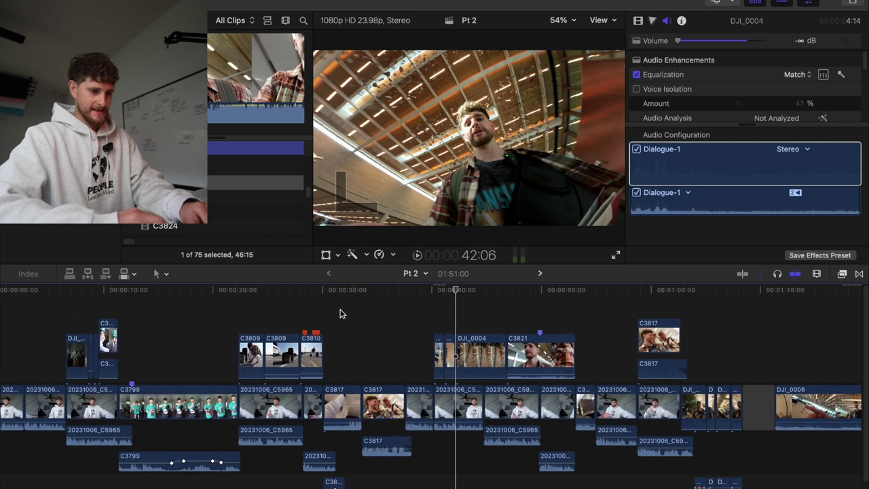
scroll(463, 338, right, 10)
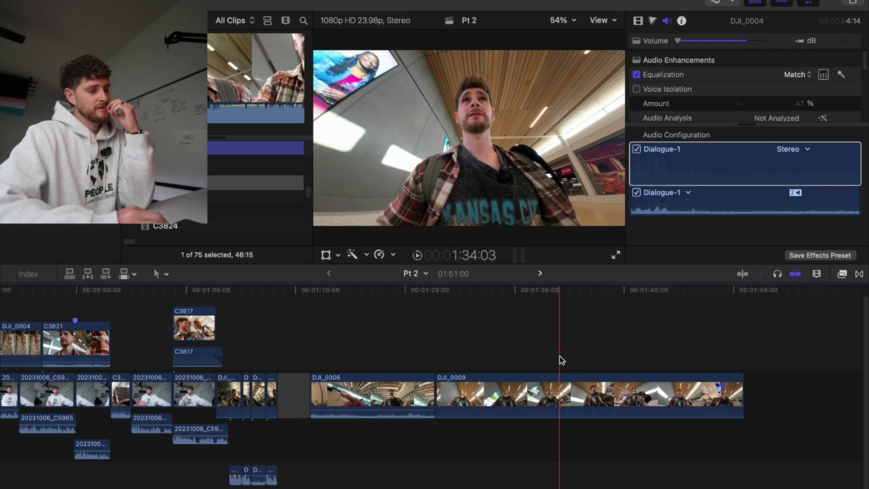
scroll(560, 360, left, 5)
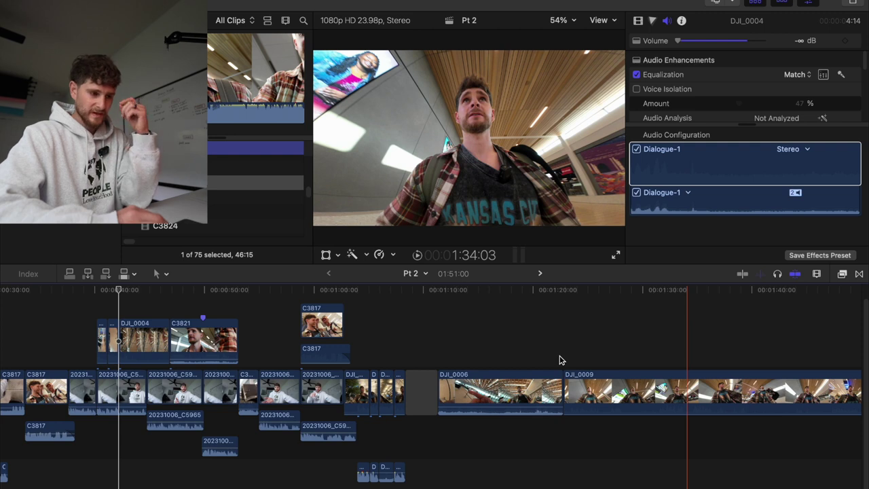
Place a copy of the connected DJI_0001 clip above the second talking-head clip, starting at 2:20, and play it
scroll(560, 359, left, 10)
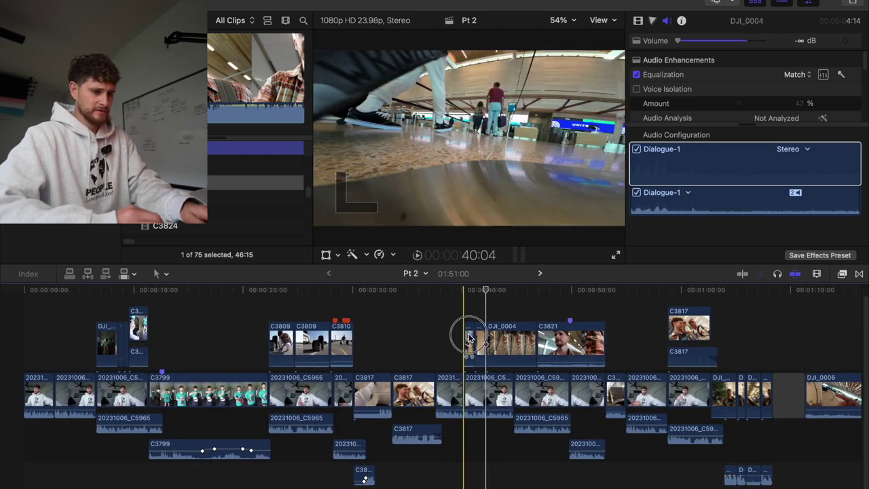
click(469, 340)
drag(471, 348, 57, 316)
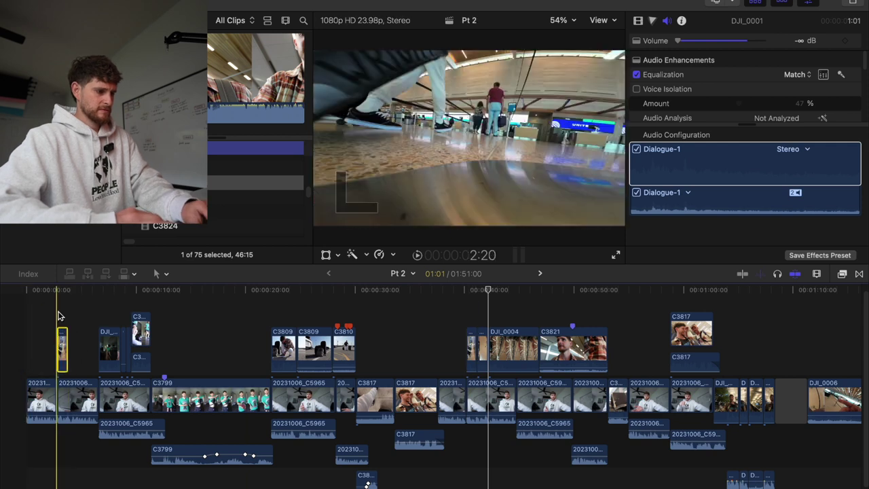
key(space)
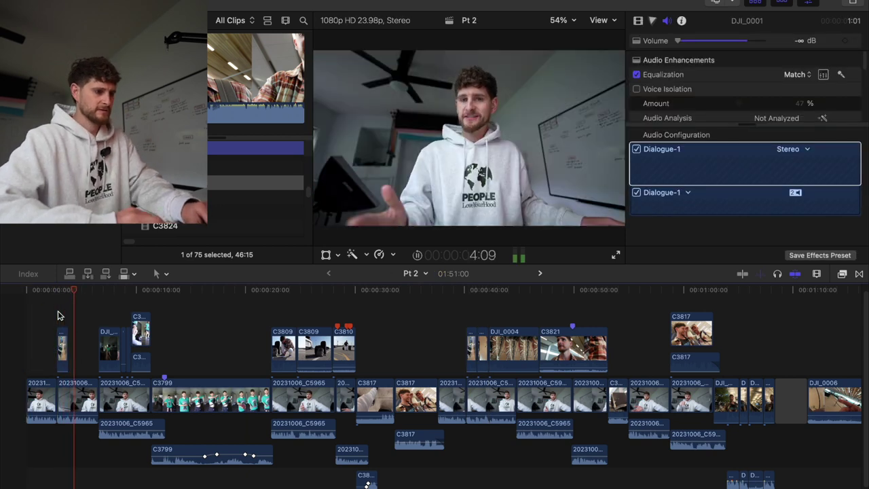
Extend the end of the copied DJI_0001 clip to a 1:07 duration and split the talking-head clip beneath that end
click(68, 318)
key(super+equal)
key(super+equal)
key(super+equal)
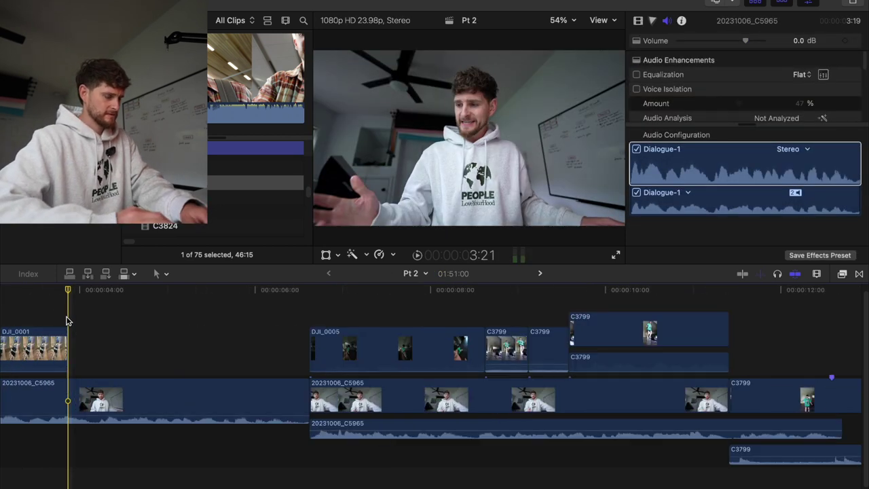
key(space)
key(space)
click(67, 348)
drag(65, 348, 89, 348)
key(super+b)
Split the talking-head clip again at 4:05 and delete the short piece just after the end of DJI_0001
key(space)
key(space)
key(Left)
key(Left)
key(Left)
key(Left)
key(Left)
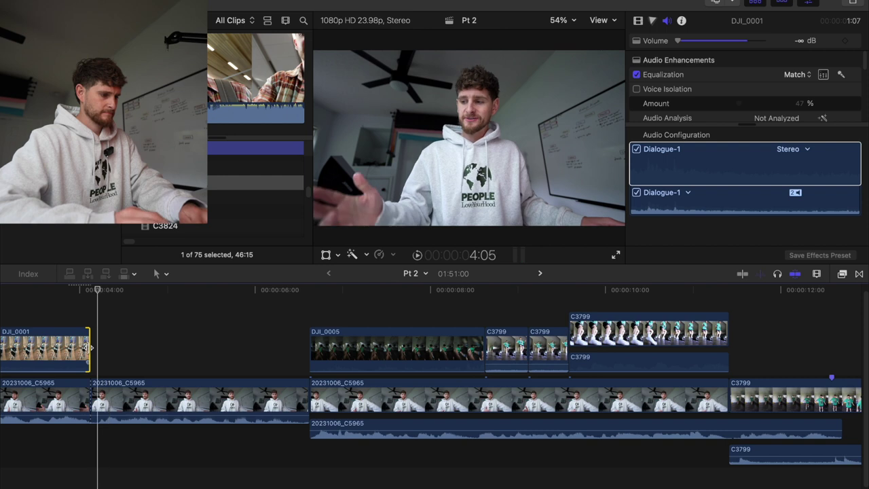
key(super+b)
click(94, 405)
key(BackSpace)
Play the talking-head cut and replay the section under the connected DJI_0001 clip
key(space)
key(super+minus)
key(super+minus)
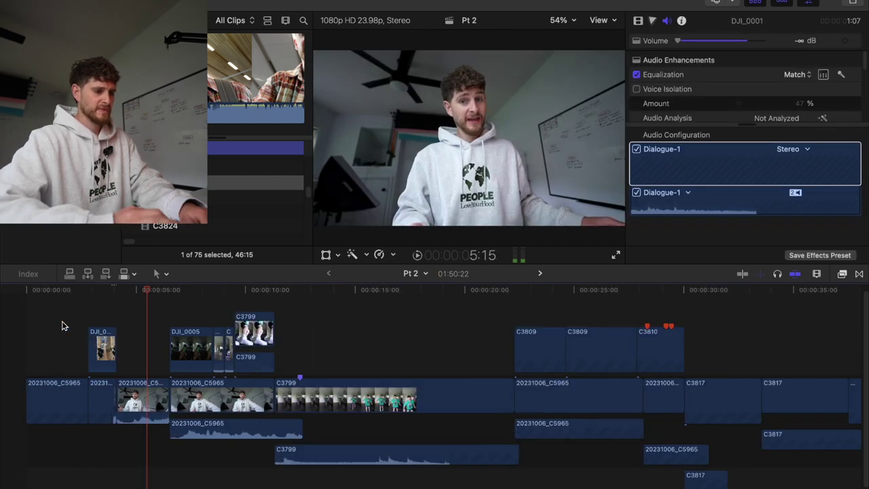
key(space)
scroll(62, 326, right, 1)
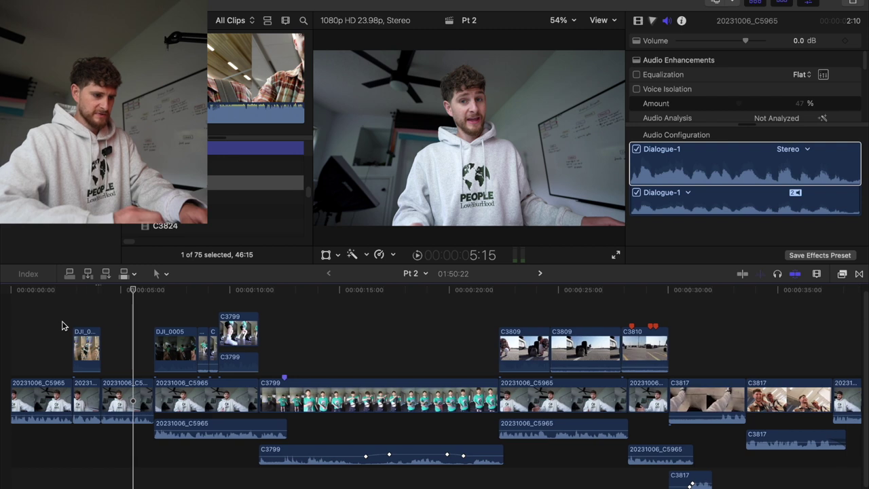
click(78, 307)
key(space)
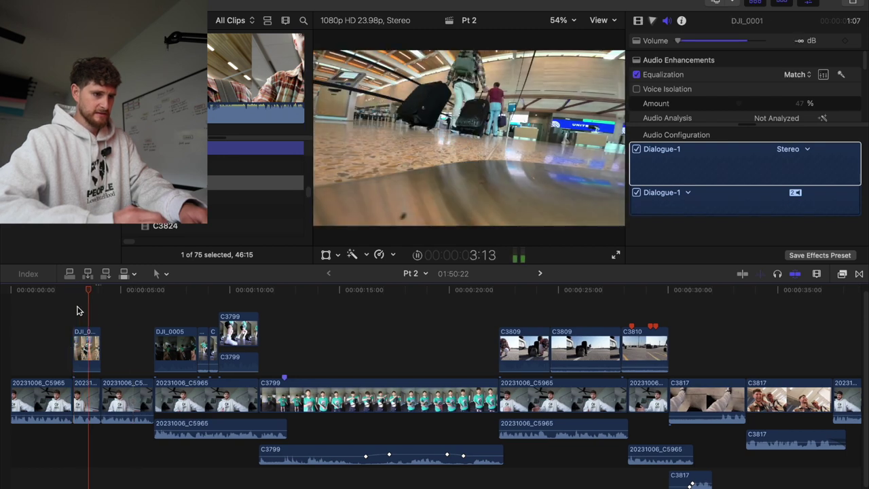
Copy C3826 from the 1080 Template timeline and insert it into Pt 2 at the end of the opening DJI_0001 clip
scroll(78, 310, right, 10)
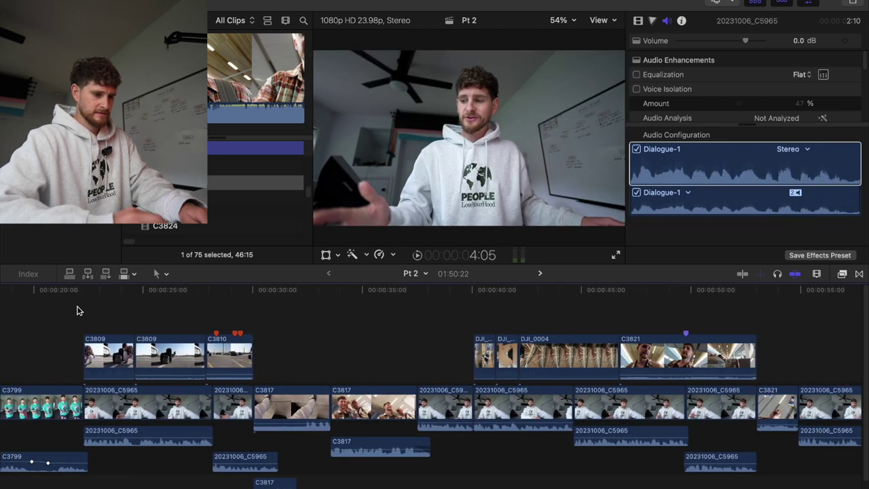
key(shift+z)
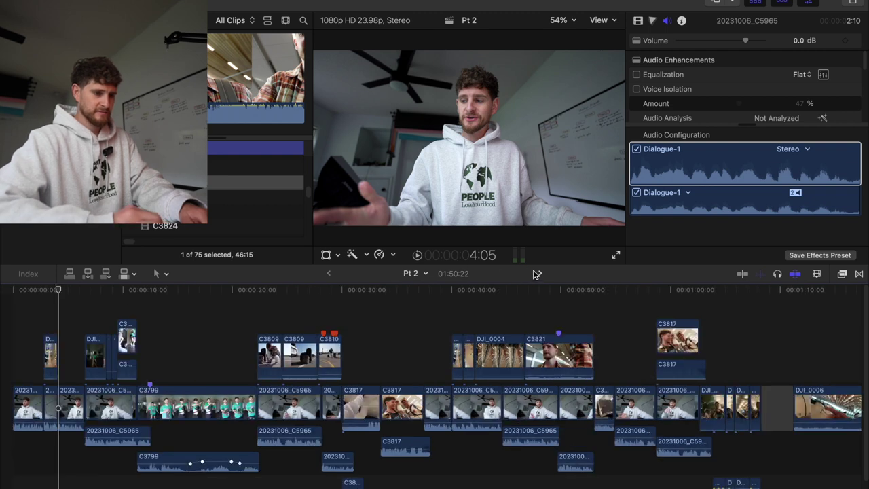
click(540, 273)
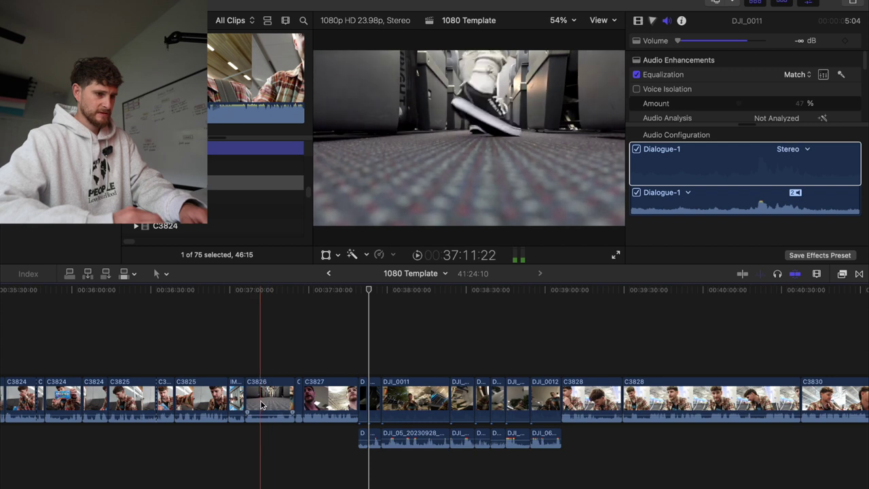
click(261, 406)
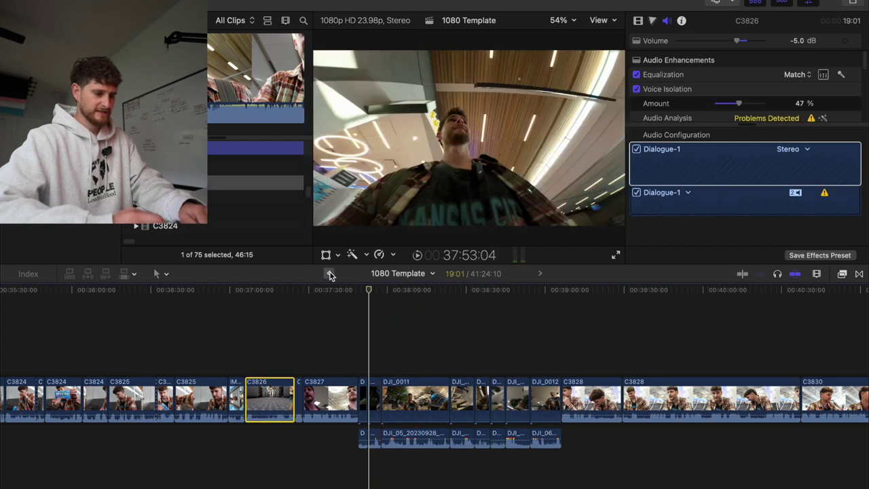
click(330, 273)
click(74, 321)
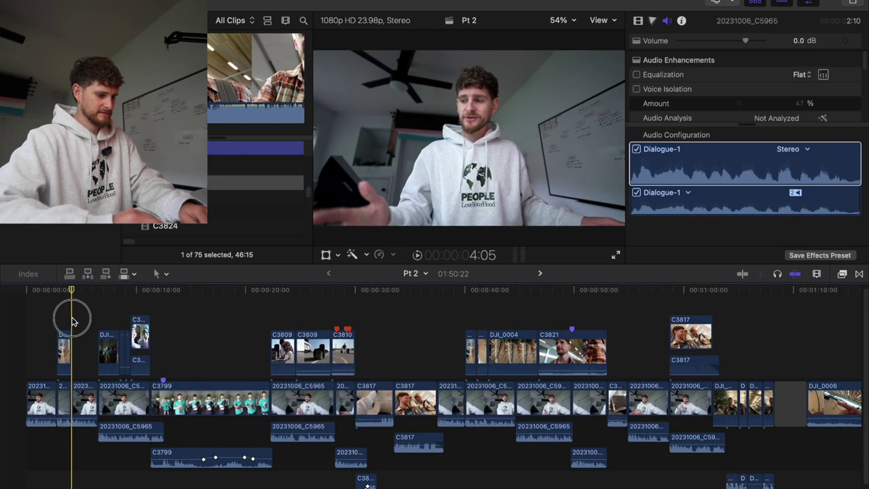
key(super+v)
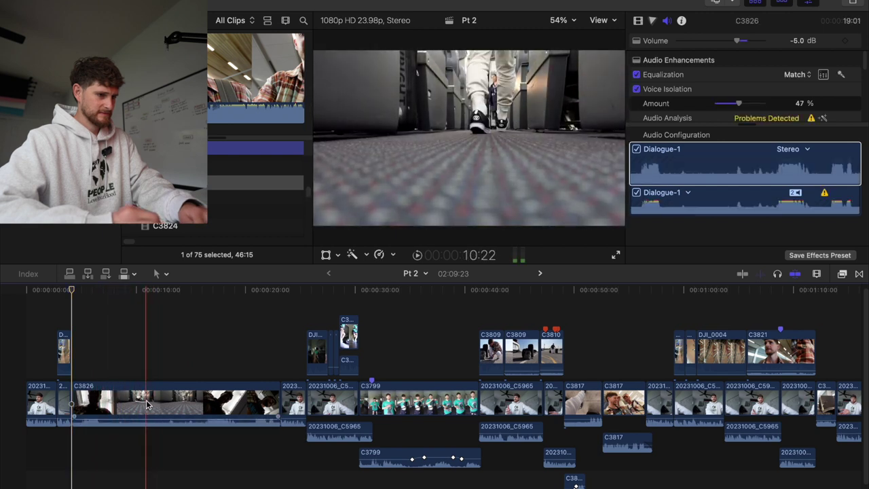
Trim C3826's start at about 10:22, shorten it to about 1:06, and connect it above the talking-head clip after DJI_0001
key(alt+bracketleft)
key(space)
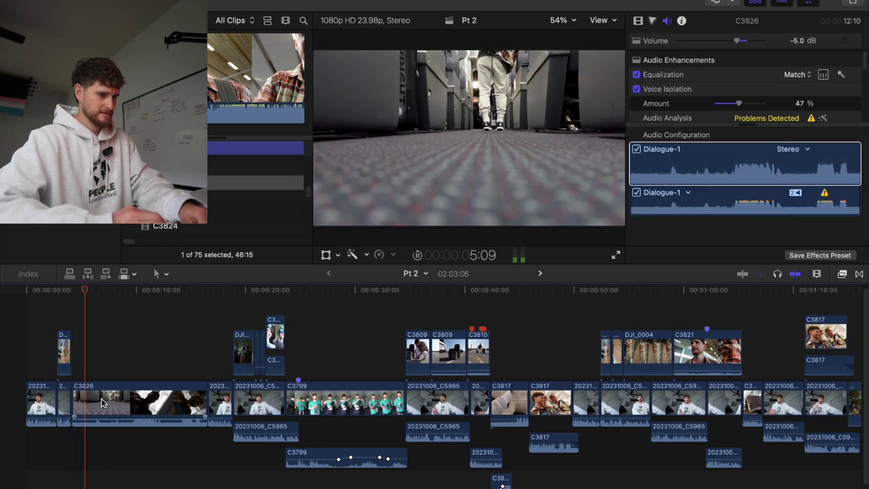
click(100, 402)
key(Delete)
click(77, 349)
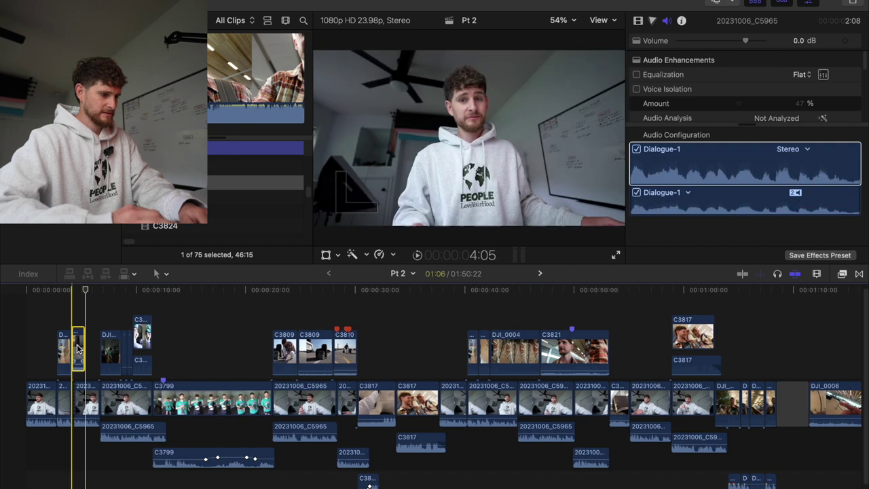
Lower the connected C3826 clip's volume to -8.0 dB and play it from its start
key(super+equal)
key(super+equal)
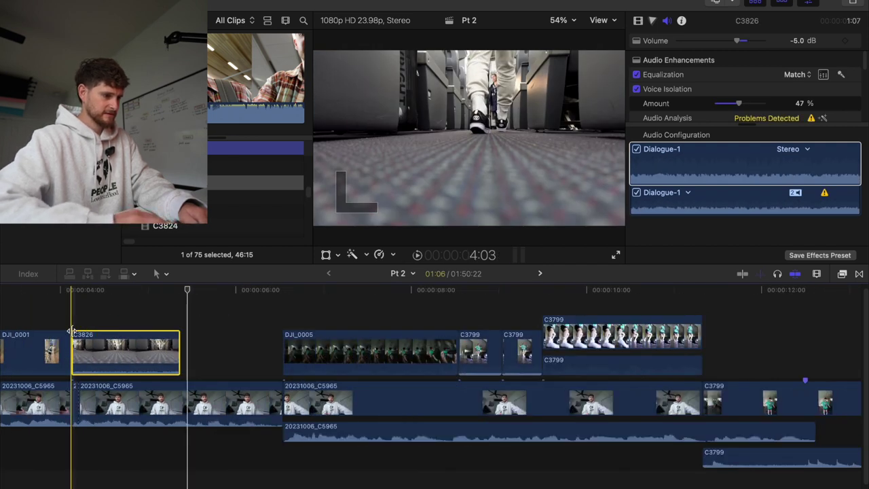
drag(95, 367, 95, 370)
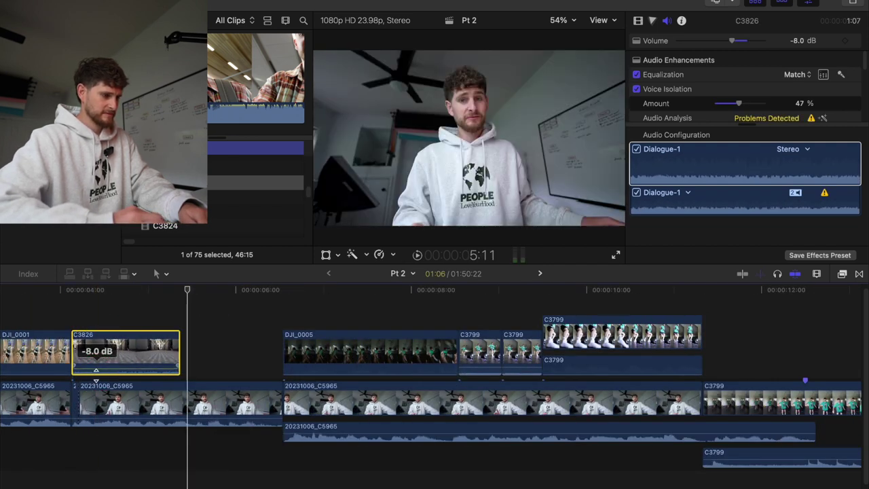
click(78, 318)
key(space)
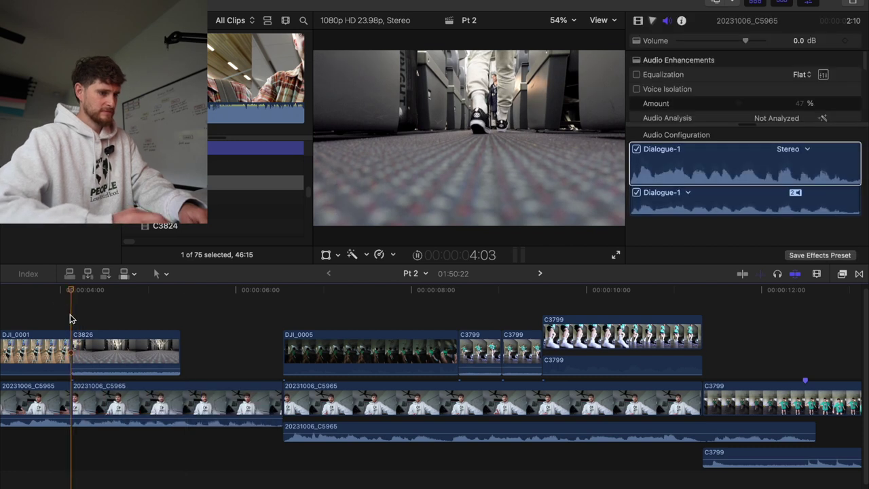
key(space)
Lower the connected C3826 clip's volume further and play the section again
drag(106, 372, 108, 421)
key(space)
key(space)
Skim the Pt 2 timeline from the C3821 clip to the DJI_0006 footage
key(super+minus)
key(super+minus)
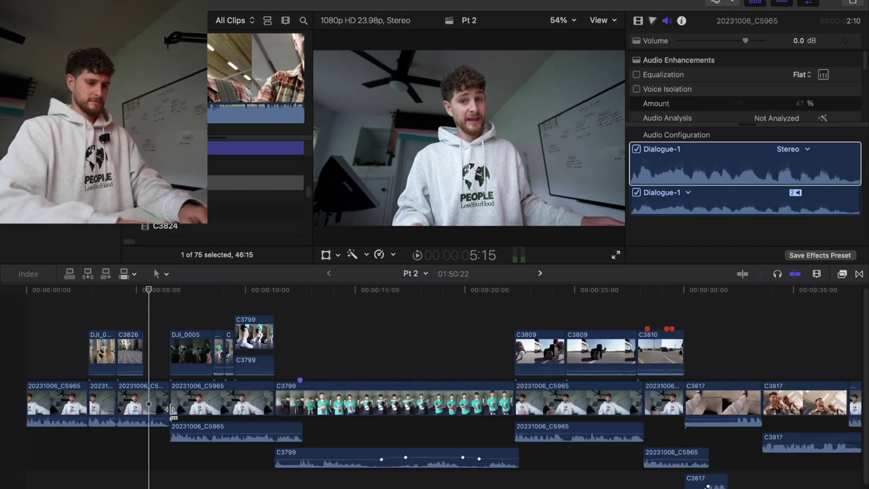
key(super+minus)
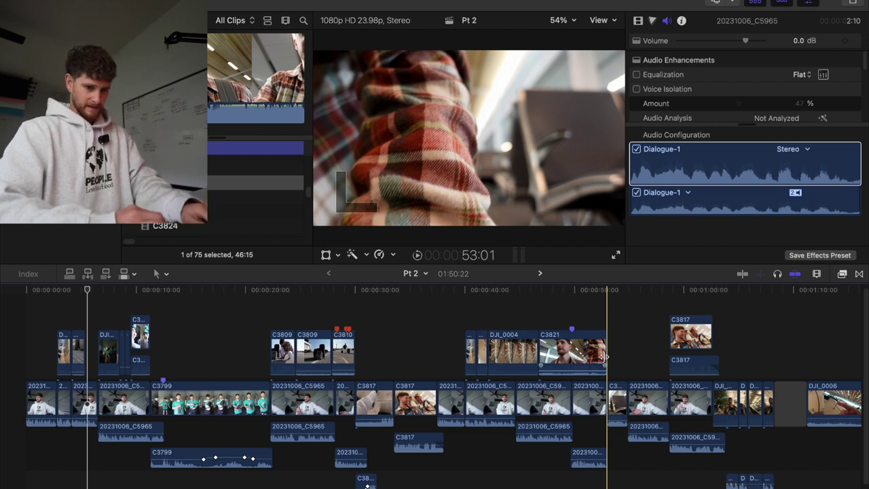
scroll(605, 356, right, 5)
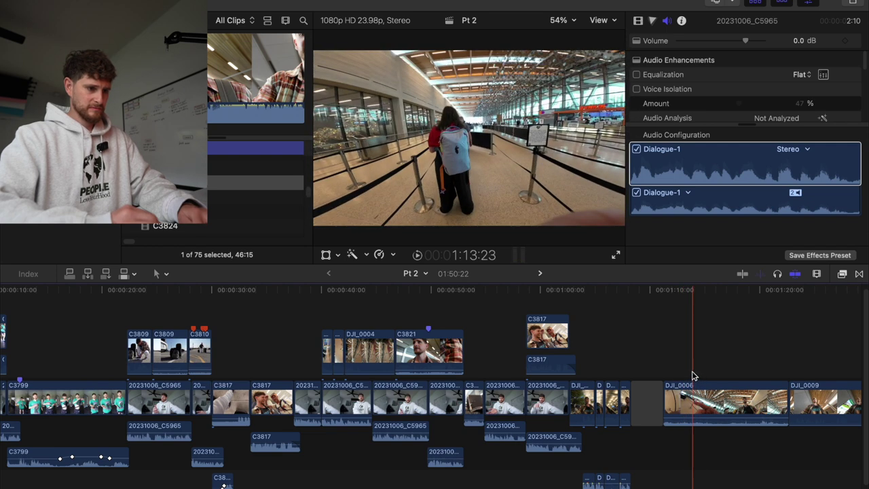
Split the DJI_0006 clip at 1:13:23 and try removing the DJI_0009 clip that follows it
key(super+b)
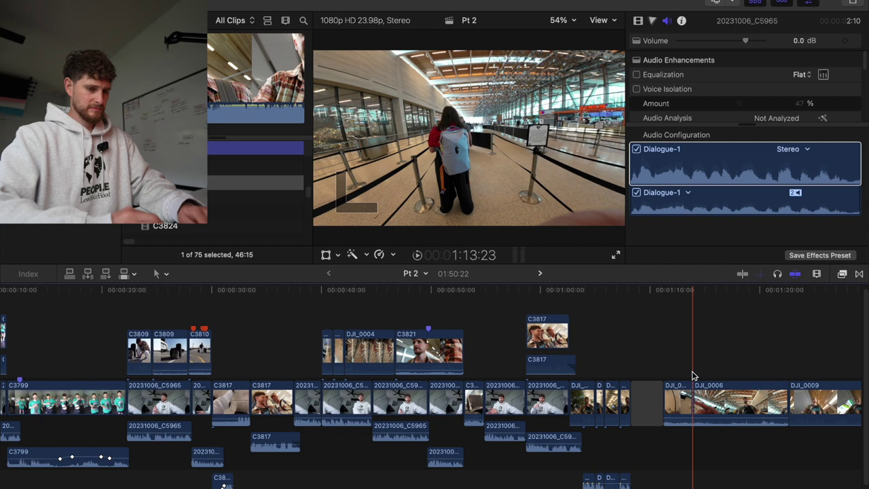
scroll(692, 376, right, 10)
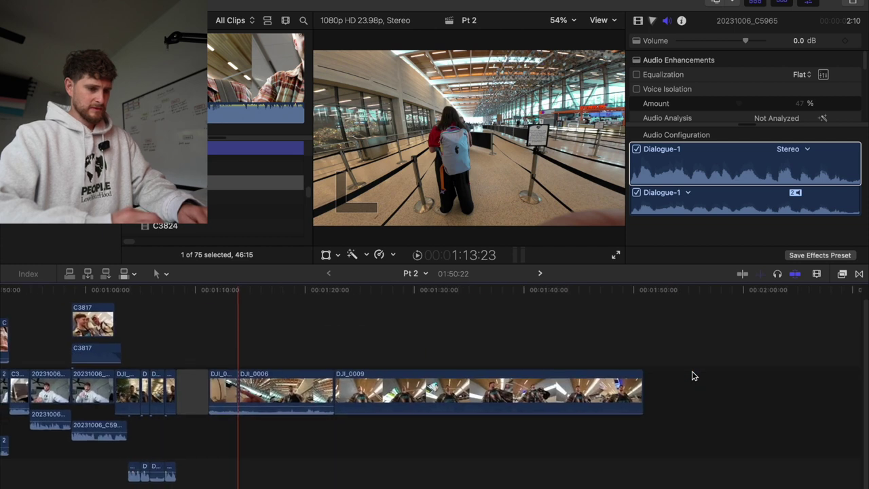
click(521, 390)
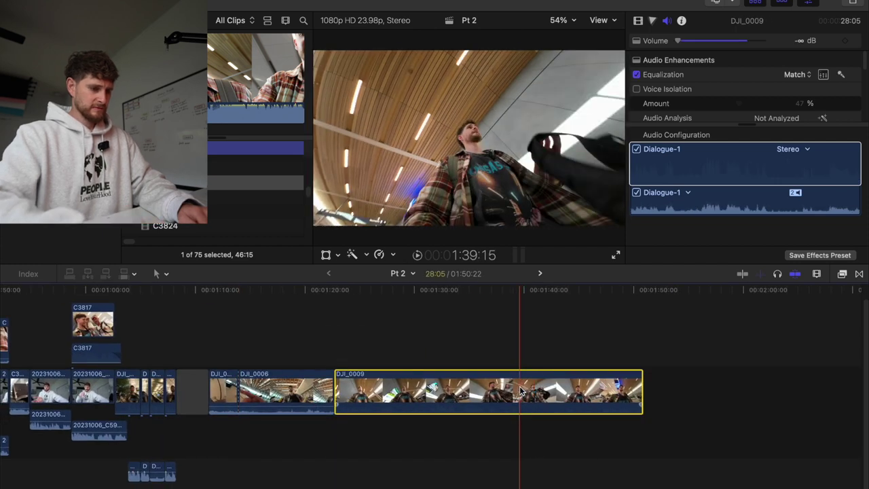
key(BackSpace)
scroll(520, 392, left, 3)
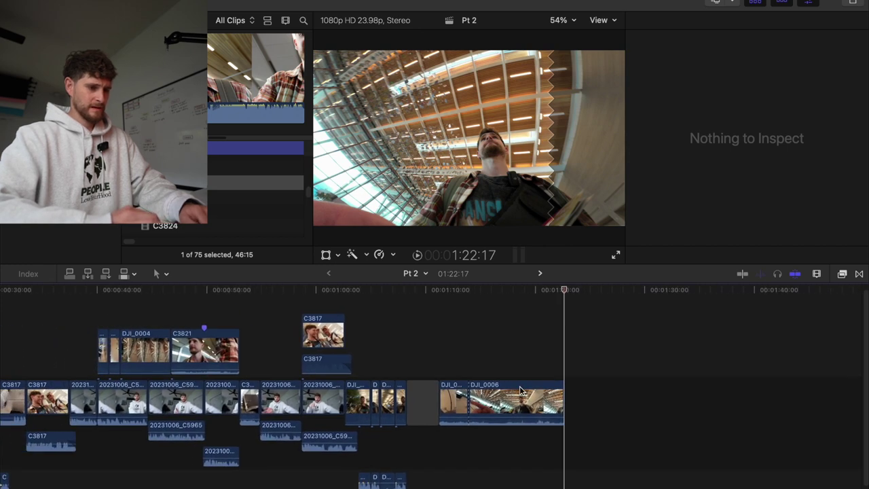
key(space)
key(super+z)
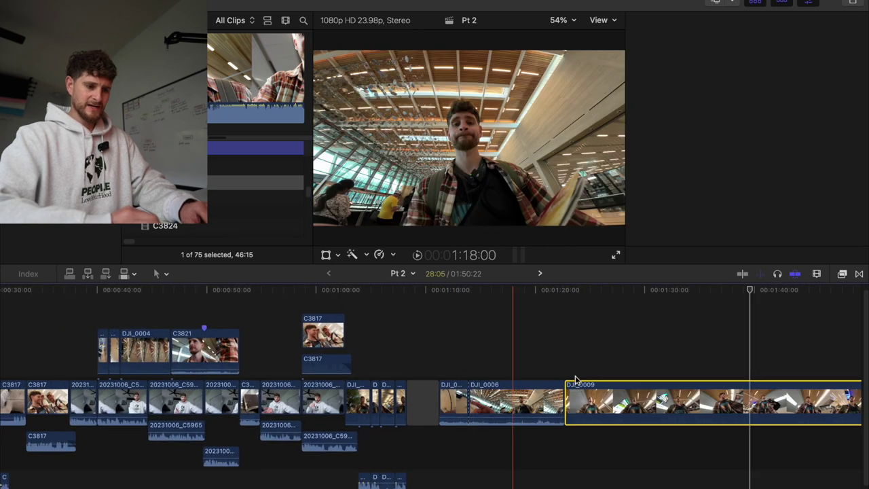
Isolate a section of DJI_0009 about 2:16 long starting at 1:31:09, and delete the second DJI_0006 piece before it
scroll(699, 387, right, 5)
key(space)
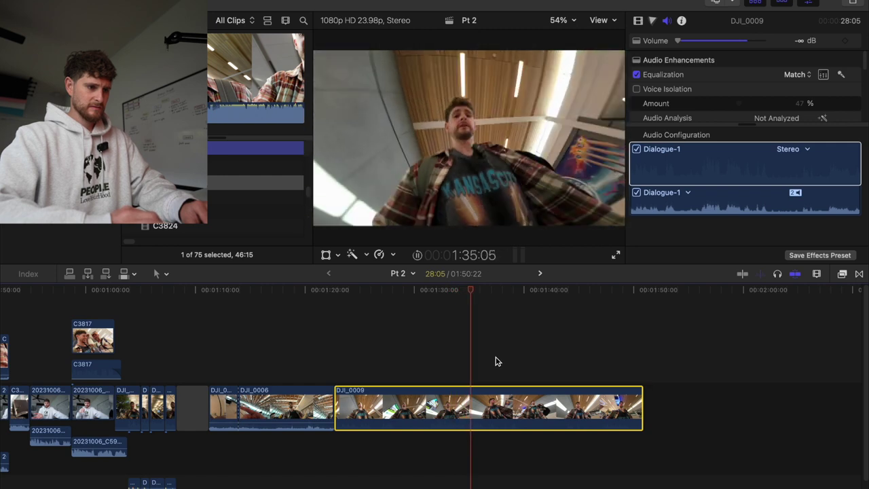
click(436, 368)
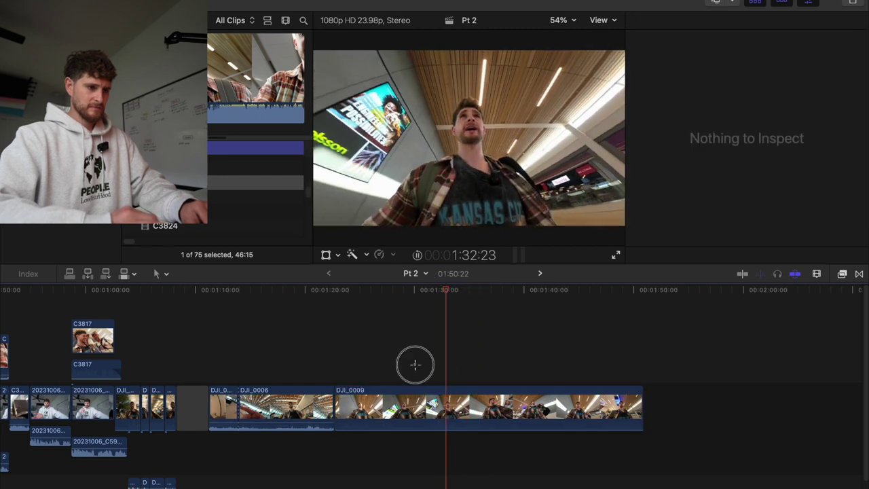
key(space)
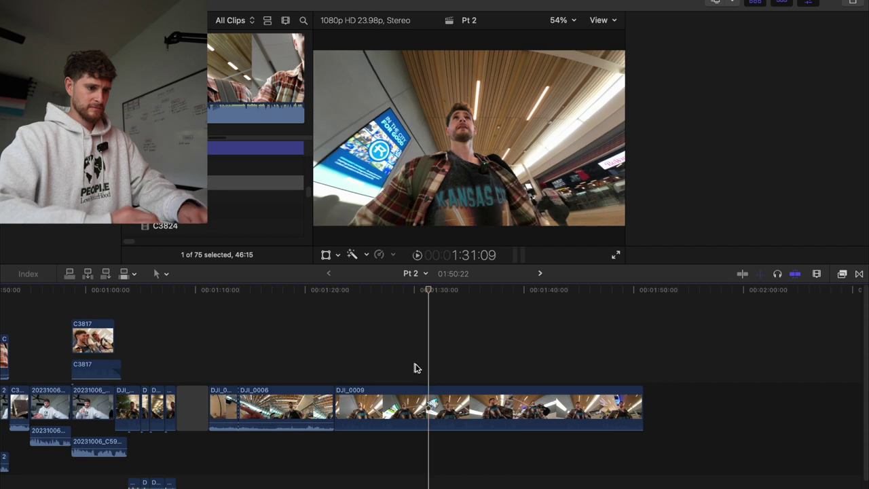
key(super+b)
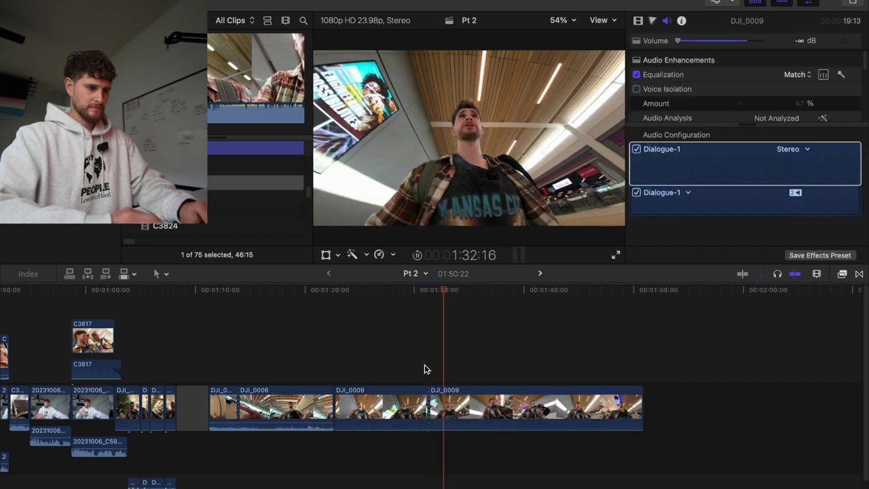
key(space)
key(super+b)
click(495, 415)
super+click(382, 412)
key(BackSpace)
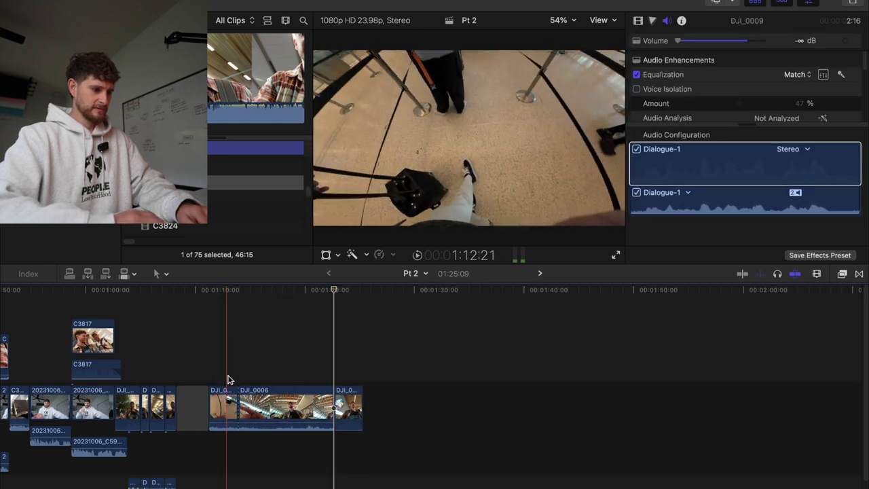
click(263, 404)
key(BackSpace)
Connect the DJI_0009 section above the opening talking-head clip at about 5:09 and shorten it to about 1:04
scroll(435, 394, left, 5)
drag(484, 405, 99, 309)
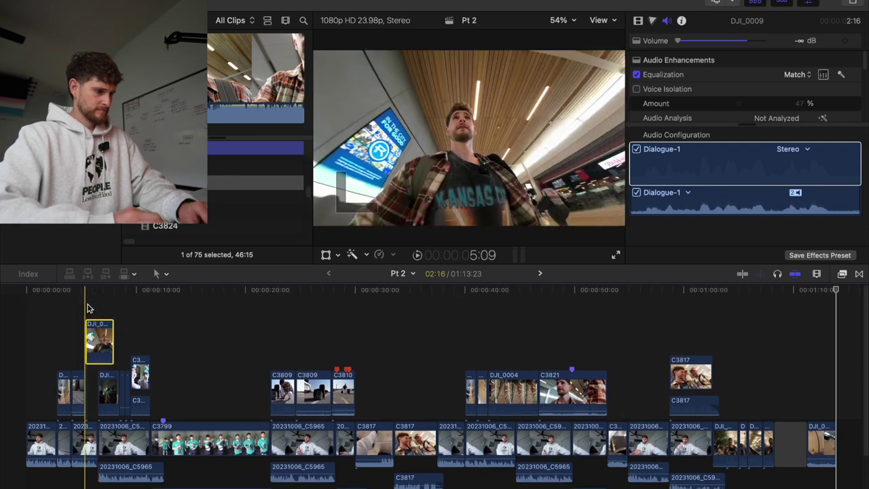
key(space)
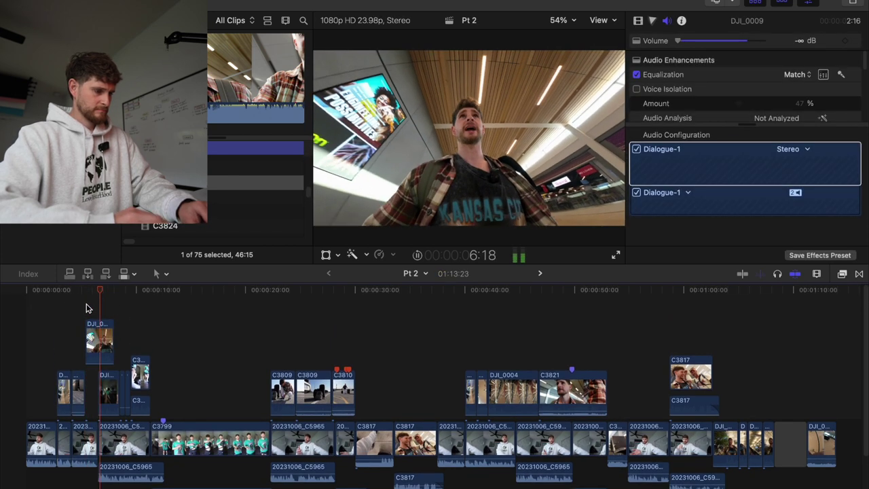
drag(101, 327, 97, 341)
Delete the gap and the remaining DJI_0006 piece from the end of the timeline
scroll(98, 340, right, 5)
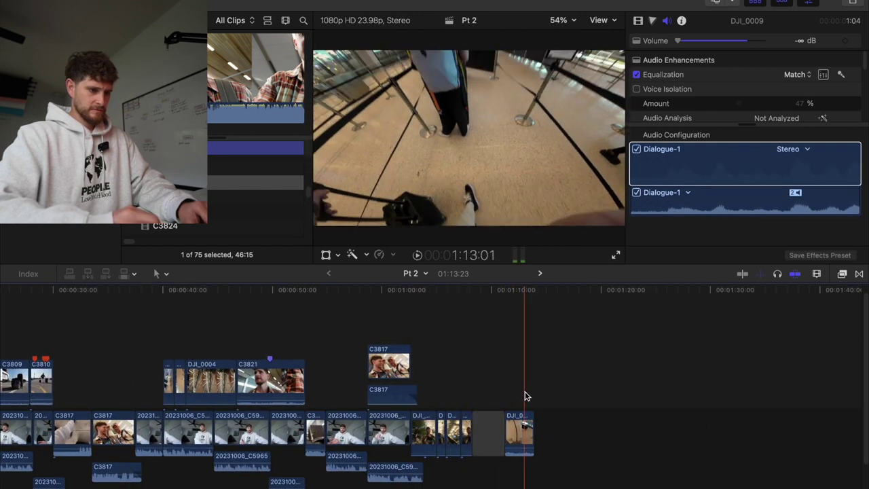
drag(497, 394, 537, 452)
key(Delete)
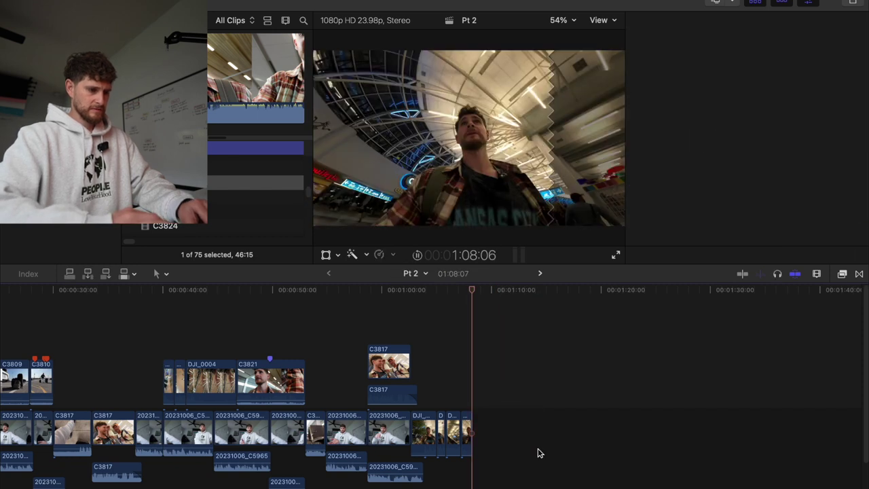
Play the timeline from its start into the beginning of the C3799 clip
key(Home)
key(space)
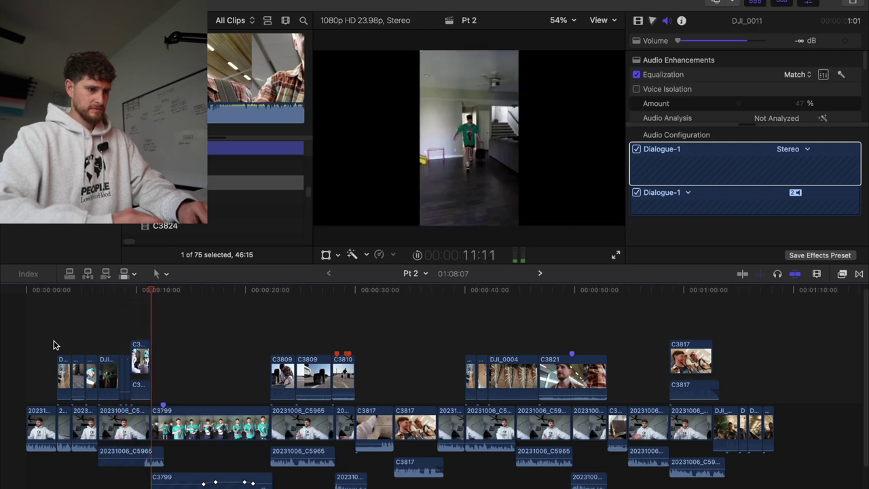
key(space)
Add two adjacent volume keyframes at about 13 seconds on C3799's detached audio and lower the earlier one
click(156, 479)
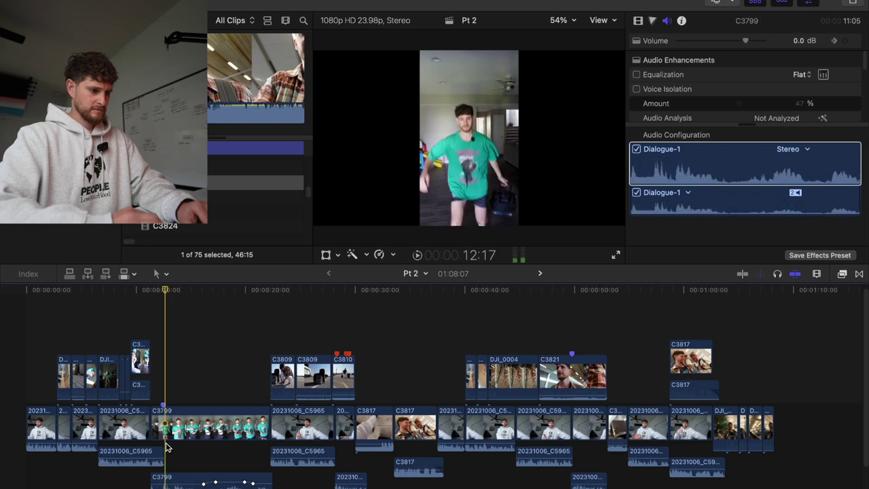
key(super+=)
key(super+=)
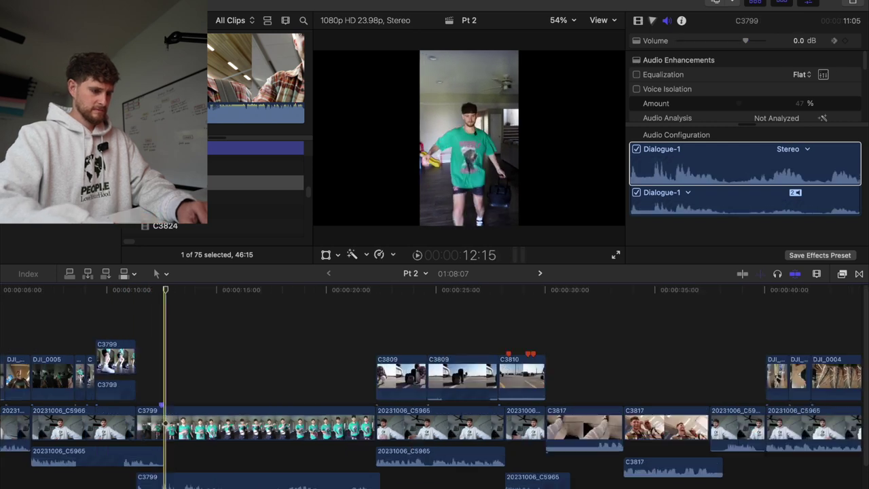
alt+click(203, 484)
alt+click(193, 484)
drag(195, 484, 194, 488)
Raise C3799's detached audio between the new upper keyframe and the next existing one to 5.0 dB and play it back
key(space)
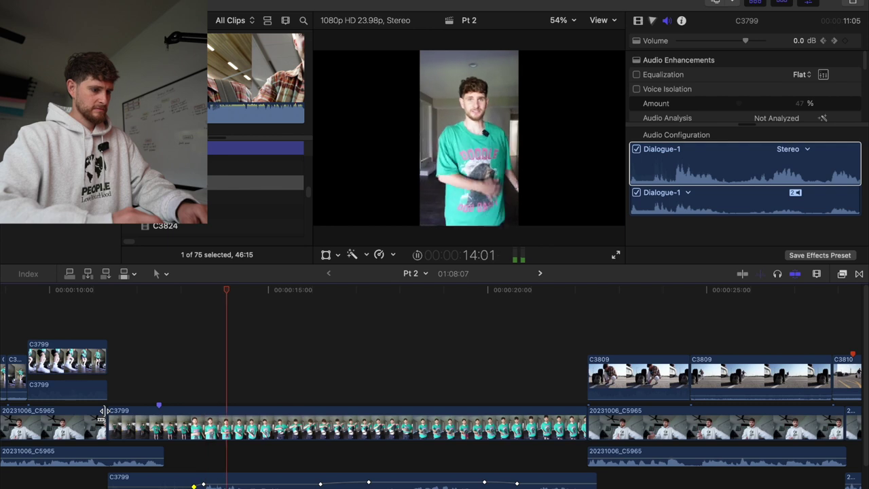
drag(242, 484, 241, 481)
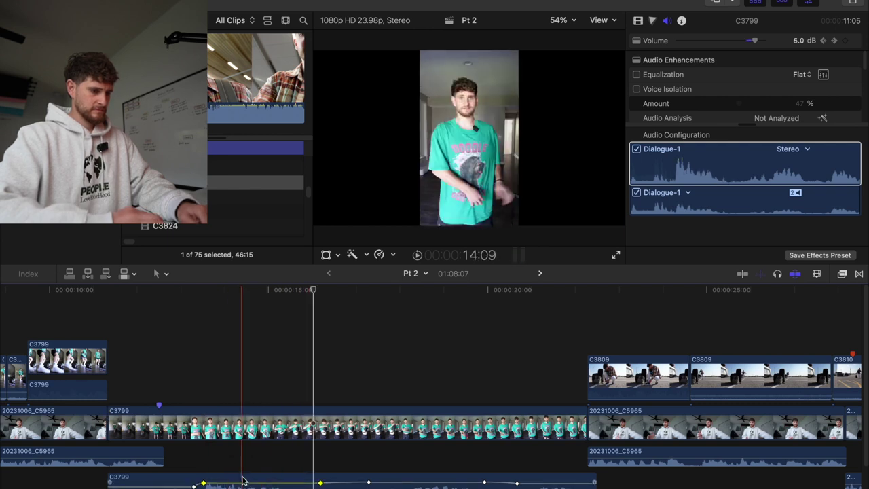
key(space)
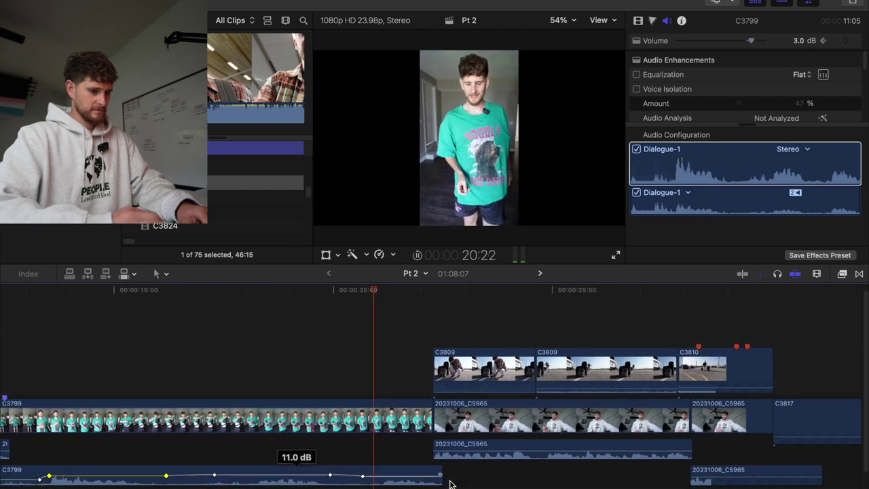
Raise the volume of C3799's detached audio after its last keyframe to 10.0 dB and play through its end
key(space)
drag(349, 475, 349, 469)
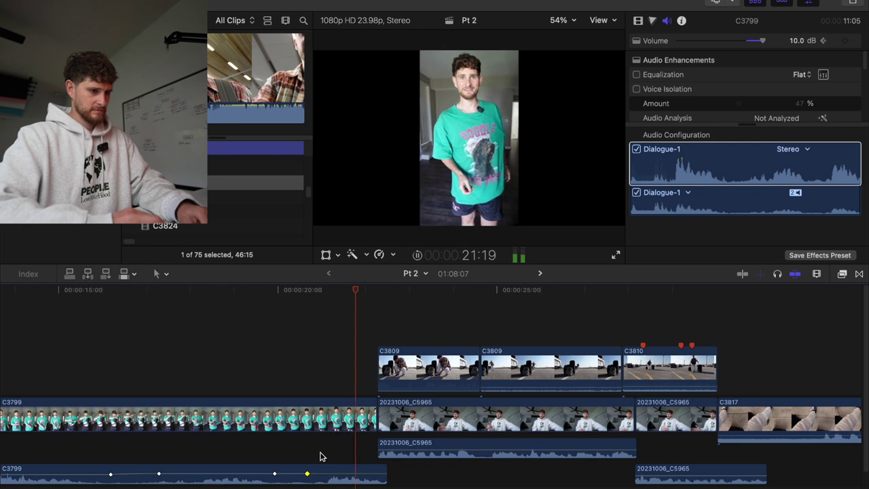
key(space)
key(shift+z)
key(space)
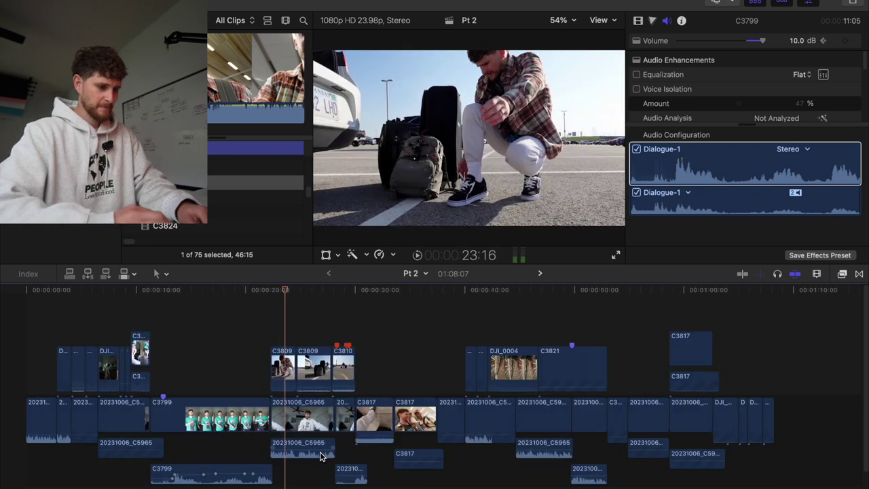
Set the volume of all the 20231006_C5965 talking-head clips to 4.0 dB together and play the opening
scroll(320, 455, down, 2)
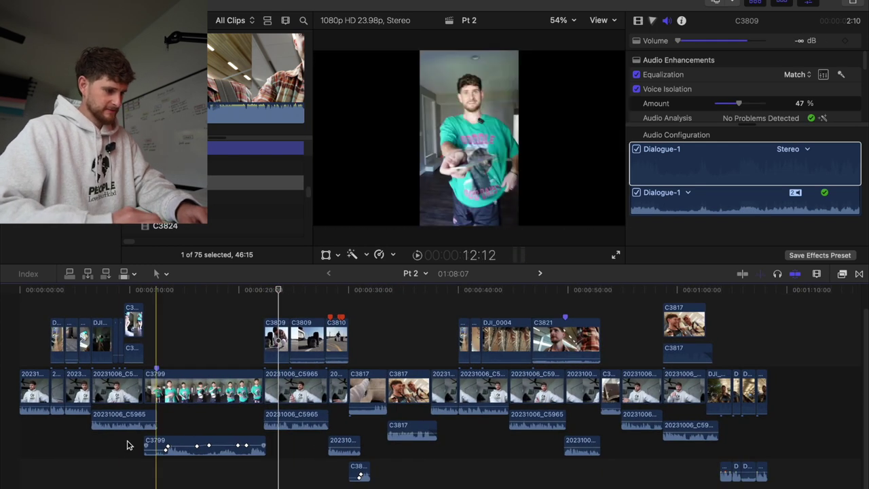
drag(118, 446, 31, 403)
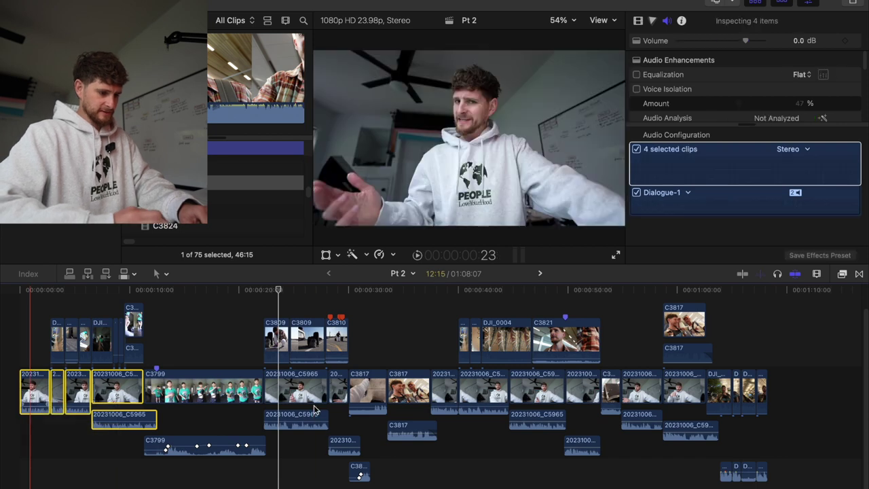
super+click(286, 397)
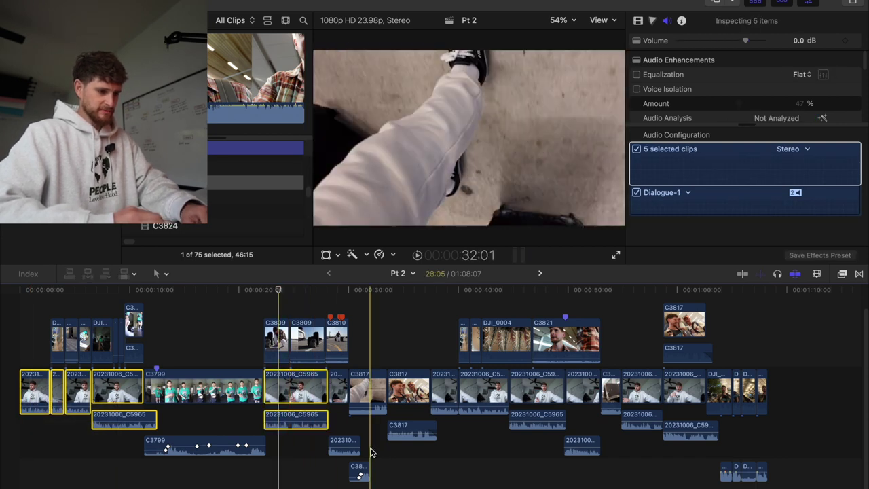
super+click(344, 447)
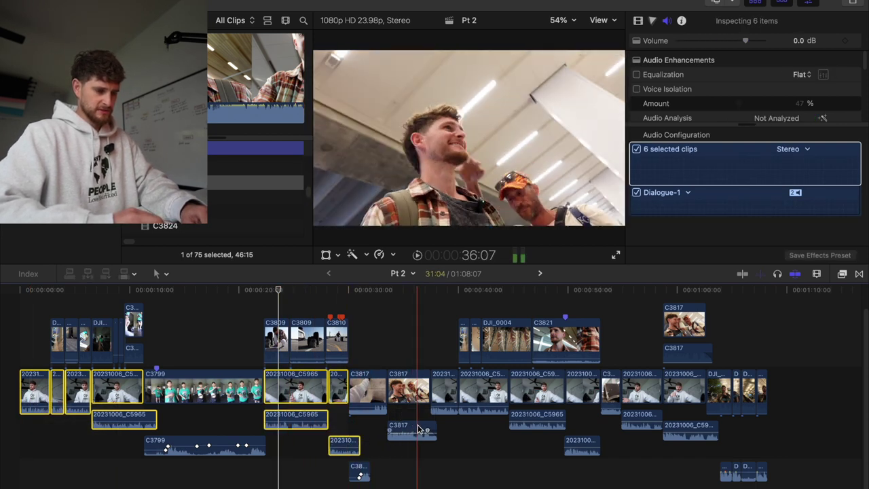
drag(443, 422, 467, 405)
super+click(540, 392)
super+click(587, 395)
super+click(640, 391)
super+click(681, 392)
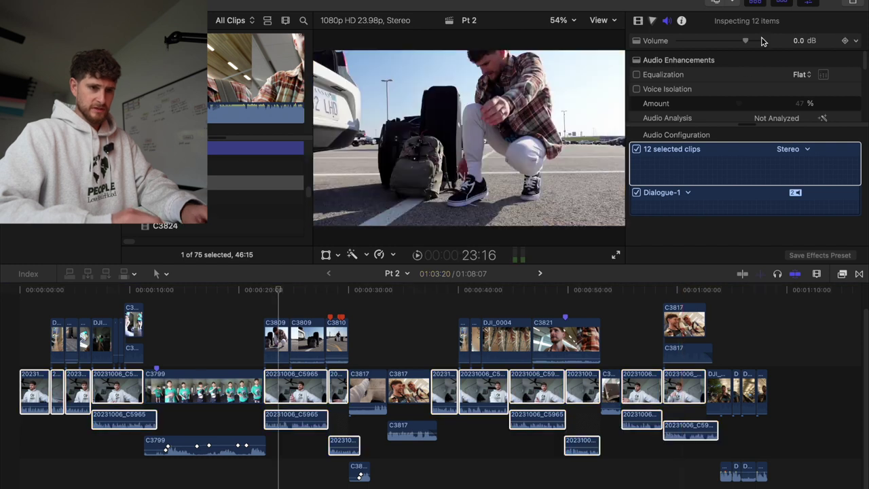
click(802, 41)
text(4)
key(Return)
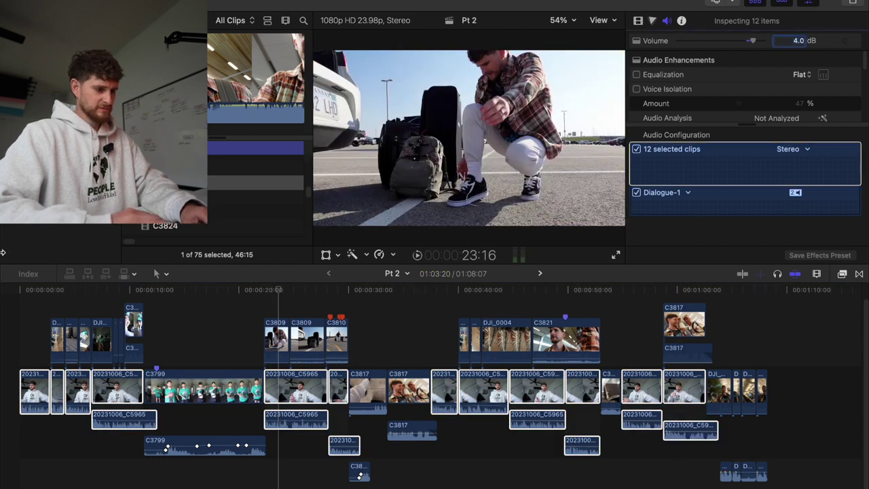
click(39, 300)
key(space)
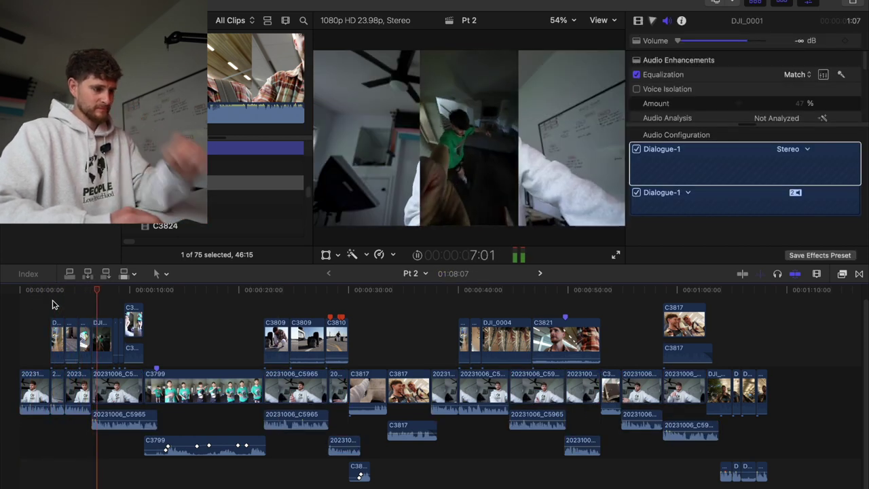
click(171, 352)
key(super+a)
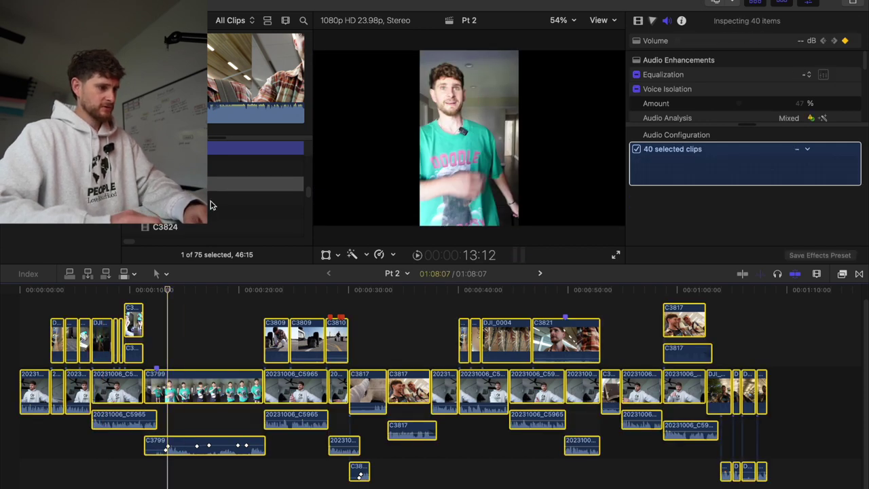
scroll(210, 205, up, 1)
click(108, 212)
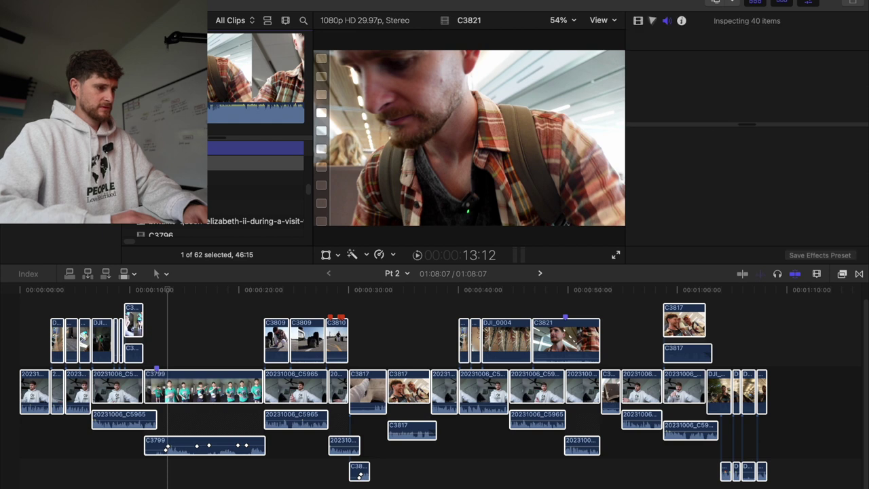
scroll(242, 202, up, 5)
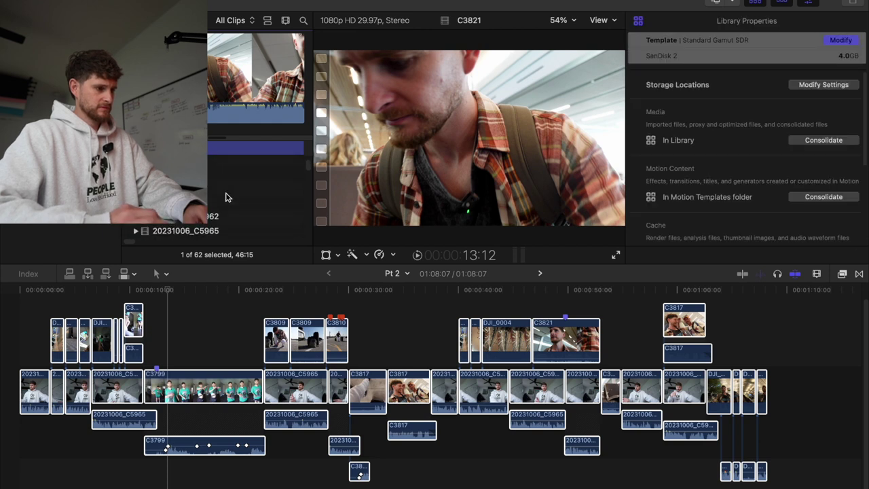
key(super+a)
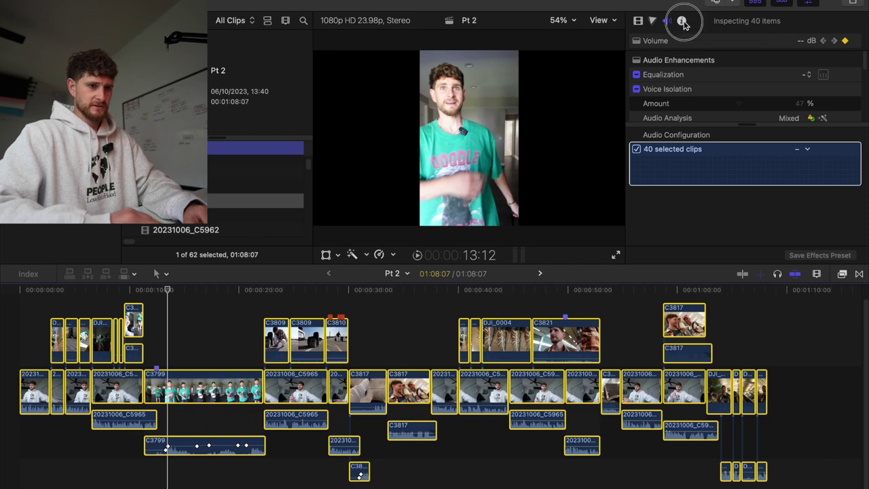
click(683, 22)
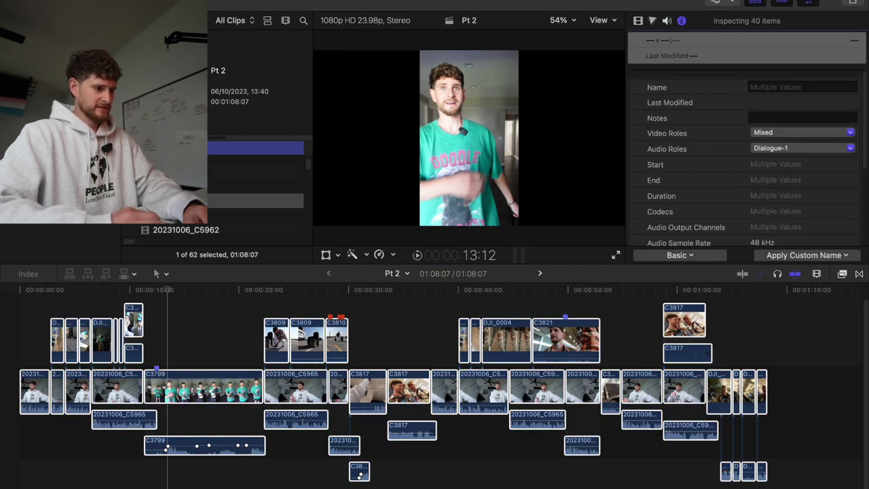
Change the Pt 2 project's video format to Vertical with a resolution of 1080x1920
click(256, 200)
click(845, 56)
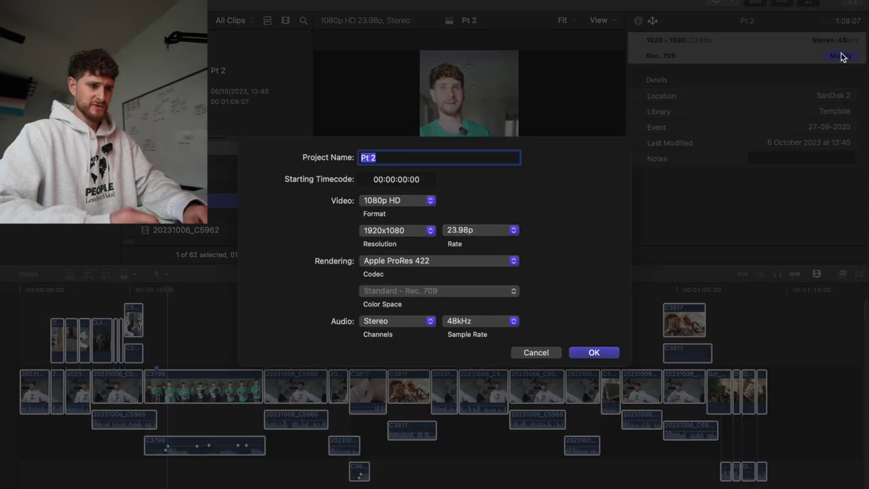
click(417, 234)
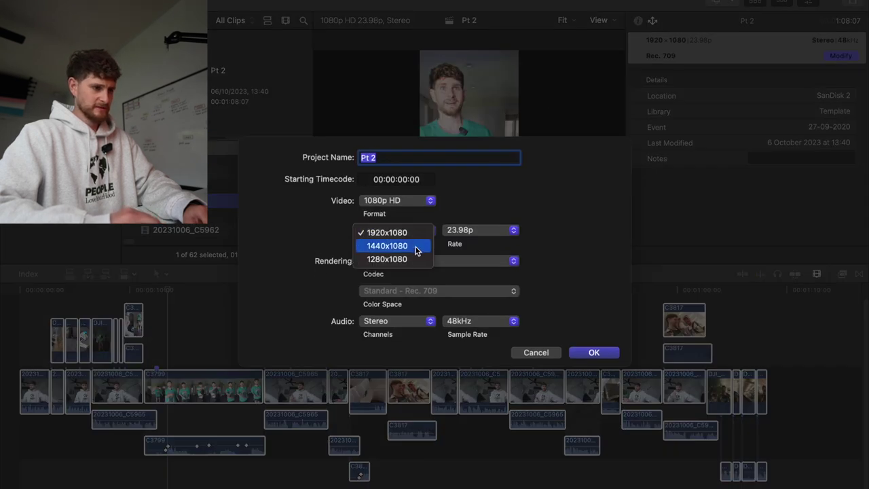
click(504, 198)
click(396, 200)
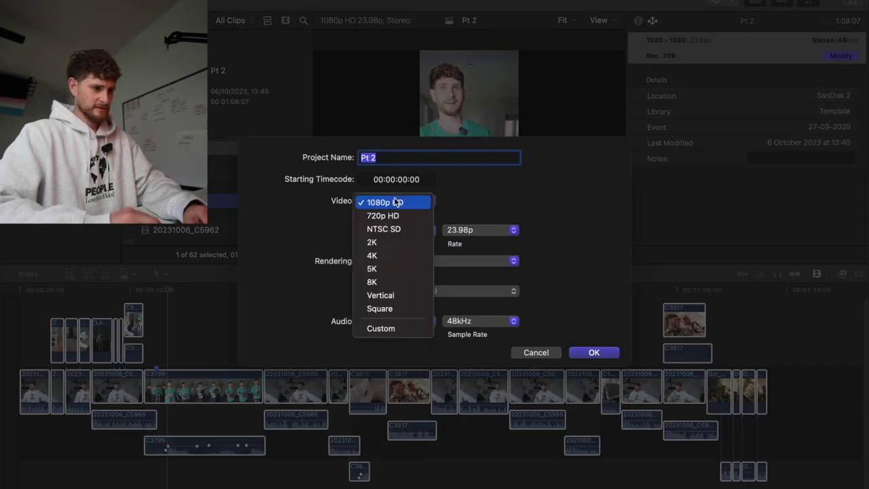
click(398, 296)
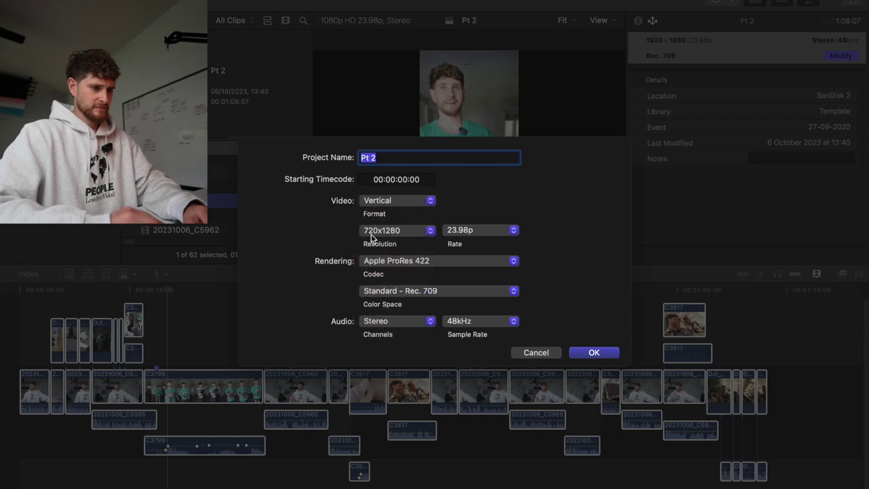
click(371, 231)
click(376, 242)
click(592, 352)
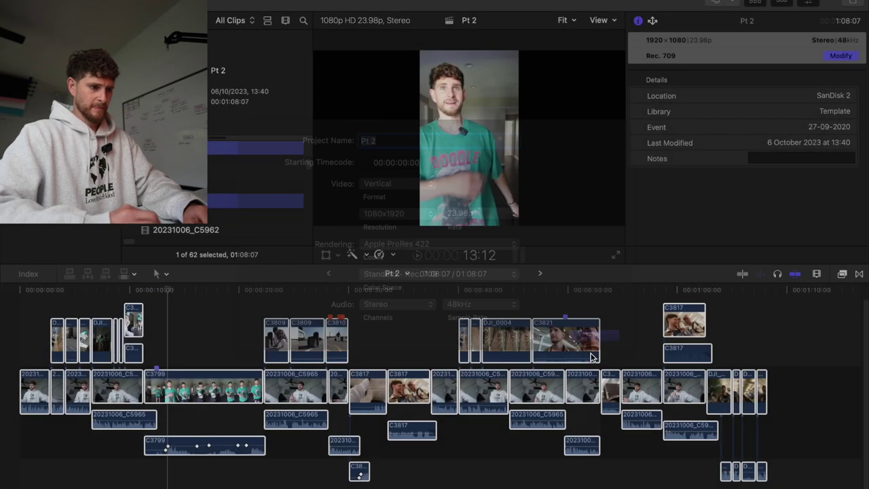
Scale the aisle clip C3826 to 316% and shift its X position to about -295 px
click(180, 332)
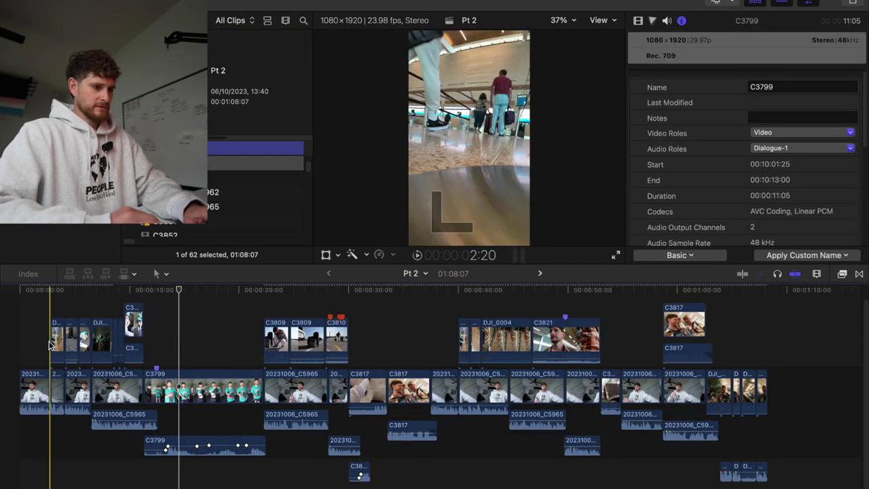
key(space)
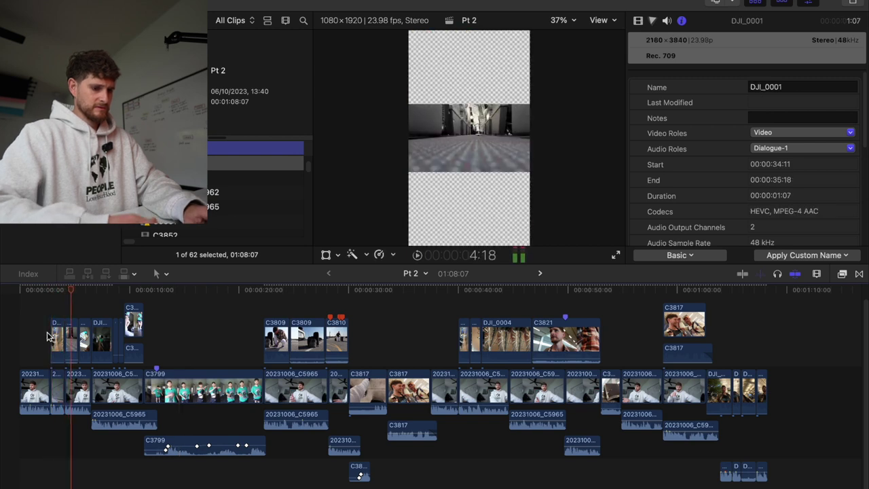
key(super+equal)
key(super+equal)
key(super+equal)
click(58, 338)
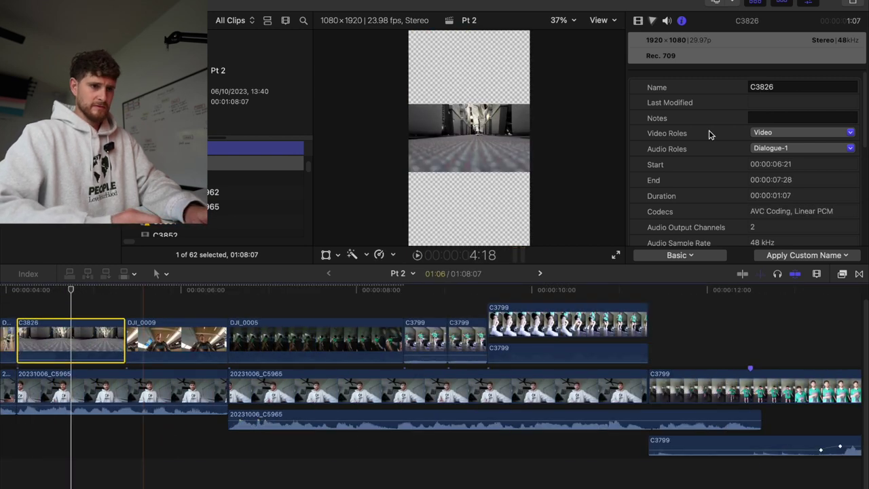
click(635, 20)
text(316)
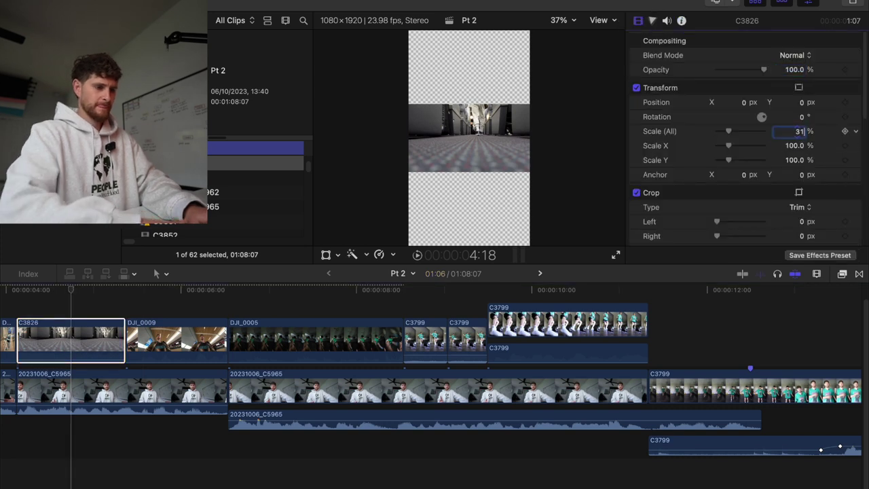
key(Return)
drag(745, 110, 685, 109)
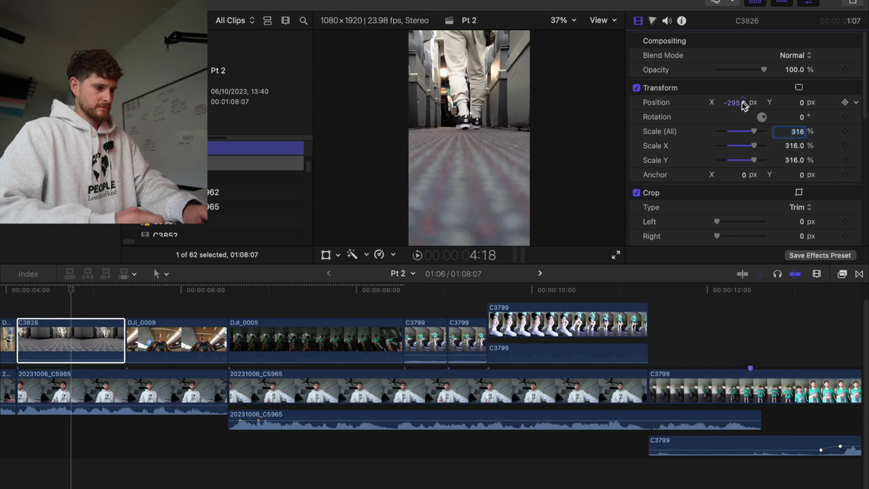
Set the scale of clip DJI_0009 to 316% and play through the clips that follow it
click(182, 330)
click(799, 132)
text(316)
key(Return)
key(space)
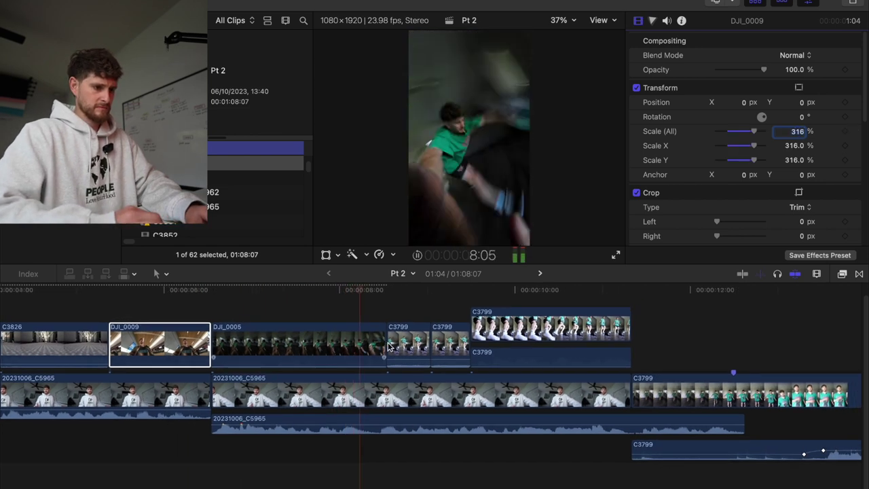
click(442, 315)
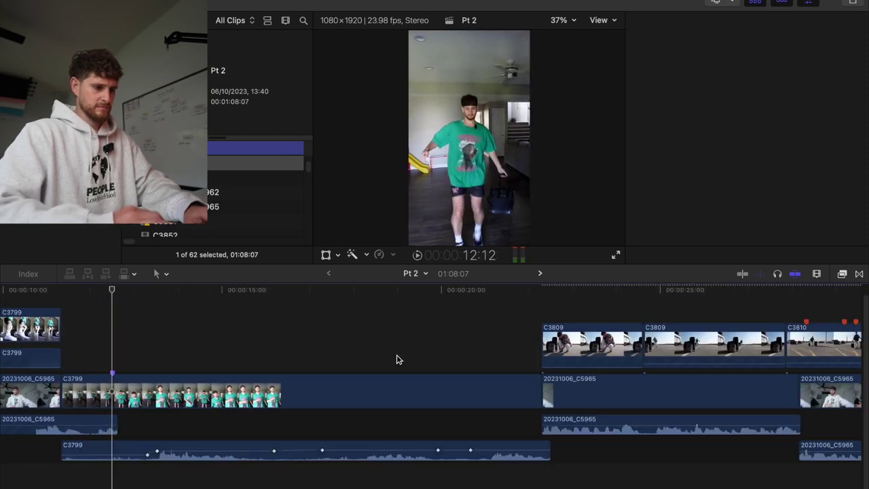
Scale the first C3809 clip to 317% and shift its X position to -185.3 px
click(609, 340)
scroll(537, 334, right, 2)
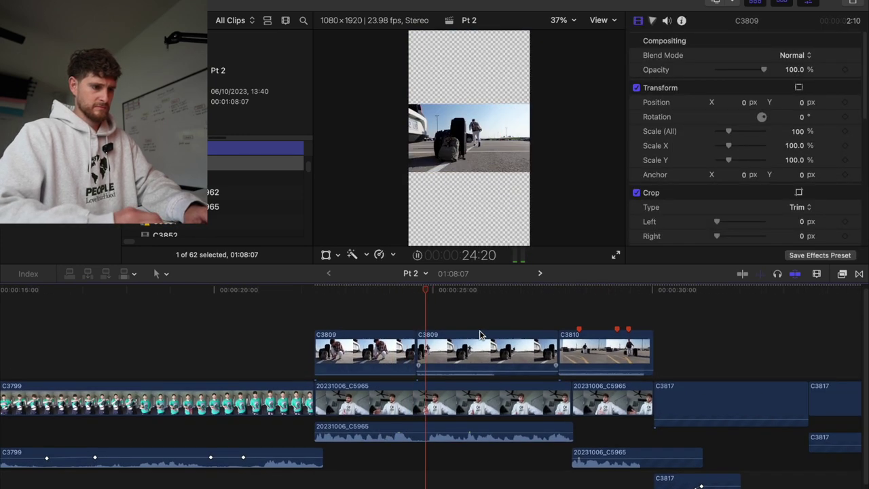
key(space)
click(371, 339)
click(798, 131)
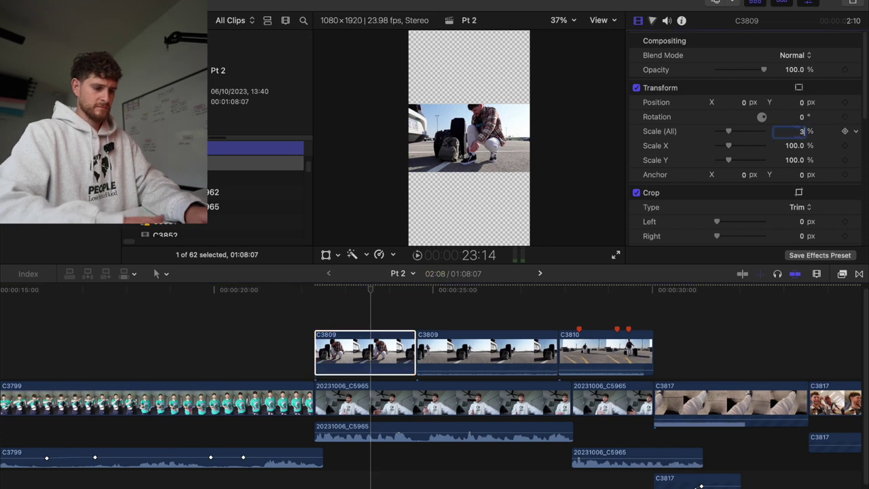
text(317)
key(Return)
key(space)
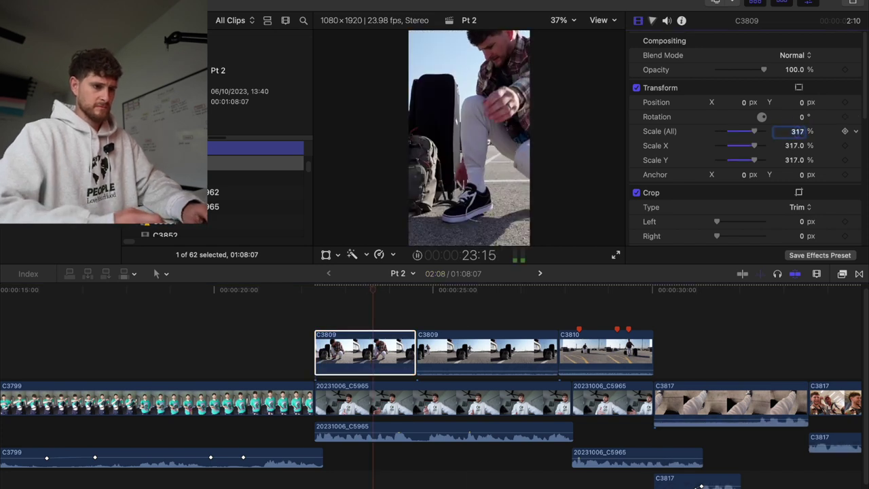
click(360, 362)
mouse_move(745, 107)
mouse_down()
mouse_move(733, 105)
mouse_move(743, 102)
mouse_up()
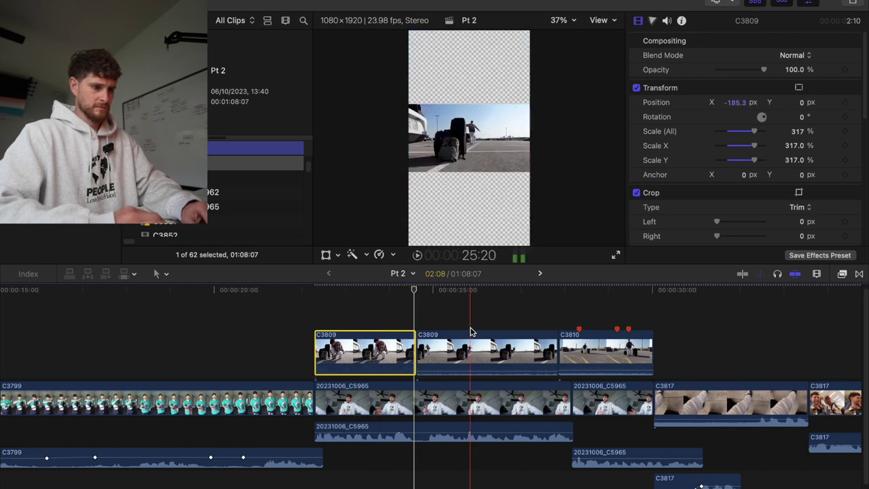
Try to paste the first C3809 clip's position and scale attributes onto the second C3809 clip and C3810
click(496, 331)
drag(496, 332, 608, 347)
key(super+shift+v)
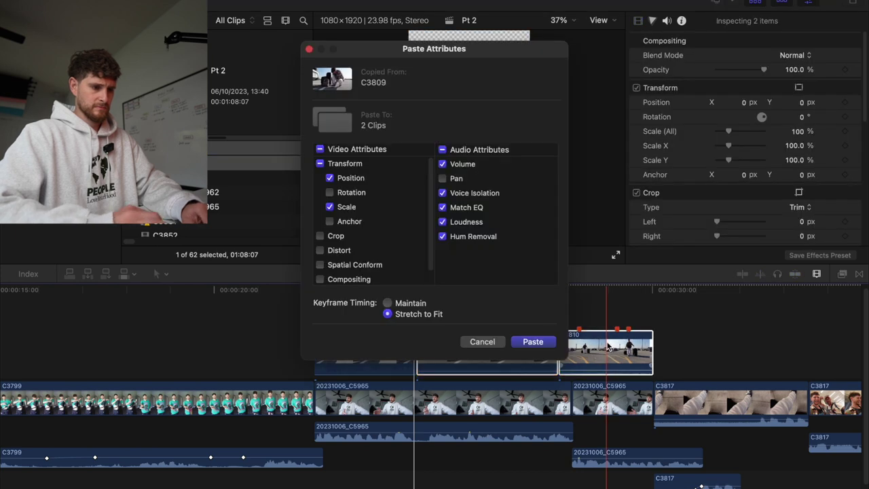
click(484, 344)
click(382, 354)
click(473, 315)
drag(473, 317, 574, 356)
key(super+shift+v)
click(544, 341)
Set the scale of the second C3809 clip to 317% and play it back
click(455, 311)
key(super+4)
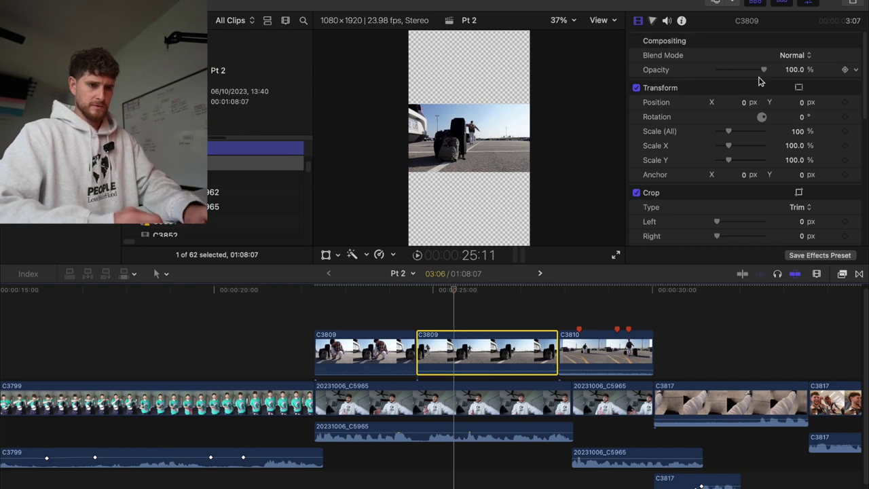
click(797, 132)
text(317)
key(Return)
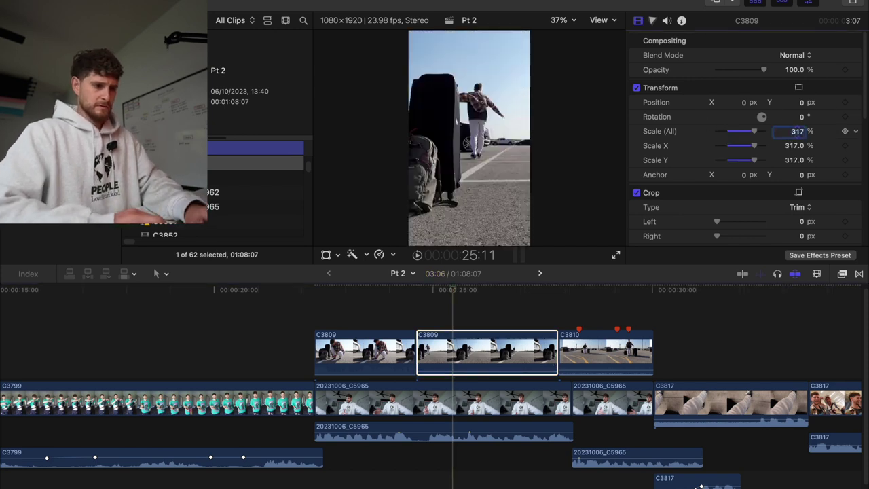
click(427, 319)
key(space)
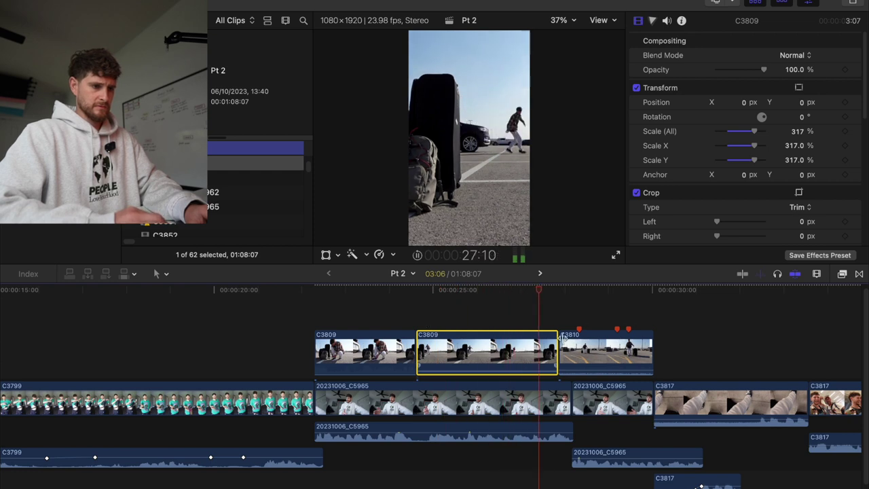
Scale clip C3810 to 317%, shift its X position to -175.1 px, and play it back
click(594, 357)
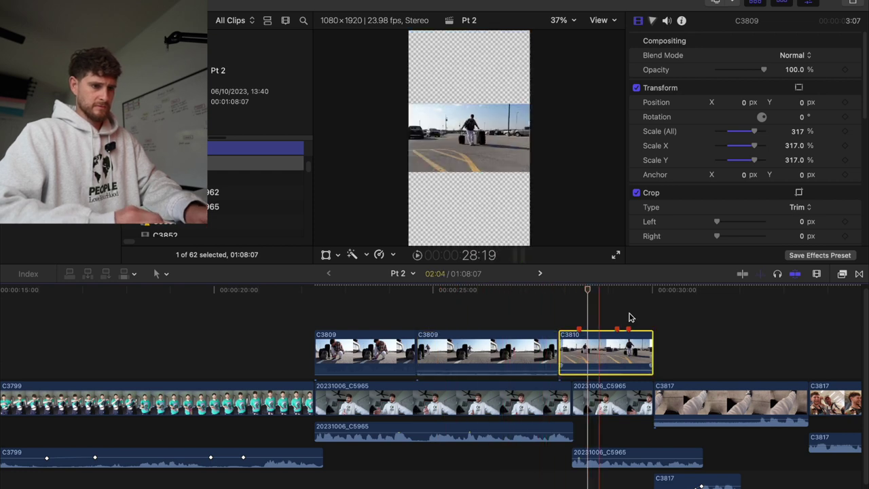
click(798, 131)
text(317)
key(Return)
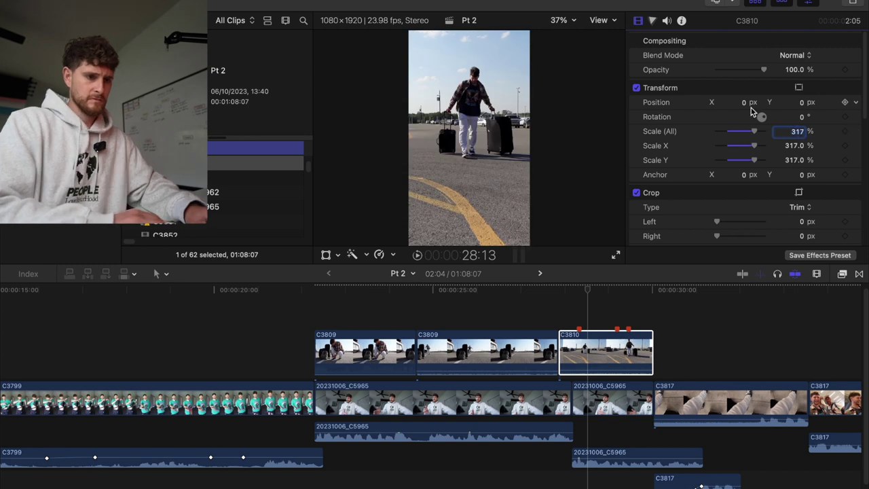
drag(742, 109, 723, 153)
click(557, 309)
key(space)
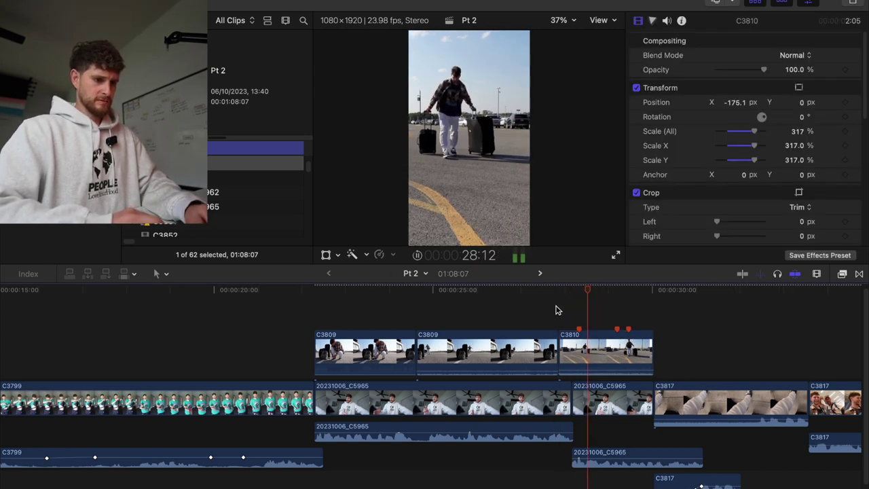
Set the scale of the first C3817 clip, the footwear shot at 30 seconds, to 317% and play it back
scroll(557, 306, right, 5)
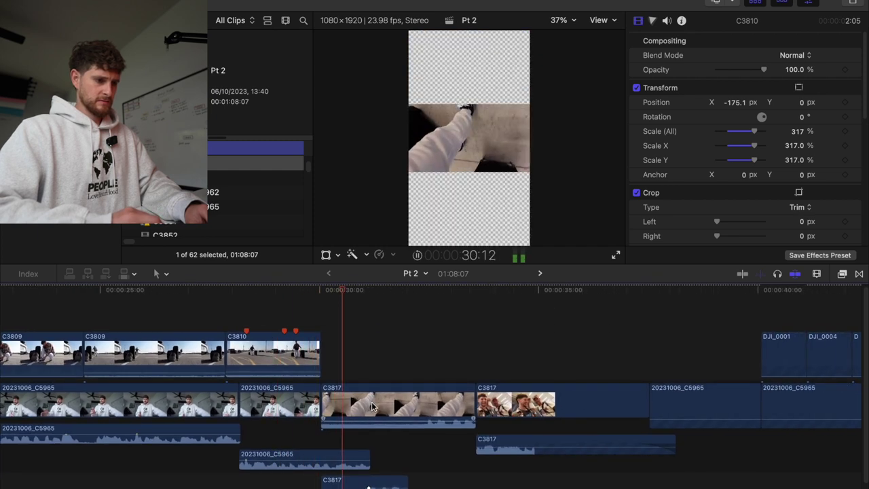
click(346, 406)
click(797, 131)
text(317)
key(Return)
key(space)
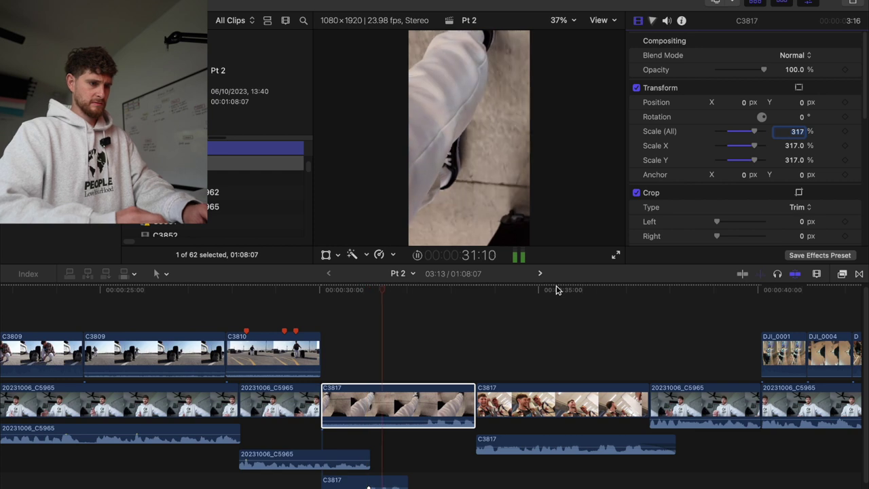
key(space)
Add two adjacent volume keyframes at about 32 seconds on the first C3817 clip, lower the earlier one, and play on
click(427, 368)
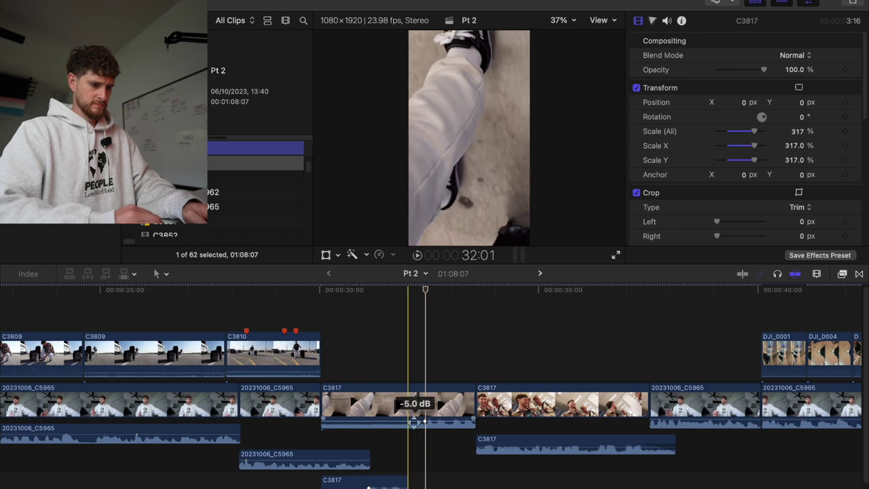
alt+click(412, 421)
alt+click(400, 421)
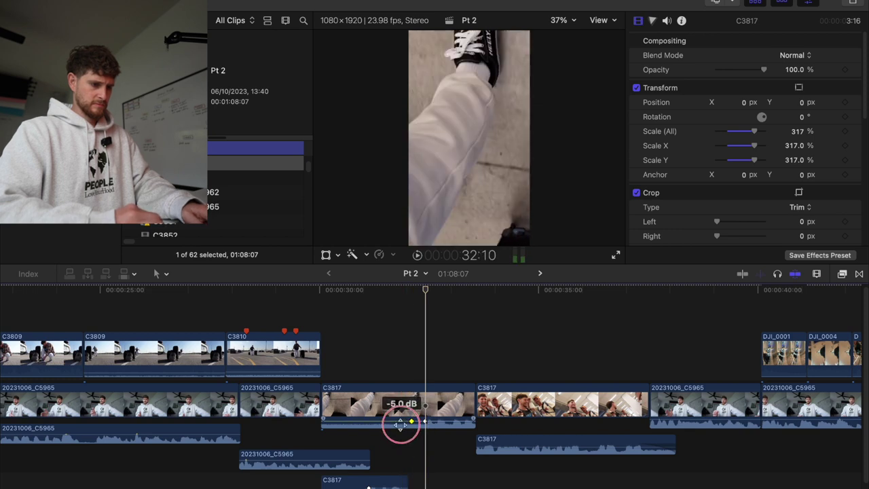
key(space)
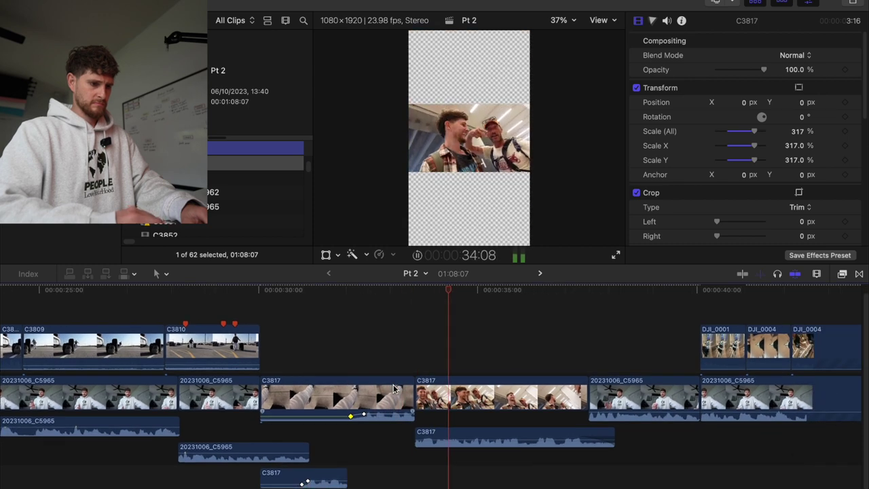
Scale the second C3817 clip in the main storyline to 231%, shift its X position to -66.7 px, and play it back
click(477, 397)
click(799, 131)
text(317)
key(Return)
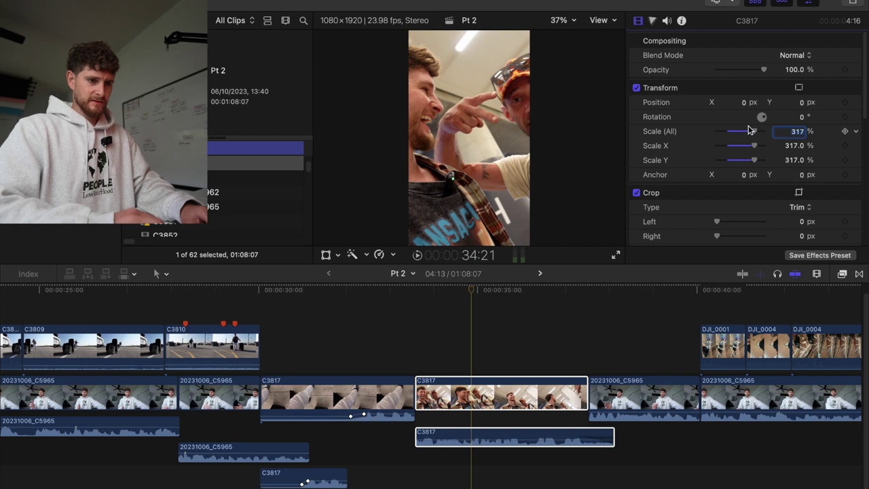
mouse_move(747, 102)
mouse_down()
mouse_move(745, 135)
mouse_move(733, 107)
mouse_up()
key(space)
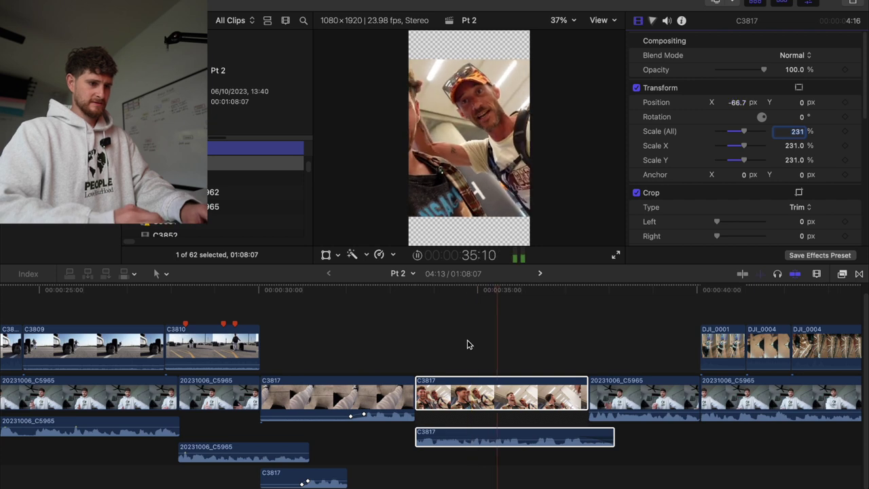
Play through to the next talking-head clip, 20231006_C5965 at about 38 seconds, and set its scale to 317%
click(415, 358)
click(417, 360)
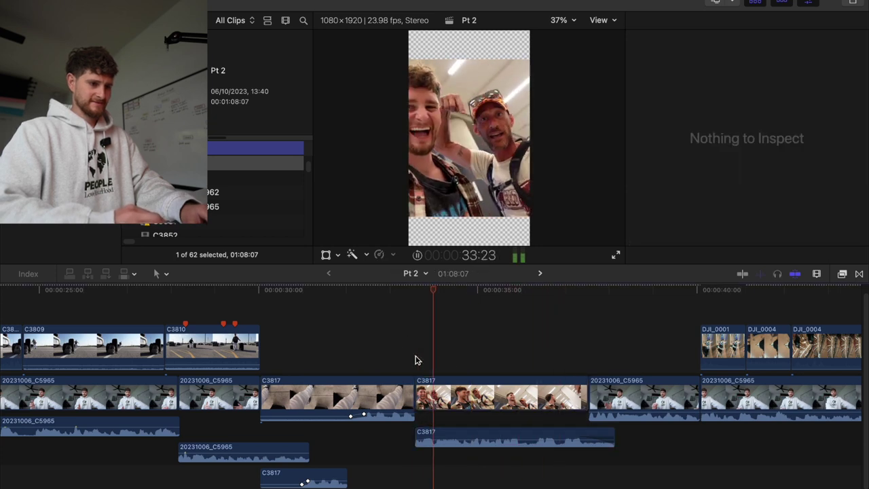
scroll(416, 360, right, 5)
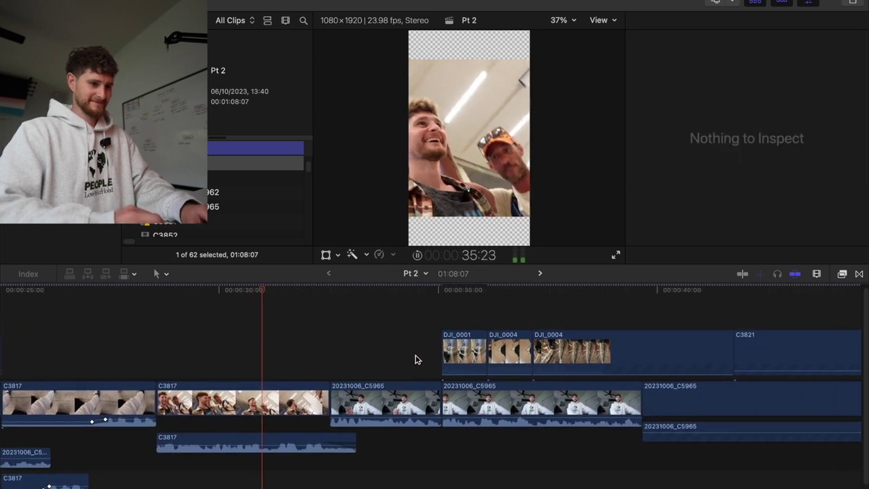
scroll(417, 359, right, 3)
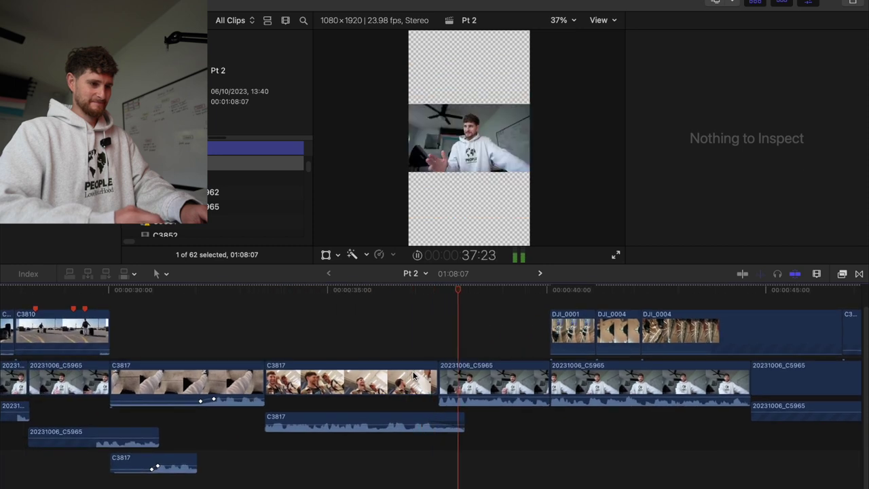
click(468, 383)
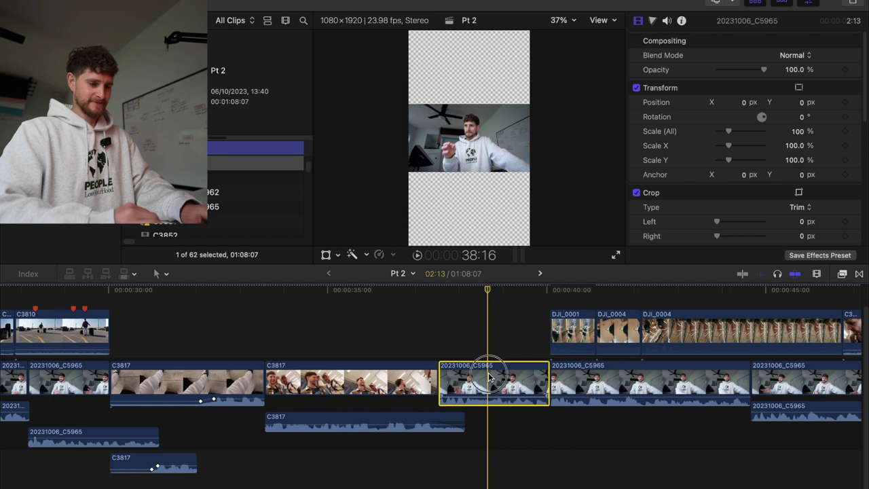
scroll(488, 378, right, 2)
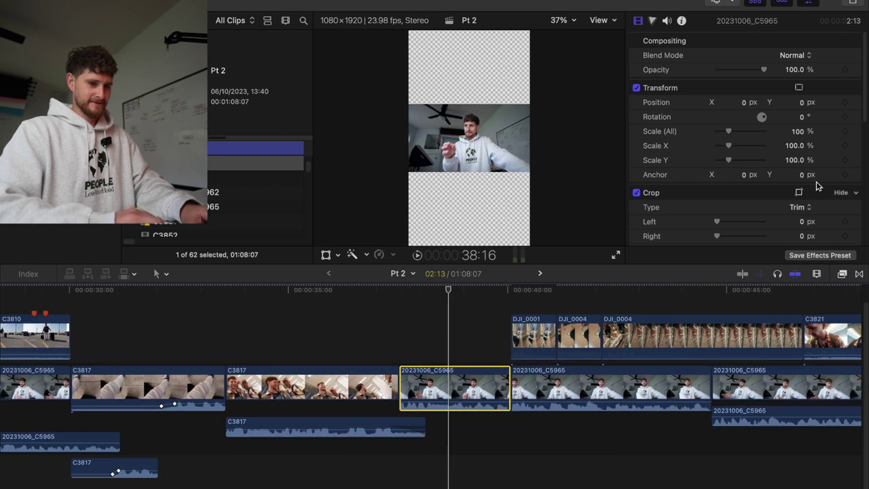
click(800, 131)
text(317)
key(Return)
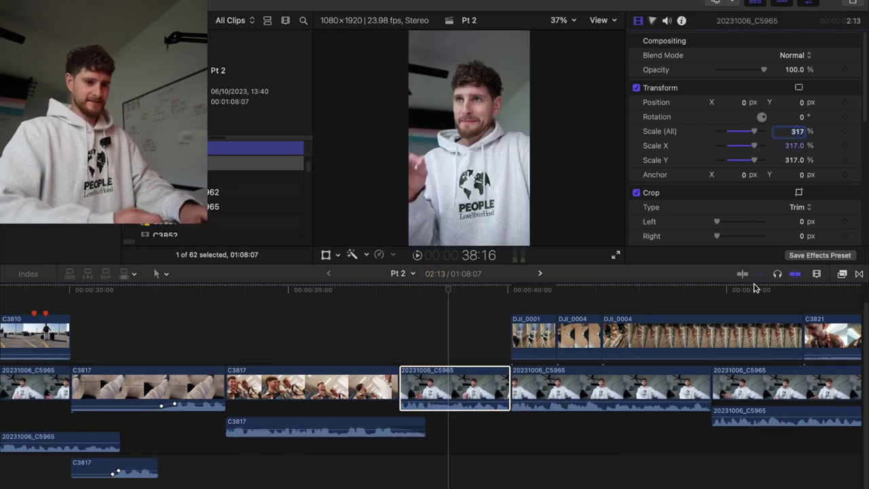
Try the FCPX Stabilizer 2.0 (4K) effect on the selected 20231006_C5965 clip and remove it again
click(842, 274)
scroll(698, 382, down, 10)
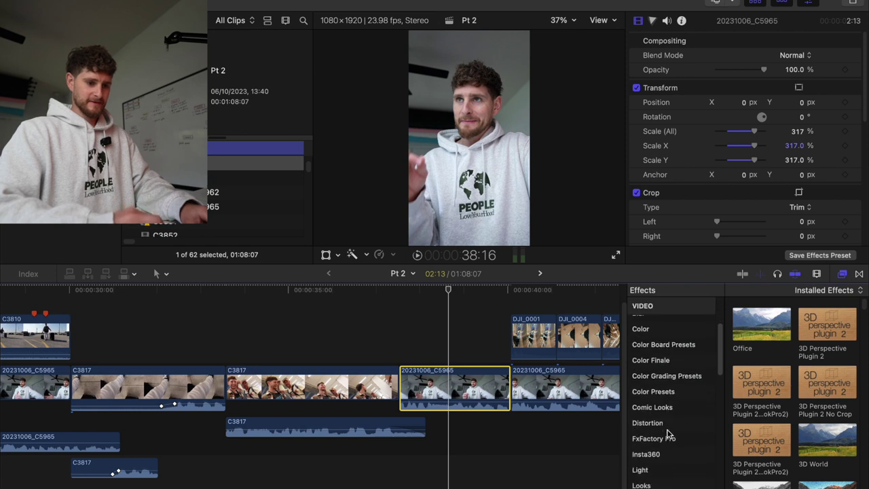
click(661, 443)
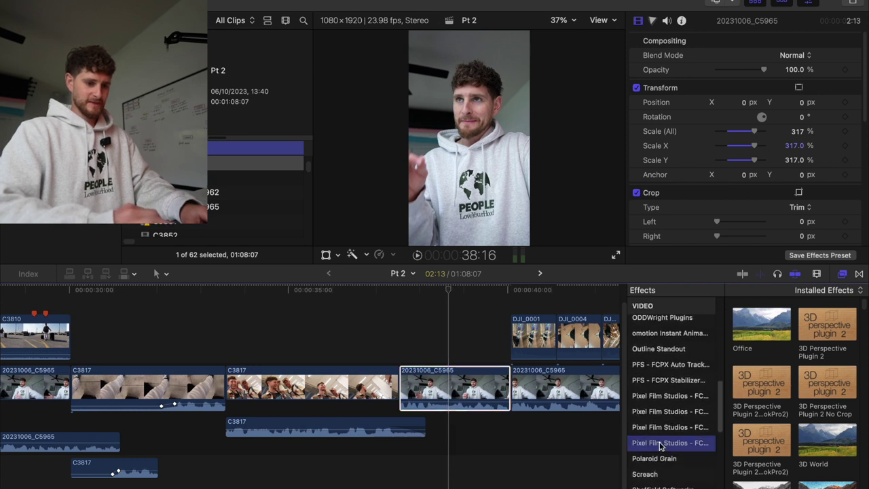
drag(831, 328, 461, 382)
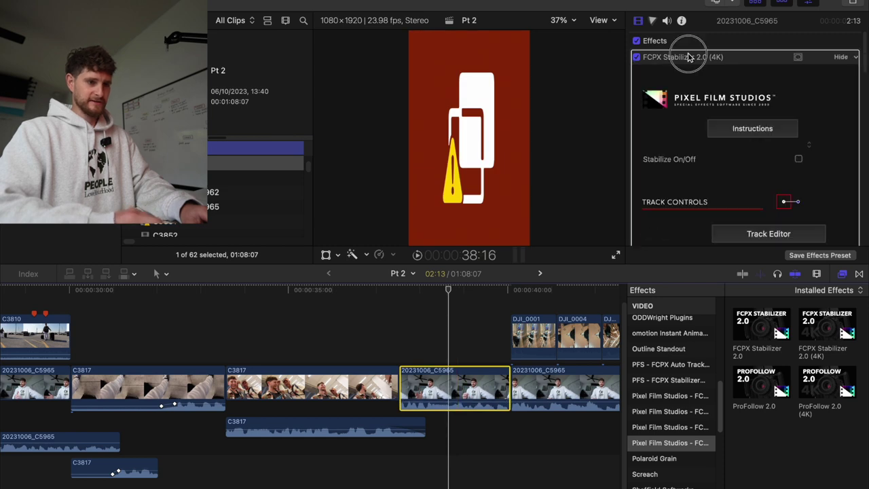
click(688, 57)
key(Delete)
Add a named to-do marker to the 20231006_C5965 clip at 38:16 and play on into the DJI clips
click(454, 358)
text(m)
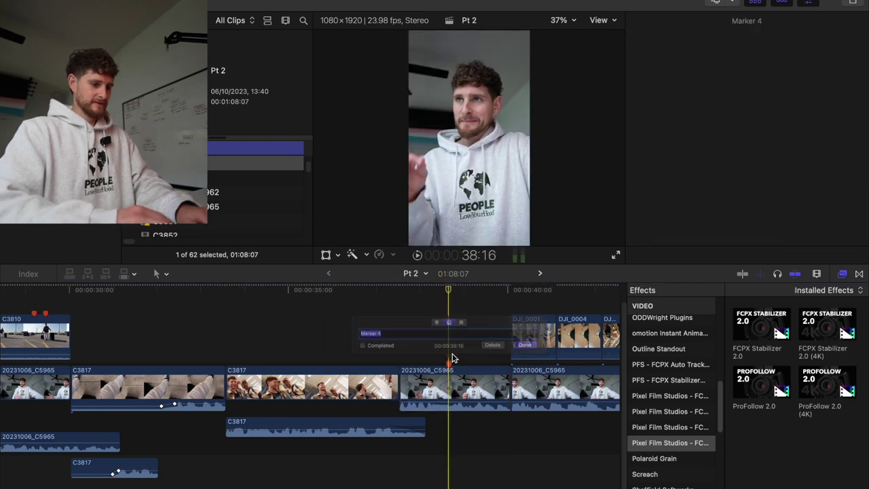
text(mSt)
key(Return)
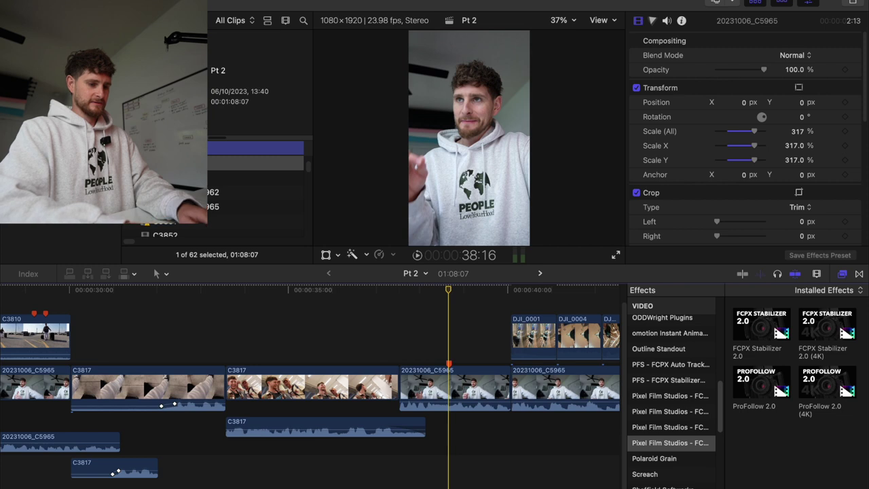
key(super+minus)
key(space)
scroll(357, 349, right, 3)
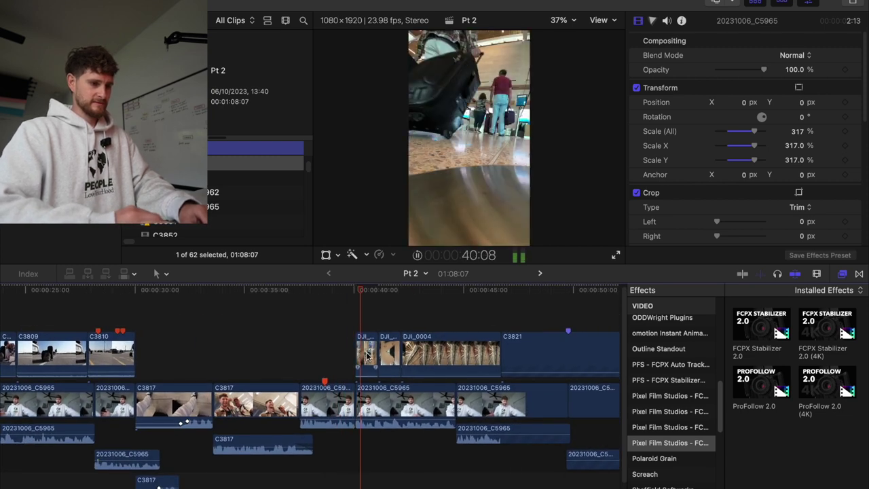
Scale the connected C3821 clip at about 50 seconds to 317% and play it back from its start
click(365, 350)
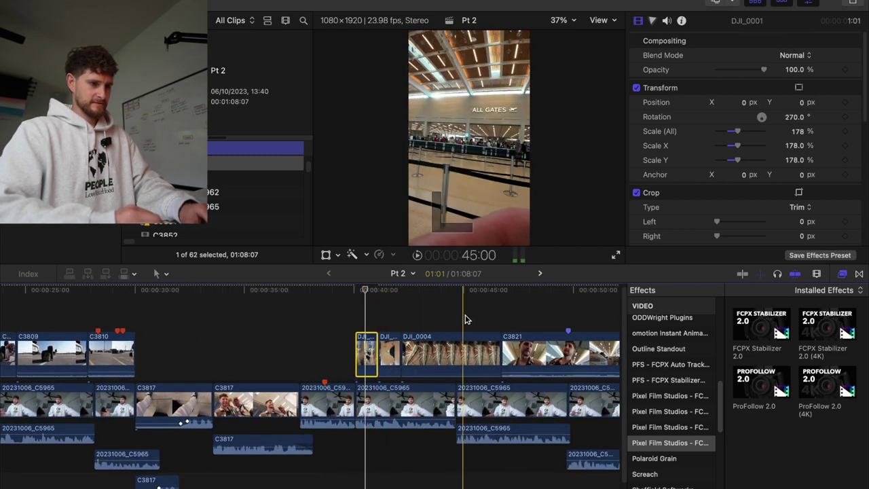
scroll(227, 333, right, 10)
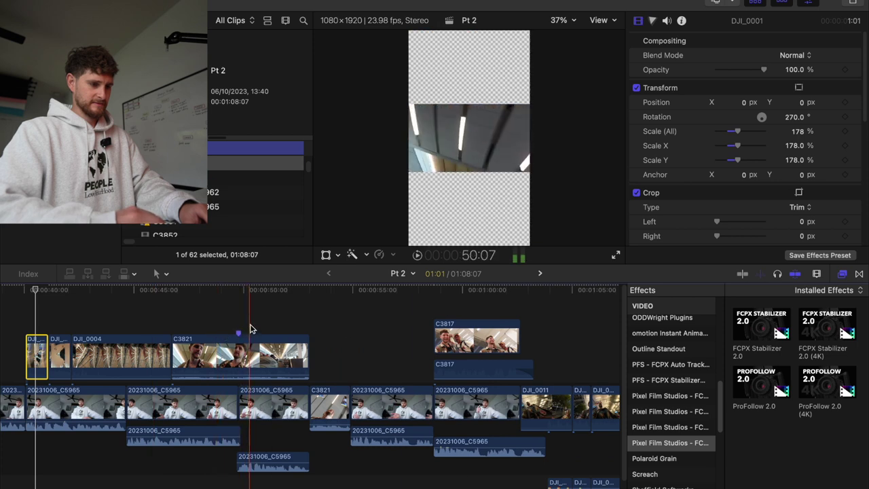
click(249, 353)
click(798, 131)
text(317)
key(Return)
key(space)
click(193, 314)
click(193, 316)
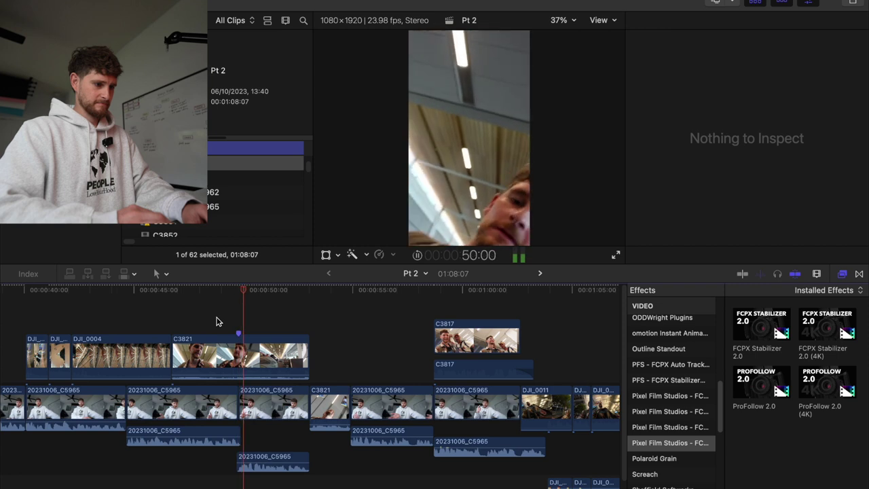
Shift the connected C3821 clip slightly earlier and adjust its start to meet the end of DJI_0004
key(space)
drag(233, 354, 231, 354)
drag(171, 355, 173, 354)
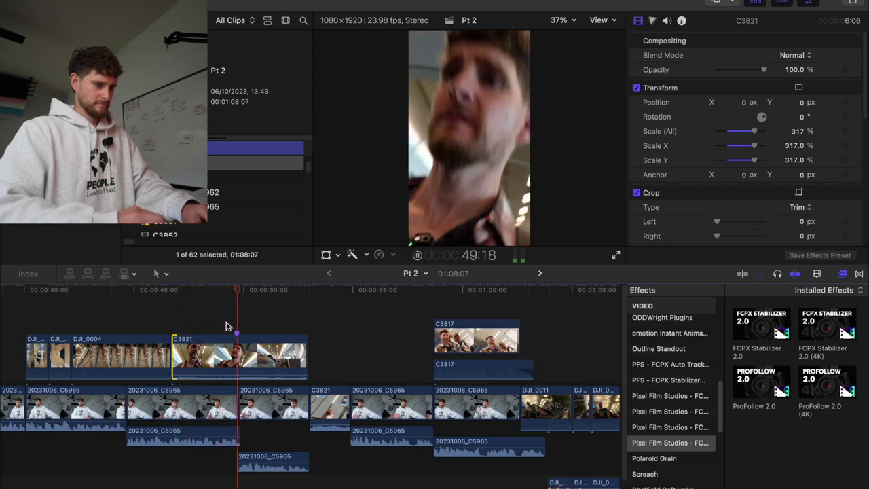
Move the connected C3821 clip slightly earlier, trim its start to meet DJI_0004, and extend its end to a duration of 8:05
click(253, 352)
drag(252, 353, 205, 319)
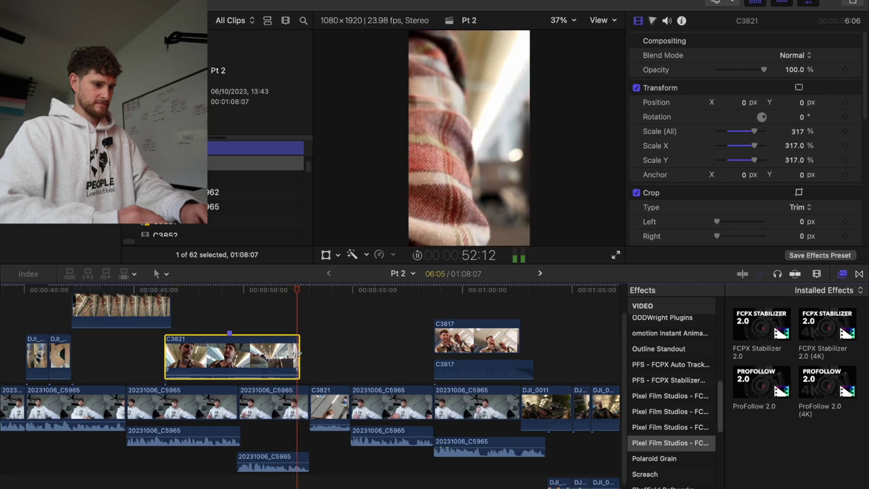
mouse_move(299, 353)
mouse_down()
mouse_move(316, 351)
mouse_move(308, 352)
mouse_up()
drag(171, 355, 175, 351)
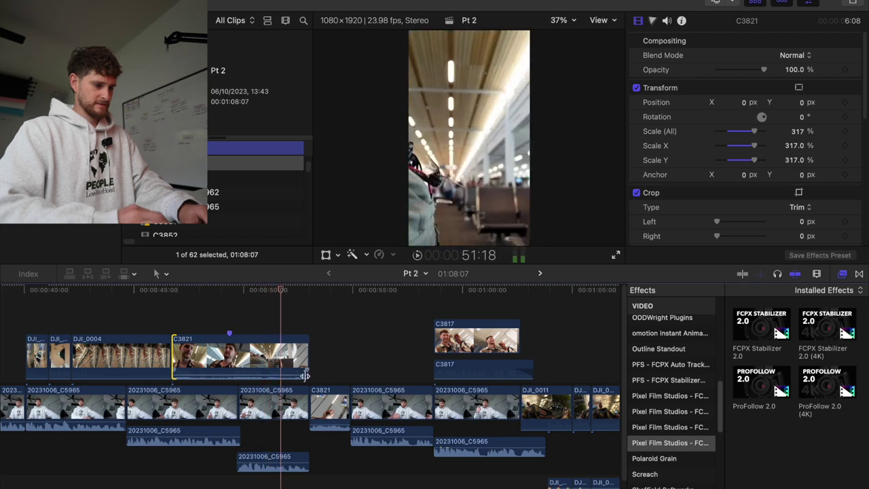
drag(304, 375, 350, 374)
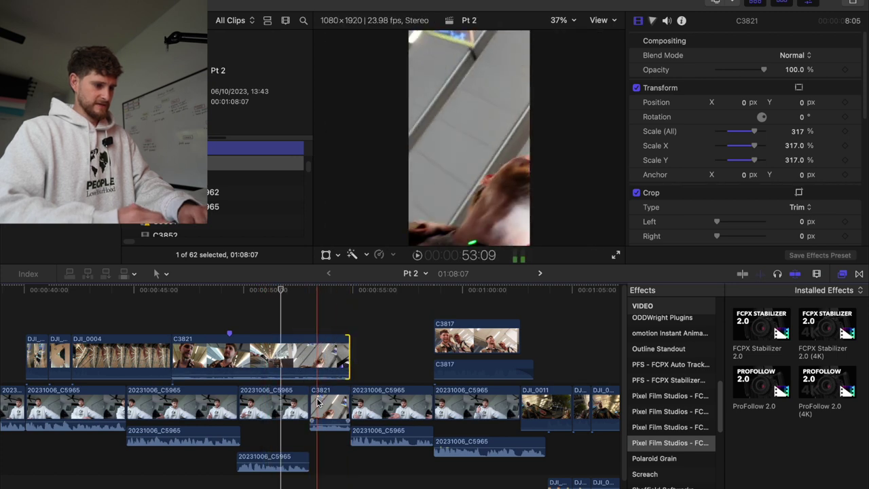
Silence the main-storyline C3821 clip, trim about 1.4 seconds off the start of the following 20231006_C5965 video, and play back
drag(323, 426, 323, 459)
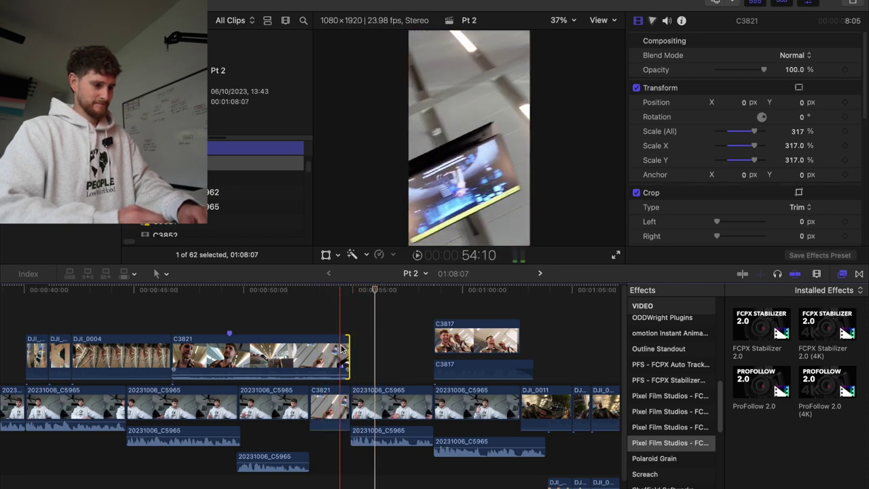
drag(352, 403, 364, 403)
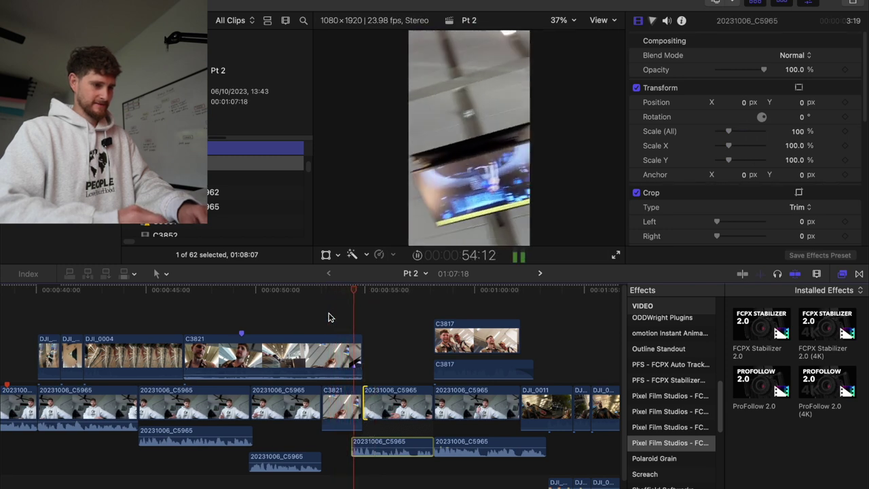
drag(366, 403, 381, 403)
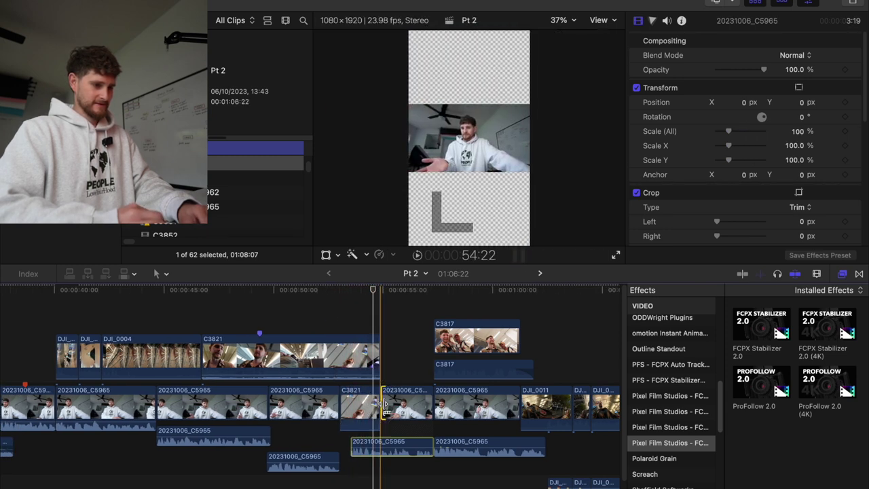
click(322, 311)
key(space)
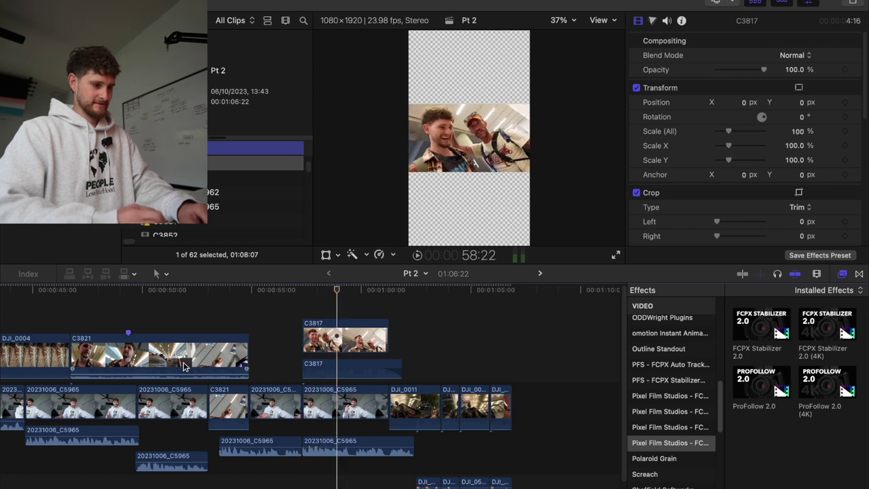
Copy the reframed main-storyline C3817 clip's attributes onto the connected C3817 clip at about 58 seconds and play it back
scroll(183, 367, left, 10)
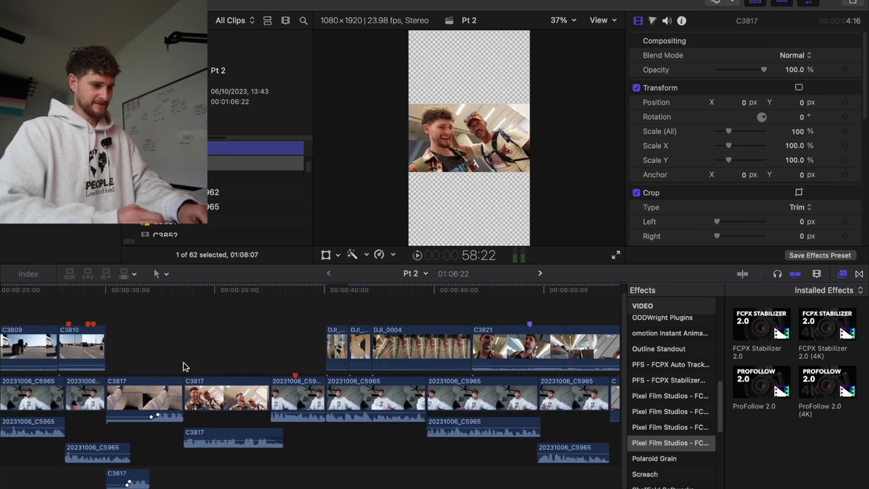
scroll(183, 367, left, 10)
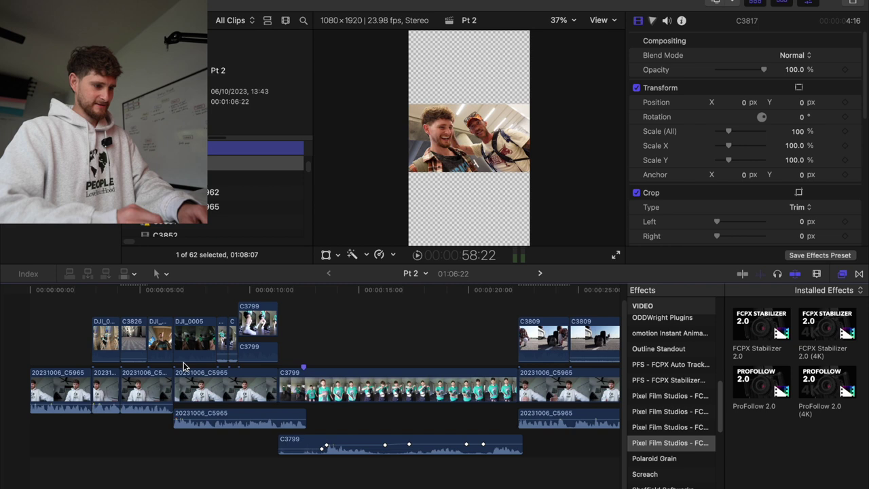
scroll(101, 337, right, 5)
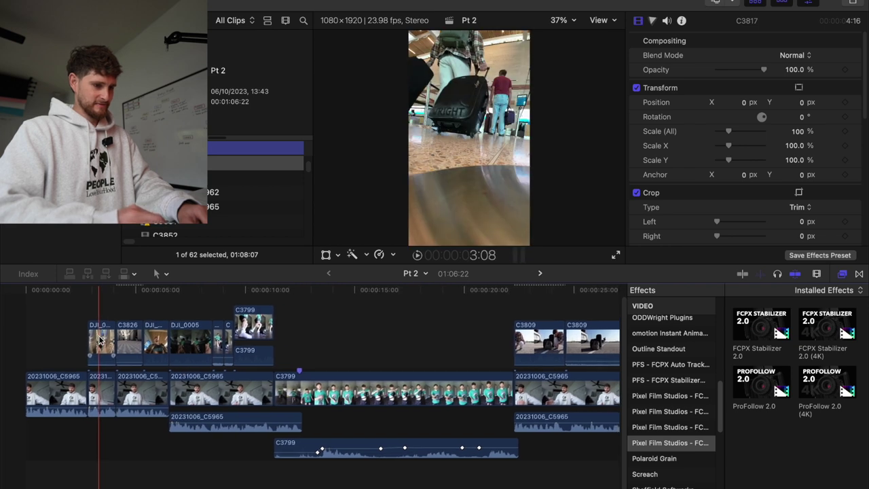
scroll(99, 340, right, 8)
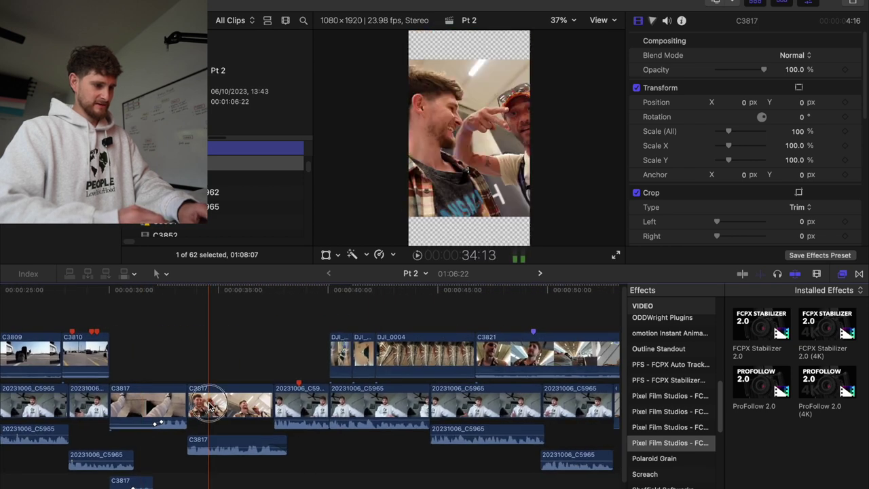
click(210, 405)
key(super+c)
scroll(210, 405, right, 10)
click(236, 339)
key(shift+super+v)
key(Return)
key(space)
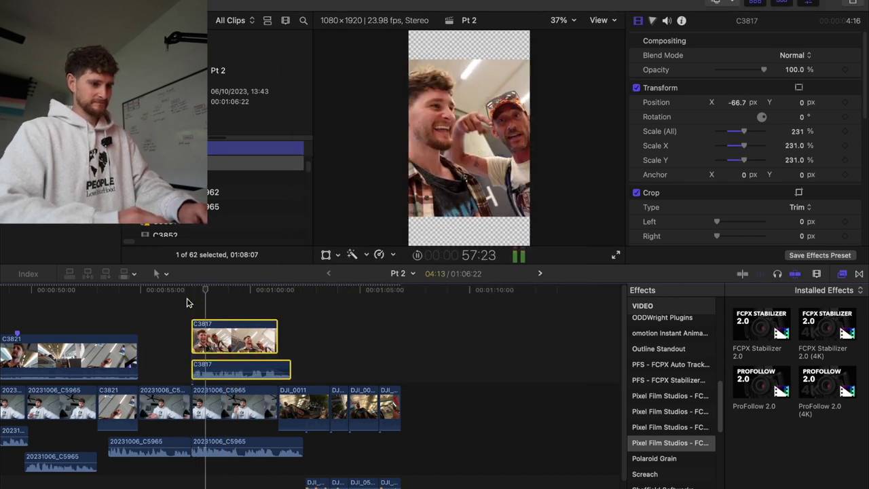
Lower the volume of the detached C3817 audio clip at about 58 seconds to silence and play on
key(space)
drag(225, 369, 225, 394)
key(space)
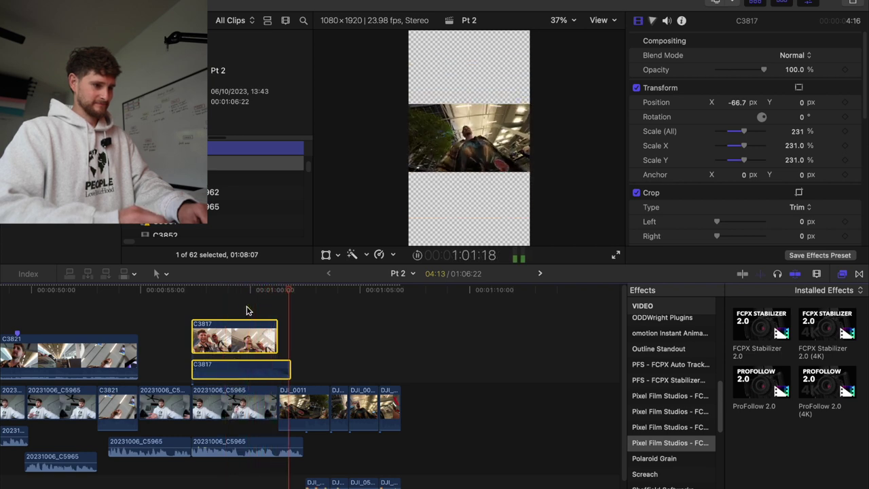
Set the scale of the DJI_0011 clip at about 1:02 to 317%
click(323, 423)
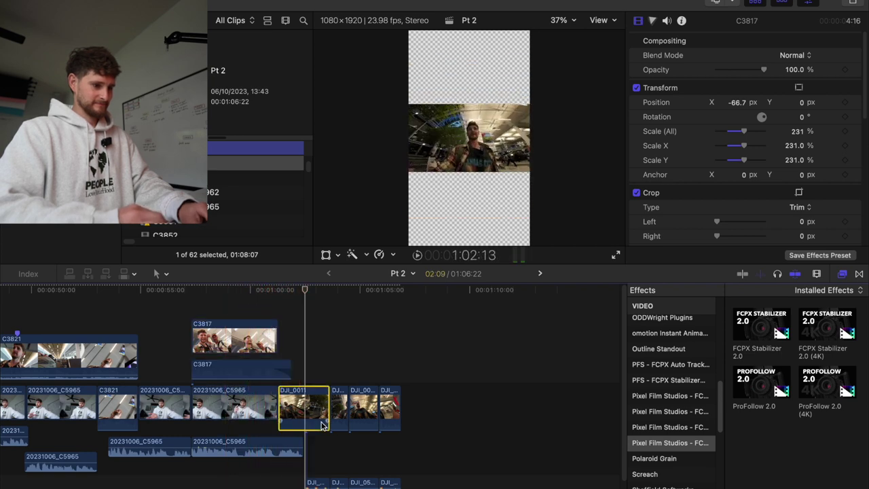
click(795, 130)
text(317)
key(Return)
Paste only DJI_0011's Scale attribute onto the three DJI clips that follow it, and play the project through from the start
click(316, 409)
key(space)
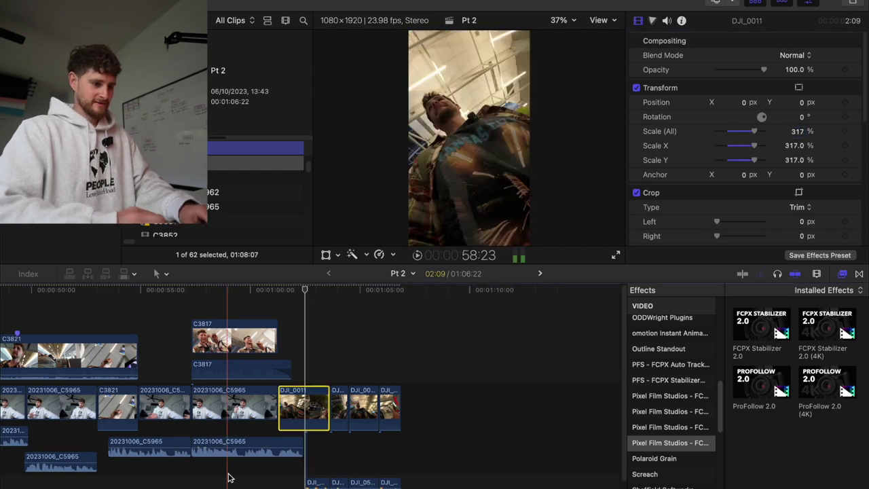
drag(343, 378, 390, 407)
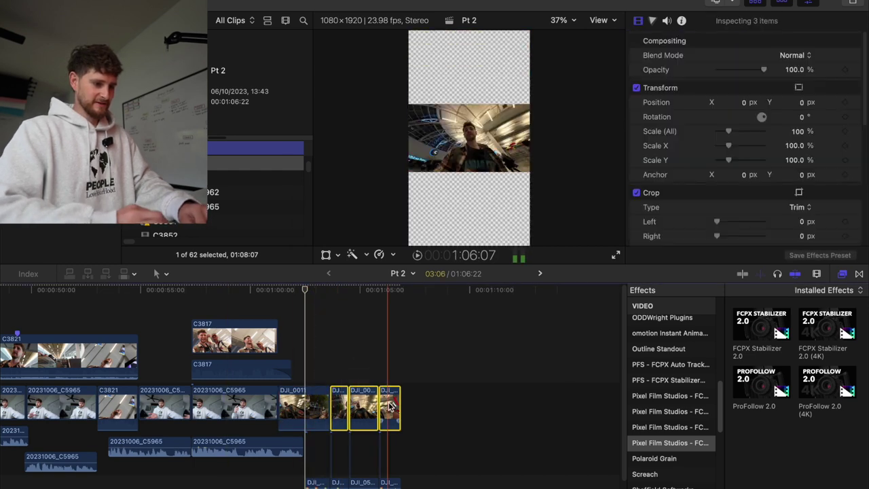
key(super+shift+v)
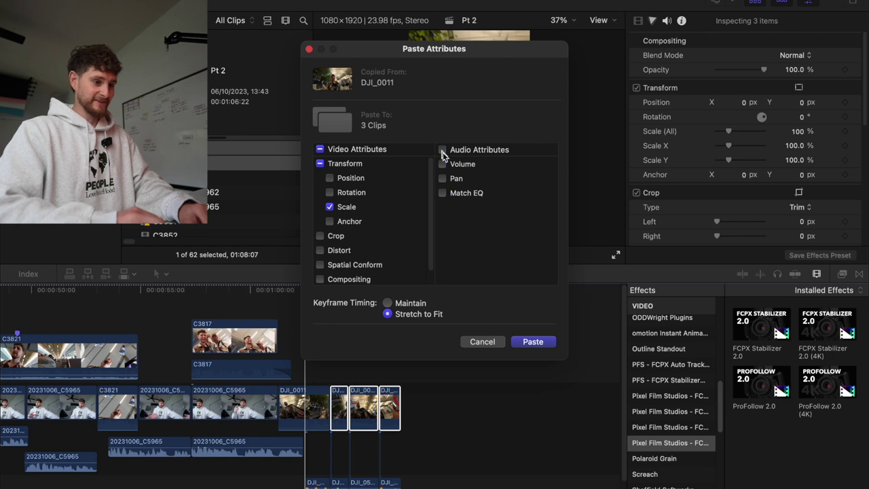
click(532, 342)
key(space)
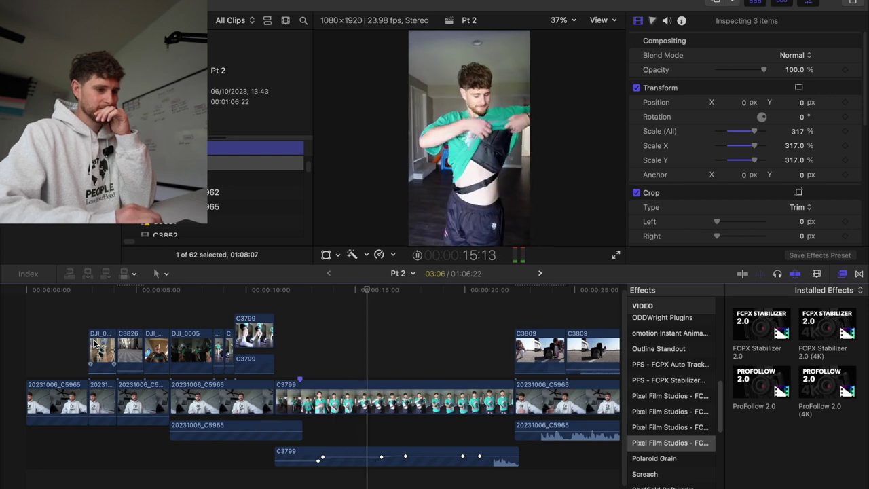
scroll(93, 344, right, 3)
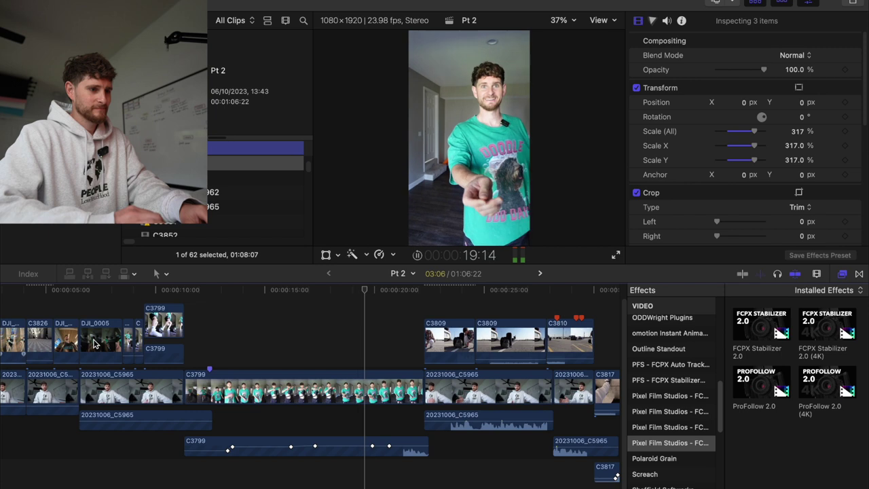
Duplicate the C3817 clip at about 35 seconds above itself and set the lower copy's scale to 348%
scroll(95, 344, right, 3)
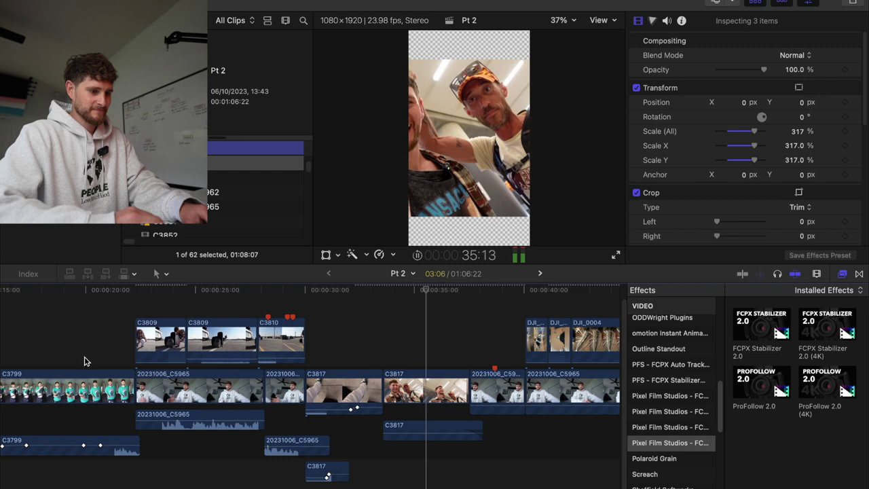
key(space)
drag(424, 389, 426, 325)
click(421, 390)
drag(743, 134, 758, 138)
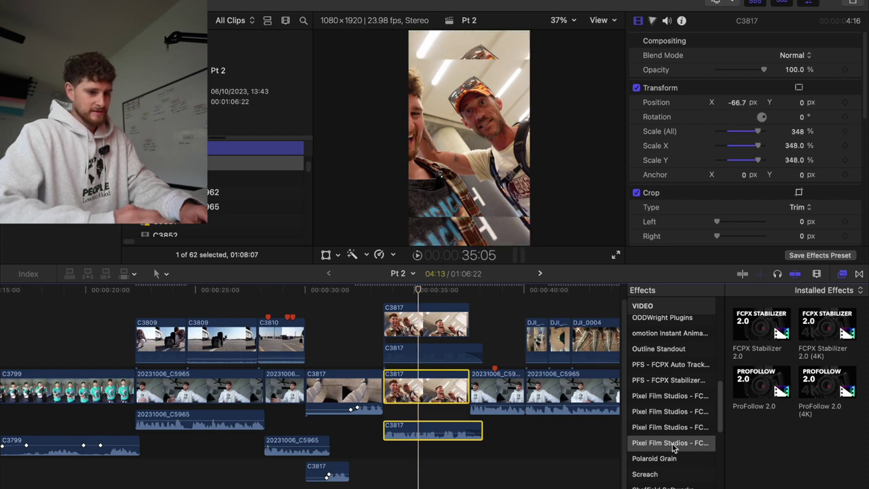
Apply the Gaussian blur effect to the enlarged lower C3817 copy at about 35 seconds
scroll(674, 449, up, 8)
click(657, 413)
drag(760, 386, 422, 383)
scroll(422, 384, right, 3)
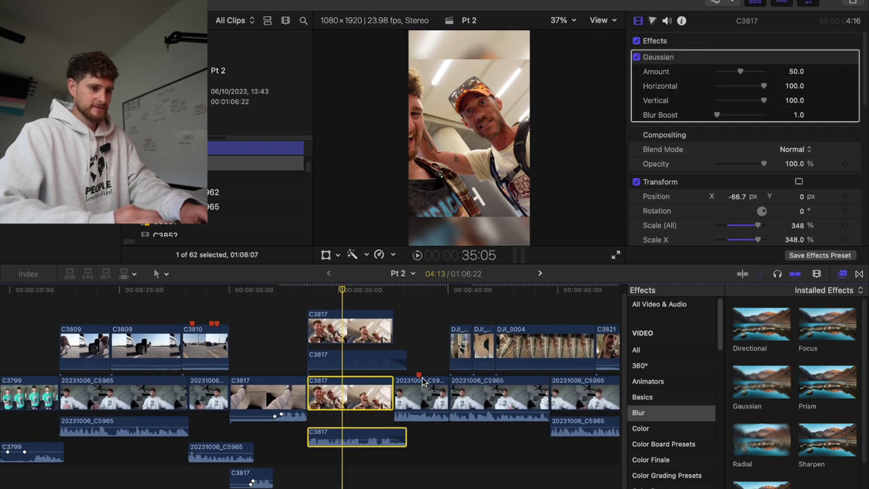
Duplicate the connected C3817 clip at about 58 seconds above itself and paste the blurred C3817 copy's effects, position, scale and audio attributes onto the lower one
scroll(423, 383, right, 5)
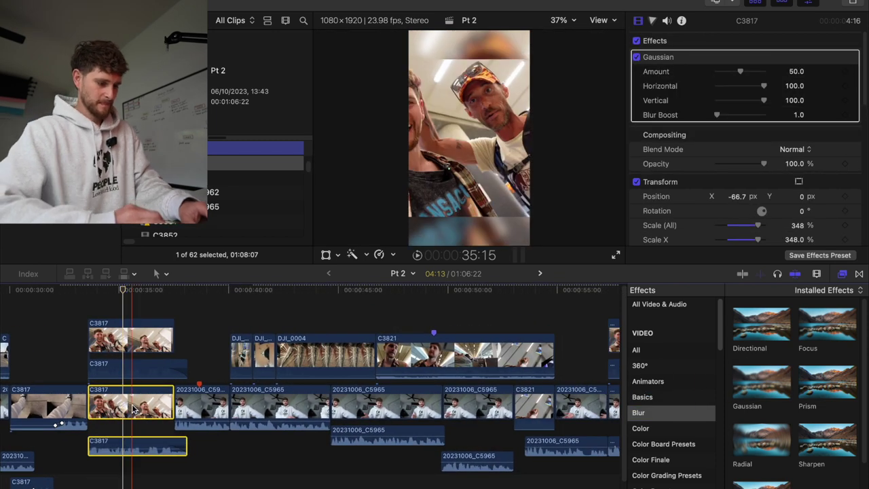
scroll(134, 408, right, 6)
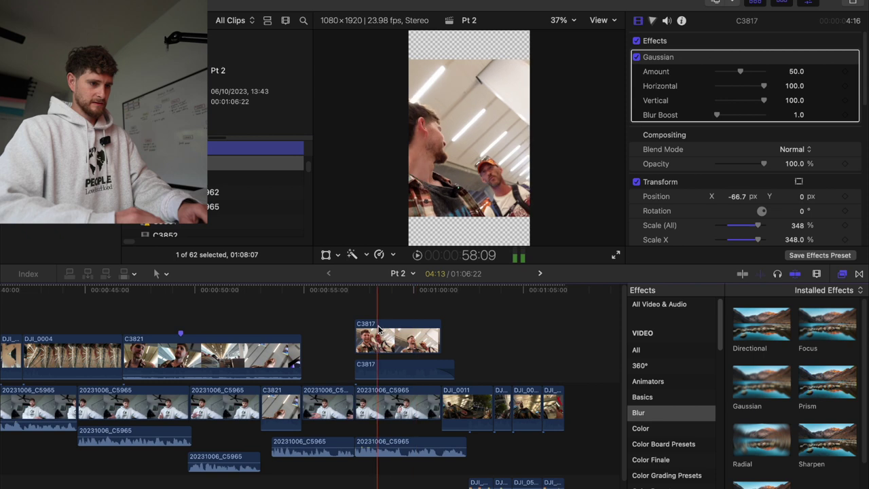
mouse_move(386, 340)
mouse_down()
mouse_move(387, 359)
mouse_move(386, 349)
mouse_up()
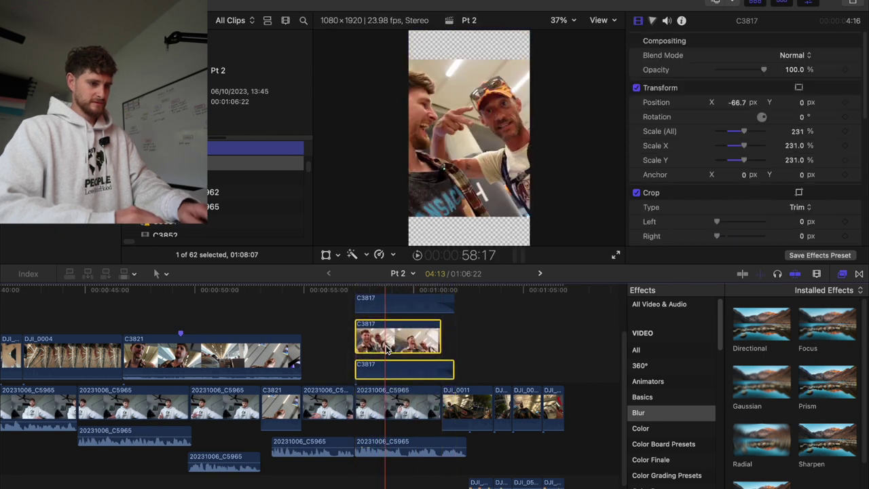
key(super+shift+v)
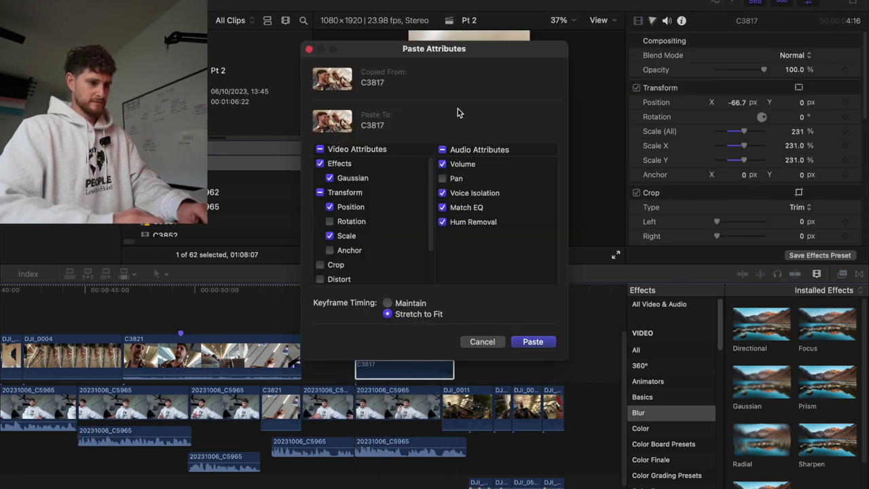
click(543, 343)
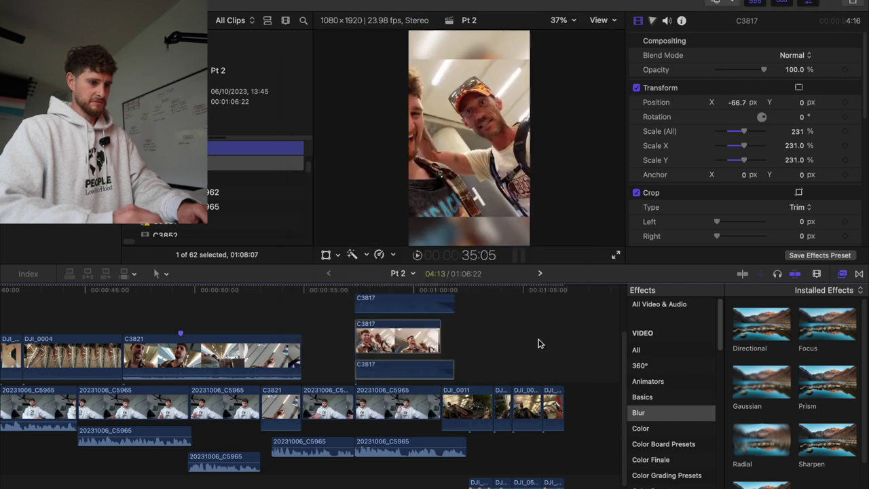
scroll(362, 299, left, 3)
scroll(362, 299, right, 3)
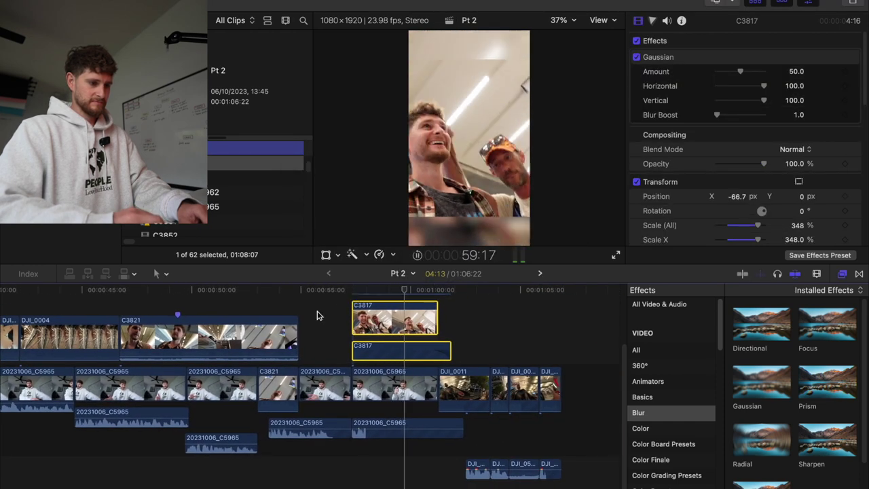
Play back the connected C3821 section from about 46 seconds to check its cuts
click(124, 311)
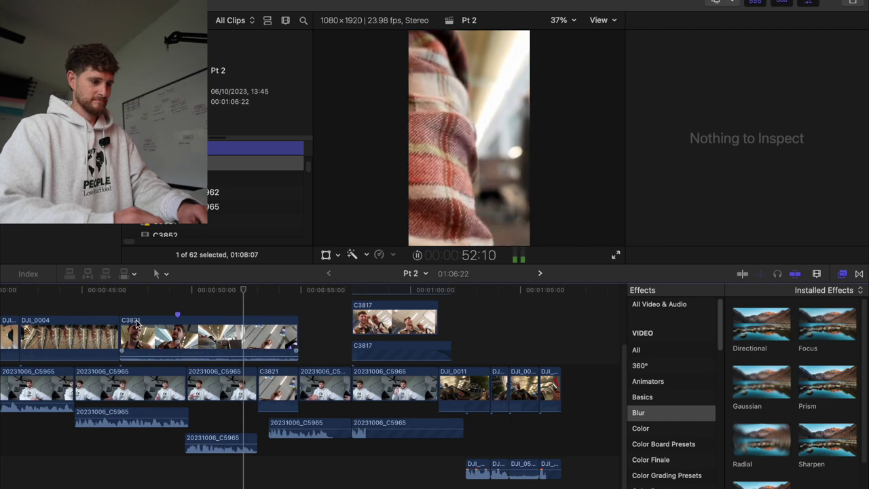
click(136, 324)
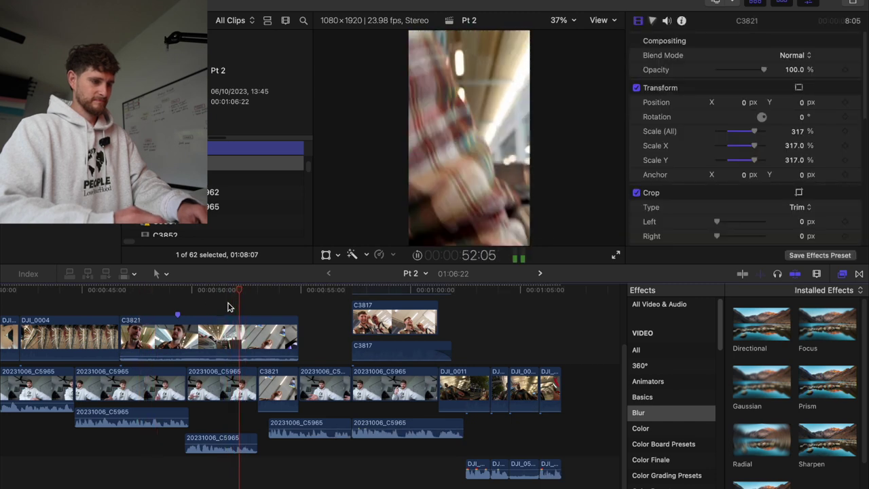
key(space)
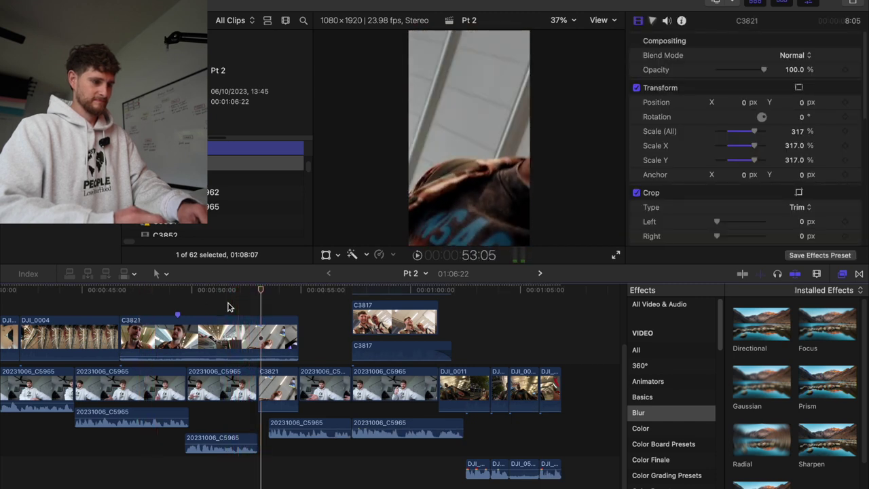
Try to insert a gap into the main storyline at about 49:17 and undo it
click(190, 307)
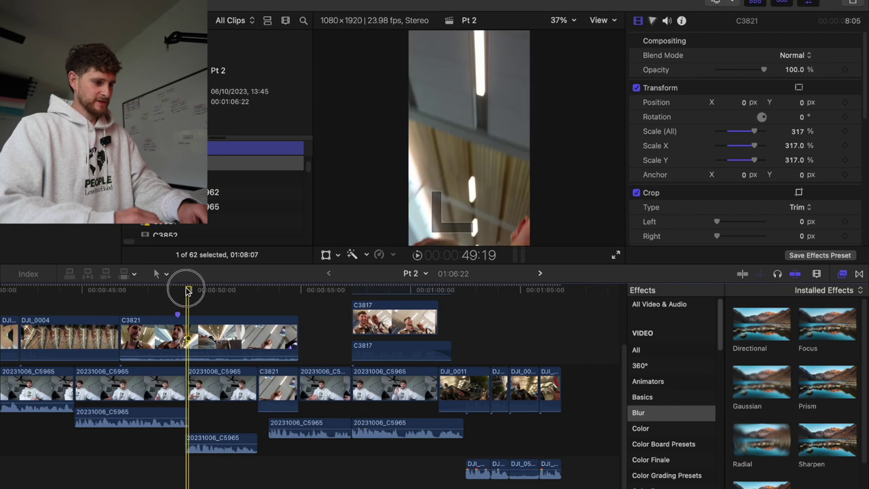
drag(188, 292, 185, 292)
key(alt+w)
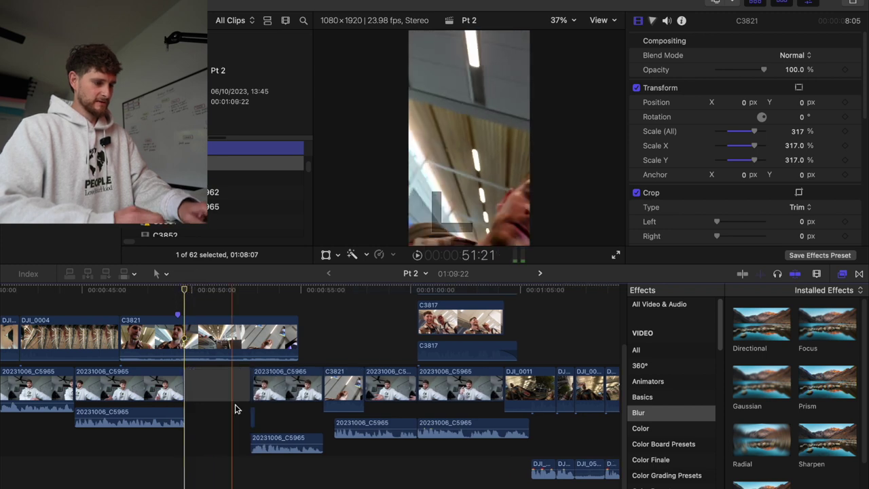
key(super+z)
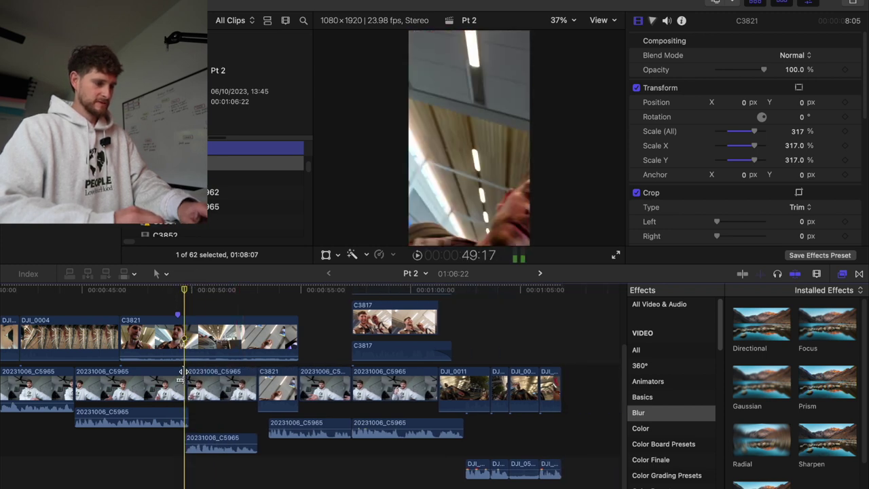
Insert a gap between the two 20231006_C5965 clips at about 49 seconds and cut it down to a short pause of a few frames
key(super+equal)
key(super+equal)
click(200, 305)
key(alt+w)
key(super+minus)
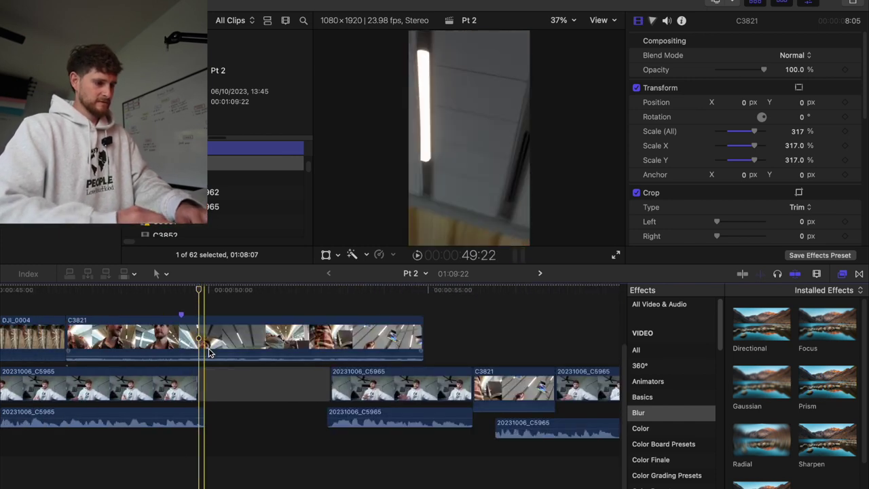
key(a)
click(258, 381)
key(Delete)
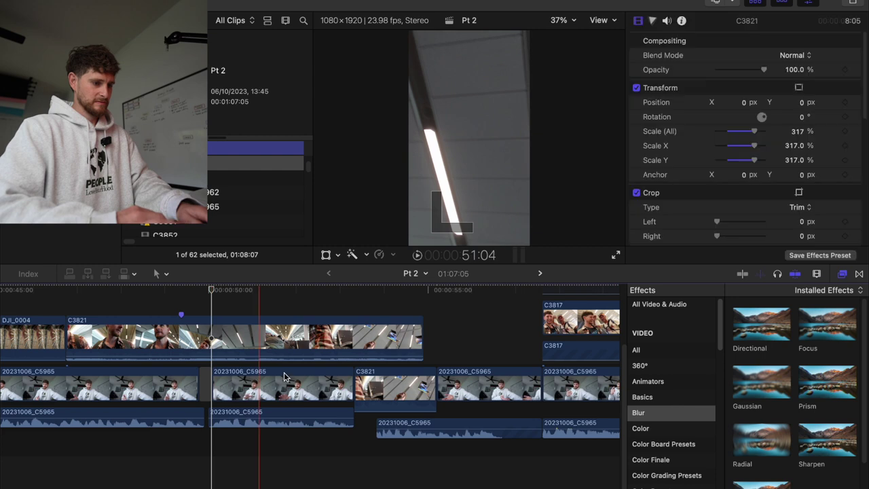
Extend the connected C3821 clip's end to a duration of 8:13, level with the C3821 clip below, and play the cut
drag(421, 337, 436, 338)
click(170, 308)
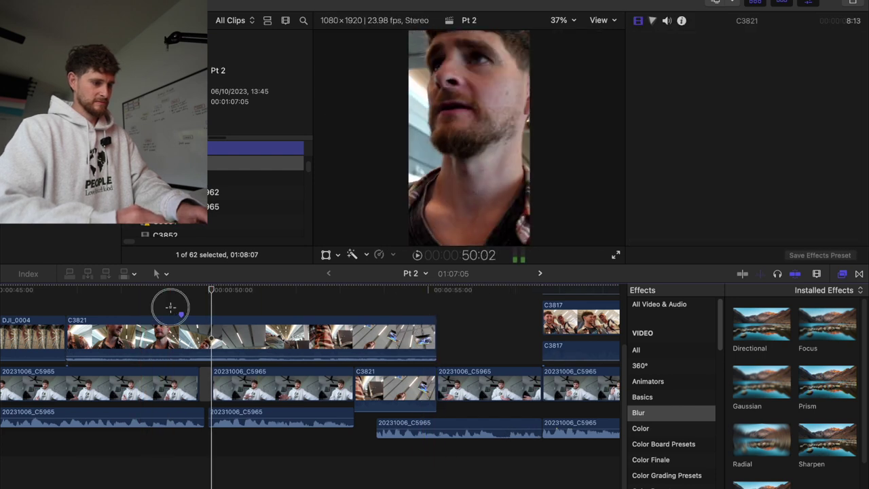
key(space)
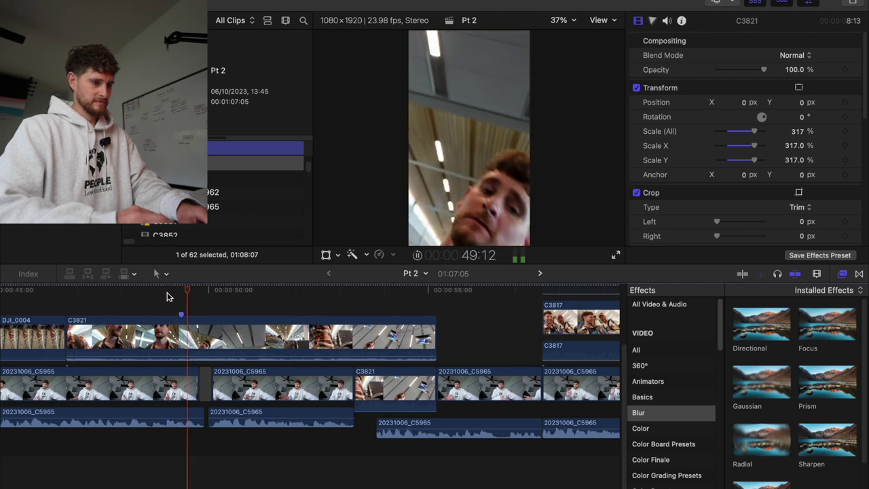
Lengthen the gap at about 49 seconds by 7 frames, extend the connected C3821 clip's end to match, and play it back
drag(213, 381, 221, 380)
drag(436, 340, 448, 340)
click(156, 290)
key(space)
Disable the main-storyline C3821 clip at about 54 seconds and play the section back
click(401, 395)
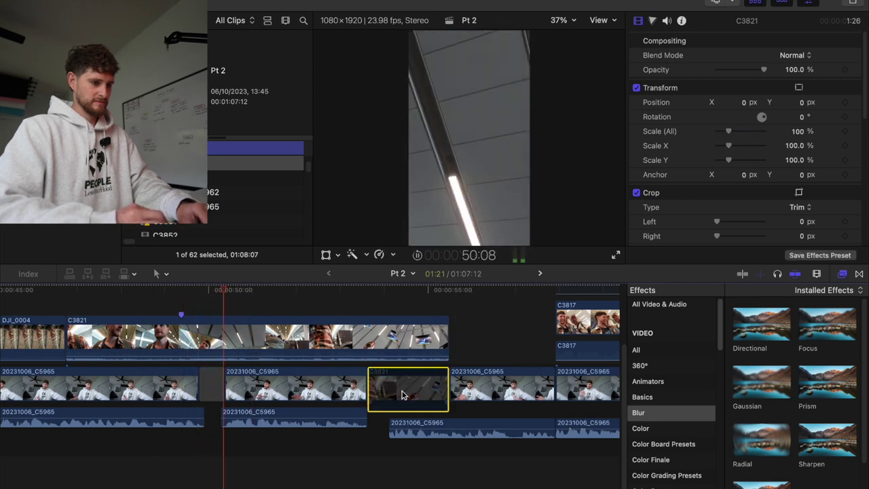
key(v)
click(180, 299)
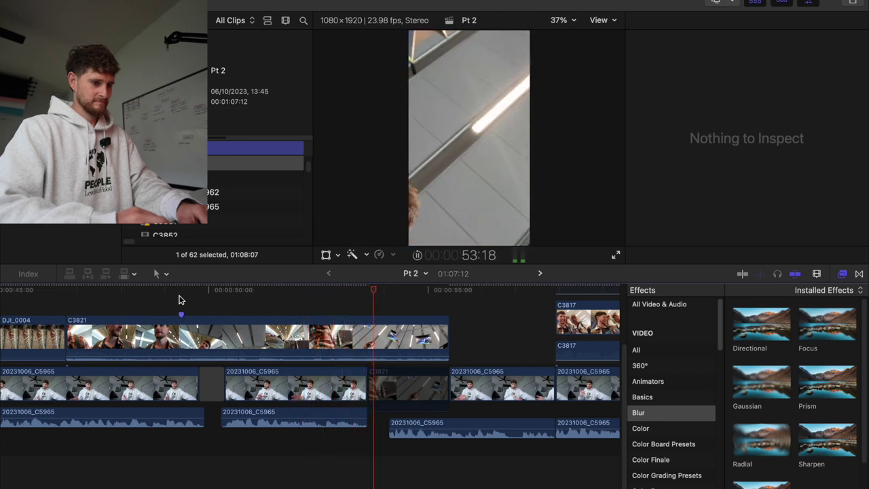
scroll(180, 298, right, 5)
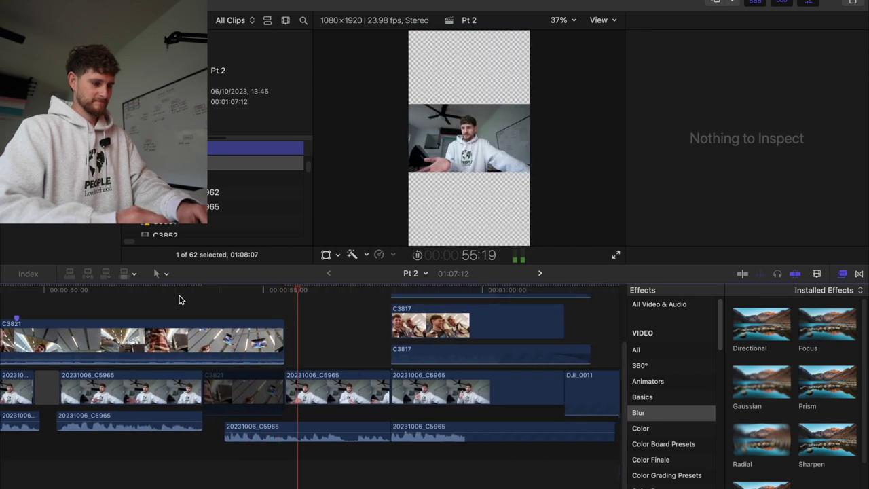
key(space)
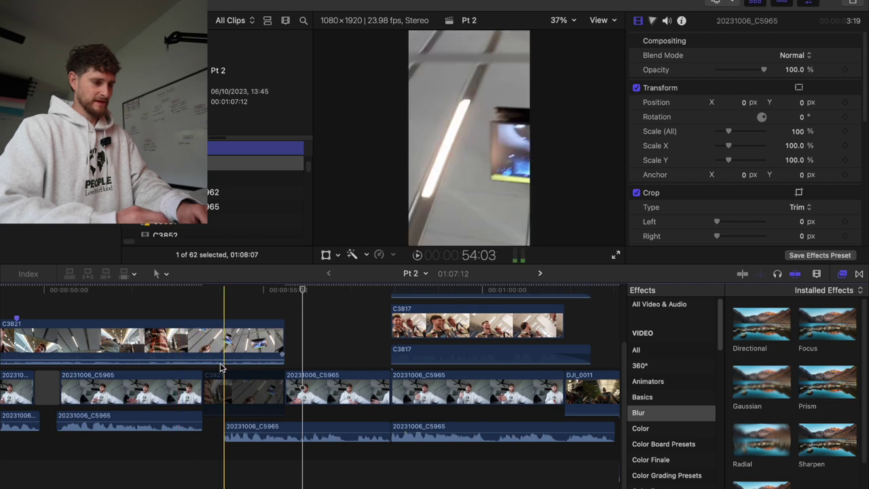
Trim the start of the disabled main-storyline C3821 clip to a duration of 1:11 and play back the tighter cut
drag(205, 383, 227, 381)
click(192, 291)
key(space)
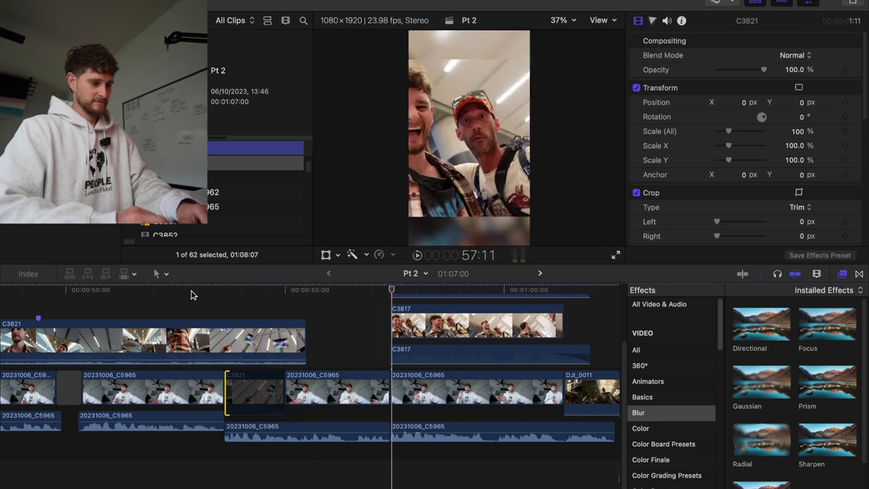
Shorten the connected C3821 clip's end to a duration of 8:07, aligned with the disabled clip's end, and play it back
drag(304, 336, 283, 337)
click(205, 306)
key(space)
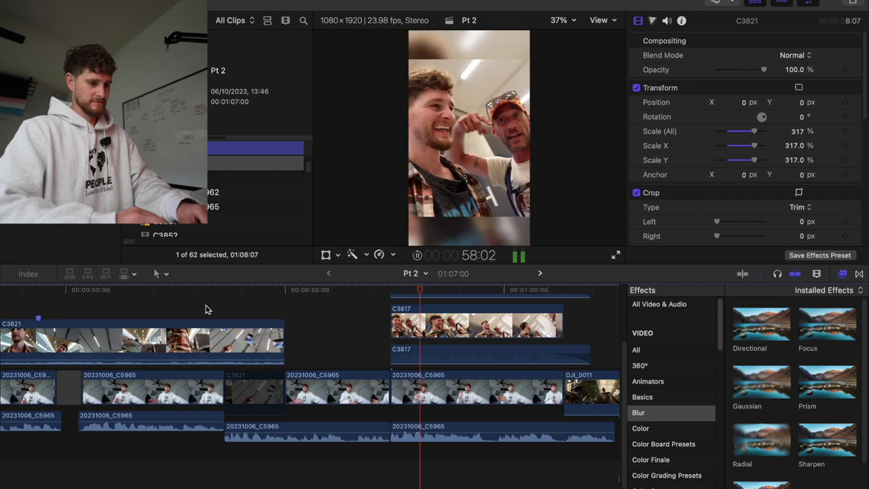
Set the scale of the 20231006_C5965 clip at about 55 seconds to 317% and play it back
click(293, 338)
click(311, 390)
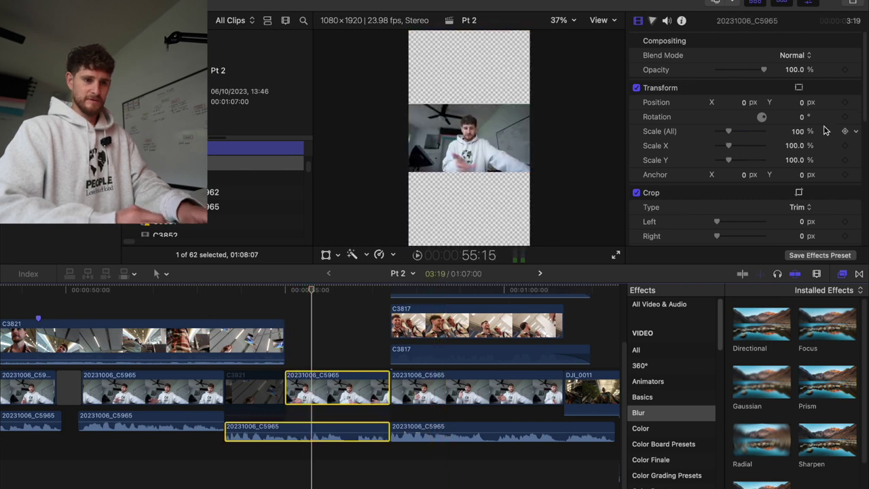
click(798, 133)
text(317)
key(Return)
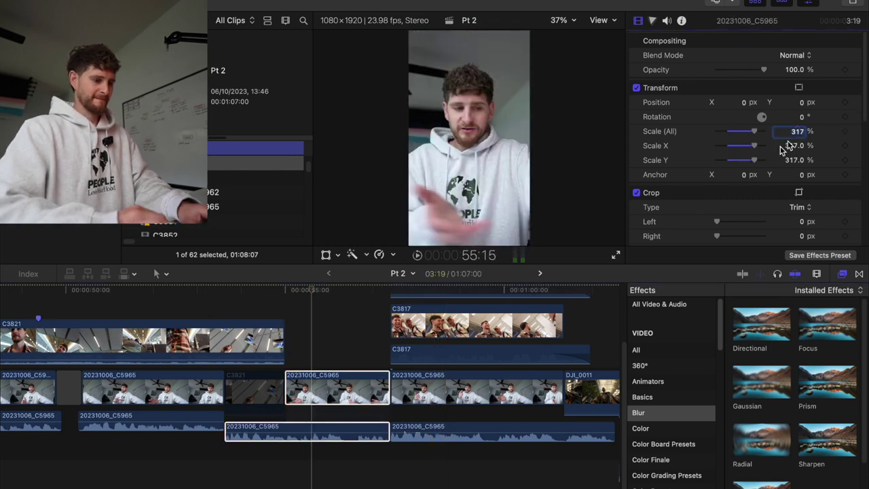
key(space)
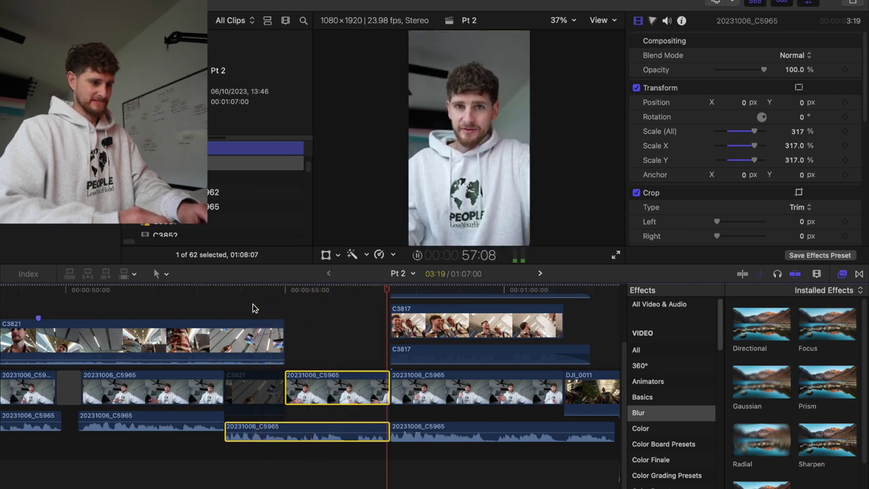
key(space)
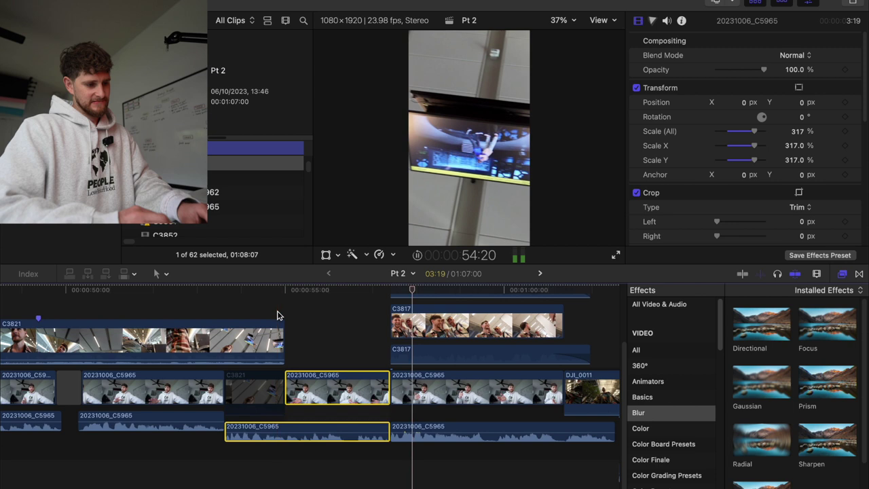
Play from the end of the C3821 section through the closing DJI_0011 clips and bring the whole timeline into view
click(194, 313)
key(space)
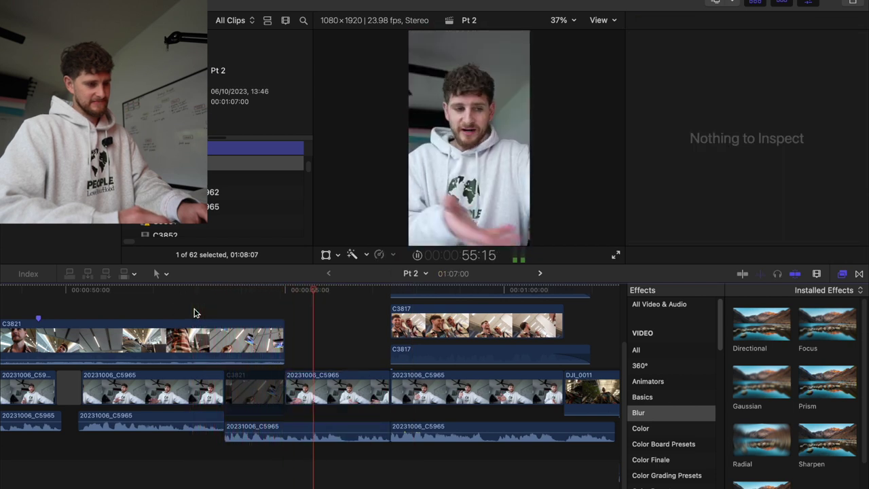
drag(199, 360, 200, 370)
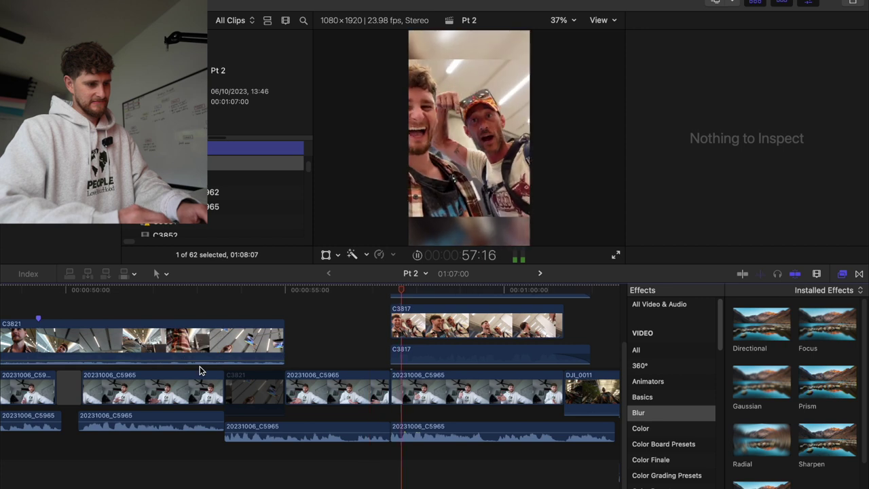
scroll(199, 370, right, 5)
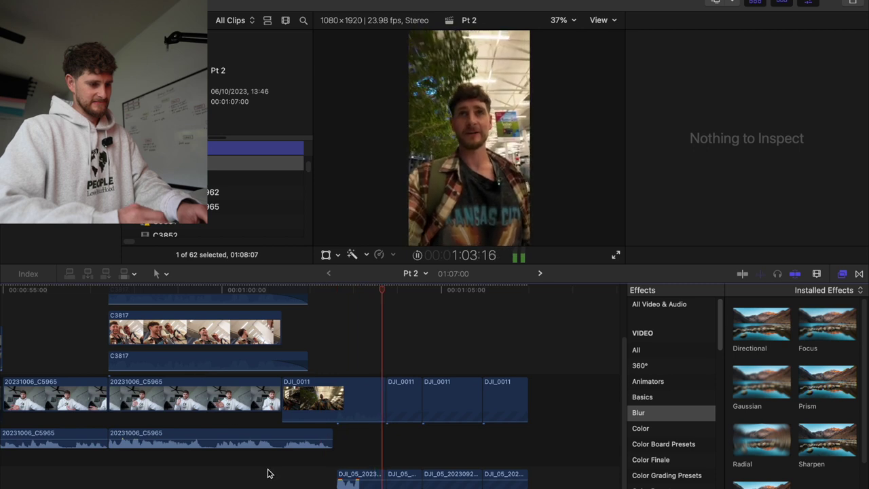
key(space)
key(super+minus)
key(super+minus)
key(super+minus)
key(super+minus)
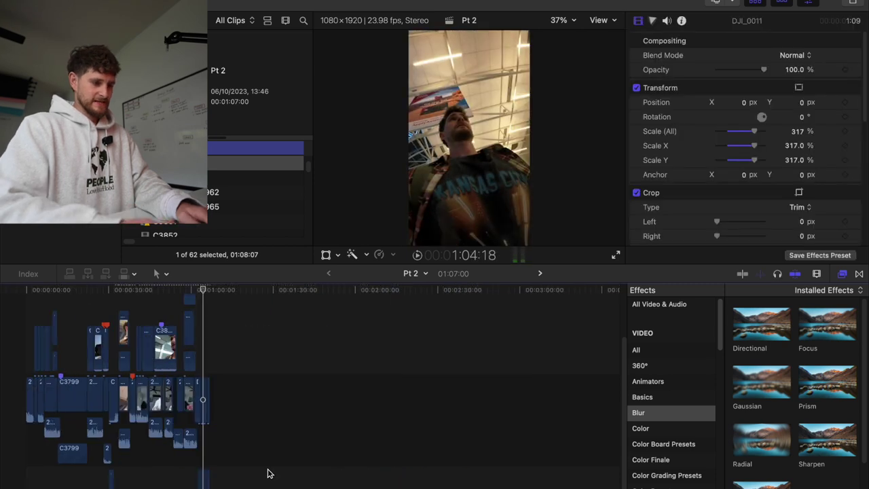
Switch to Finder, open the Template library from SanDisk 2, update it for this version, and open its Audio project
key(super+Tab)
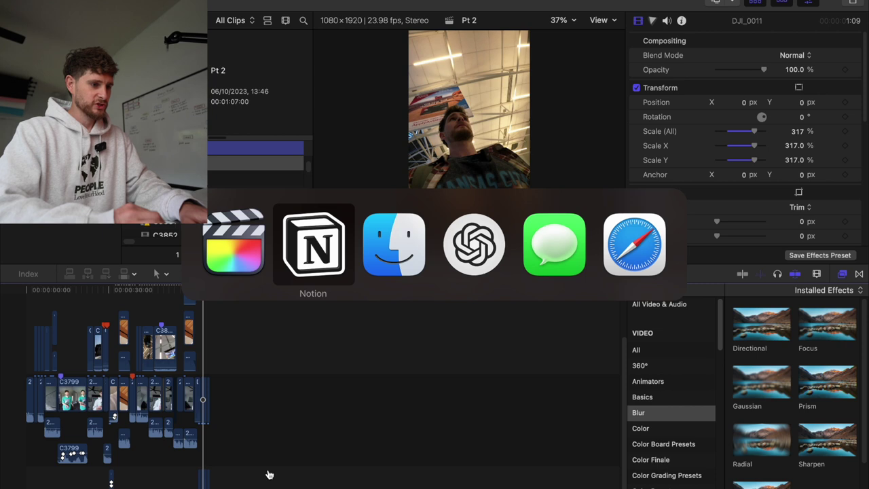
key(super+Tab)
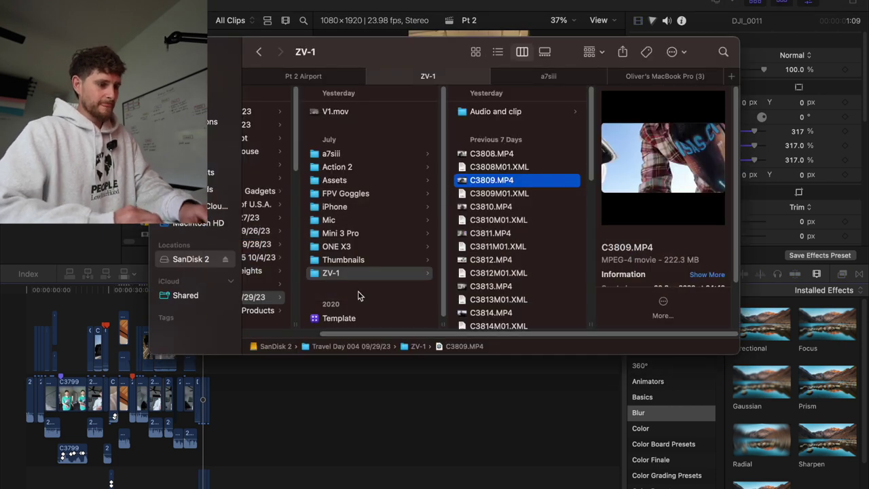
scroll(358, 296, right, 3)
scroll(346, 296, down, 10)
click(333, 301)
double_click(334, 314)
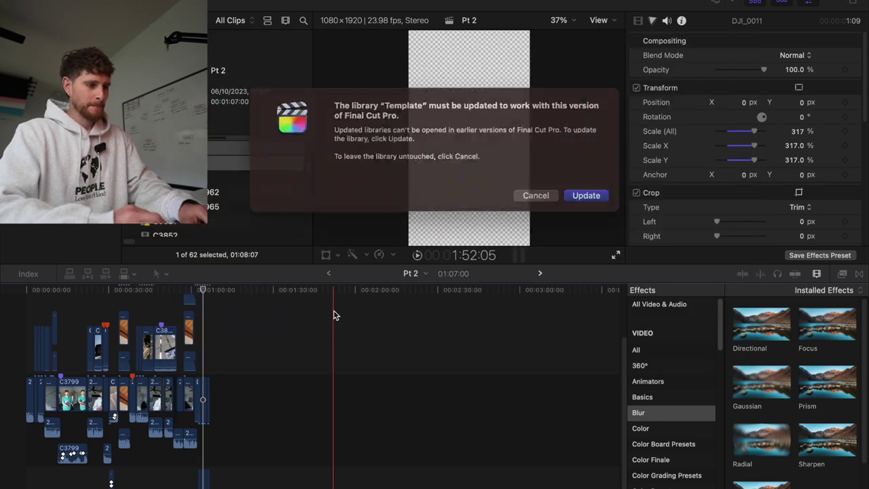
click(582, 199)
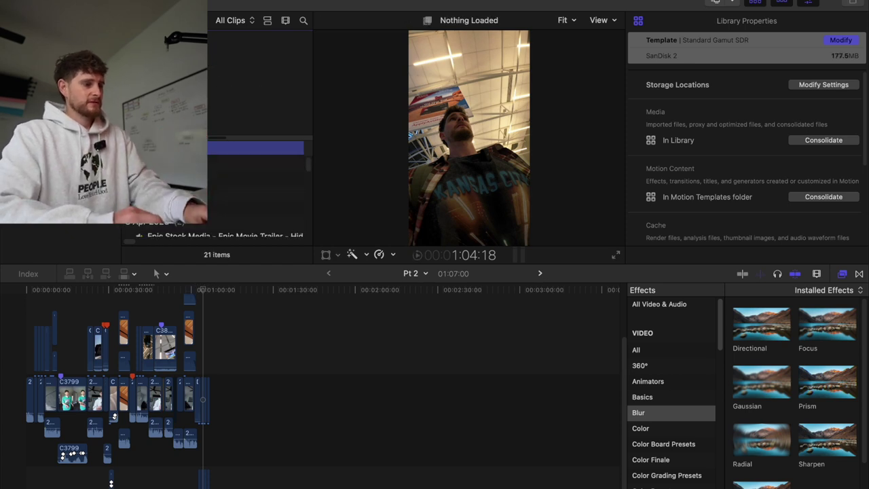
double_click(256, 163)
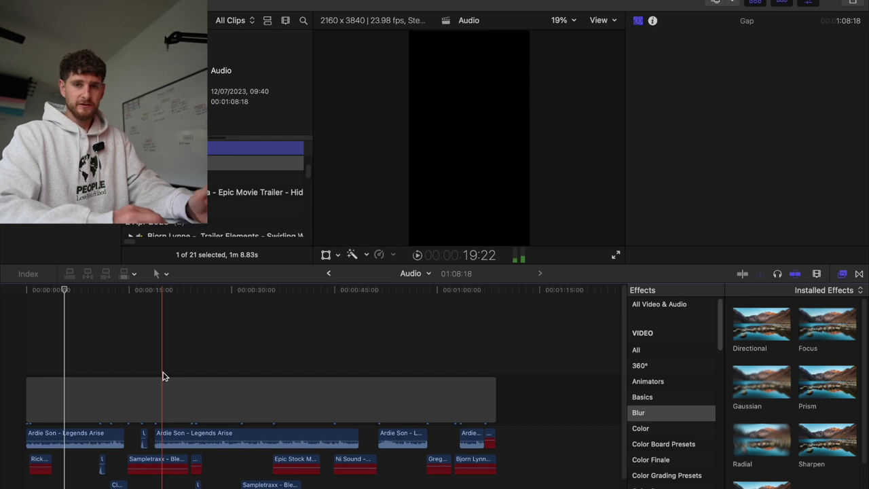
Try to relink all clips of the Audio project to their original media files on SanDisk 2
scroll(163, 375, down, 2)
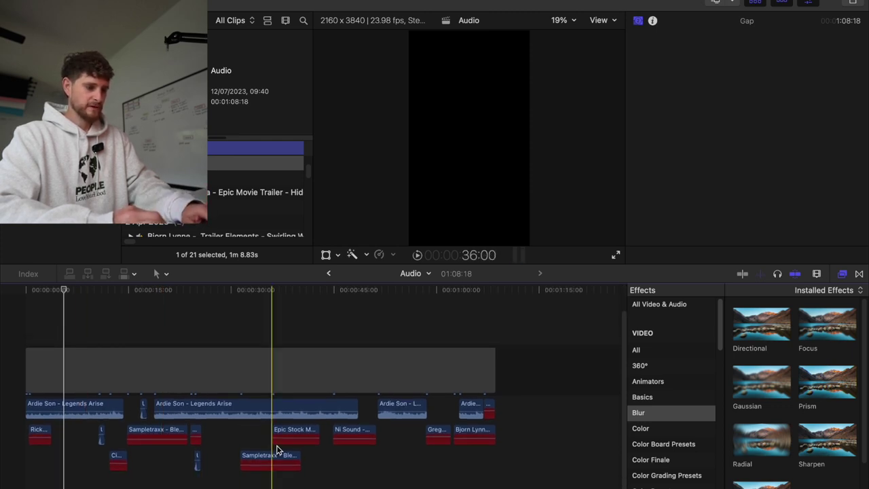
key(super+a)
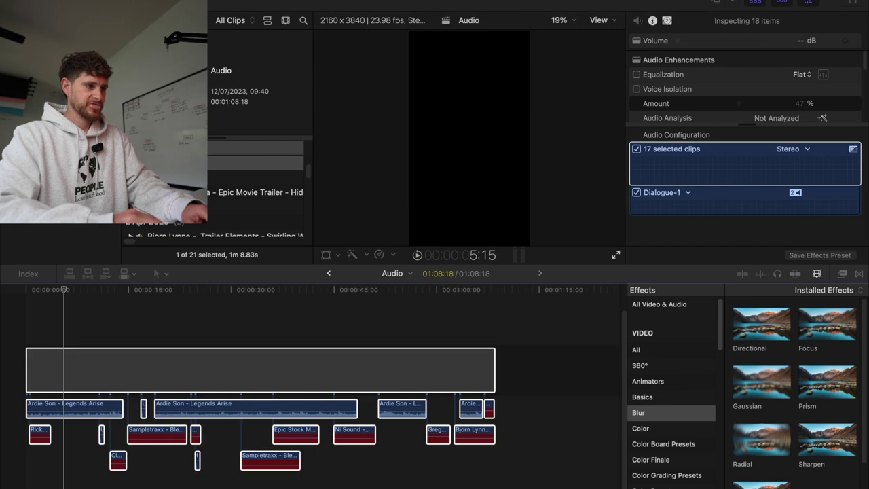
click(99, 3)
mouse_move(231, 91)
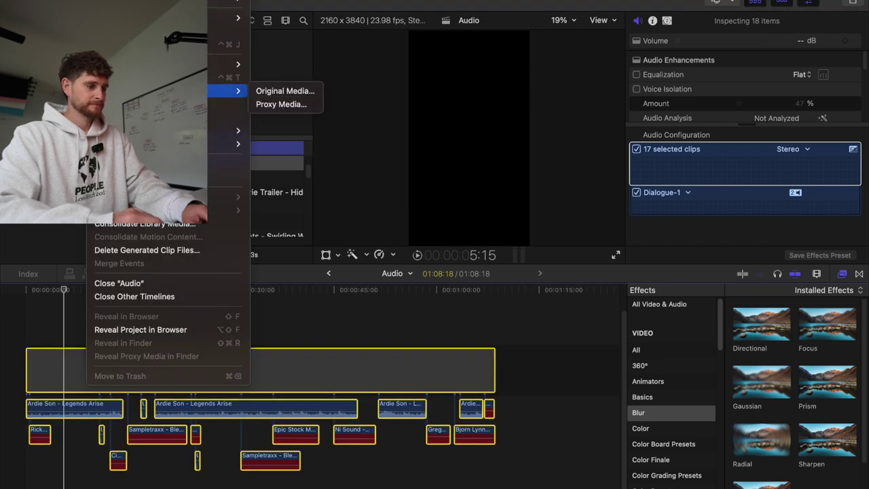
click(276, 90)
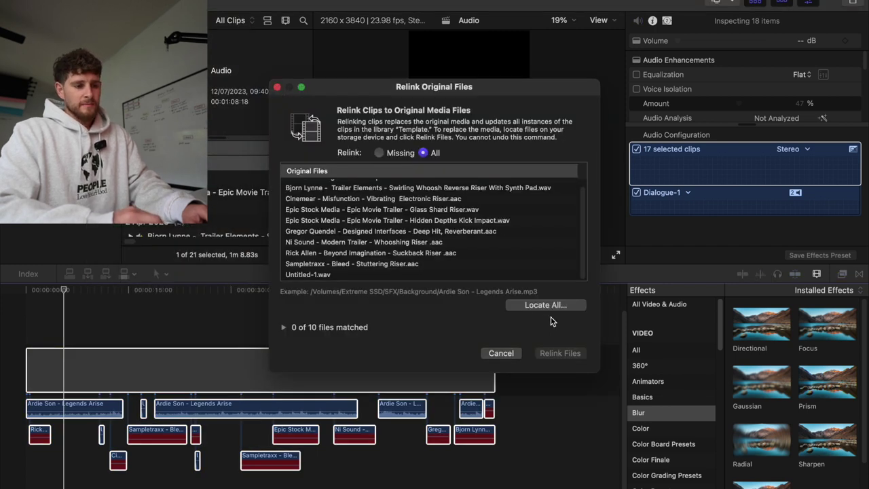
click(551, 307)
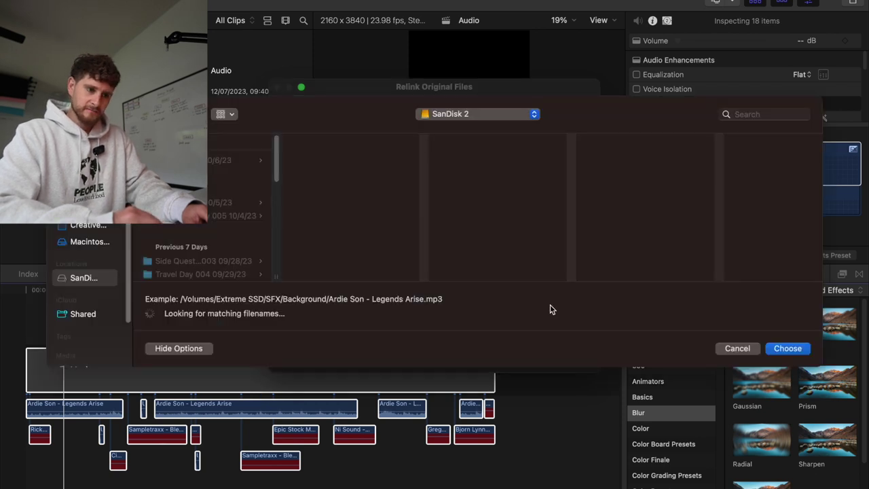
click(738, 348)
click(501, 353)
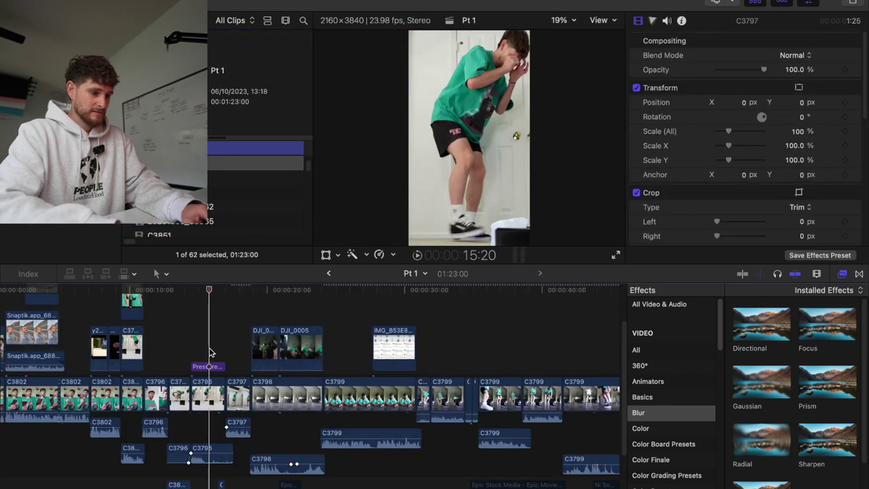
In the Pt 1 project, select and copy the 12 disabled music and sound-effect clips below the storyline, leaving out the other audio clips
key(super+minus)
key(super+minus)
scroll(209, 349, down, 4)
click(268, 488)
drag(268, 482, 31, 437)
key(super+equal)
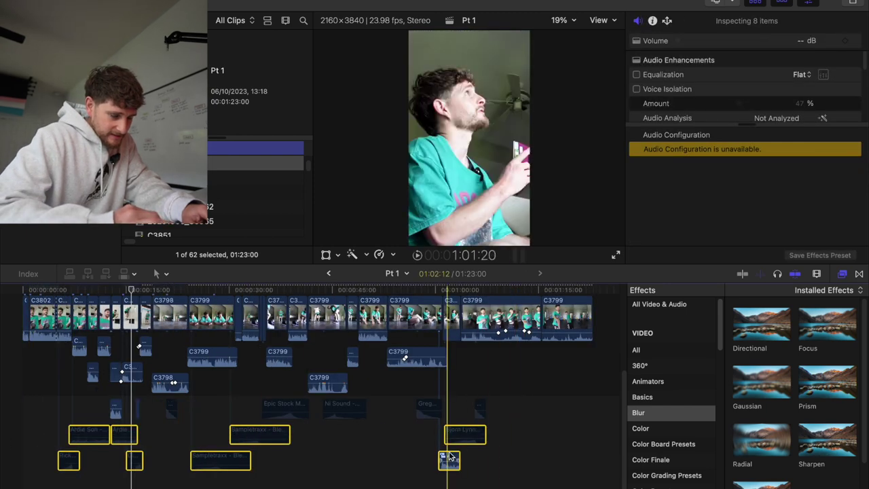
key(super+equal)
click(557, 404)
drag(557, 404, 91, 411)
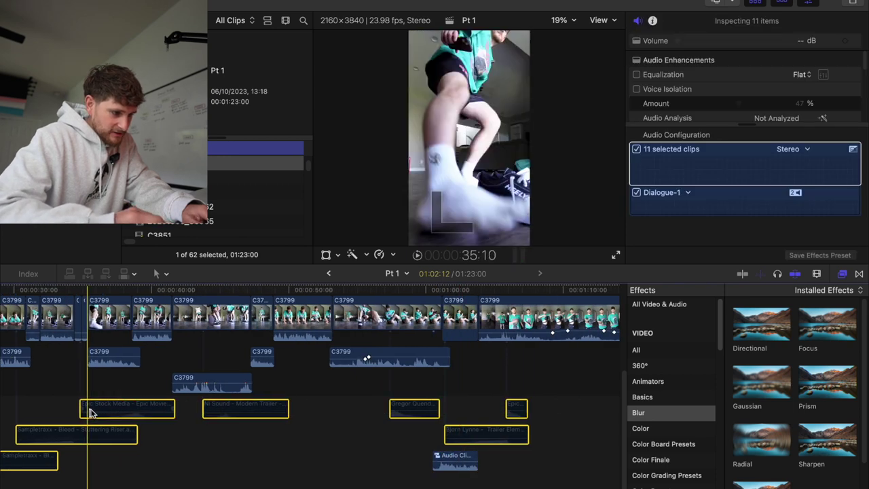
scroll(89, 412, left, 10)
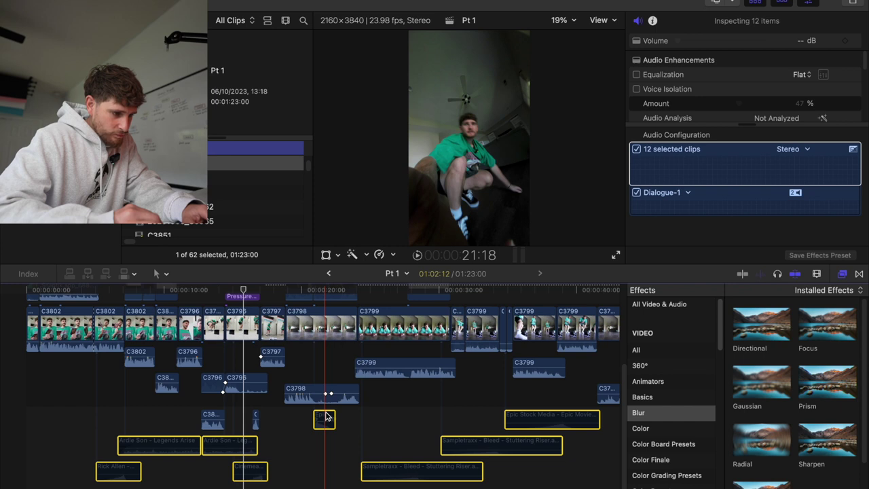
scroll(257, 425, right, 10)
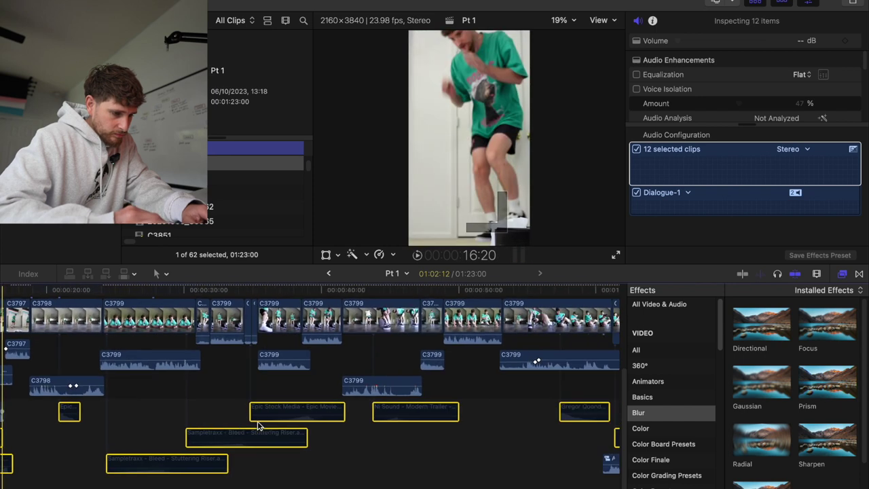
scroll(258, 426, left, 10)
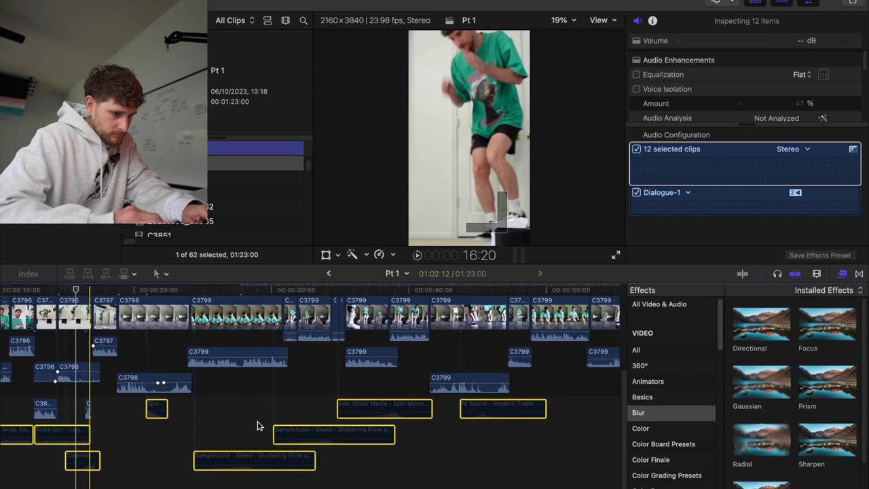
scroll(257, 426, up, 5)
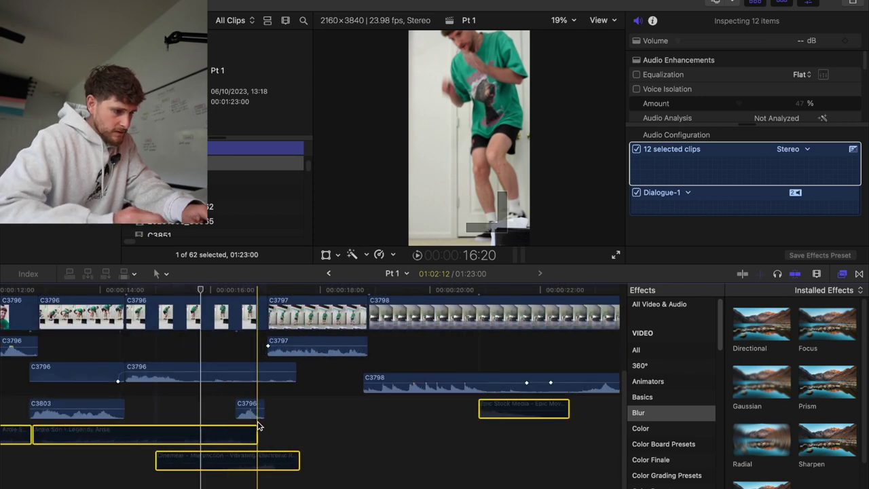
key(shift+z)
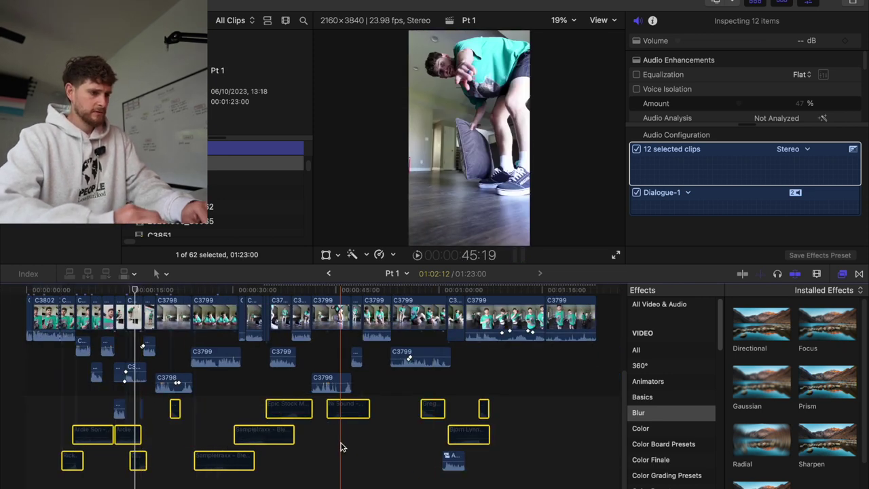
Return to the Pt 2 project, and close the Template library after deleting all its render files
click(331, 273)
click(331, 273)
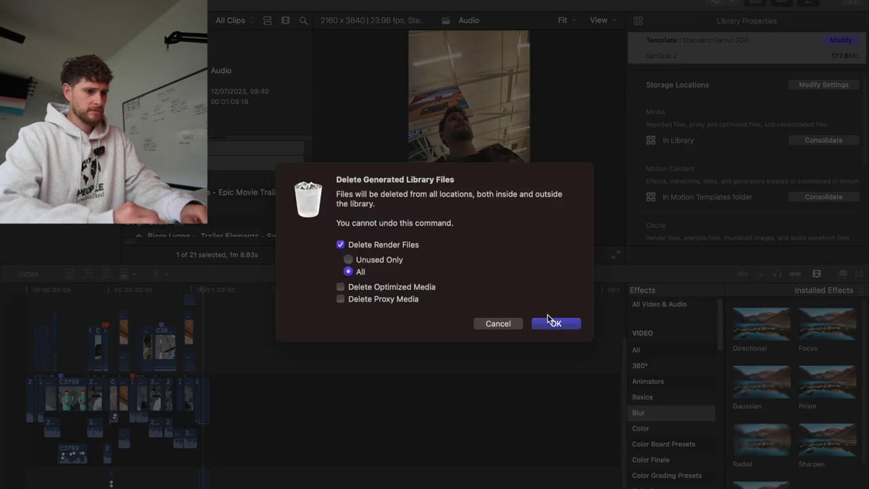
click(549, 319)
right_click(101, 34)
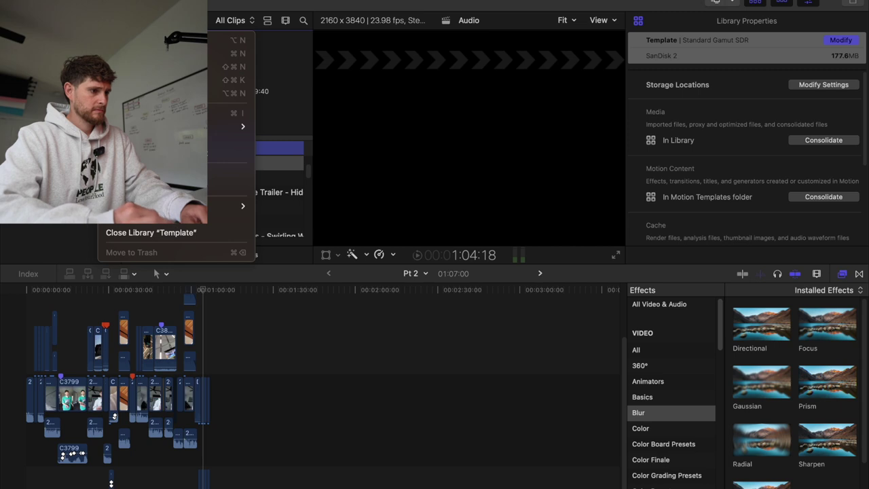
click(178, 233)
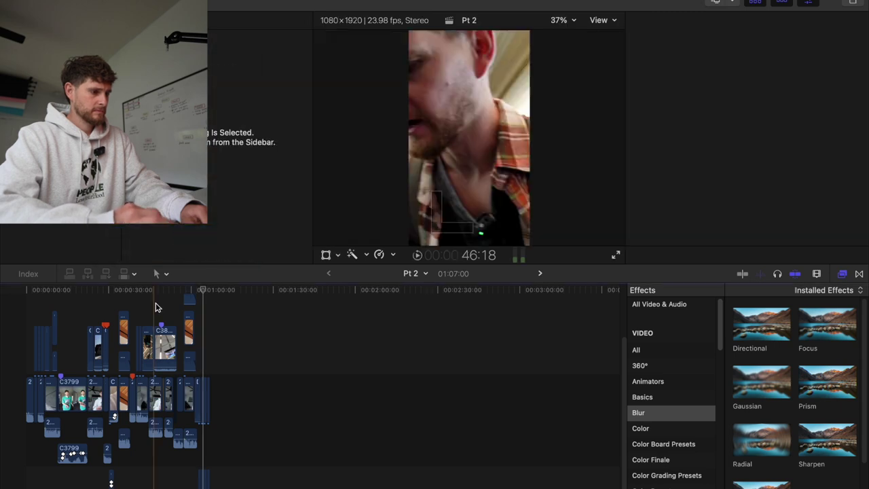
Play the opening of Pt 2, from the talking-head clip into the first DJI_0001 and C3826 cutaways
key(Home)
scroll(3, 342, down, 2)
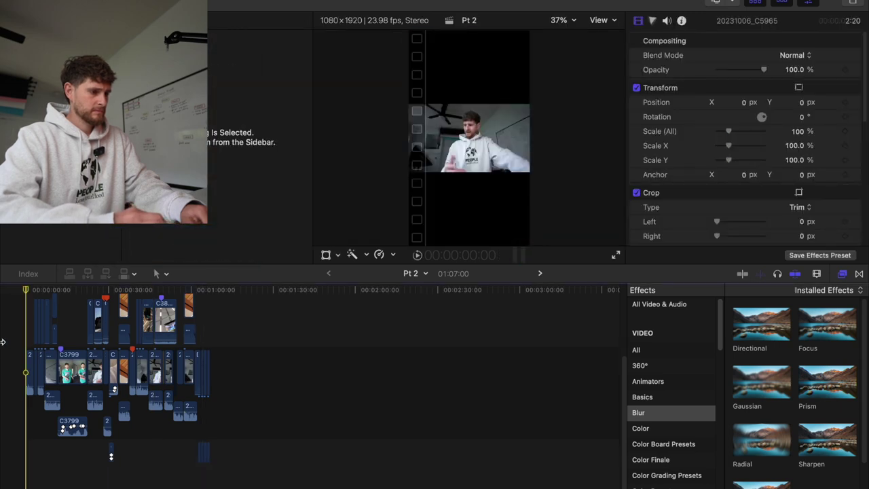
scroll(3, 342, up, 1)
key(super+equal)
key(super+equal)
key(super+equal)
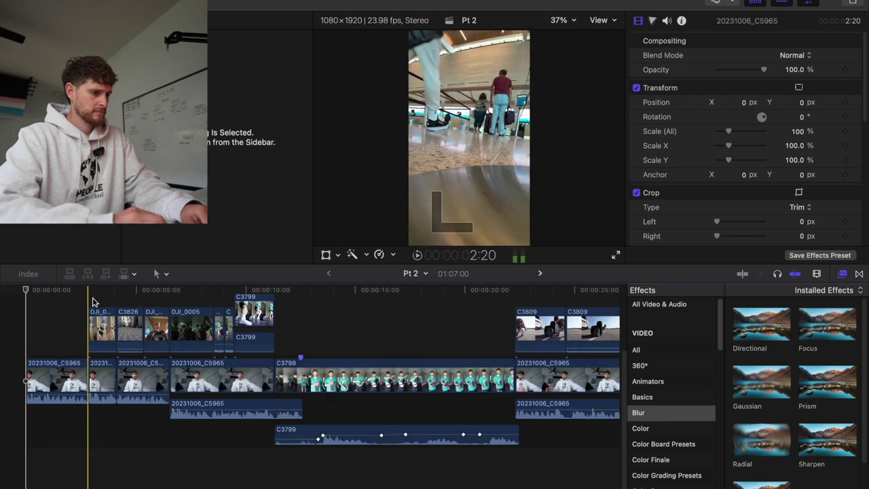
key(space)
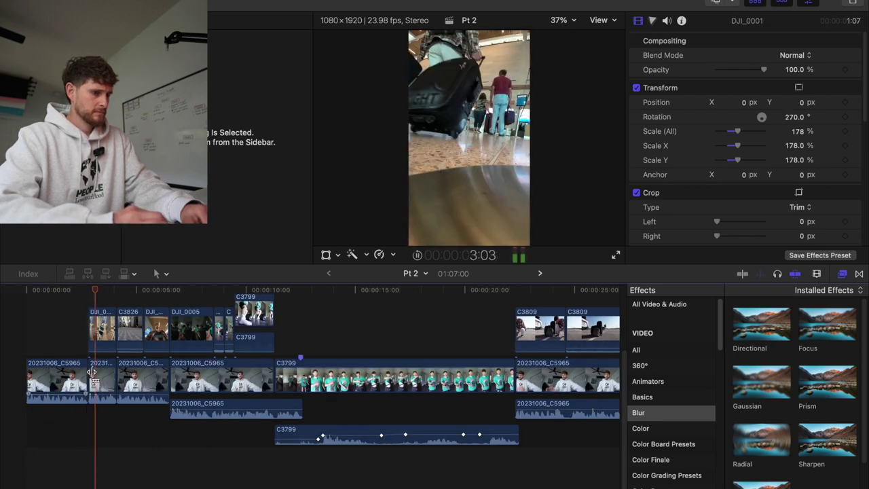
scroll(92, 372, right, 1)
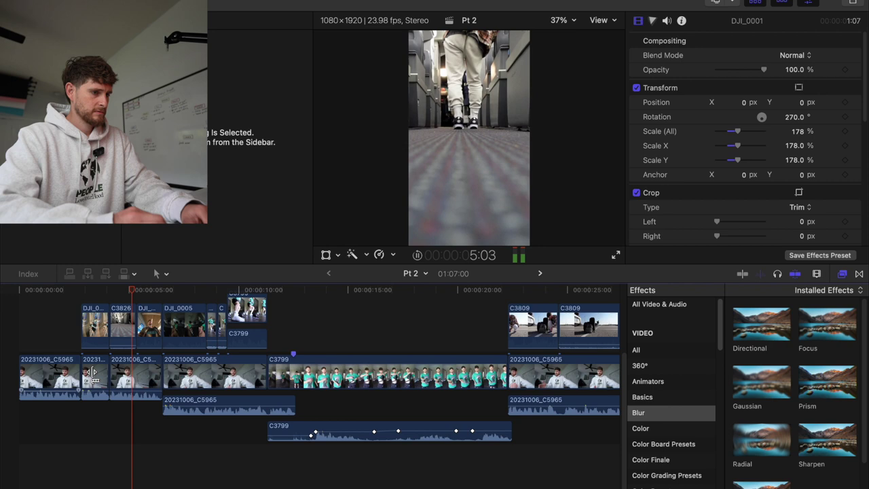
scroll(77, 474, up, 1)
click(77, 474)
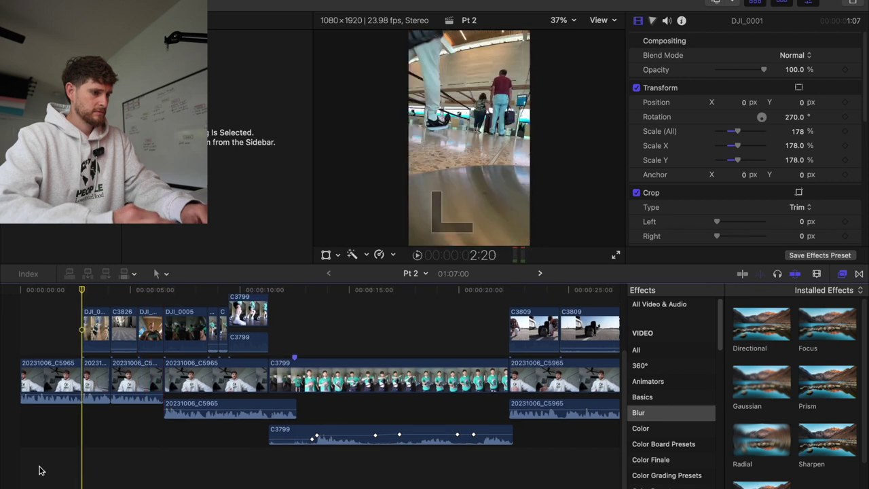
click(3, 473)
key(space)
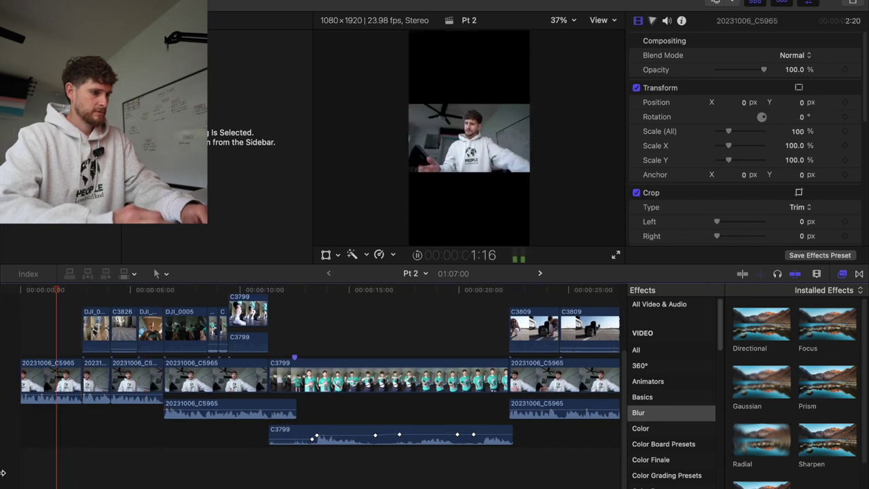
Paste the copied music and sound-effect clips into Pt 2 at 2:20, where the DJI_0001 clip starts
click(82, 481)
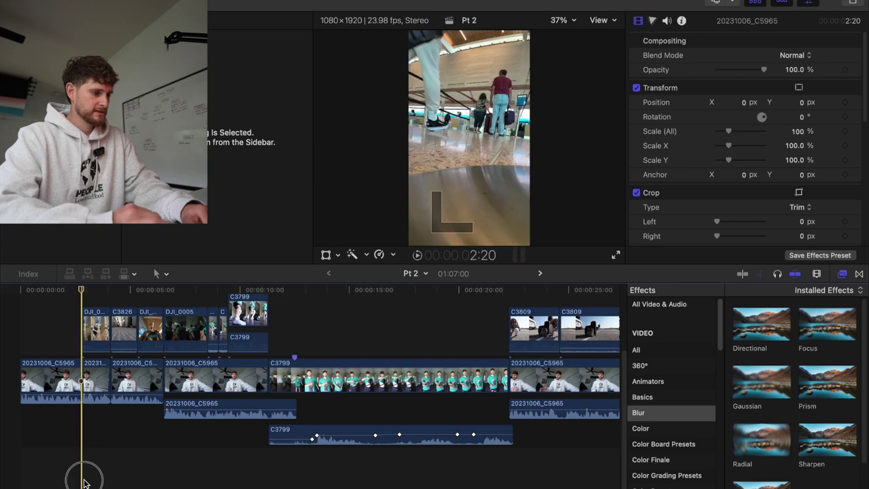
scroll(84, 484, left, 1)
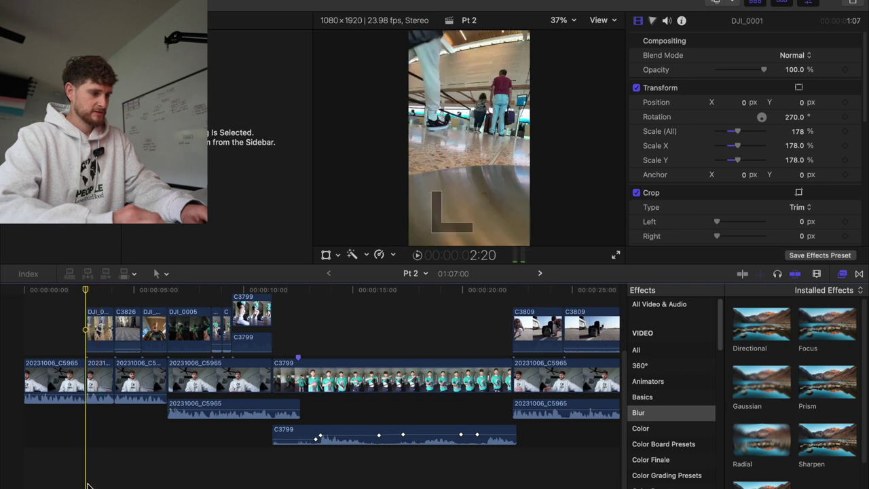
key(super+z)
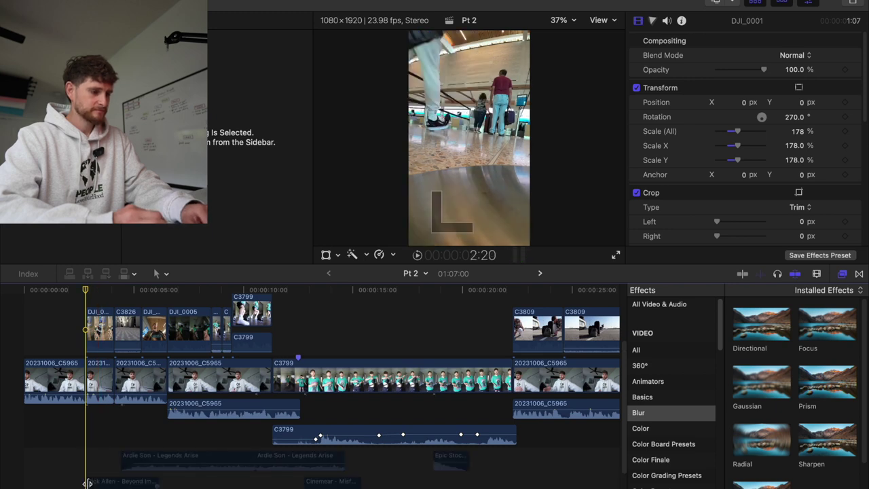
drag(121, 452, 99, 453)
Enable the two pasted Ardie Son - Legends Arise music clips under the opening section
key(super+minus)
key(super+minus)
scroll(99, 451, down, 3)
drag(411, 480, 58, 407)
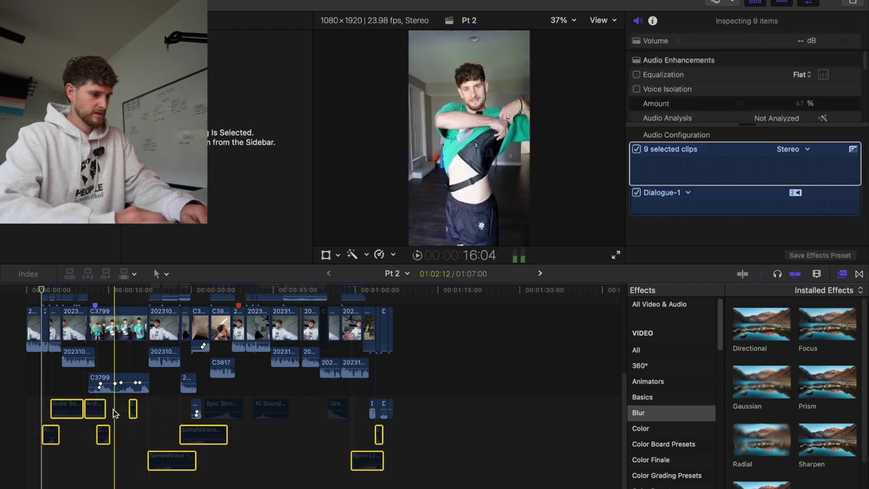
click(123, 445)
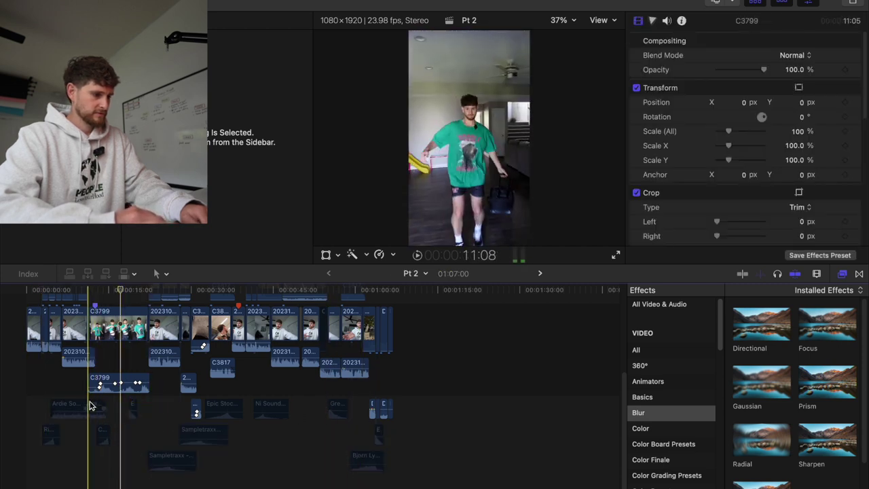
click(93, 407)
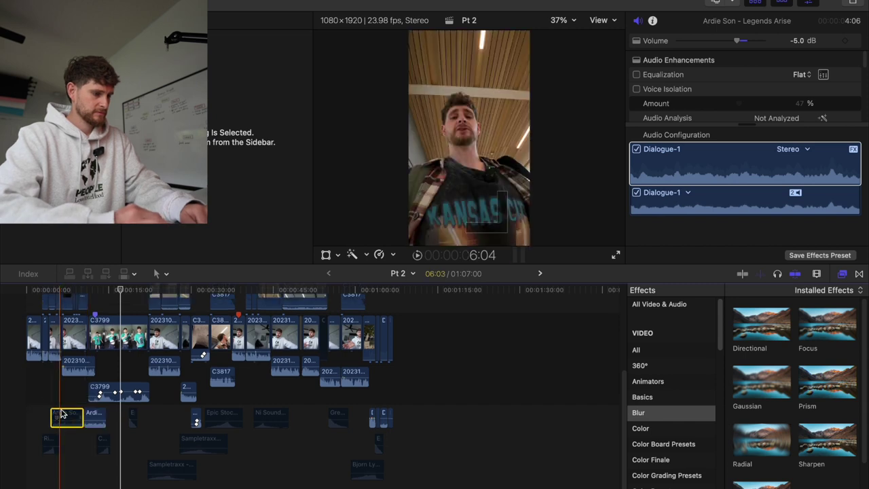
Move the first Legends Arise clip about 0.8 seconds later, ending where the storyline's C3799 clip begins, and play it back
click(42, 404)
key(super+equal)
key(super+equal)
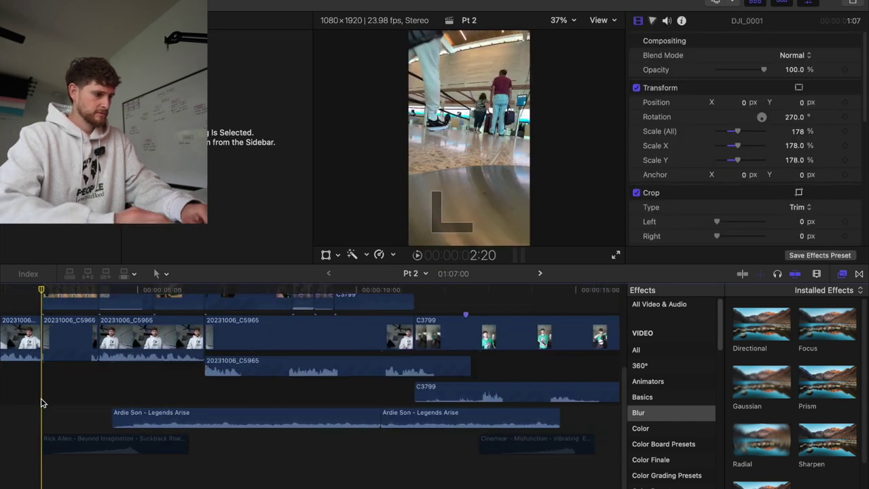
click(172, 417)
drag(172, 417, 209, 416)
click(46, 407)
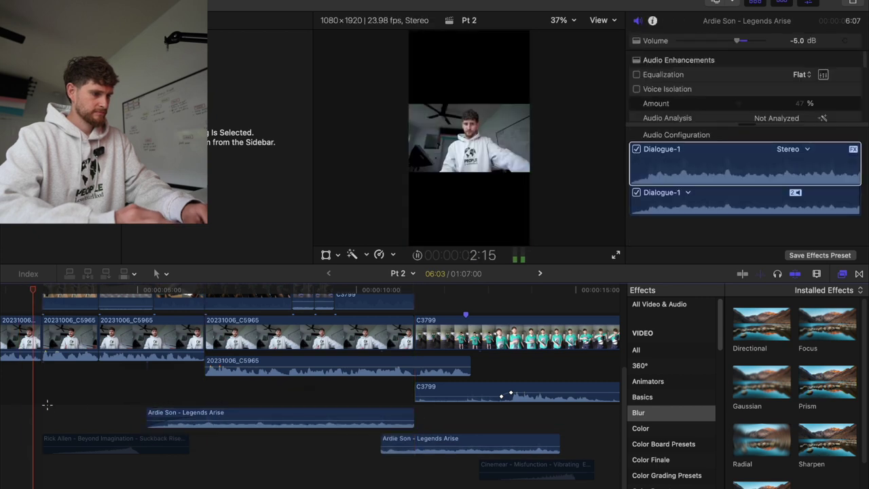
key(space)
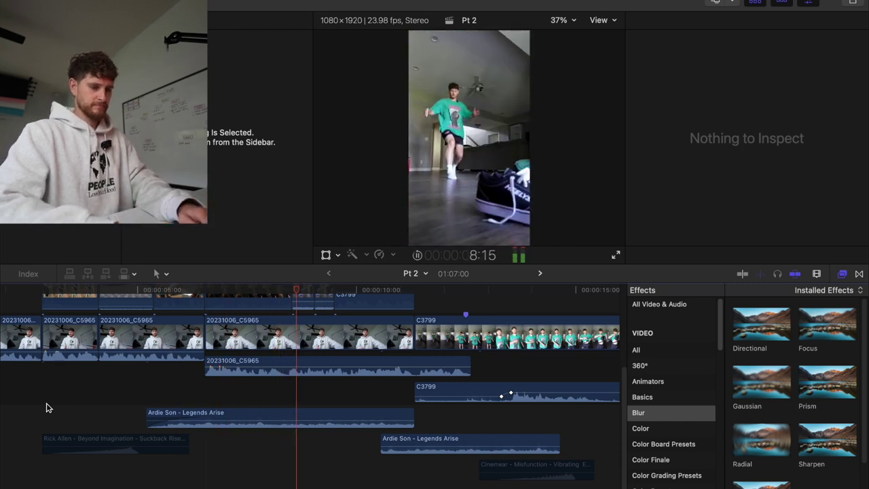
Move the second Legends Arise music clip to start together with the C3799 clip and play back the transition
key(super+minus)
mouse_move(277, 438)
mouse_down()
mouse_move(304, 438)
mouse_move(293, 438)
mouse_up()
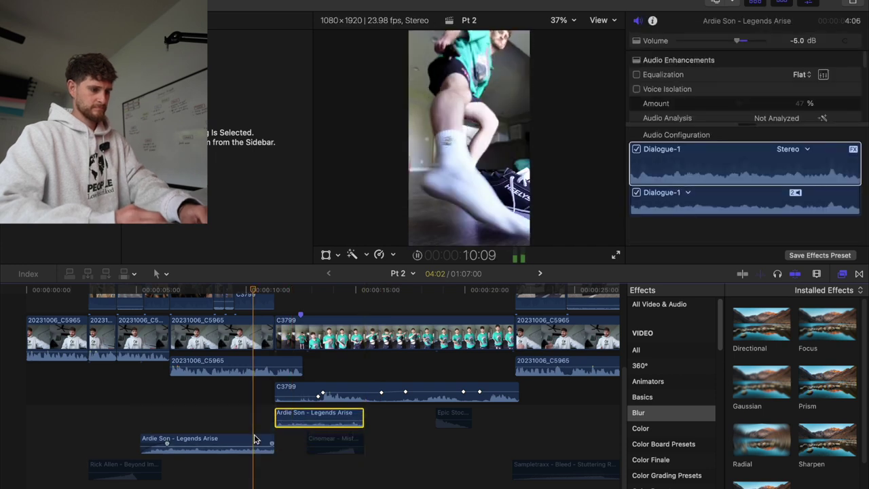
key(space)
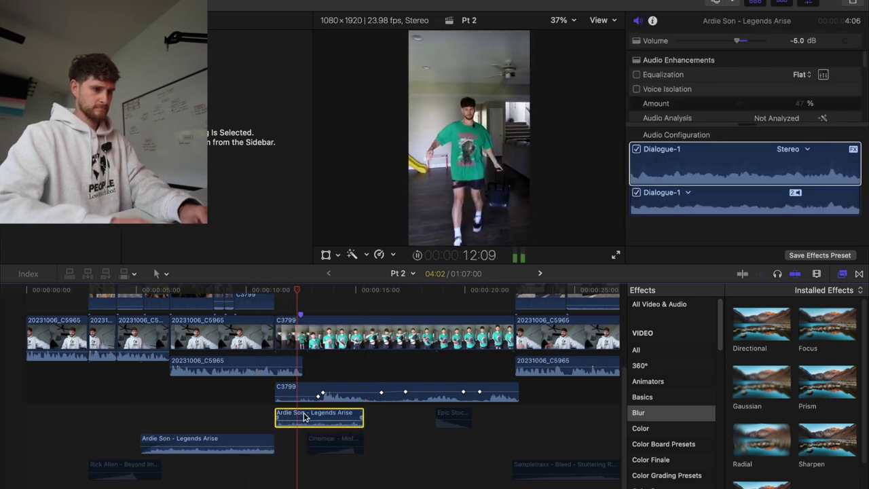
key(Delete)
key(space)
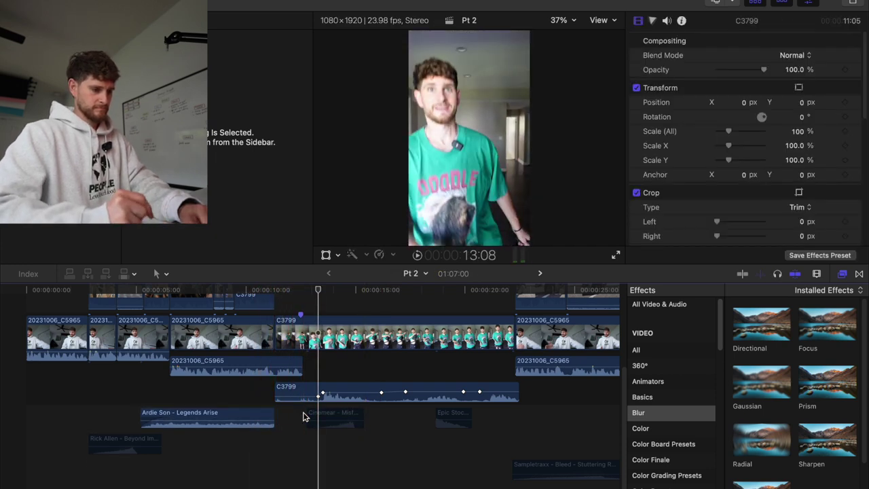
key(super+z)
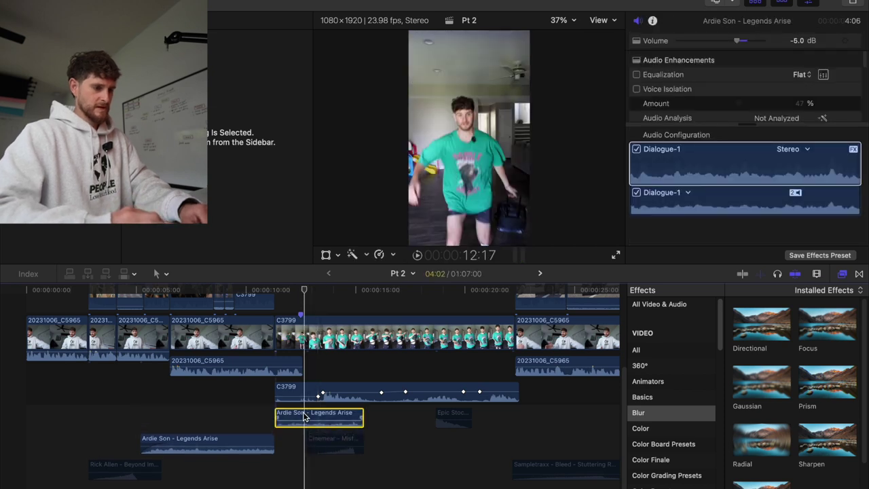
Replace the second Legends Arise clip by extending the first one past the end of C3799, and cut it at 22:07
drag(276, 417, 340, 421)
drag(274, 415, 316, 414)
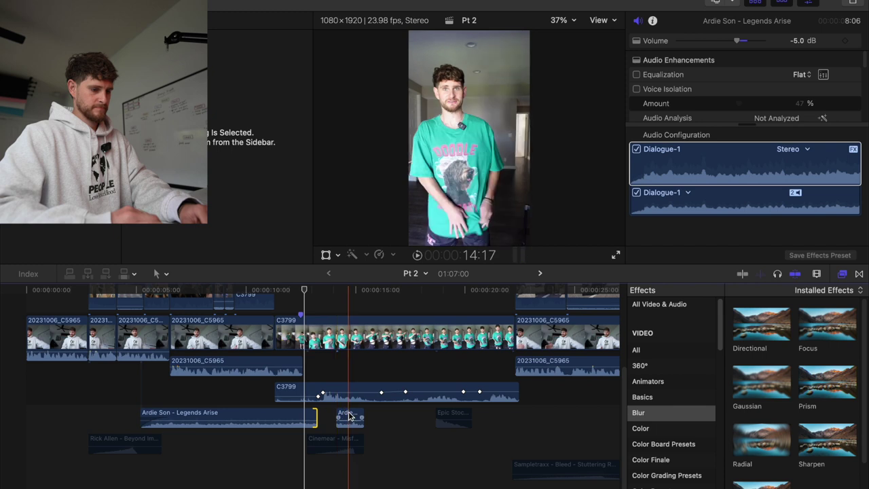
click(350, 416)
key(Delete)
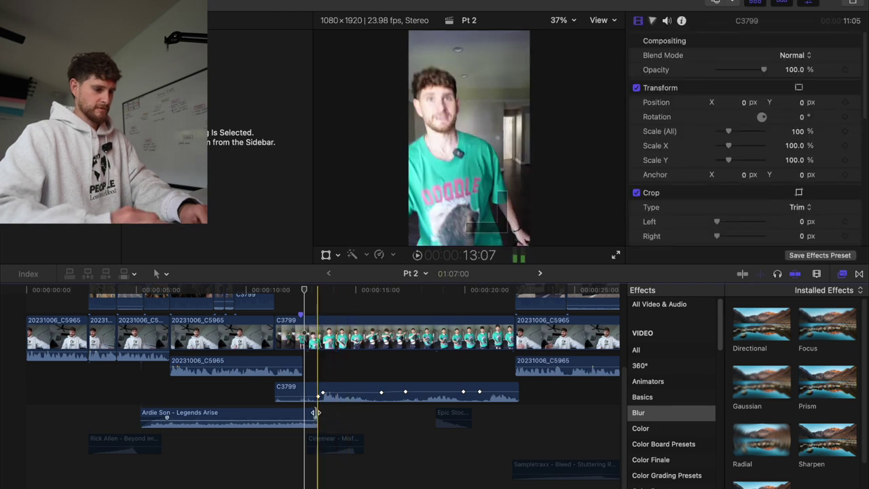
drag(316, 412, 545, 414)
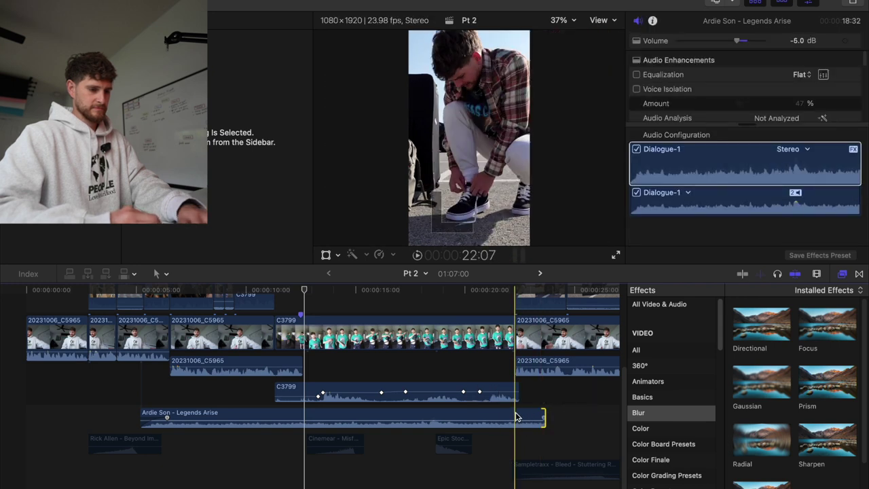
key(super+b)
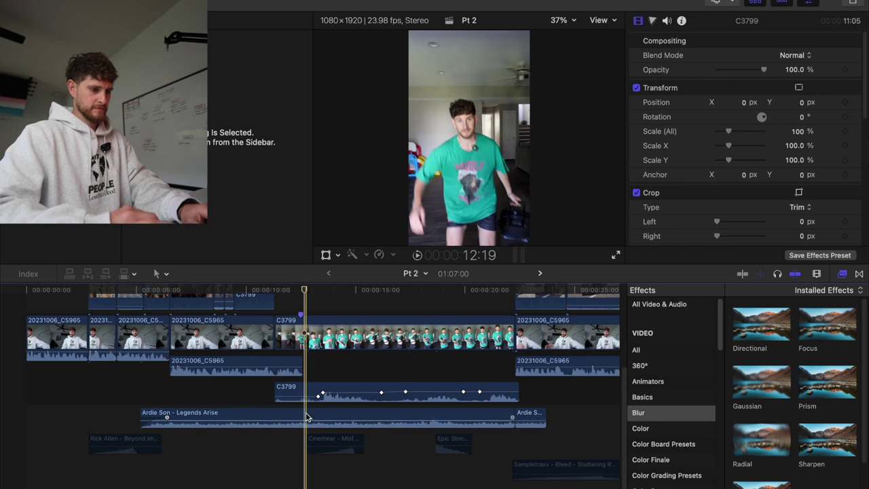
Add a keyframe to the AULowpass effect of the long Legends Arise clip at 12:17
click(307, 417)
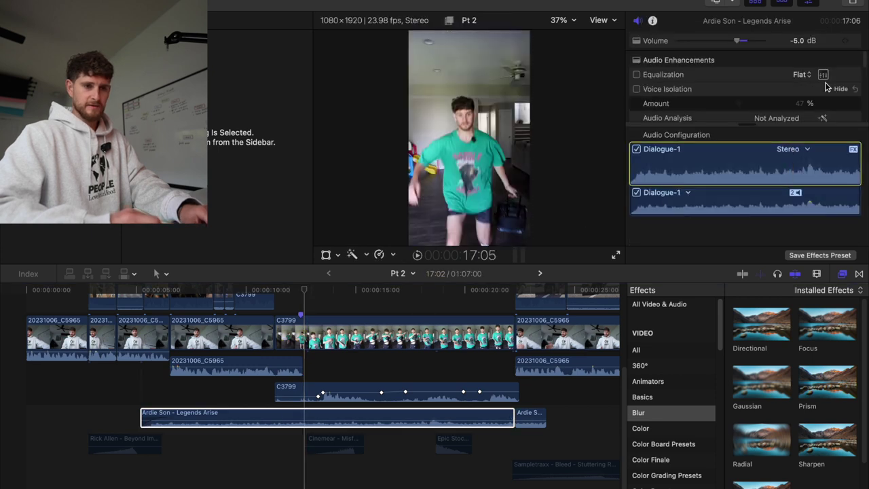
scroll(815, 88, down, 2)
drag(741, 128, 746, 197)
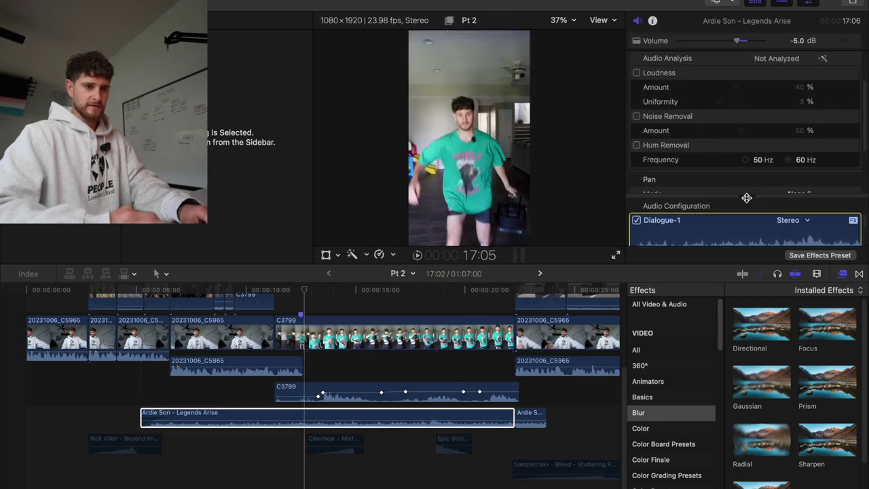
scroll(788, 150, down, 3)
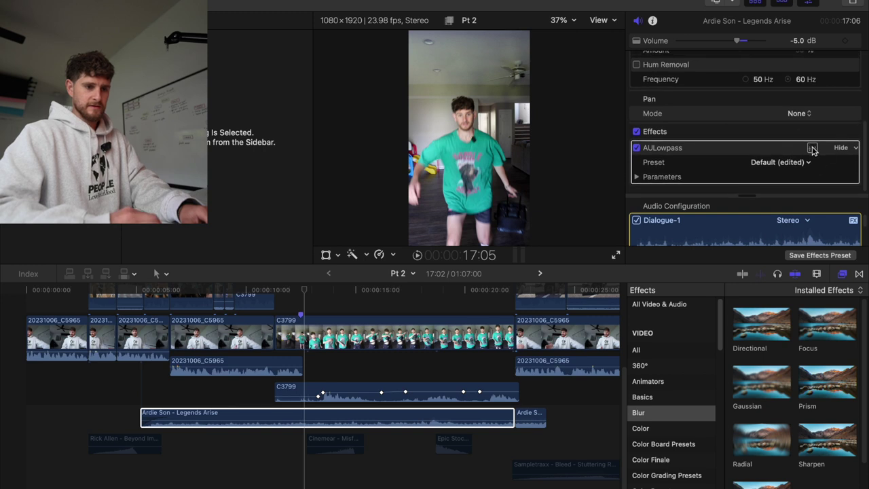
click(813, 149)
click(856, 148)
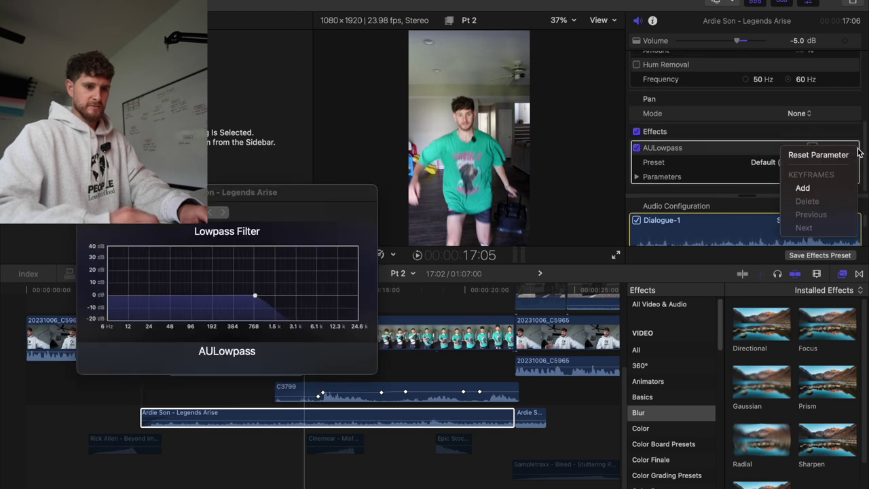
click(802, 188)
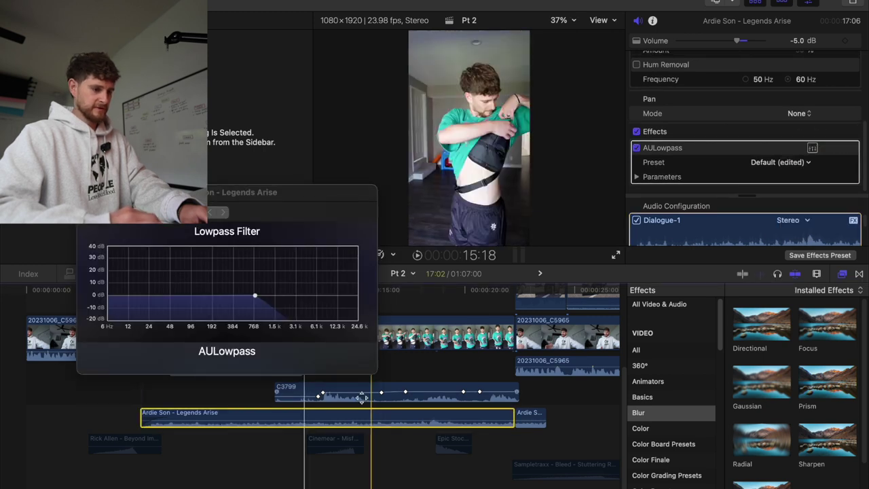
Lower the AULowpass cutoff of the Legends Arise clip to about 200 Hz at 13:12 and play the result
click(322, 485)
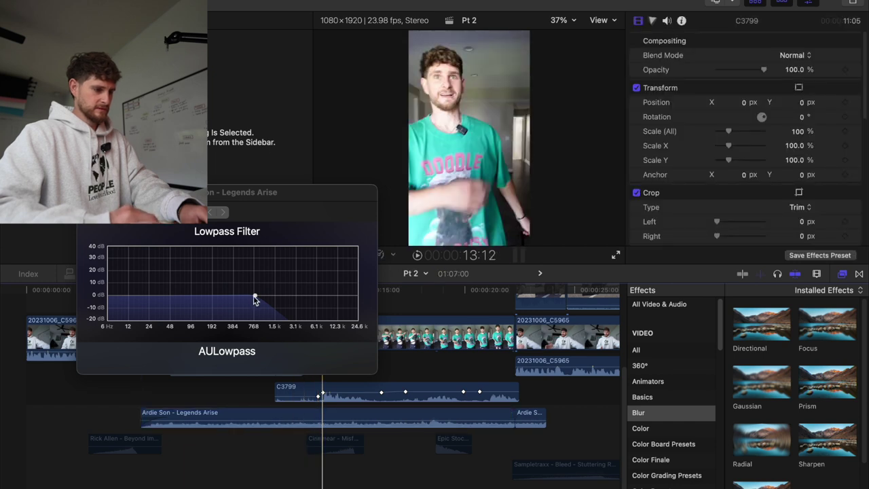
click(255, 299)
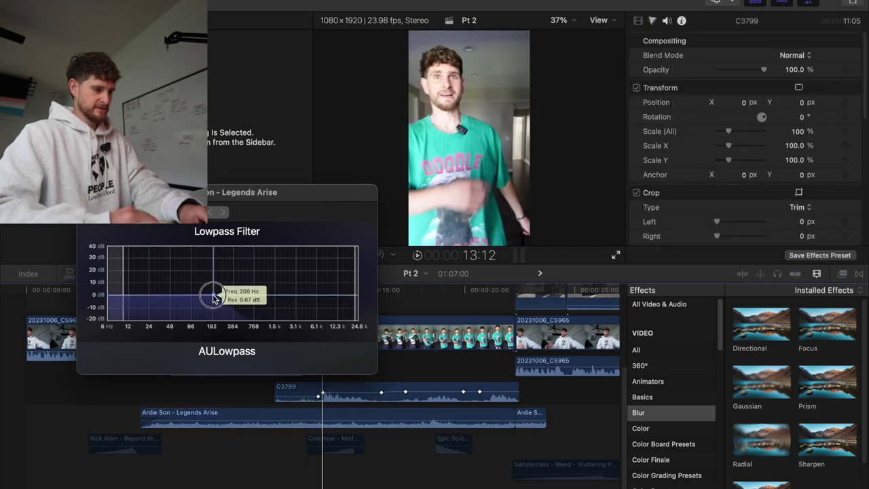
click(286, 462)
key(space)
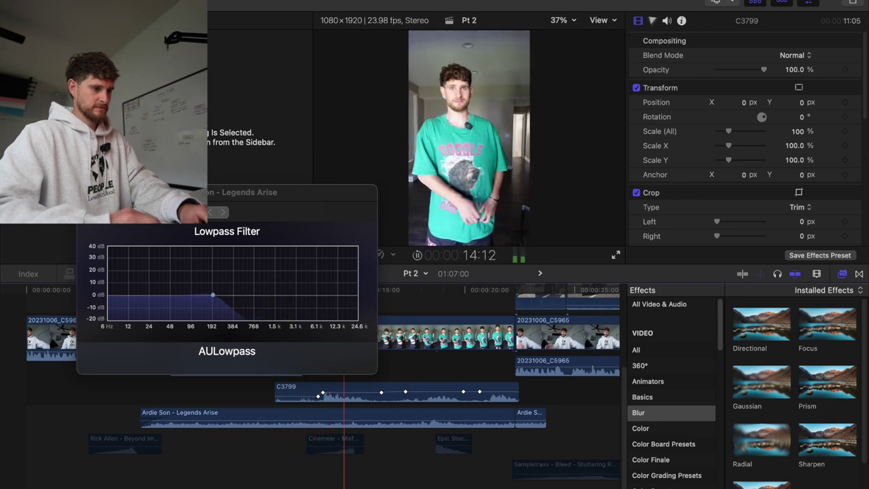
click(88, 193)
Set the C3799 audio volume between its third and fourth-from-last keyframed section around 18 seconds to 11.0 dB and play it back
scroll(409, 373, right, 4)
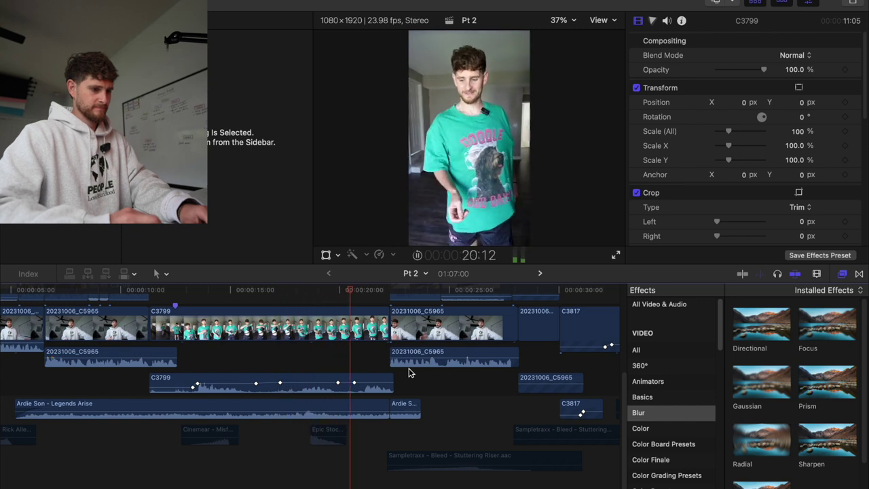
click(311, 372)
key(space)
key(space)
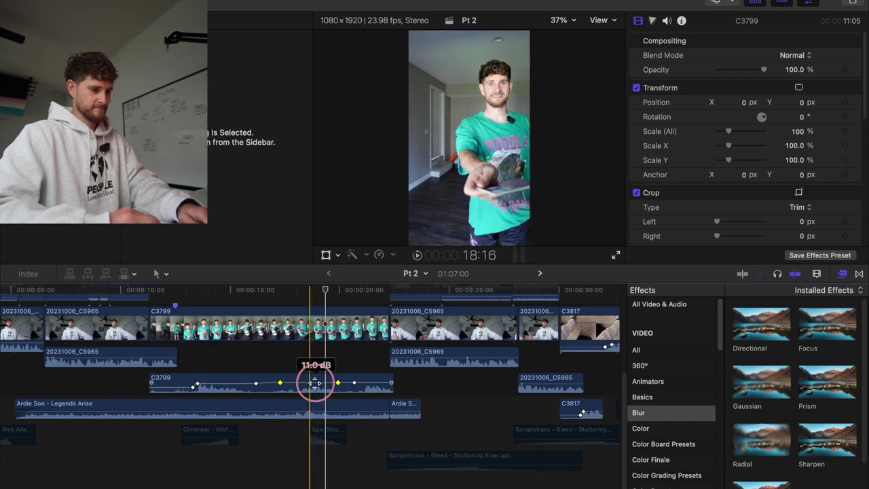
click(314, 382)
key(space)
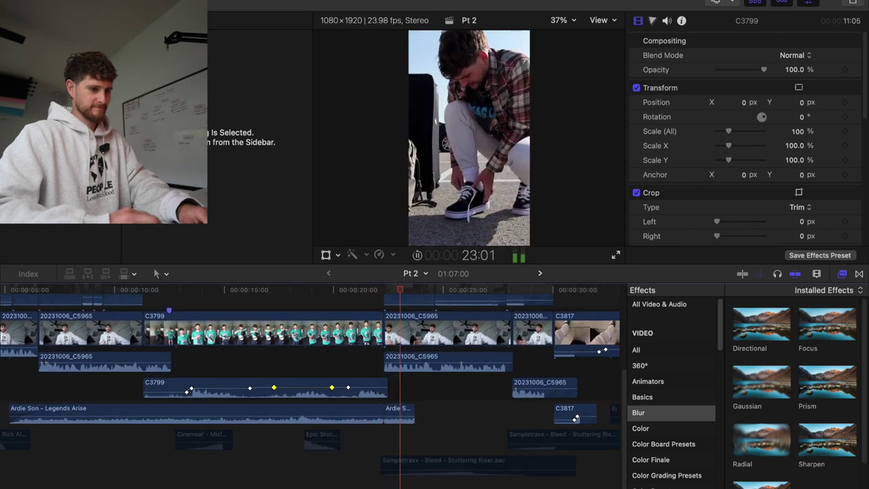
Delete the leftover Legends Arise piece after 22:07 and extend the main music clip to a length of 21:40
key(space)
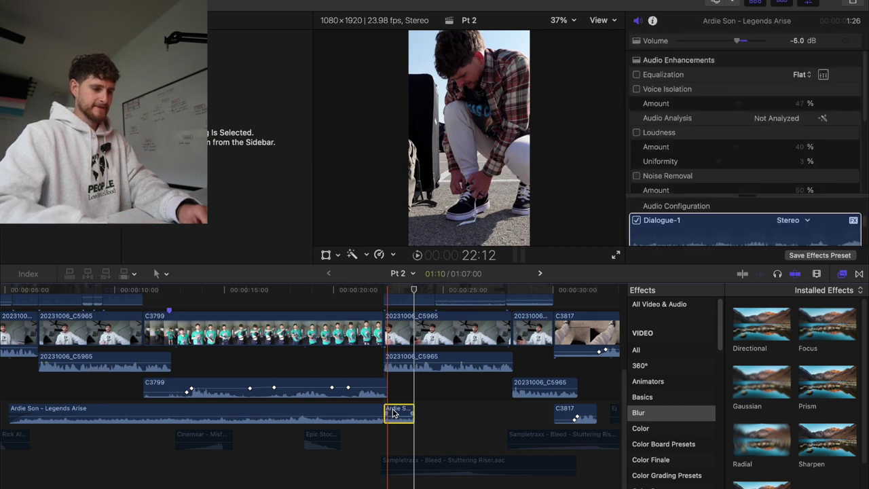
key(BackSpace)
drag(382, 410, 405, 411)
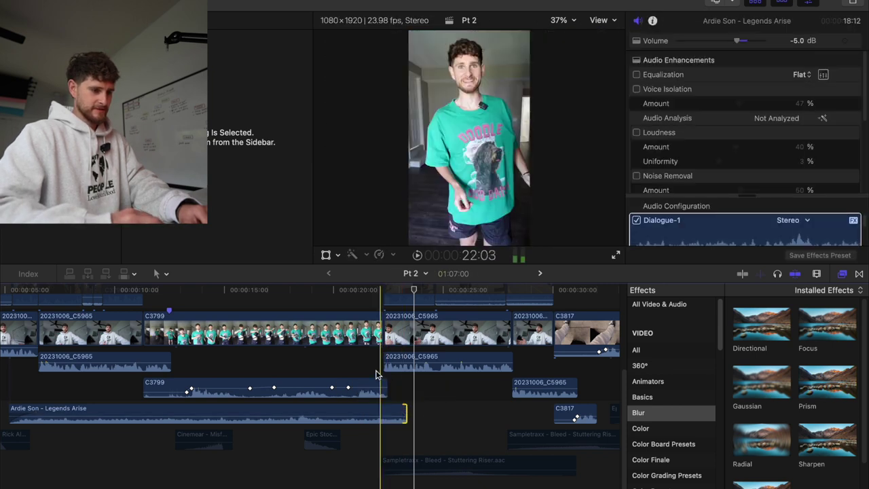
click(383, 444)
click(402, 411)
drag(407, 411, 482, 408)
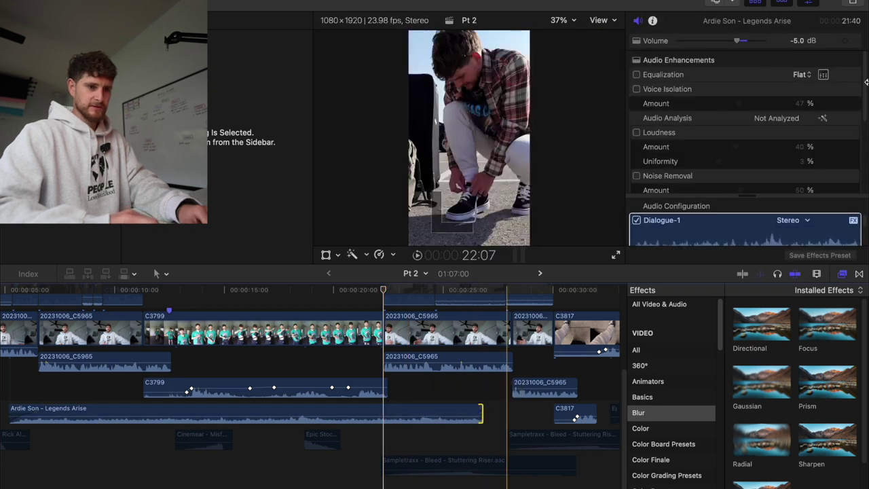
Add an AULowpass keyframe to the extended Legends Arise clip at 22:07
click(398, 412)
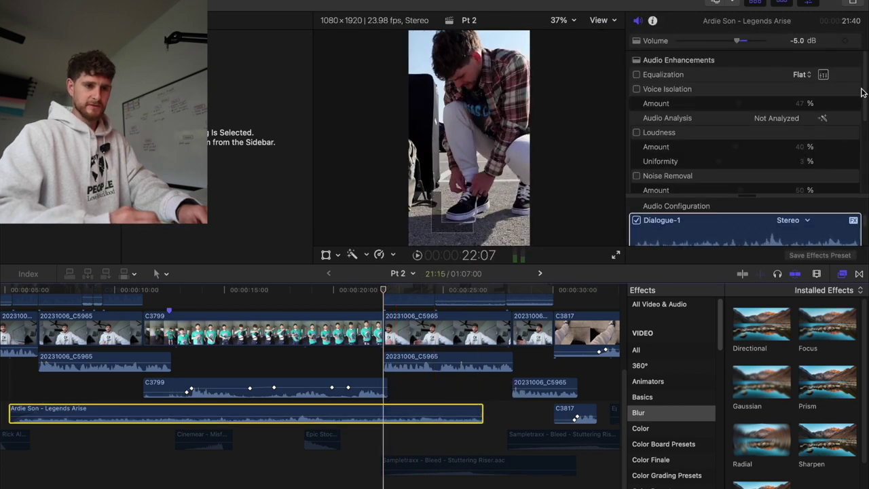
scroll(861, 92, down, 5)
scroll(845, 122, down, 2)
click(813, 149)
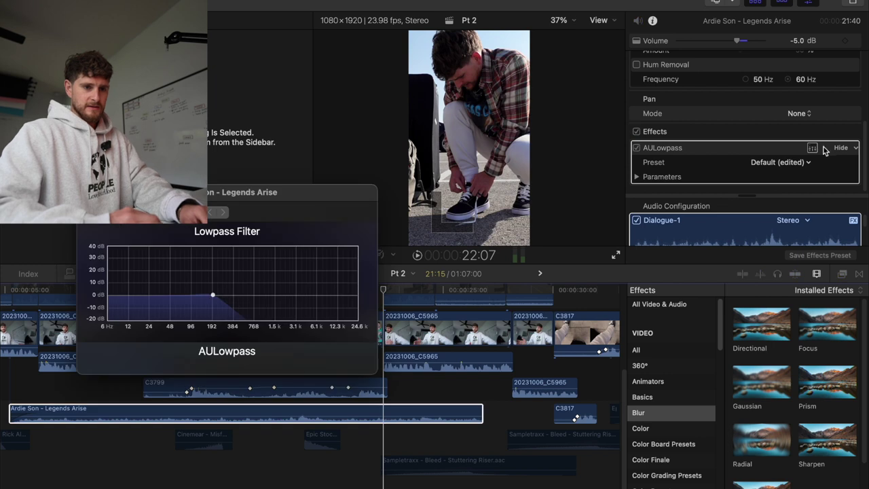
click(855, 148)
click(798, 187)
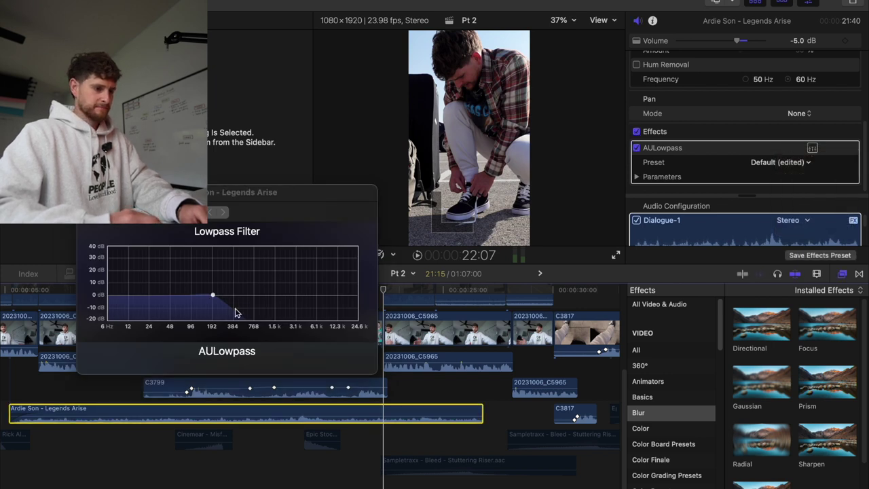
Raise the AULowpass cutoff of the Legends Arise clip to about 768 Hz at 24:20 and play the transition
drag(385, 289, 440, 295)
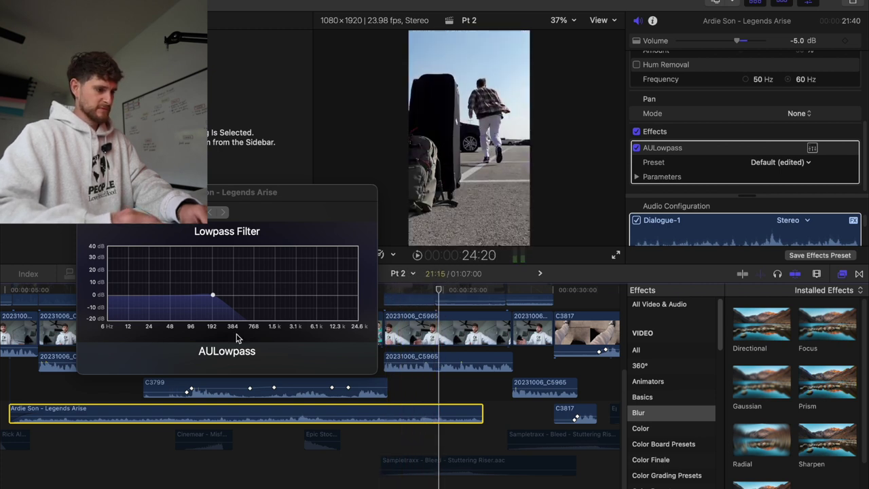
drag(215, 298, 254, 299)
click(87, 192)
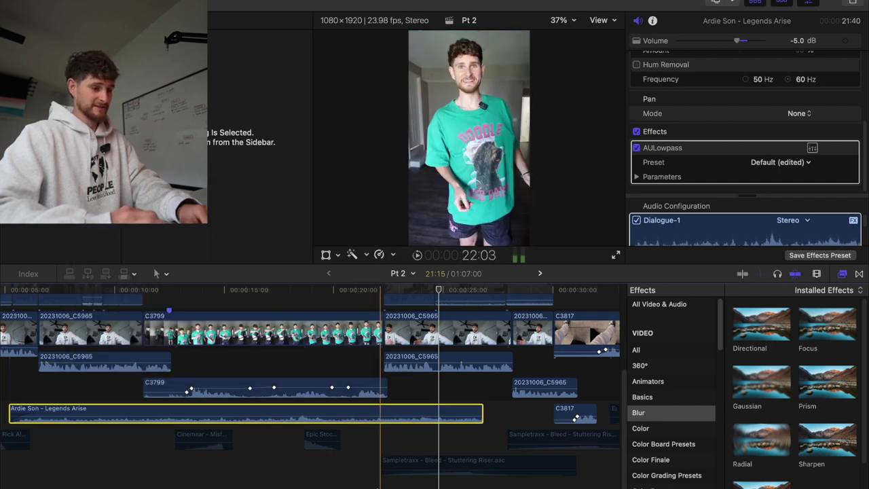
key(space)
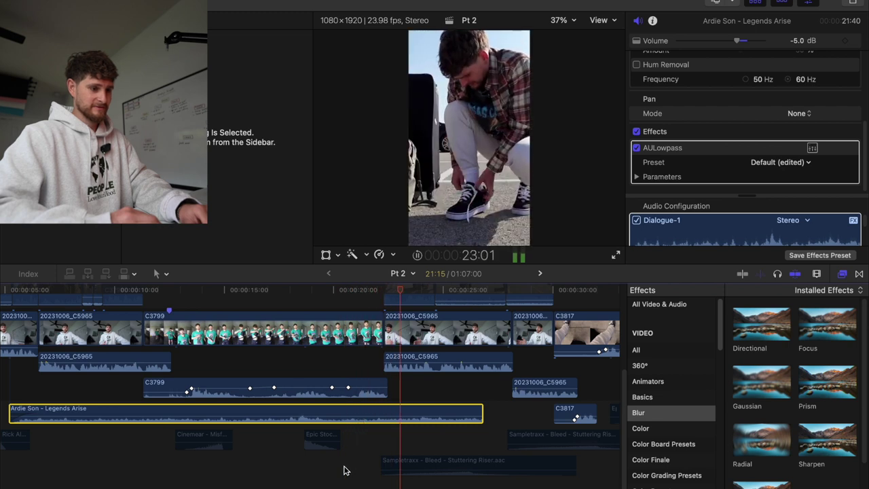
Extend the end of the Legends Arise clip to a length of 26:51
scroll(344, 470, right, 3)
drag(346, 405, 456, 408)
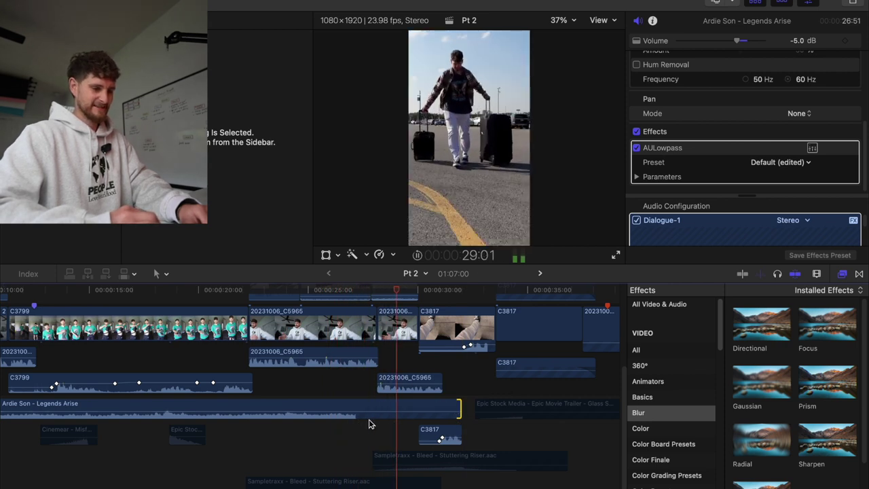
scroll(369, 425, right, 2)
scroll(369, 424, down, 1)
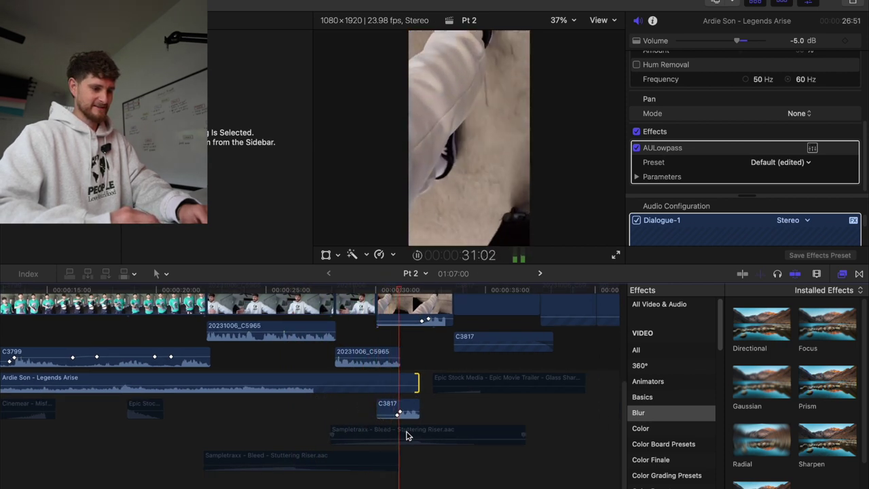
Move the disabled Stuttering Riser clip below the short C3817 audio about one second earlier, enable it and play the section
drag(427, 432, 411, 435)
key(v)
key(space)
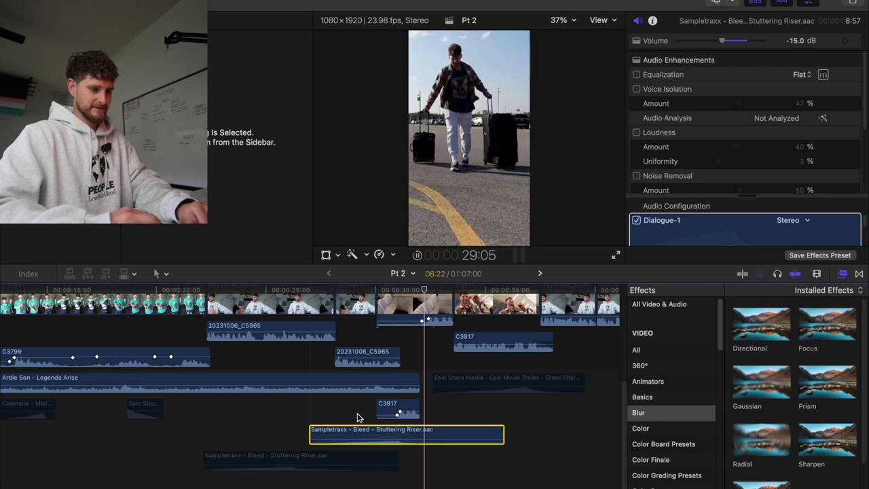
drag(371, 366, 370, 351)
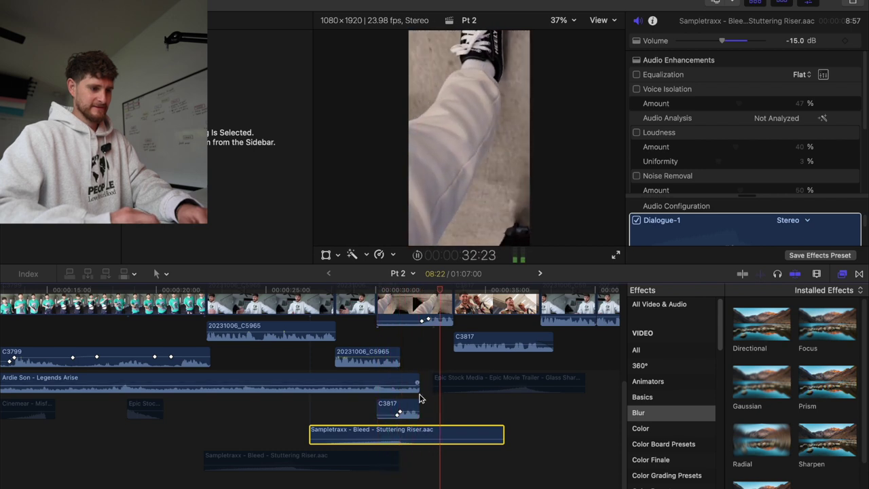
Trim the end of the Legends Arise clip to a length of 25:59 and play through the following clips
drag(409, 379, 399, 379)
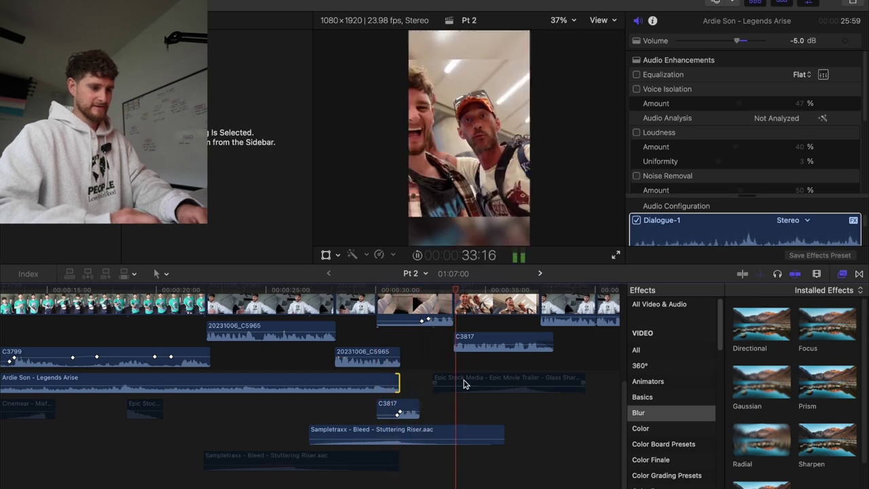
scroll(464, 384, right, 2)
scroll(464, 384, up, 1)
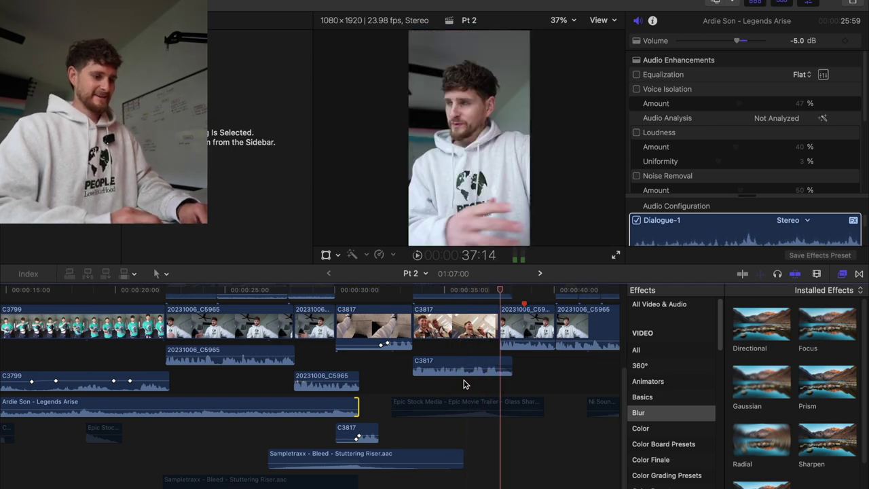
key(space)
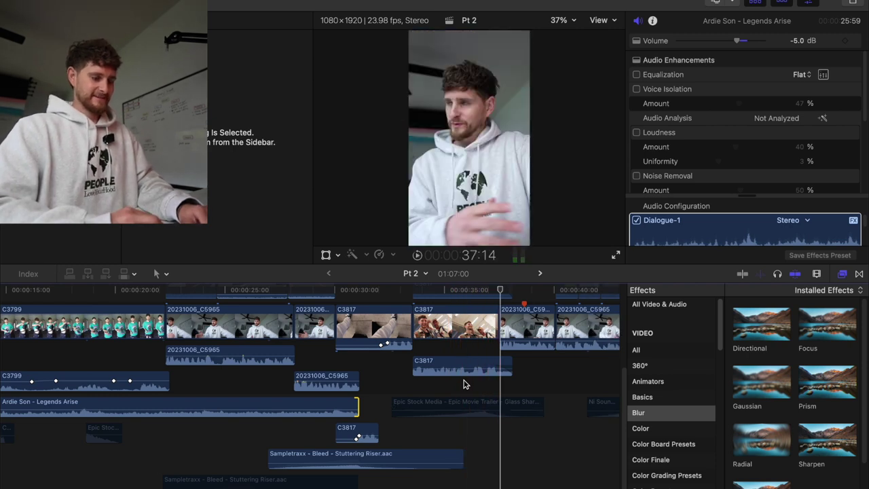
Restore the longer Legends Arise clip with a cut at 31:04 and move its second part to start at 37:13
click(362, 362)
click(360, 404)
key(super+z)
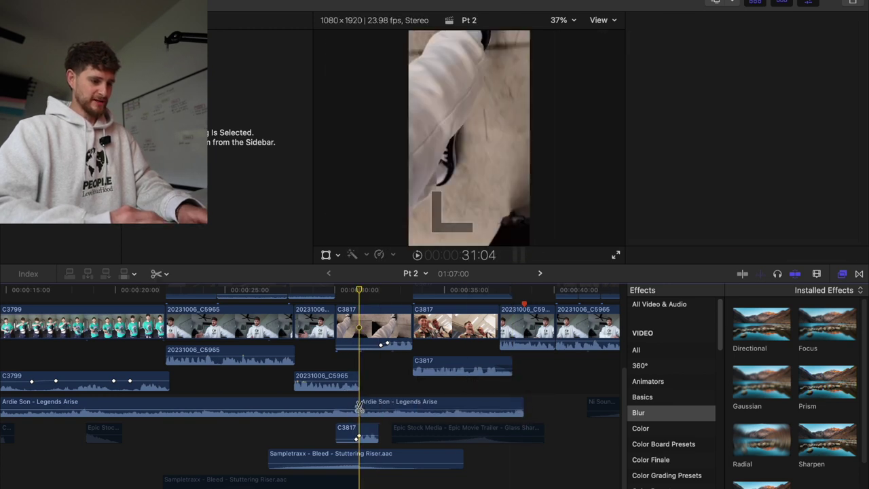
drag(372, 408, 512, 405)
Play the section and extend the start of the second Legends Arise clip to a length of 8:08
key(space)
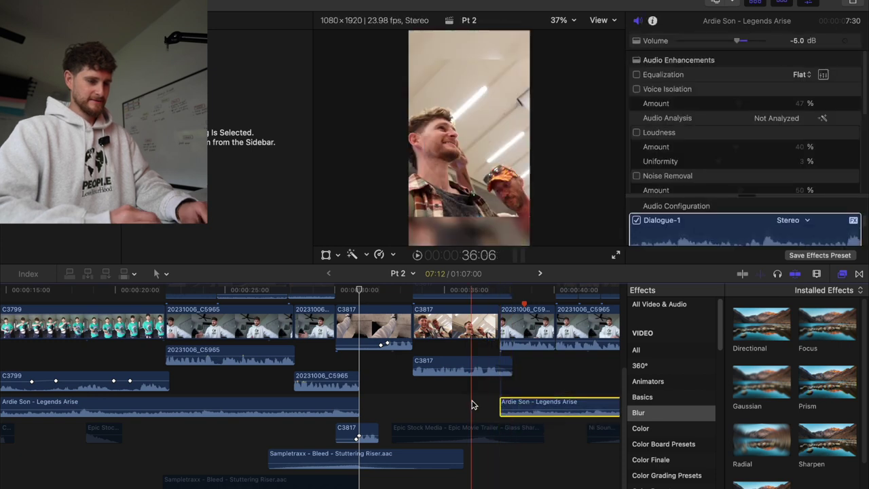
scroll(471, 405, right, 3)
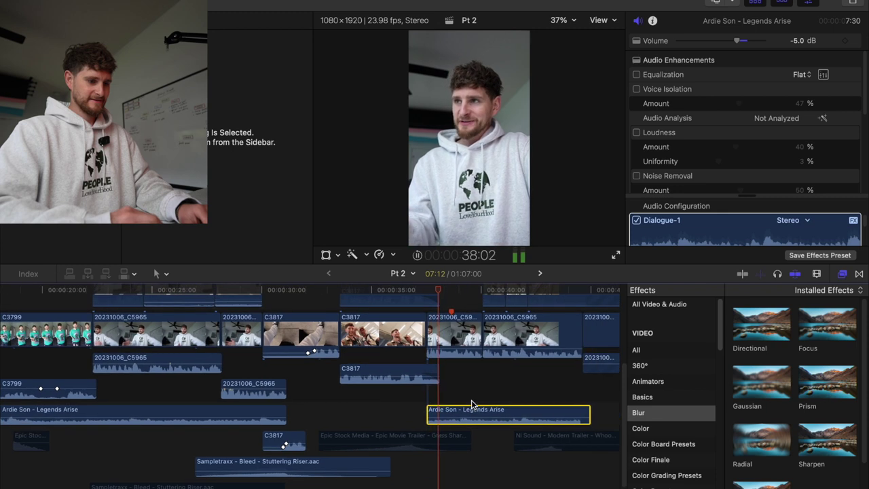
drag(428, 410, 413, 411)
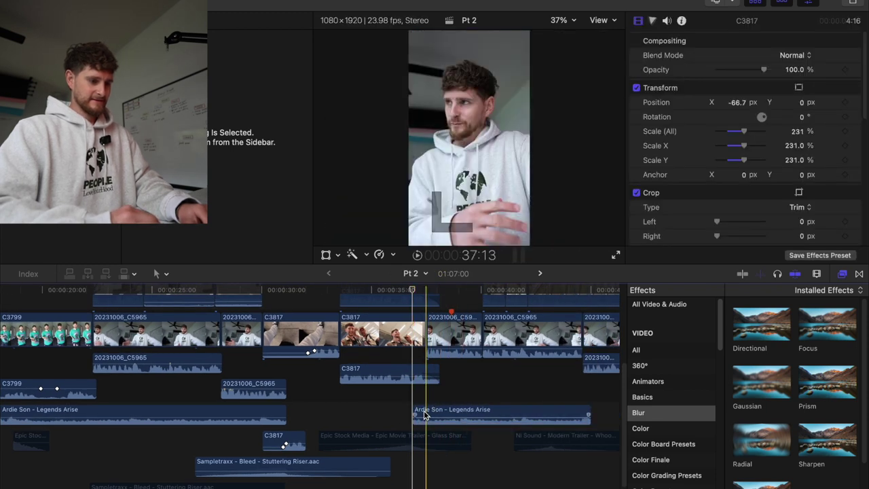
Keyframe the second Legends Arise clip's AULowpass cutoff at 37:13, lower it to about 191 Hz at 36:21 and play the entry
click(427, 411)
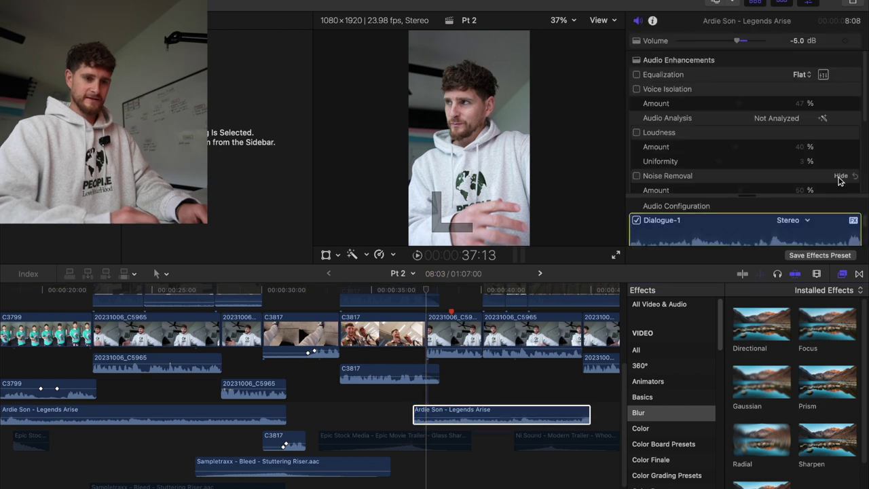
scroll(840, 180, down, 6)
click(813, 148)
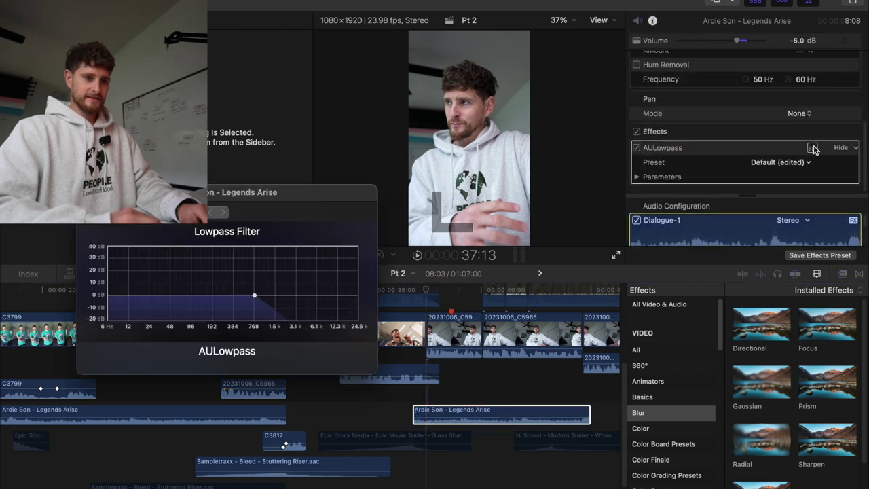
click(855, 147)
click(795, 186)
click(427, 291)
drag(427, 290, 413, 291)
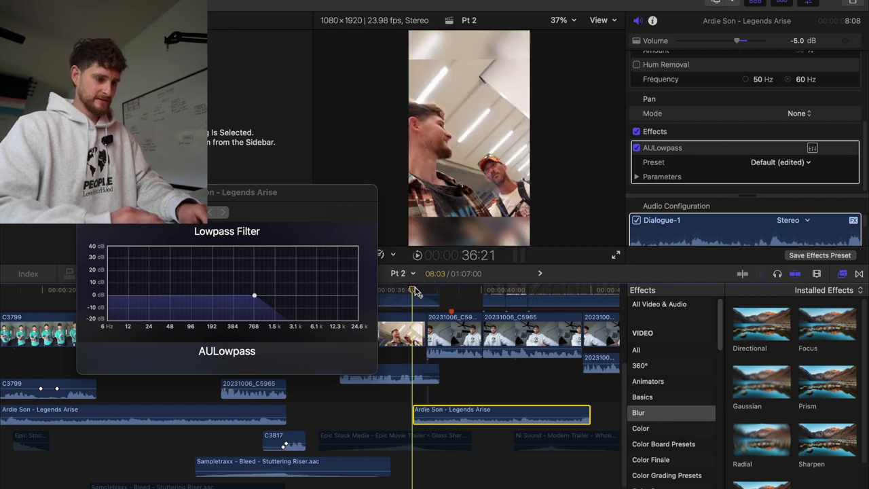
drag(254, 295, 213, 296)
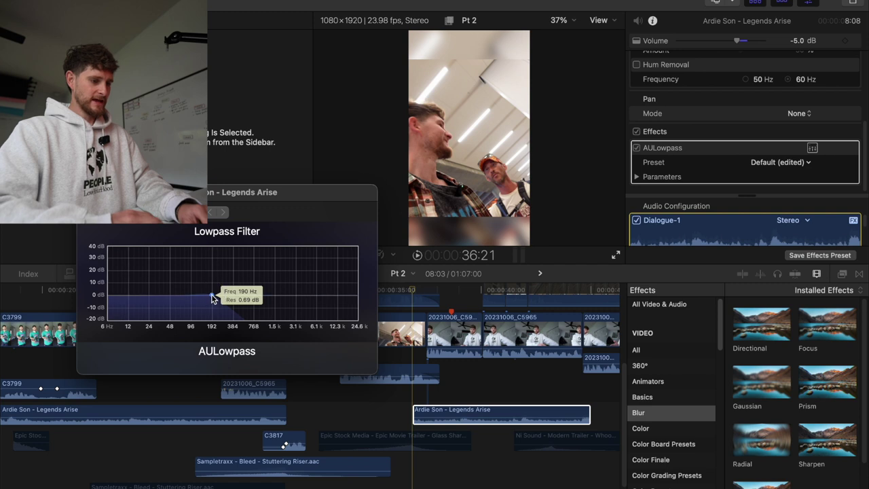
click(384, 413)
key(space)
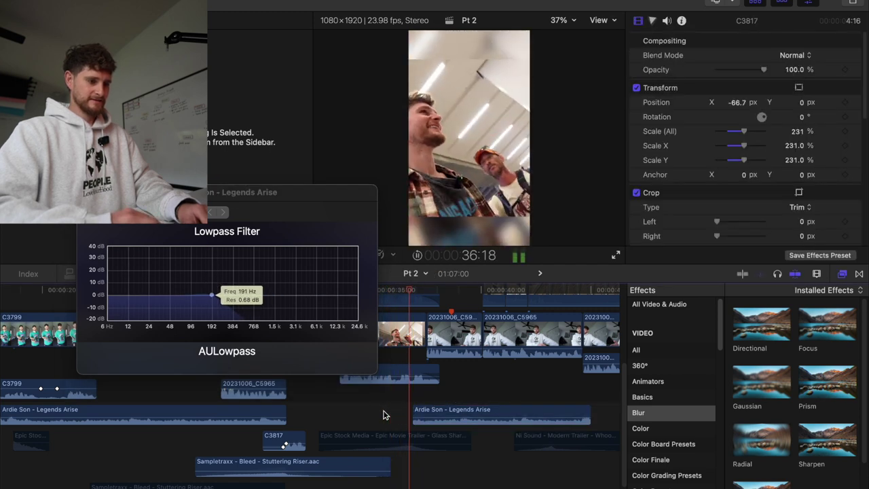
key(space)
Move the disabled Glass Shard Riser clip about half a second later, enable it and play from the preceding clips
click(411, 440)
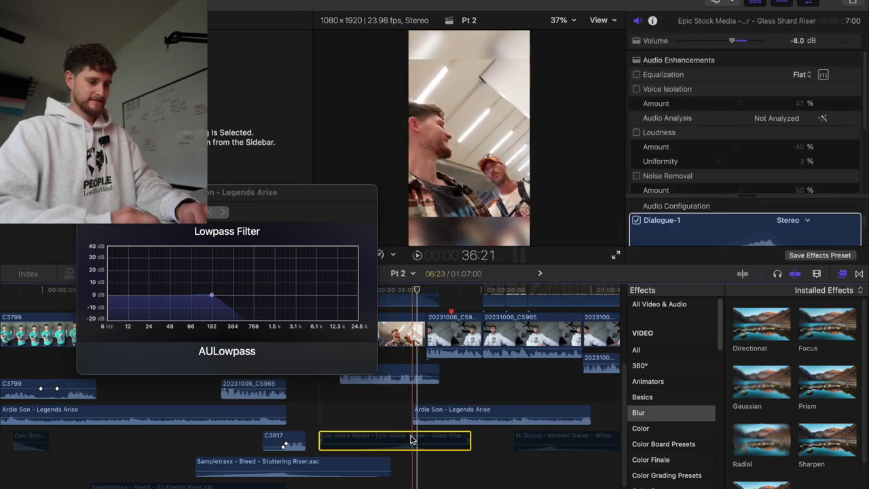
drag(411, 440, 422, 440)
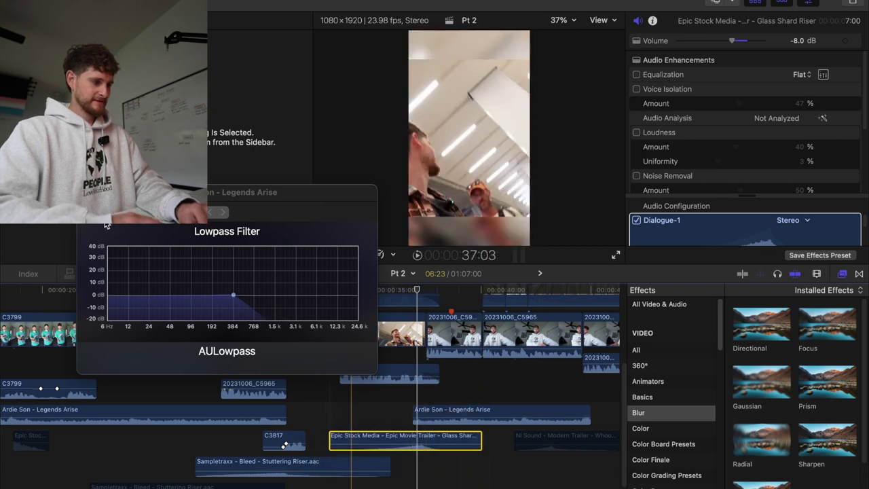
key(space)
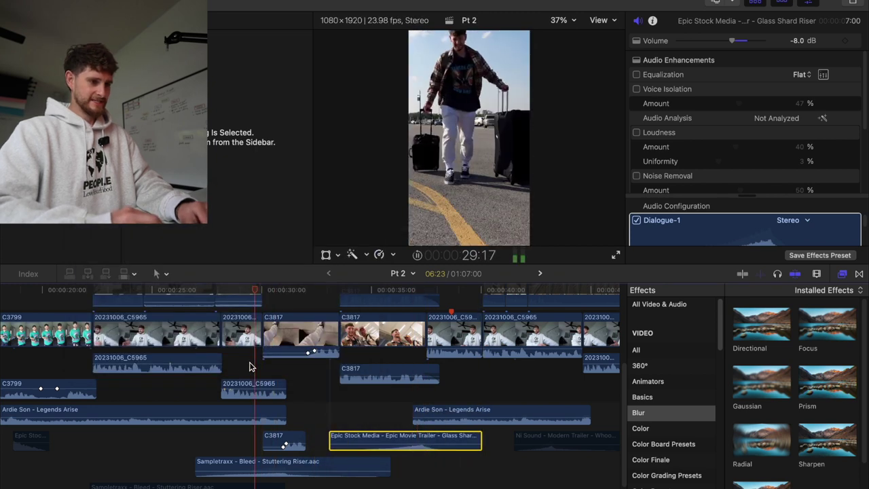
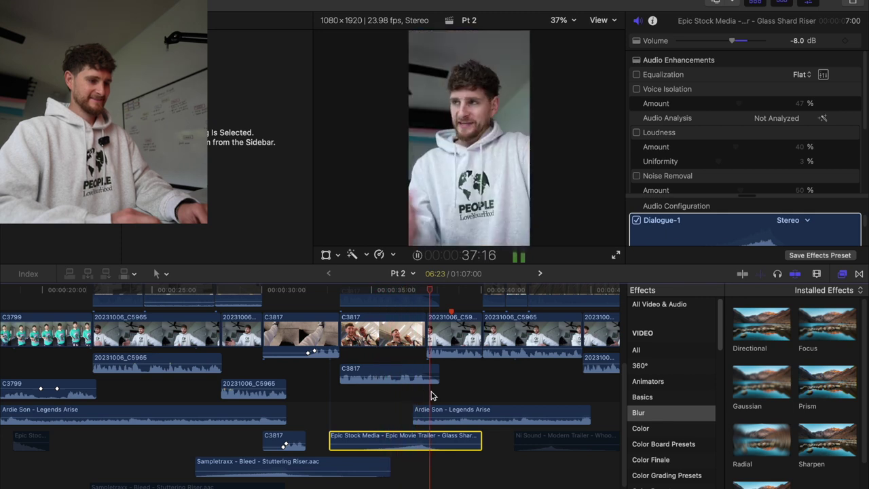
click(410, 397)
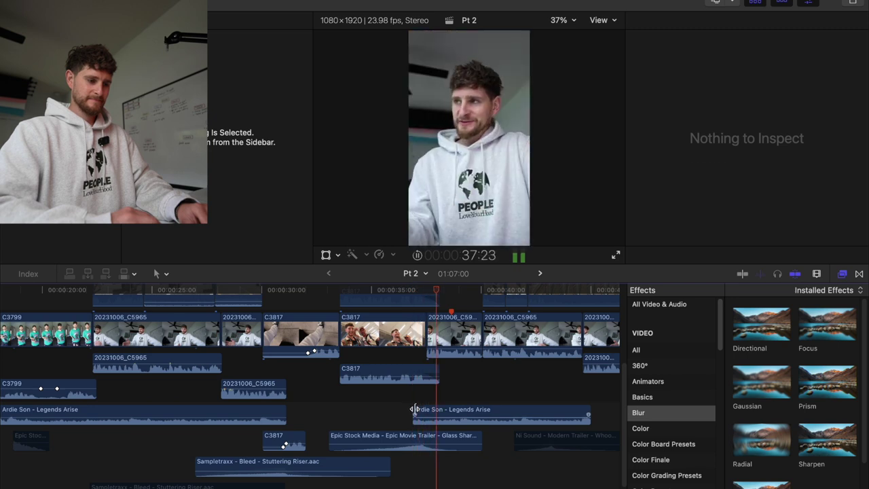
Move the second Legends Arise clip to start at 37:13, shift the Glass Shard Riser about 0.2 seconds later and play the transition
click(414, 408)
click(446, 417)
drag(446, 417, 460, 417)
key(space)
drag(420, 443, 440, 442)
click(400, 411)
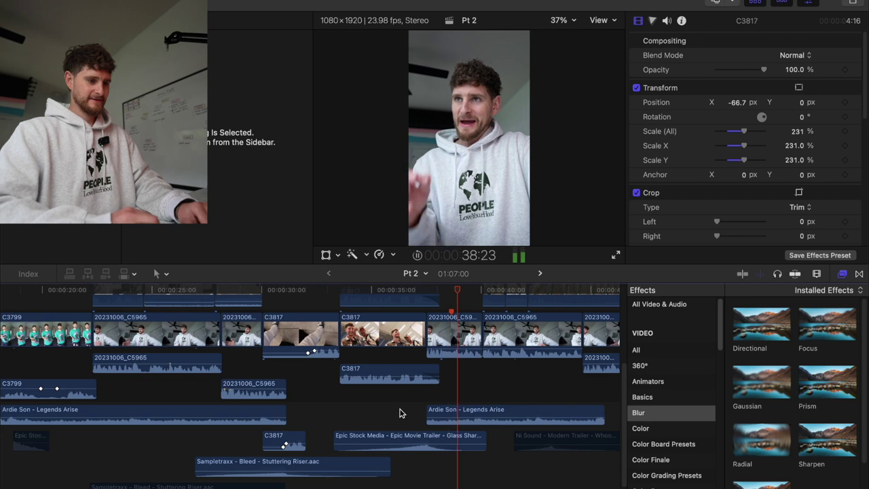
Extend the end of the second Legends Arise clip to a length of 14:05
scroll(399, 412, right, 10)
drag(412, 407, 542, 407)
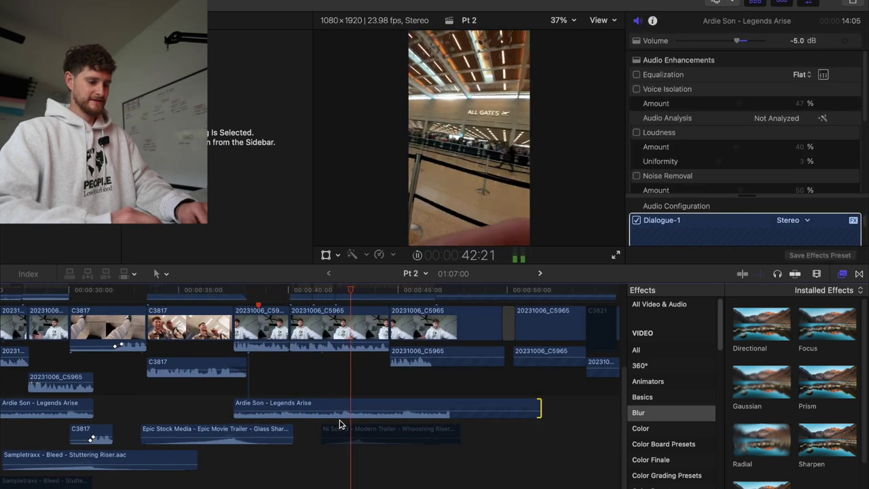
click(391, 391)
Move the disabled Whooshing Riser clip about 1.5 seconds later, enable it and play the section
drag(391, 435, 408, 435)
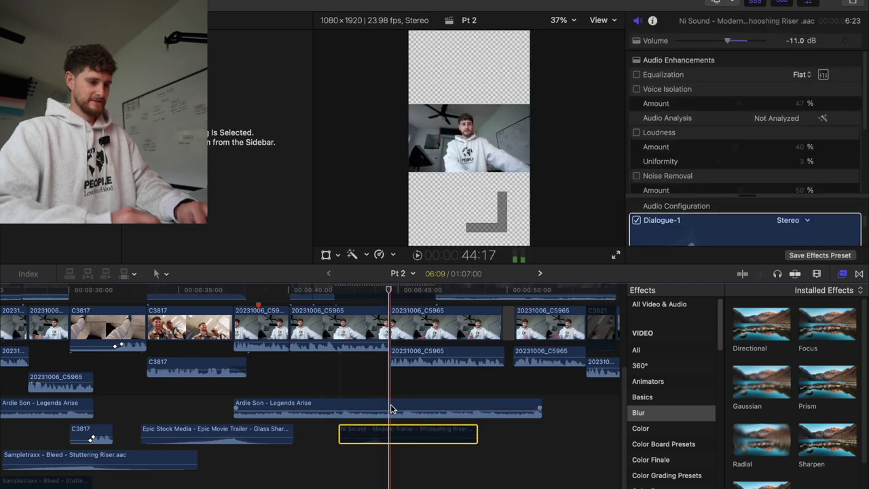
key(super+z)
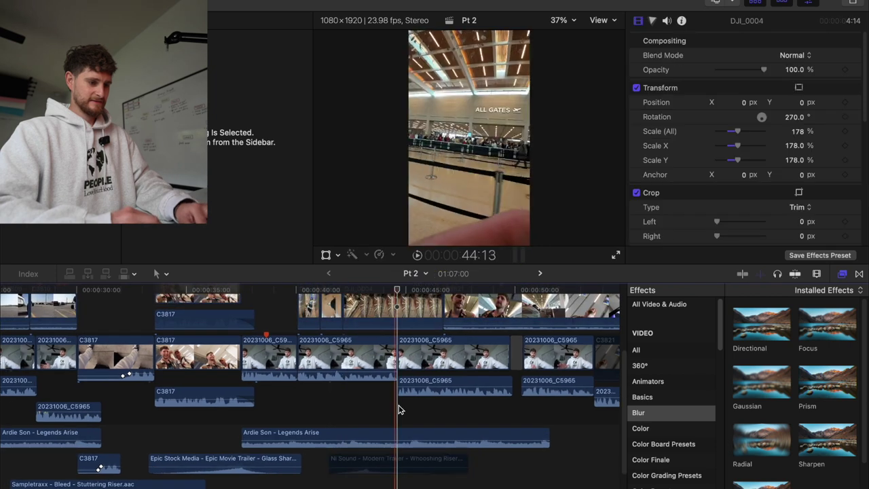
drag(397, 460, 429, 461)
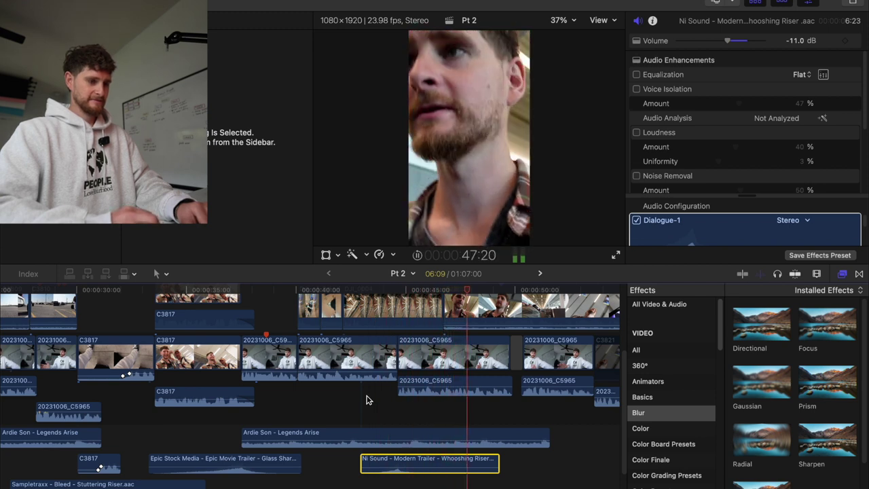
Trim the end of the second Legends Arise clip back to about 49:20, where the talking clip ends
scroll(366, 400, right, 5)
scroll(367, 400, down, 1)
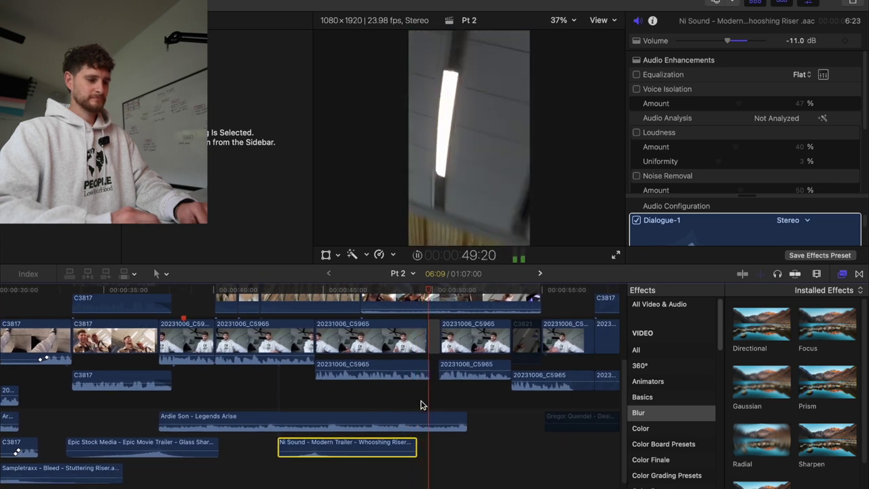
drag(466, 414, 428, 414)
click(428, 399)
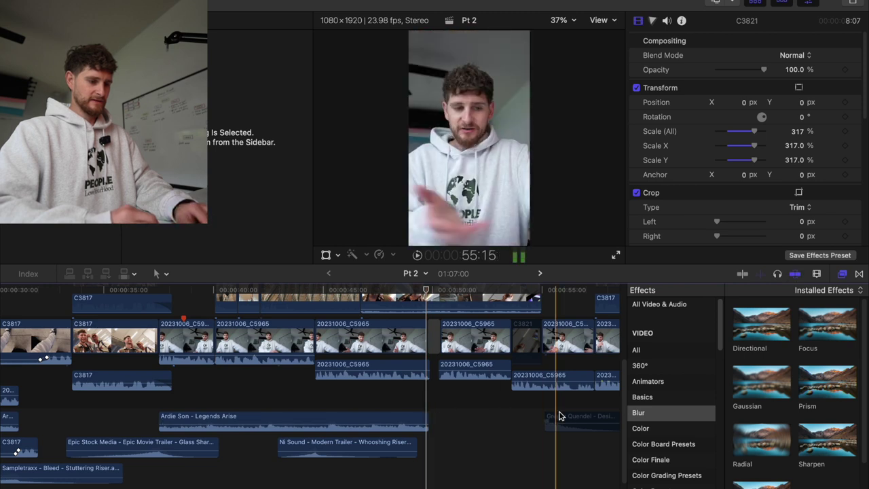
Move the disabled Gregor Quendel hit sound to the end of the second Legends Arise clip, enable it and play through the following clips
drag(505, 416, 443, 427)
key(b)
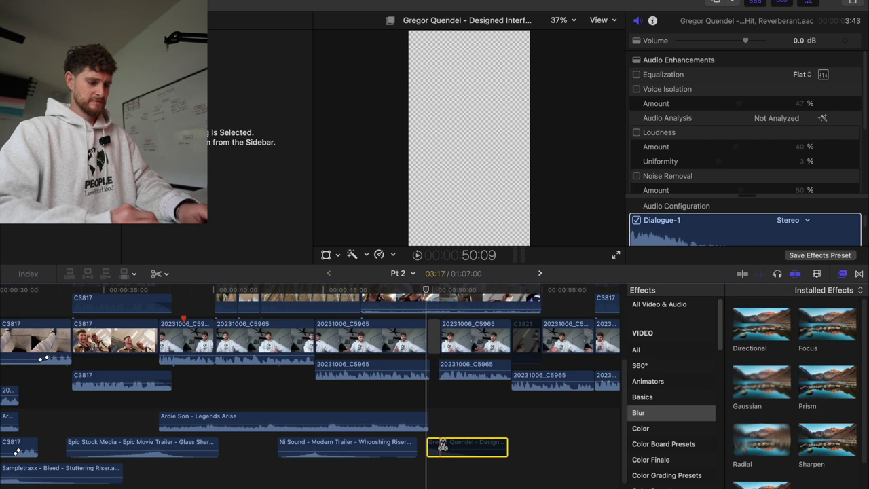
key(a)
key(v)
click(401, 406)
key(space)
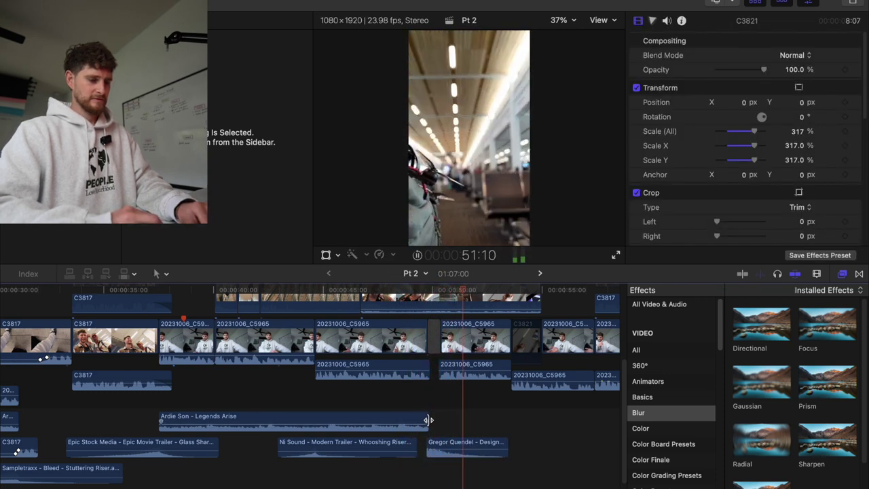
scroll(428, 420, right, 3)
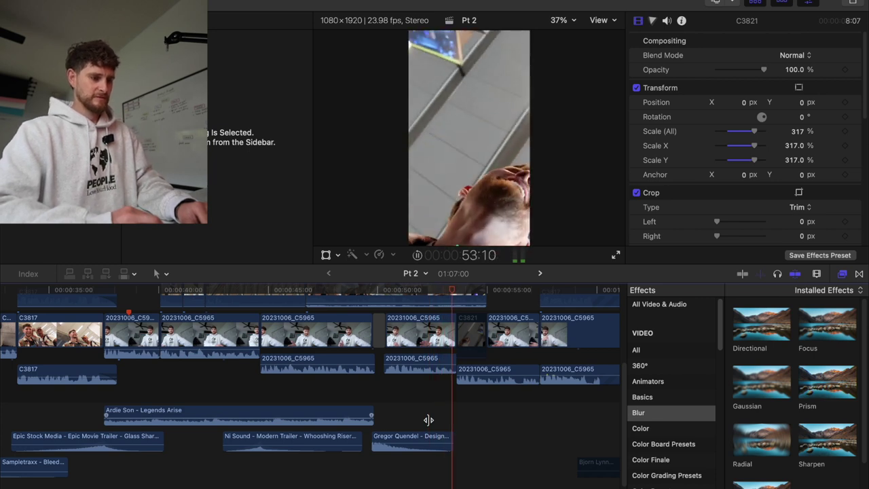
scroll(429, 420, right, 4)
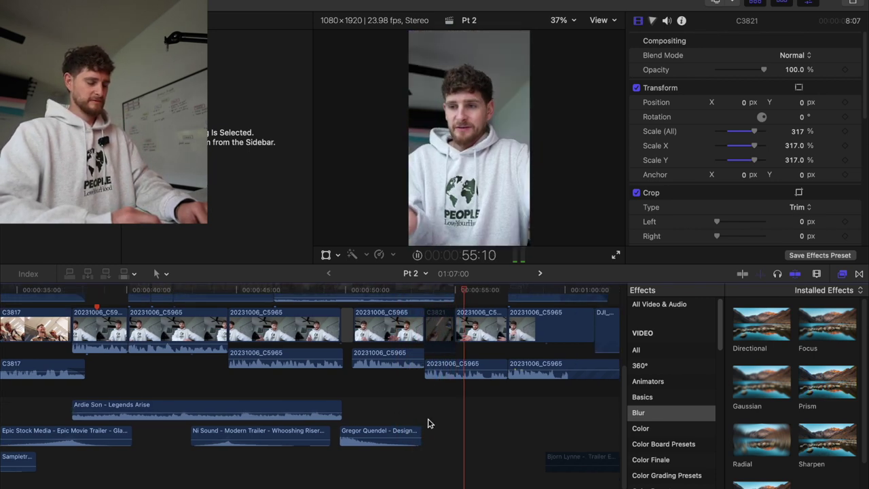
key(super+minus)
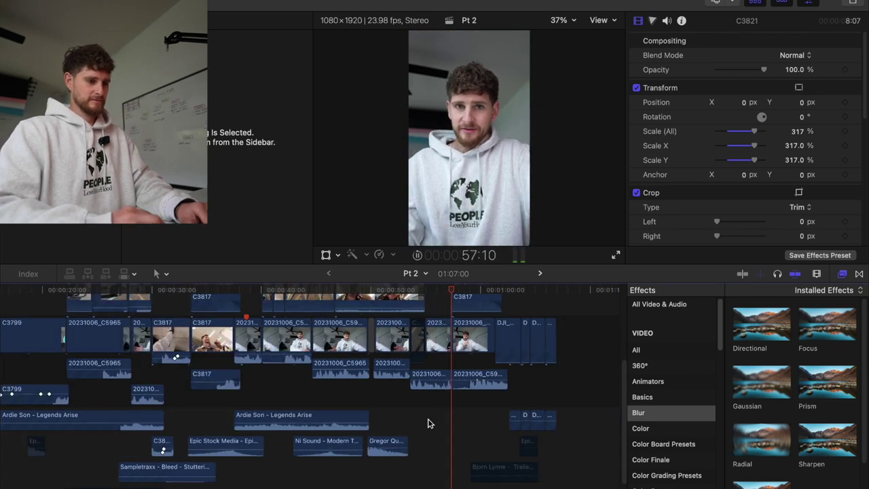
key(space)
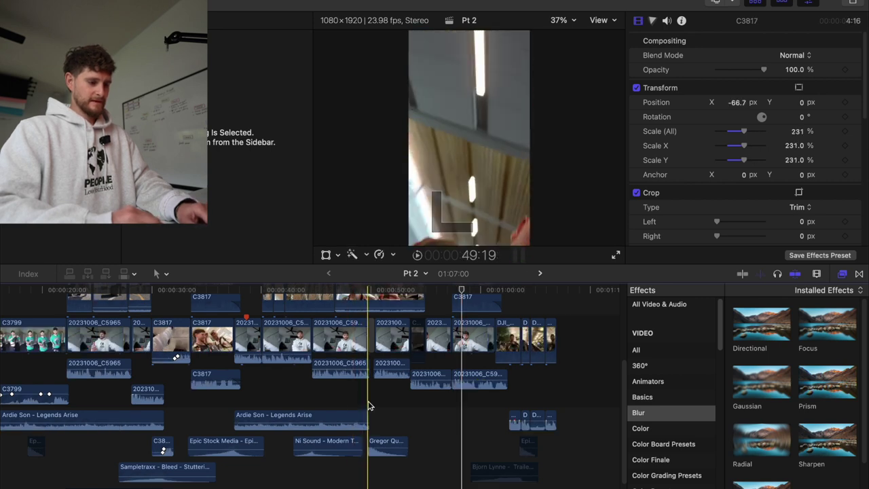
Extend the end of the second Legends Arise clip and cut it at 49:20
scroll(368, 410, up, 8)
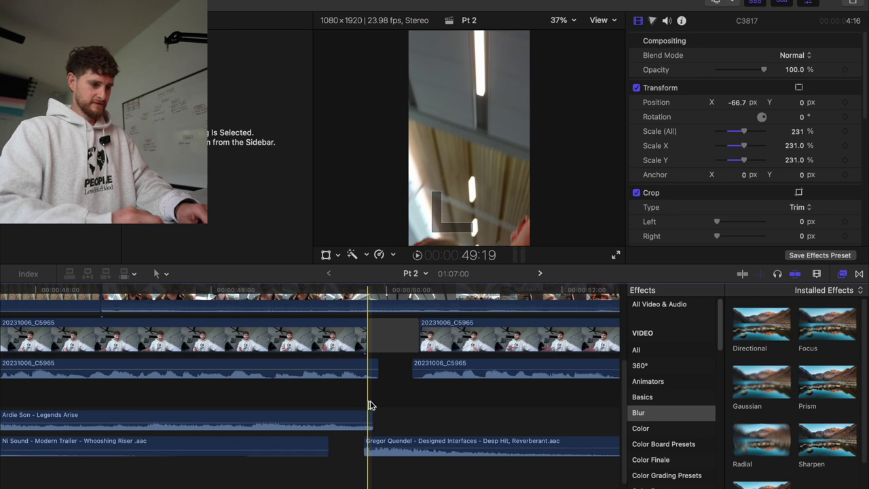
click(373, 403)
drag(373, 413, 521, 414)
key(b)
click(373, 415)
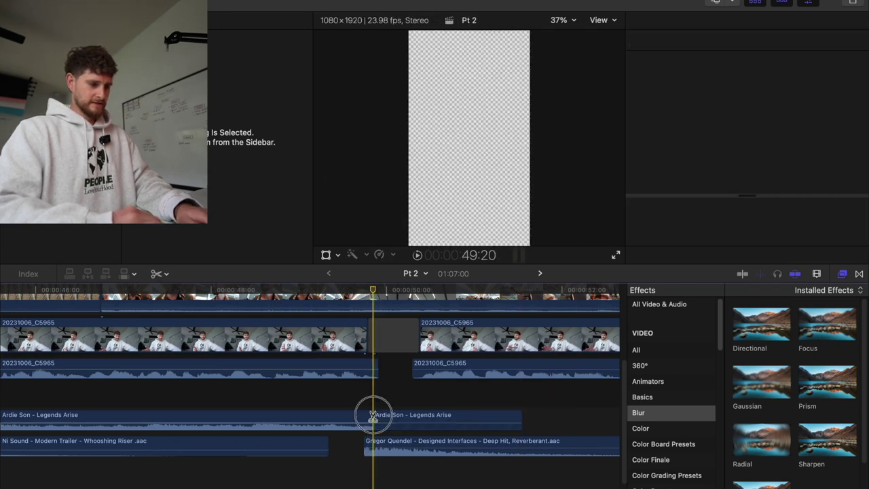
Extend the end of the Legends Arise part after the 49:20 cut to a length of 33:02
key(a)
click(380, 417)
scroll(318, 422, down, 5)
drag(299, 416, 617, 433)
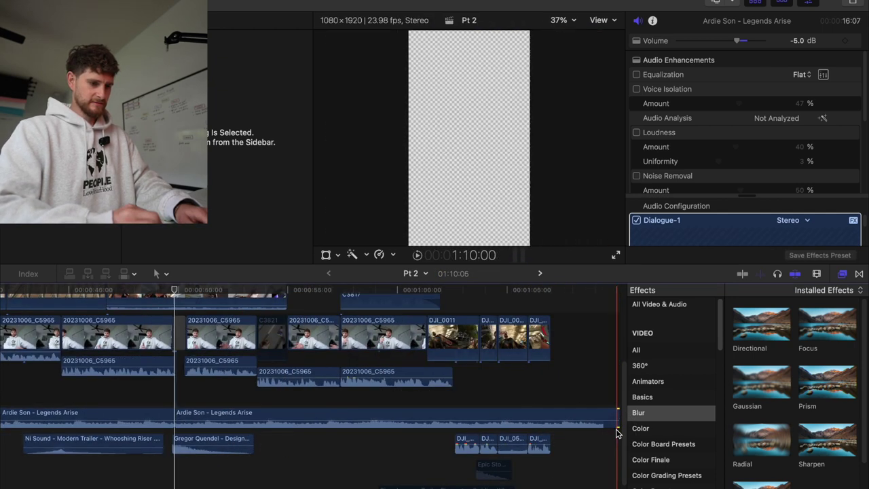
scroll(616, 432, right, 4)
drag(479, 412, 570, 415)
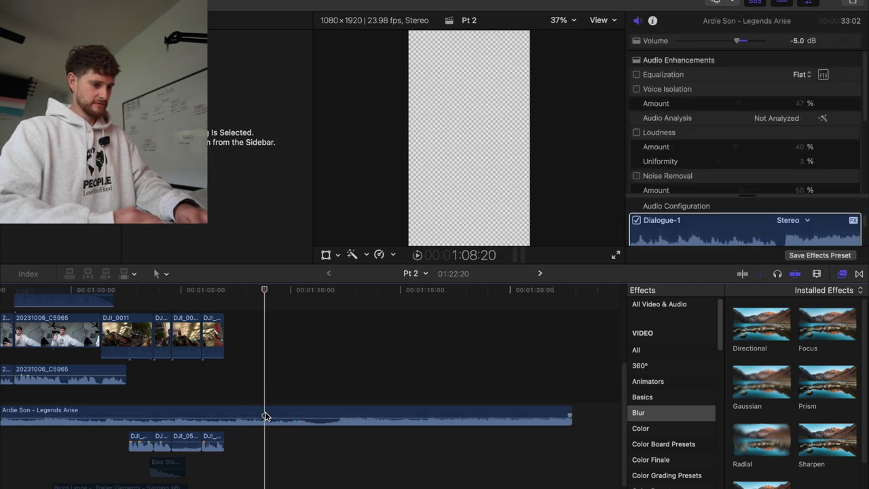
Cut the extended Legends Arise part at about 1:08:20 and delete the portion before the cut
key(super+b)
click(242, 413)
key(Delete)
scroll(240, 413, left, 10)
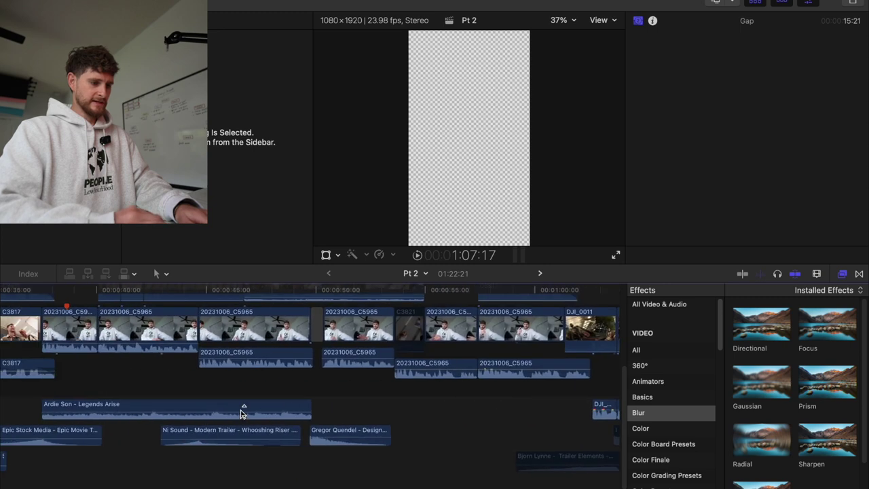
Move the remaining Legends Arise part to start at about 56 seconds, play it and shift it about 0.2 seconds later
click(558, 402)
drag(558, 402, 292, 428)
key(space)
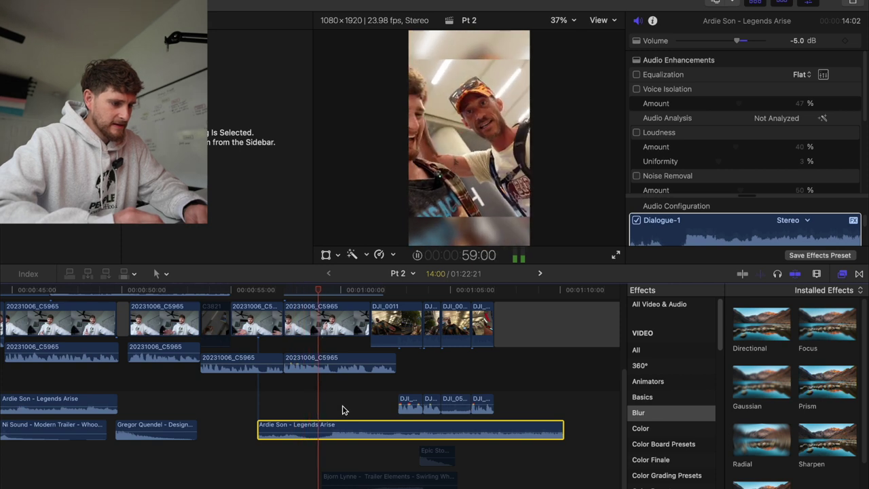
key(space)
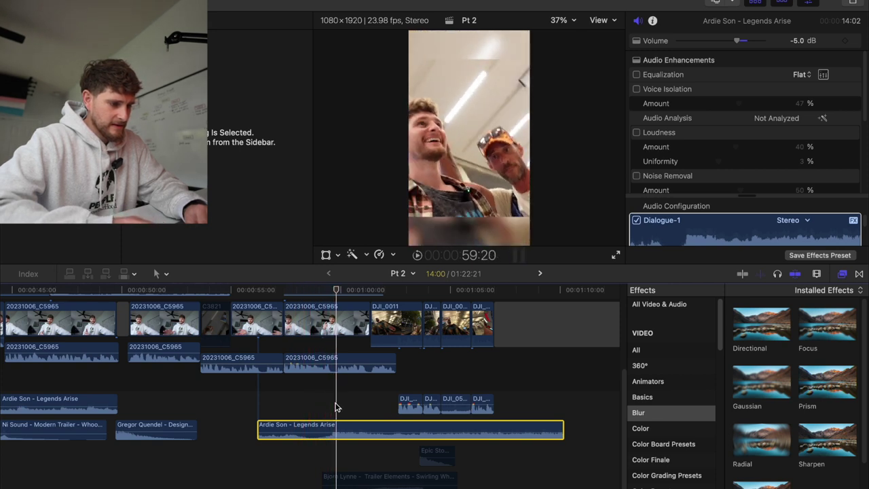
drag(338, 429, 343, 429)
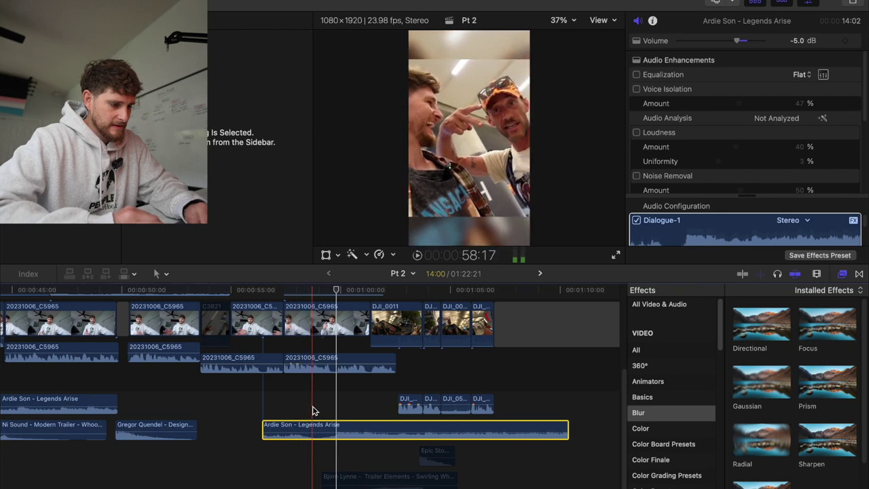
Play the last Legends Arise part and trim its start to just before 58 seconds
click(315, 408)
key(space)
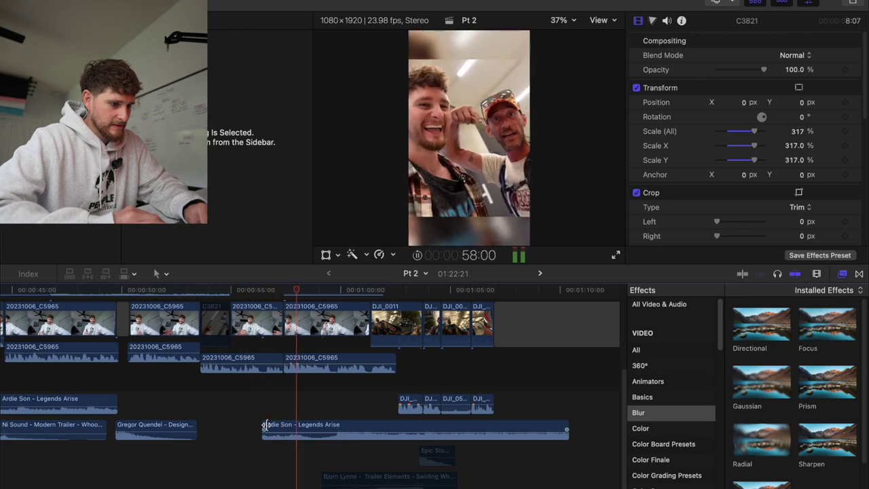
drag(265, 424, 294, 424)
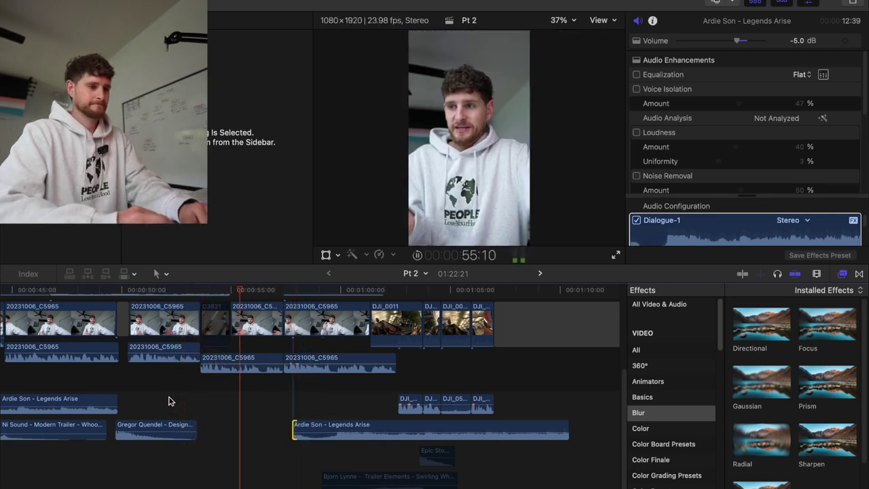
Cut the last Legends Arise part at about 59 seconds and move the short opening piece to start at about 56:06
key(space)
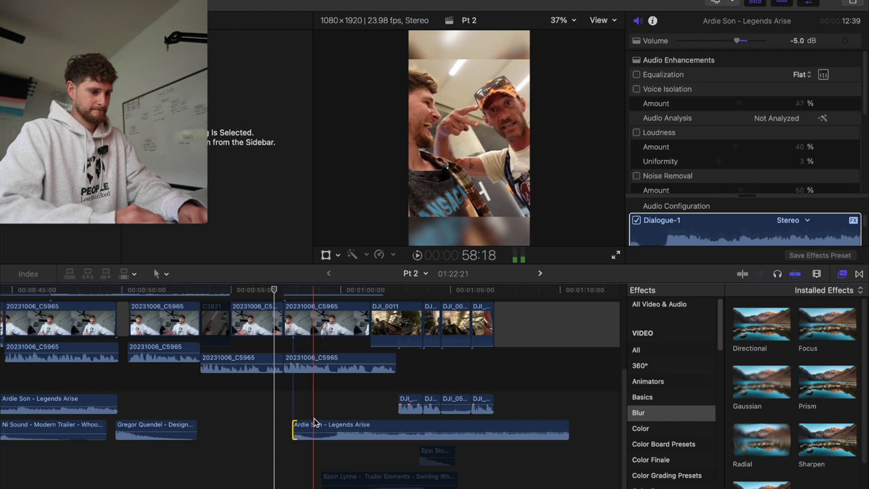
click(314, 412)
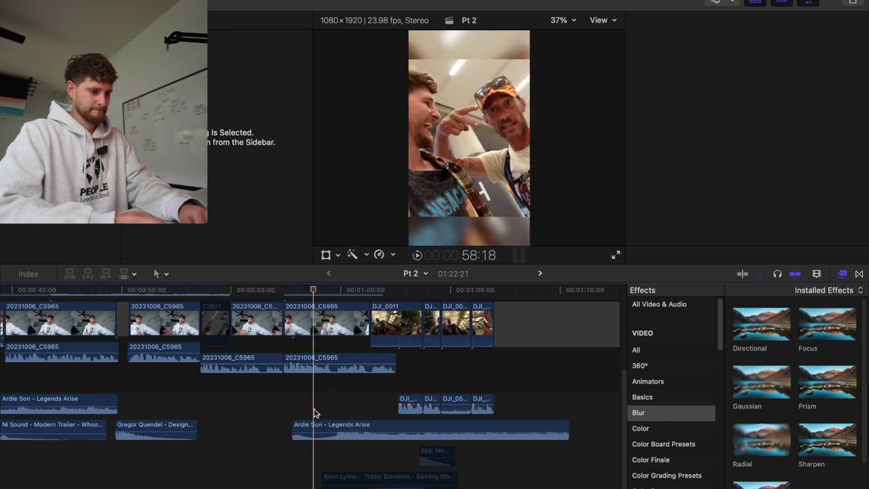
drag(314, 412, 274, 403)
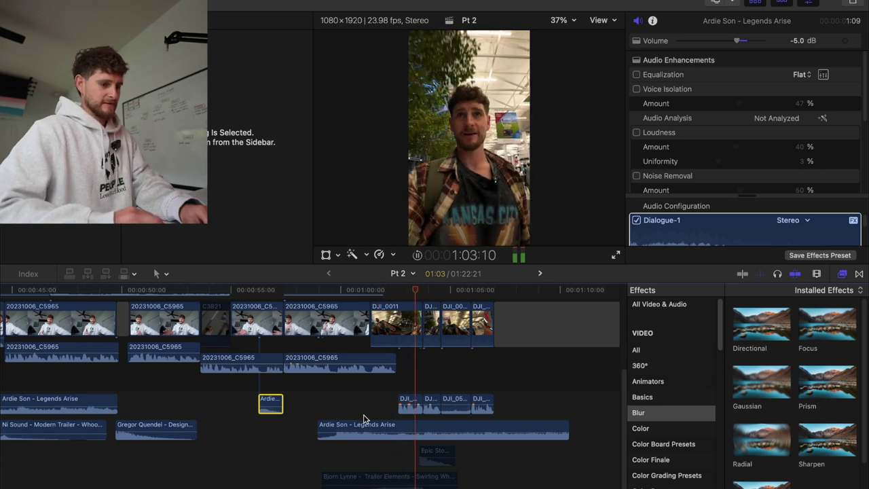
Cut all tracks at the end of the last DJI clip, then delete the trailing gap with its leftover music and the nearby disabled Epic Stock effect
click(497, 382)
key(shift+super+b)
click(518, 319)
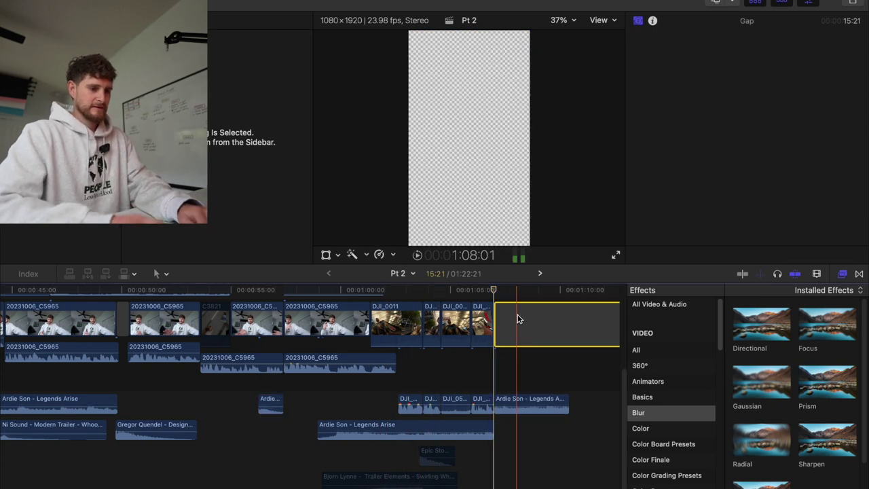
key(BackSpace)
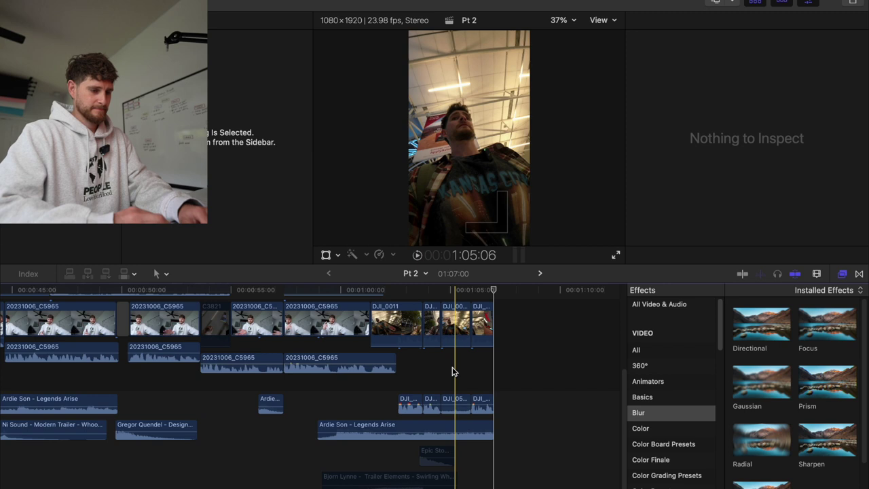
drag(438, 450, 477, 451)
key(Delete)
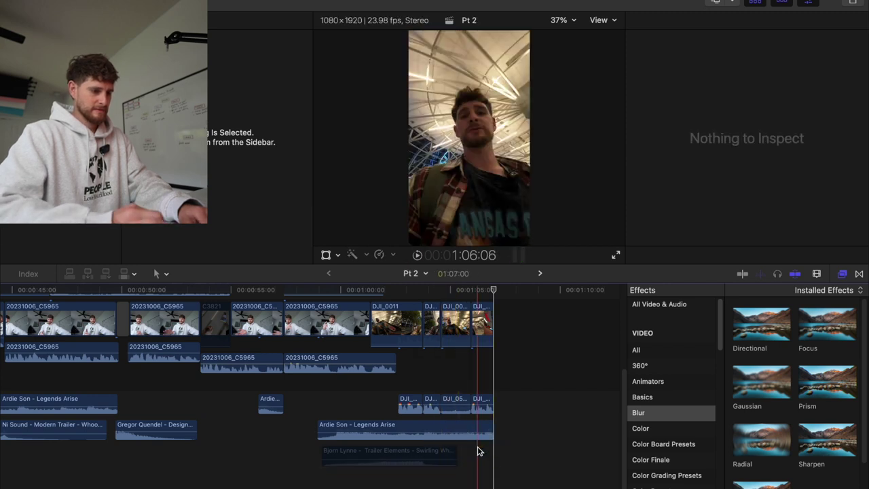
Place a copy of the Gregor Quendel hit under the last DJI clip and remove the part beyond the video's end
drag(144, 425, 493, 456)
click(493, 457)
key(a)
drag(513, 402, 3, 430)
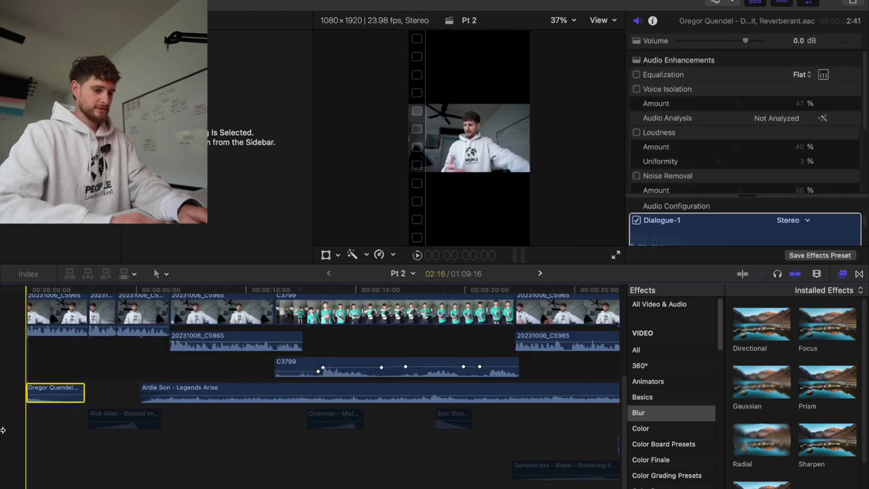
scroll(3, 430, right, 15)
scroll(3, 430, left, 3)
scroll(3, 430, right, 3)
click(303, 384)
key(BackSpace)
scroll(303, 385, left, 8)
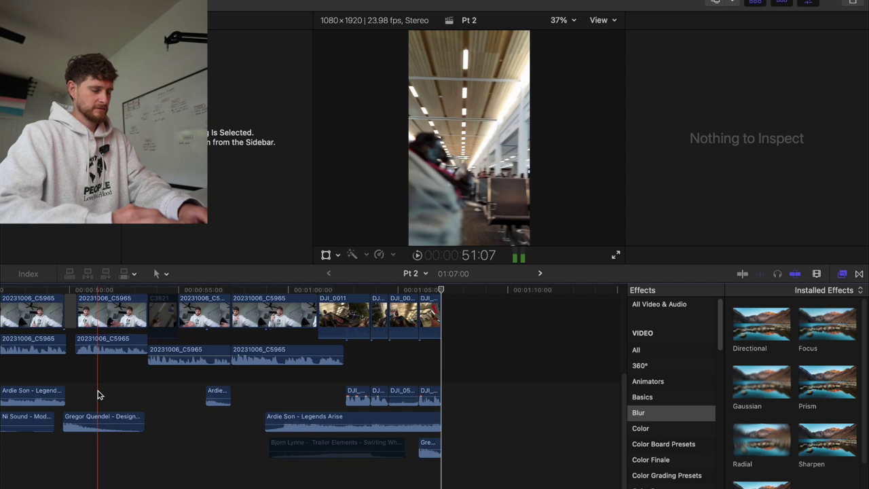
Play the closing section and the opening, and move the opening Gregor Quendel hit to start with the second talking clip
key(space)
scroll(151, 325, up, 3)
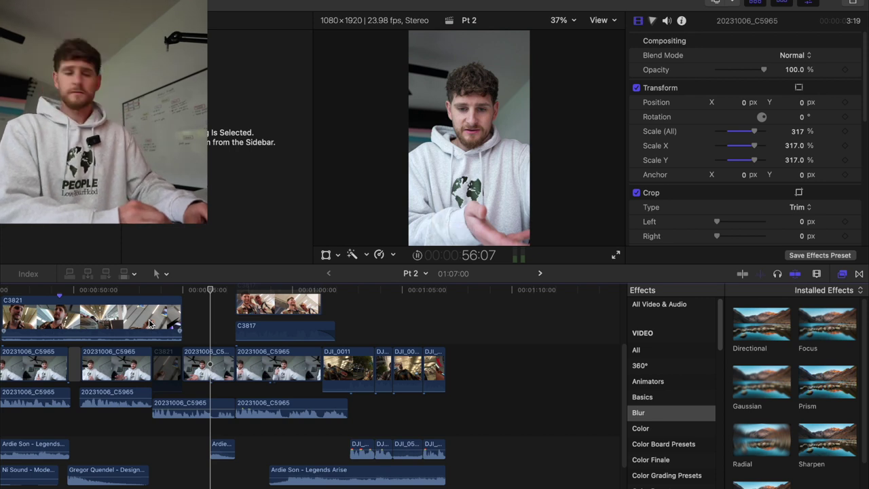
key(space)
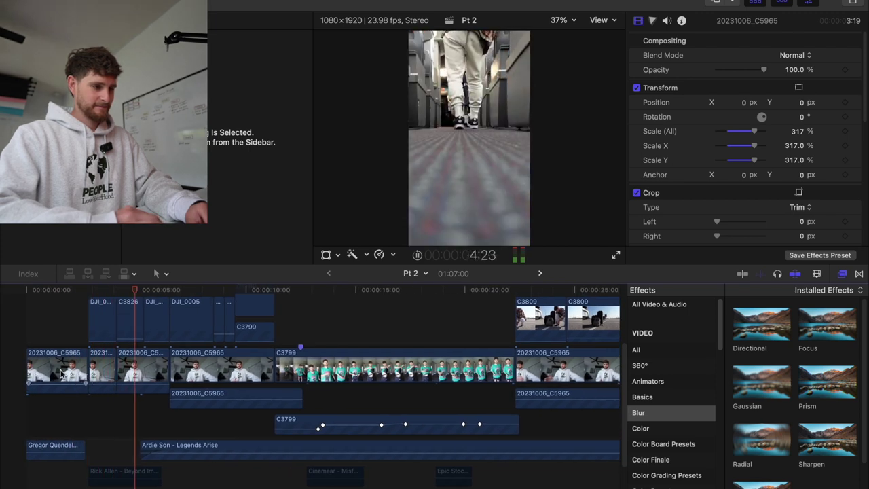
key(space)
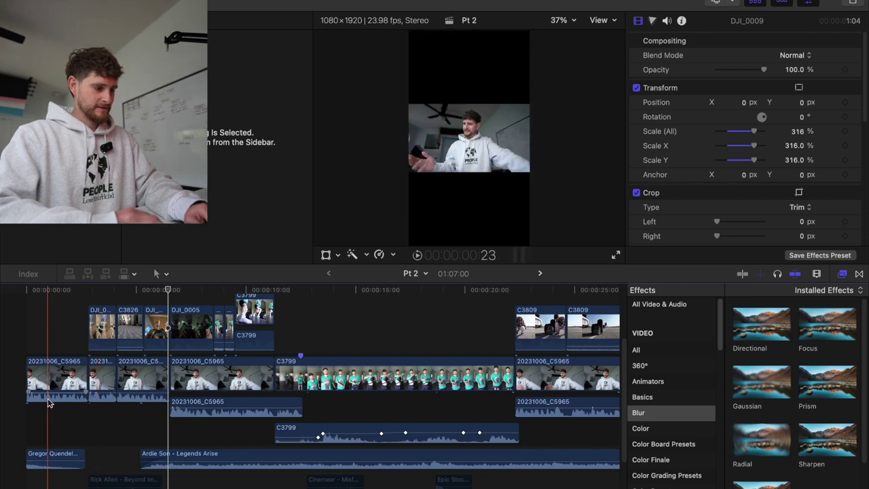
drag(51, 458, 106, 458)
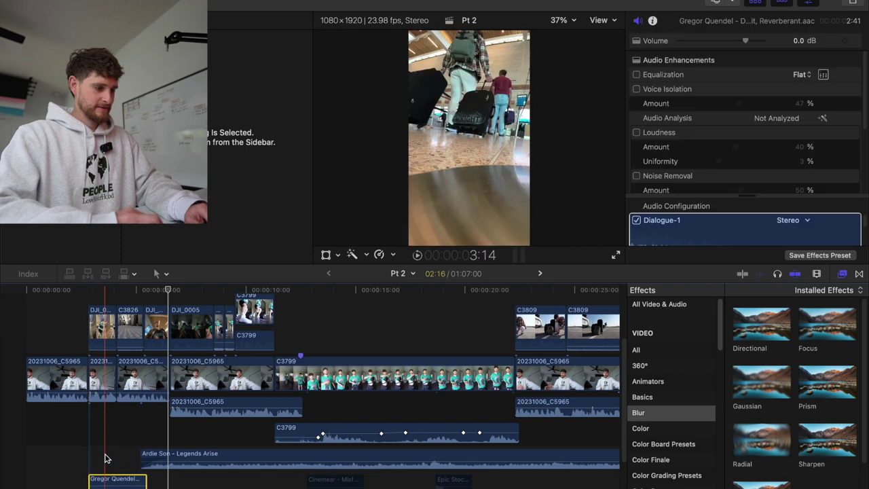
Lift the opening talking clip above the B-roll, starting at about 21 frames, and disable the two talking clips beneath it
drag(39, 428, 36, 354)
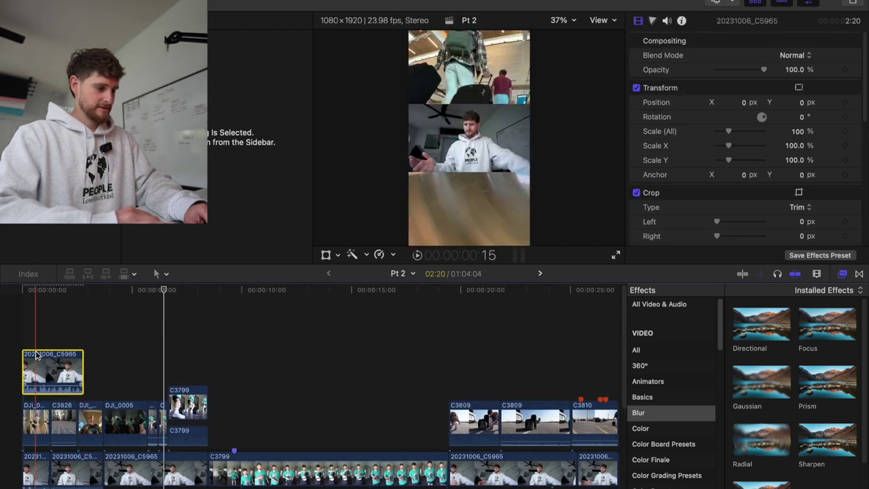
drag(53, 378, 68, 377)
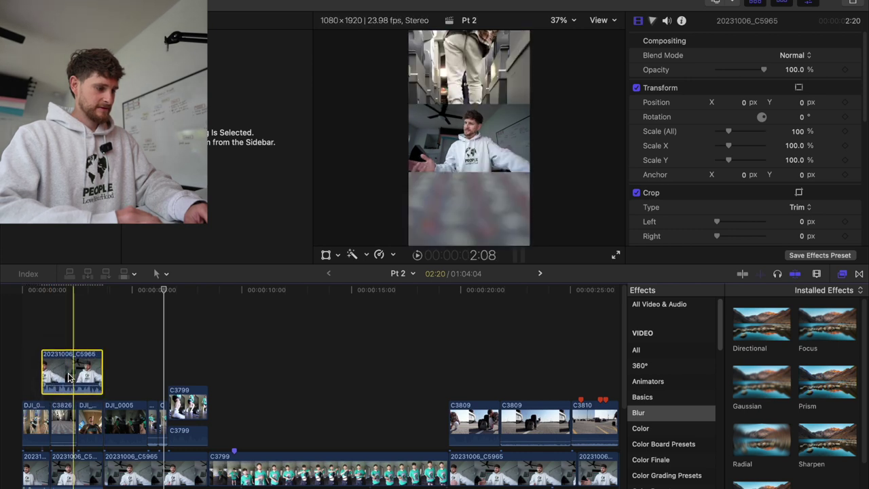
key(space)
key(space)
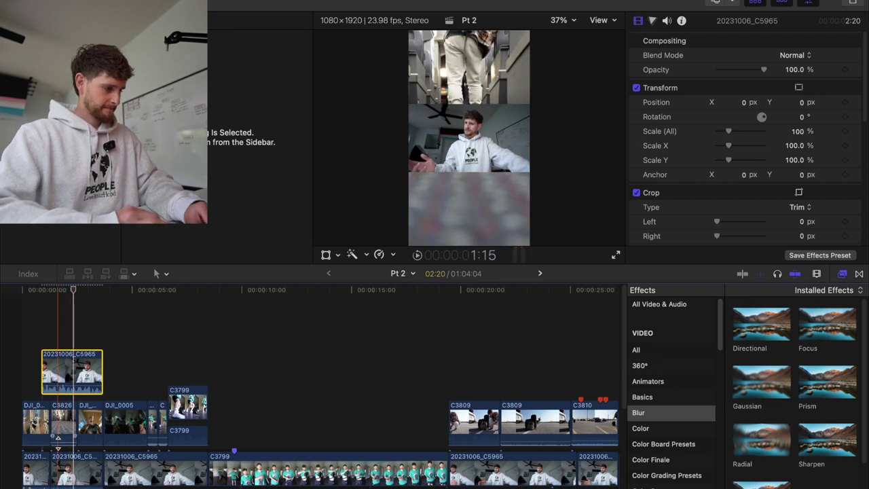
click(58, 469)
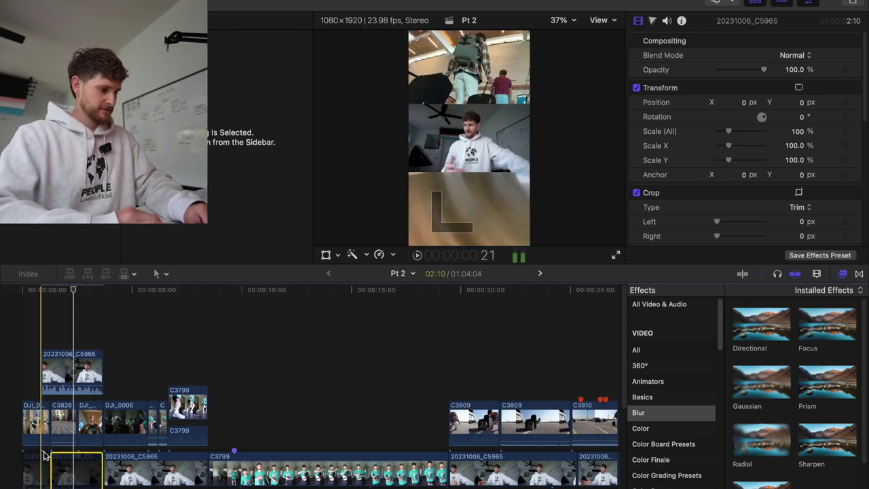
key(space)
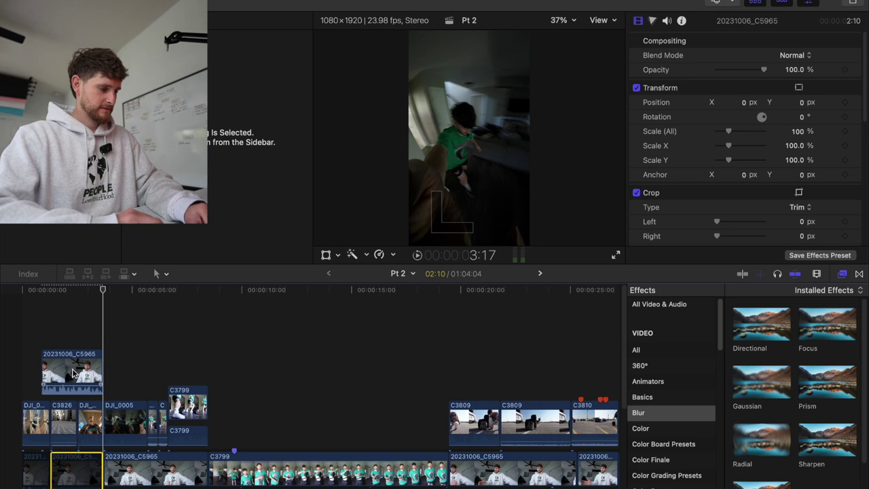
Place copies of DJI_0001 and DJI_0009 back to back above the lifted talking clip, extending DJI_0009 to that clip's end
click(36, 426)
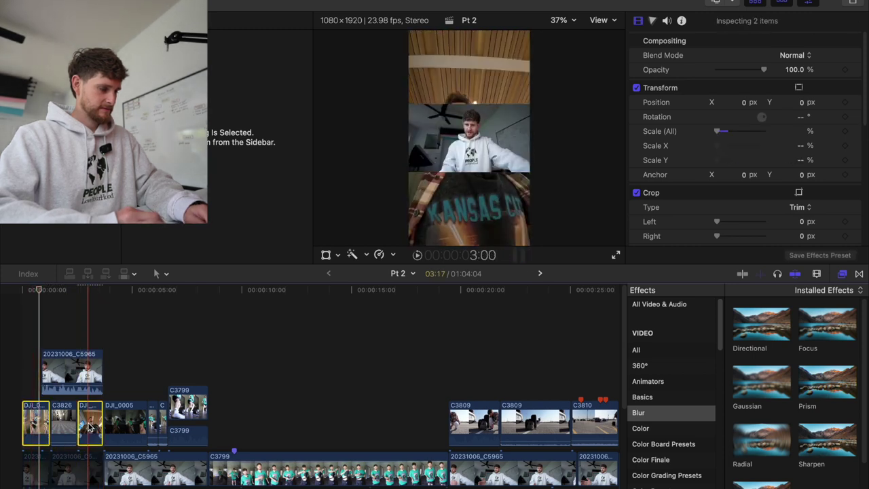
drag(89, 412, 51, 342)
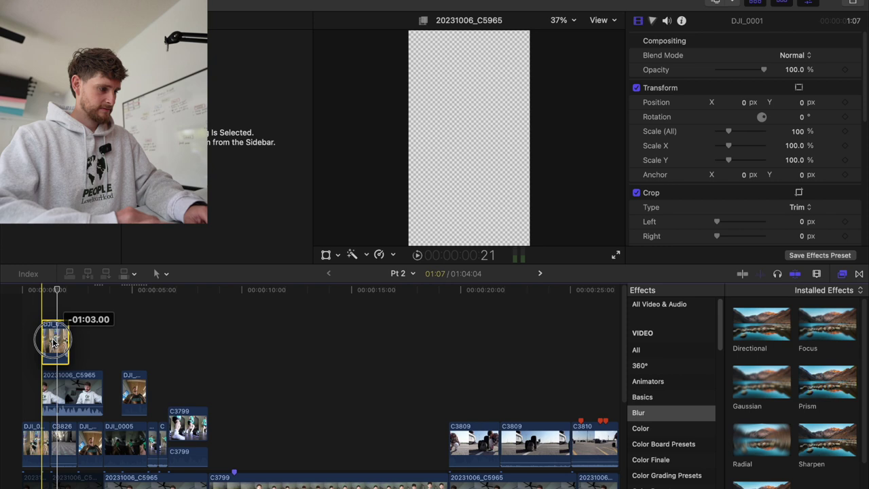
click(124, 377)
drag(124, 377, 103, 339)
key(space)
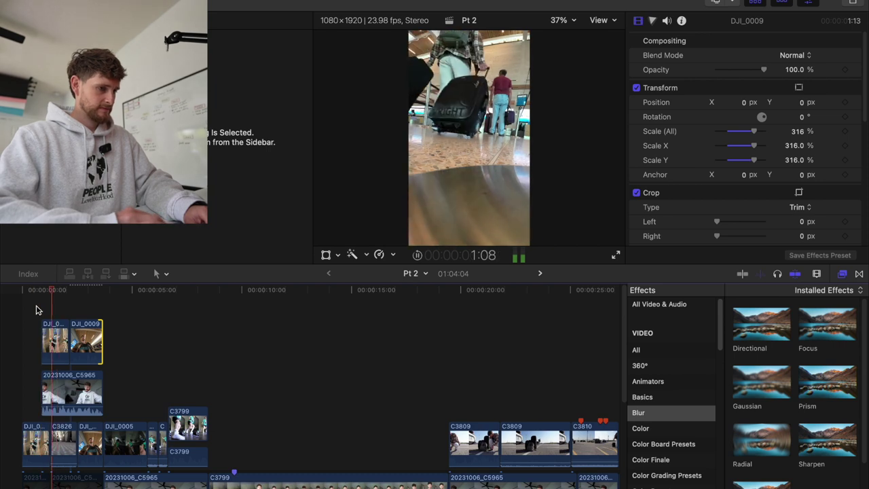
Enable the Rick Allen suckback riser and move it about 1.7 seconds later, across the cut to the first visible talking clip
scroll(36, 310, down, 2)
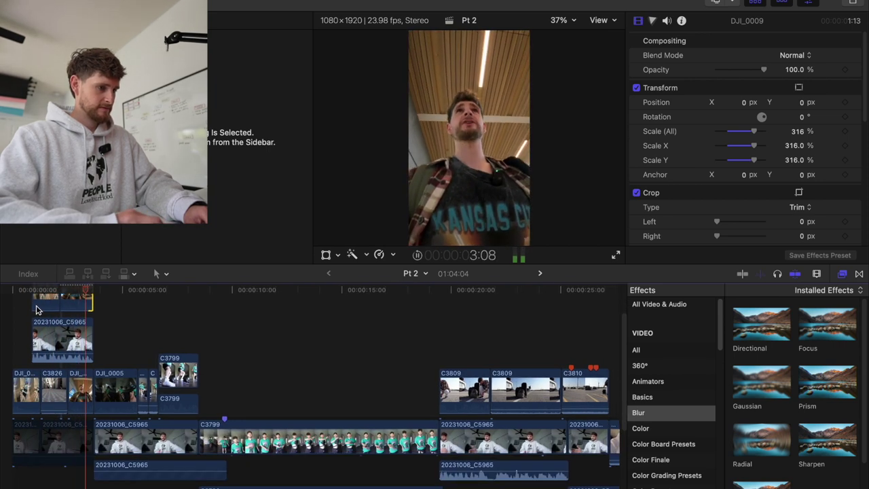
scroll(36, 309, down, 3)
scroll(36, 309, down, 2)
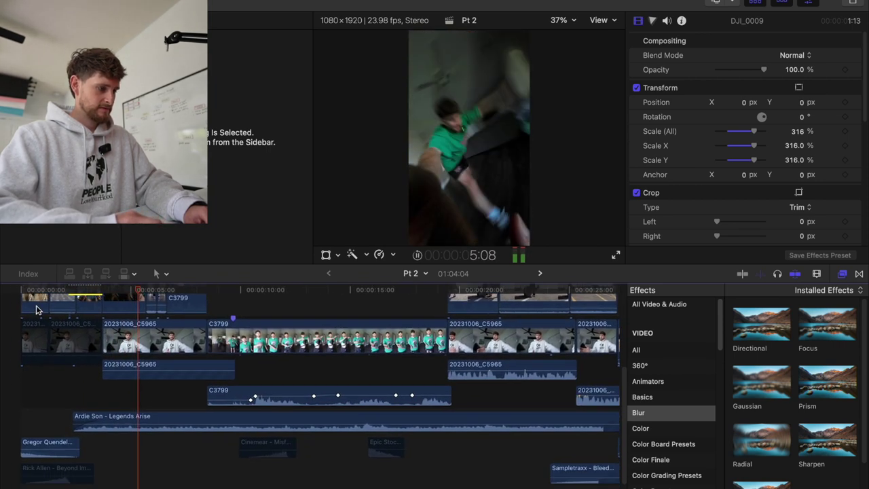
scroll(36, 310, up, 3)
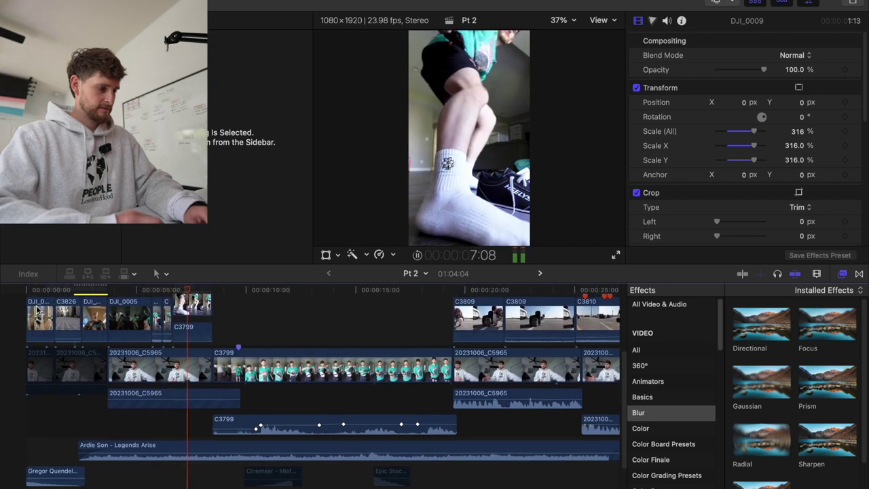
scroll(41, 340, down, 2)
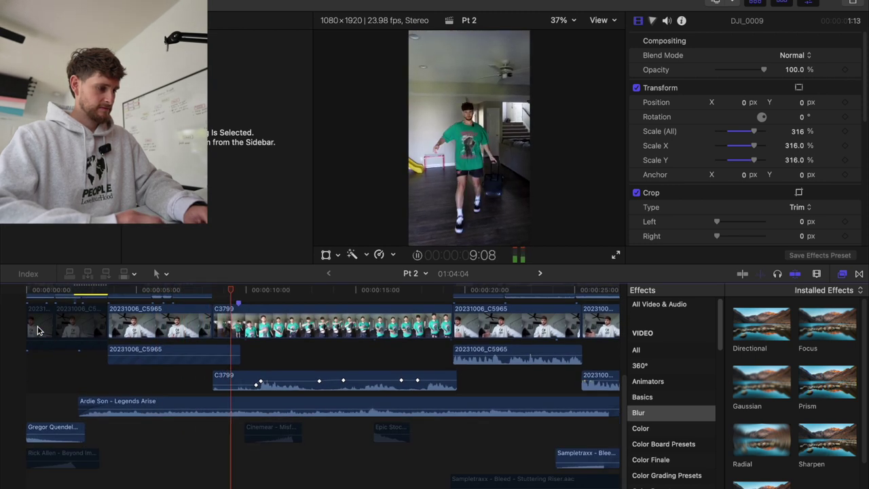
click(107, 389)
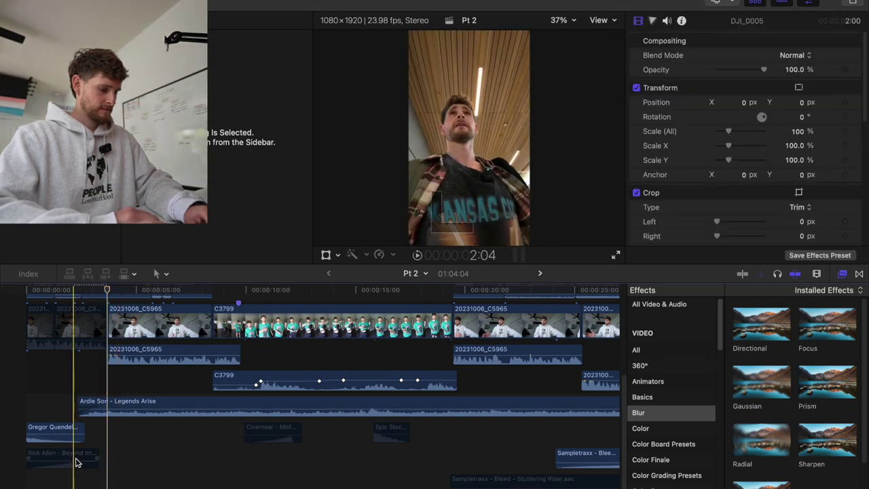
click(75, 462)
drag(77, 460, 115, 459)
key(space)
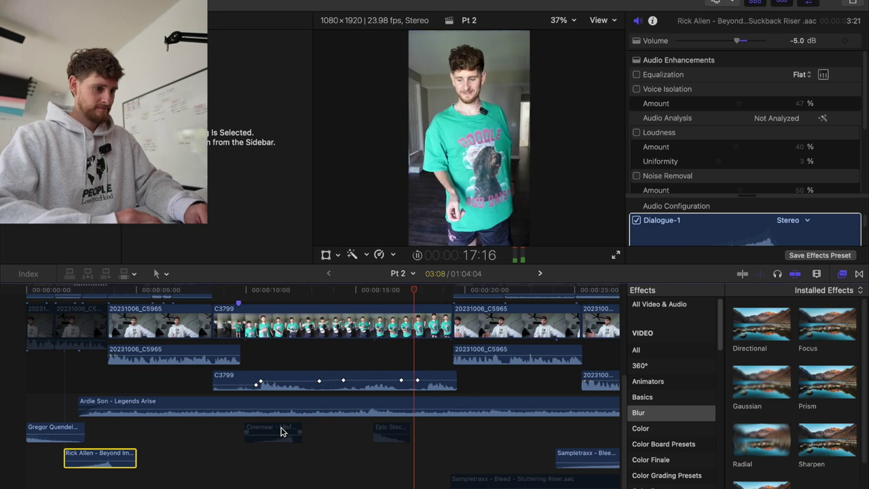
Move the Cinemear electronic riser to start at about 17.5 seconds, enable it and fine-tune its position while playing the cut after C3799
drag(284, 432, 451, 432)
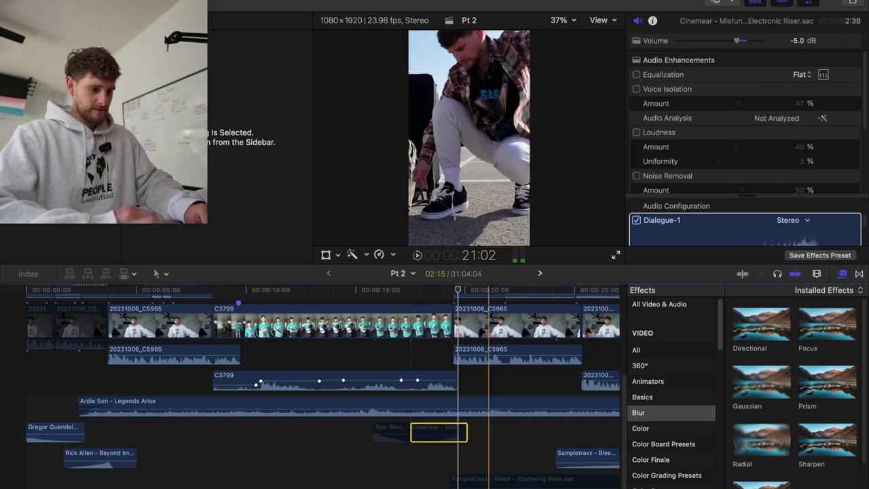
click(442, 452)
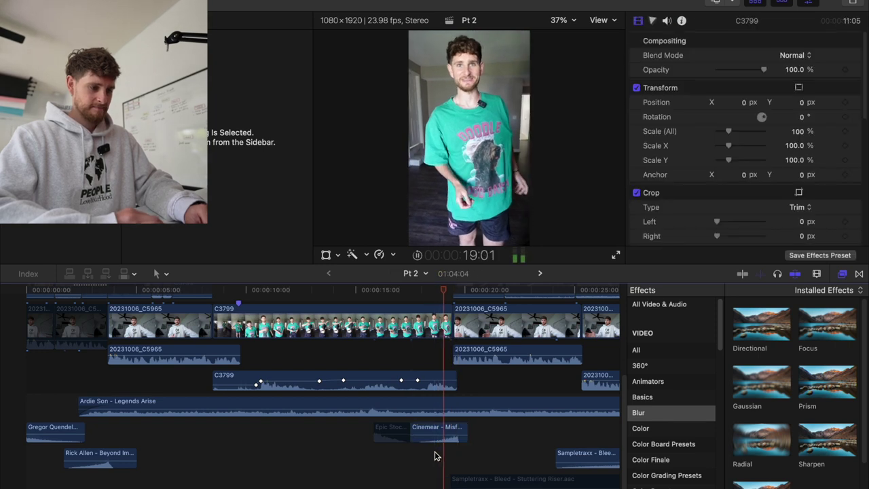
key(space)
drag(451, 432, 448, 437)
key(space)
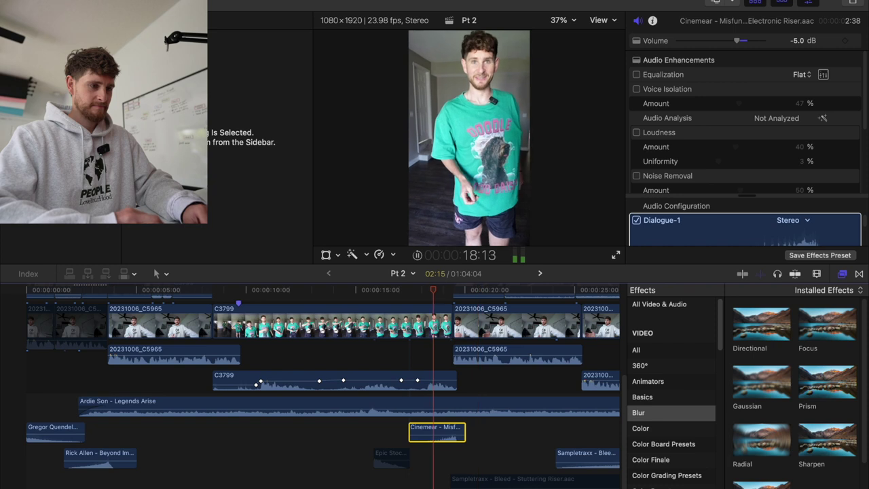
Play the end of C3799 and its following cut, and delete the disabled Epic Stock Media kick impact beneath C3799
scroll(429, 481, right, 3)
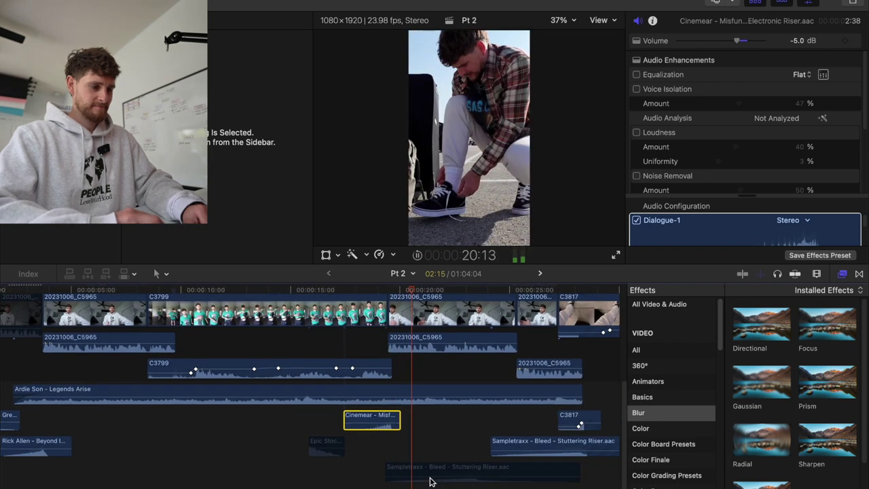
click(324, 446)
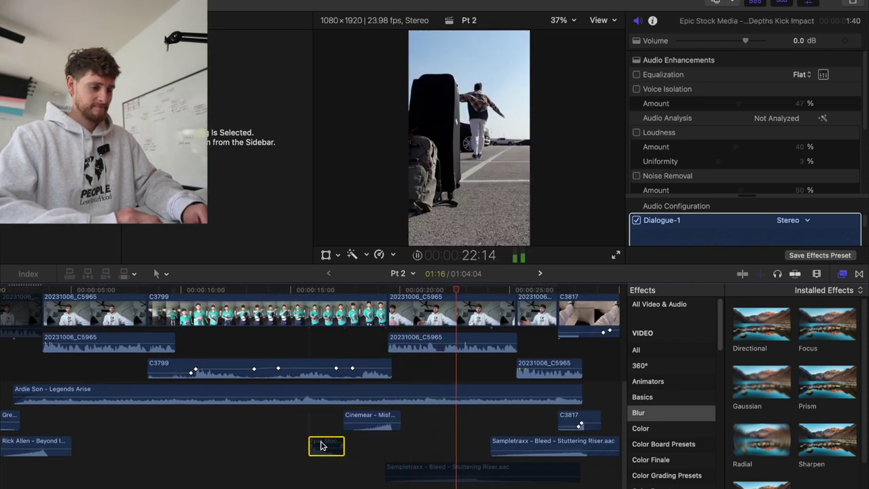
key(space)
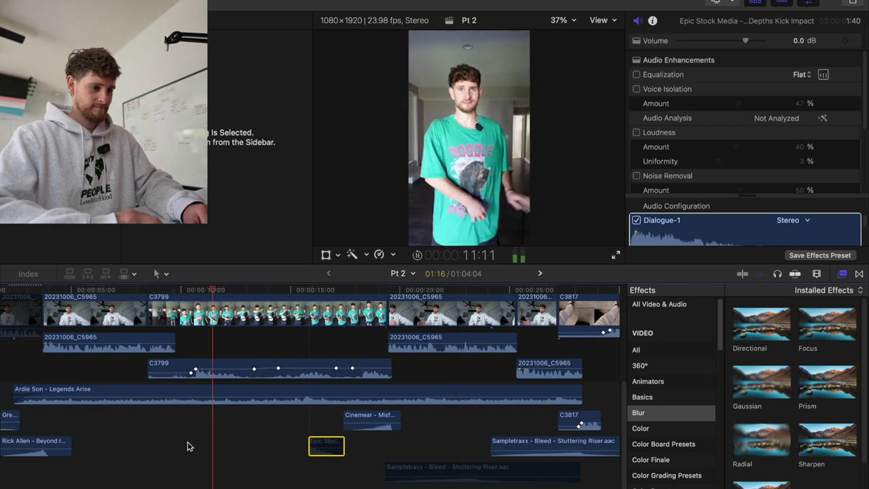
click(188, 444)
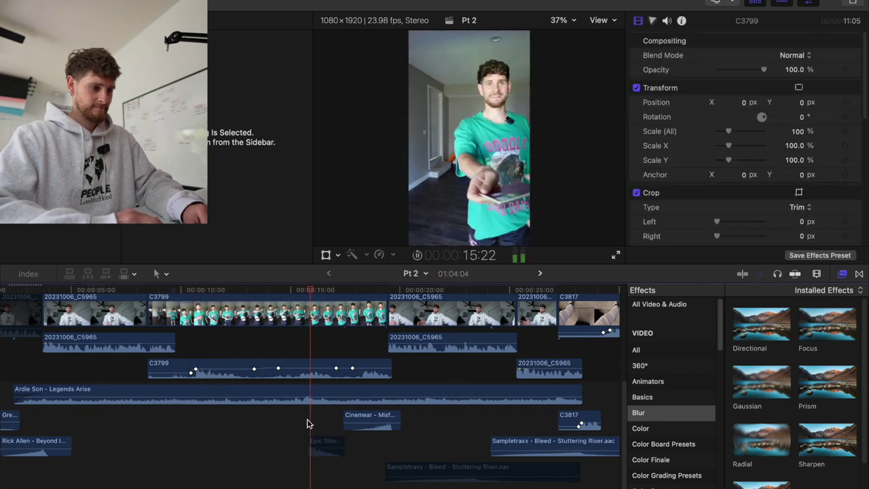
click(153, 441)
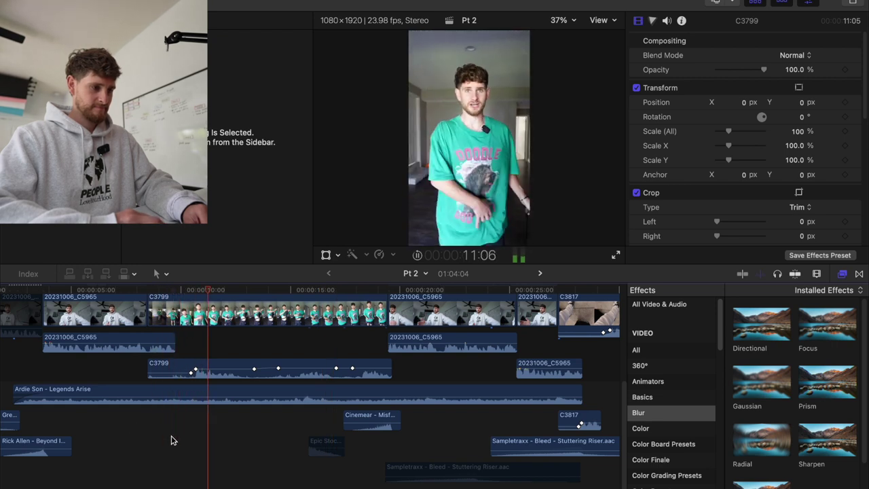
click(339, 445)
key(Delete)
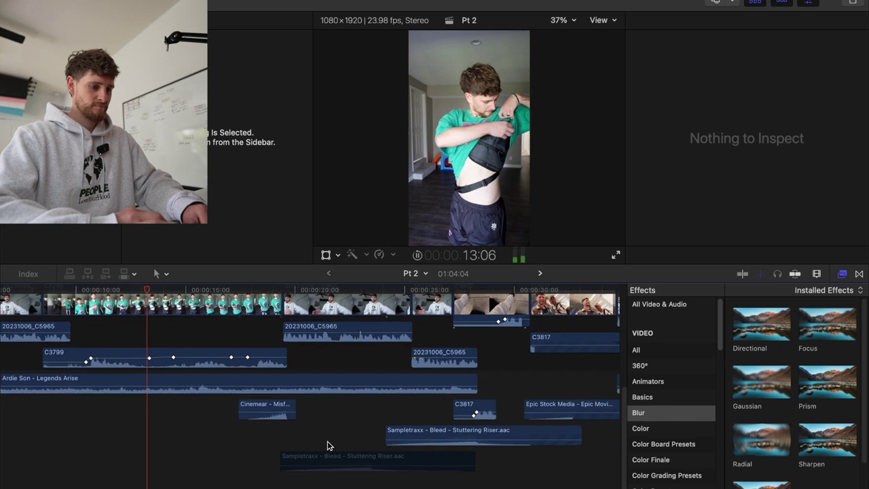
Move the disabled Sampletraxx Stuttering Riser to start at about 15.5 seconds, across the cut after C3799, and enable it
scroll(327, 445, left, 5)
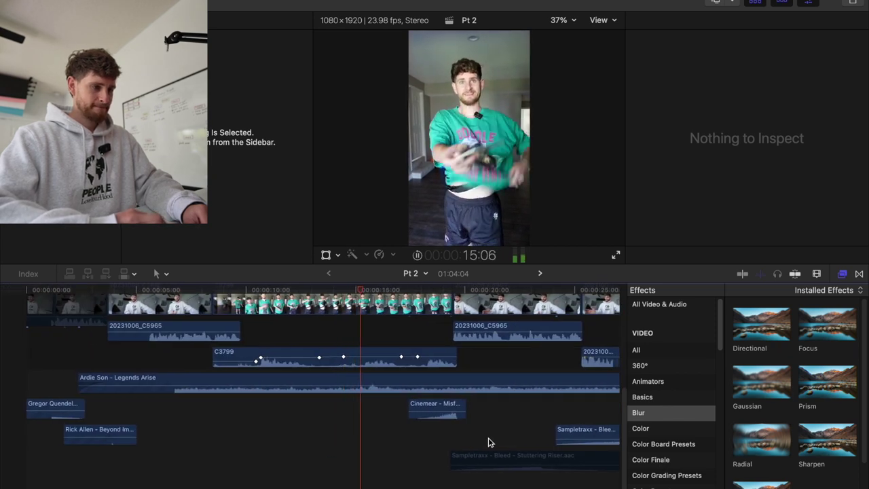
click(548, 462)
drag(549, 462, 474, 459)
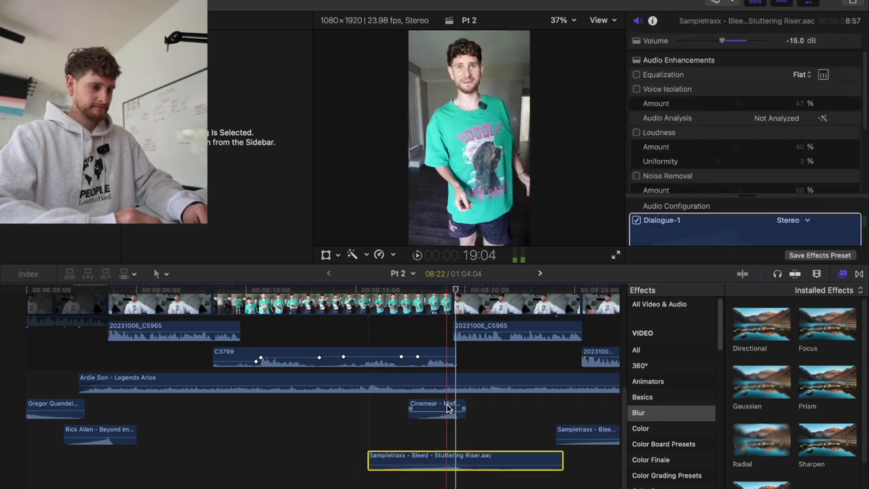
Disable the Cinemear electronic riser, play the cut after C3799 without it, and delete it
click(447, 409)
key(v)
click(365, 422)
key(space)
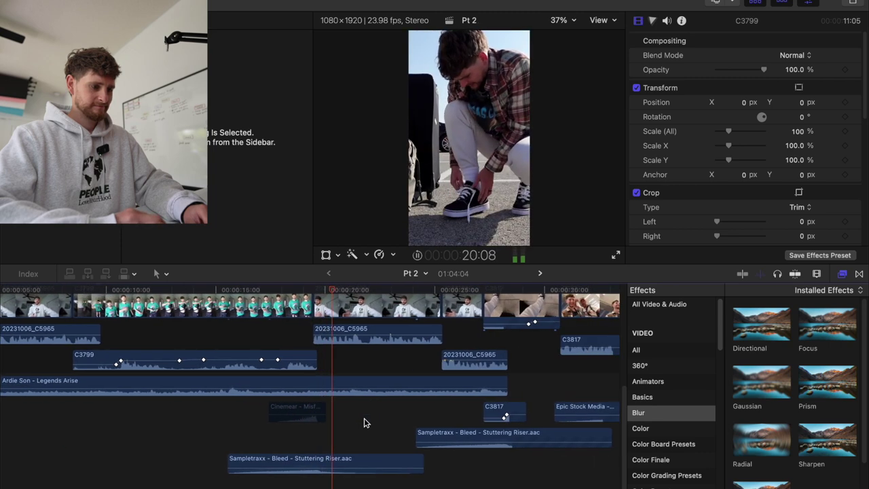
click(303, 408)
key(Delete)
click(315, 417)
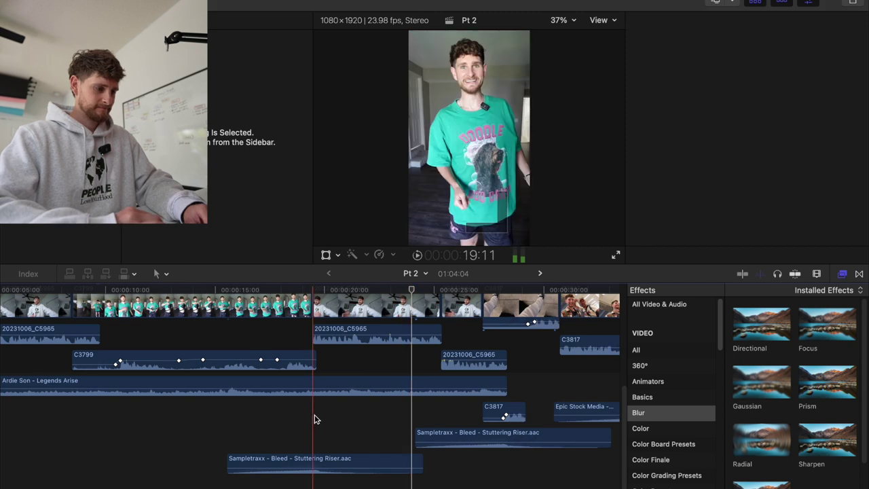
key(space)
scroll(315, 419, left, 5)
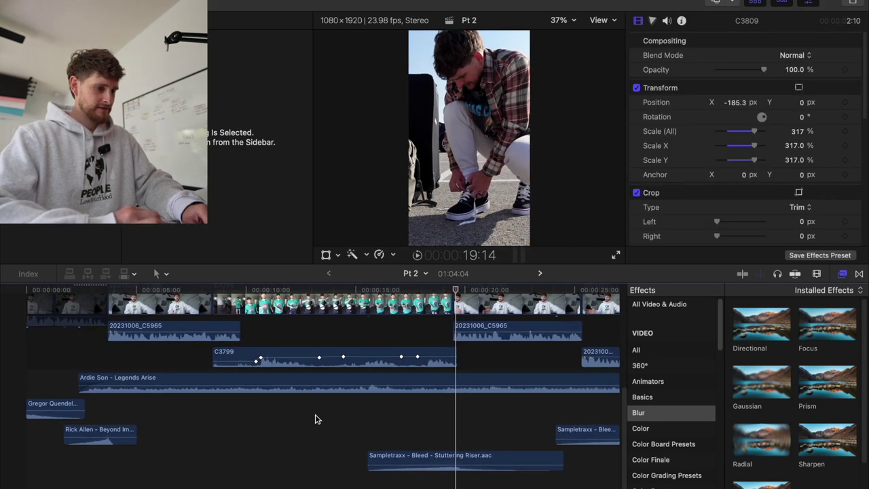
Copy the disabled Epic Stock Media Depths Kick Impact beneath C3798 in the Pt 1 project
click(541, 274)
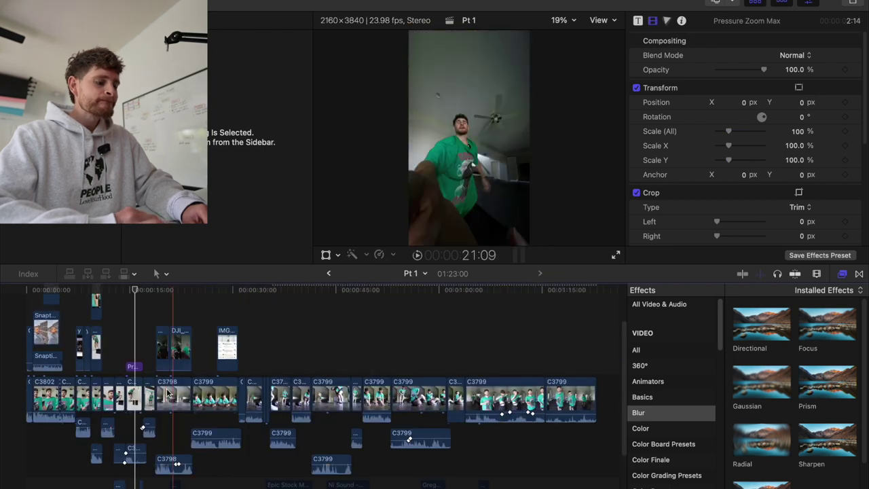
scroll(166, 392, down, 5)
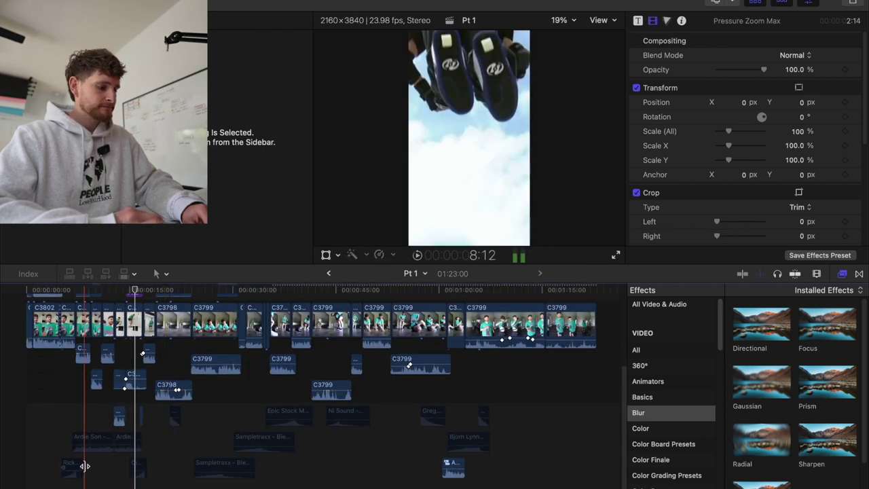
key(super+equal)
click(267, 416)
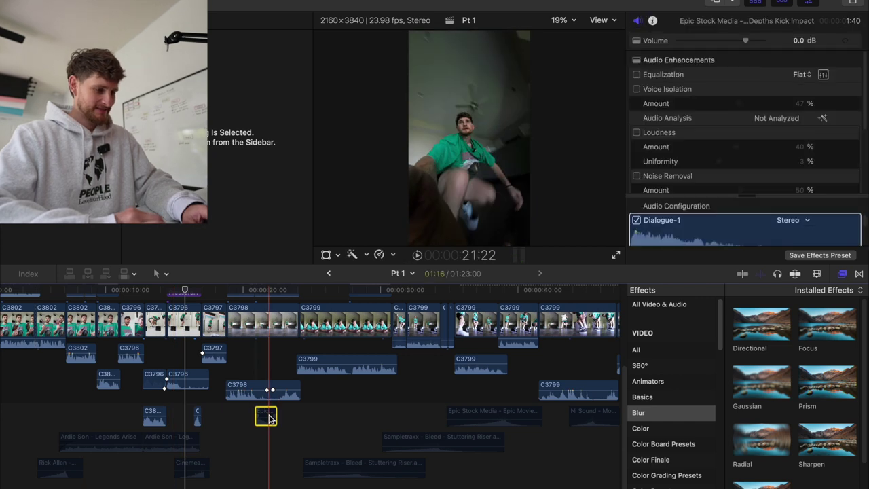
In Pt 2, nudge the Stuttering Riser slightly earlier and paste the kick impact, aligning it with the start of the talking clip after C3799
click(330, 274)
scroll(437, 369, down, 3)
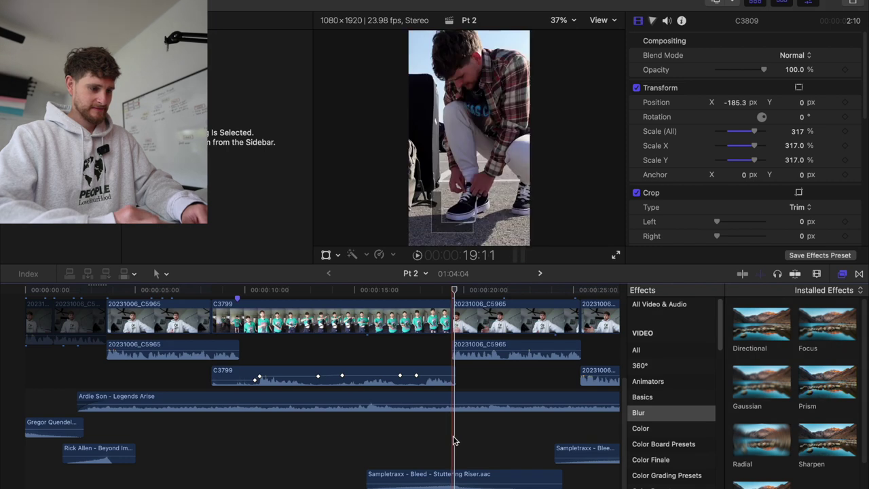
drag(458, 472, 459, 460)
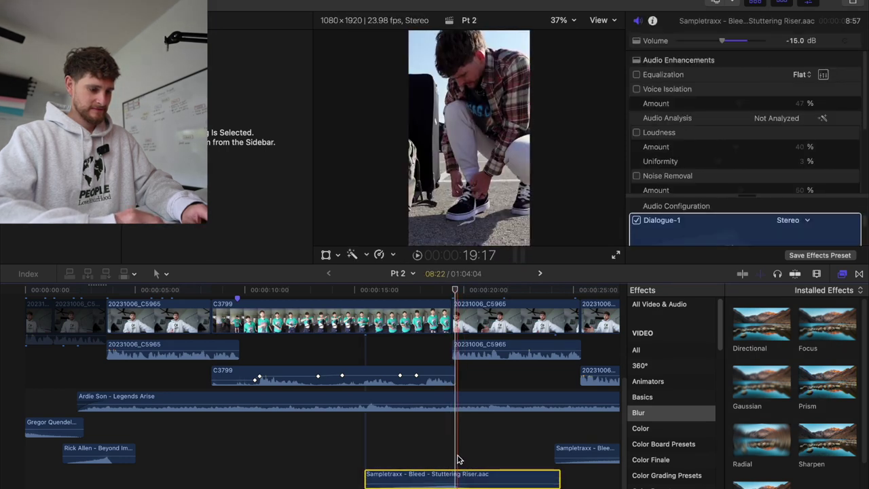
click(455, 458)
scroll(456, 459, down, 2)
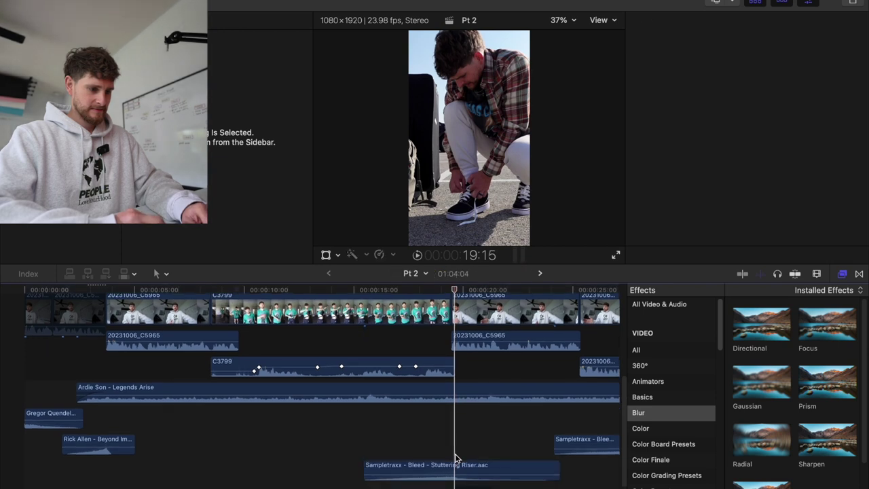
click(427, 463)
key(space)
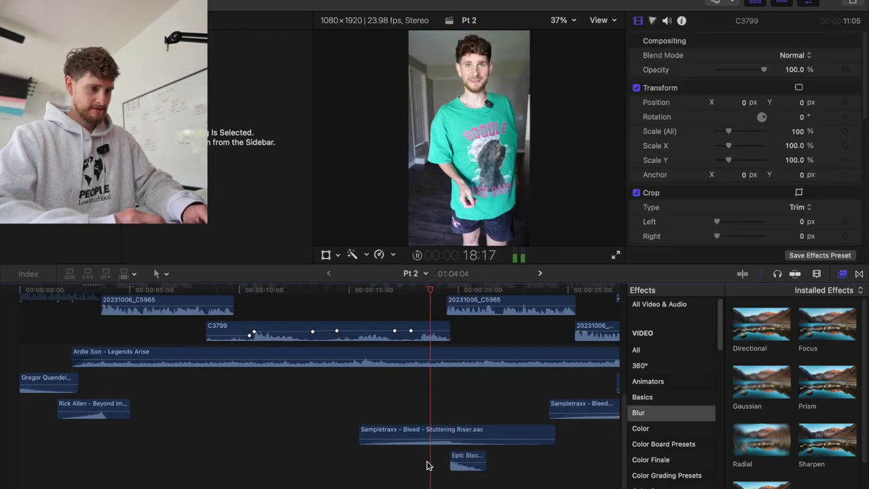
click(447, 432)
drag(447, 434, 457, 459)
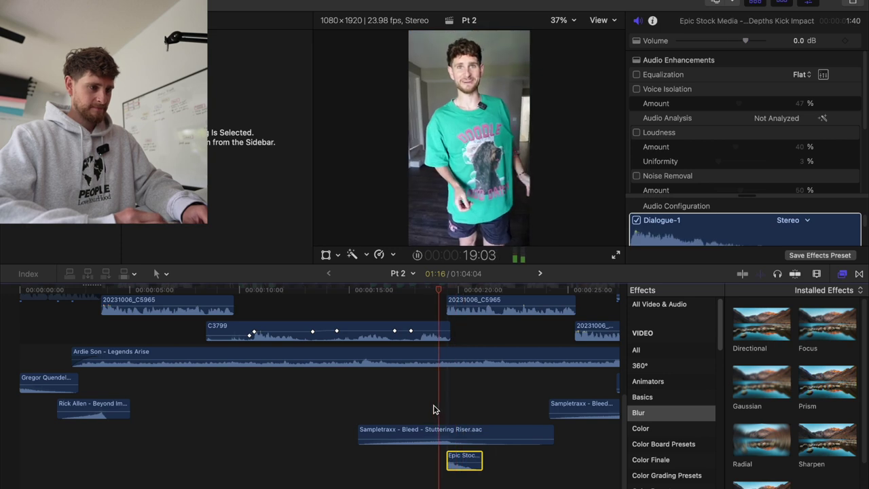
Play the timeline from about 19 to 31 seconds to check how the risers, hit and music work across the cuts
scroll(435, 410, right, 5)
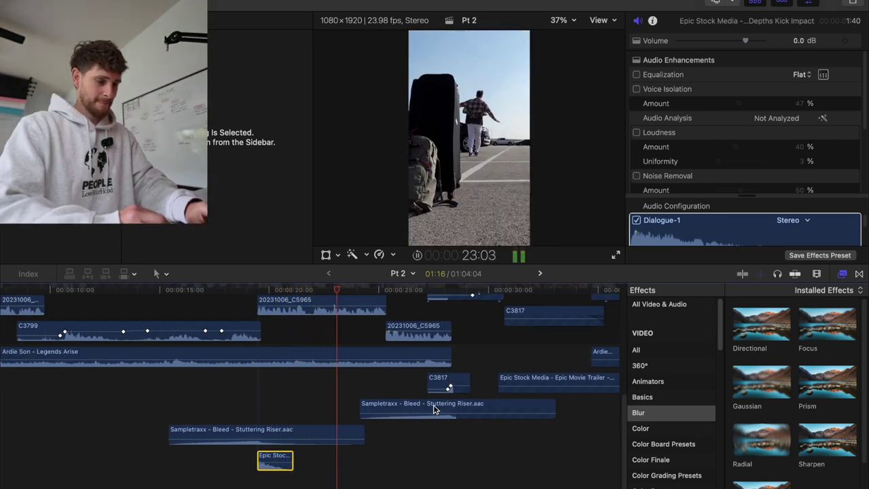
scroll(433, 404, right, 3)
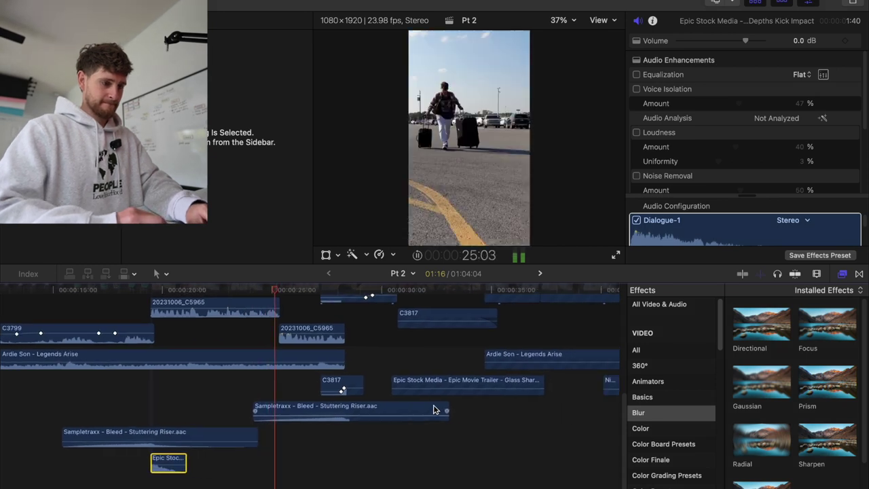
key(space)
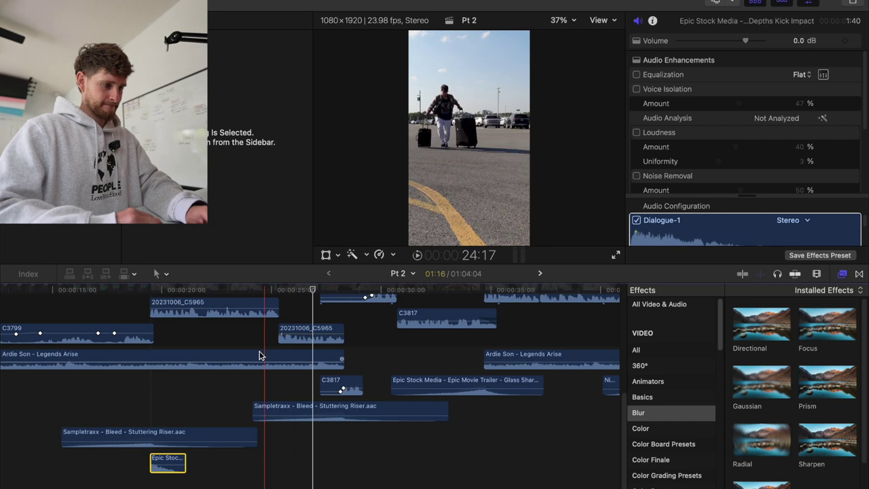
key(space)
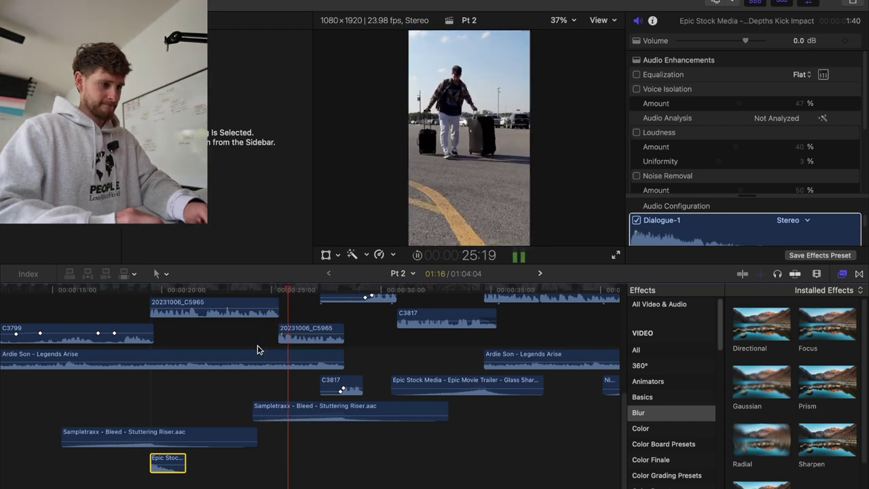
scroll(257, 348, up, 1)
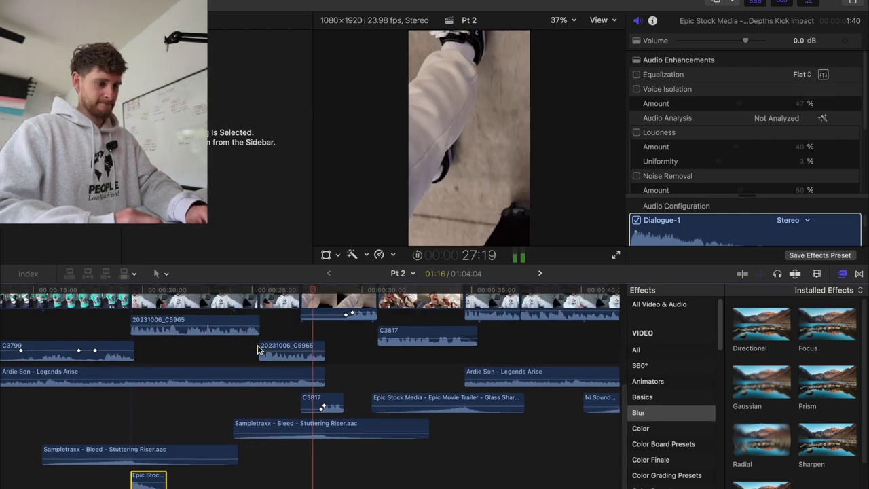
click(2, 413)
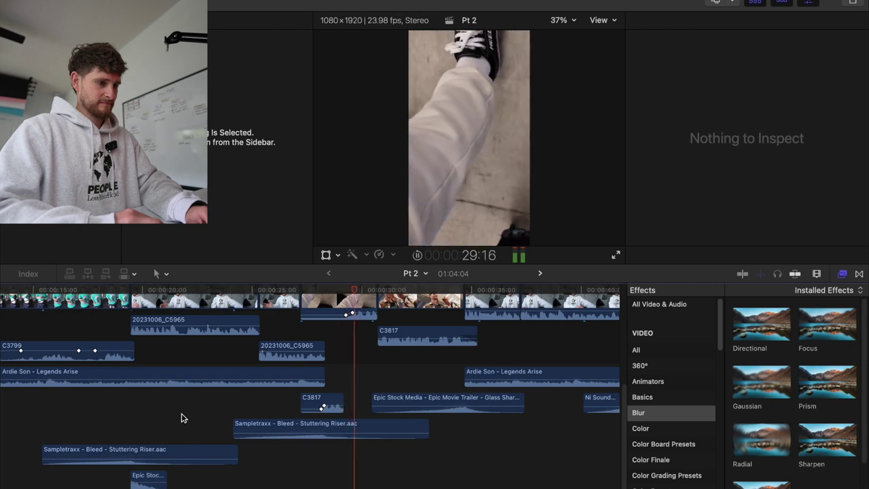
scroll(182, 417, right, 3)
scroll(181, 417, up, 1)
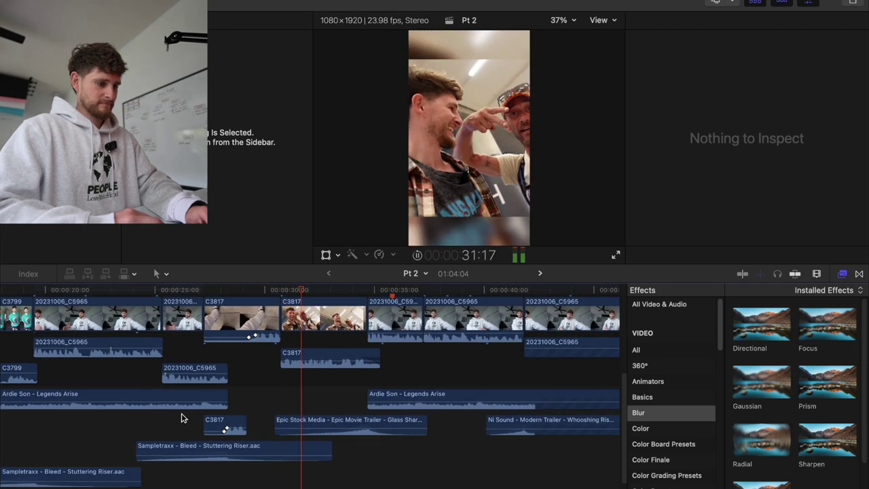
scroll(182, 418, left, 5)
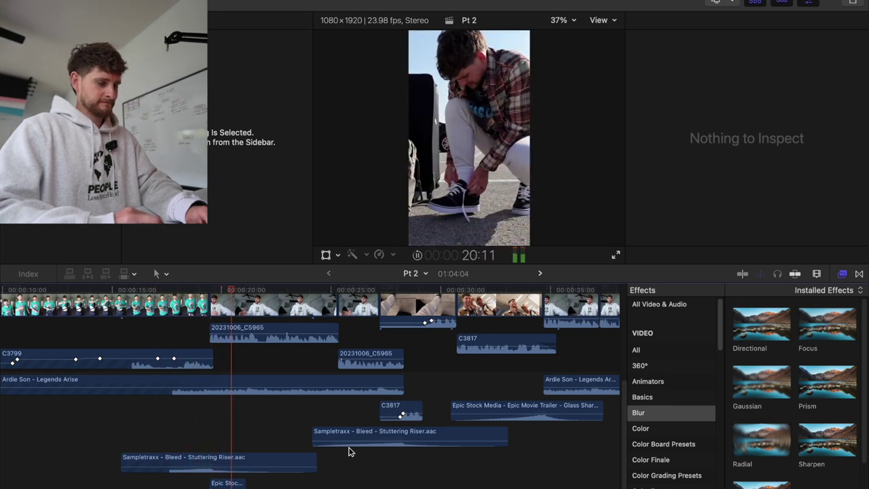
scroll(349, 450, right, 1)
key(super+minus)
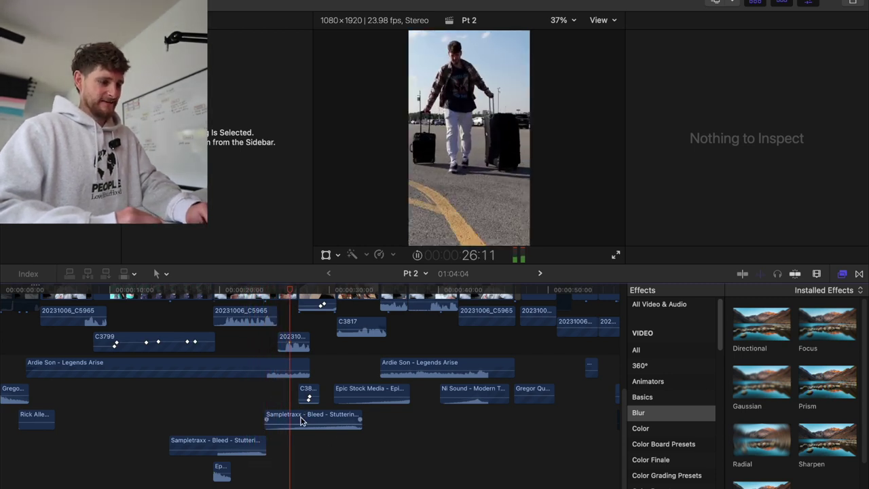
Disable the second Stuttering Riser, starting near 24 seconds, and play on through the second Legends Arise section
click(301, 420)
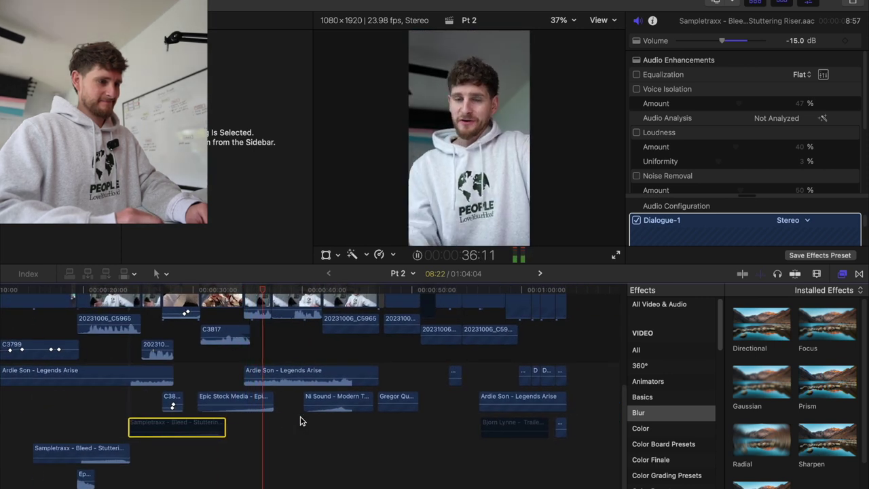
scroll(300, 421, up, 5)
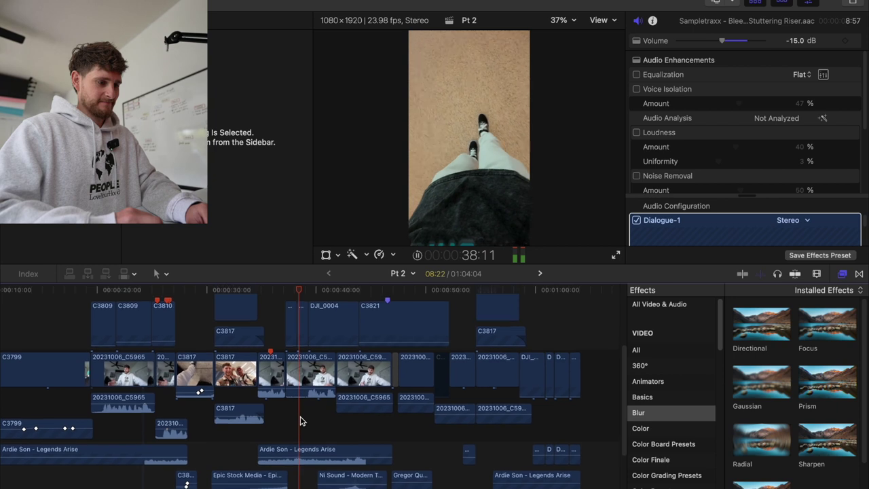
scroll(300, 421, down, 3)
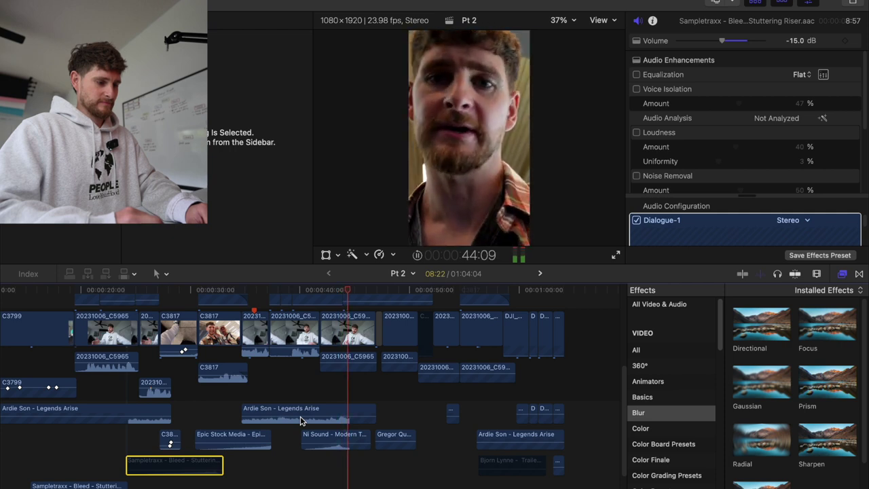
Split the second Legends Arise section at 41:20, where the next talking clip starts, and select the later part
click(303, 386)
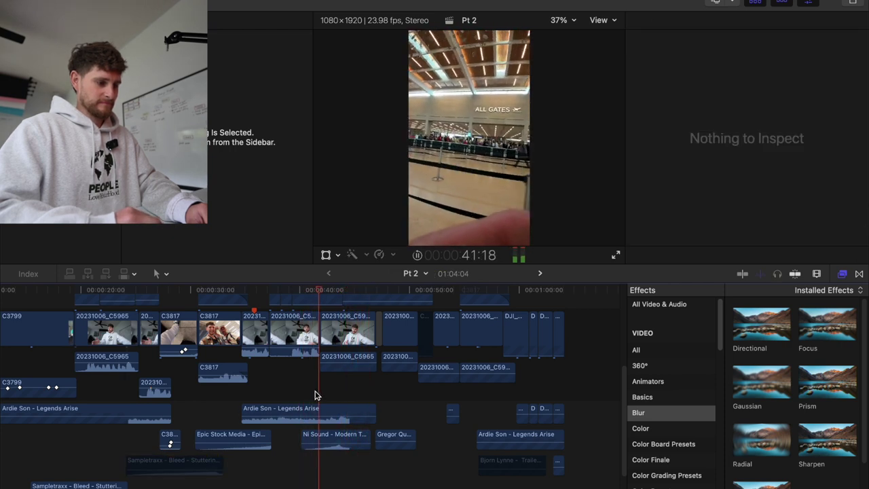
key(space)
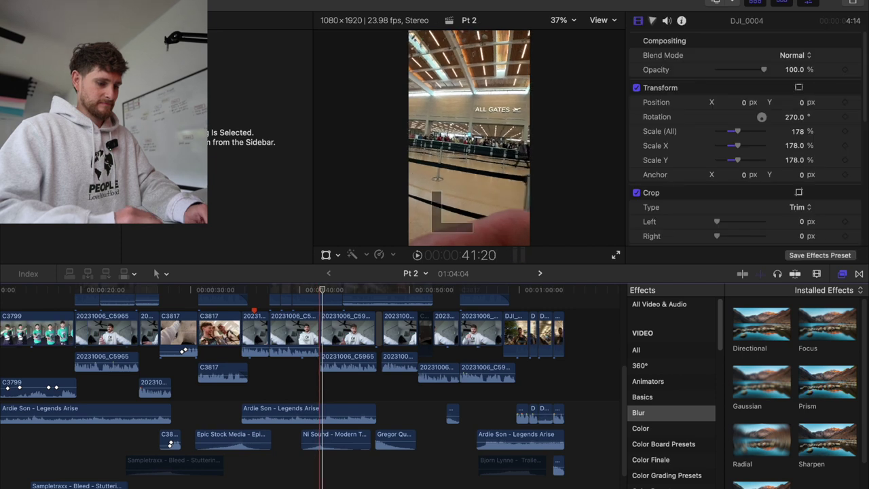
key(super+equal)
key(super+equal)
click(322, 394)
key(super+b)
click(335, 408)
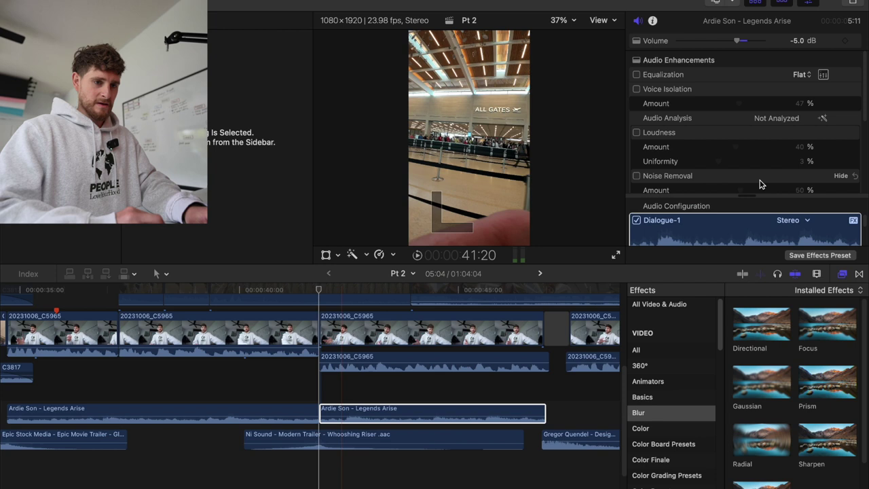
Lower the AULowpass cutoff frequency on the Legends Arise section starting at 41:20
scroll(829, 141, down, 3)
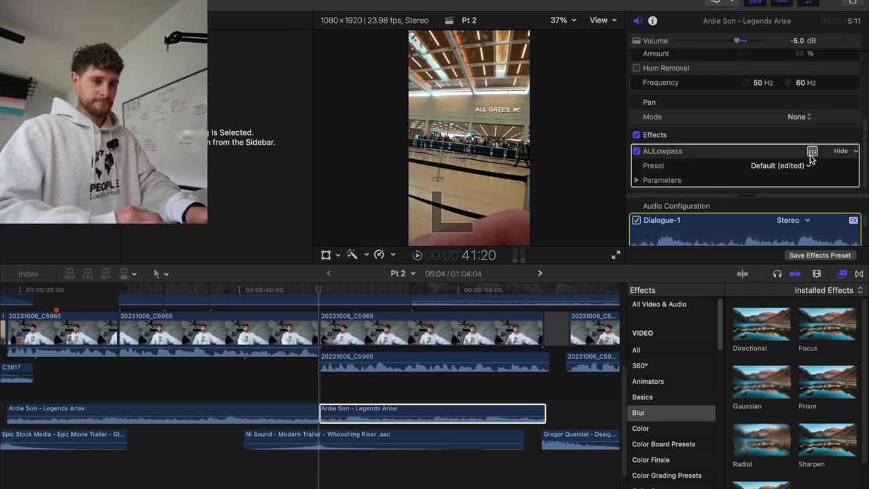
click(812, 151)
drag(253, 299, 213, 299)
click(88, 192)
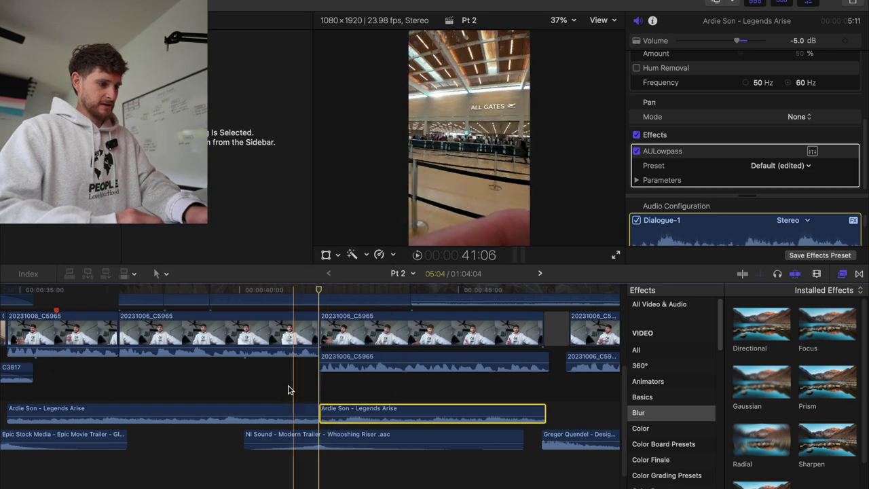
Play from 40:21 to about 54 seconds to check the filtered music, whooshing riser and deep hit across the cuts
click(279, 386)
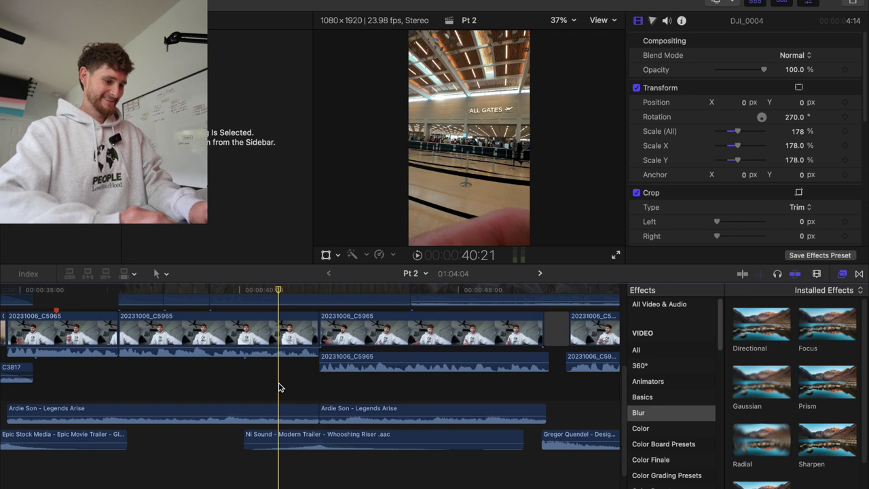
key(space)
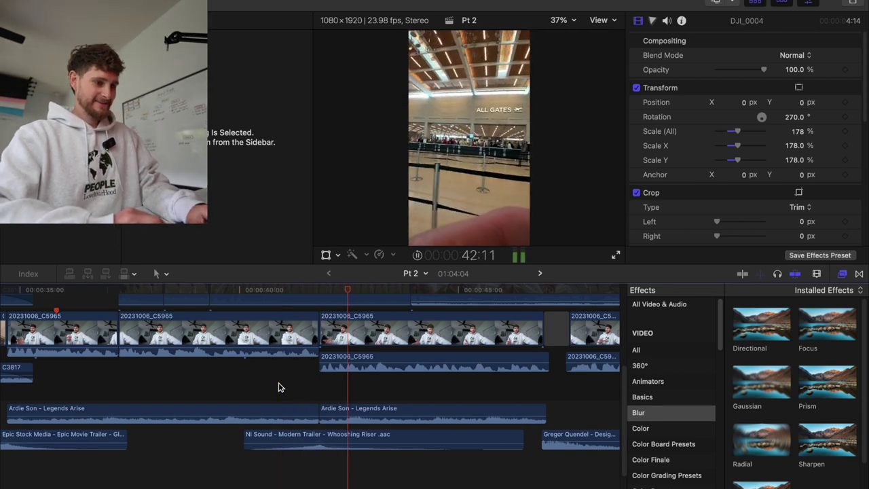
scroll(279, 387, right, 5)
scroll(279, 387, up, 1)
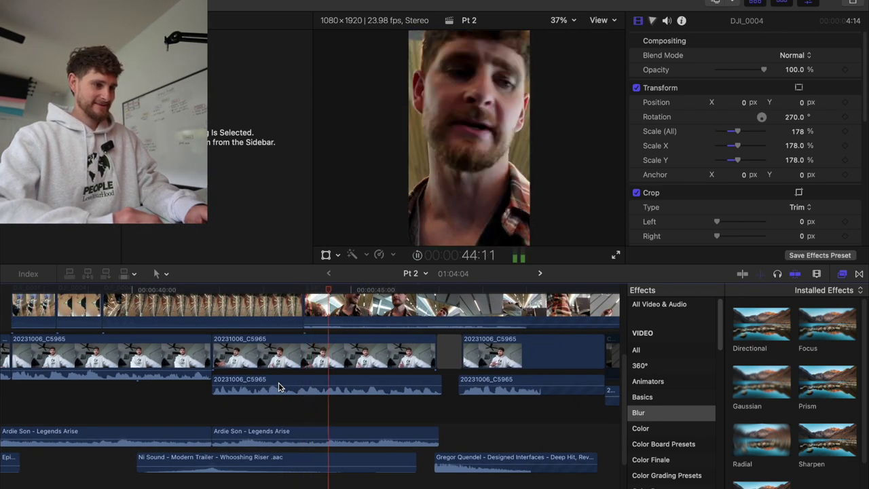
scroll(278, 387, right, 2)
scroll(278, 387, up, 1)
scroll(278, 387, right, 4)
scroll(278, 387, up, 1)
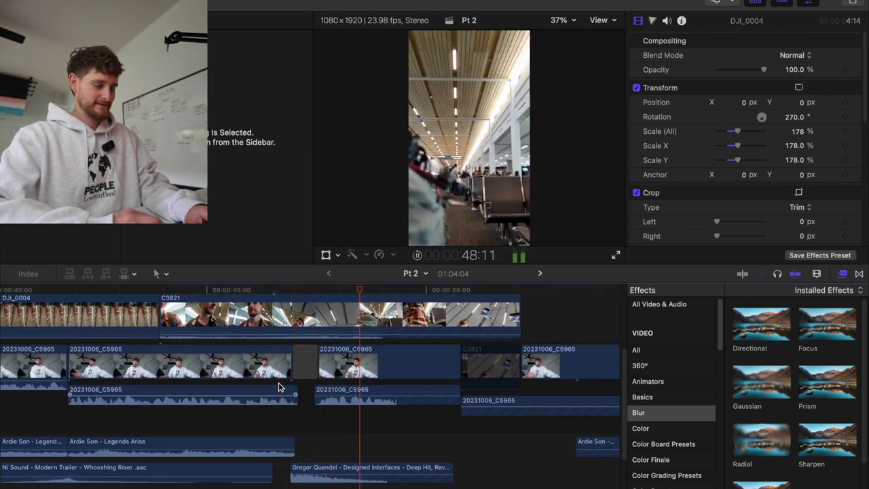
scroll(278, 386, right, 10)
scroll(279, 385, up, 1)
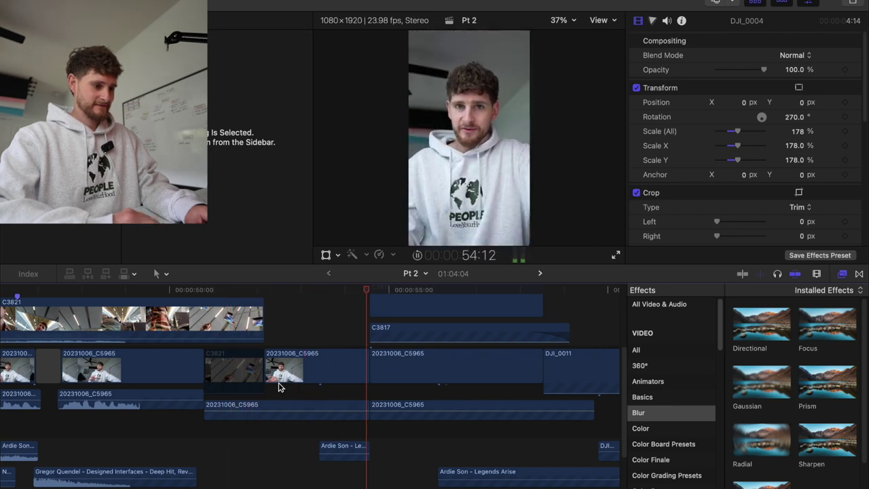
Delete the short Legends Arise piece ending near 54 seconds and play on to about one minute
key(space)
click(338, 448)
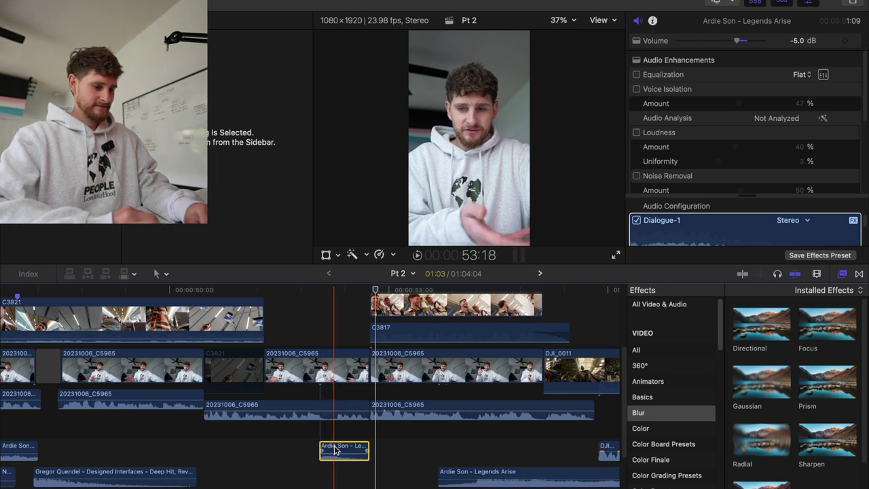
key(Delete)
key(space)
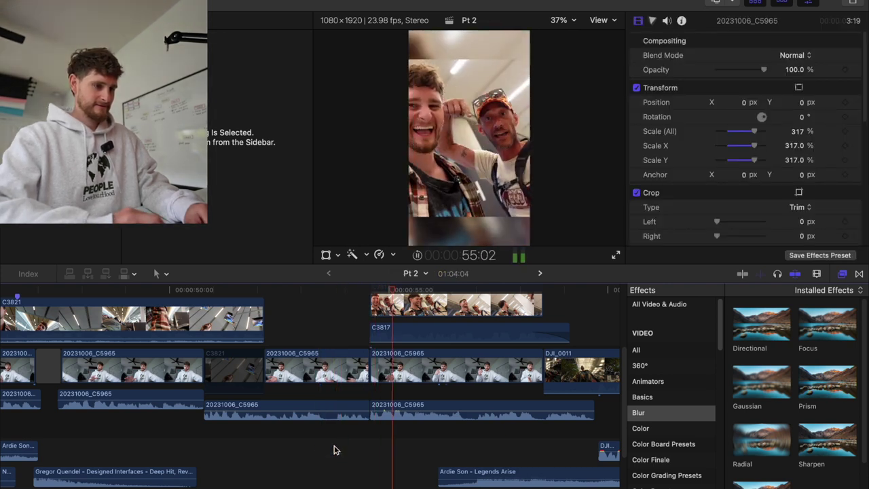
scroll(334, 450, down, 2)
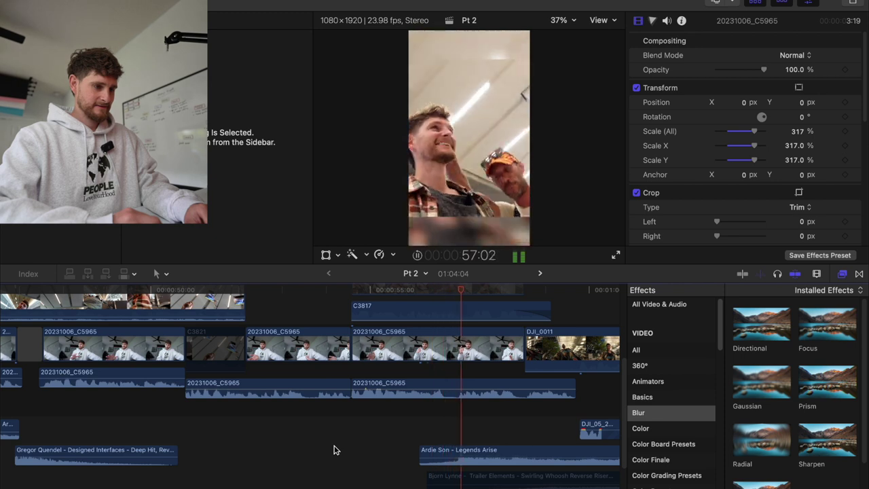
scroll(335, 450, right, 3)
scroll(334, 450, right, 1)
key(super+minus)
key(super+minus)
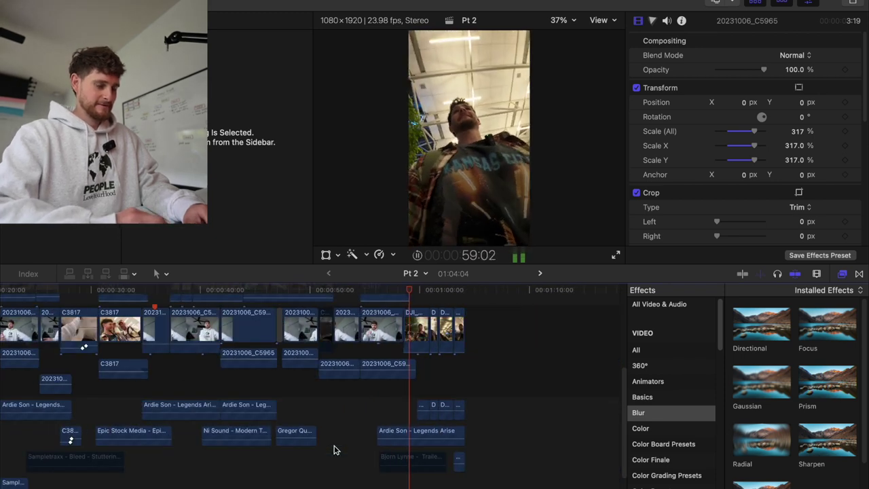
key(space)
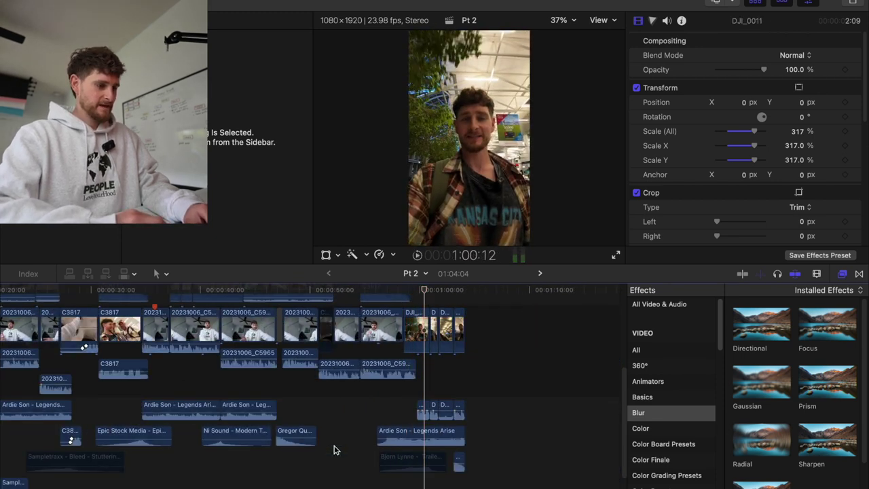
Return to the beginning of Pt 2 and review the opening clips through the second C3809 shot near 22 seconds
scroll(334, 450, left, 5)
scroll(334, 450, up, 2)
scroll(333, 450, up, 1)
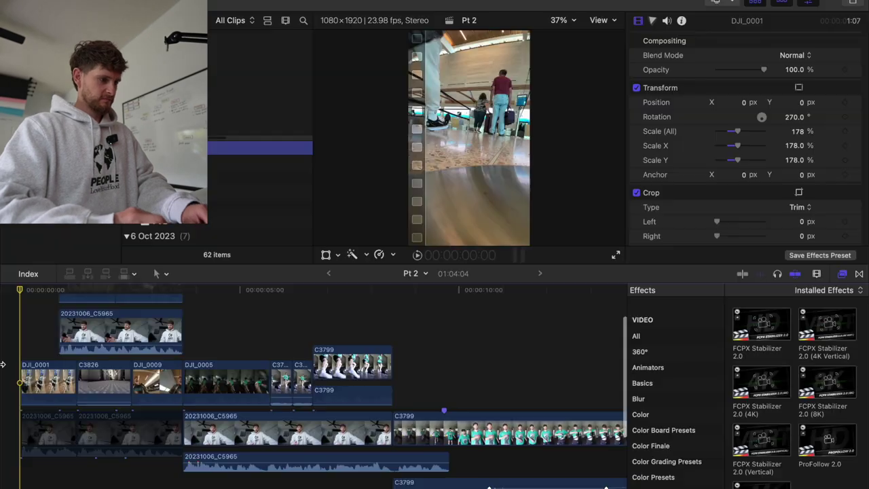
scroll(61, 307, up, 2)
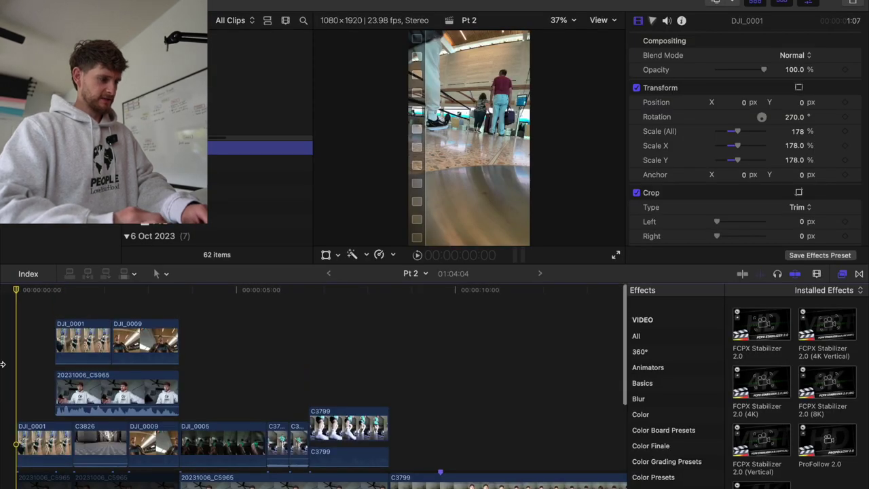
key(l)
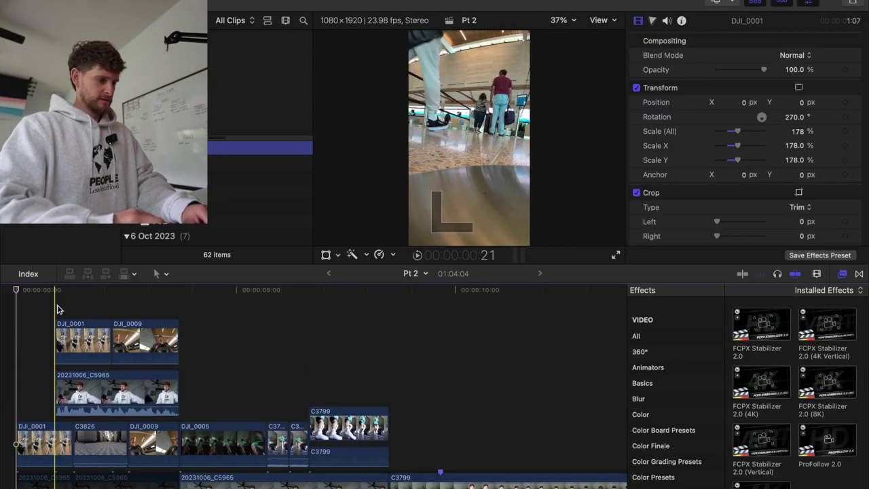
scroll(59, 309, right, 2)
scroll(59, 310, down, 1)
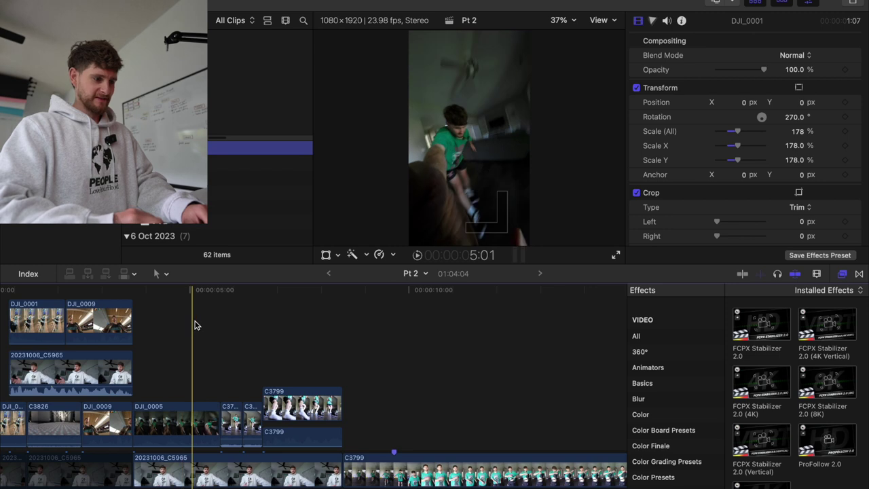
scroll(316, 341, right, 2)
scroll(317, 341, down, 1)
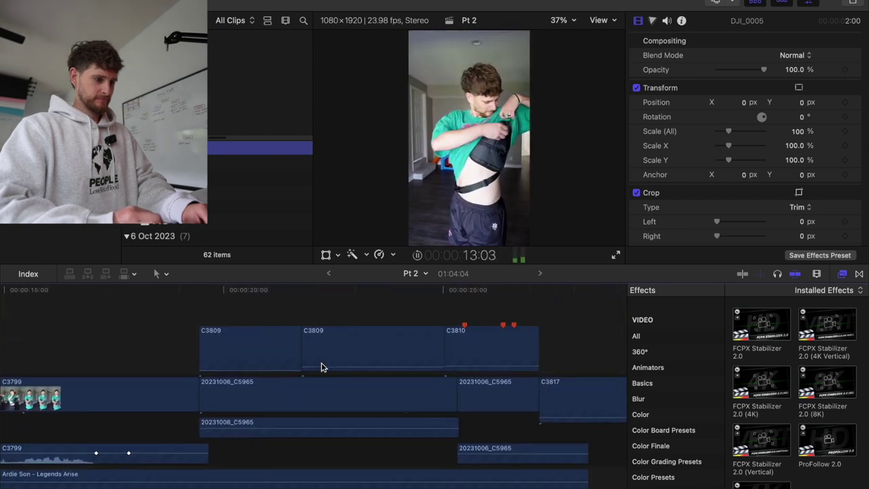
scroll(321, 366, up, 1)
click(213, 326)
key(space)
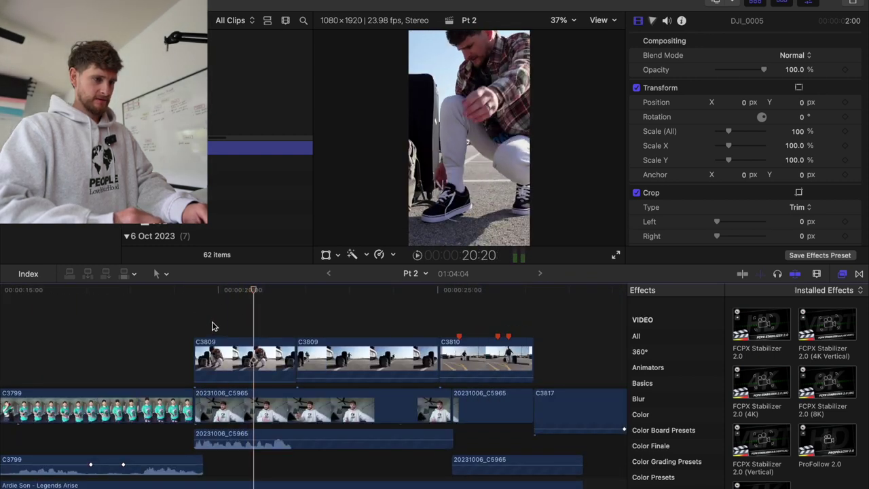
key(space)
click(332, 316)
key(space)
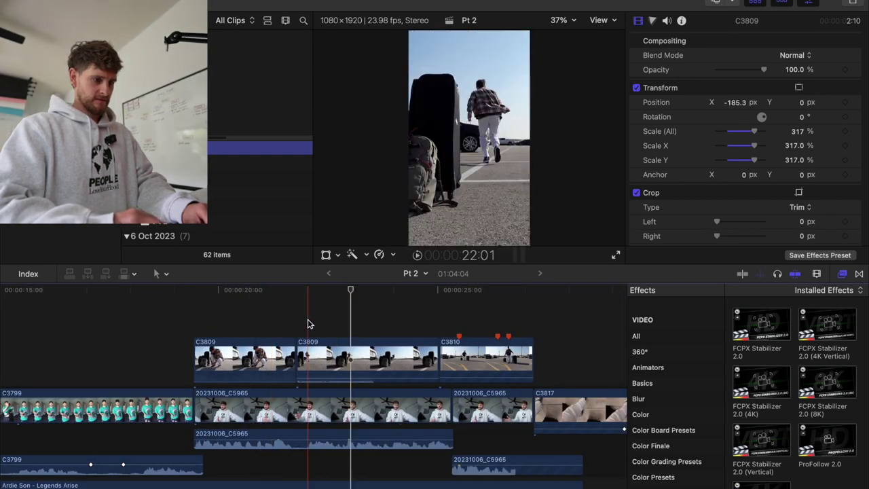
Keyframe the second C3809 clip from start to end, scaling from 317% to 400% and moving position X from 0 to -352.4 px
click(299, 356)
click(846, 103)
key(Down)
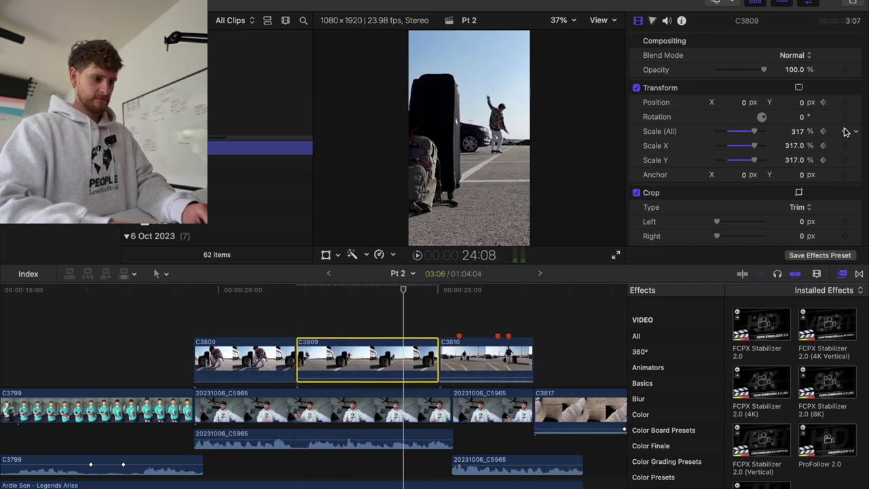
key(Down)
key(Left)
click(845, 131)
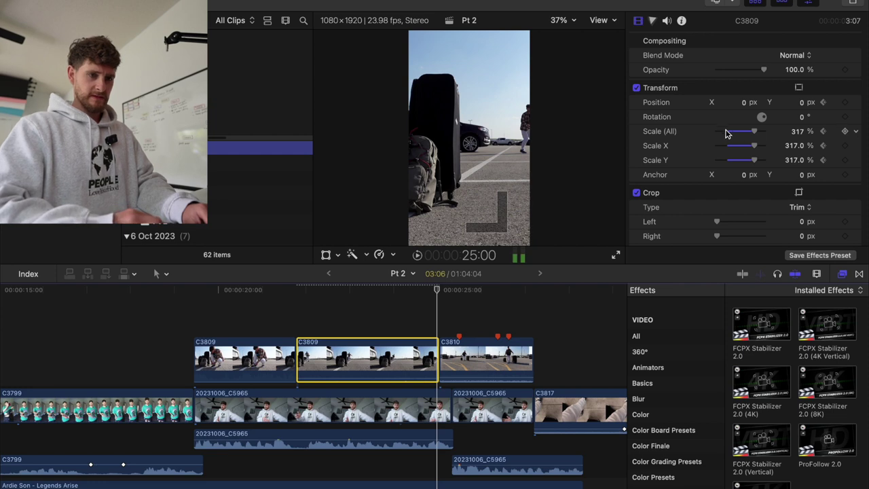
drag(757, 134, 792, 136)
drag(747, 102, 745, 104)
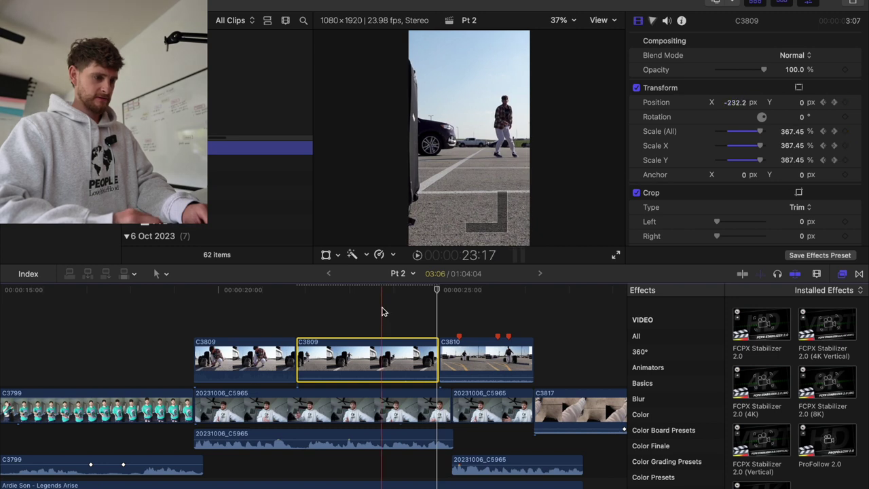
Change the interpolation of a position keyframe on the second C3809 clip's motion path and play the move into C3810
click(326, 256)
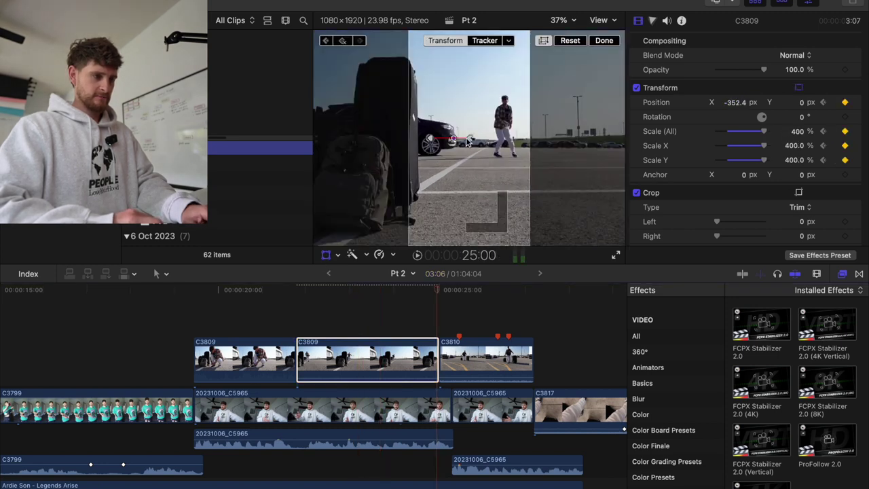
click(469, 139)
right_click(470, 139)
click(487, 144)
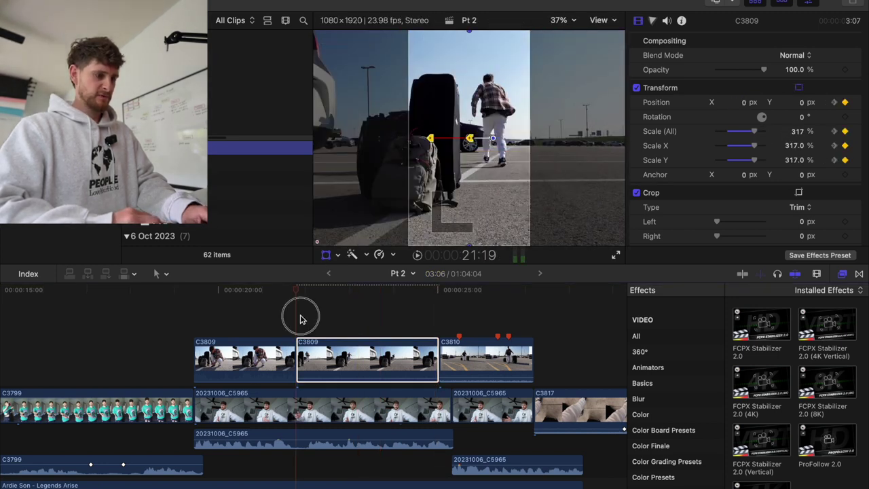
key(space)
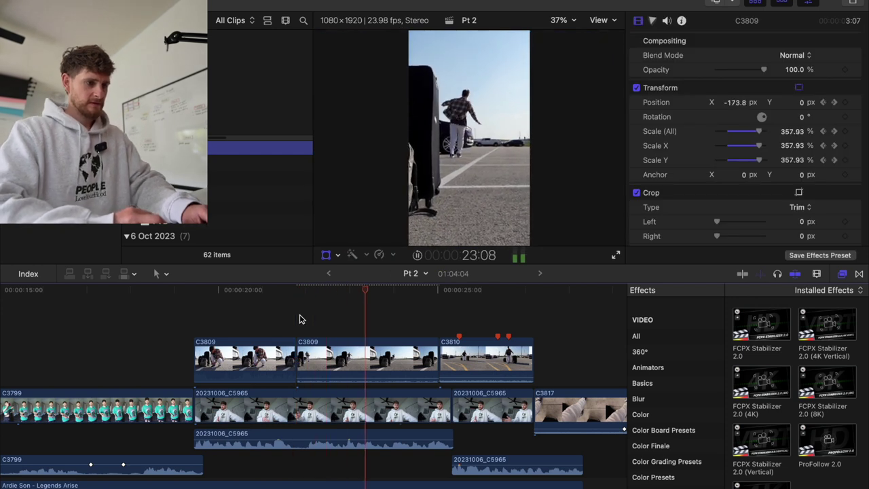
scroll(298, 319, right, 3)
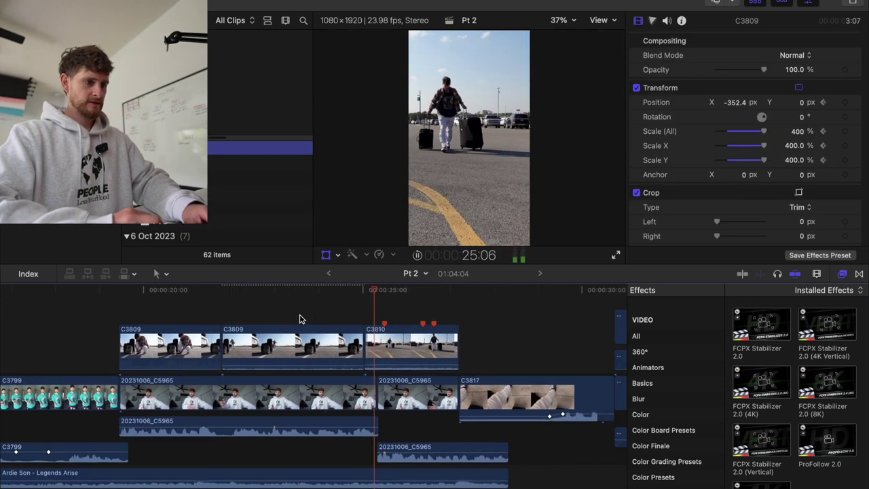
Set starting keyframes on the C3810 clip at 25:01 with scale 400% and position X 49.9 px
key(space)
click(365, 317)
click(418, 332)
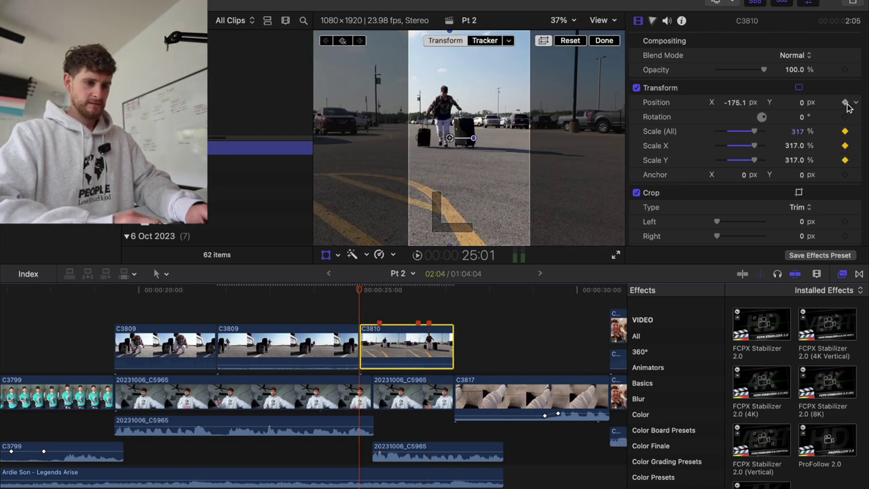
drag(758, 135, 772, 137)
drag(735, 102, 738, 107)
key(space)
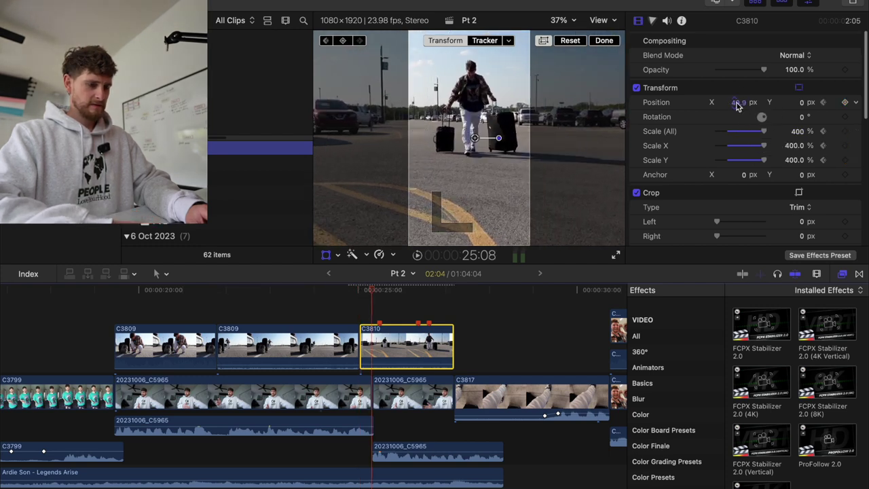
Set ending keyframes on the C3810 clip's last frame at 27:04 with scale 317% and position X -99.1 px
key(Down)
key(Left)
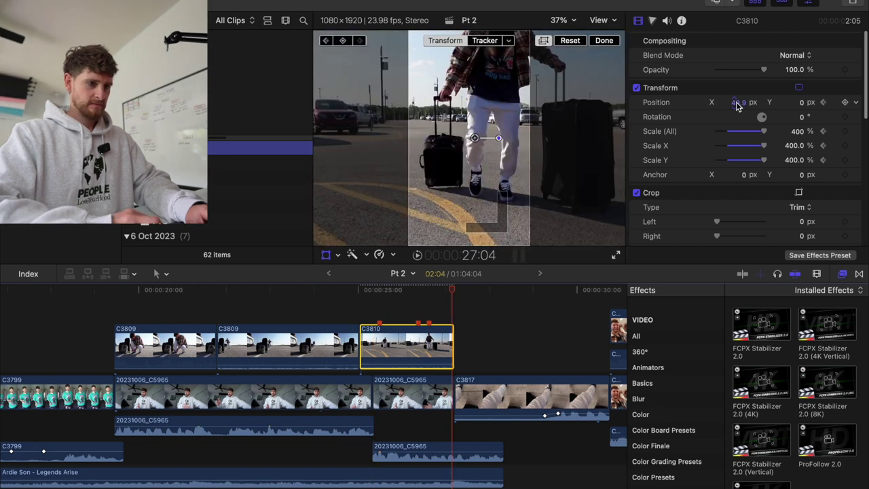
click(797, 131)
text(317)
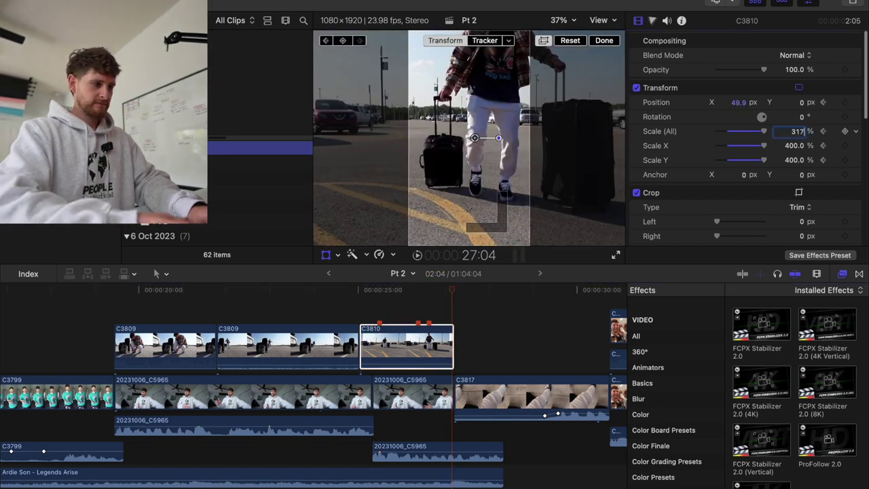
key(Return)
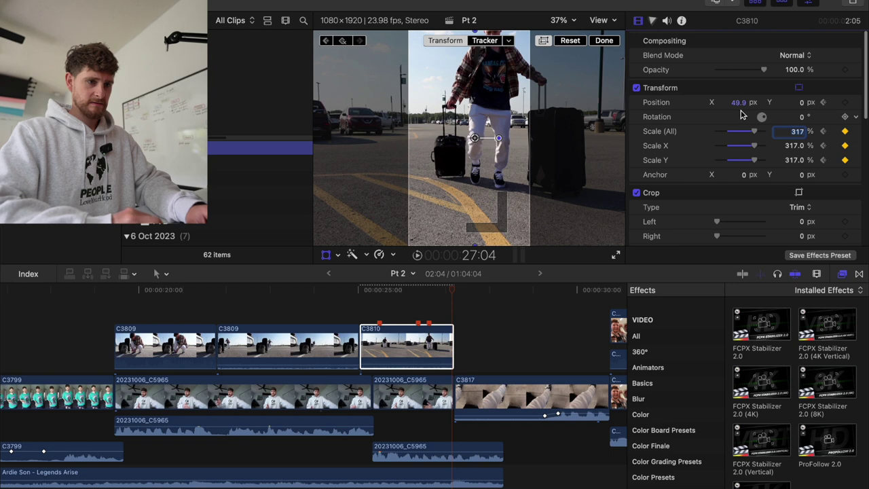
drag(740, 107, 713, 107)
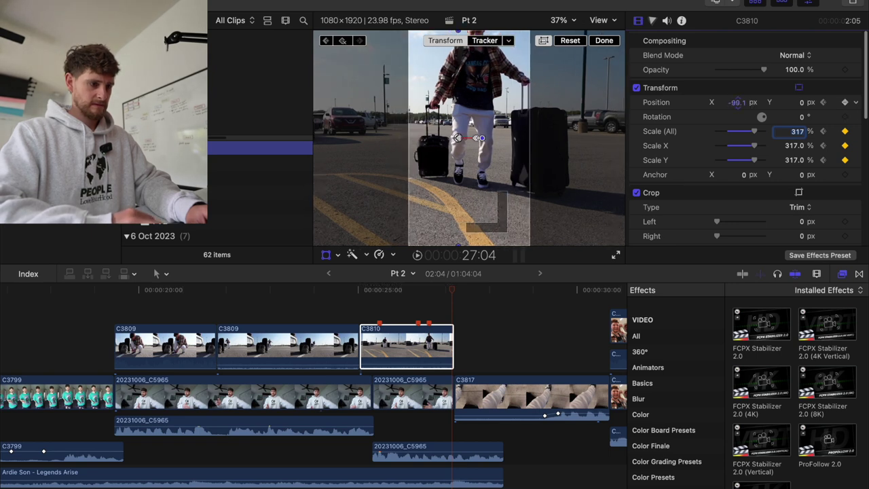
Change a position keyframe on the C3810 clip's motion path to linear interpolation and play the move
click(399, 343)
click(397, 298)
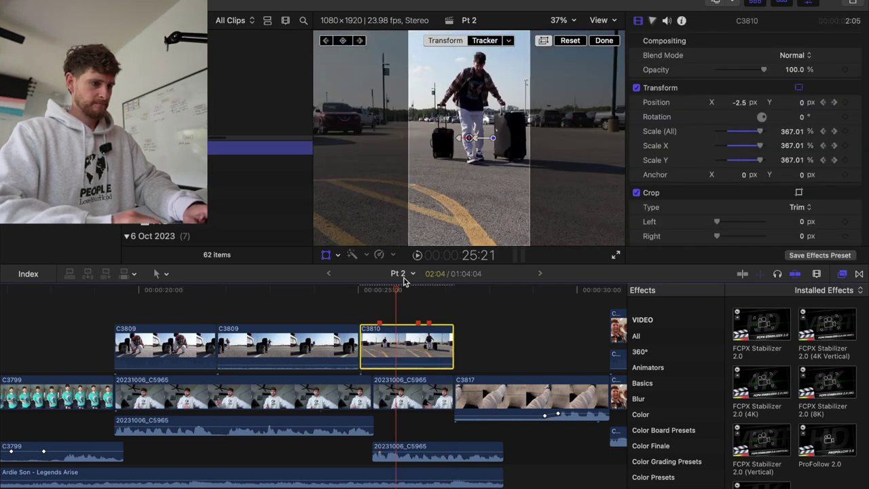
right_click(480, 139)
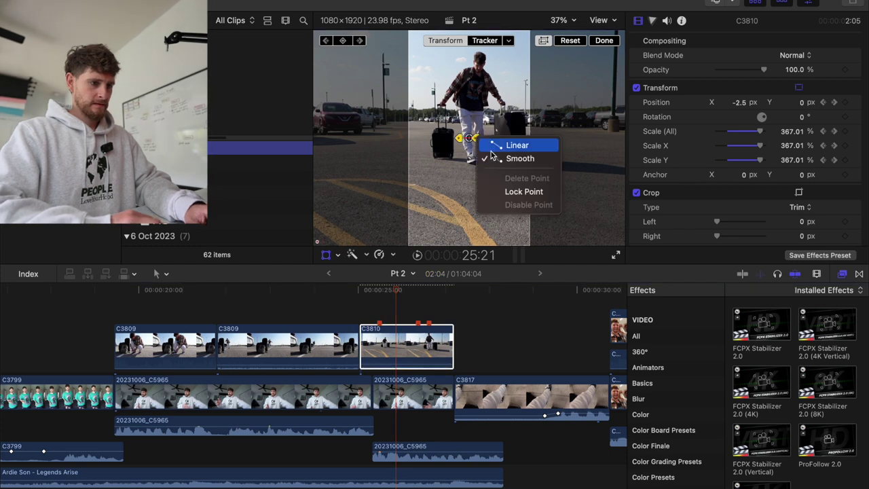
click(494, 148)
key(space)
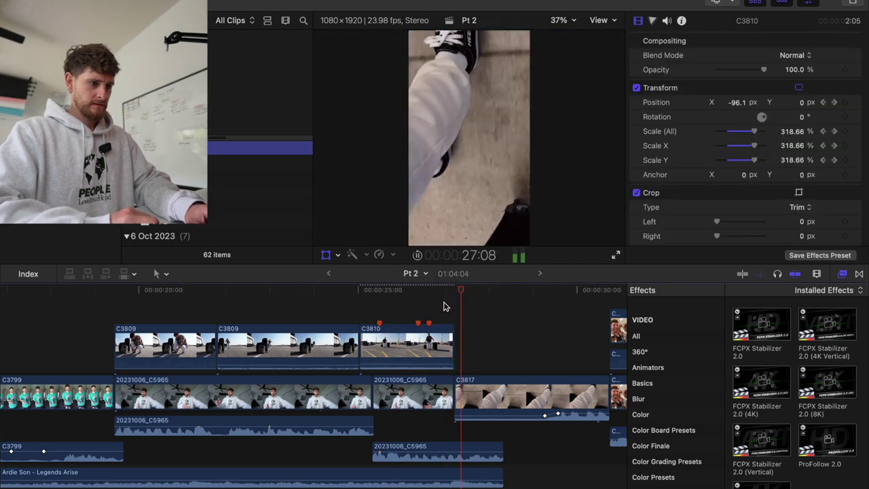
Apply FCPX Stabilizer 2.0 (4K Vertical) to the 20231006_C5965 talking clip around 35:17 and turn stabilization on
click(370, 291)
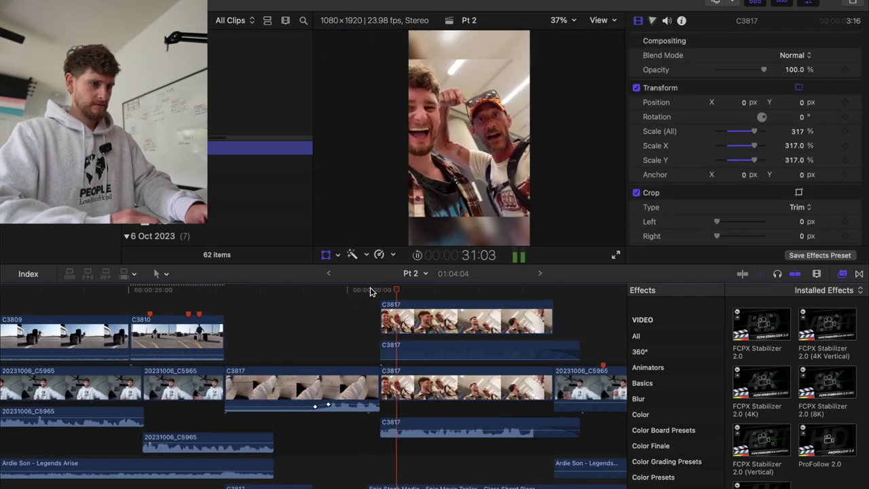
scroll(370, 291, right, 3)
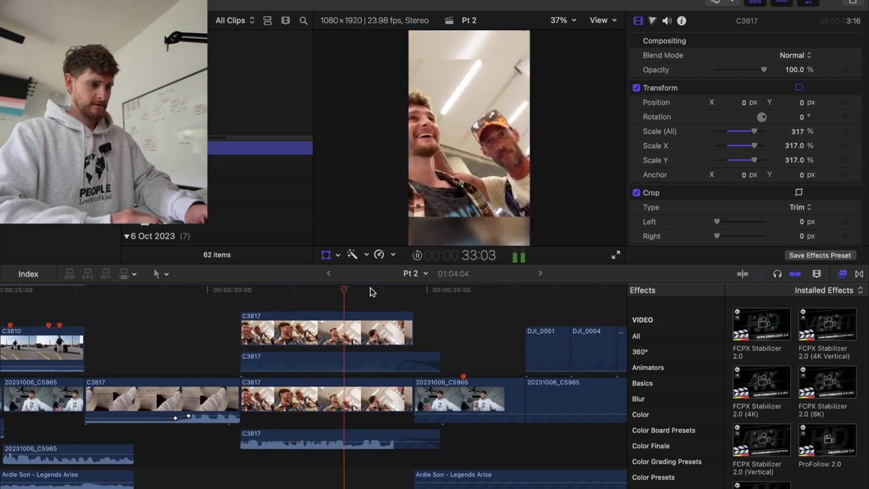
scroll(417, 301, up, 2)
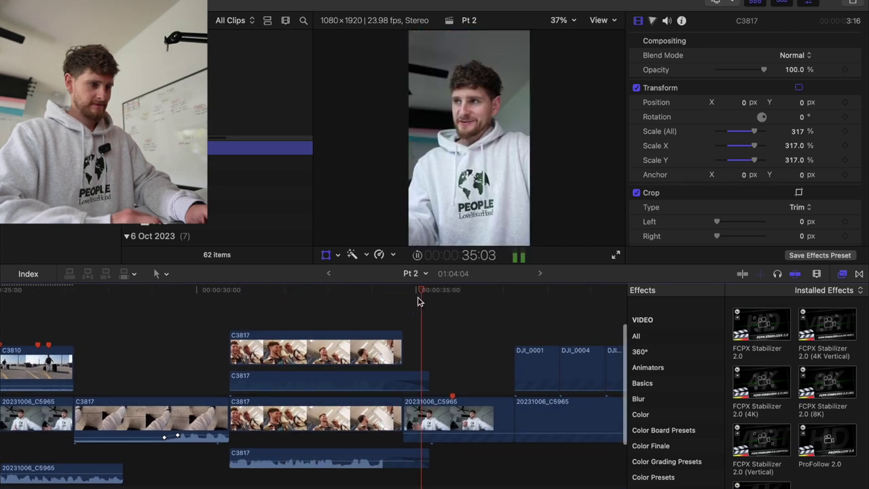
click(446, 405)
drag(818, 328, 458, 415)
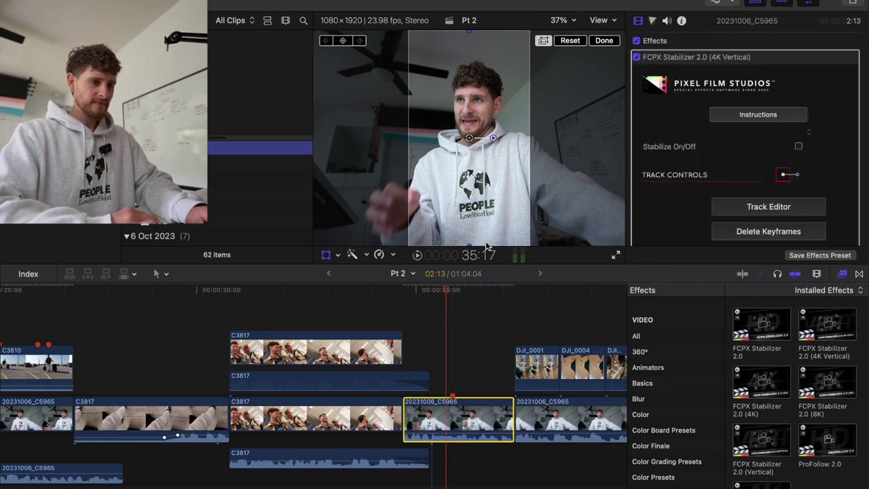
click(798, 146)
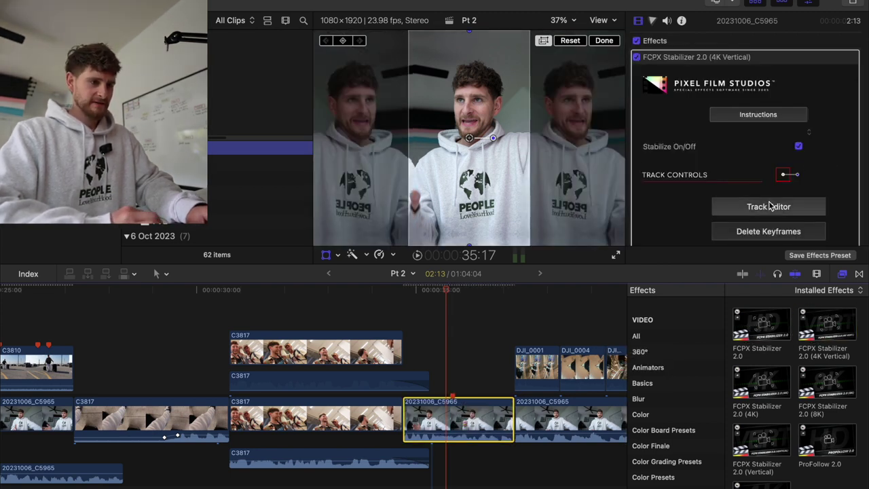
Shrink the tracking box to about 23% over the speaker's face, track the clip forward and export the tracking data
click(769, 207)
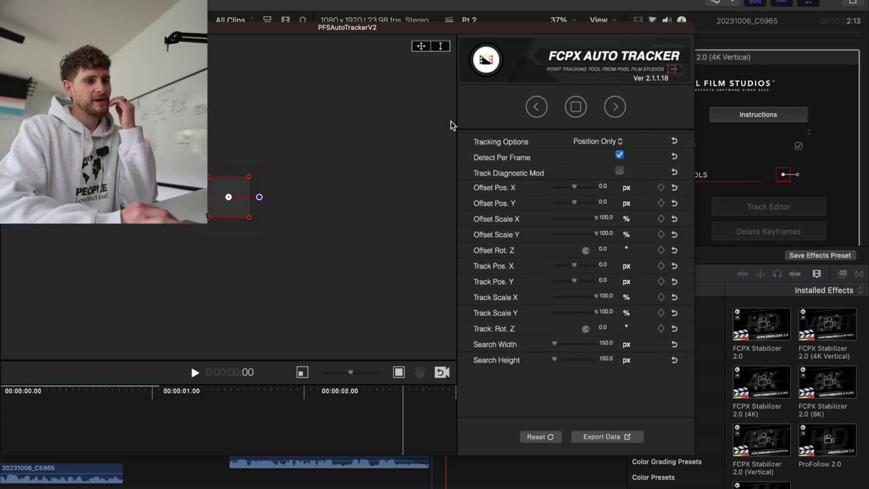
mouse_move(228, 197)
mouse_down()
mouse_move(215, 176)
mouse_move(223, 184)
mouse_up()
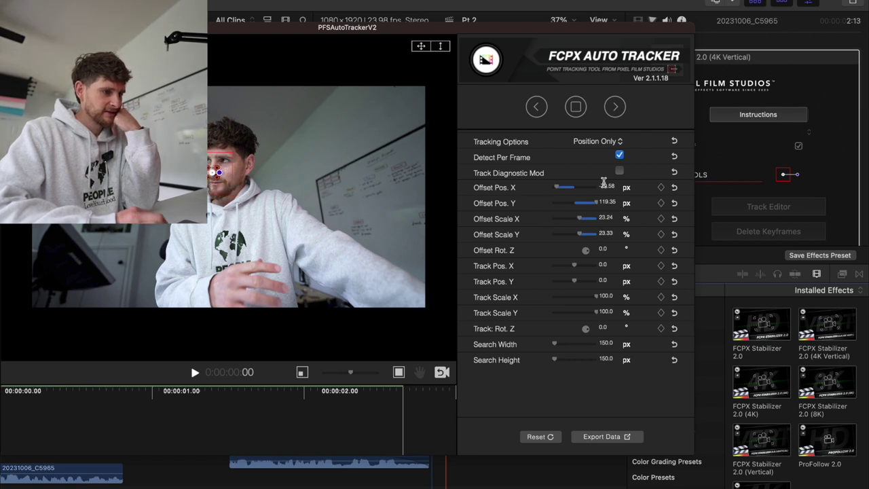
click(615, 108)
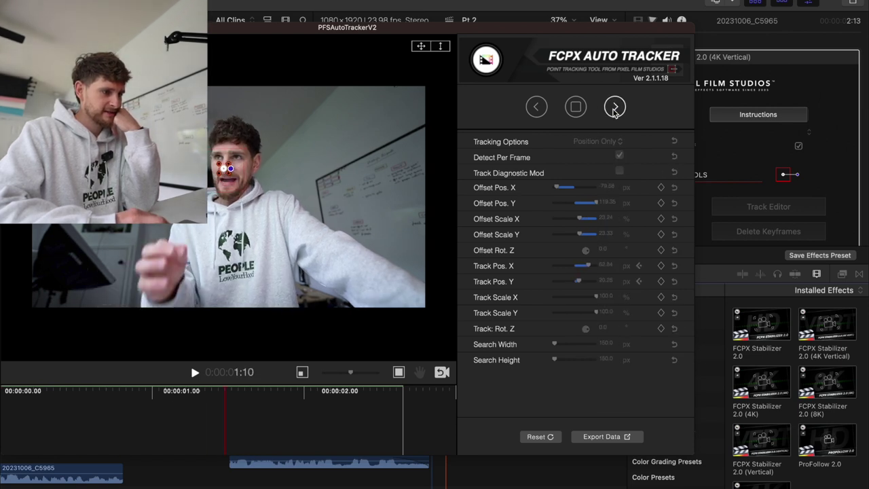
click(602, 436)
click(364, 273)
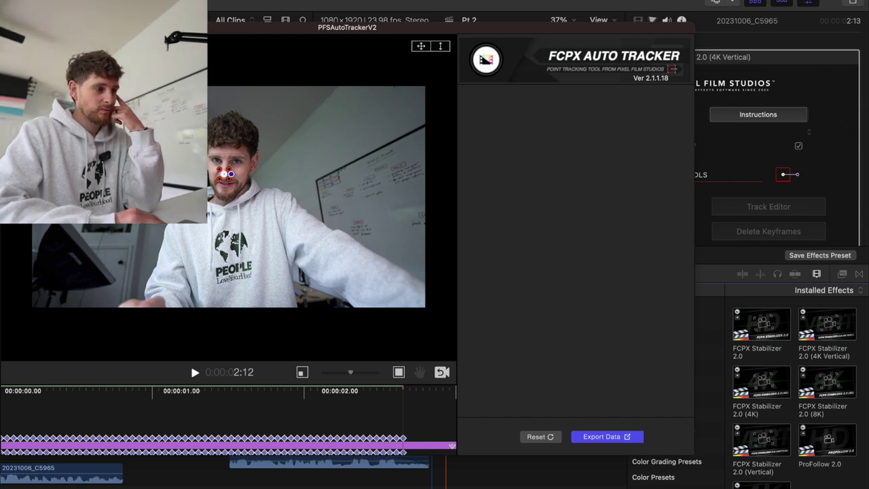
key(super+w)
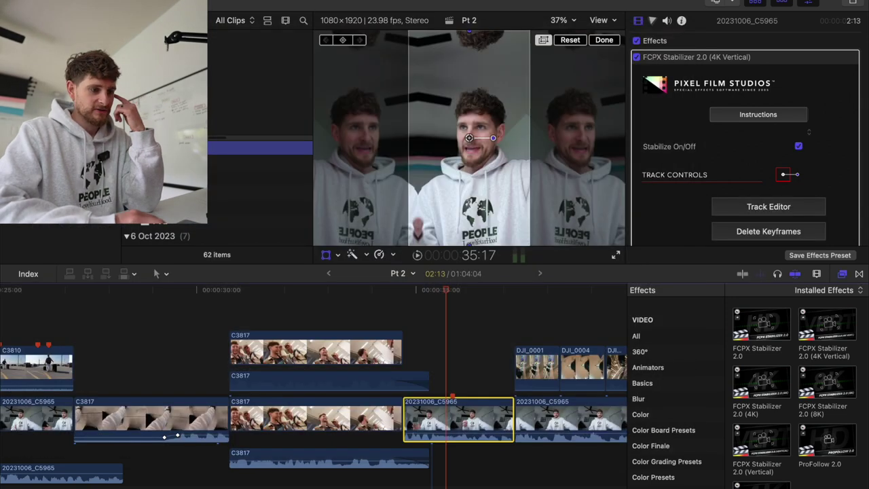
Set the stabilizer's offset scale to 32 and offset position Y to 0.08 px on the clip at 35:17, checking playback
click(404, 327)
key(space)
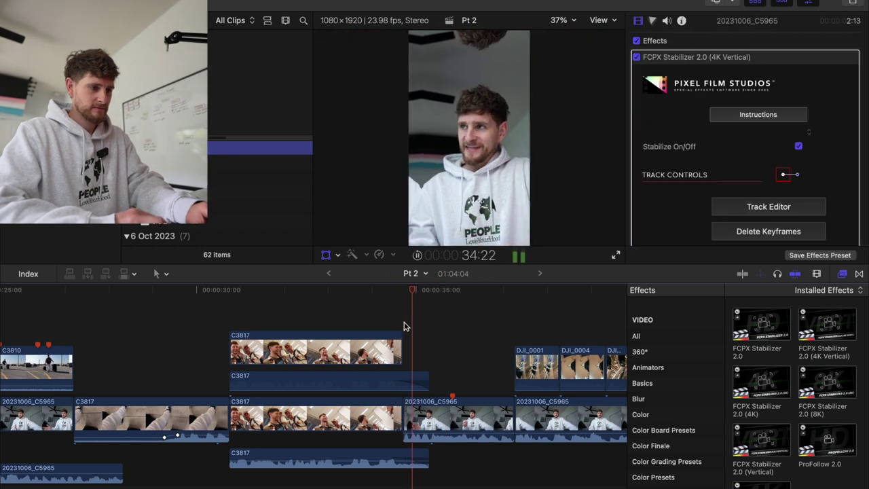
key(space)
click(493, 415)
scroll(715, 226, down, 3)
scroll(716, 224, down, 10)
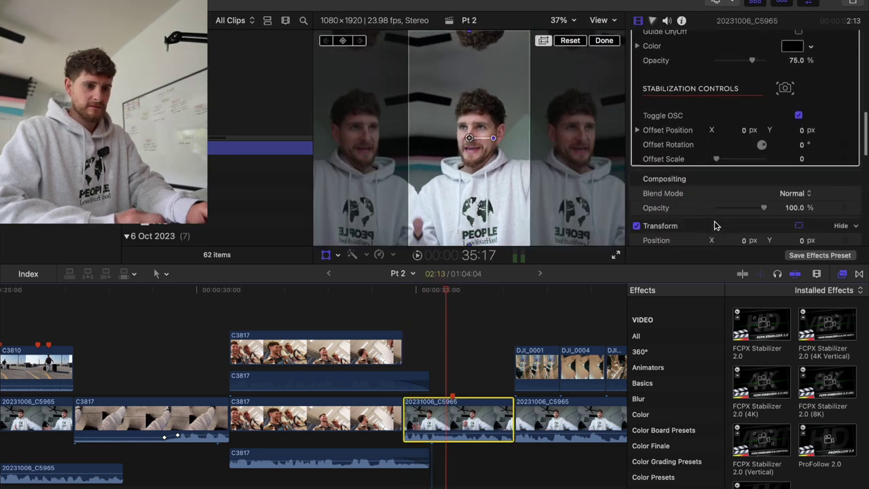
drag(747, 153, 764, 152)
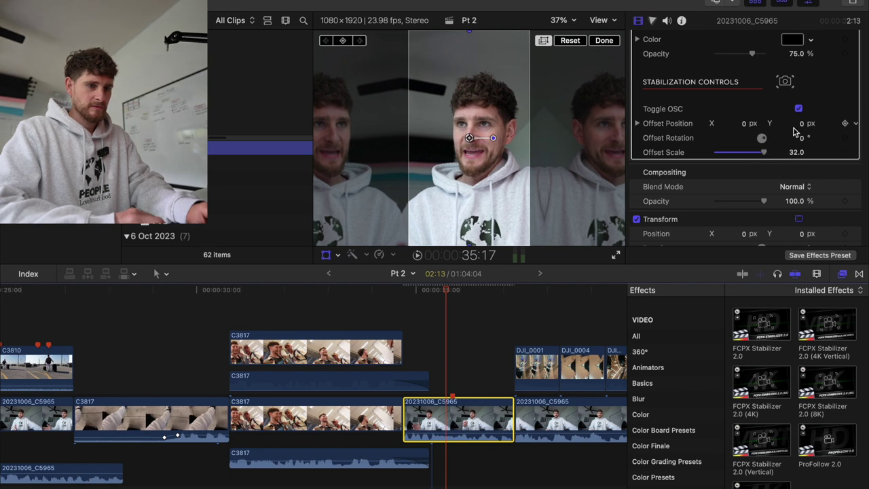
drag(802, 125, 802, 129)
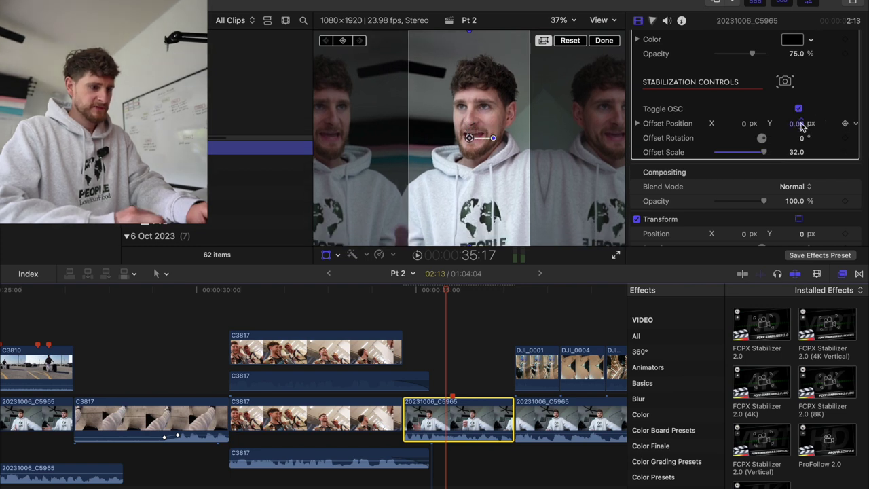
key(space)
text(0.08)
key(Return)
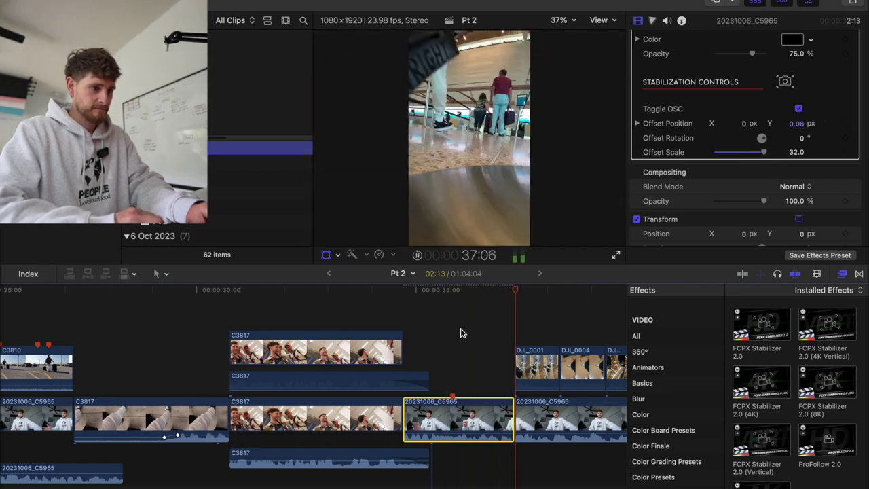
Review the timeline in playback from about 37 seconds to the talking clip at 53 seconds
scroll(460, 332, right, 5)
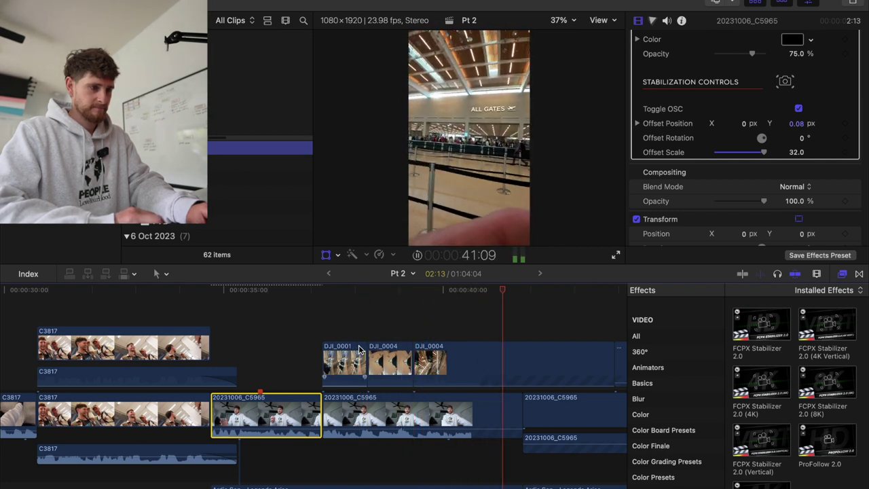
scroll(359, 349, right, 5)
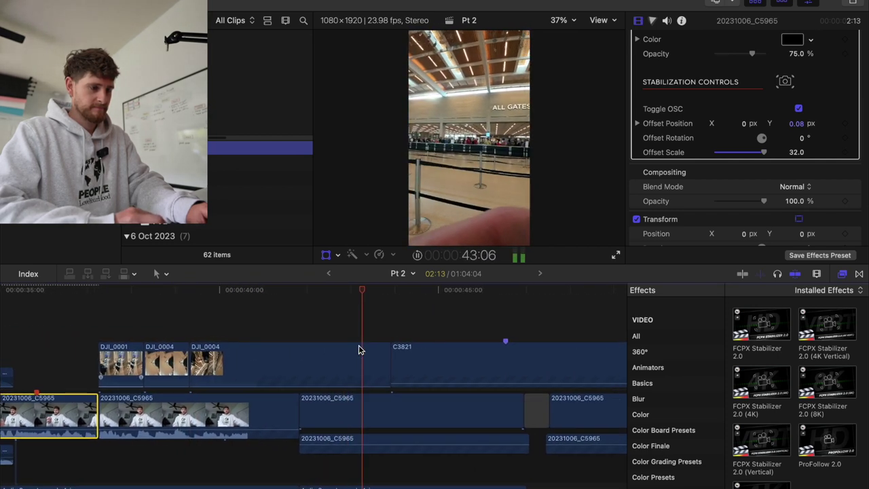
scroll(360, 350, right, 4)
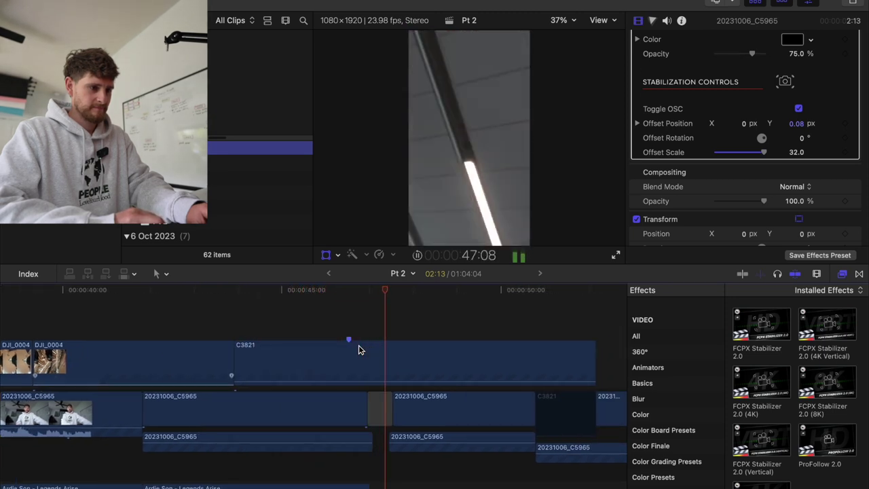
scroll(359, 350, down, 3)
scroll(358, 350, right, 4)
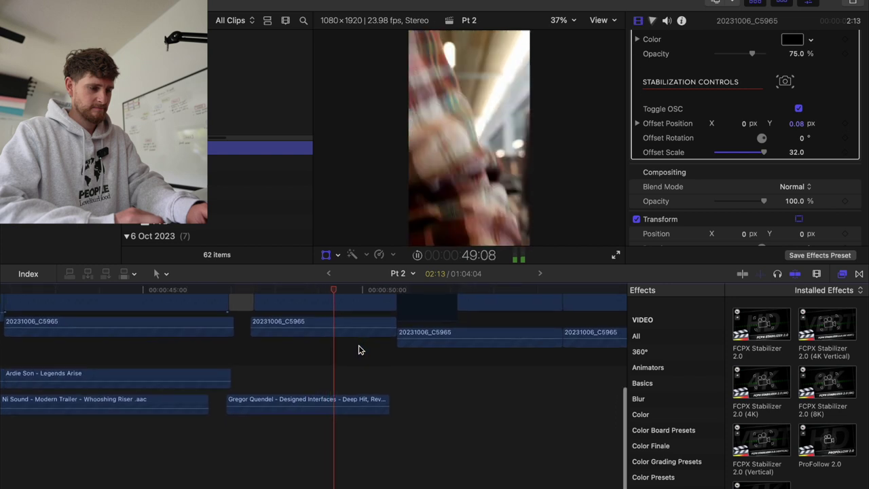
scroll(360, 350, up, 2)
scroll(360, 350, right, 2)
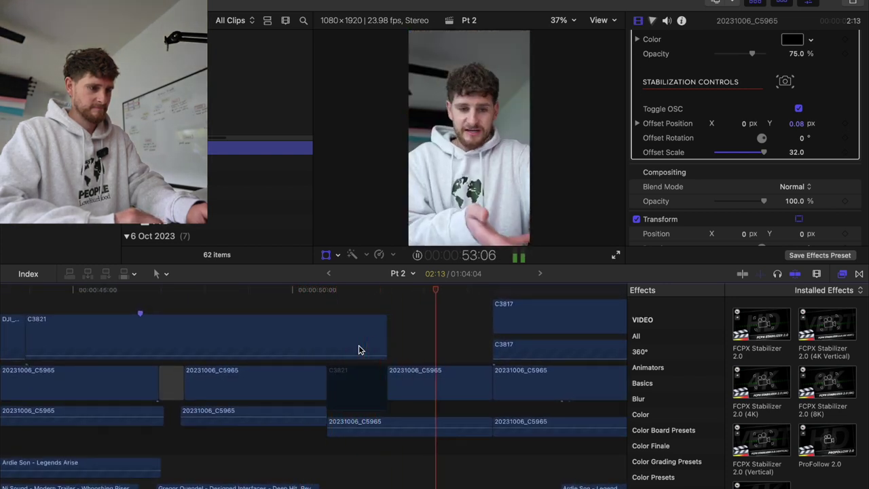
key(space)
Apply FCPX Stabilizer 2.0 (4K Vertical) to the talking clip at 53:11 with stabilization on and open its track editor
click(438, 381)
drag(821, 322, 445, 381)
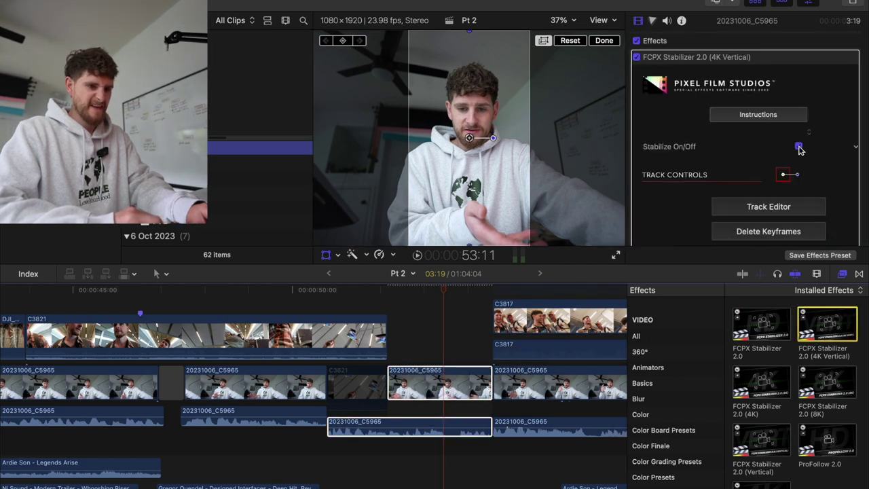
click(730, 206)
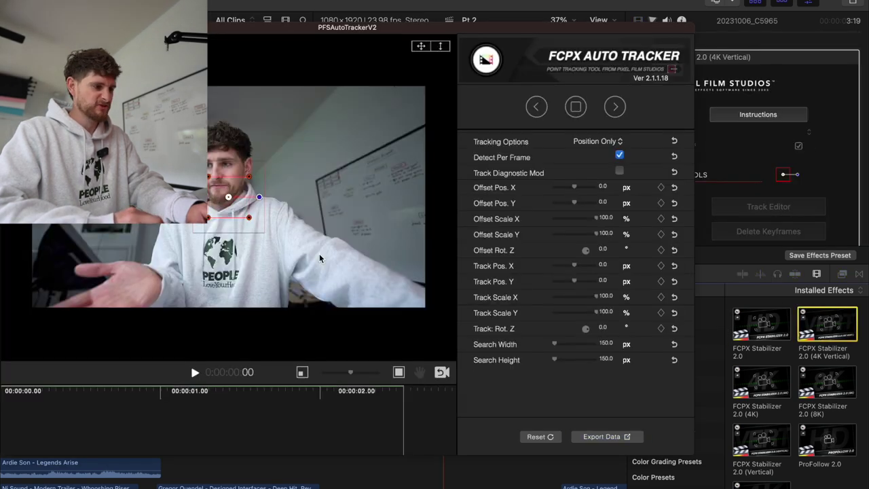
Fit a small tracking box over the speaker's face, track the 53:11 clip forward and export the tracking data
mouse_move(228, 197)
mouse_down()
mouse_move(215, 180)
mouse_move(220, 189)
mouse_up()
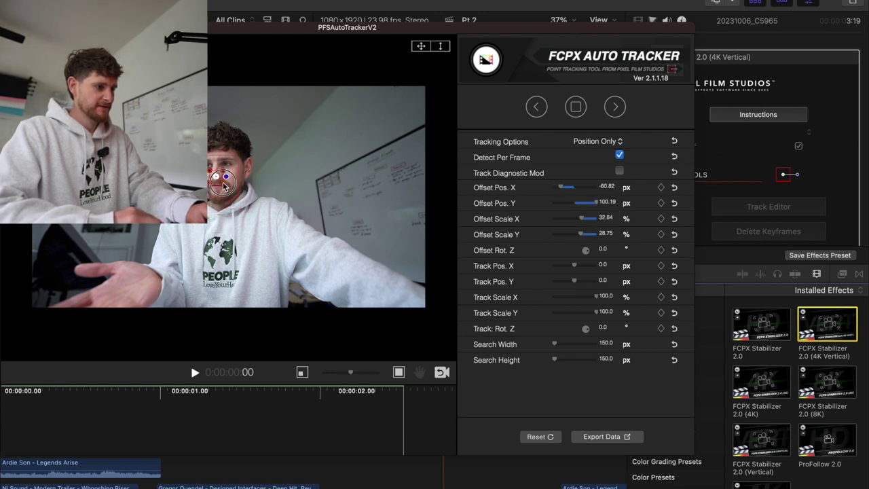
click(616, 107)
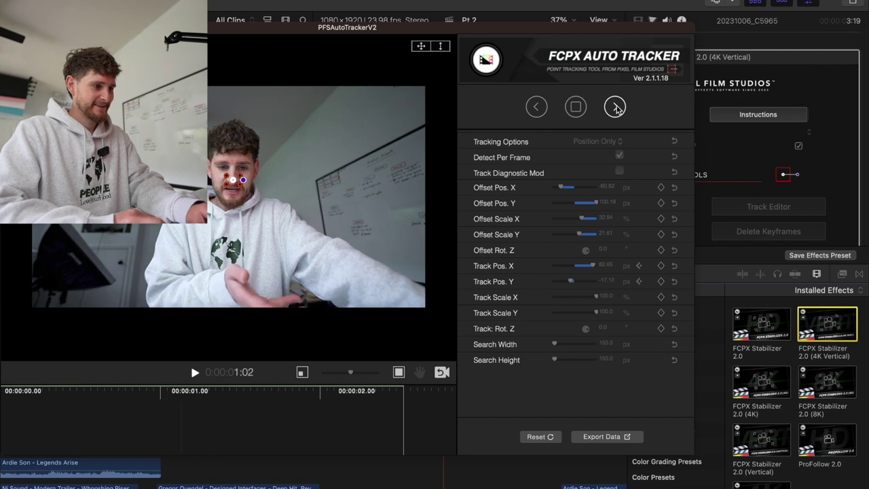
click(624, 440)
click(362, 273)
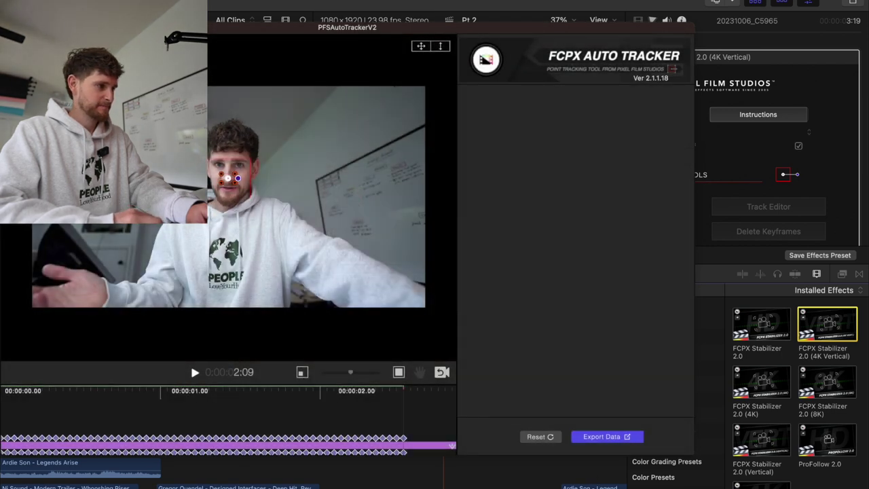
Set the 53:11 clip's stabilizer offset scale to 24 and offset position Y to 0.06 px, then play it back
scroll(729, 198, down, 6)
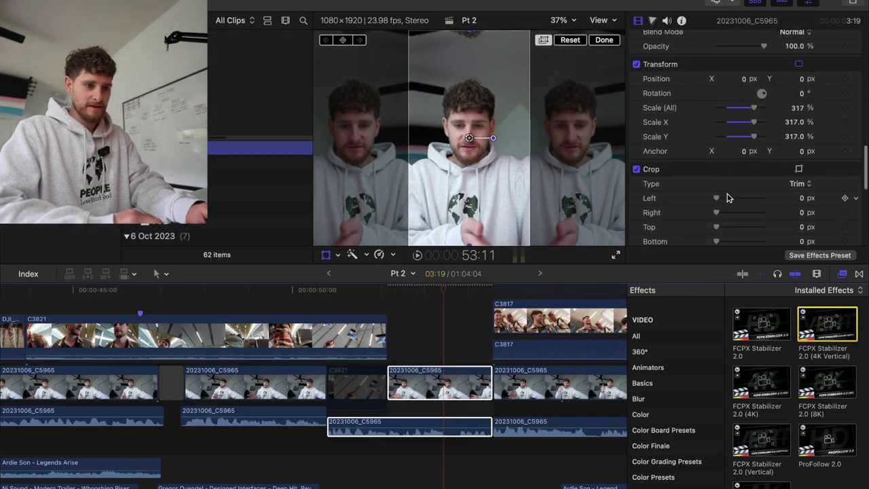
scroll(728, 198, up, 5)
drag(741, 162, 756, 165)
mouse_move(802, 132)
mouse_down()
mouse_move(802, 107)
mouse_move(804, 133)
mouse_up()
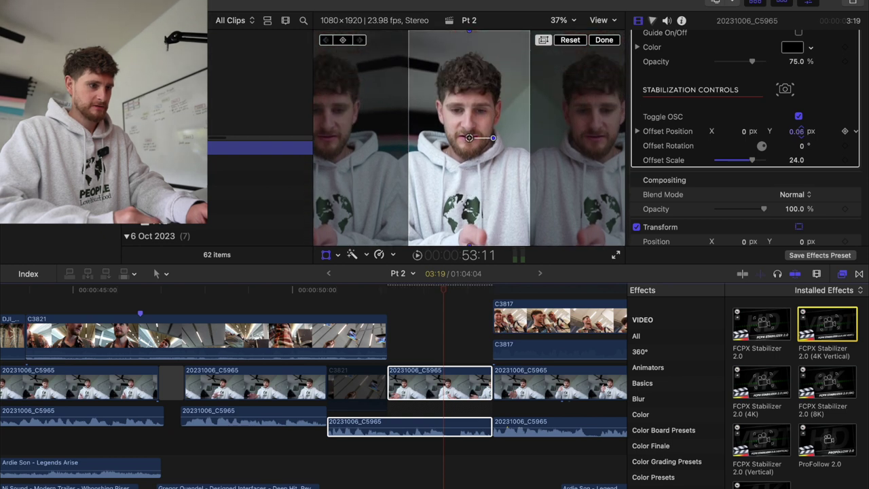
key(space)
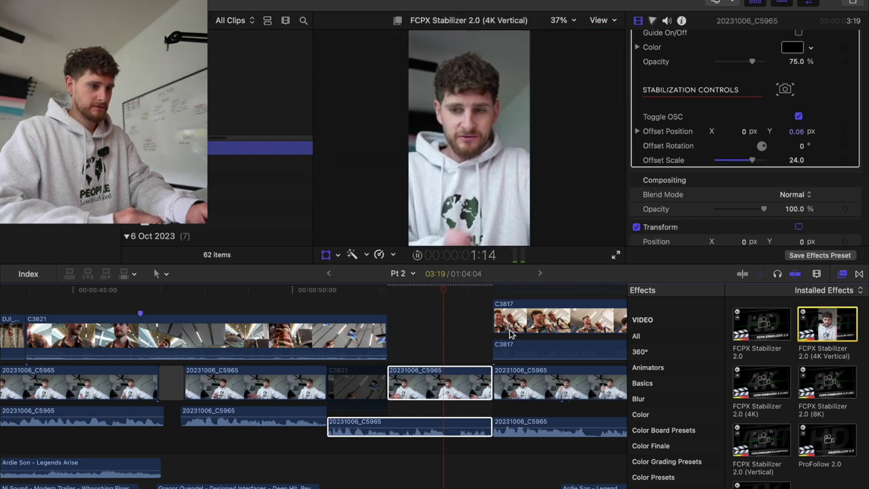
click(460, 348)
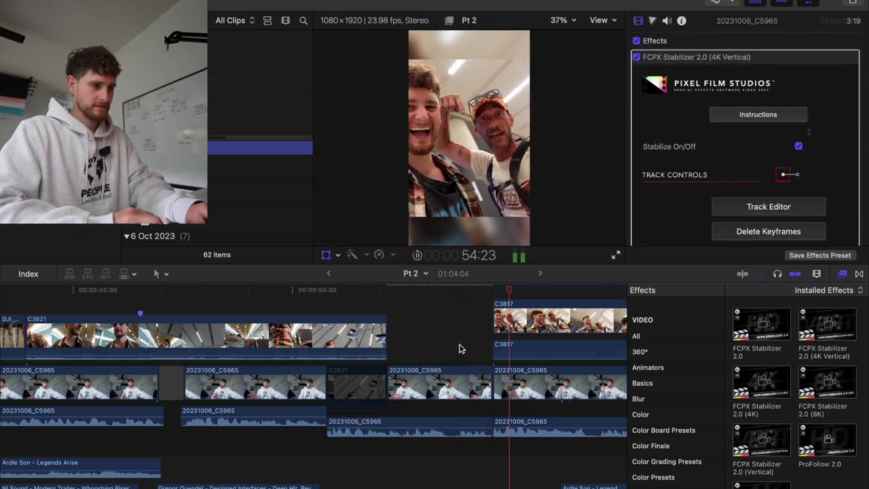
Review the video's ending through the first DJI_0011 clip up to 1:00:03 and return to the timeline's beginning
click(229, 310)
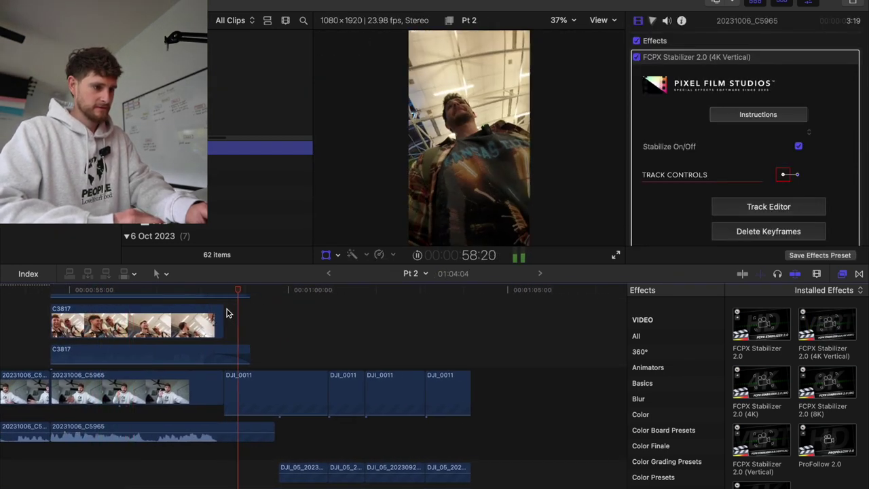
scroll(227, 313, left, 3)
scroll(227, 313, up, 2)
key(space)
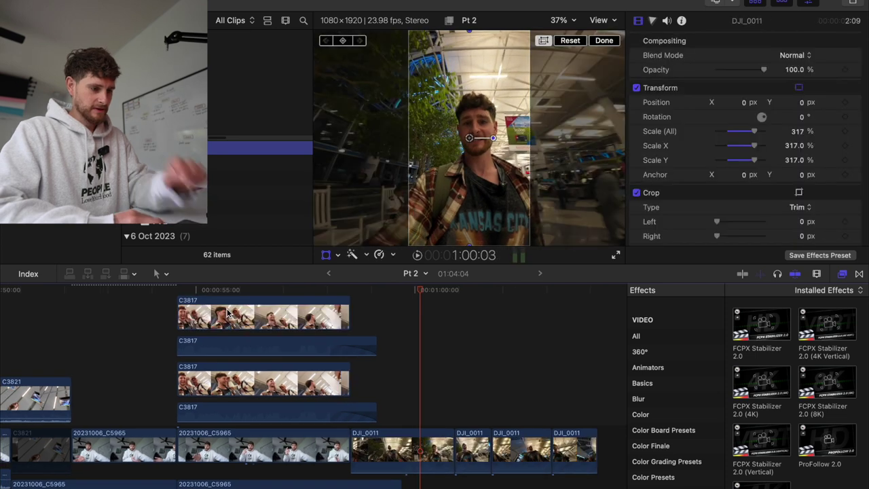
scroll(229, 310, left, 15)
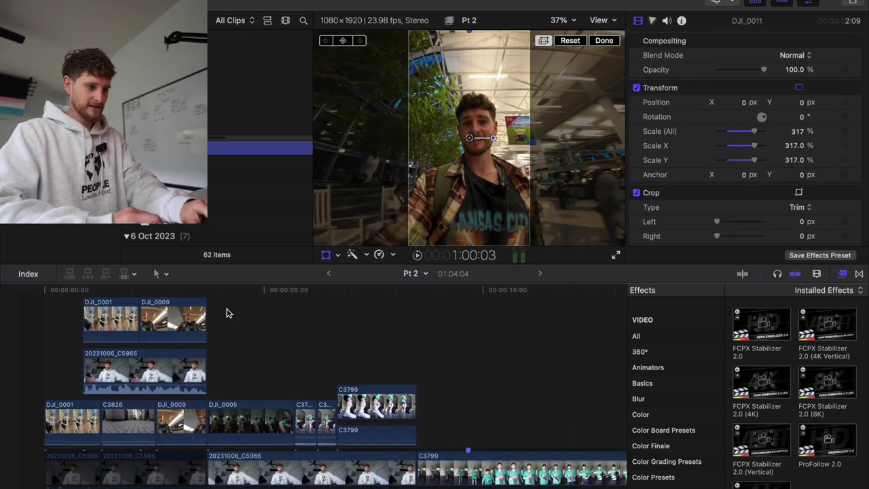
Play the video's opening from 1:07 into the first DJI_0005 clip to review how it flows
drag(63, 289, 82, 288)
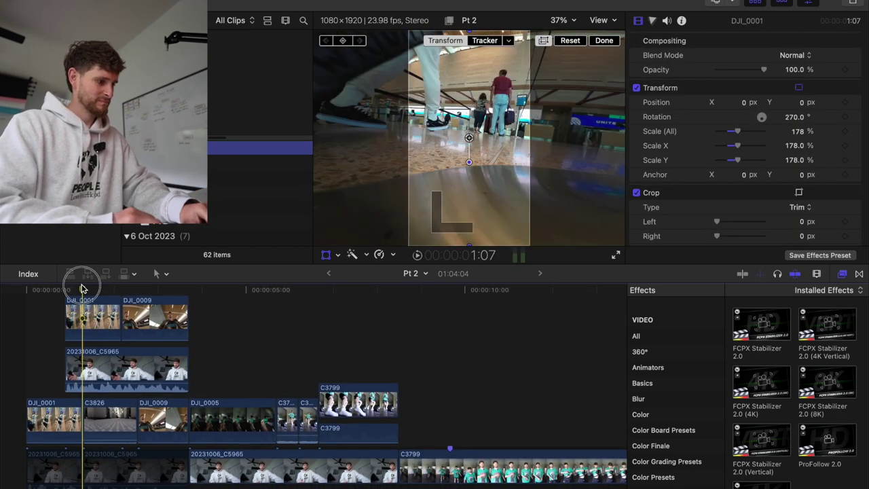
key(space)
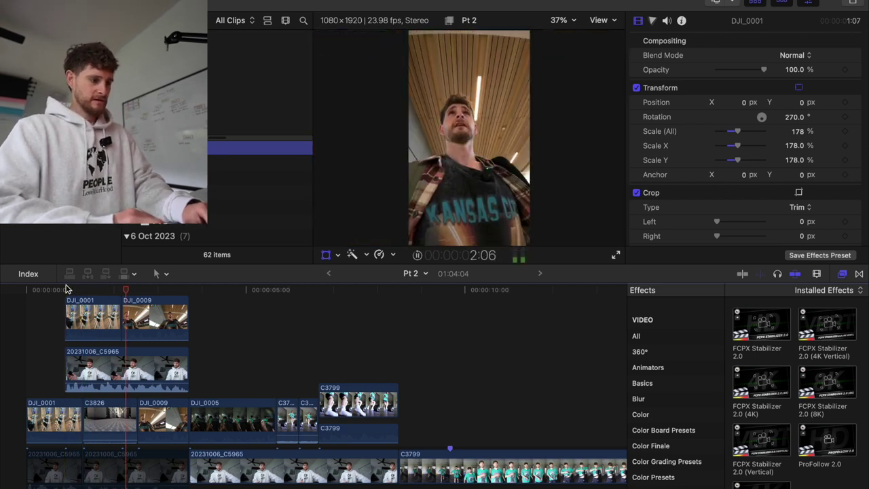
scroll(66, 289, down, 3)
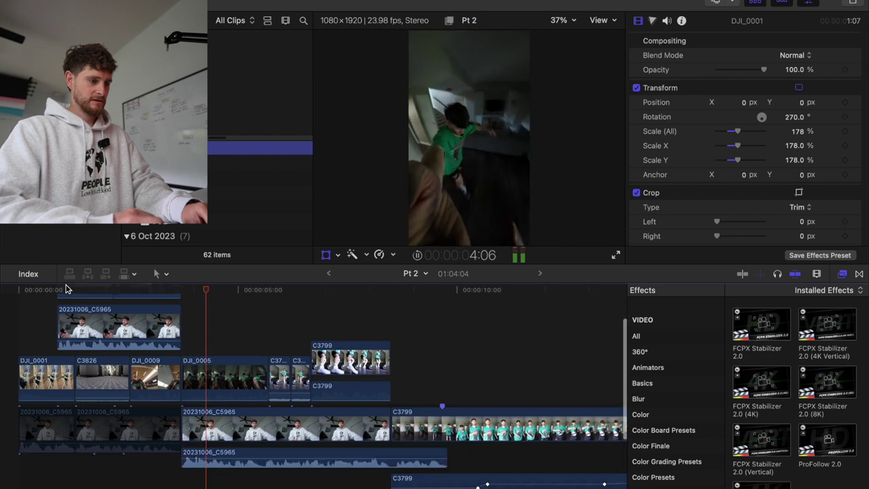
scroll(66, 289, up, 3)
key(space)
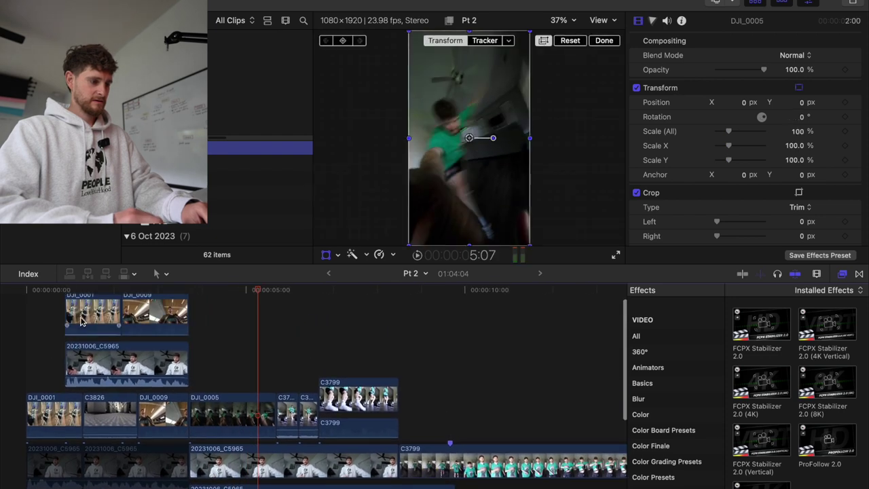
Disable the alternate opening's uppermost DJI_0001, DJI_0009 and 20231006_C5965 clips and play the video from its beginning
click(97, 358)
drag(53, 311, 155, 369)
key(v)
click(8, 412)
key(space)
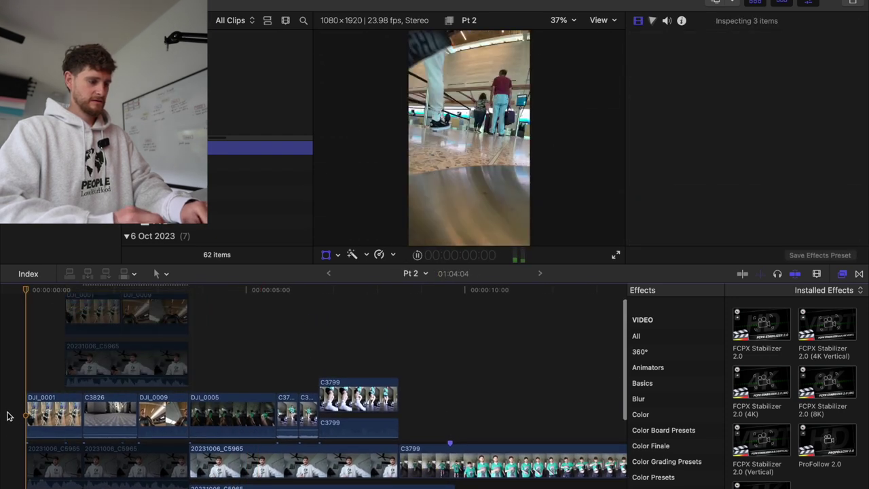
Enable the two dimmed 20231006_C5965 clips in the main storyline and replay the original opening
click(50, 465)
key(v)
click(12, 456)
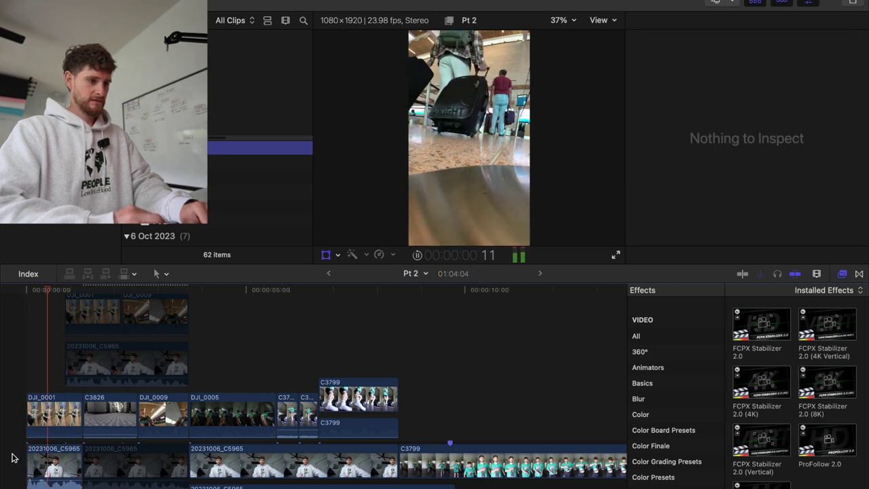
click(132, 475)
key(v)
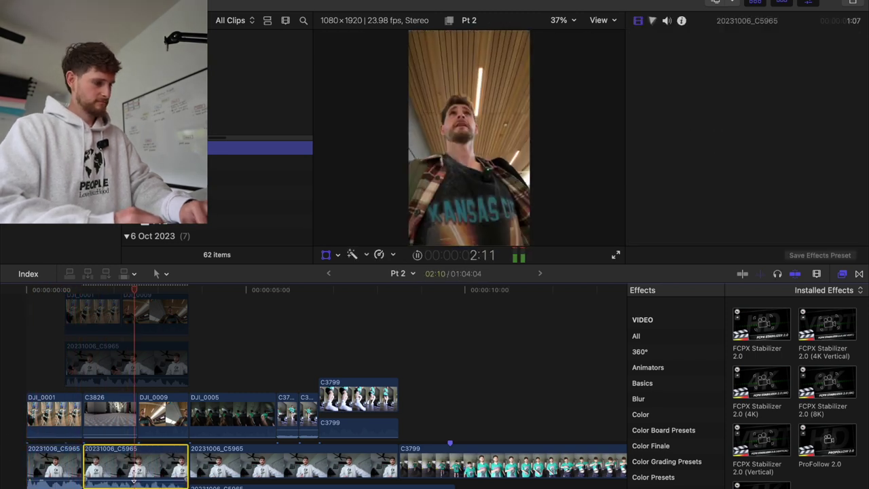
click(3, 400)
key(space)
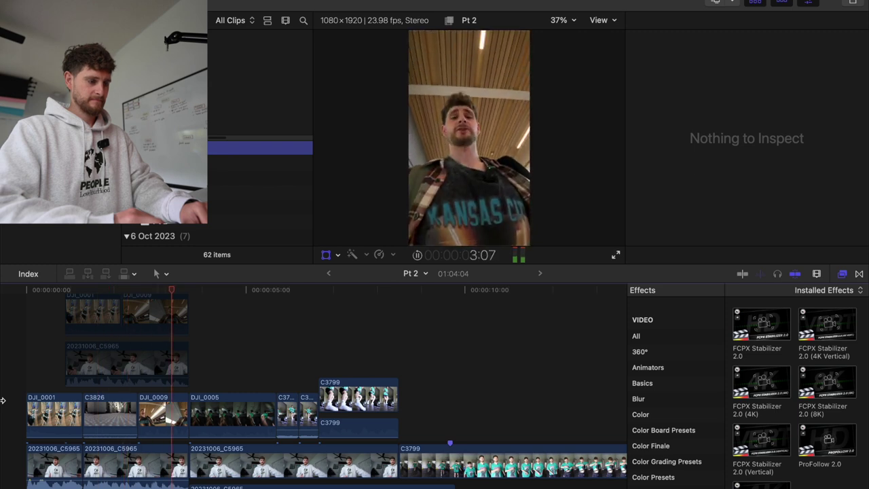
Re-enable the three alternate opening clips and disable the five original opening clips beneath them
key(space)
click(41, 302)
drag(41, 302, 170, 364)
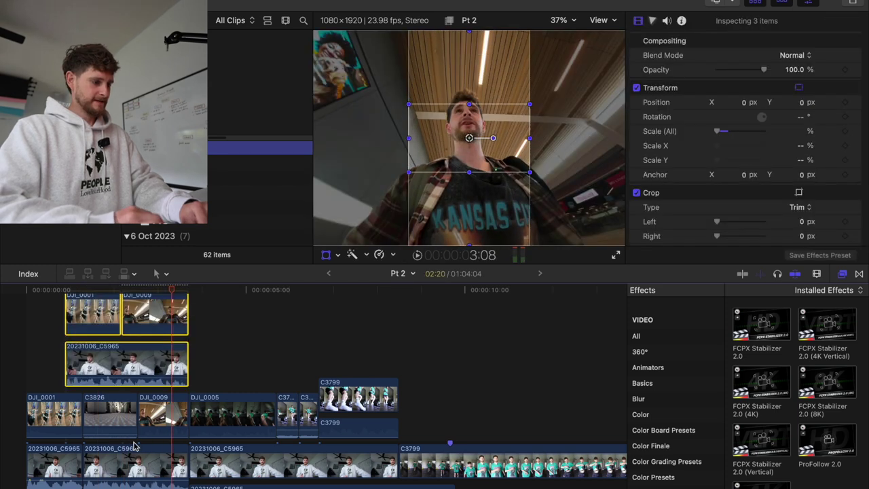
drag(10, 417, 146, 472)
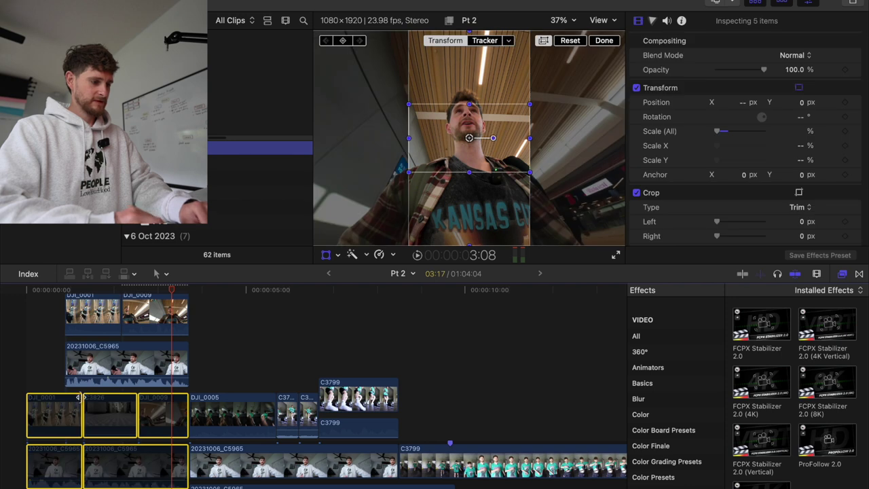
Play the alternate opening from 0:21 to check how it runs against the music and sound effects
click(67, 292)
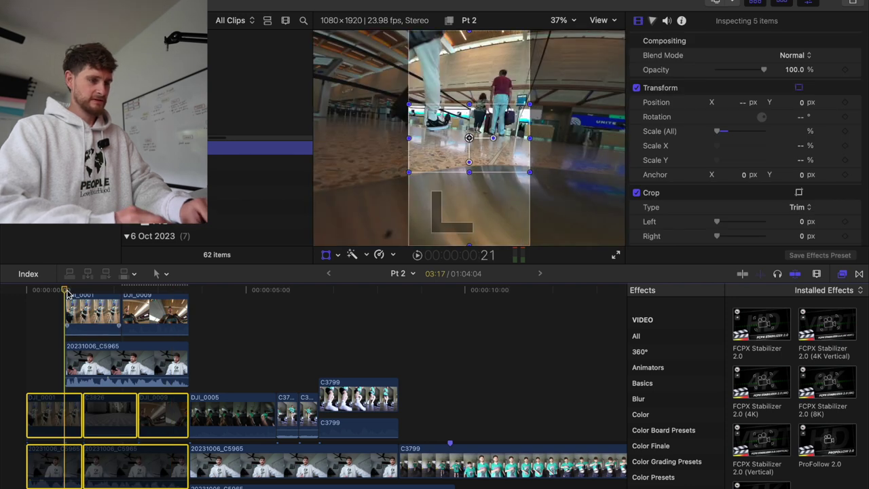
key(space)
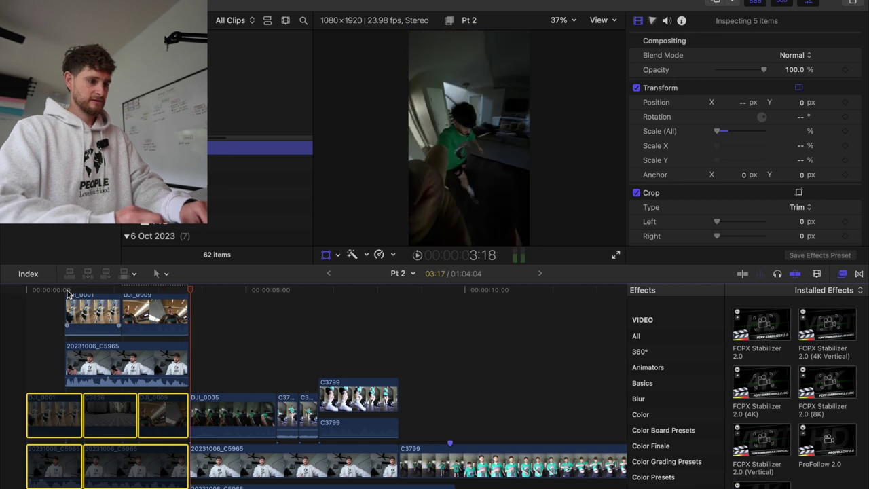
scroll(67, 293, down, 3)
click(67, 450)
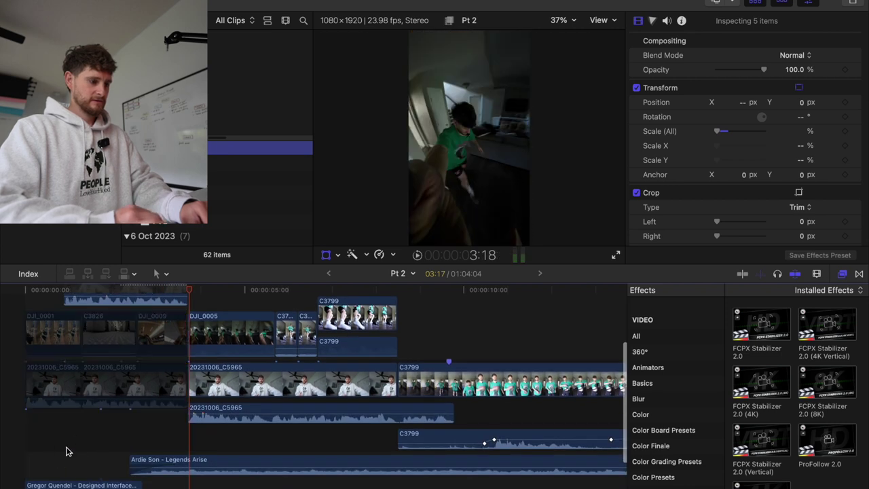
click(66, 451)
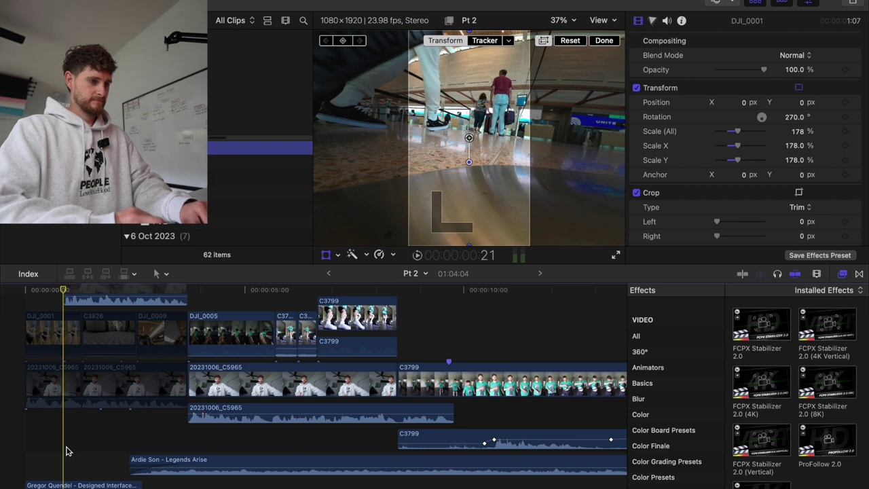
scroll(66, 451, up, 3)
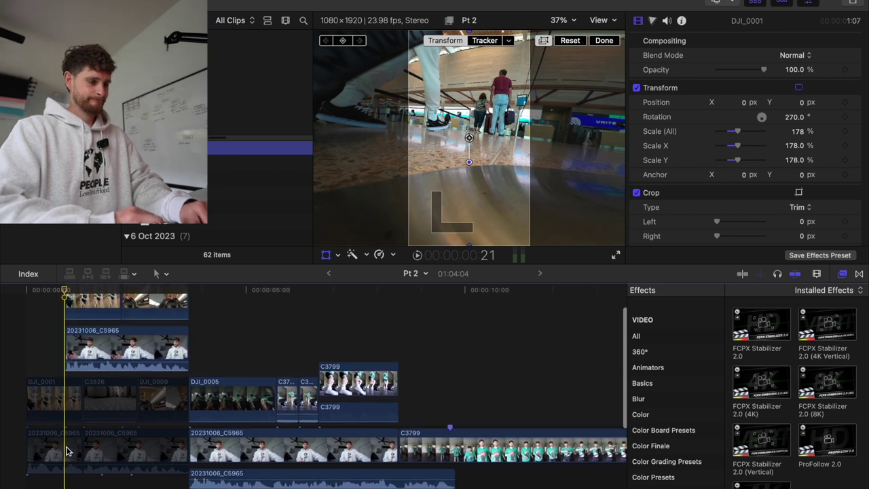
key(space)
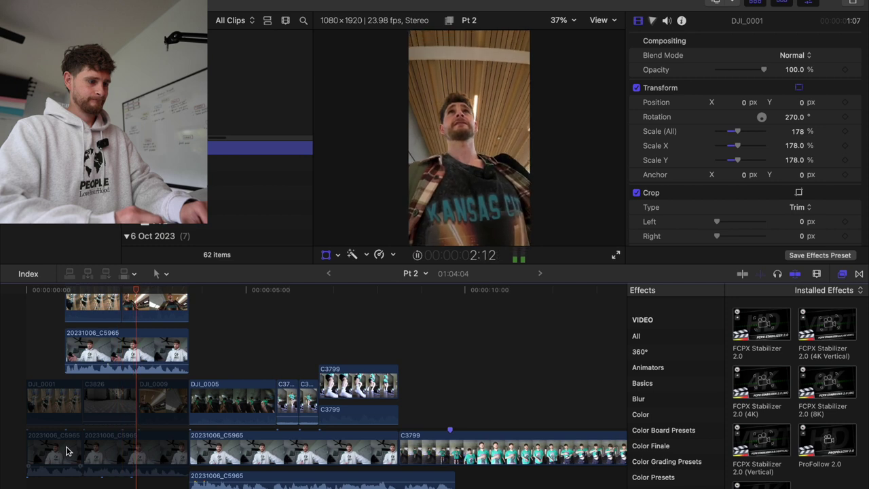
scroll(66, 451, down, 4)
key(space)
Move the Gregor Quendel sound effect to start at the C3826 clip and play the opening
drag(55, 461, 110, 461)
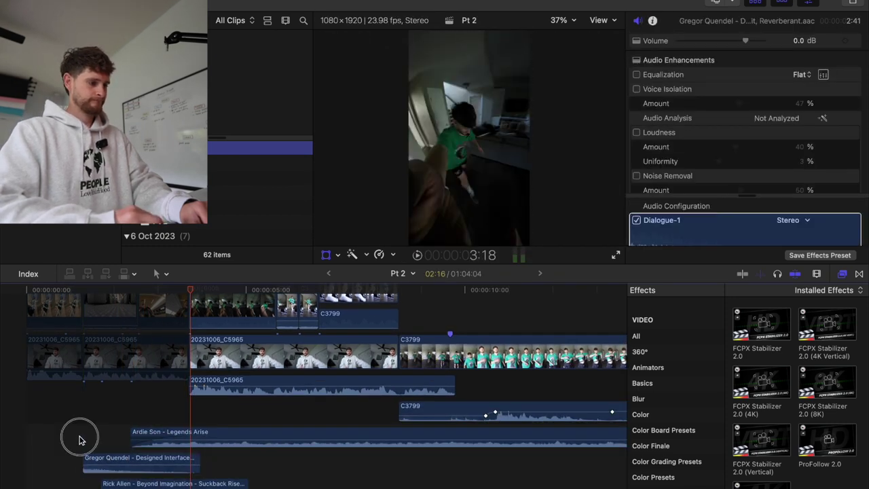
click(79, 438)
key(space)
click(74, 442)
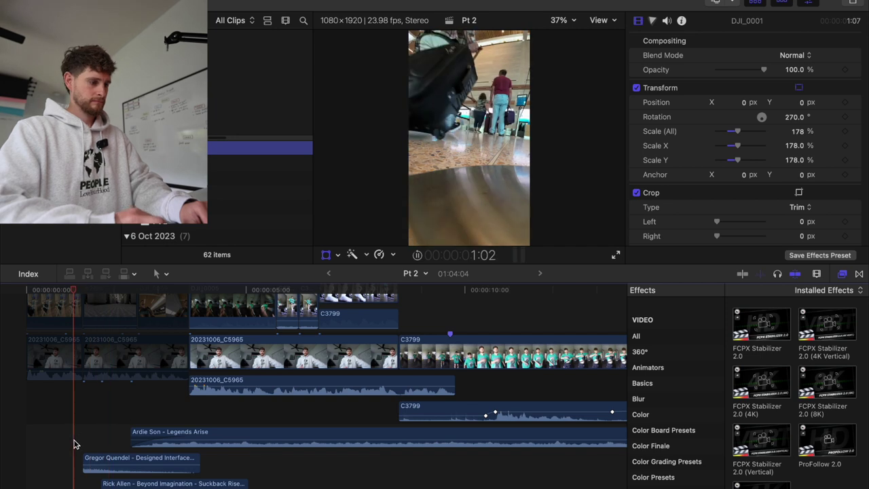
scroll(75, 442, up, 4)
key(space)
Move the Gregor Quendel sound effect to start with the alternate opening at 0:21 and play it back
click(64, 290)
scroll(68, 353, down, 5)
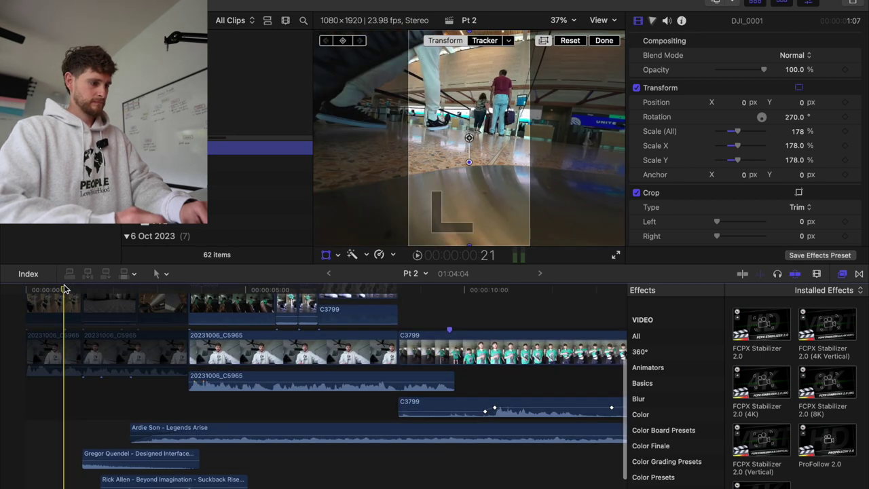
drag(110, 418, 92, 417)
click(58, 387)
key(space)
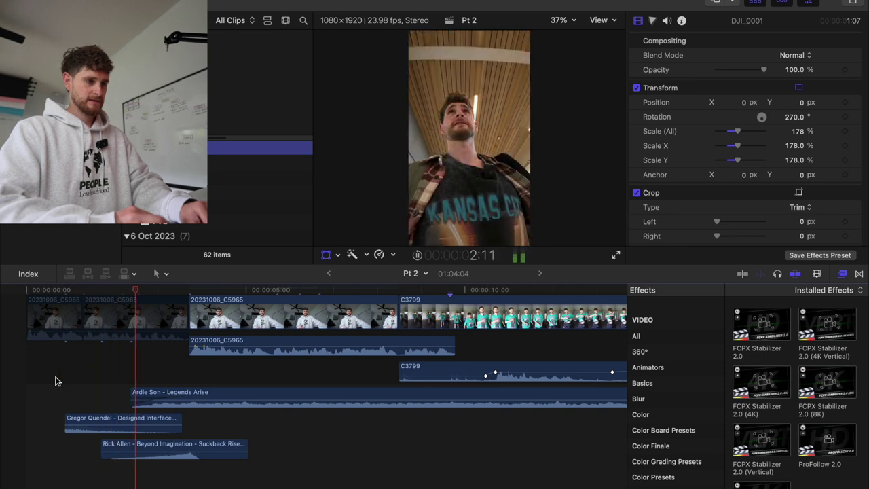
key(space)
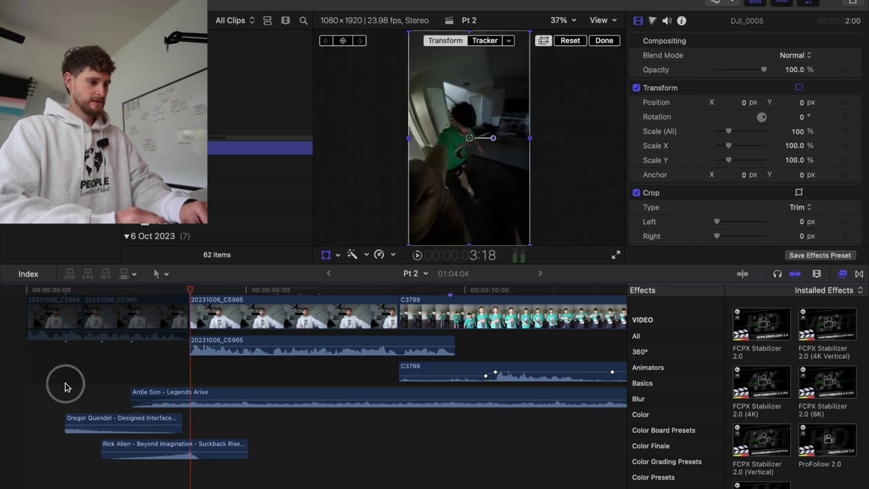
Keyframe the upper DJI_0001 clip's position and scale at 0:21, setting position X to 583 px
click(65, 387)
scroll(65, 387, up, 5)
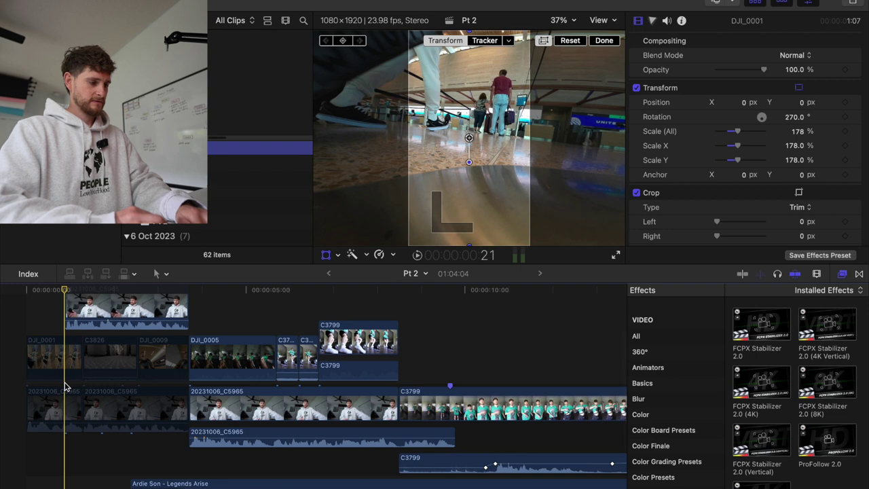
scroll(65, 387, up, 5)
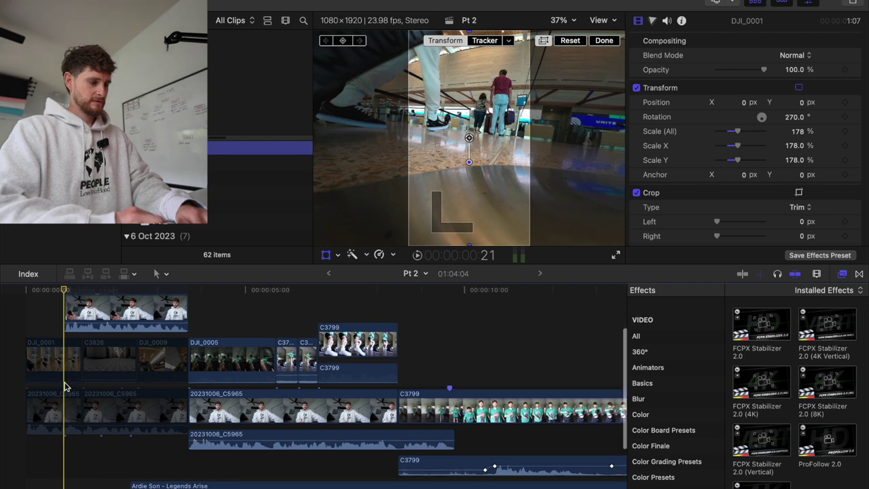
click(82, 343)
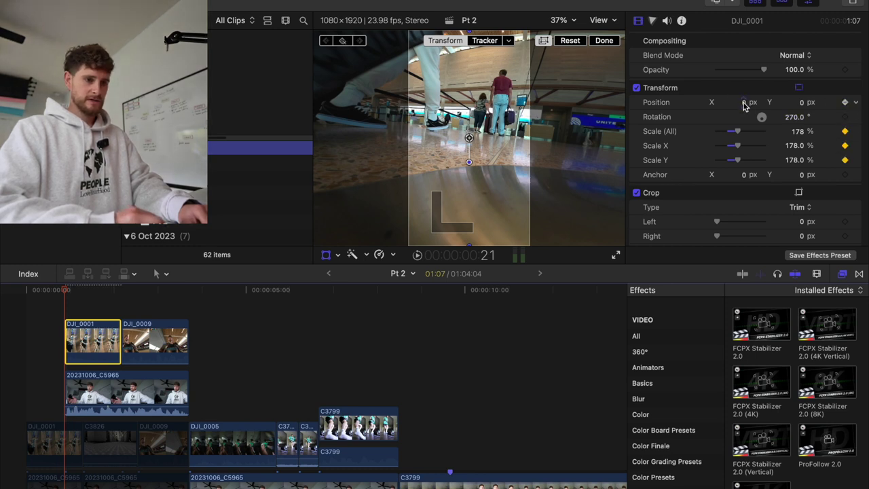
drag(742, 103, 856, 102)
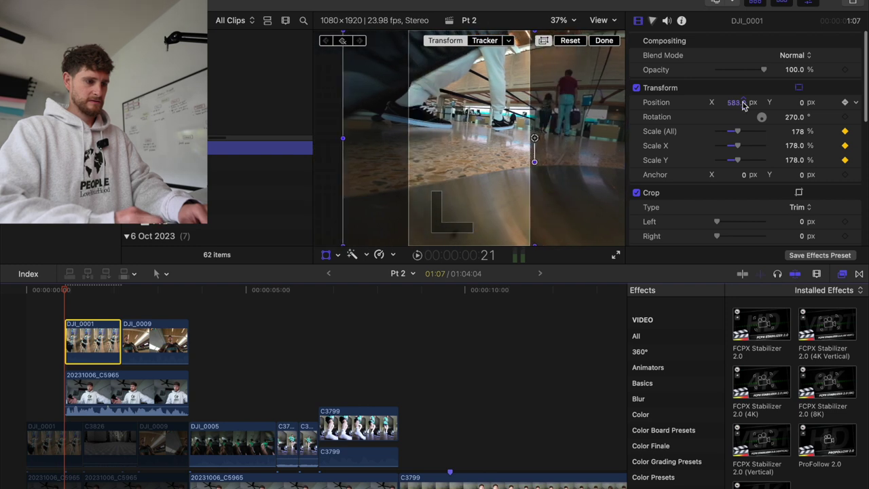
At DJI_0001's last frame (2:03), set its scale to 265% and position X to 38.2 px
drag(60, 292, 120, 291)
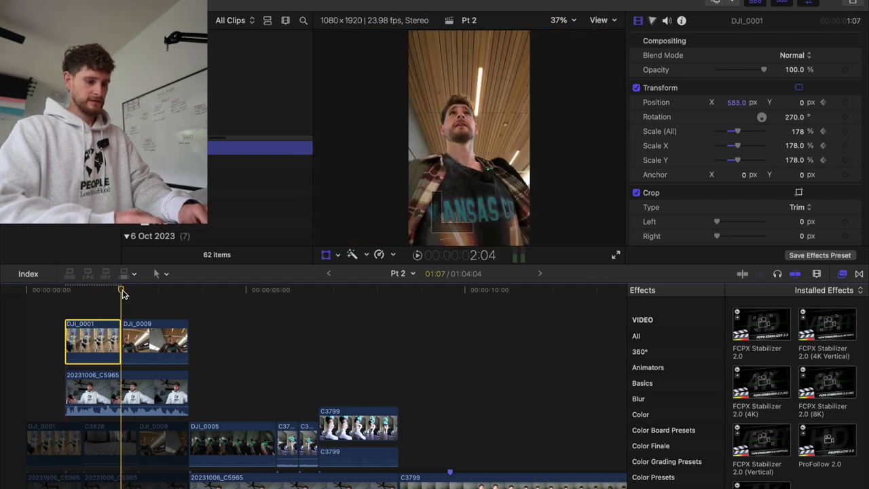
drag(738, 131, 748, 131)
drag(737, 102, 638, 102)
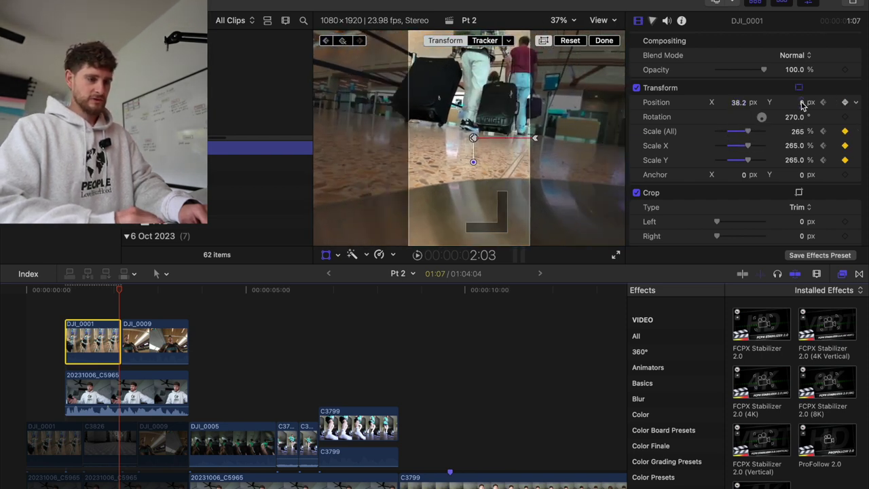
Change the motion type of DJI_0001's end position keyframe on its motion path and play the zoom
click(473, 138)
right_click(473, 137)
click(489, 142)
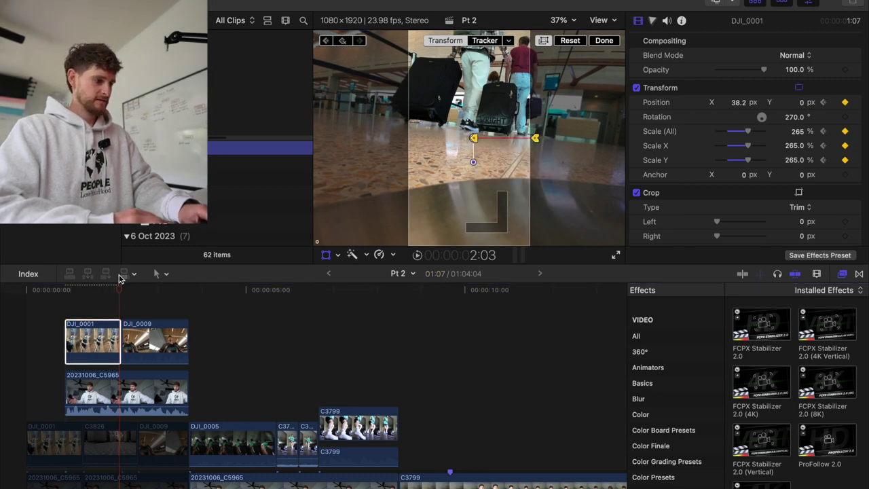
key(space)
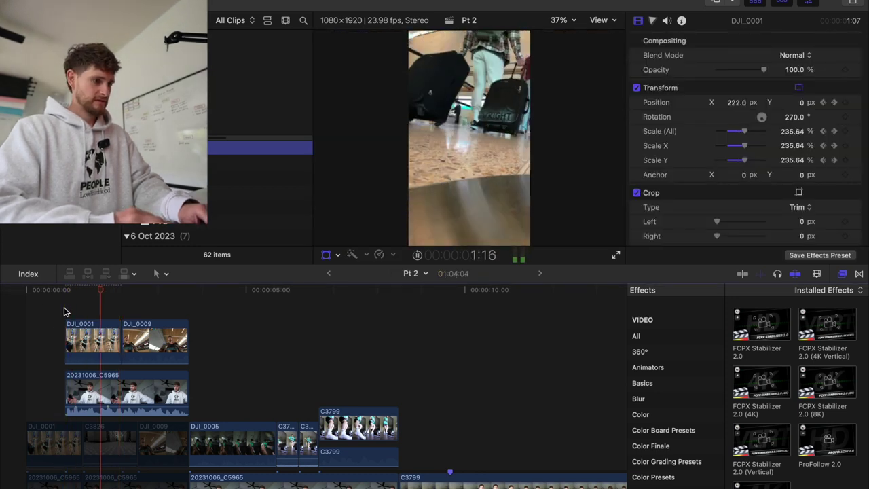
key(space)
Add position and scale keyframes at the start of the upper DJI_0009 clip (2:04) and play to its end
click(126, 333)
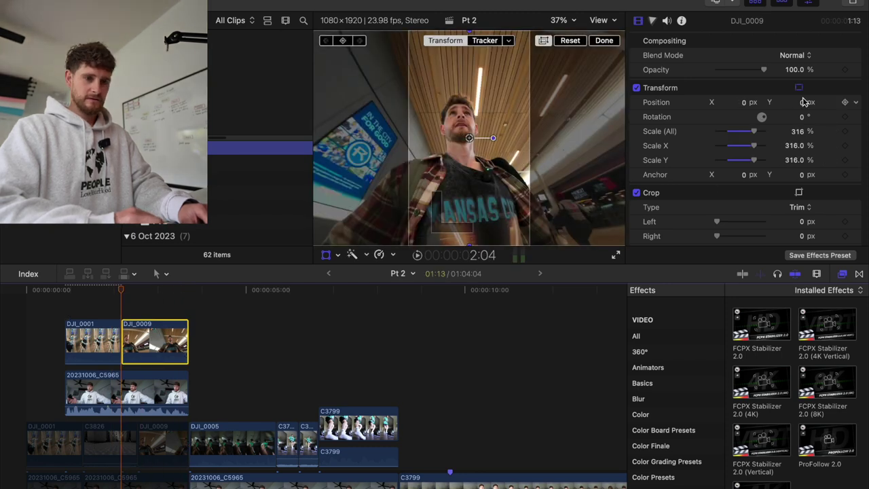
click(844, 102)
key(space)
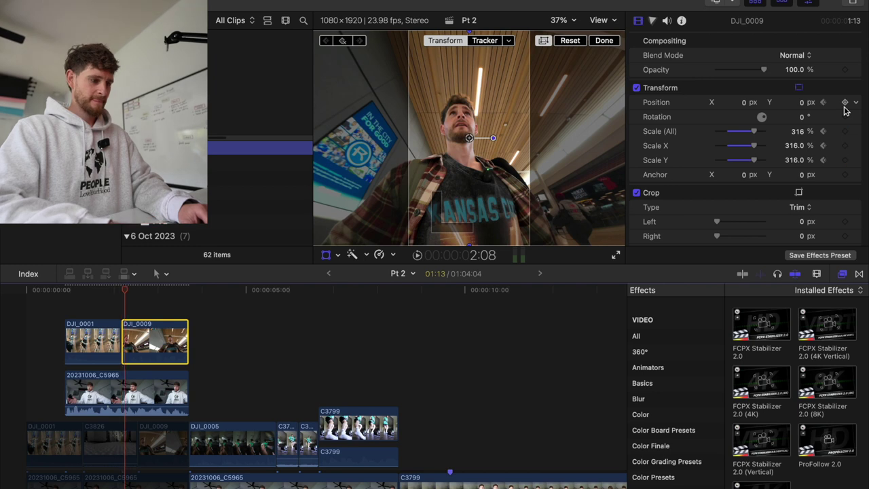
key(space)
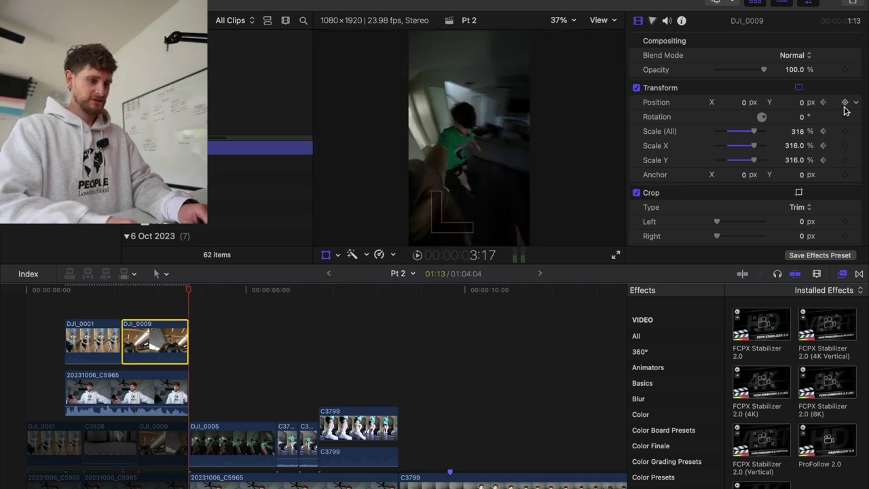
Enlarge DJI_0009's scale slightly at its last frame and play back the resulting zoom
key(Left)
drag(757, 132, 763, 133)
click(124, 312)
key(space)
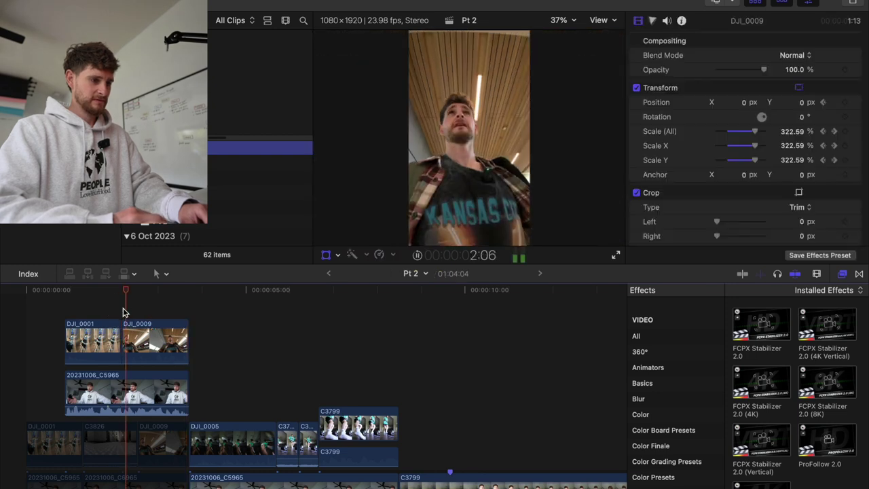
key(space)
Delete the scale keyframe at the end of the upper DJI_0009 clip
click(122, 311)
click(144, 342)
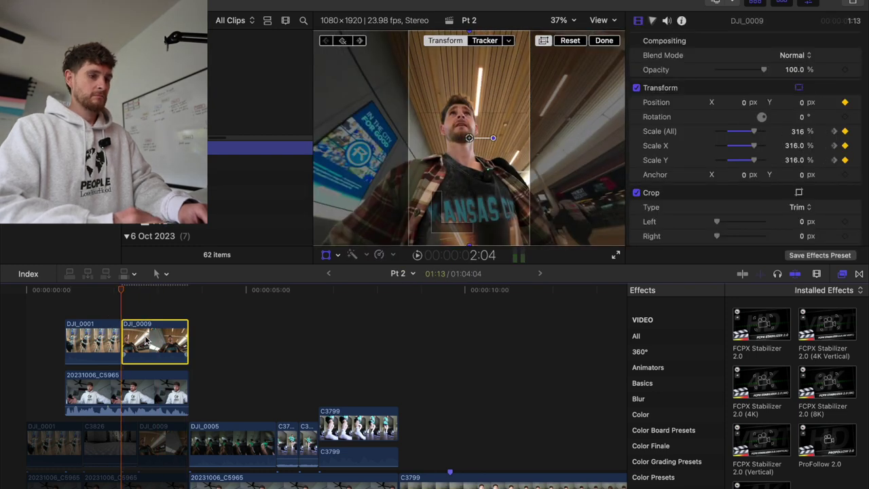
click(835, 132)
click(845, 132)
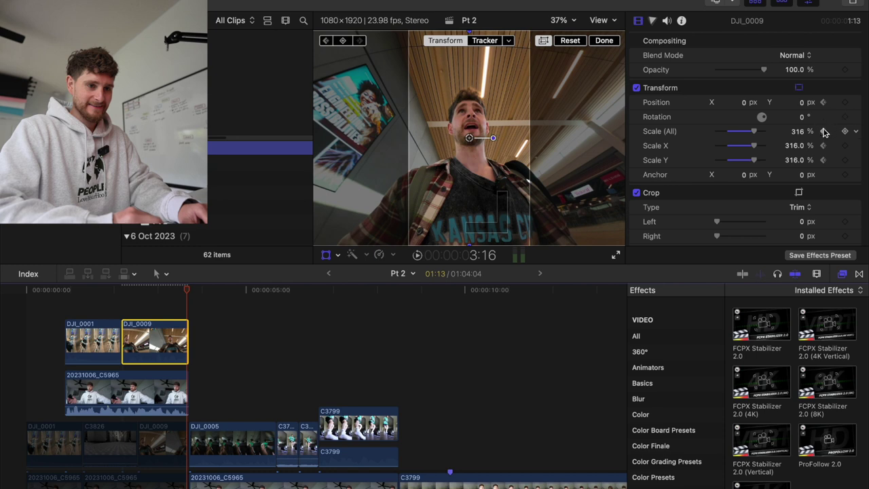
Set the upper DJI_0009 clip's scale at its first keyframe to 317%, raise it to 400%, and move to its last frame
click(823, 131)
click(797, 133)
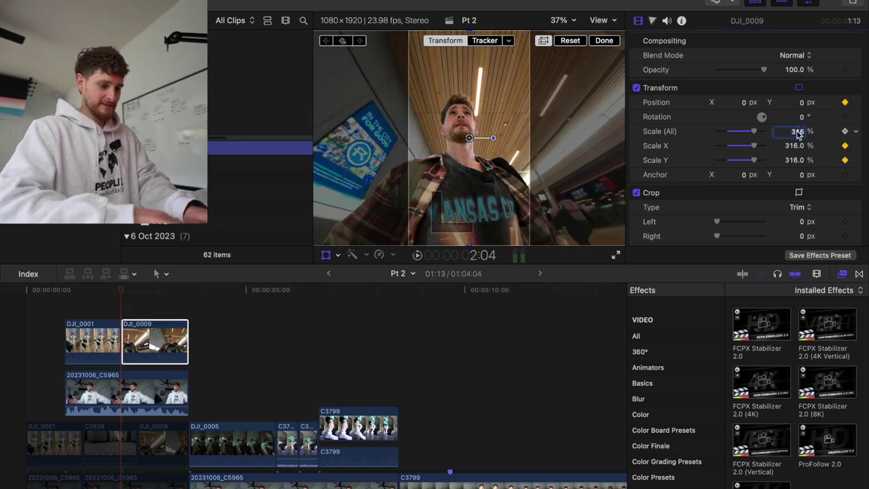
text(317)
key(Return)
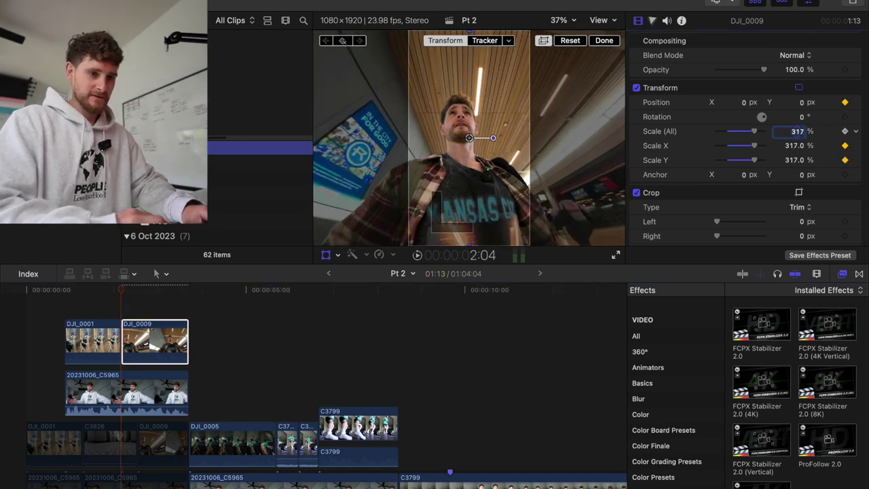
drag(759, 131, 769, 135)
drag(131, 288, 187, 297)
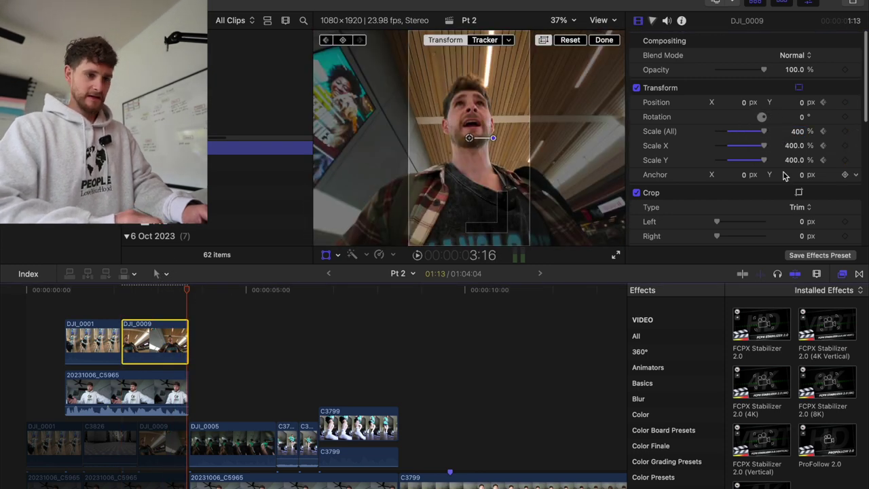
Set DJI_0009's scale at its last frame to 317% and play back the zoom
click(798, 131)
text(317)
key(Return)
click(123, 309)
key(space)
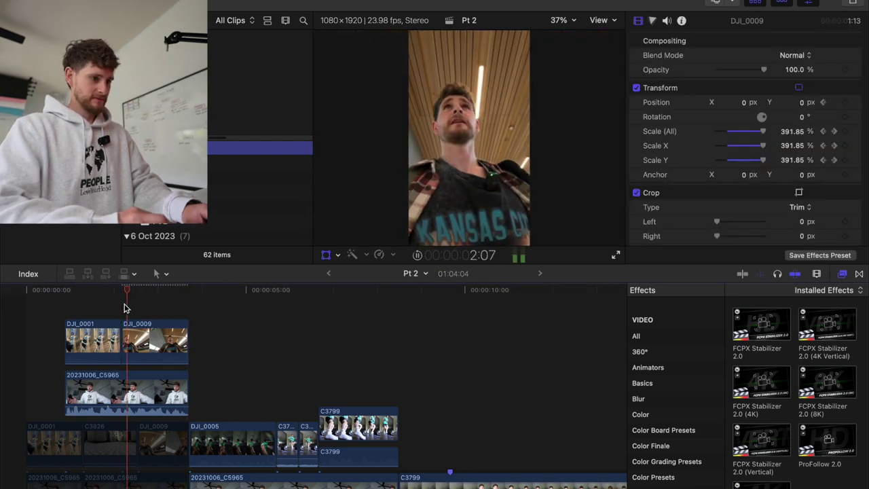
key(space)
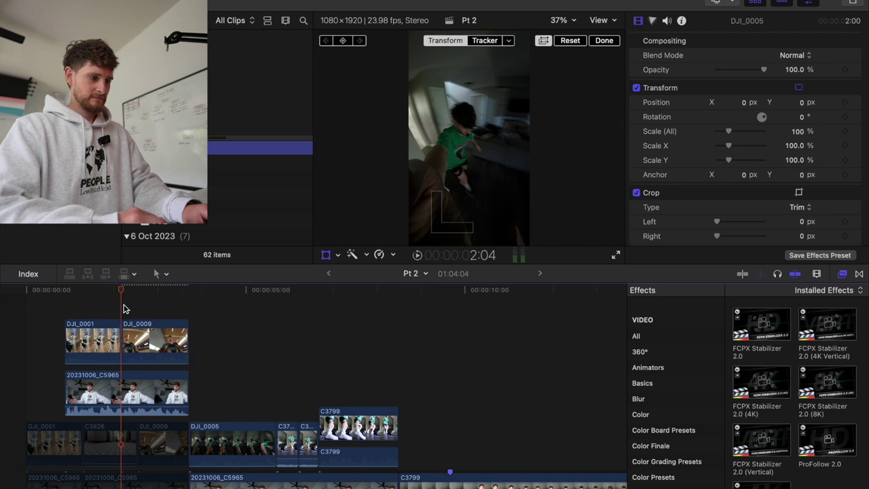
Undo the latest start and end scale changes on the upper DJI_0009 clip
click(149, 344)
key(super+z)
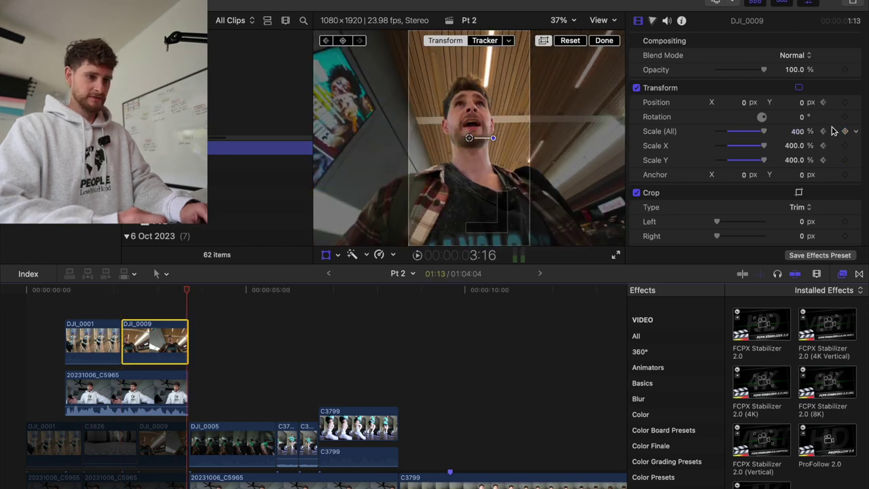
key(super+z)
key(super+z)
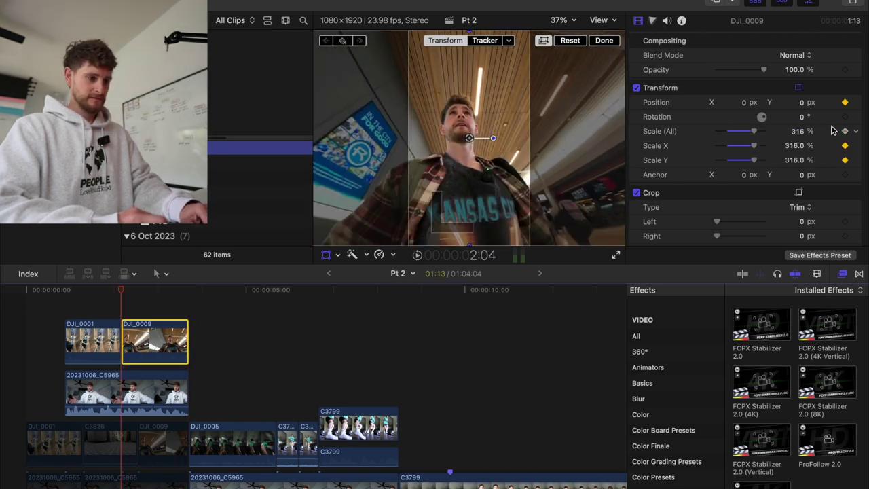
Keyframe DJI_0009's scale at 397% on its last frame and 317% on its first frame, and play back the zoom-in
key(alt+apostrophe)
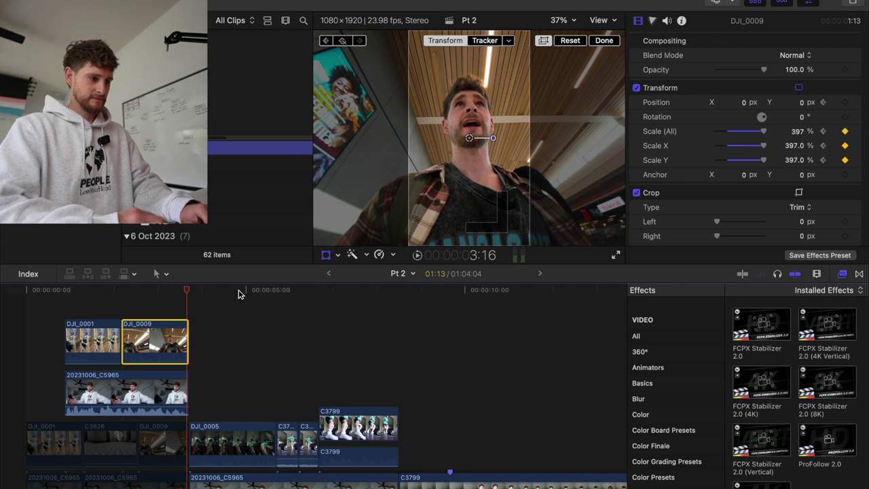
click(121, 303)
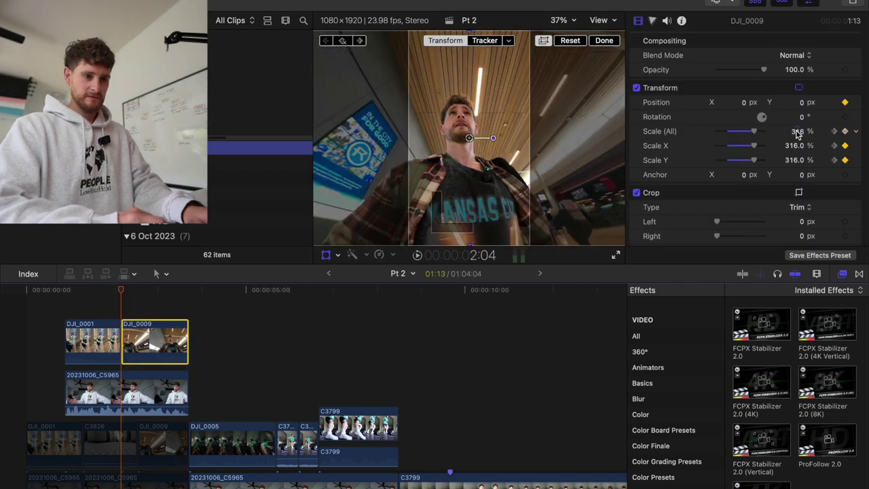
key(space)
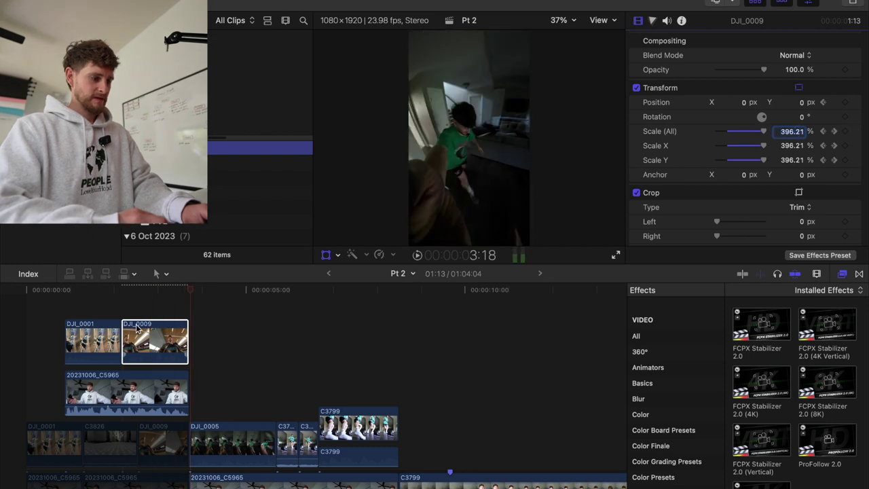
click(121, 304)
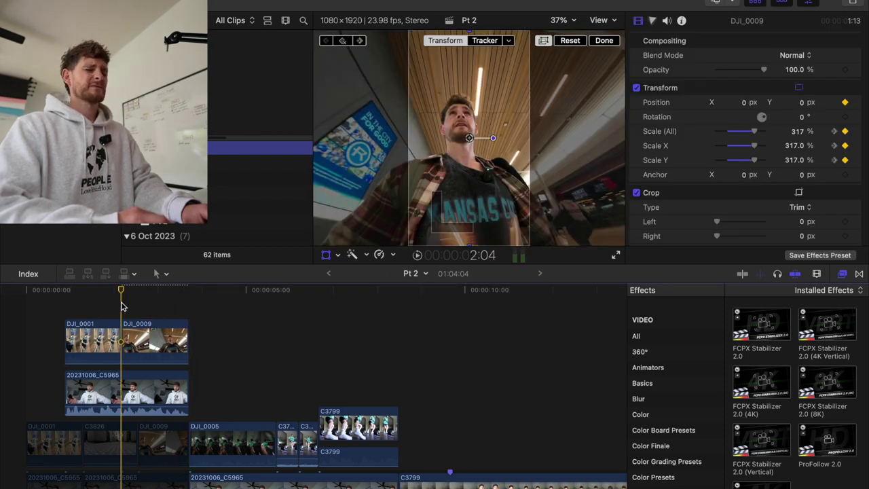
key(space)
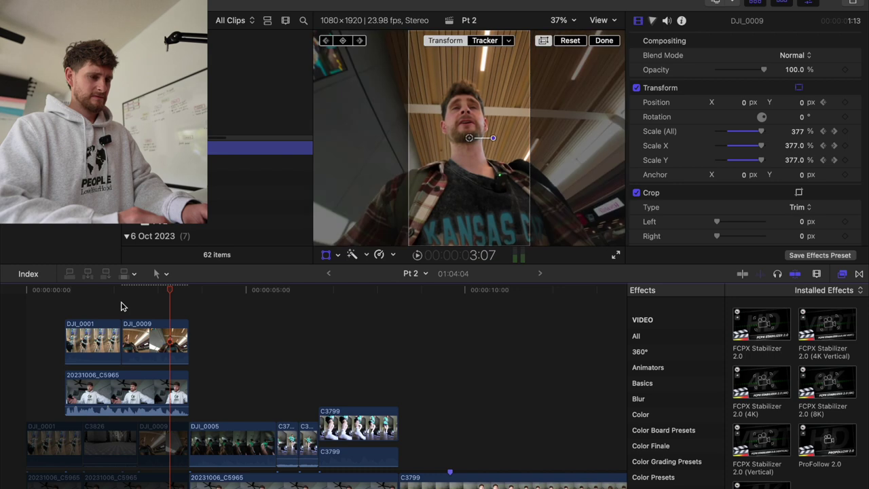
click(121, 304)
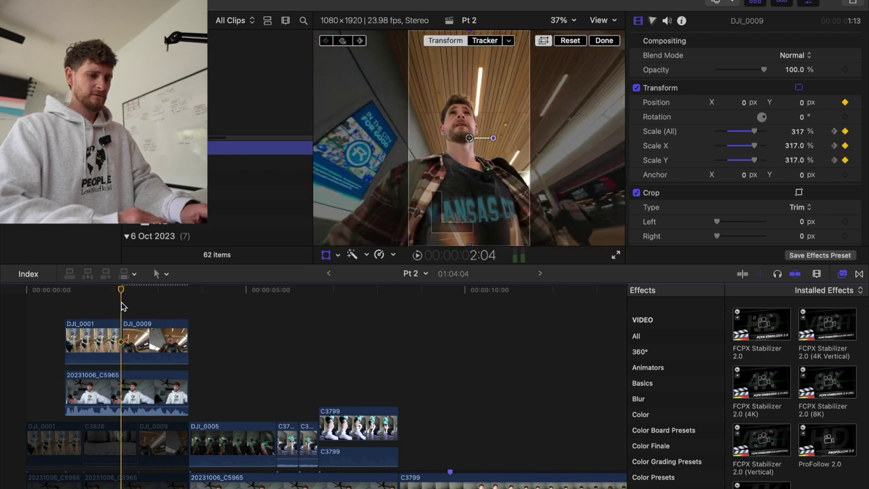
Reverse DJI_0009's zoom by setting its last keyframe's scale to 317% and enlarging its first keyframe's scale, and play it back
click(139, 343)
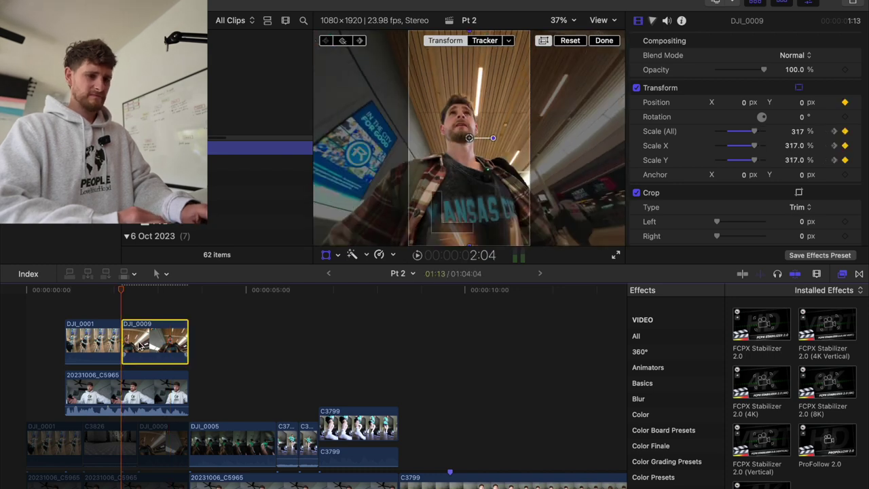
click(835, 132)
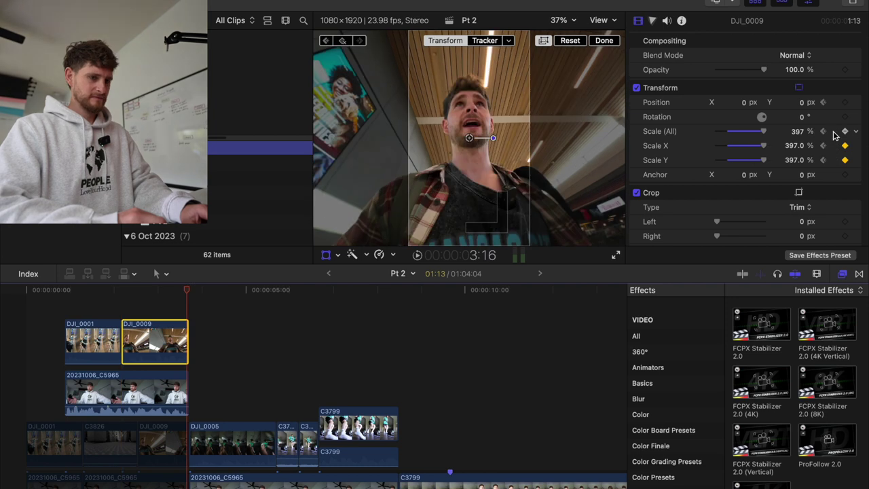
click(799, 131)
text(317)
key(Return)
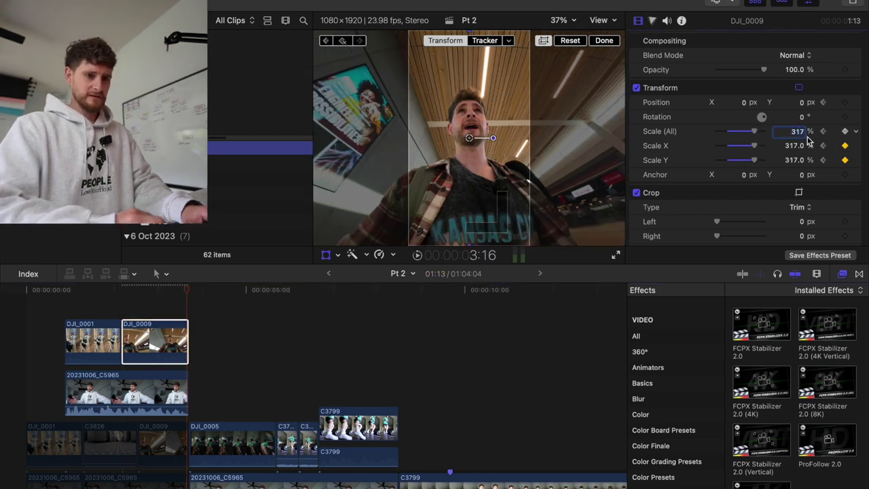
click(823, 132)
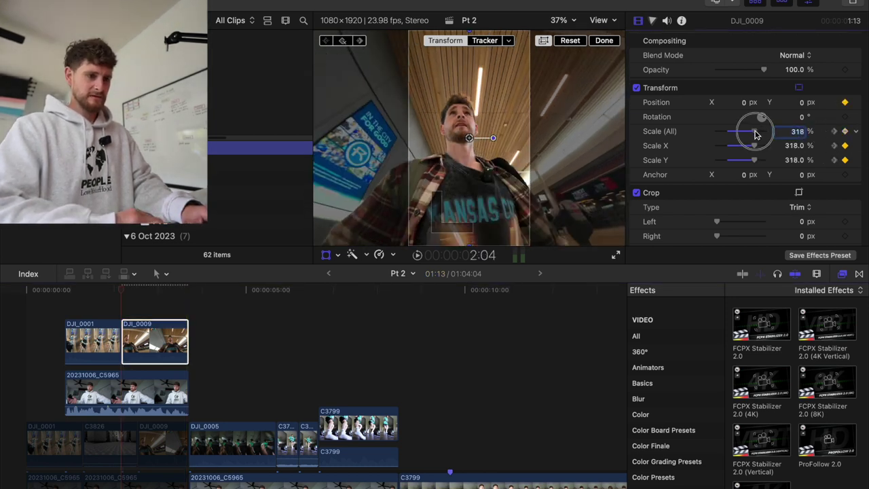
key(space)
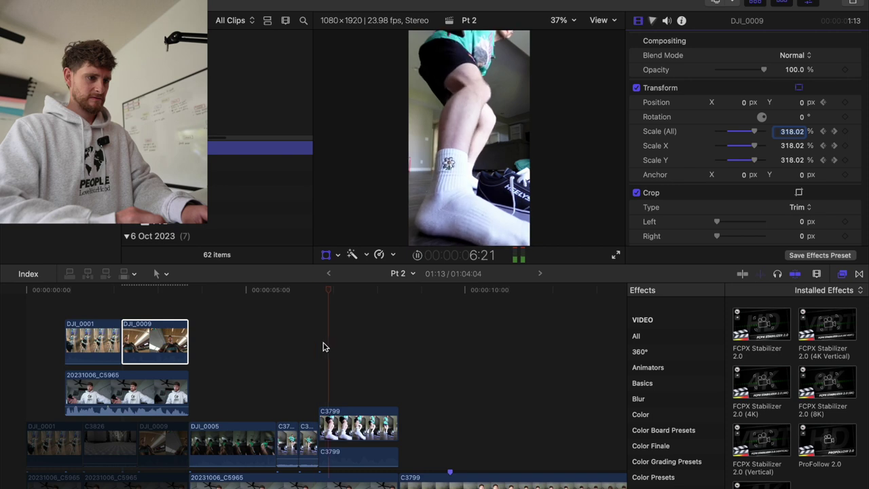
Review the edit from just before 20 seconds through the C3809 and C3810 clips into C3817
scroll(324, 347, down, 3)
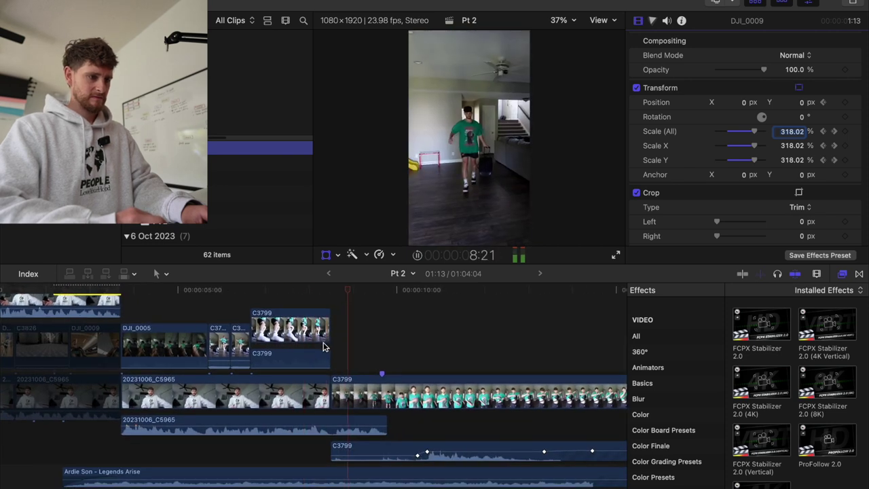
key(super+minus)
key(super+minus)
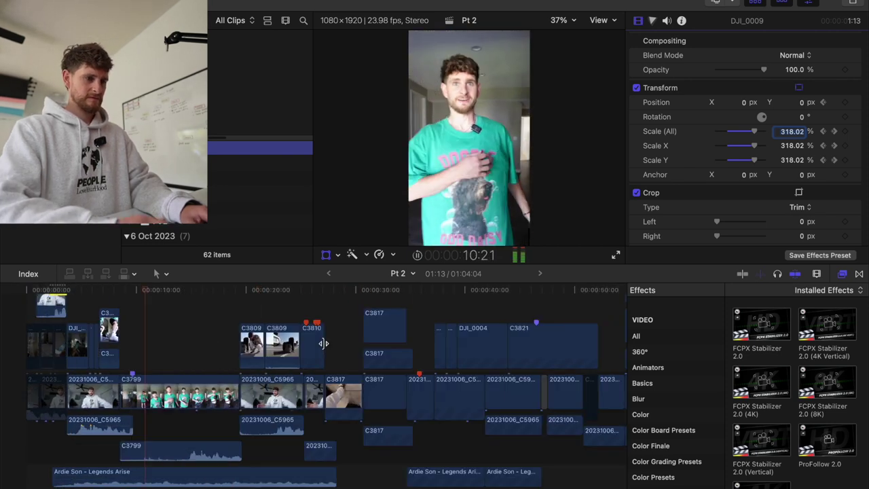
click(243, 310)
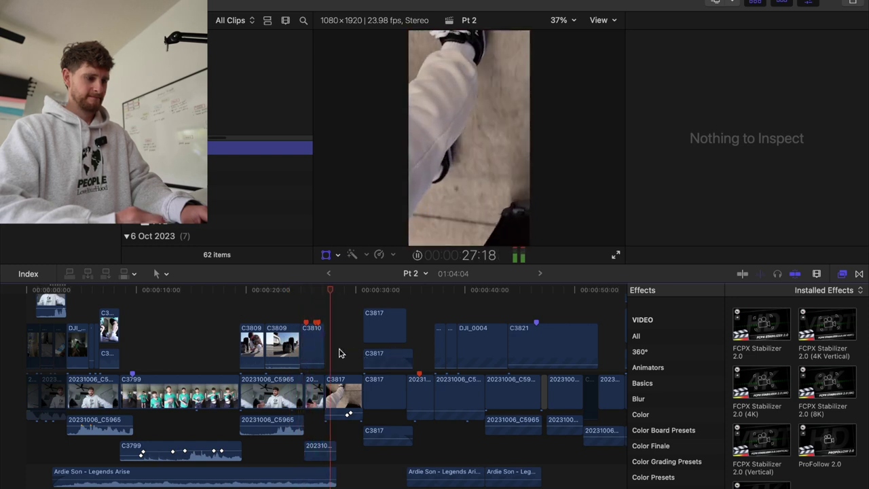
scroll(341, 353, down, 3)
key(space)
Switch to Finder and open the Medium folder under SFX > Riser on the SanDisk 2 drive
key(super+Tab)
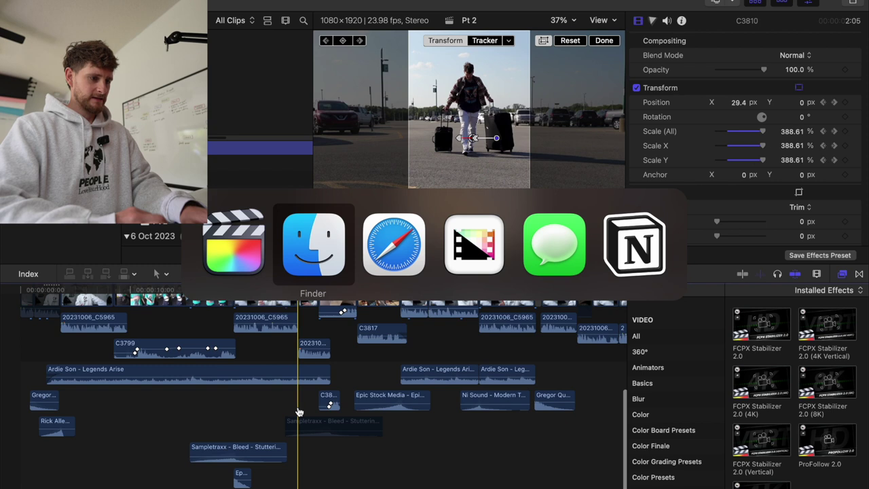
click(486, 79)
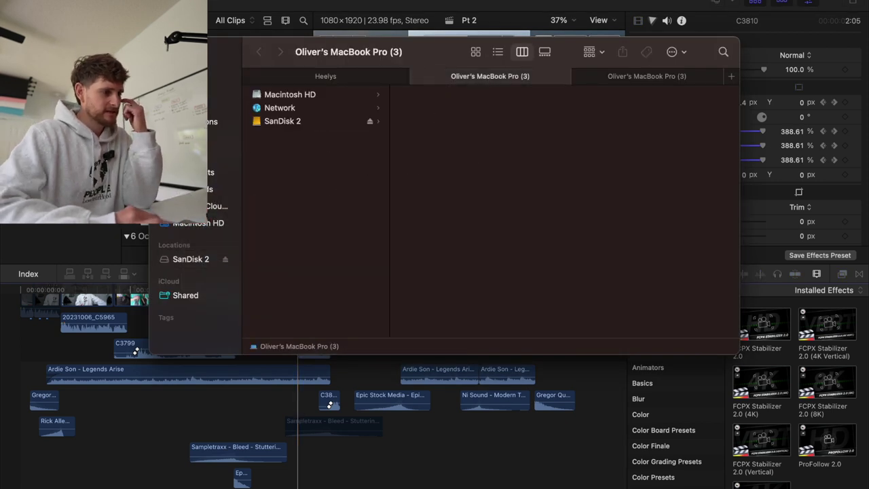
click(191, 261)
scroll(288, 224, down, 5)
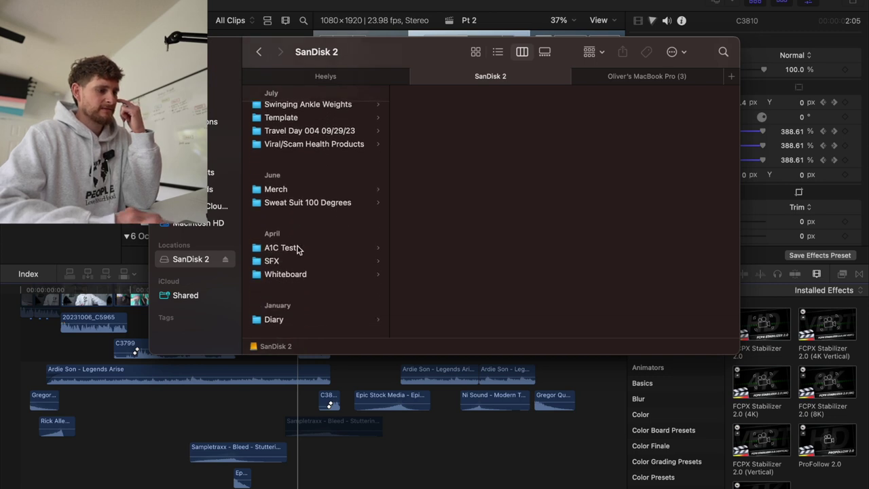
click(287, 261)
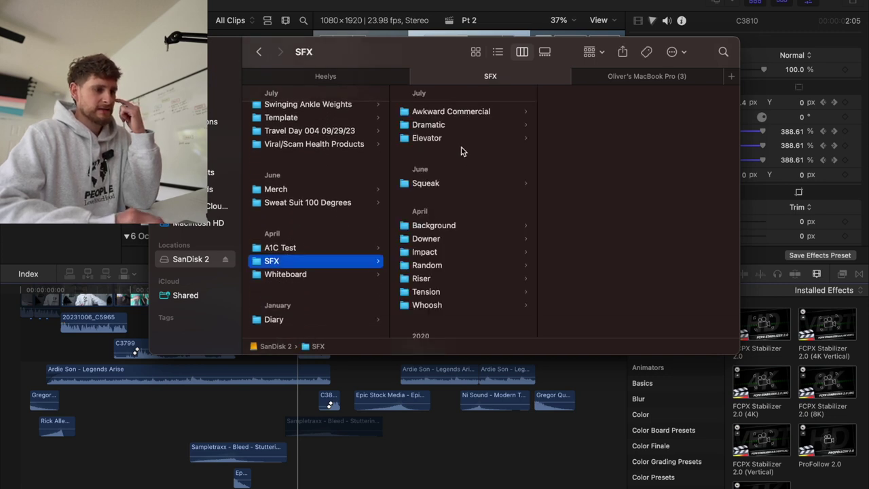
click(451, 279)
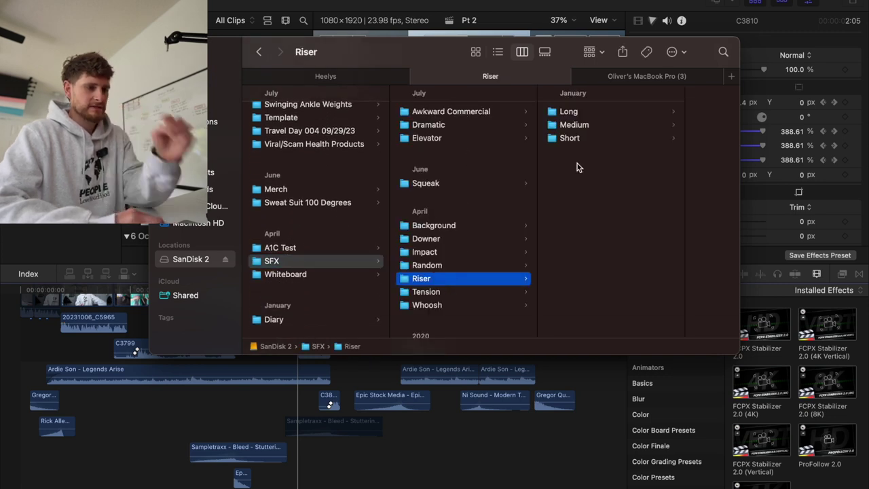
click(592, 125)
Preview the medium-length riser sounds, including the Epic Stock Media Glass Shard Riser and Riser 04.wav
click(657, 112)
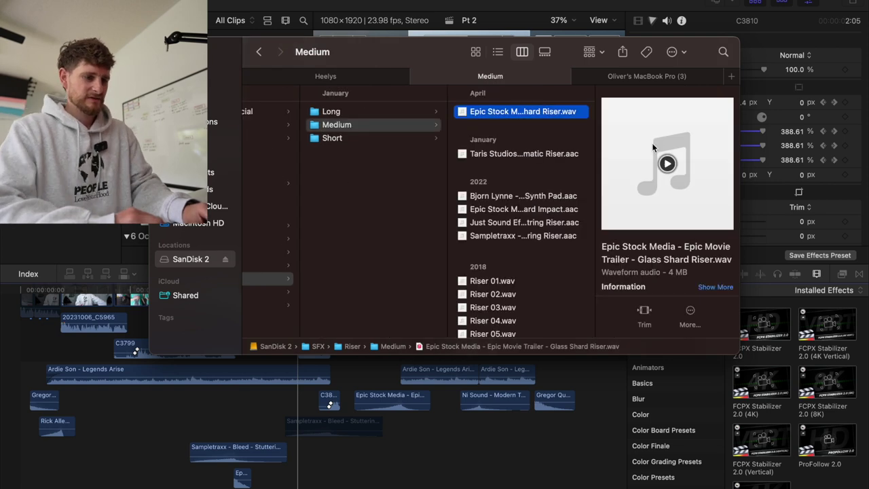
key(space)
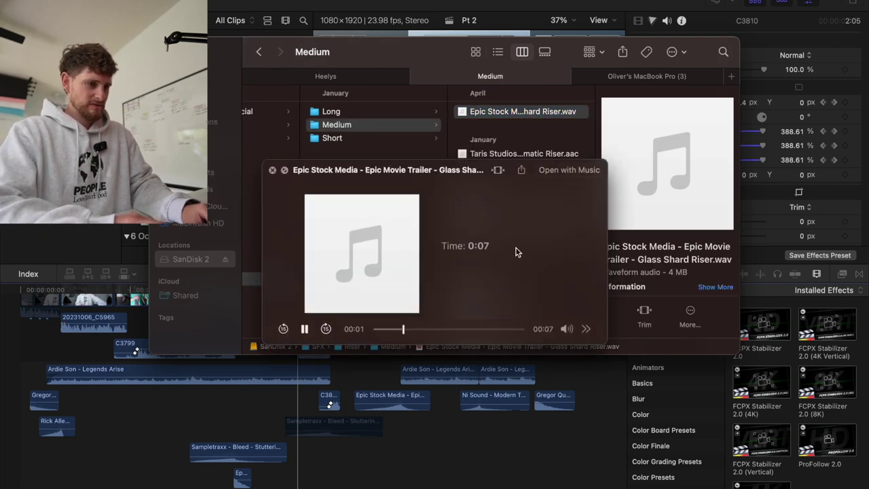
key(space)
key(Down)
key(Down)
key(Down)
key(Down)
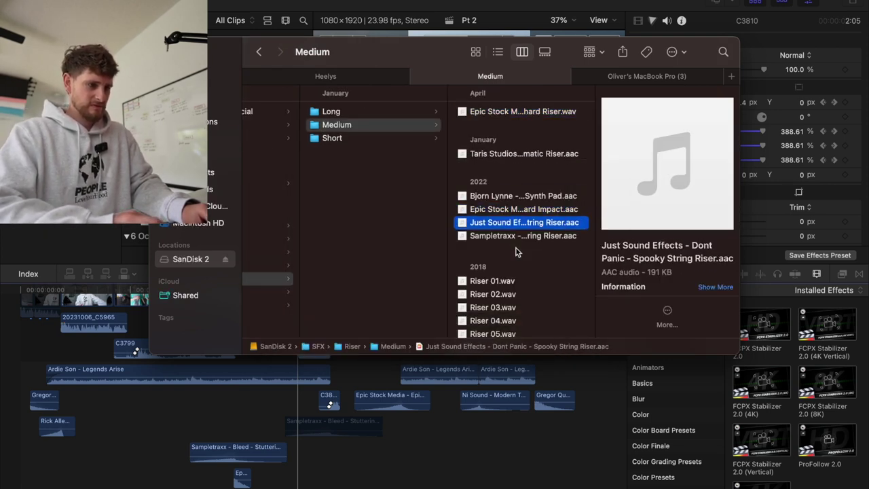
click(512, 308)
key(space)
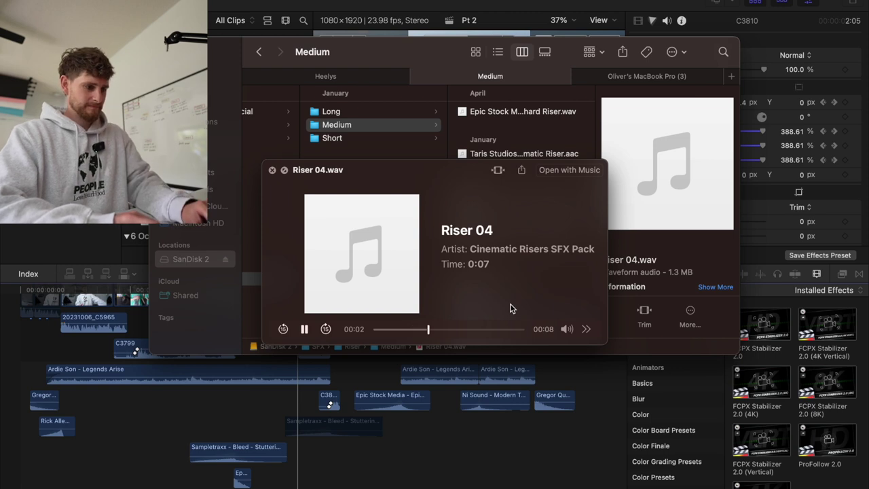
key(space)
Add Riser 04.wav to the timeline beneath the disabled Stuttering Riser clip and shift it about half a second earlier
drag(511, 323, 315, 460)
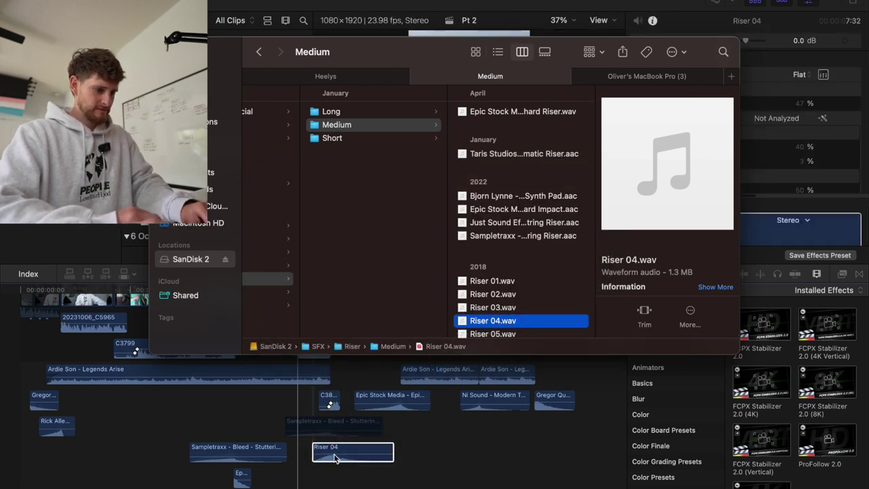
click(331, 478)
key(super+equal)
key(super+equal)
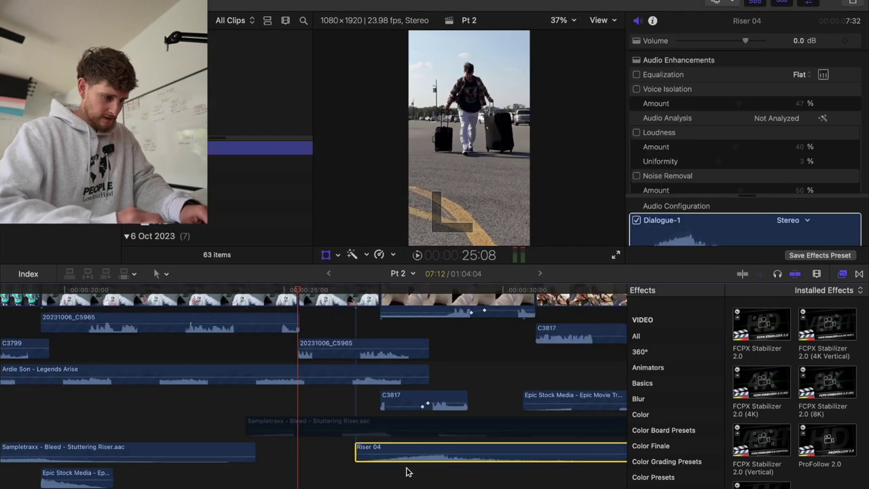
click(402, 487)
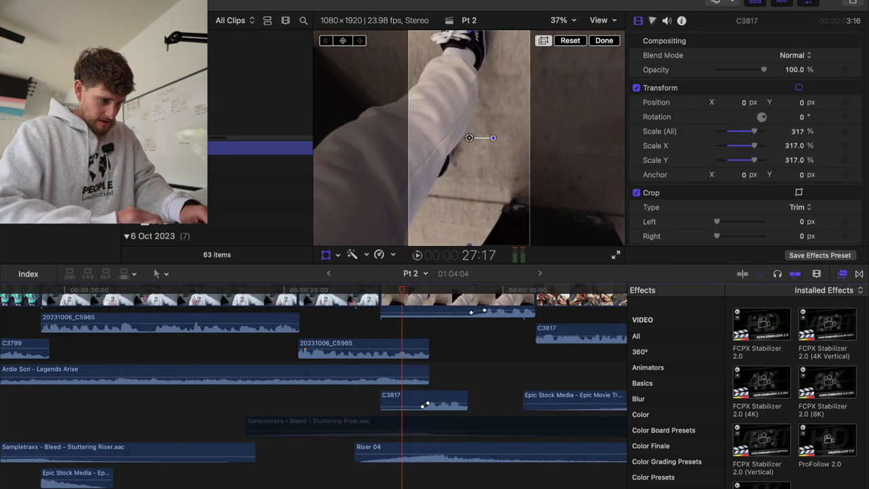
click(422, 484)
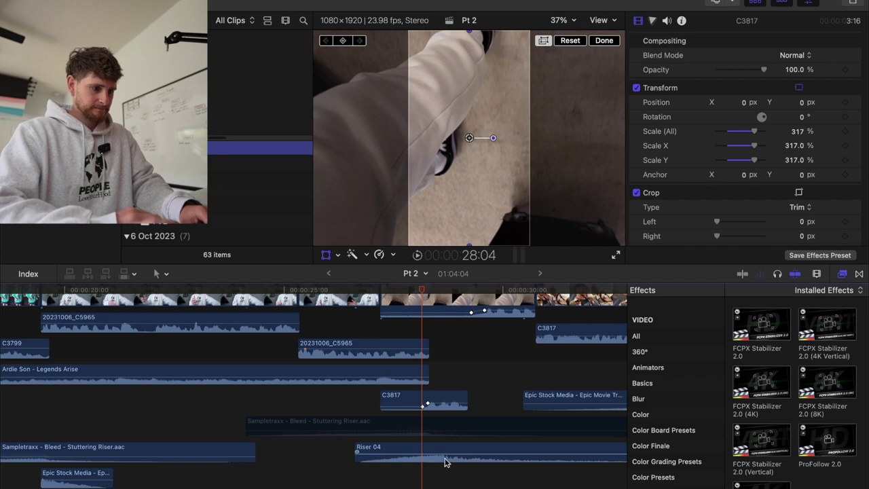
click(467, 448)
drag(467, 449, 446, 448)
Paste the disabled Stuttering Riser clip's attributes onto Riser 04 and play the section from about 25 seconds
click(428, 425)
click(425, 447)
key(super+shift+v)
key(Return)
click(312, 475)
click(312, 476)
key(space)
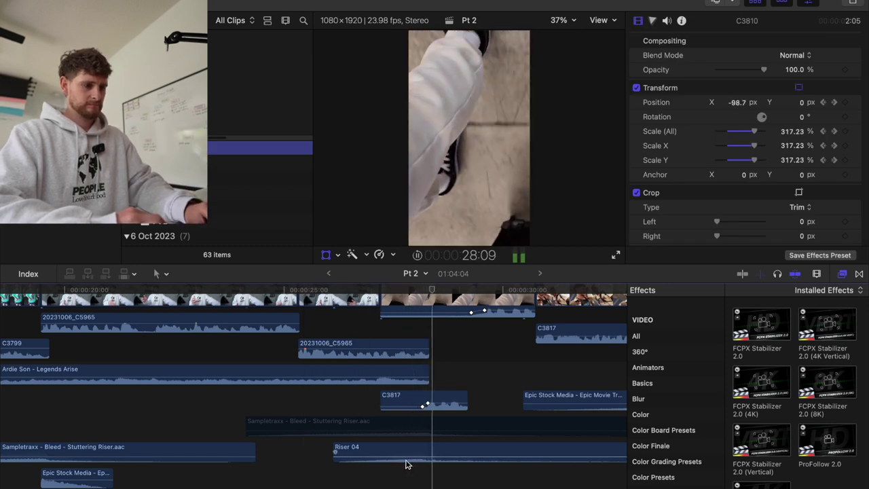
Raise the volume of the Riser 04 clip and play the section from about 27 seconds
key(space)
drag(421, 458, 423, 446)
click(382, 478)
key(space)
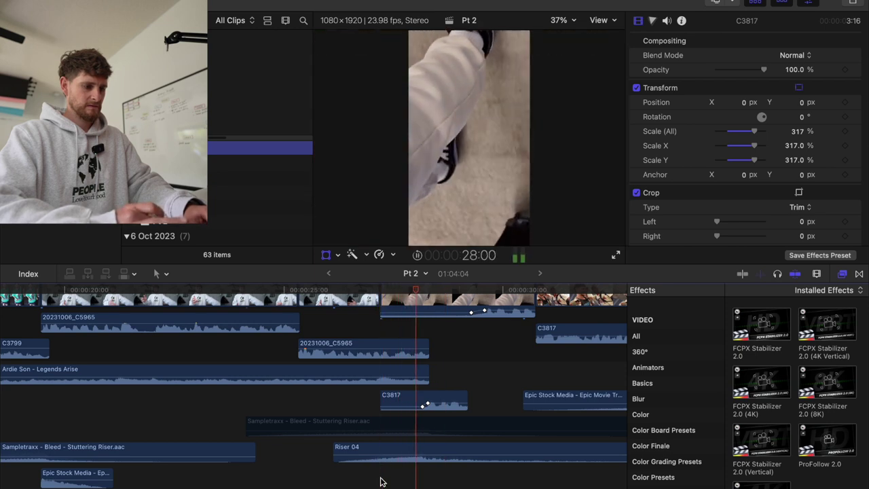
key(super+minus)
key(super+minus)
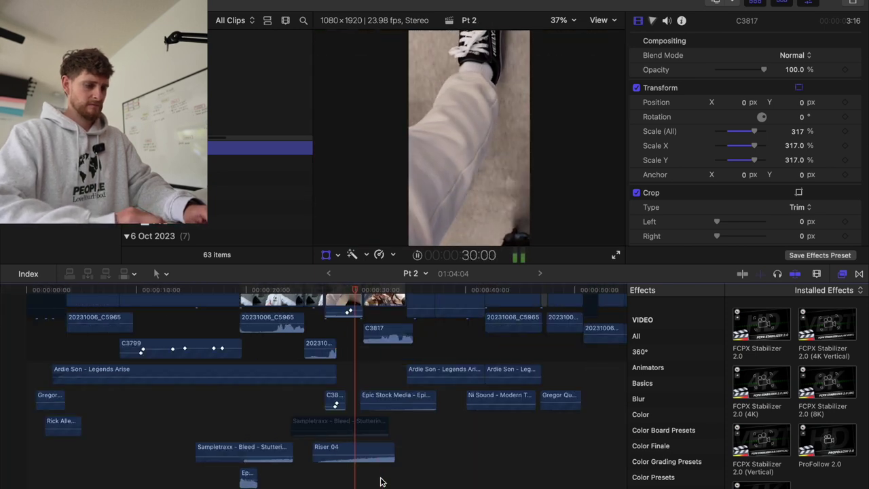
key(space)
Hide the effects browser and shrink the timeline's height to enlarge the viewer area
key(super+5)
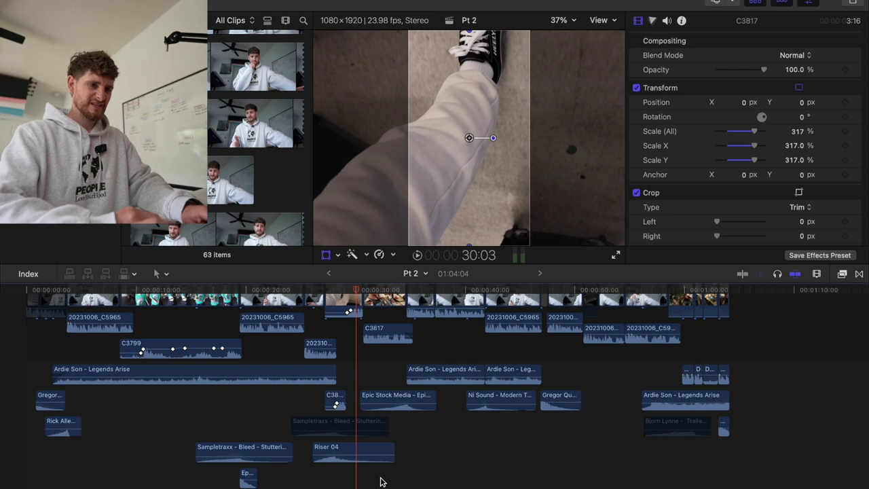
click(755, 1)
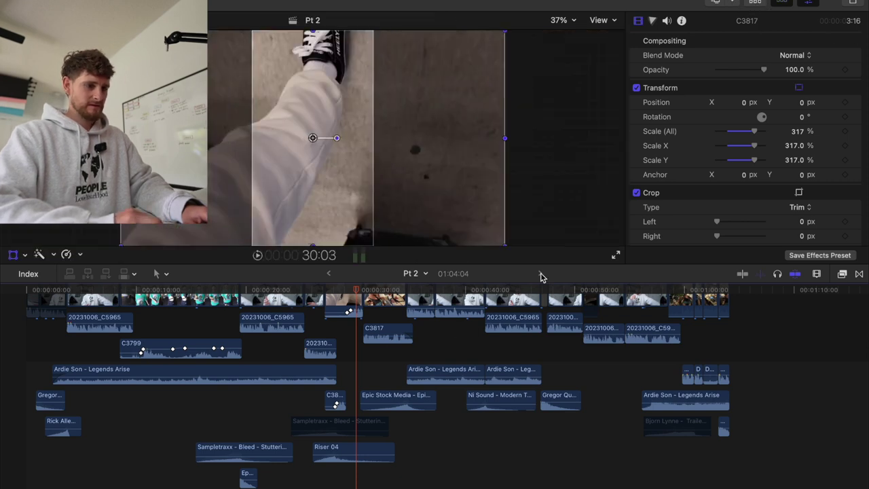
click(754, 3)
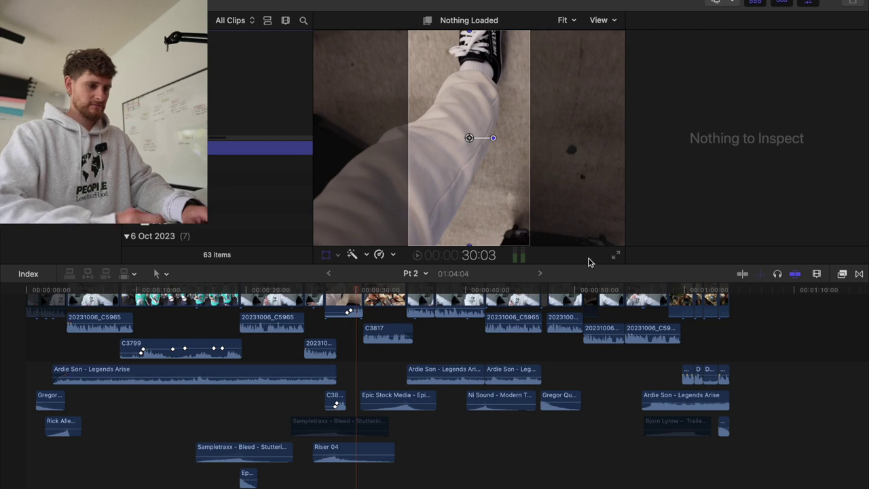
drag(581, 272, 582, 305)
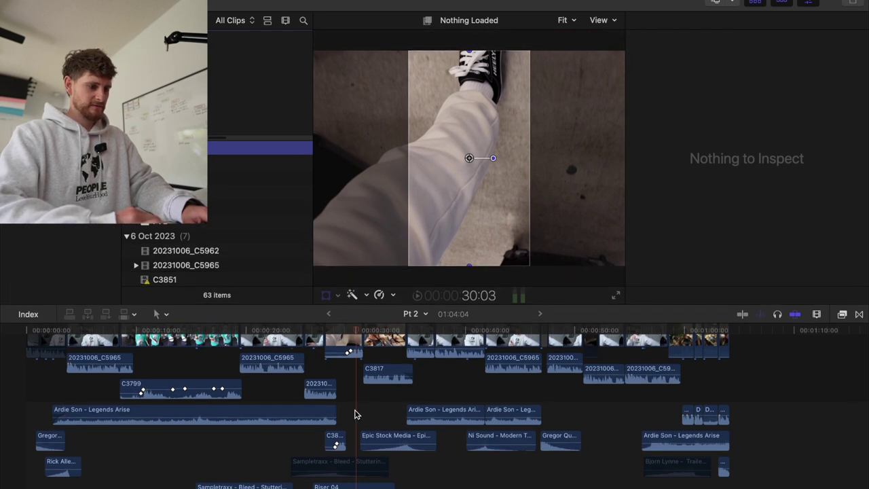
Delete the disabled Stuttering Riser clip and the disabled Bjorn Lynne trailer sound near the end of the timeline
click(352, 467)
key(BackSpace)
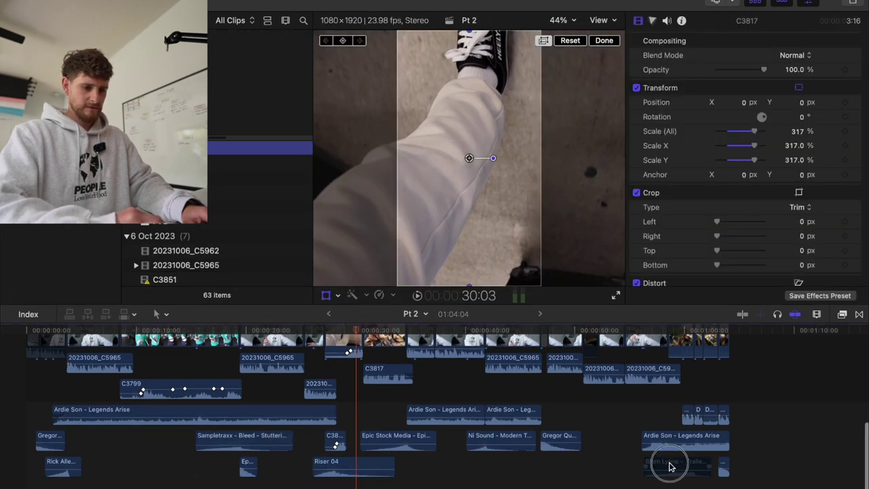
click(669, 465)
key(BackSpace)
key(super+minus)
key(super+minus)
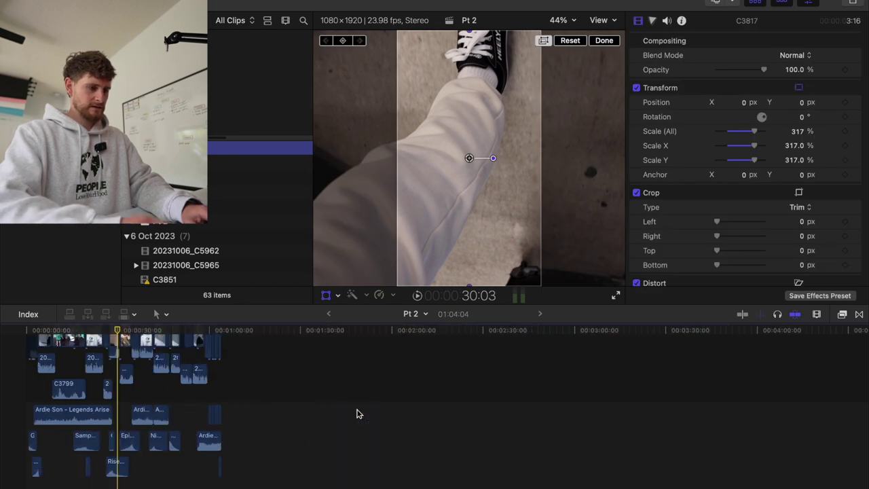
Play the timeline from 30:03 to review the C3817 selfie section up to about 33 seconds
key(space)
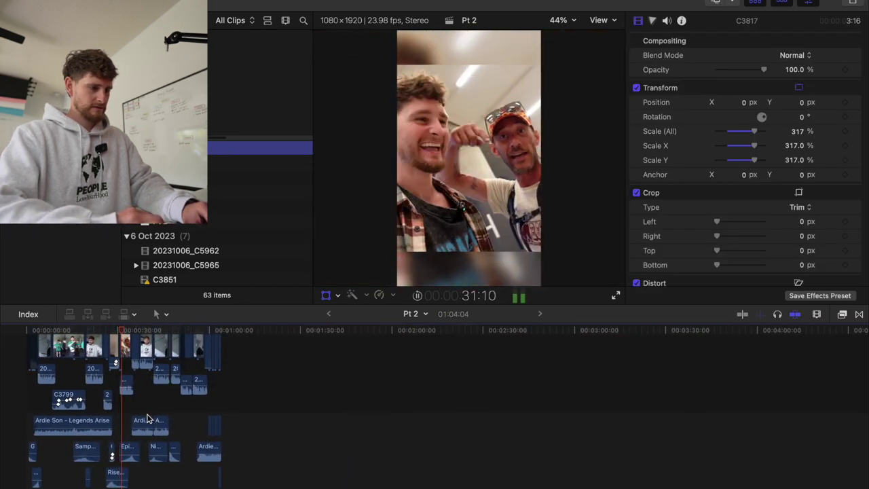
key(super+equal)
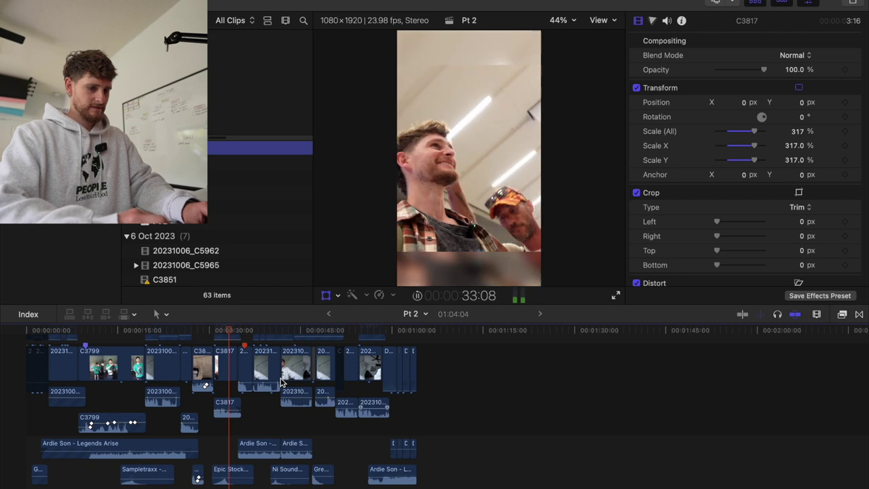
key(space)
key(super+equal)
key(super+equal)
key(super+equal)
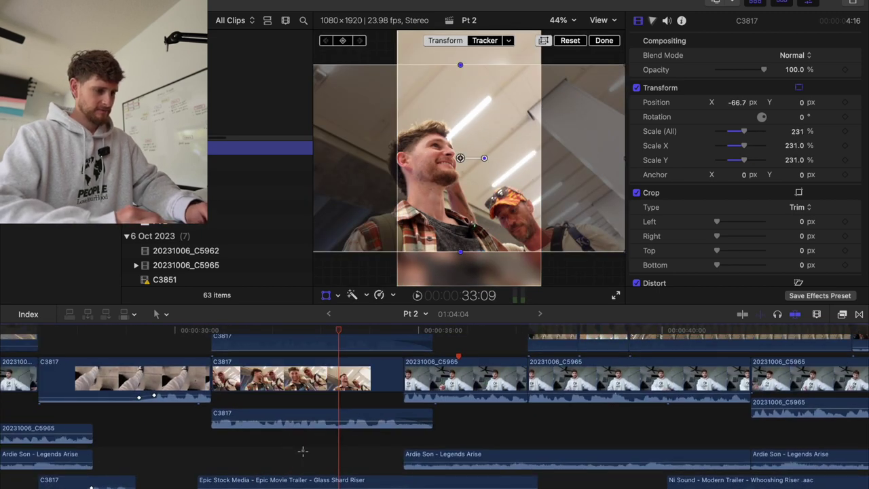
Find the exact frame at 32:11 by replaying the C3817 selfie clip, and cut the main storyline clip there
click(303, 451)
key(space)
click(303, 452)
key(space)
key(space)
click(291, 452)
key(space)
key(space)
key(Left)
key(Left)
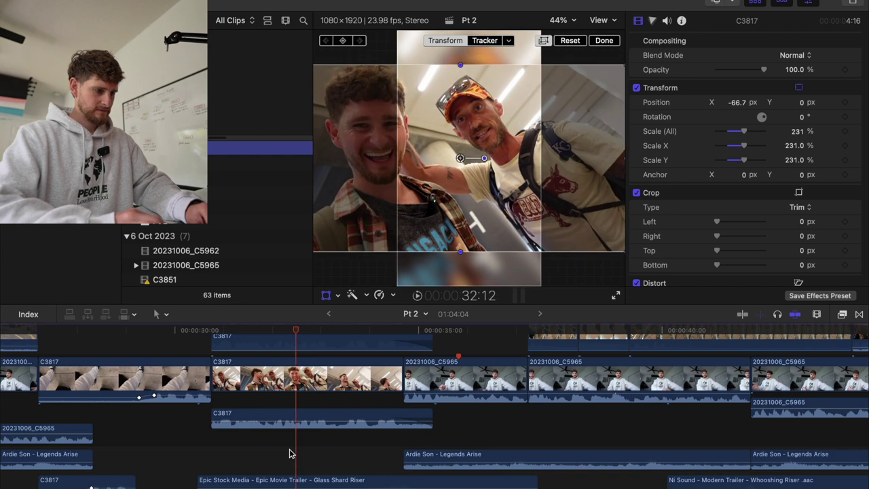
key(Left)
key(space)
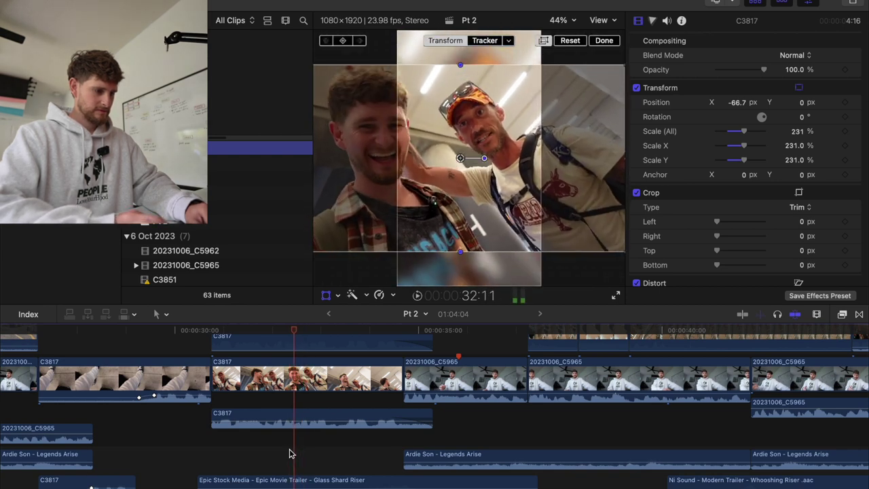
key(super+shift+b)
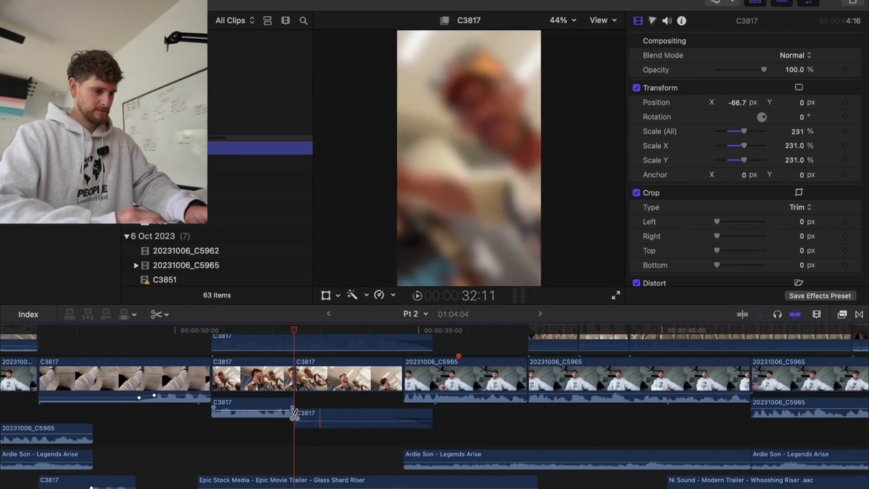
Cut the C3817 selfie clip again at 32:18 and select the short piece between the two cuts
key(space)
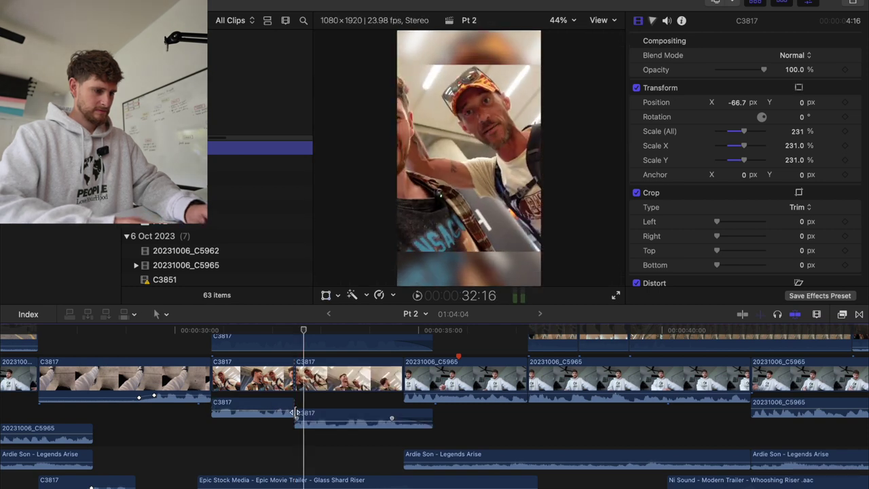
key(super+b)
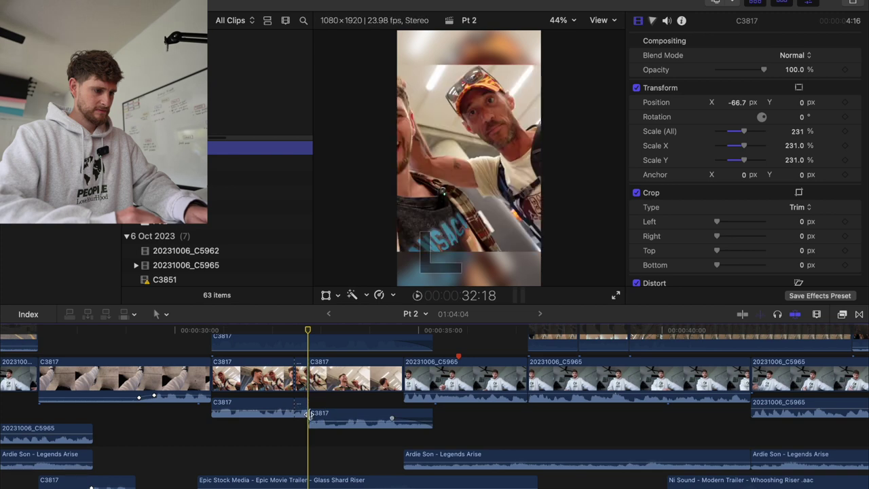
click(300, 450)
click(301, 406)
key(alt+super+v)
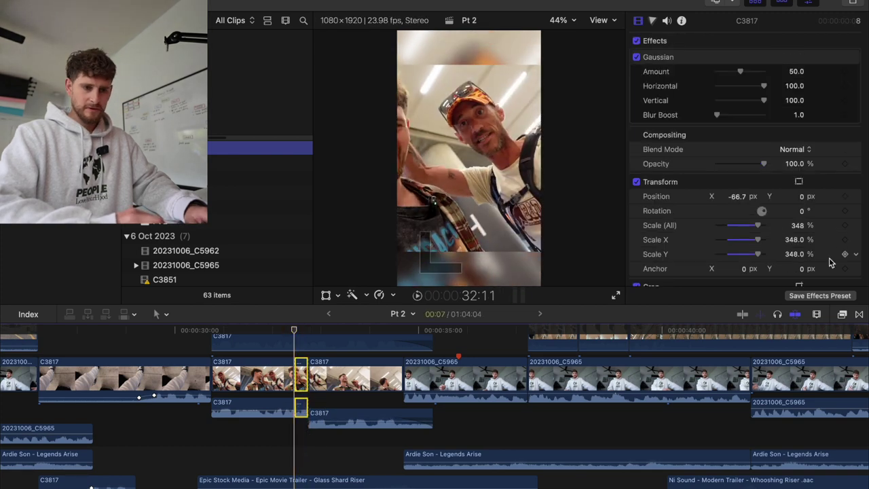
Show the effects browser beside the timeline again
click(843, 316)
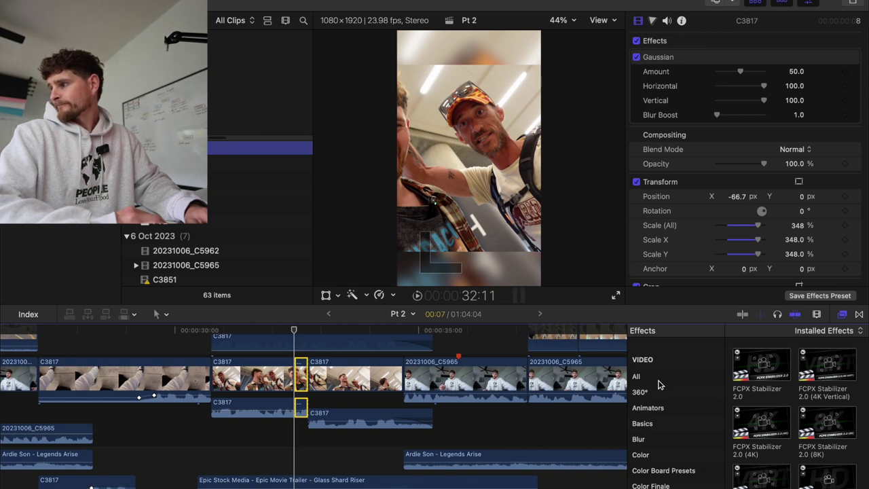
key(super+Tab)
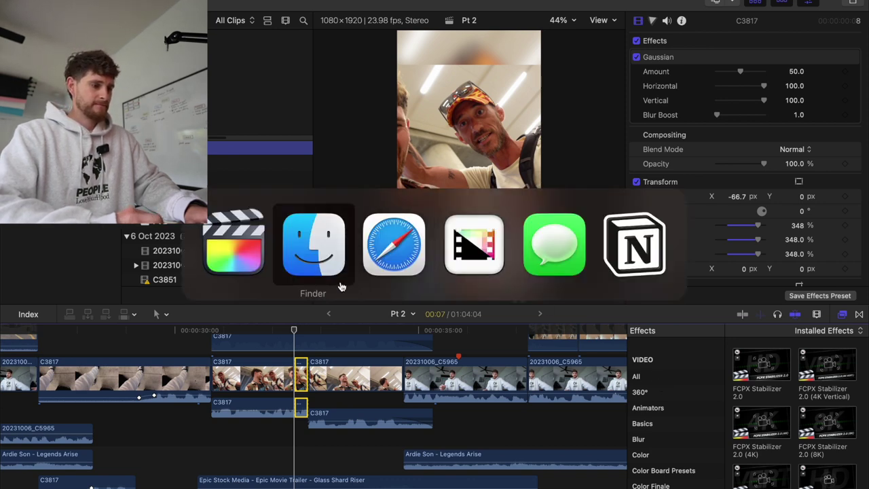
key(Tab)
click(251, 253)
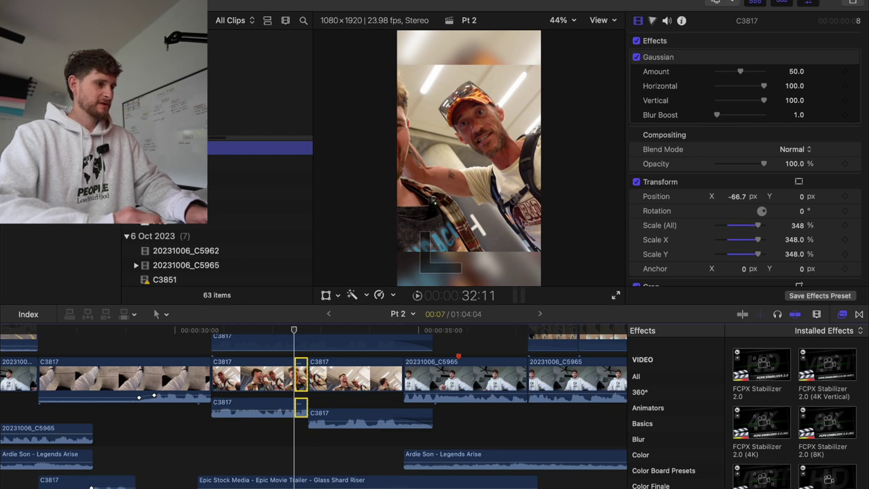
Open the Effects category of the built-in sound library and clear its search filter
key(shift+super+1)
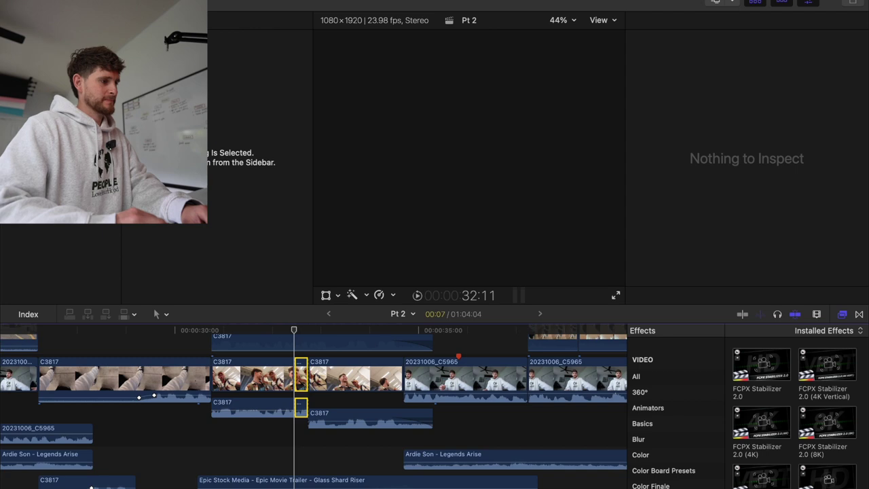
key(shift+super+1)
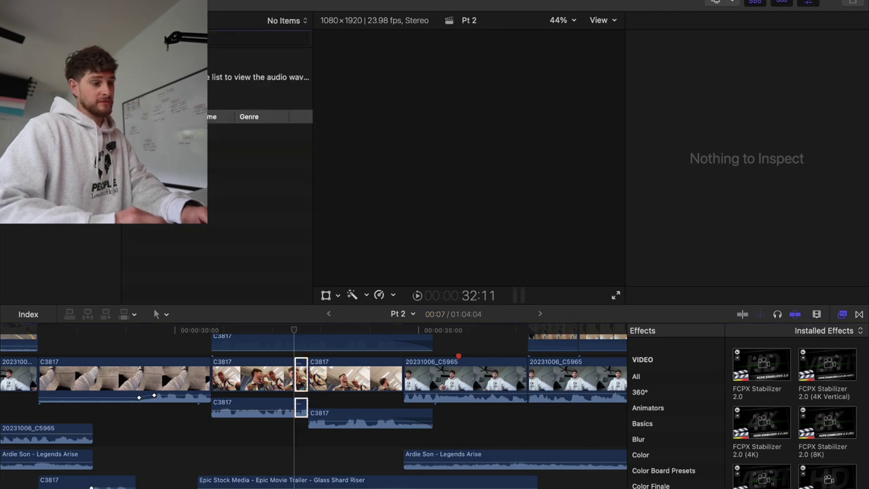
click(258, 40)
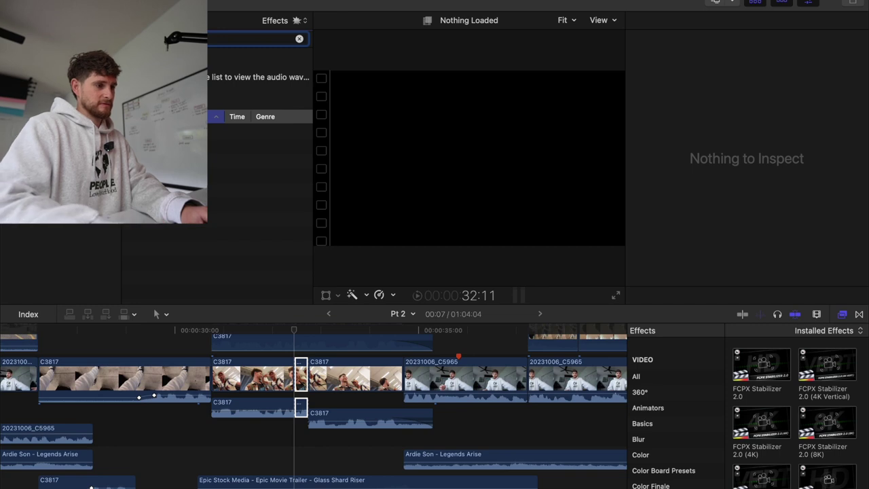
key(BackSpace)
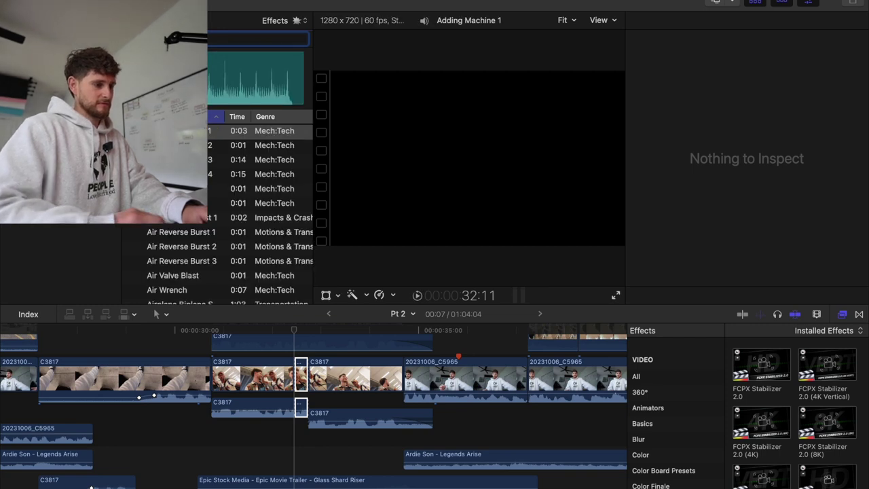
Preview air sounds in the sound effects list, including Air Pressure Blast 1, Air Wrench and Air Valve Blast
click(171, 221)
key(space)
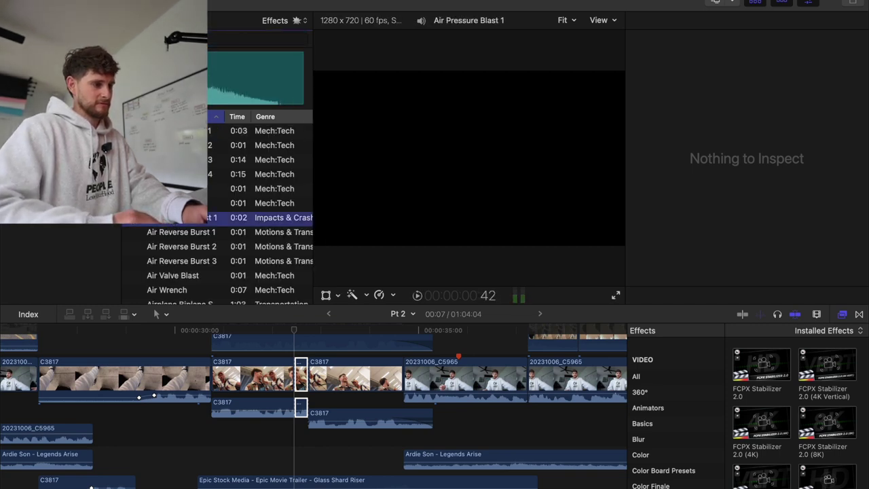
key(Up)
key(Up)
key(Up)
key(Up)
key(Down)
key(Down)
key(Down)
key(space)
scroll(170, 224, down, 2)
click(169, 233)
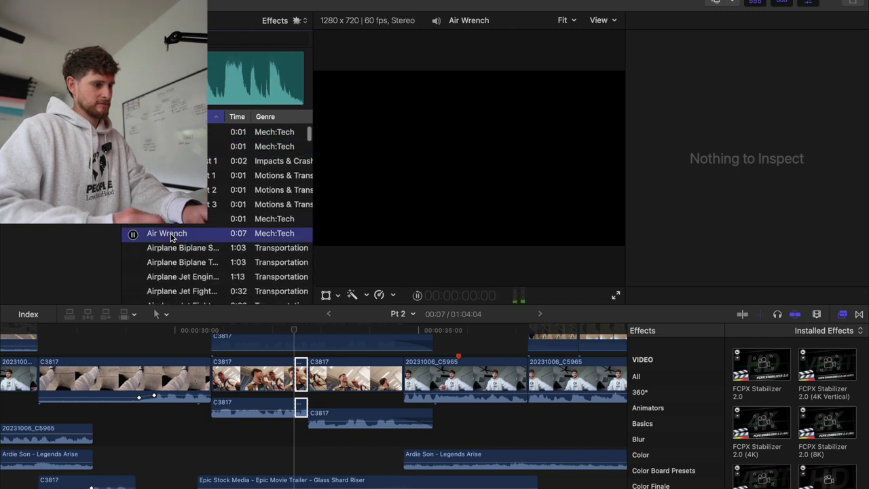
key(Up)
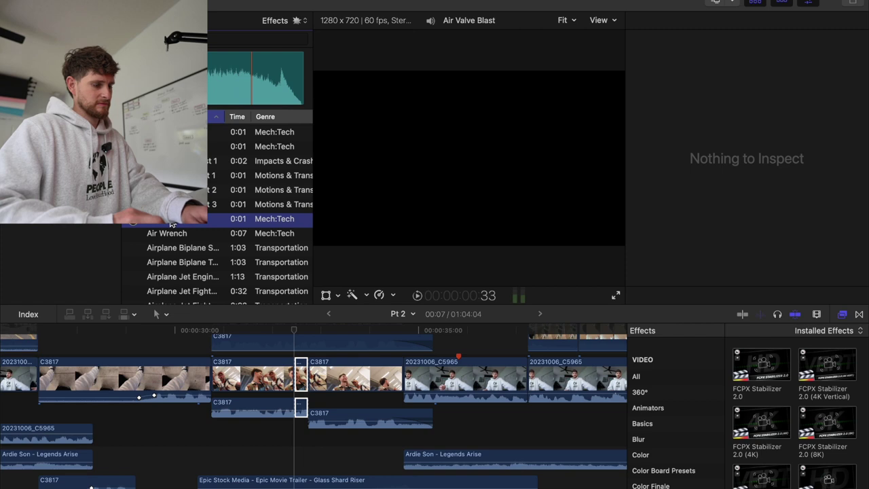
Search the computer for "discord" and add Discord notification.mp3 to the timeline at about 30 seconds, above the Glass Shard Riser
click(297, 462)
scroll(296, 462, down, 2)
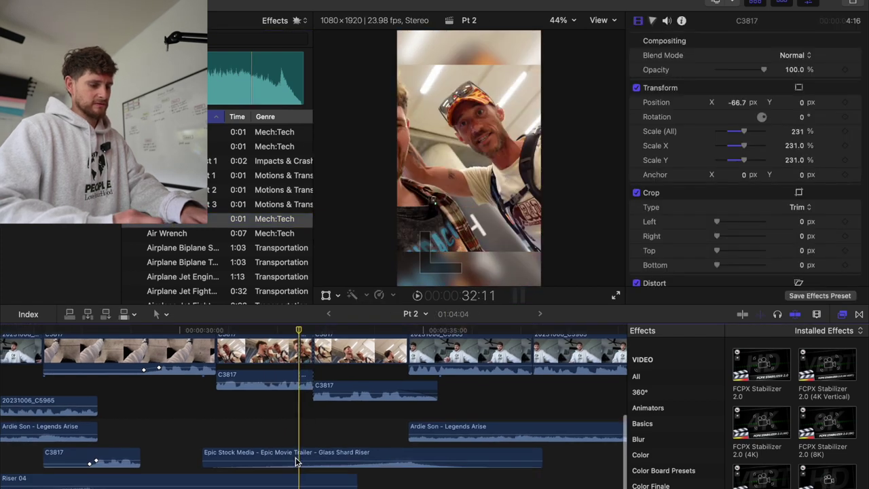
key(super+space)
text(discord)
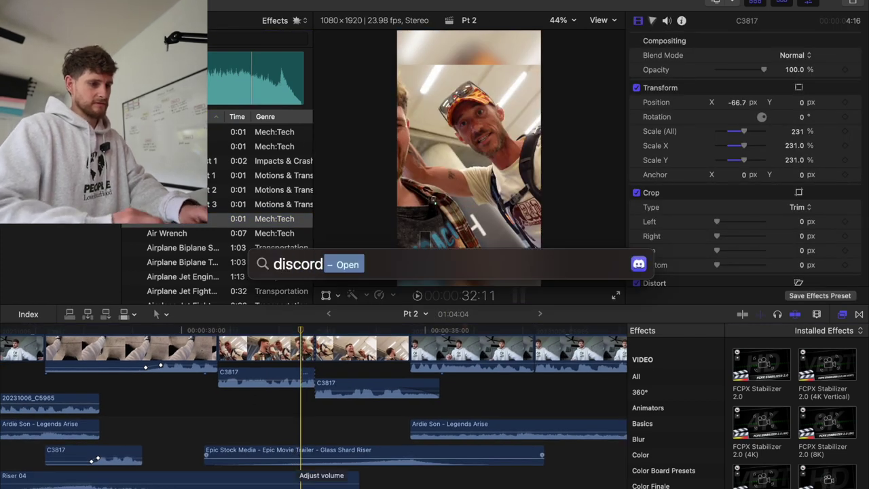
scroll(432, 415, down, 10)
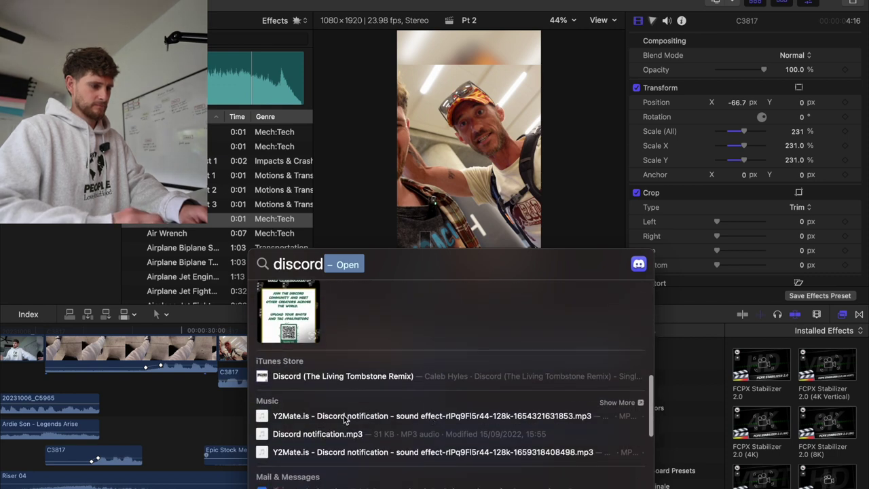
drag(328, 438, 204, 428)
Trim the Discord notification sound to a short burst and align it under the short C3817 piece at 32:11
click(228, 426)
click(227, 408)
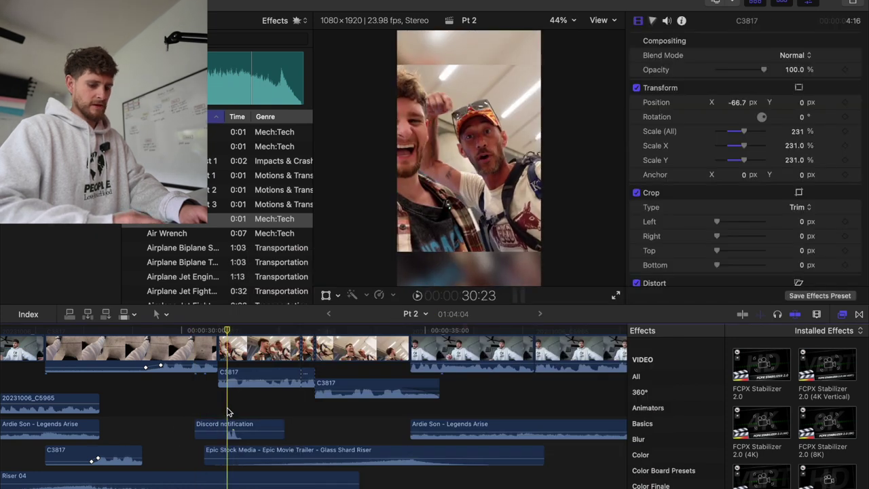
click(195, 426)
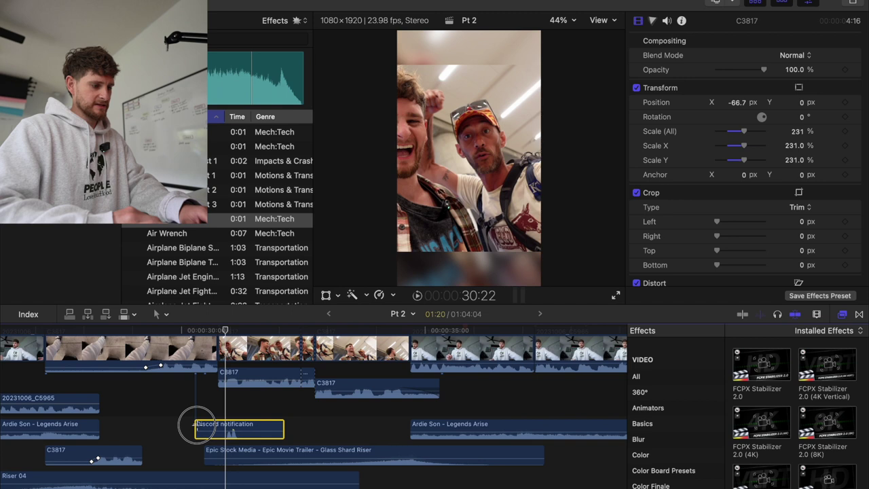
drag(196, 426, 313, 426)
click(303, 410)
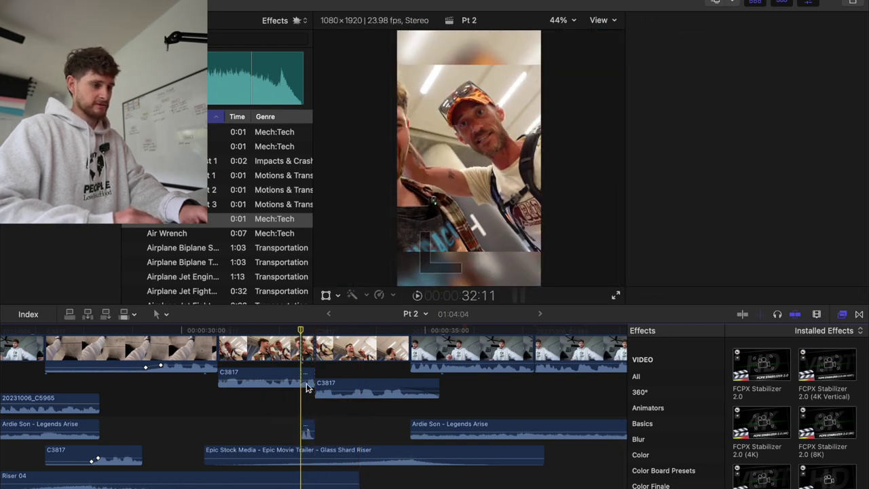
Play the timeline from 32:11 to check the notification sound and the section that follows
key(space)
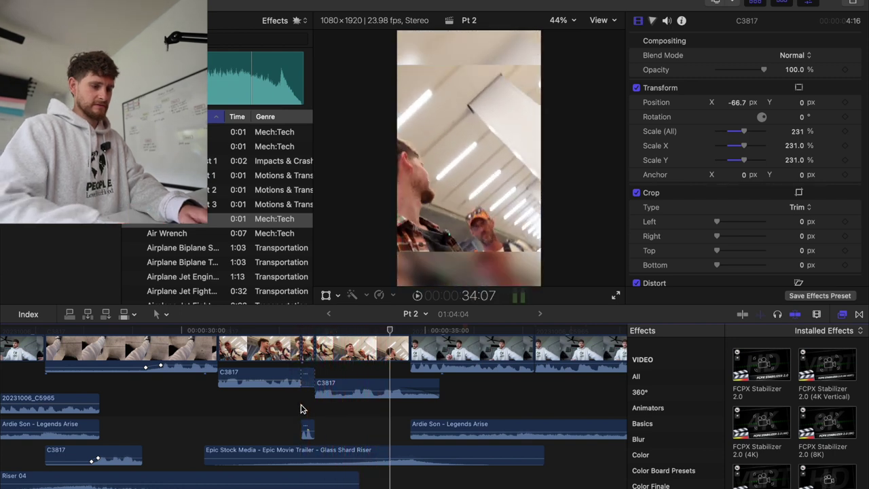
key(super+minus)
key(super+minus)
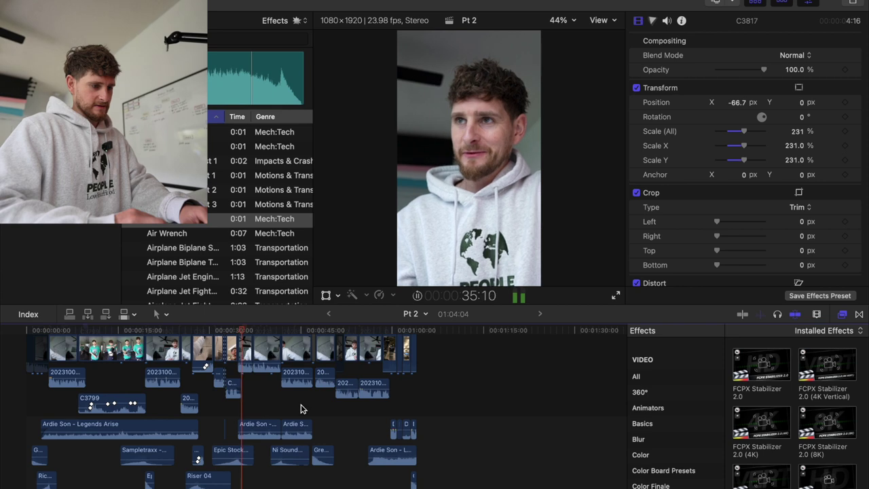
Disable the sound effects from Riser 04 and the Glass Shard Riser onward, along with the two Ardie Son - Legends Arise clips after 35 seconds
key(space)
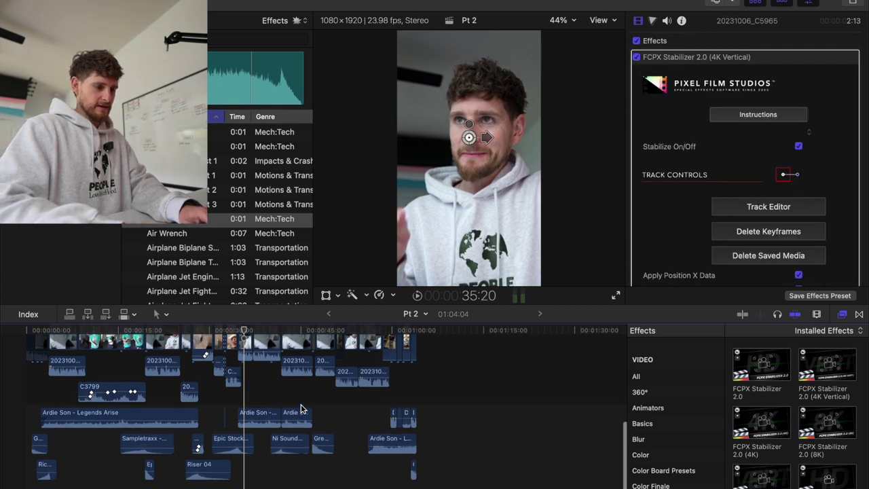
key(super+equal)
key(super+equal)
scroll(302, 409, right, 2)
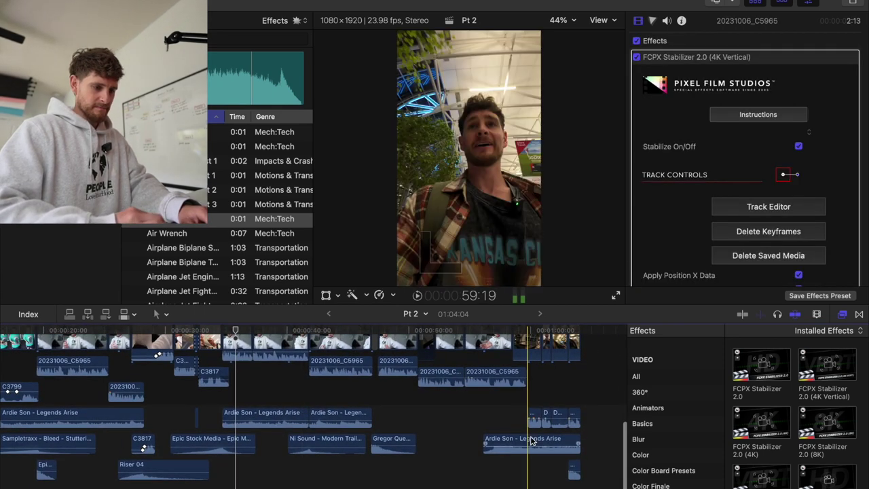
drag(593, 486, 148, 451)
drag(391, 422, 287, 415)
key(v)
scroll(294, 416, left, 3)
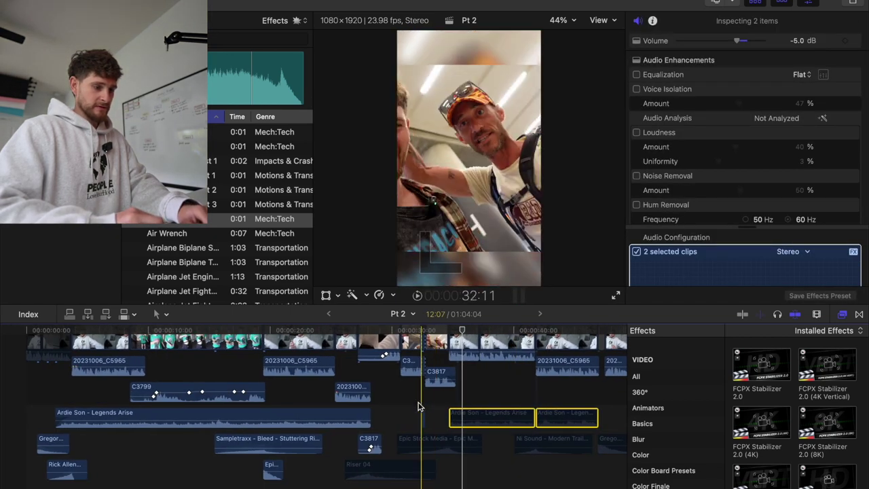
Disable the Discord notification sound and the first Ardie Son - Legends Arise music clip
key(super+equal)
key(super+equal)
key(super+equal)
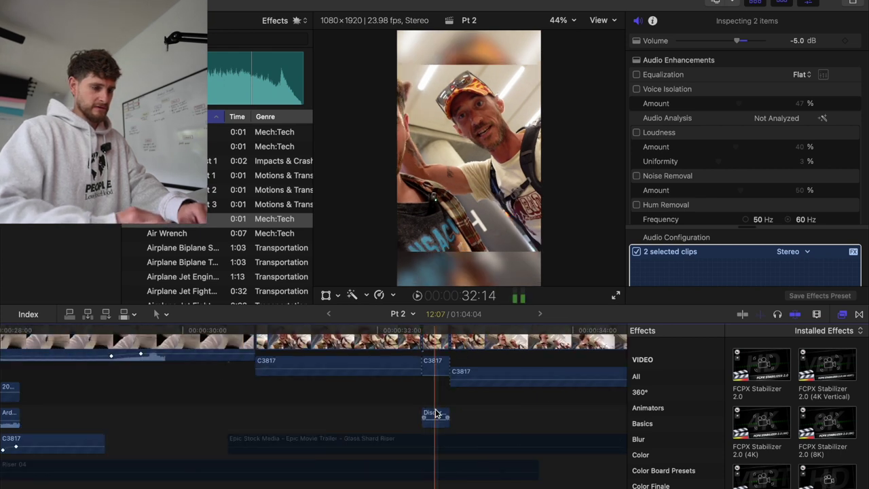
scroll(436, 413, left, 6)
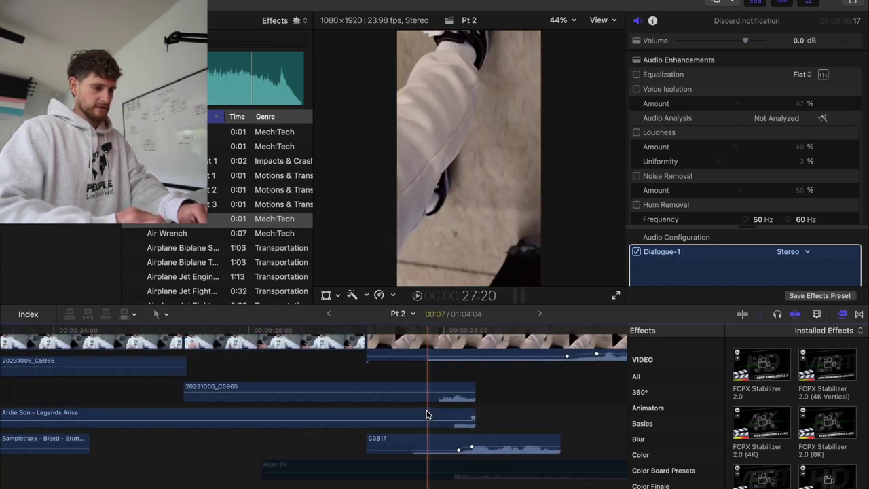
click(426, 411)
key(v)
Disable the Sampletraxx Bleed Stuttering Riser and the Epic Stock Media Kick Impact sound near 20 seconds
scroll(421, 414, left, 5)
click(351, 441)
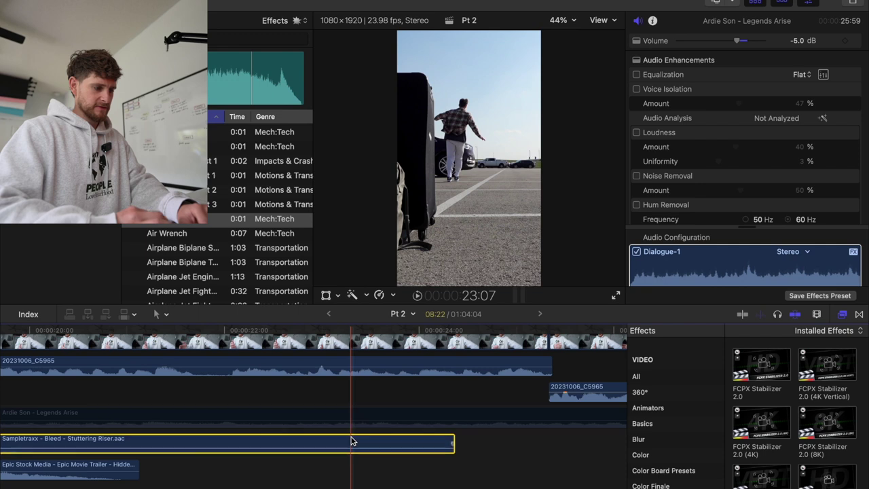
key(v)
scroll(351, 441, left, 5)
scroll(351, 440, left, 3)
click(484, 469)
key(v)
key(super+minus)
key(super+minus)
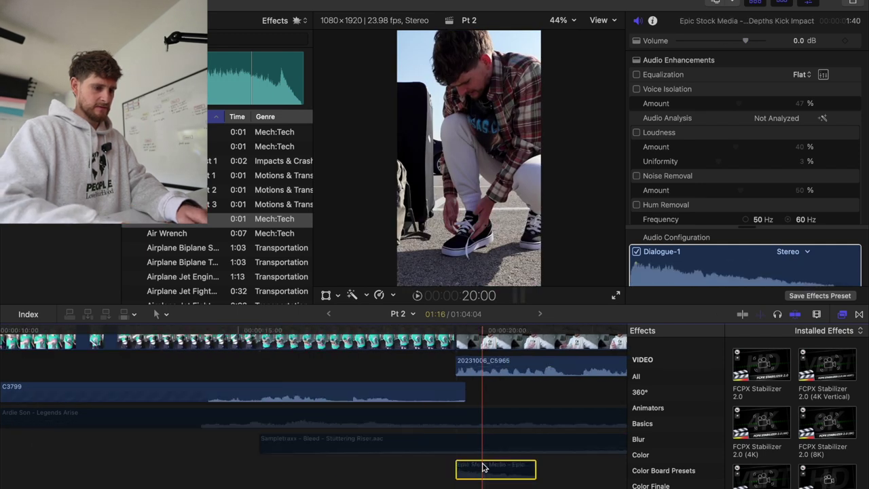
Disable the opening Gregor Quendel and Rick Allen sound effects and return the playhead to the start of the project
key(super+z)
key(super+z)
key(super+z)
key(super+z)
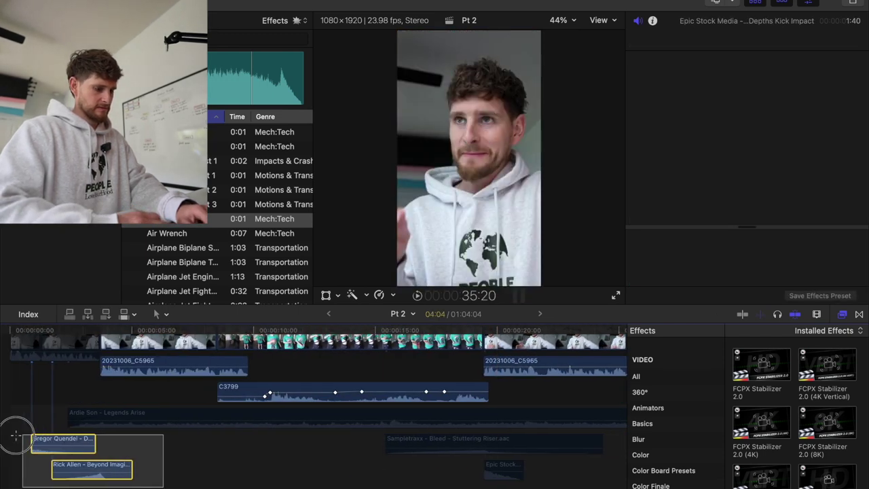
key(super+z)
key(super+z)
key(super+z)
key(super+z)
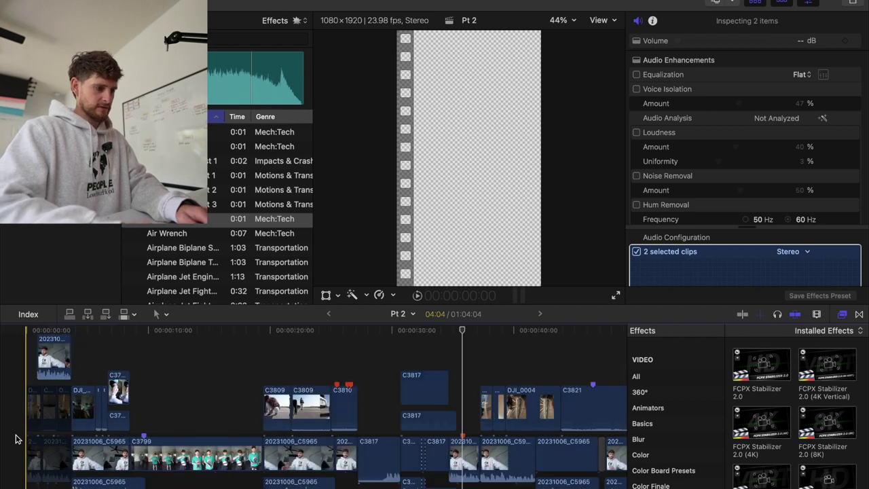
key(super+z)
key(super+z)
key(super+z)
key(super+z)
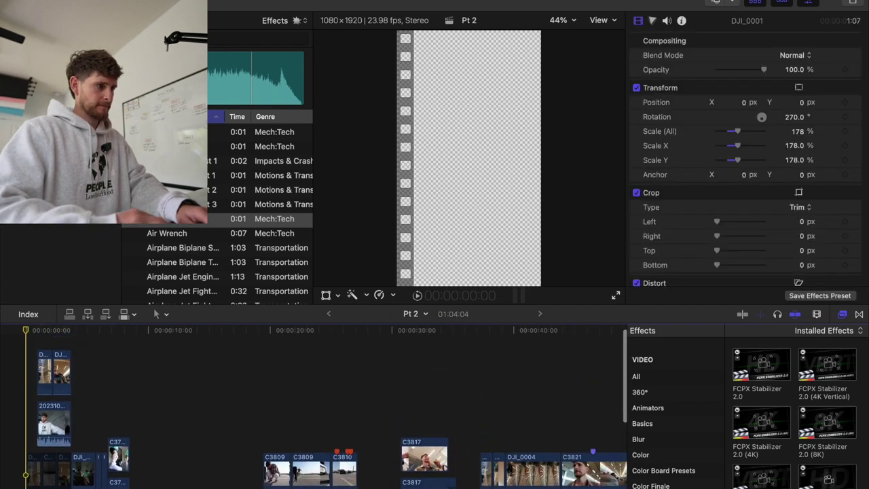
Add the green iMovie background from the Solids generators above all clips at the start of the timeline
key(super+f)
key(super+1)
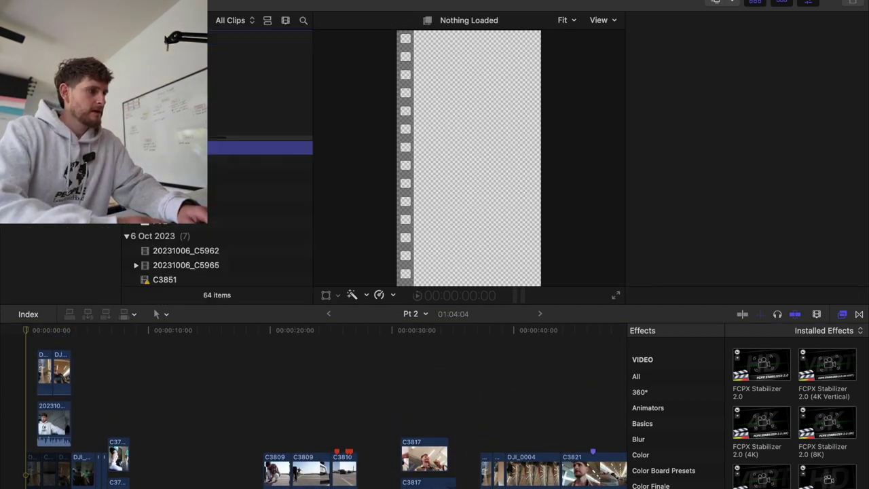
key(alt+super+1)
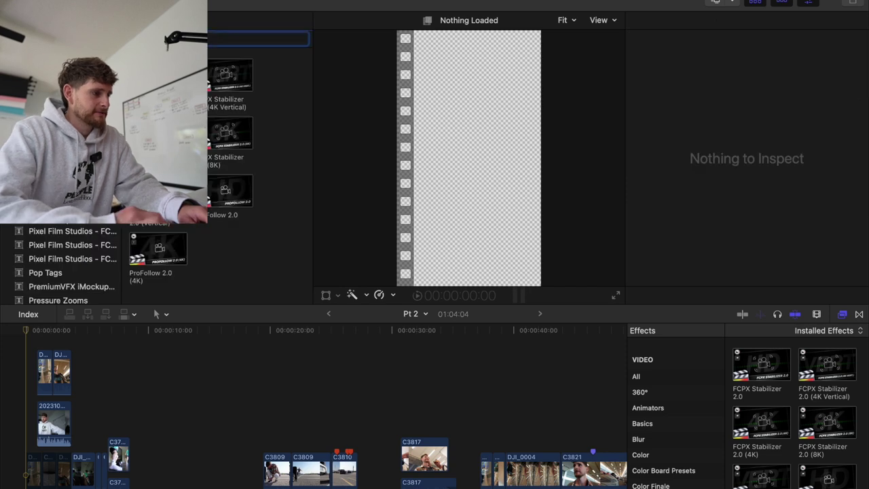
scroll(59, 264, down, 10)
scroll(61, 265, up, 2)
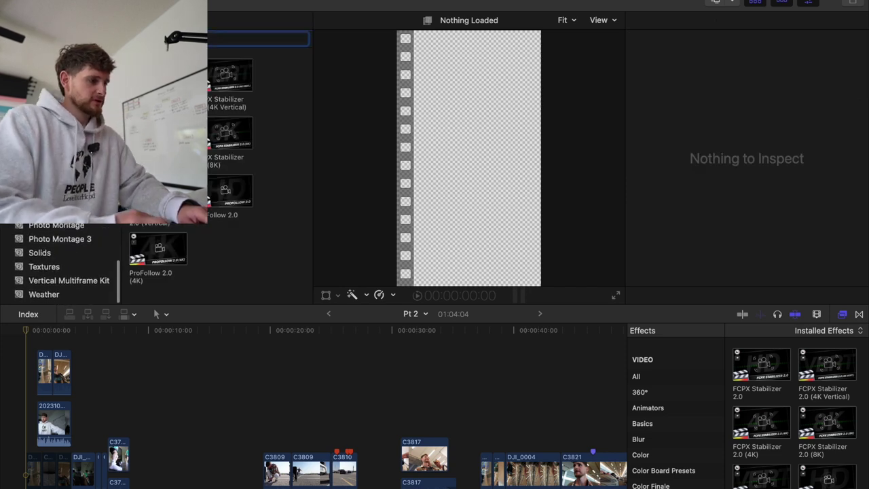
click(54, 256)
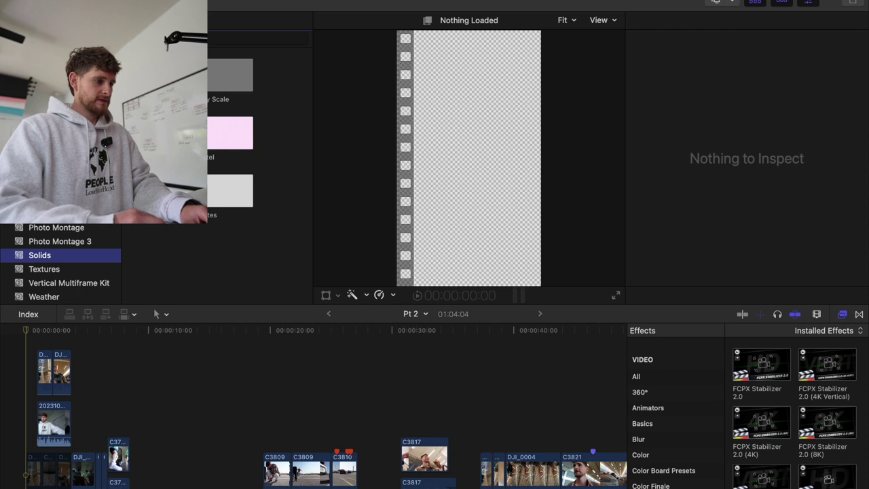
drag(157, 191, 39, 341)
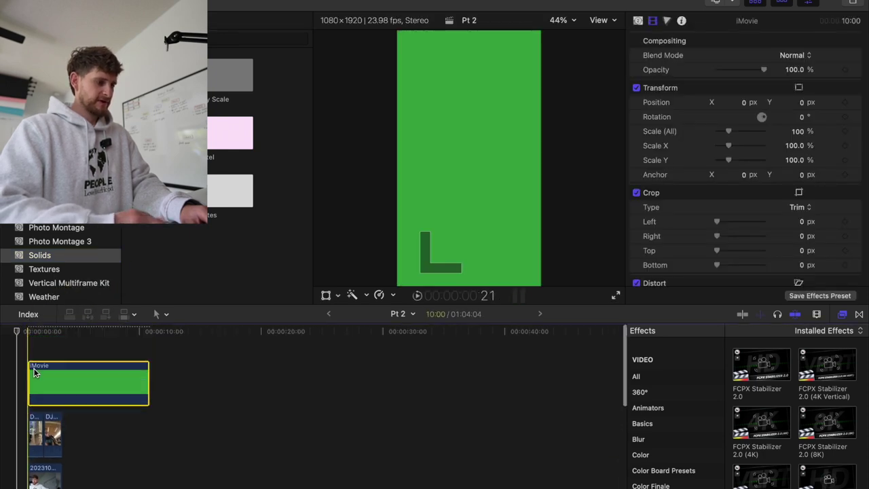
Extend the green iMovie solid to the end of the project so it covers the whole video
drag(148, 383, 293, 436)
scroll(292, 435, down, 3)
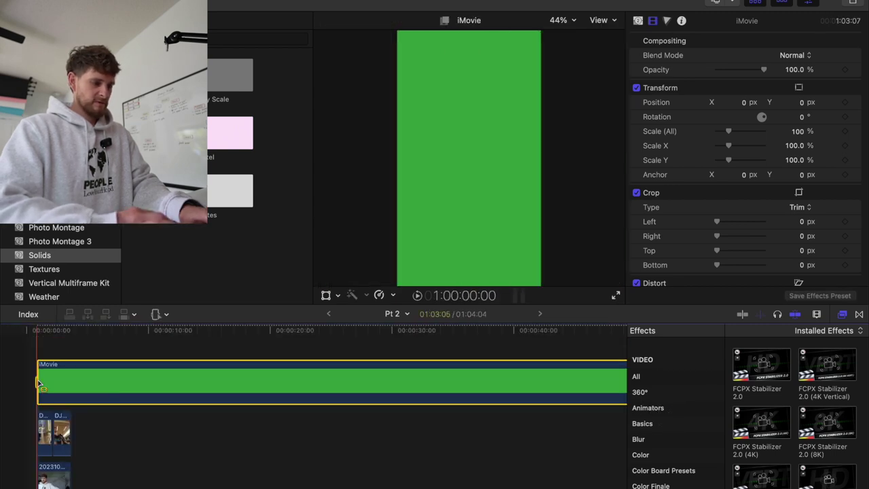
scroll(39, 383, right, 10)
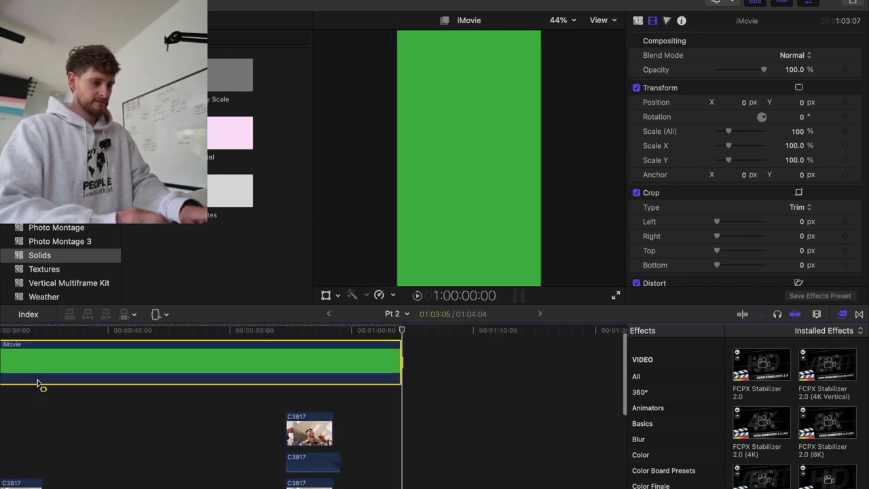
Export the green-screen project as a file in the Apple Devices format at 480 x 854 resolution
key(super+e)
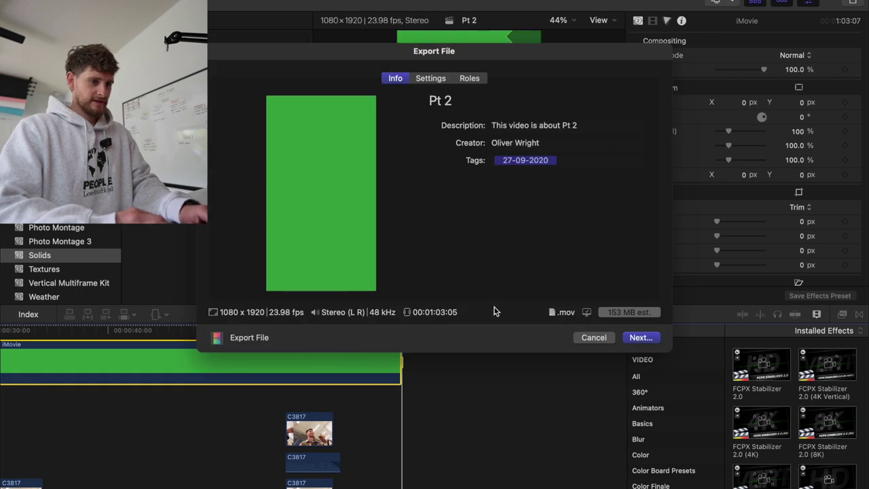
click(432, 79)
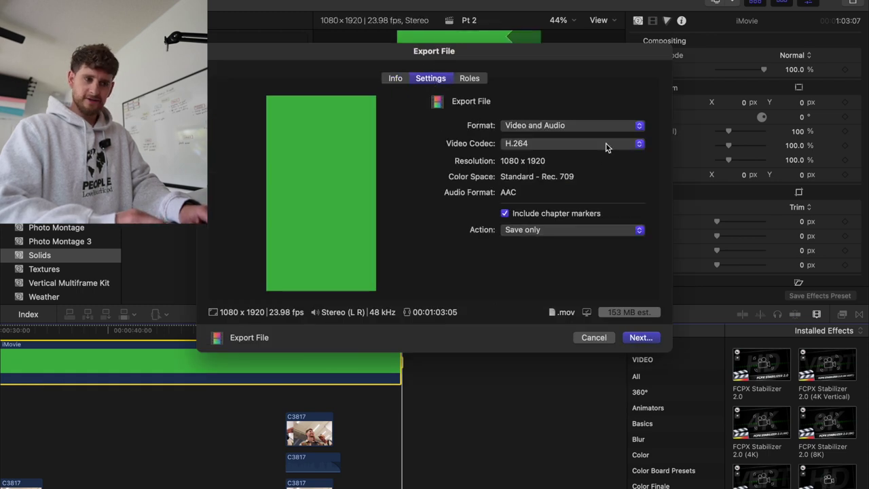
click(598, 123)
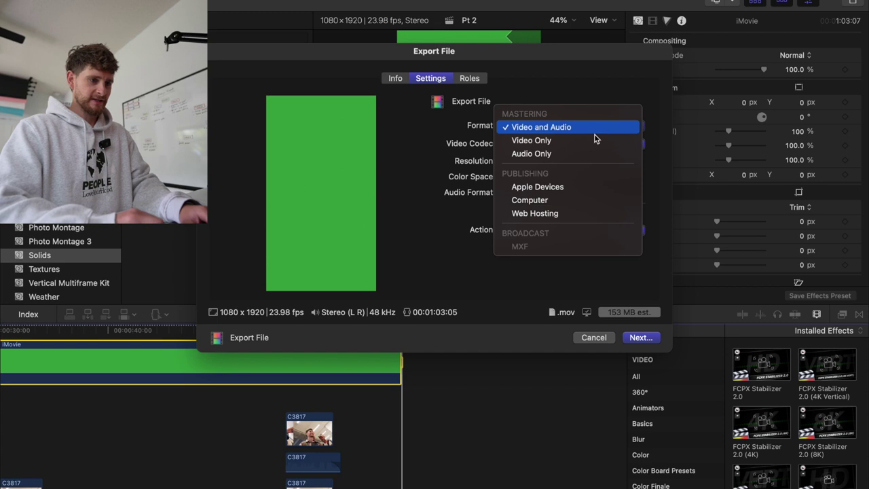
click(565, 189)
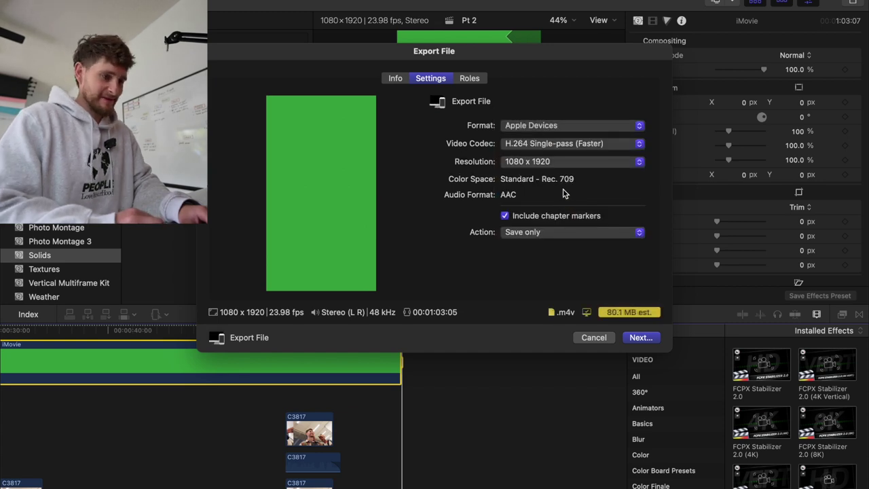
click(563, 163)
click(556, 125)
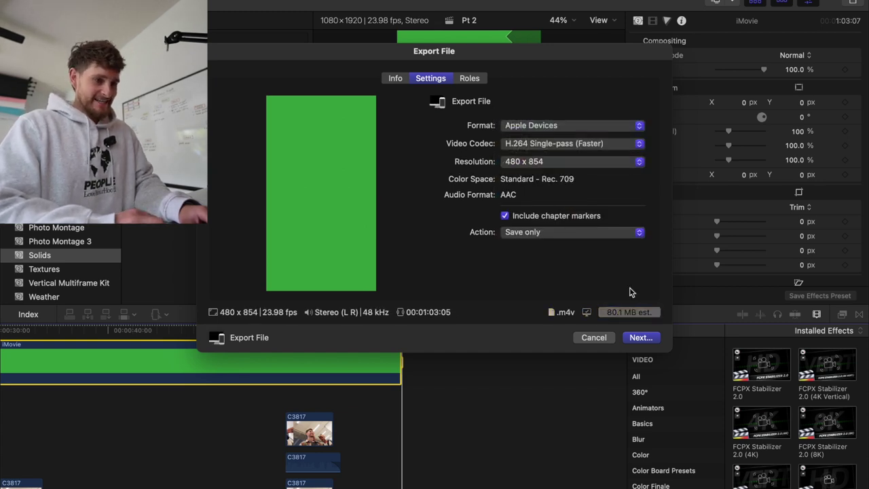
click(640, 338)
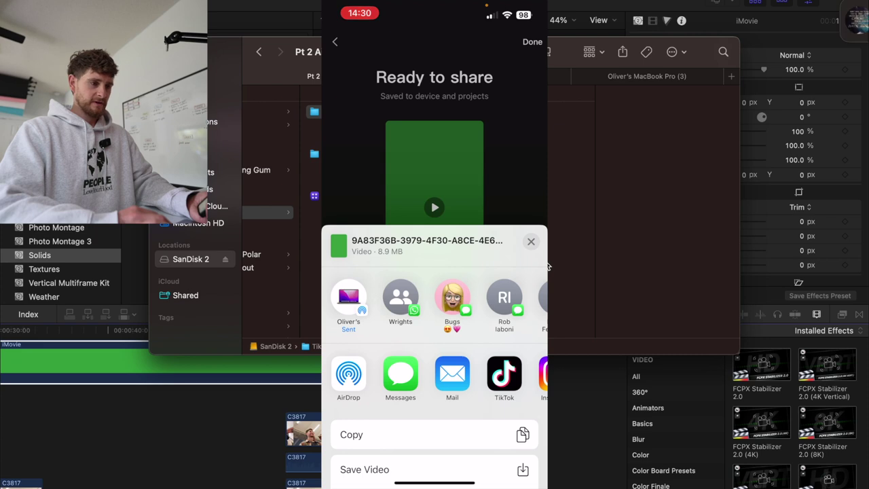
Place the captioned green-screen video received by AirDrop above the green solid, aligned with its start, and disable the solid
click(761, 479)
click(760, 441)
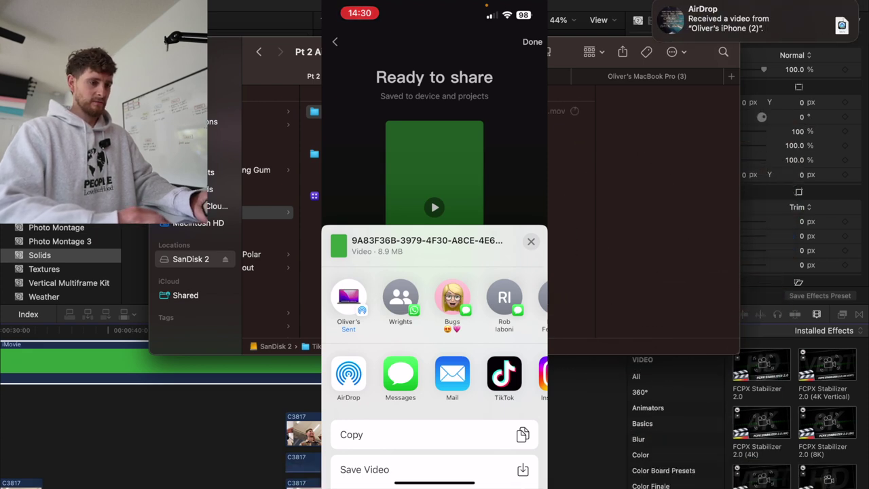
drag(129, 404, 132, 404)
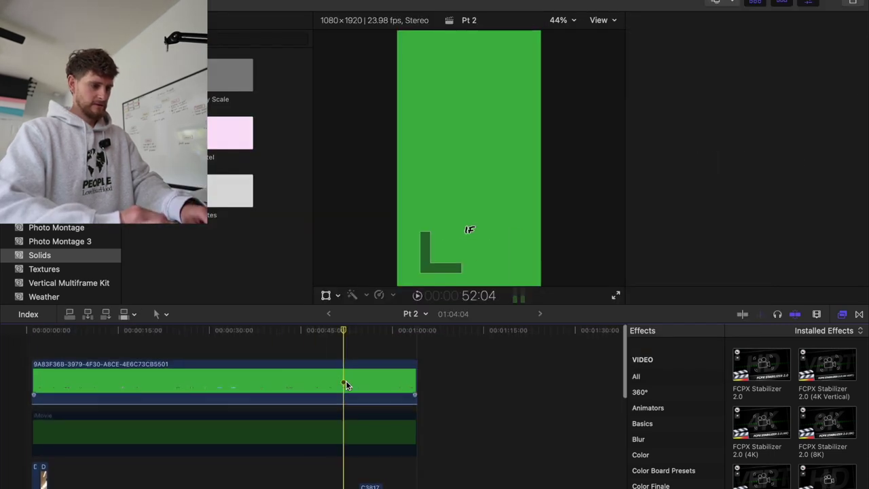
Apply the Green Screen Keyer from the Masks and Keying effects to the captioned video clip
click(346, 385)
key(super+4)
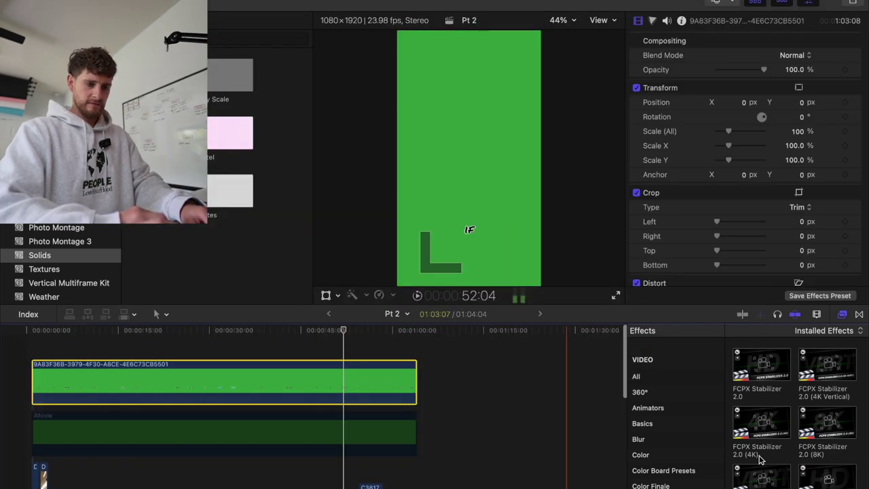
click(651, 383)
scroll(653, 387, down, 5)
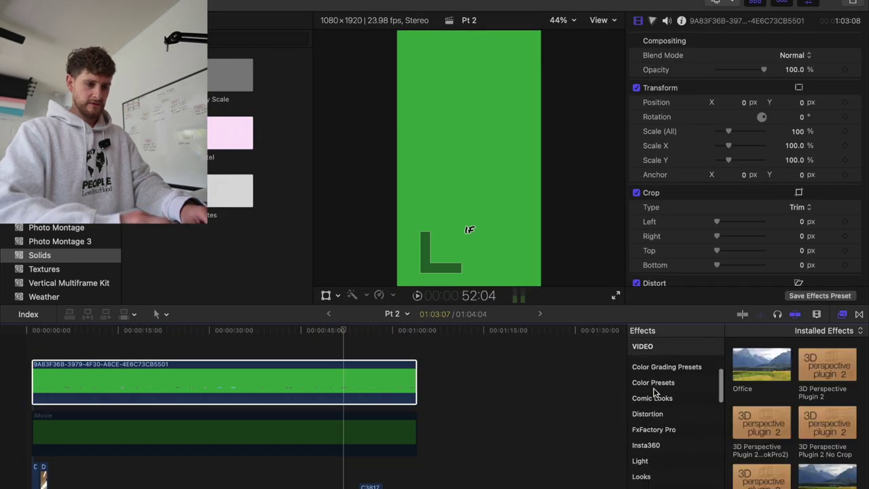
scroll(663, 451, down, 2)
click(659, 467)
drag(806, 440, 291, 371)
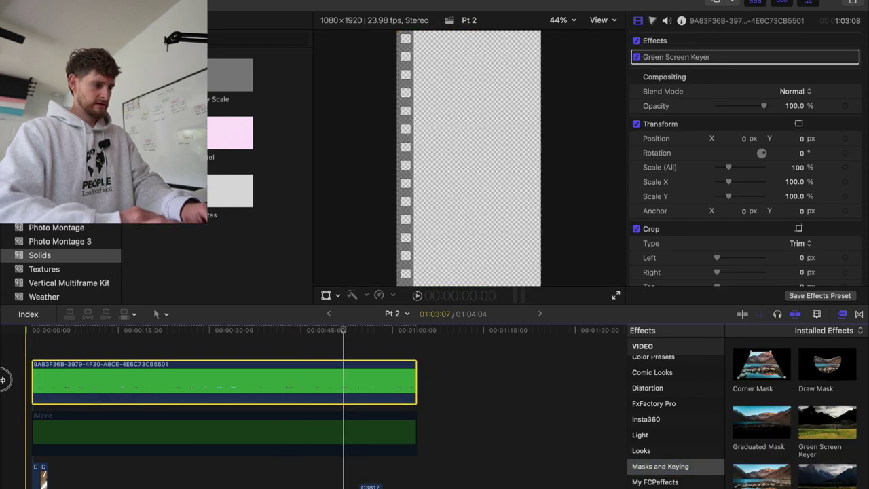
Play the opening to check the keyed captions and set the caption clip's Y position to 156 px
click(3, 379)
key(space)
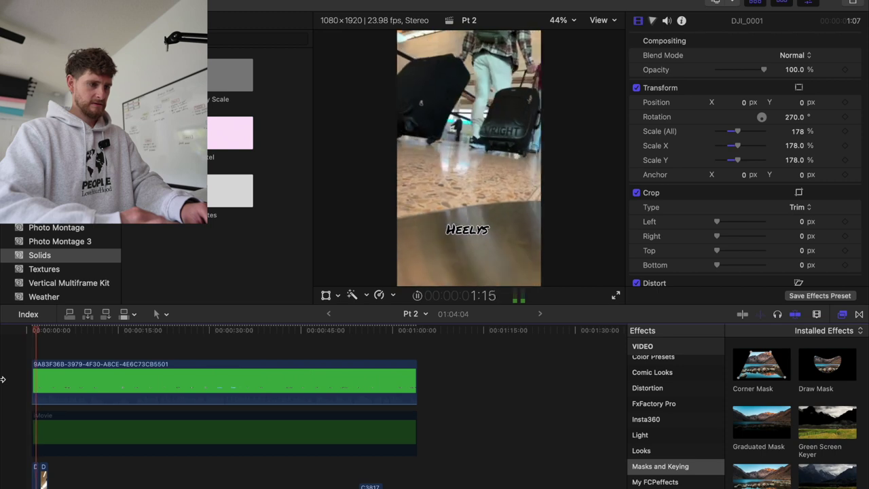
key(space)
click(146, 376)
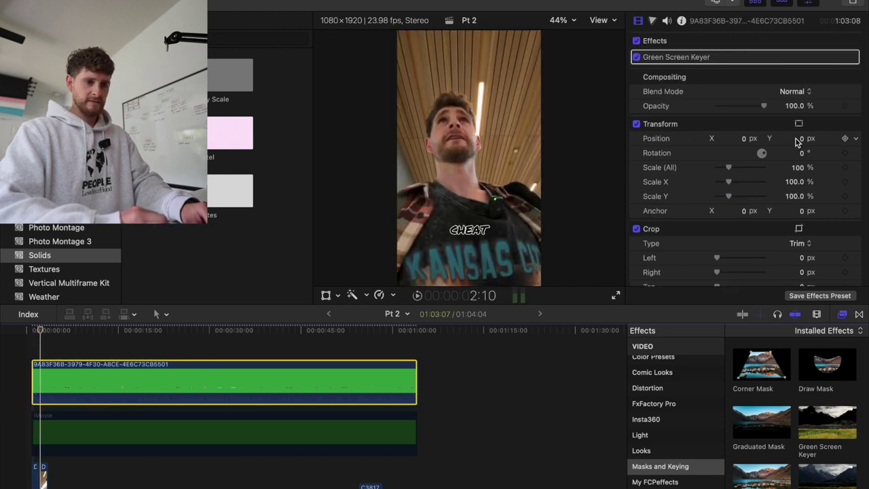
key(space)
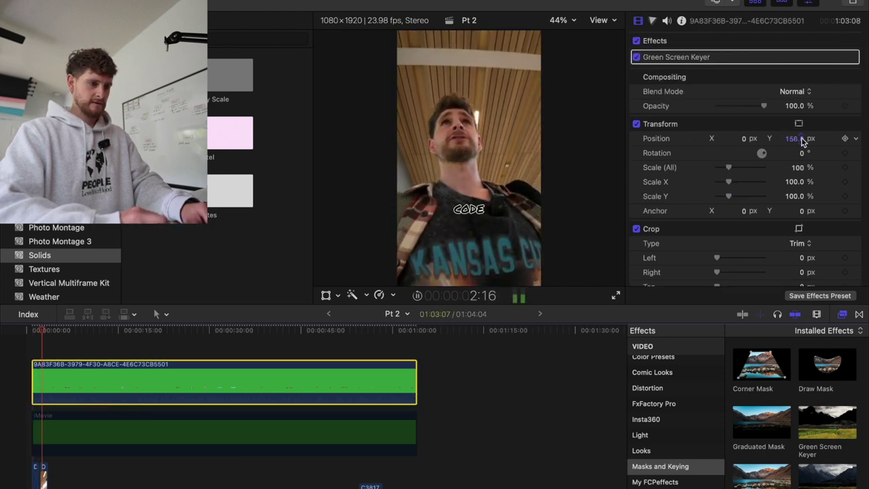
Stop playback and re-enable the disabled sound effects and music clips along the whole timeline
scroll(167, 427, down, 10)
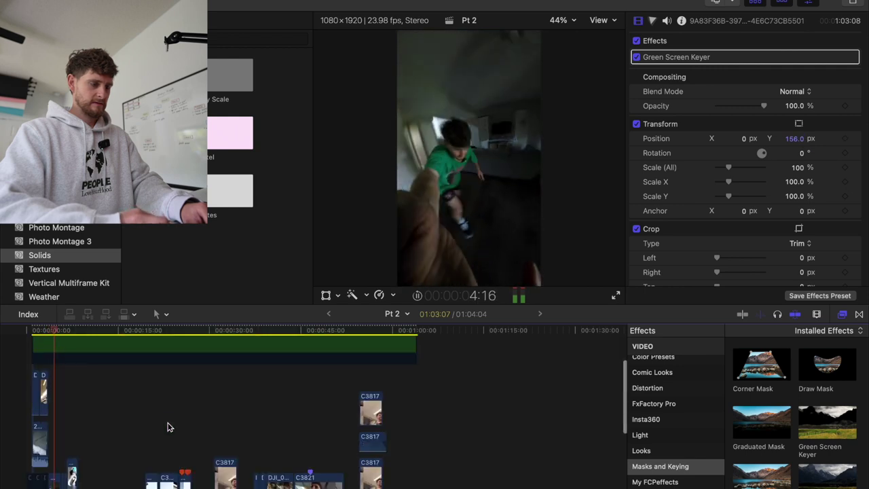
key(space)
drag(74, 487, 36, 412)
key(v)
drag(116, 445, 168, 476)
key(v)
drag(349, 450, 224, 419)
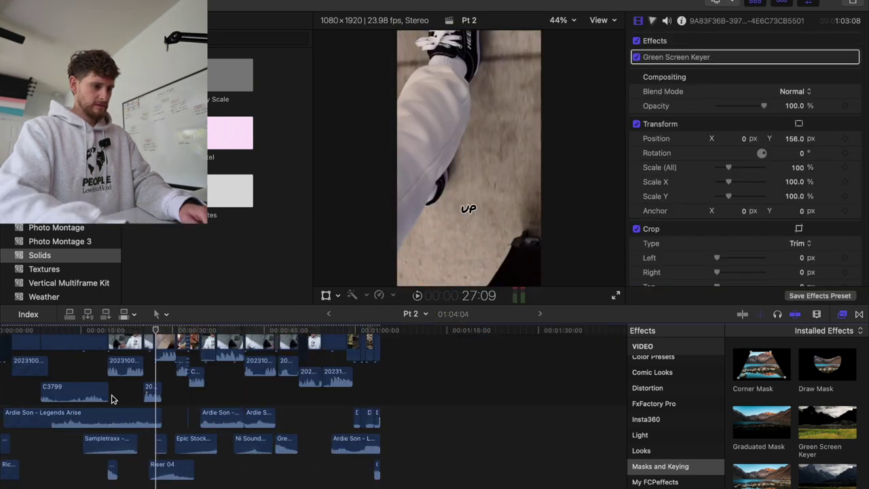
key(super+minus)
key(super+minus)
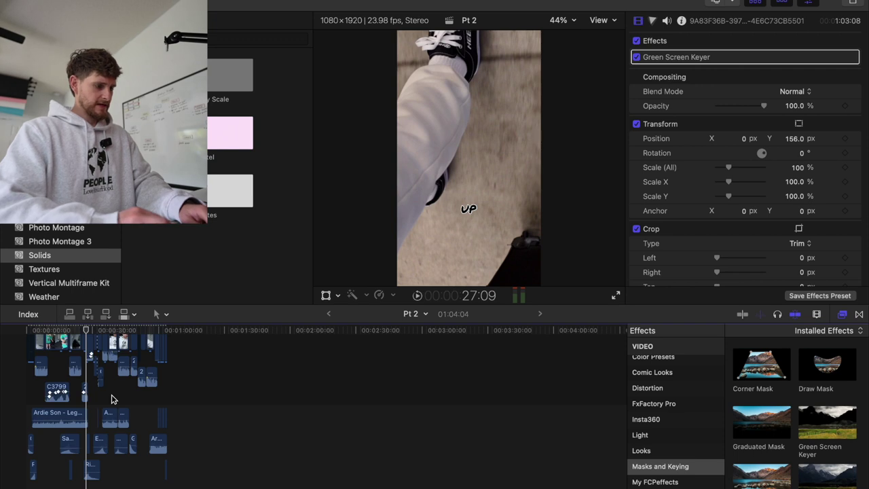